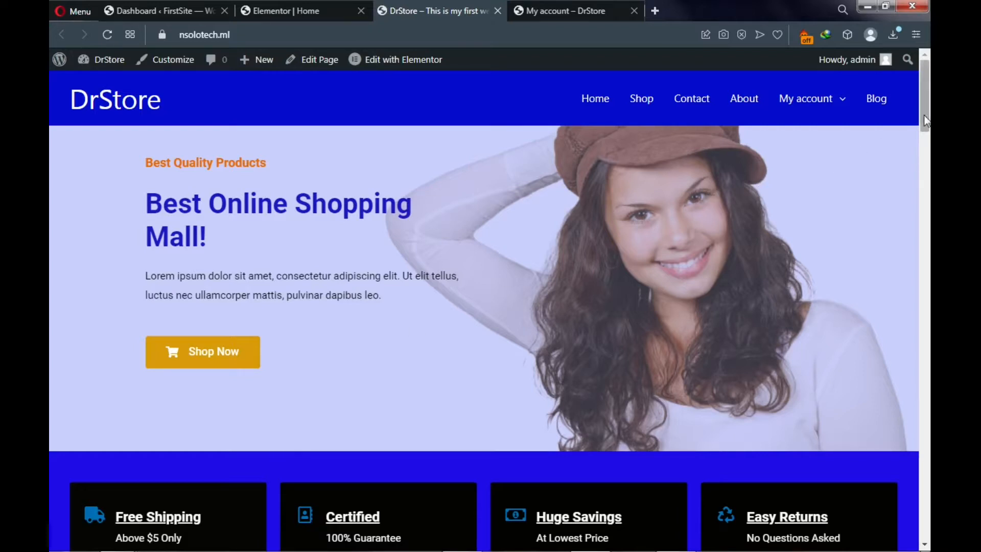
- Scroll through the Elementor Home page's Android, Tablets and iPhones cards, then return to the FirstSite dashboard
{"action": "left_click_drag", "start_coordinate": [926, 119], "coordinate": [927, 526]}
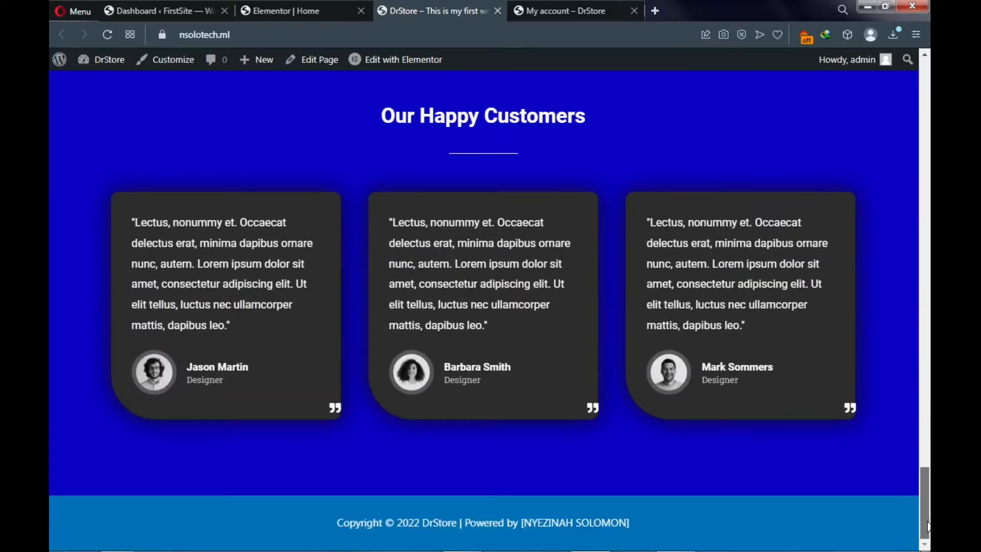
{"action": "scroll", "coordinate": [811, 339], "scroll_direction": "up", "scroll_amount": 10}
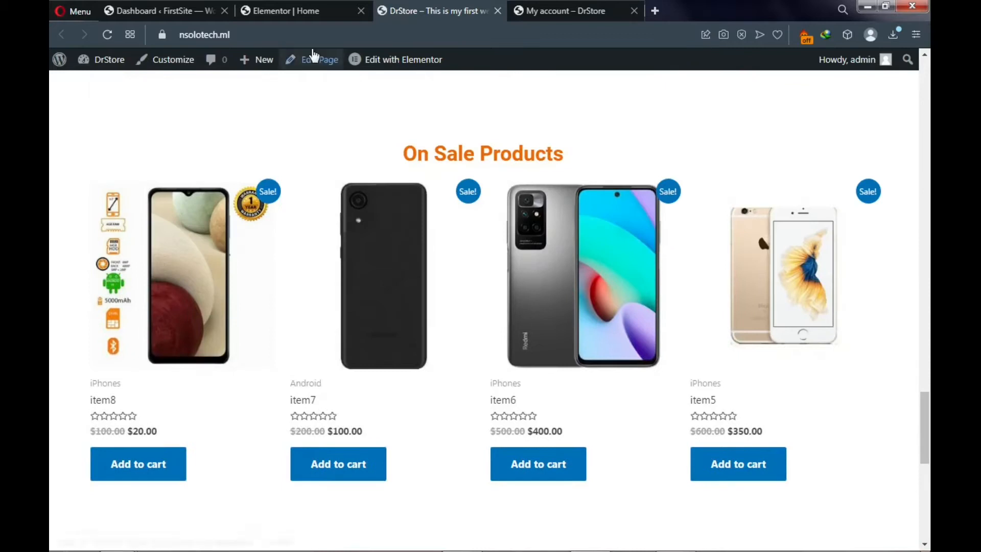
{"action": "left_click", "coordinate": [302, 9]}
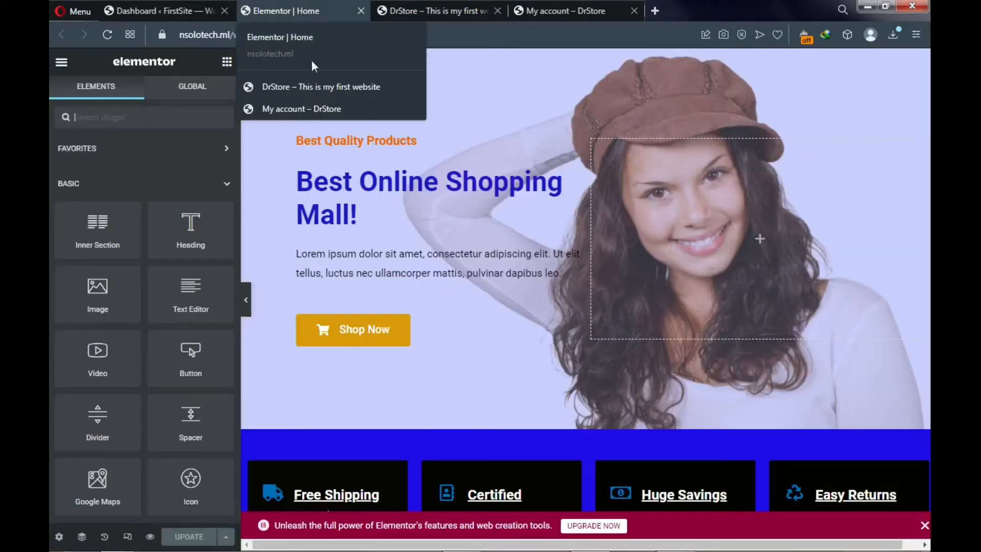
{"action": "scroll", "coordinate": [533, 149], "scroll_direction": "down", "scroll_amount": 7}
{"action": "scroll", "coordinate": [527, 155], "scroll_direction": "down", "scroll_amount": 5}
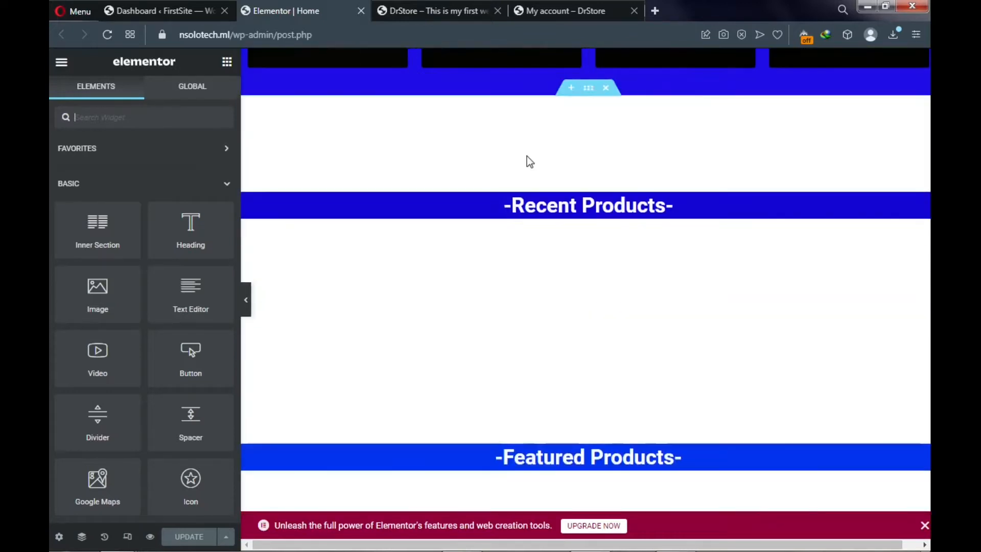
{"action": "scroll", "coordinate": [522, 161], "scroll_direction": "down", "scroll_amount": 10}
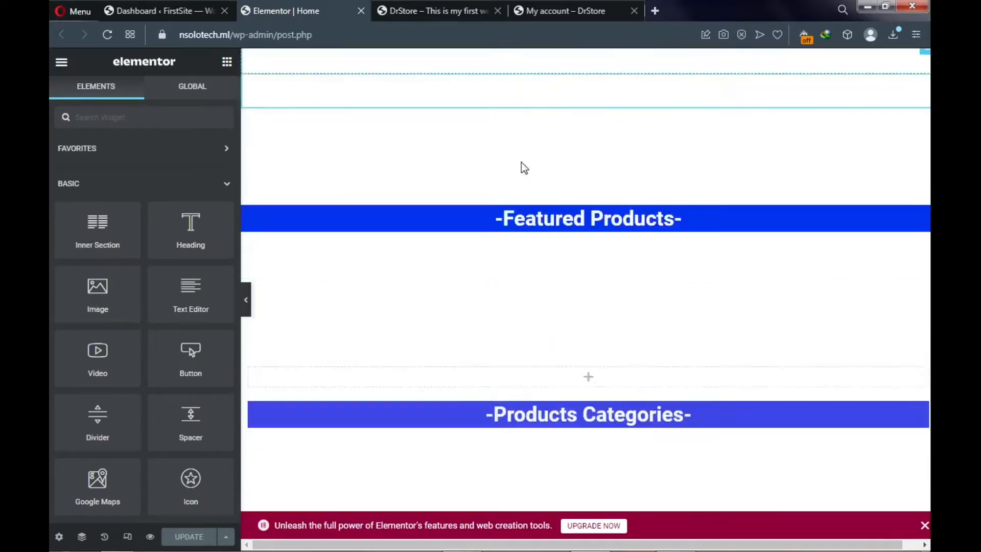
{"action": "scroll", "coordinate": [515, 176], "scroll_direction": "down", "scroll_amount": 2}
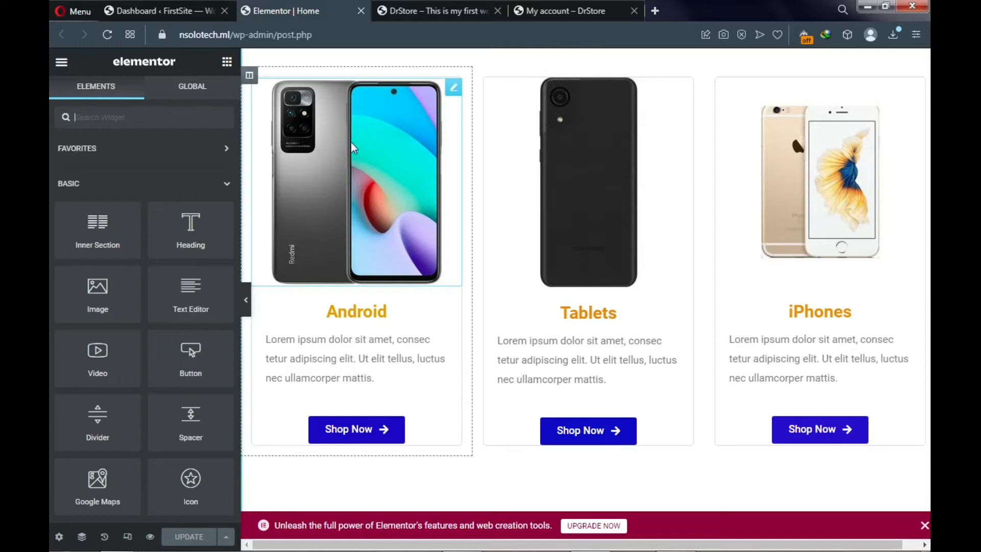
{"action": "left_click", "coordinate": [170, 10]}
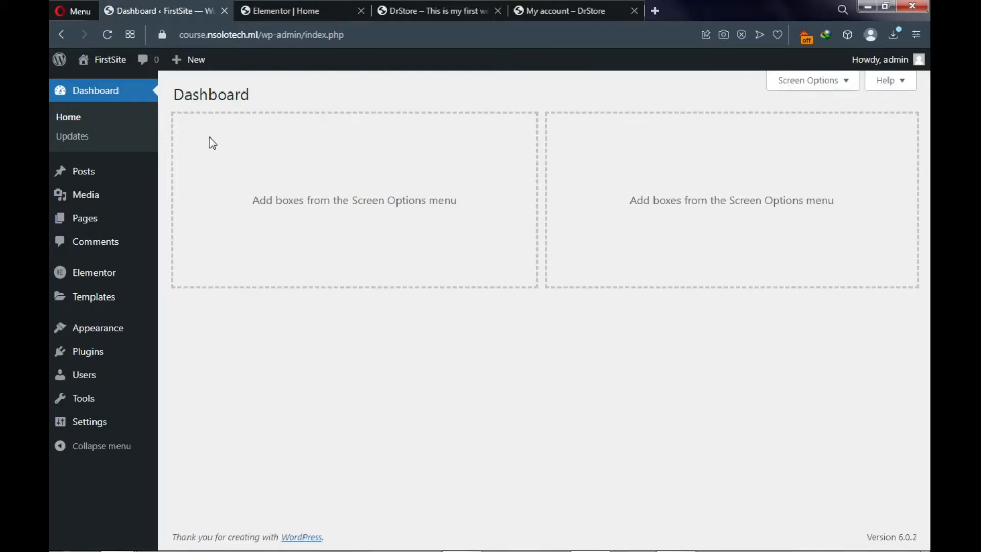
- Open a new browser tab on the Speed Dial page
{"action": "left_click", "coordinate": [656, 10]}
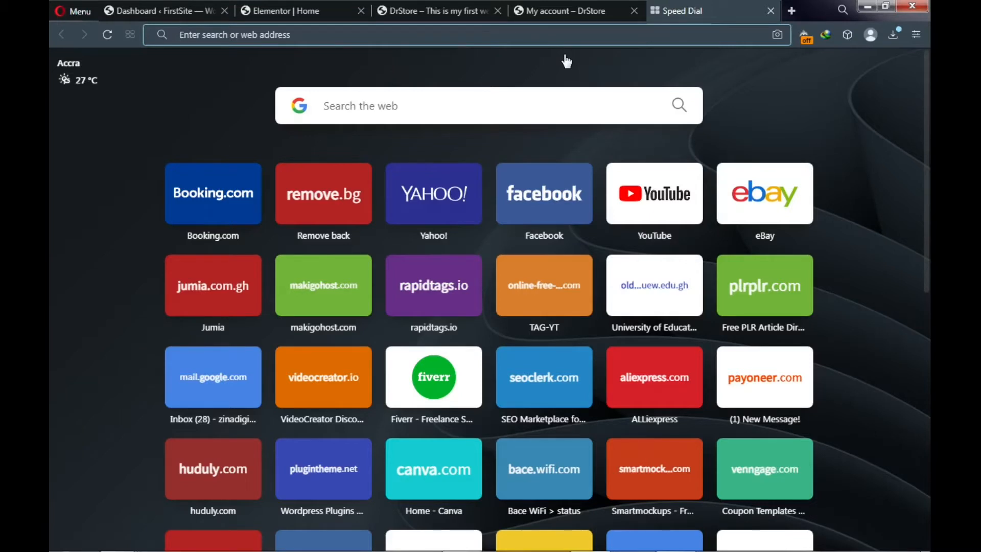
- Search Google for 'wordpress powers how many websites' and expand the answer citing 43%, then return to Dashboard
{"action": "left_click", "coordinate": [496, 104]}
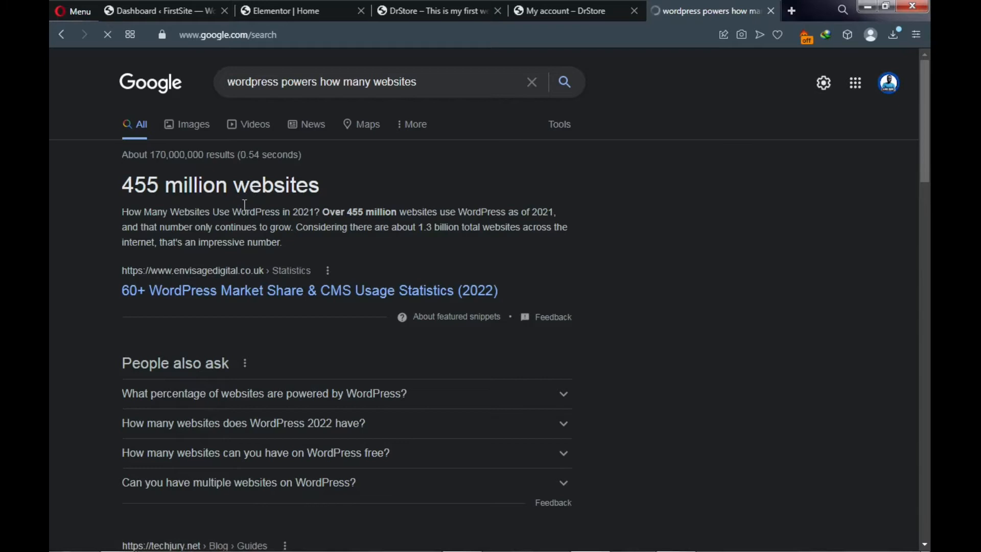
{"action": "scroll", "coordinate": [246, 217], "scroll_direction": "down", "scroll_amount": 4}
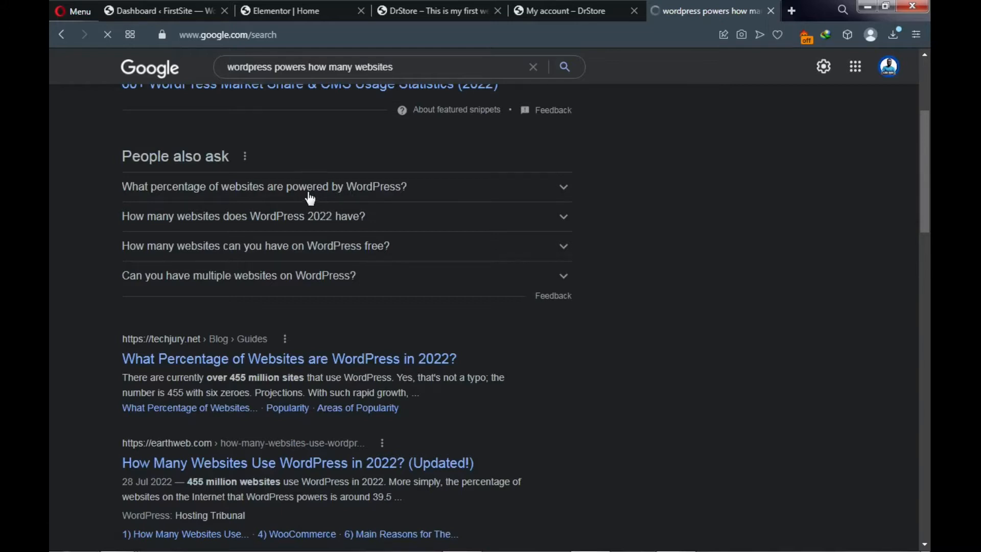
{"action": "left_click", "coordinate": [350, 196]}
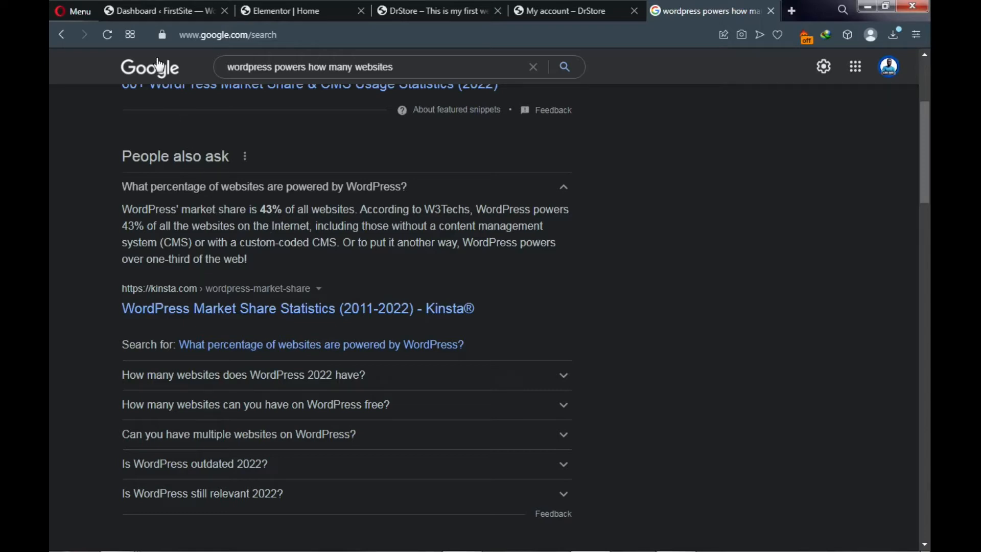
{"action": "left_click", "coordinate": [153, 13]}
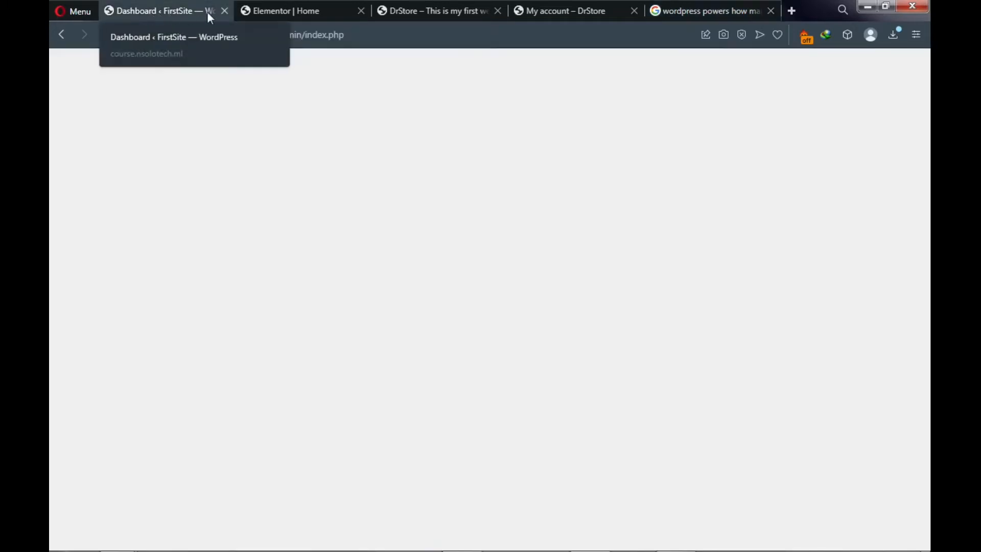
- On the DrStore storefront, add item1 from Recent Products to the cart
{"action": "left_click", "coordinate": [418, 13]}
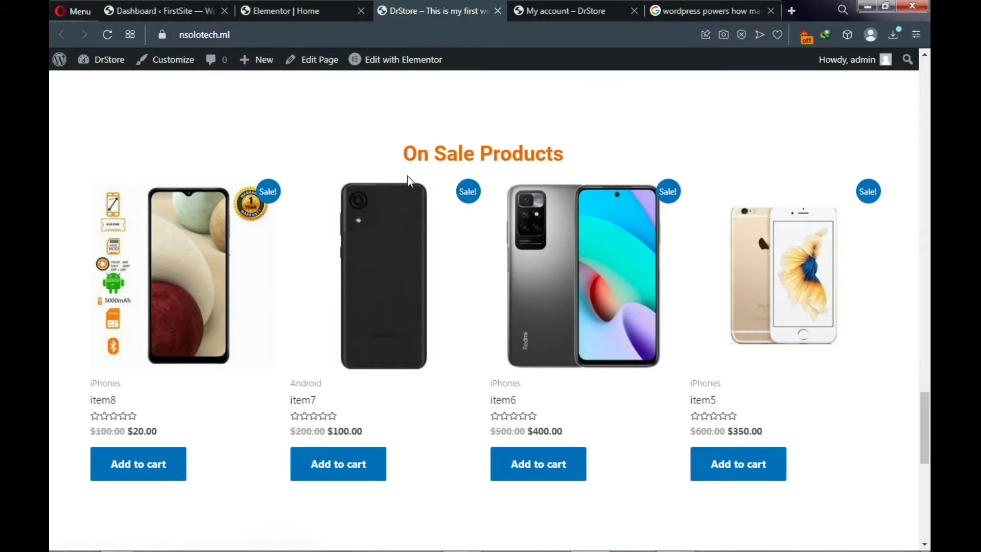
{"action": "scroll", "coordinate": [407, 176], "scroll_direction": "up", "scroll_amount": 20}
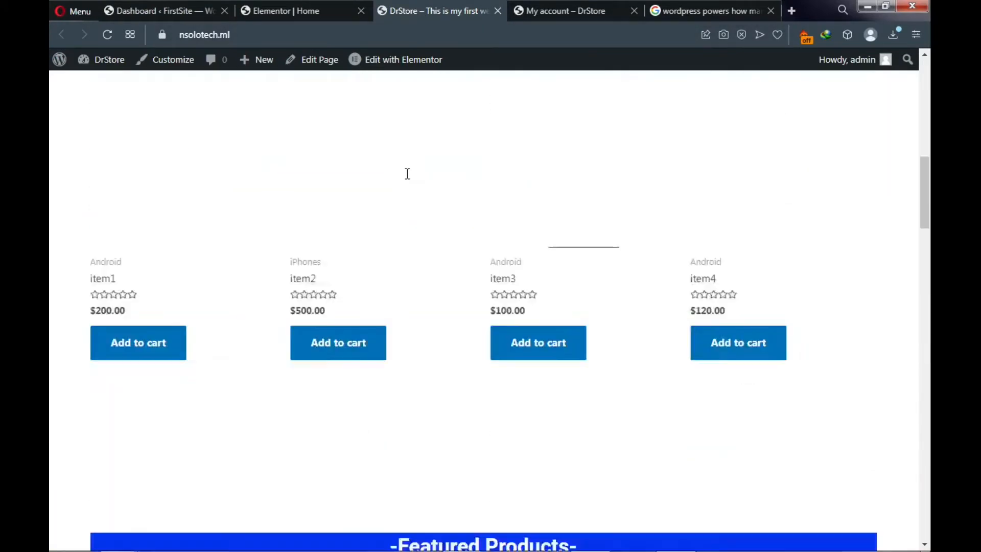
{"action": "scroll", "coordinate": [408, 174], "scroll_direction": "up", "scroll_amount": 15}
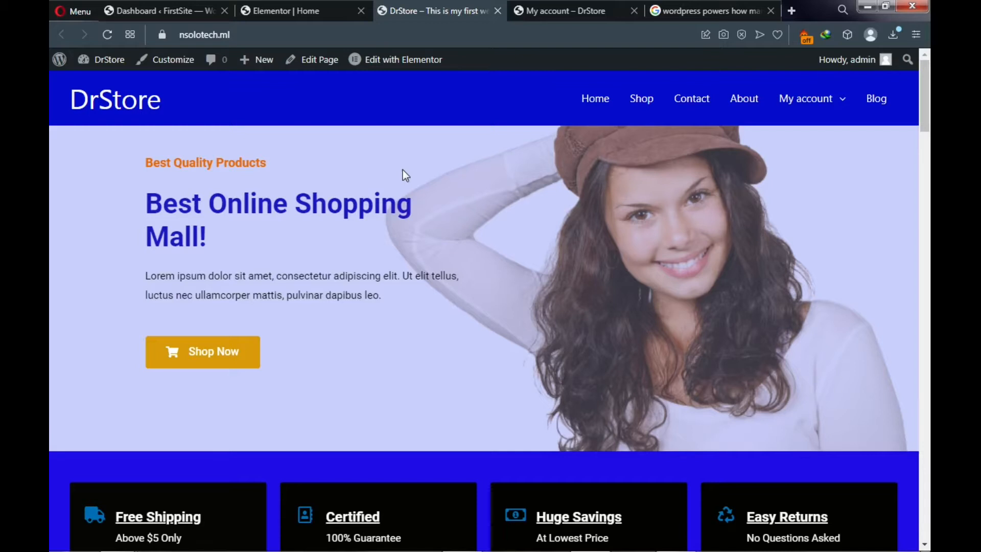
{"action": "scroll", "coordinate": [402, 170], "scroll_direction": "down", "scroll_amount": 7}
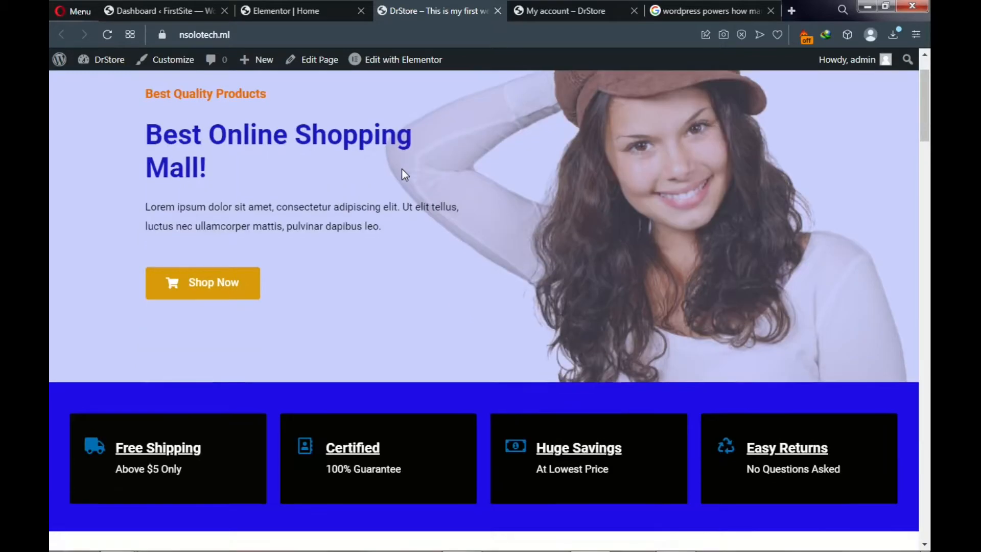
{"action": "scroll", "coordinate": [399, 177], "scroll_direction": "down", "scroll_amount": 2}
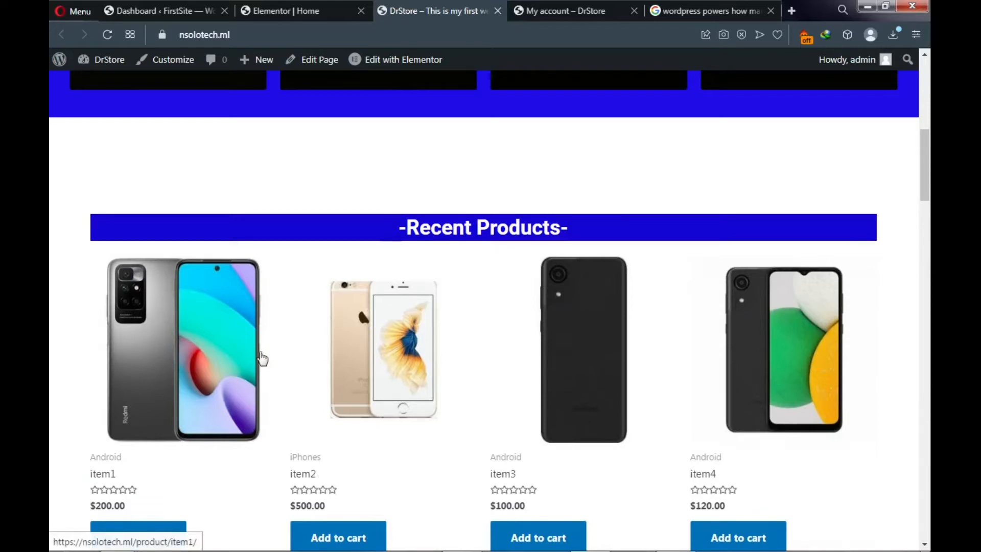
{"action": "scroll", "coordinate": [204, 370], "scroll_direction": "down", "scroll_amount": 3}
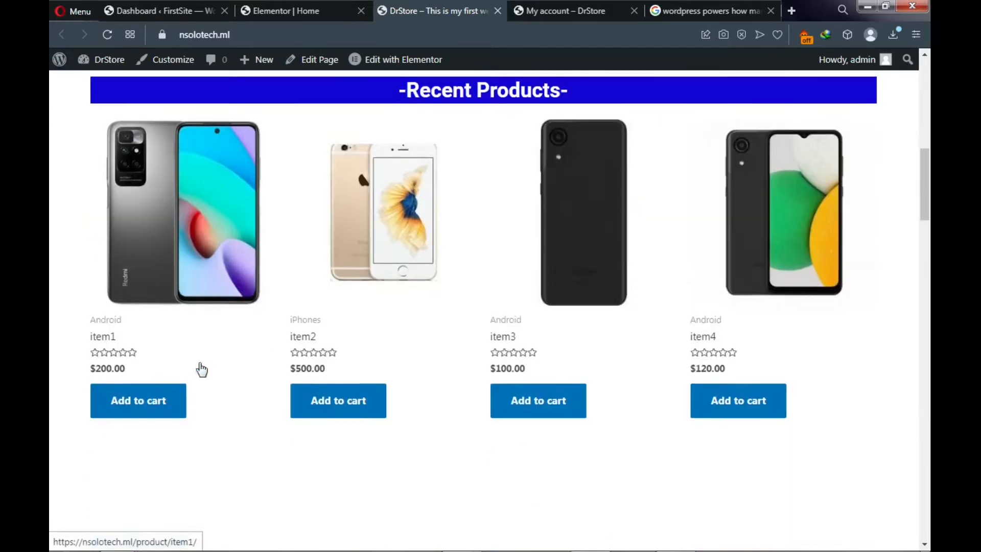
{"action": "left_click", "coordinate": [144, 415]}
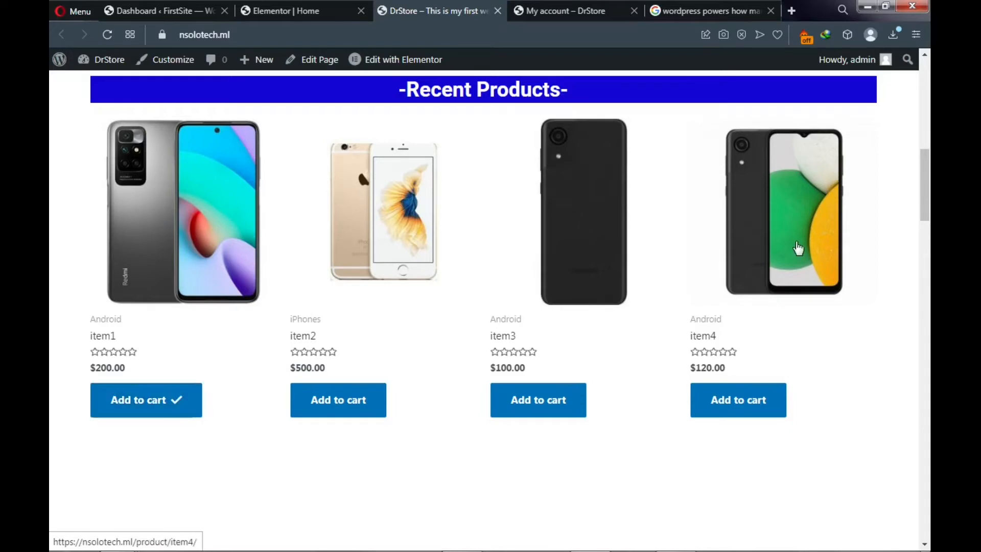
- Open the cart from the My account menu, showing item1 at $200.00
{"action": "scroll", "coordinate": [798, 240], "scroll_direction": "up", "scroll_amount": 4}
{"action": "scroll", "coordinate": [797, 240], "scroll_direction": "up", "scroll_amount": 8}
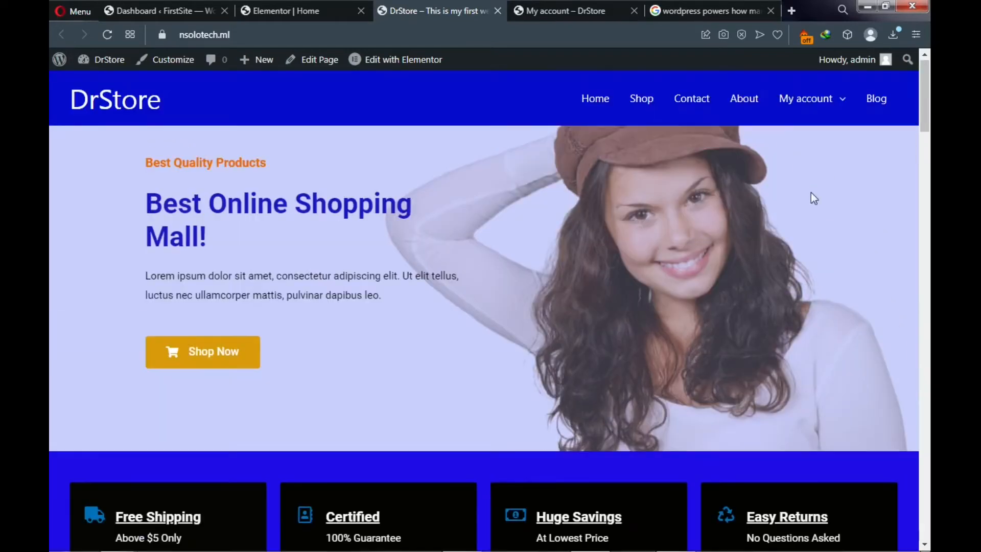
{"action": "mouse_move", "coordinate": [819, 100]}
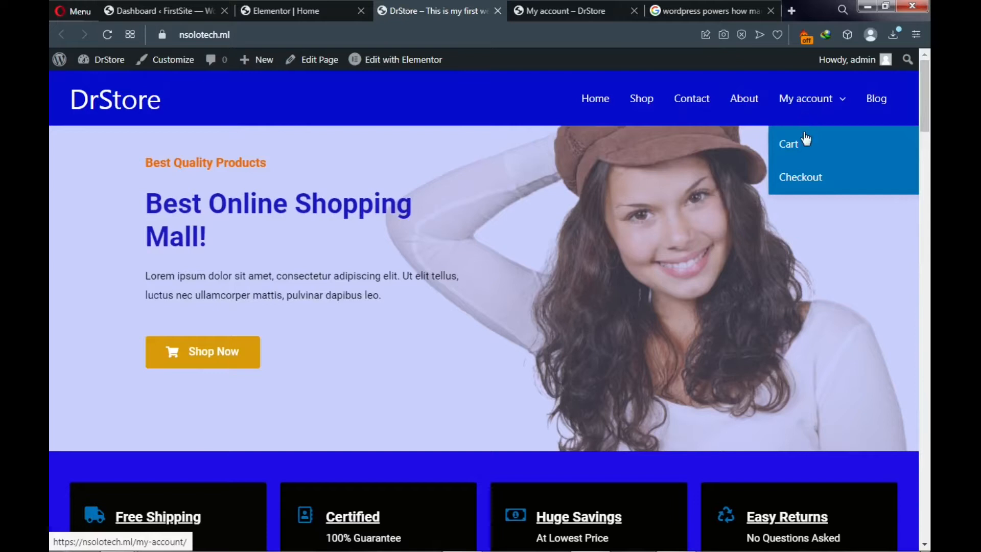
{"action": "left_click", "coordinate": [790, 145]}
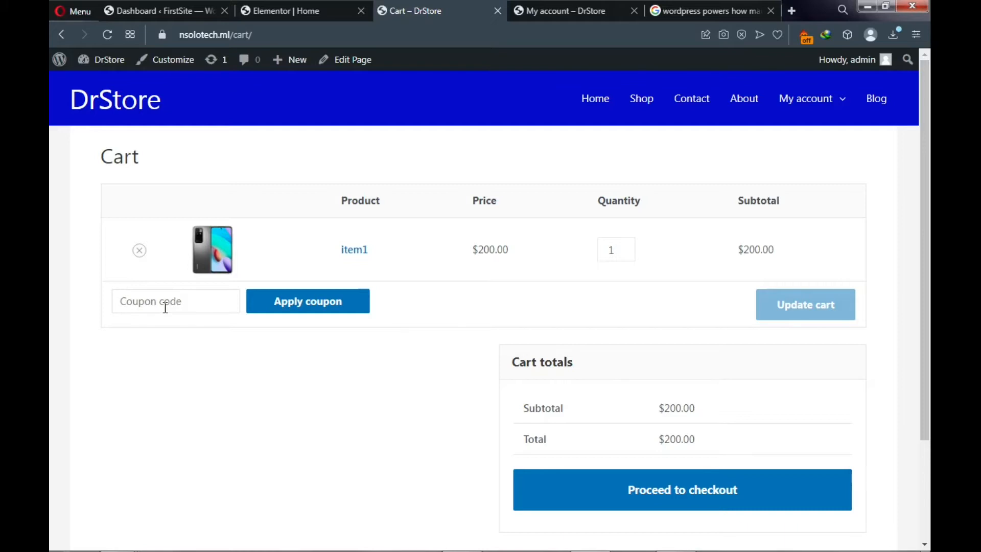
- Raise item1's quantity to 3, update the cart to $600.00, and proceed to checkout
{"action": "left_click", "coordinate": [626, 247]}
{"action": "left_click", "coordinate": [626, 248]}
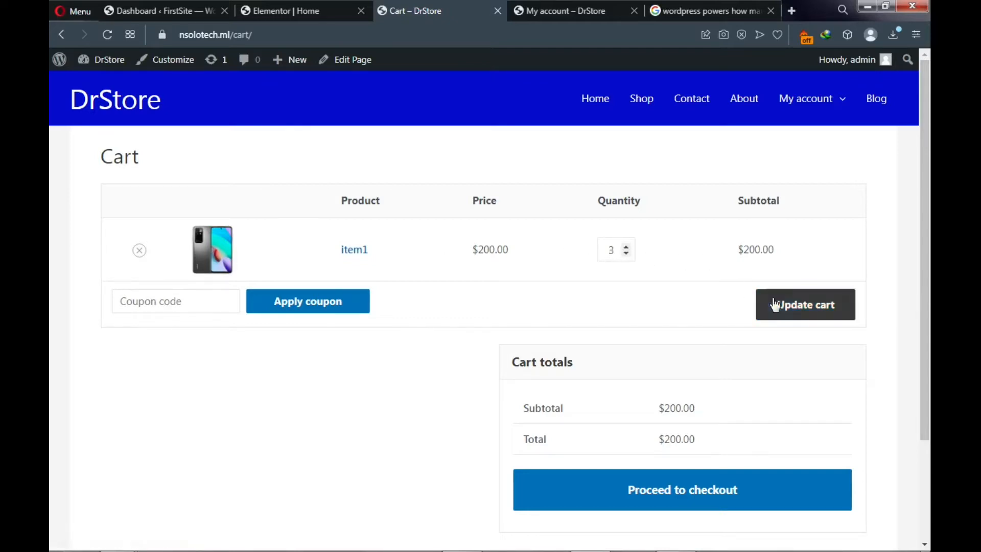
{"action": "left_click", "coordinate": [803, 310]}
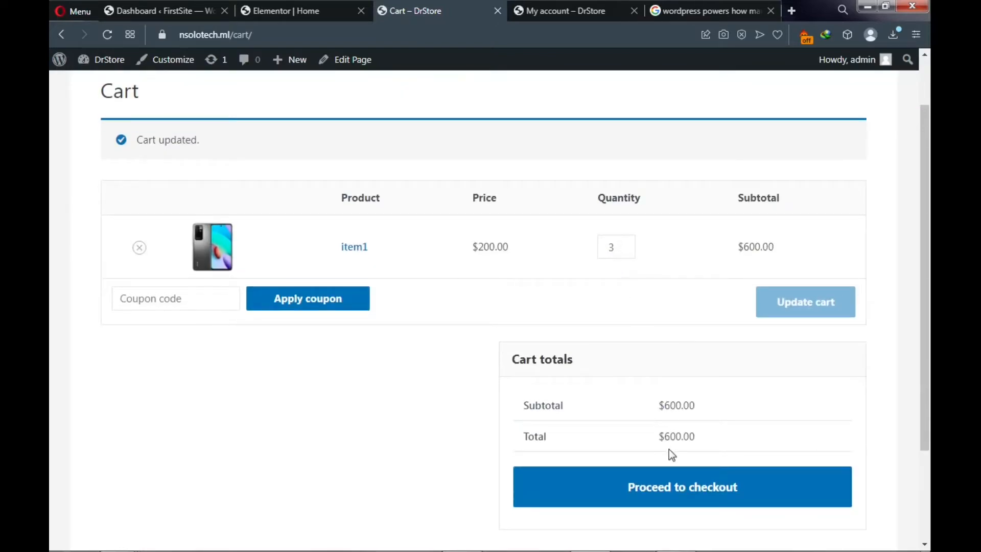
{"action": "left_click", "coordinate": [663, 492]}
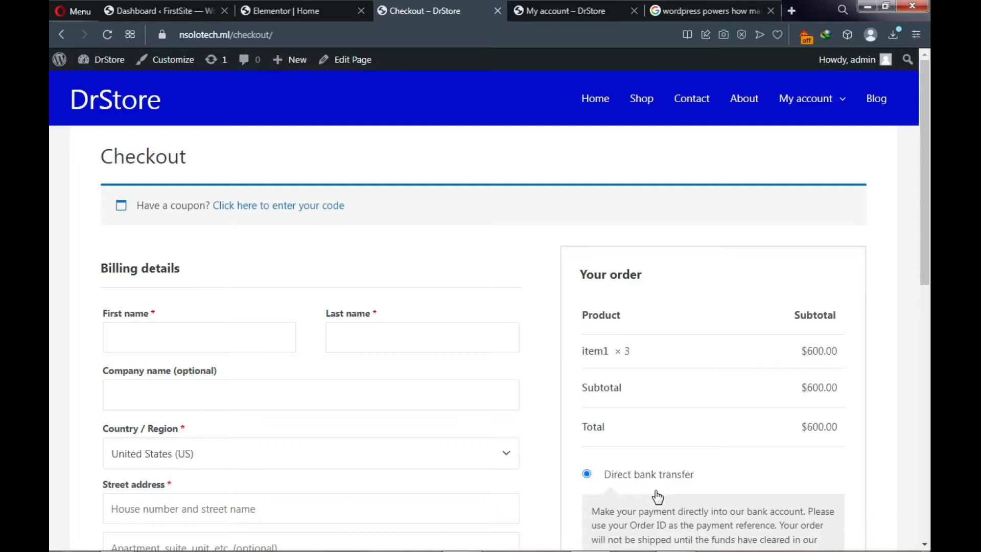
- Place the checkout order using cash on delivery as the payment method
{"action": "scroll", "coordinate": [679, 407], "scroll_direction": "down", "scroll_amount": 2}
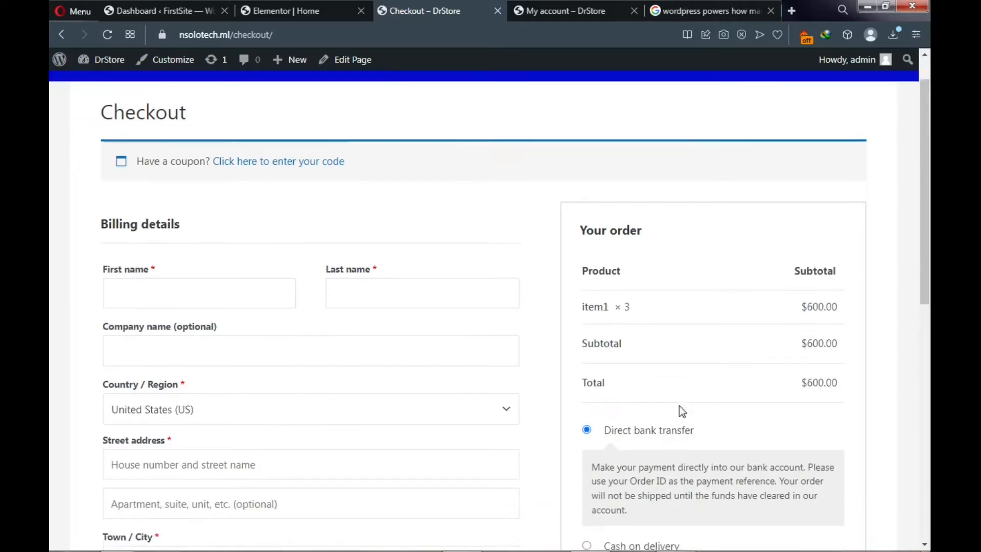
{"action": "scroll", "coordinate": [680, 409], "scroll_direction": "down", "scroll_amount": 4}
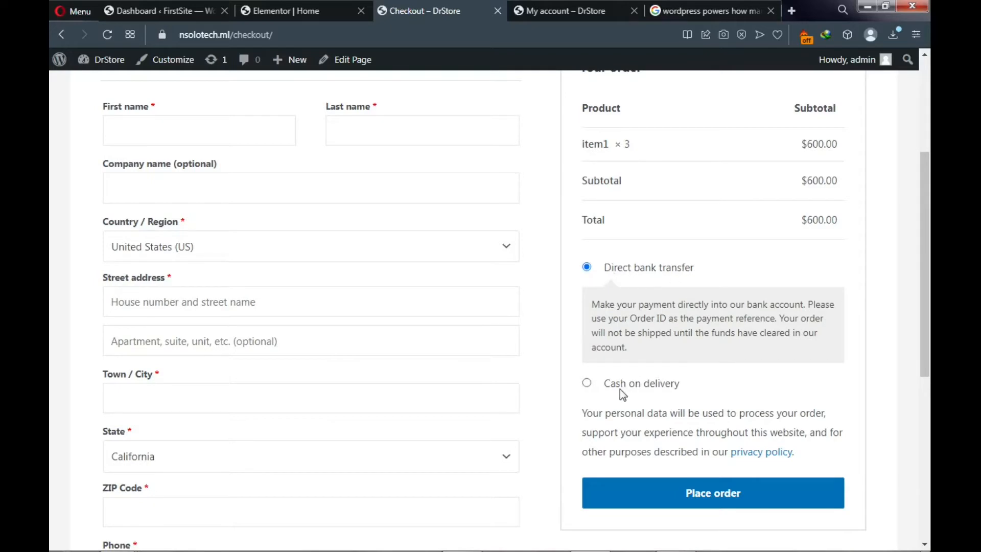
{"action": "left_click", "coordinate": [587, 385]}
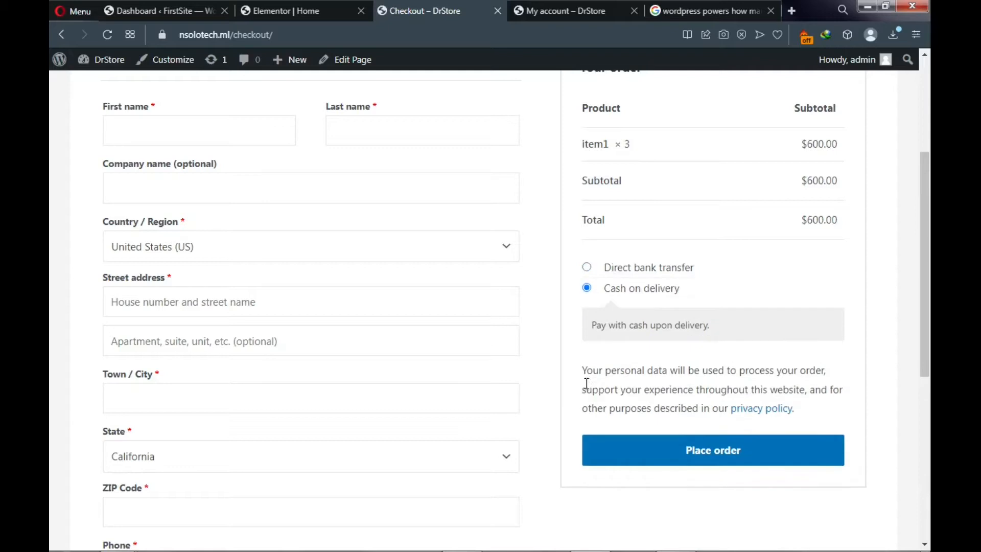
{"action": "left_click", "coordinate": [681, 456]}
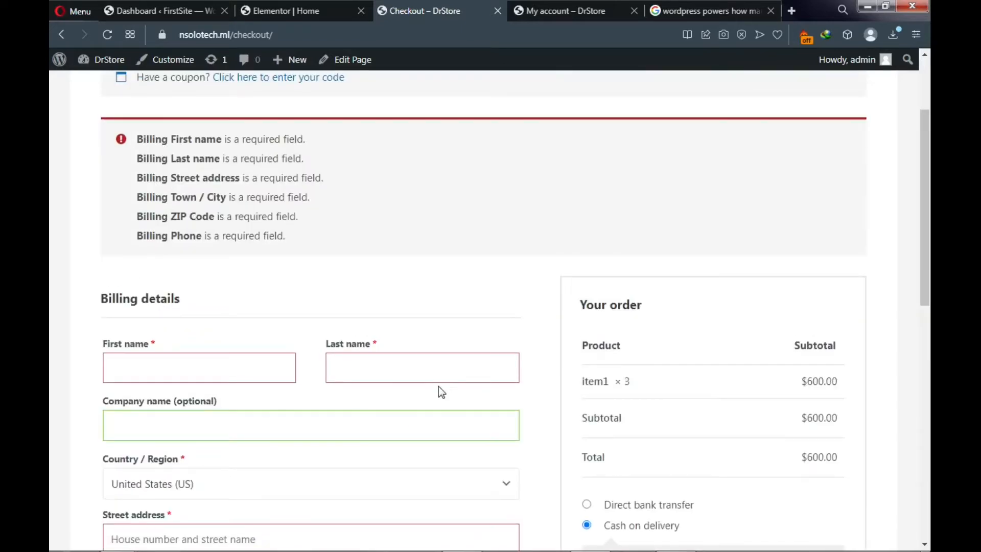
- Look over the order confirmation and switch to the DrStore My account page
{"action": "scroll", "coordinate": [440, 388], "scroll_direction": "down", "scroll_amount": 4}
{"action": "scroll", "coordinate": [440, 387], "scroll_direction": "down", "scroll_amount": 1}
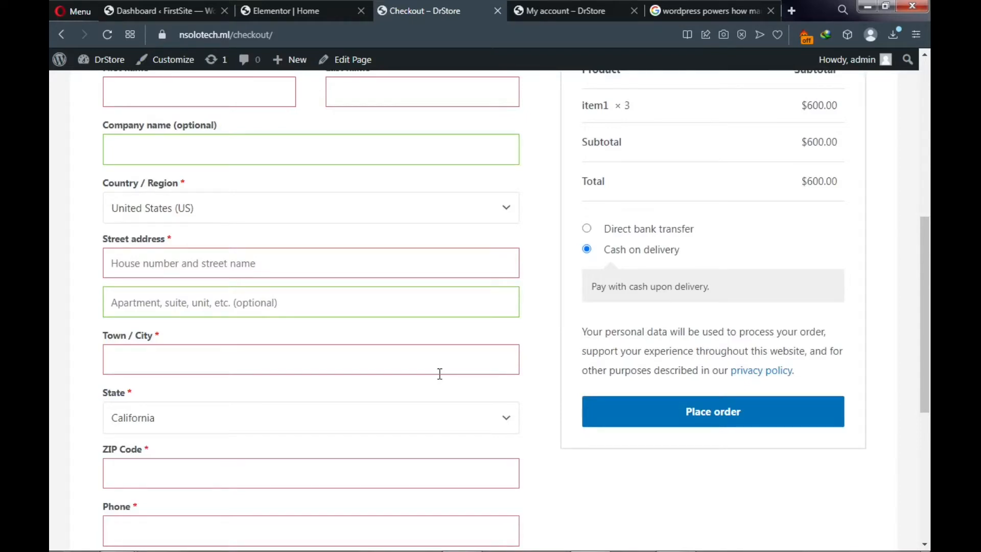
{"action": "left_click", "coordinate": [557, 13]}
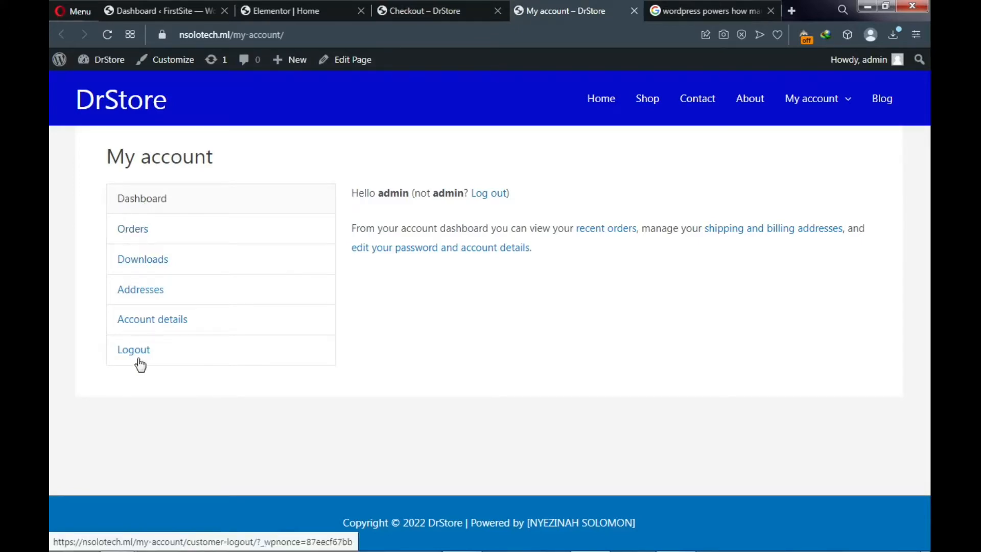
- View the account's Orders and Addresses, then go to the DrStore Shop page
{"action": "left_click", "coordinate": [133, 230]}
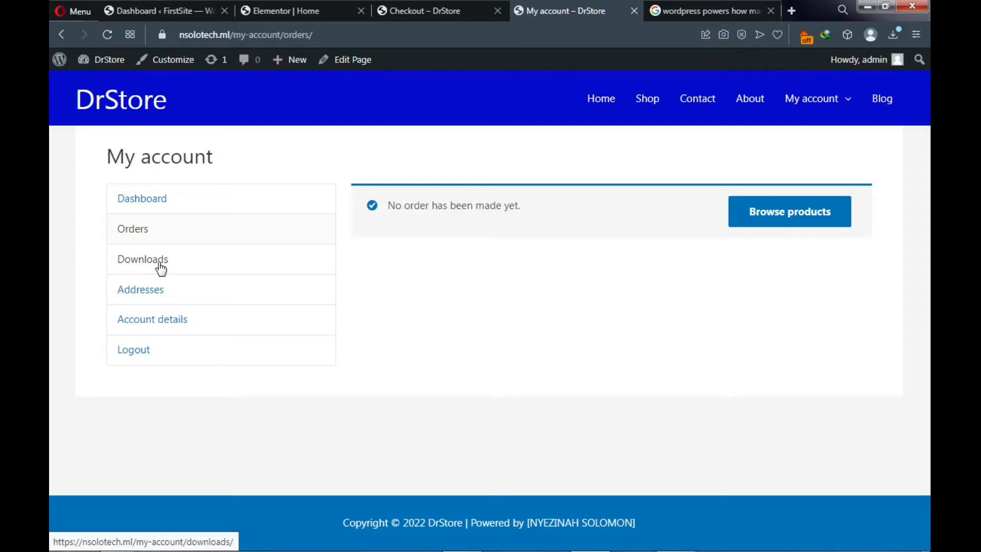
{"action": "left_click", "coordinate": [147, 293]}
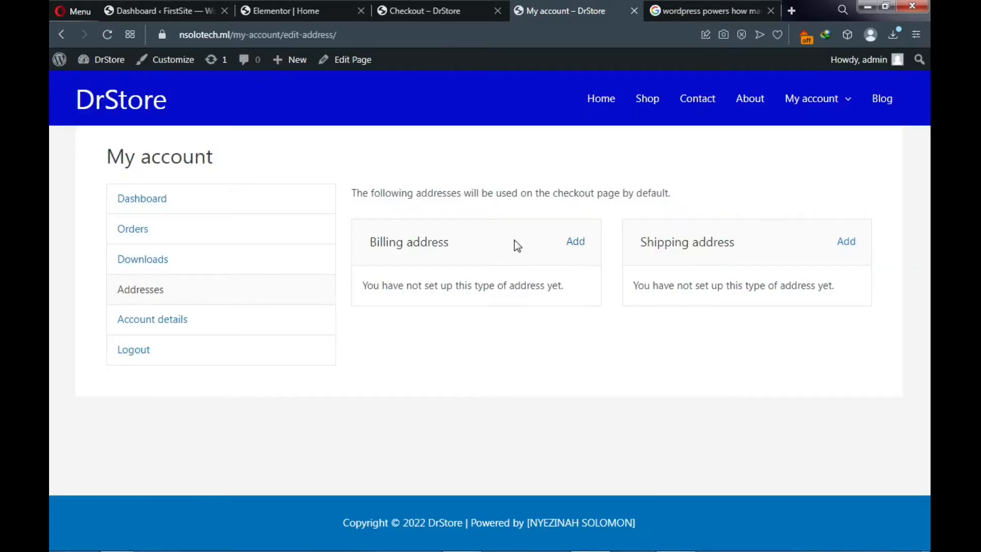
{"action": "left_click", "coordinate": [649, 107]}
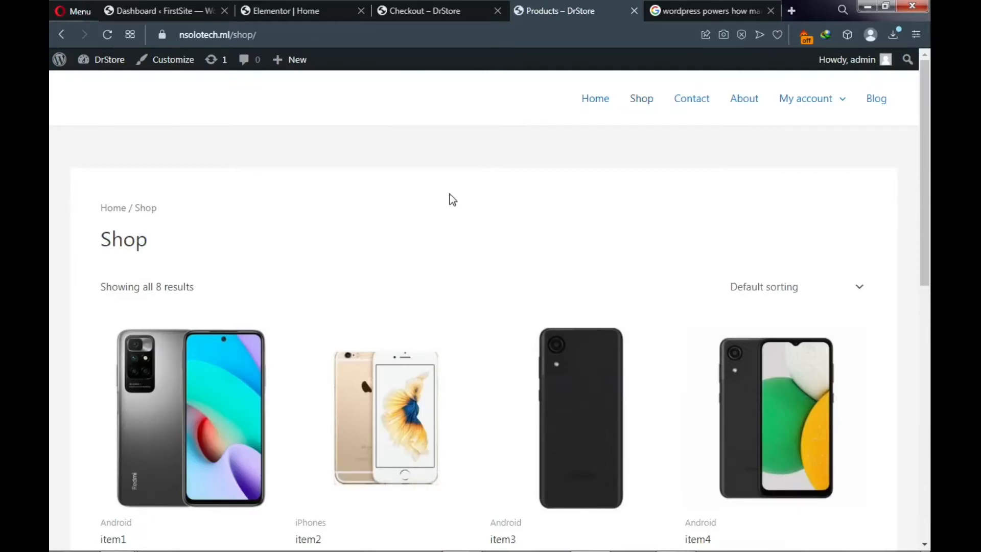
- Scroll through the item1–item8 Shop grid, including sale items like item8 at $20.00
{"action": "scroll", "coordinate": [448, 201], "scroll_direction": "down", "scroll_amount": 7}
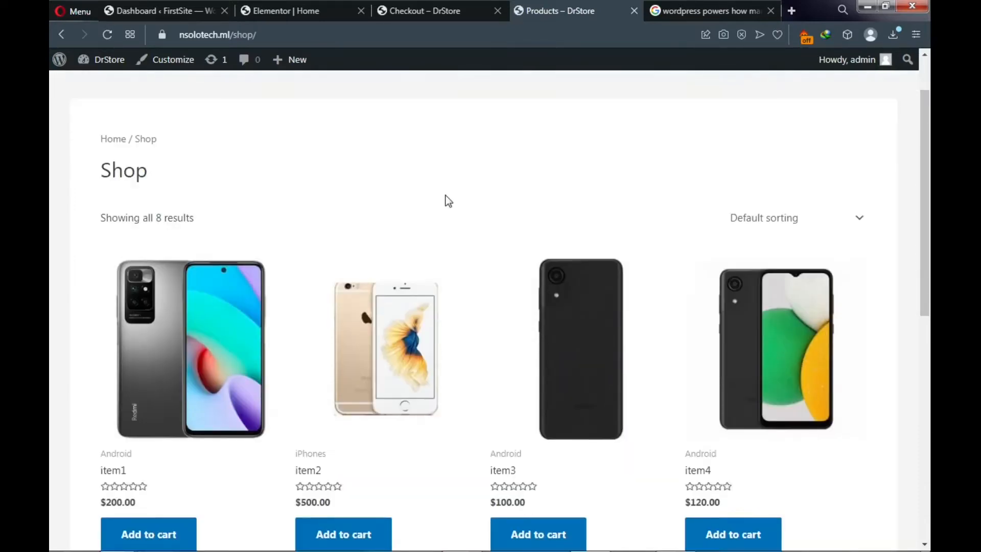
{"action": "scroll", "coordinate": [448, 200], "scroll_direction": "down", "scroll_amount": 3}
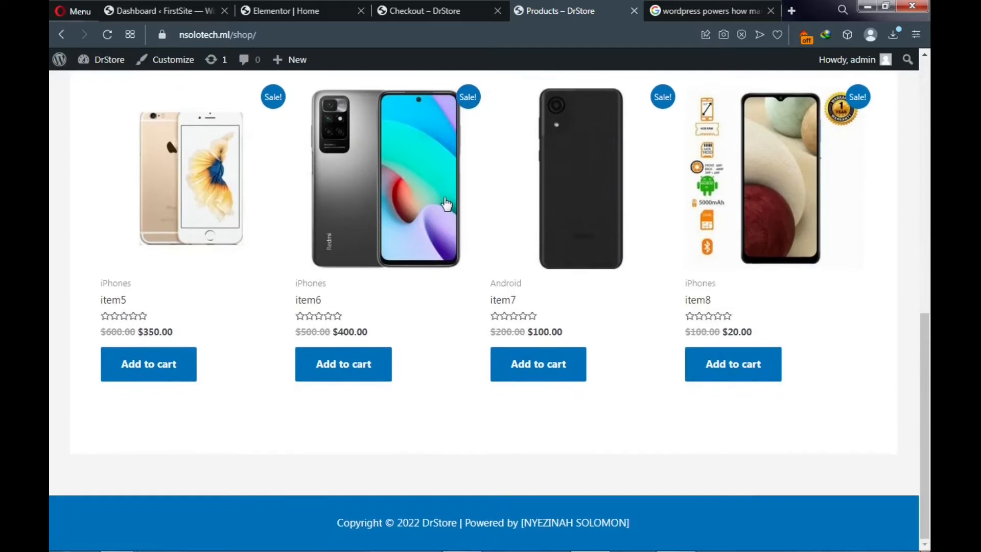
{"action": "scroll", "coordinate": [447, 204], "scroll_direction": "up", "scroll_amount": 7}
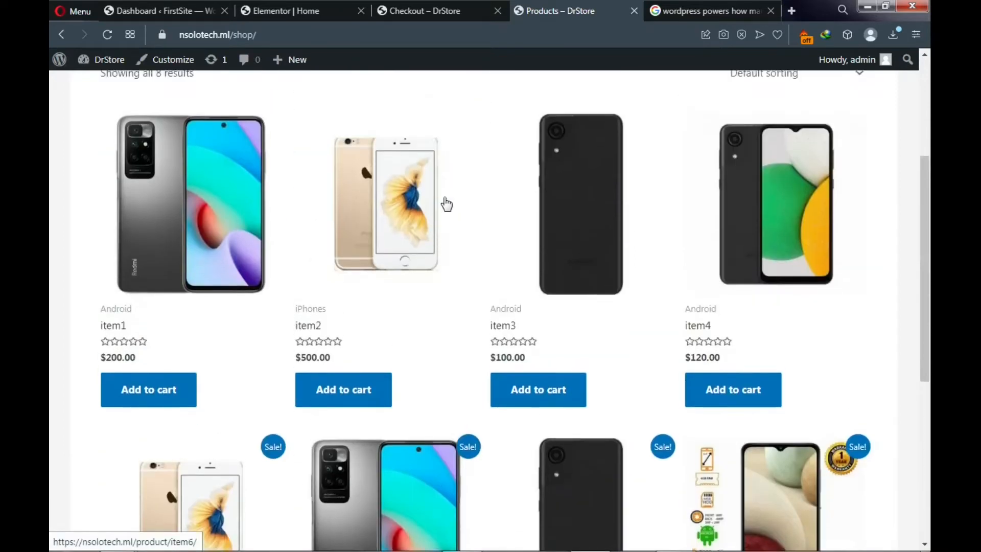
{"action": "scroll", "coordinate": [446, 203], "scroll_direction": "down", "scroll_amount": 1}
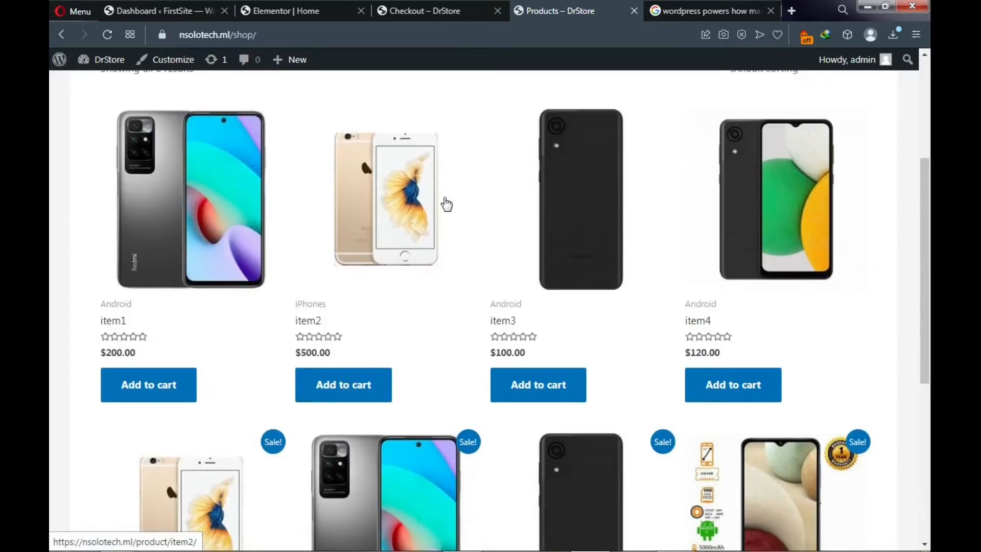
{"action": "scroll", "coordinate": [447, 204], "scroll_direction": "down", "scroll_amount": 5}
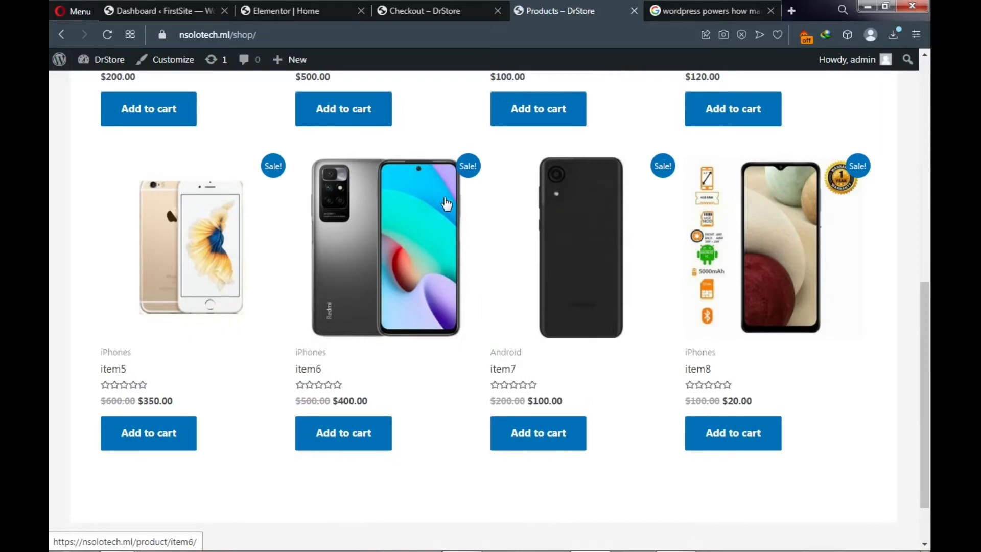
{"action": "scroll", "coordinate": [445, 202], "scroll_direction": "up", "scroll_amount": 7}
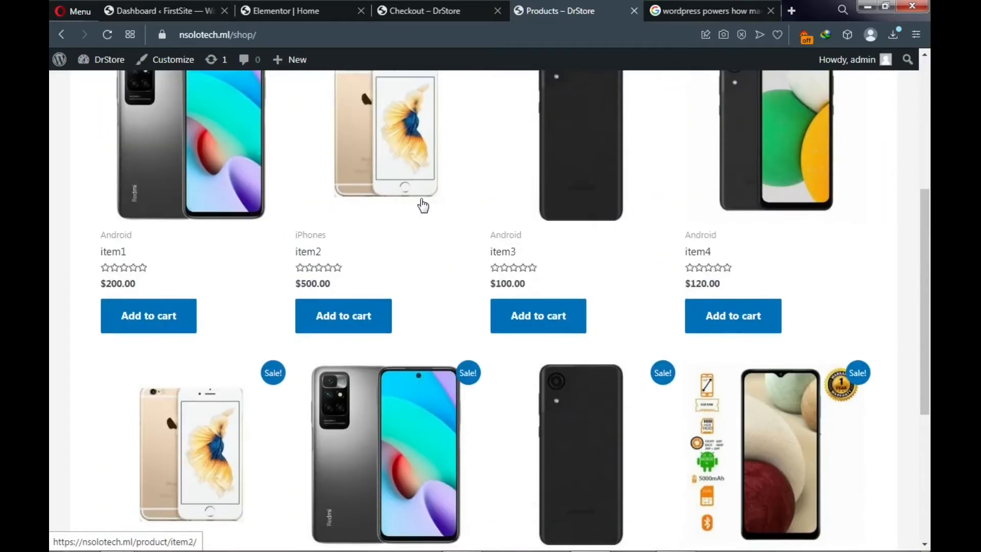
{"action": "scroll", "coordinate": [248, 377], "scroll_direction": "down", "scroll_amount": 7}
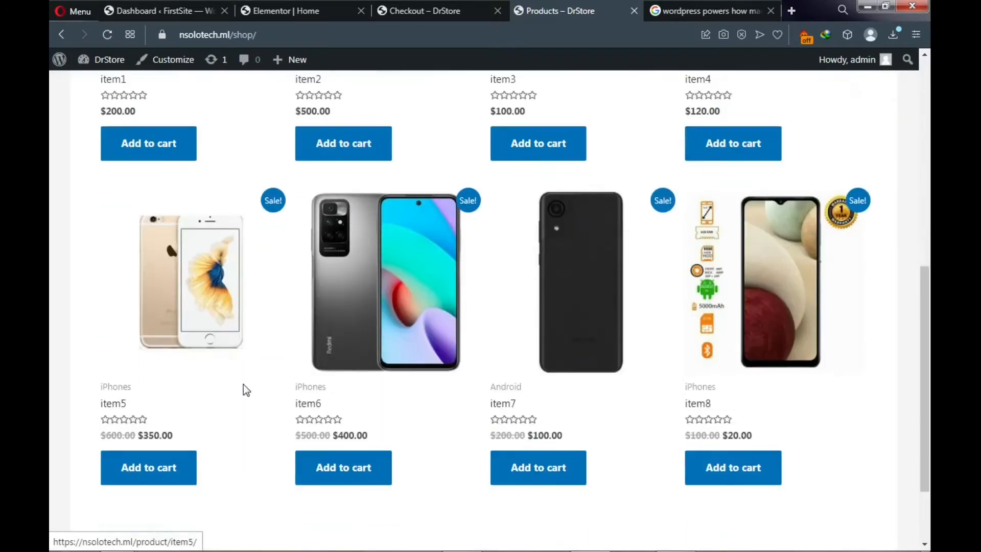
{"action": "scroll", "coordinate": [223, 393], "scroll_direction": "down", "scroll_amount": 1}
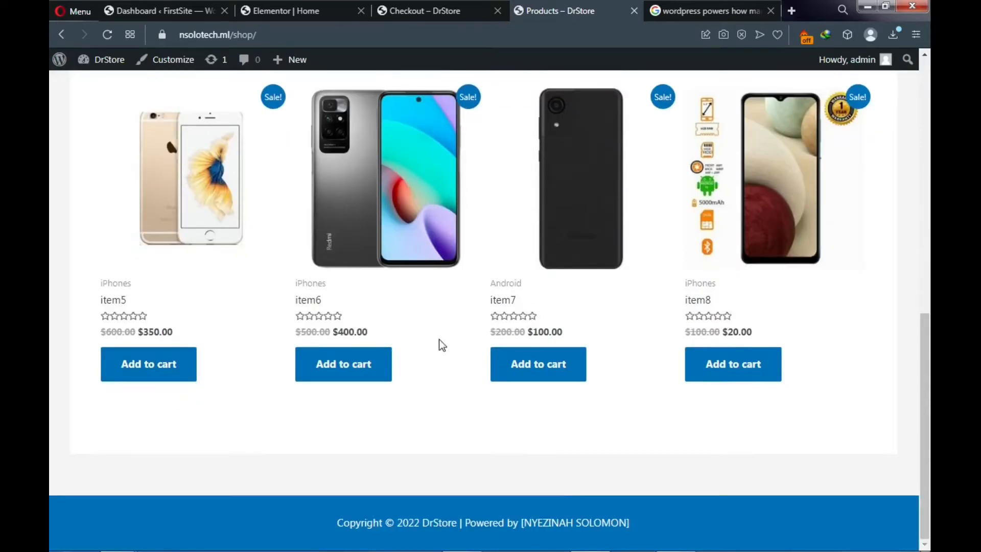
{"action": "scroll", "coordinate": [598, 327], "scroll_direction": "up", "scroll_amount": 5}
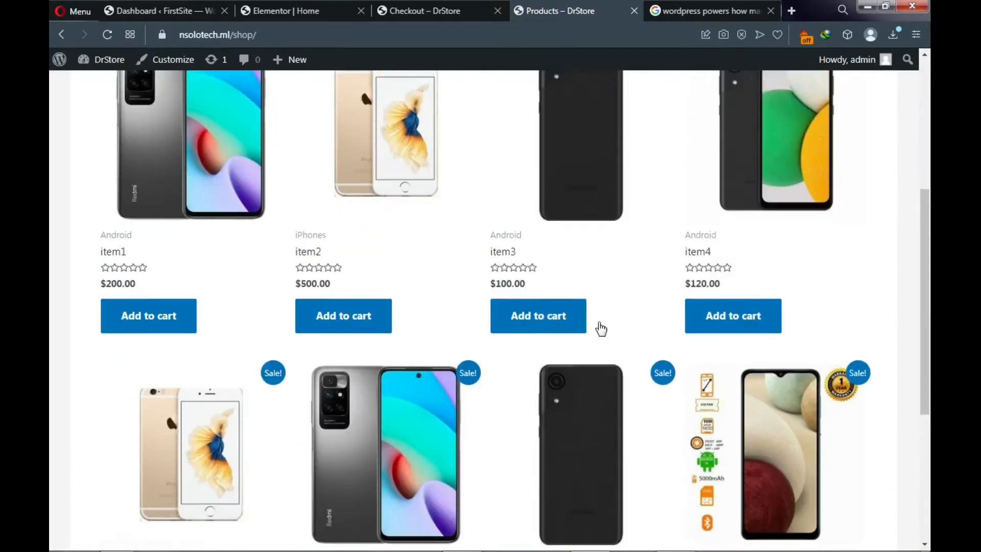
{"action": "scroll", "coordinate": [597, 321], "scroll_direction": "up", "scroll_amount": 3}
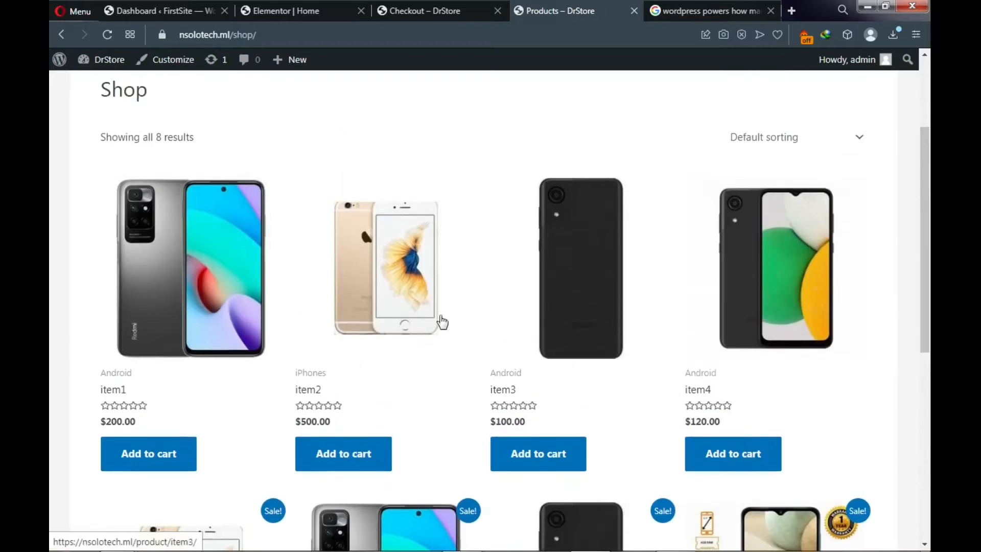
- Open the item1 product page, clear the download popups, and set quantity to 2
{"action": "left_click", "coordinate": [204, 291]}
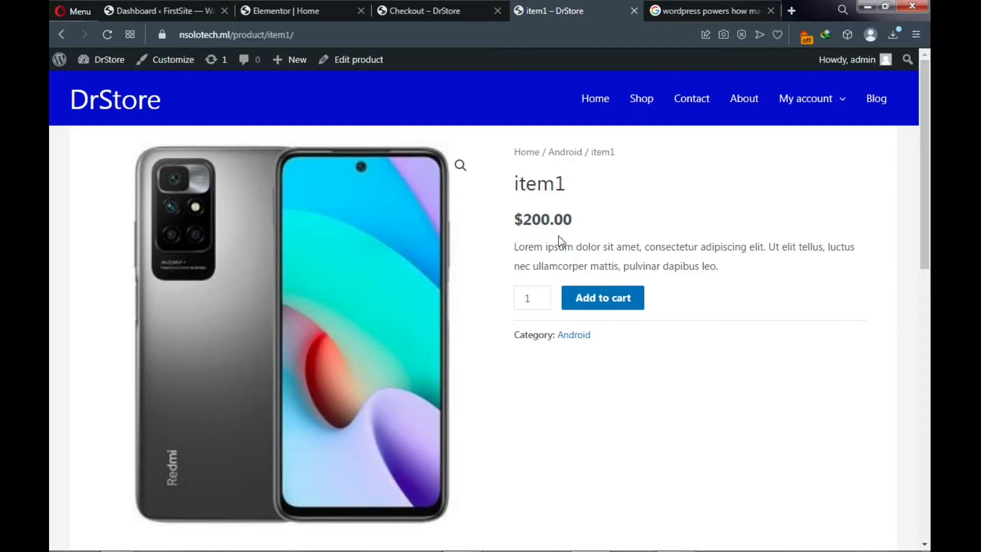
{"action": "mouse_move", "coordinate": [525, 247]}
{"action": "left_mouse_down"}
{"action": "mouse_move", "coordinate": [519, 263]}
{"action": "mouse_move", "coordinate": [513, 242]}
{"action": "left_mouse_up"}
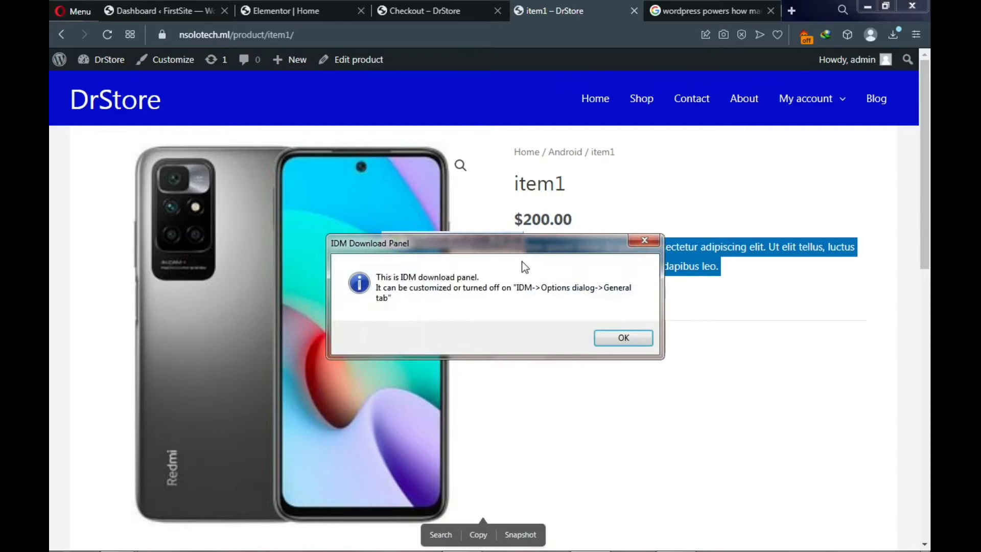
{"action": "left_click", "coordinate": [639, 242]}
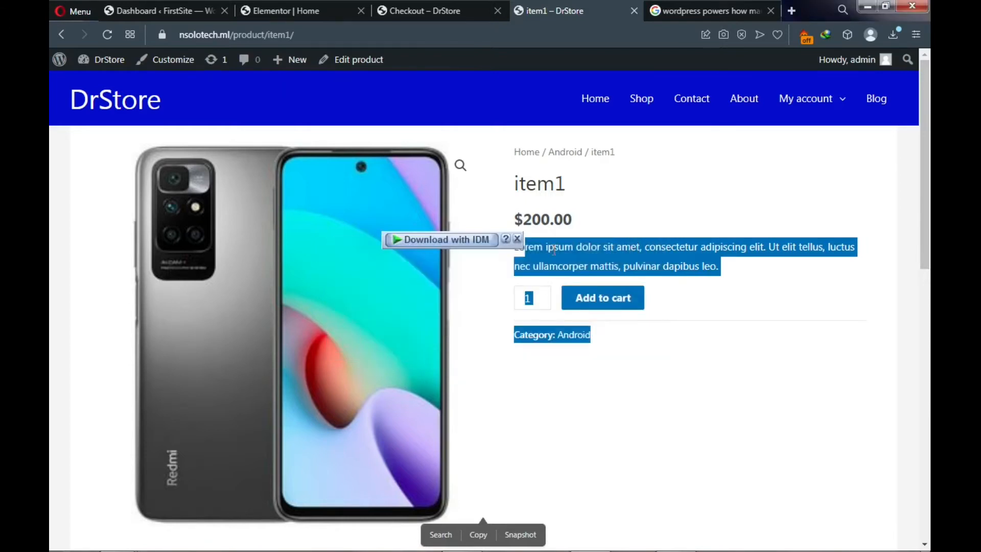
{"action": "left_click", "coordinate": [518, 240]}
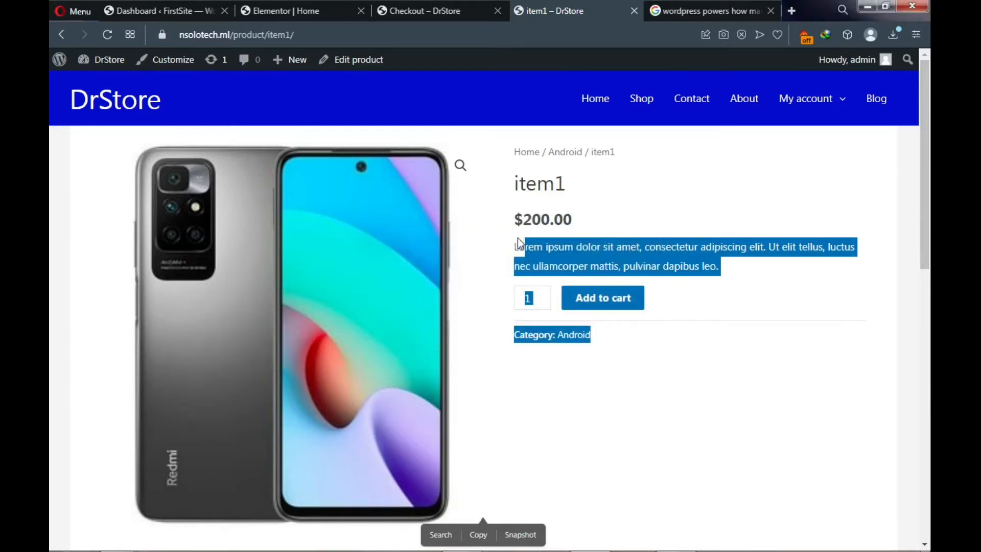
{"action": "left_click", "coordinate": [724, 211]}
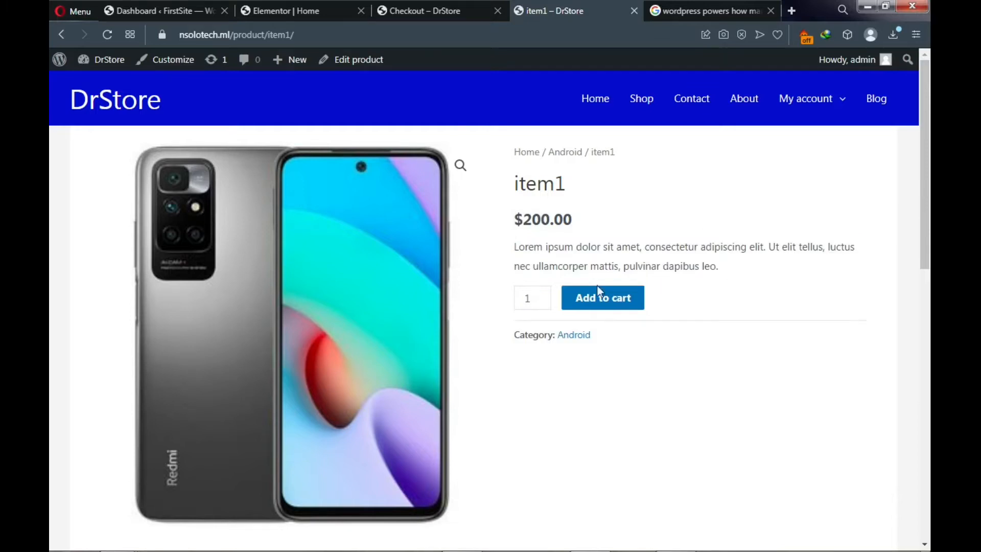
{"action": "left_click", "coordinate": [543, 295]}
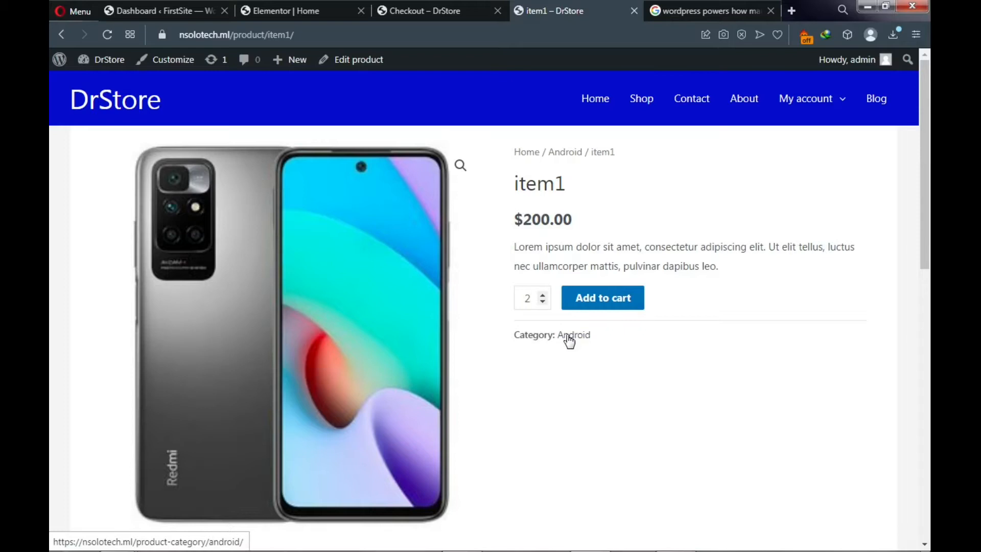
- Submit the review 'This a review' for item1, dismissing the missing-rating warning
{"action": "scroll", "coordinate": [568, 355], "scroll_direction": "down", "scroll_amount": 6}
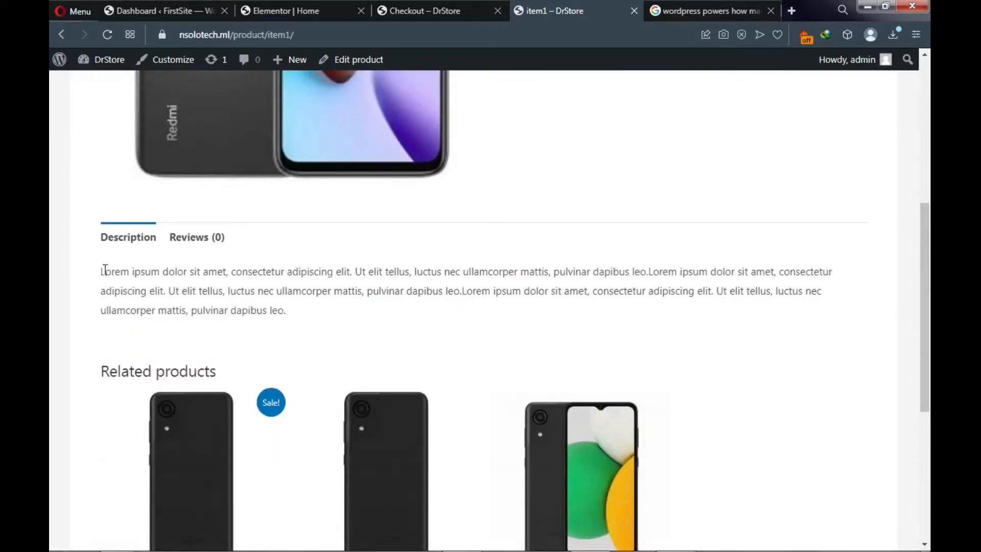
{"action": "left_click", "coordinate": [190, 244]}
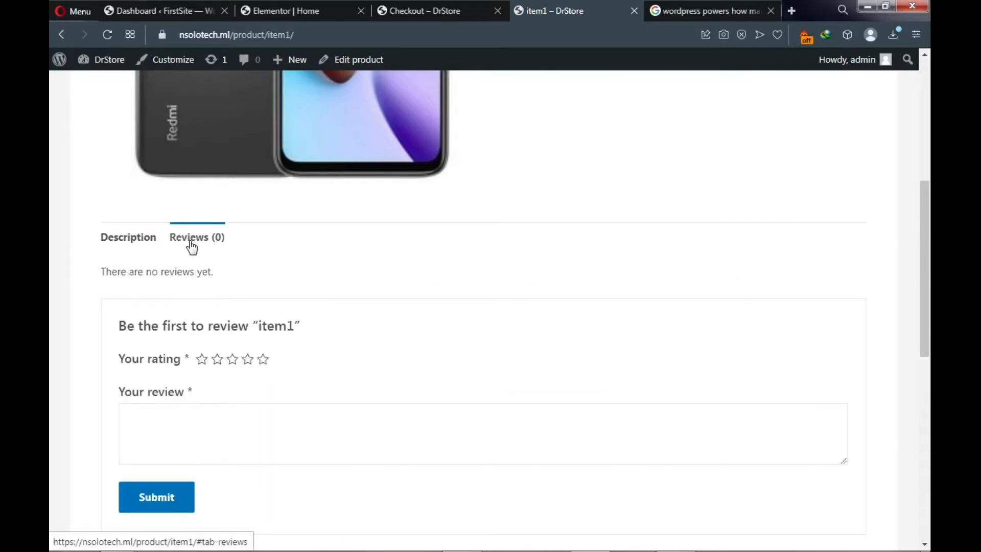
{"action": "left_click", "coordinate": [153, 418]}
{"action": "type", "text": "This is"}
{"action": "type", "text": "a "}
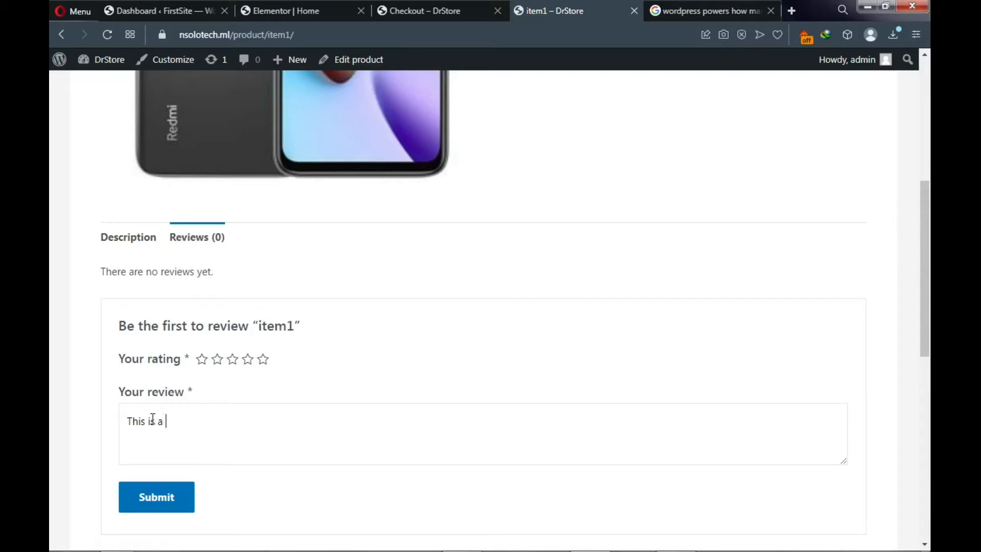
{"action": "type", "text": "review"}
{"action": "left_click", "coordinate": [164, 499]}
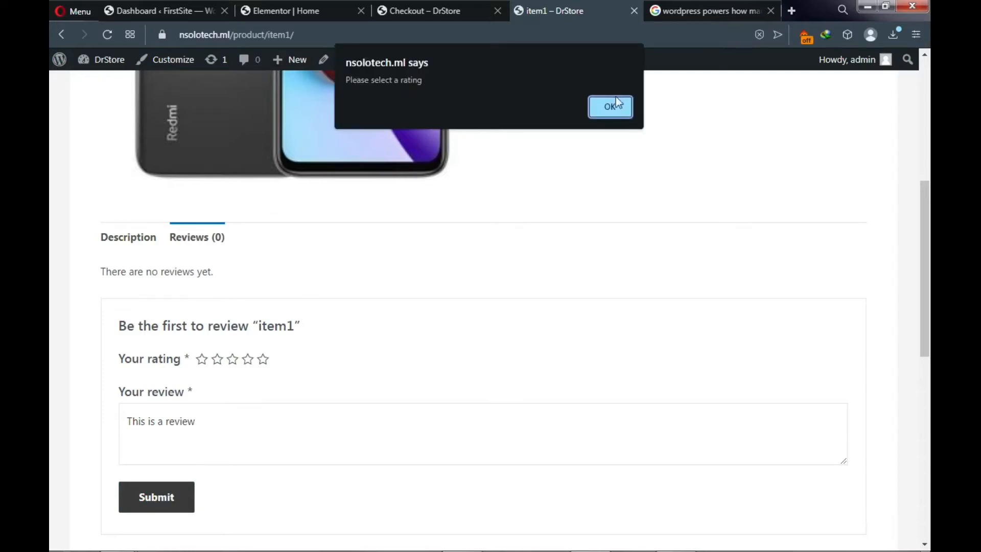
{"action": "left_click", "coordinate": [610, 107]}
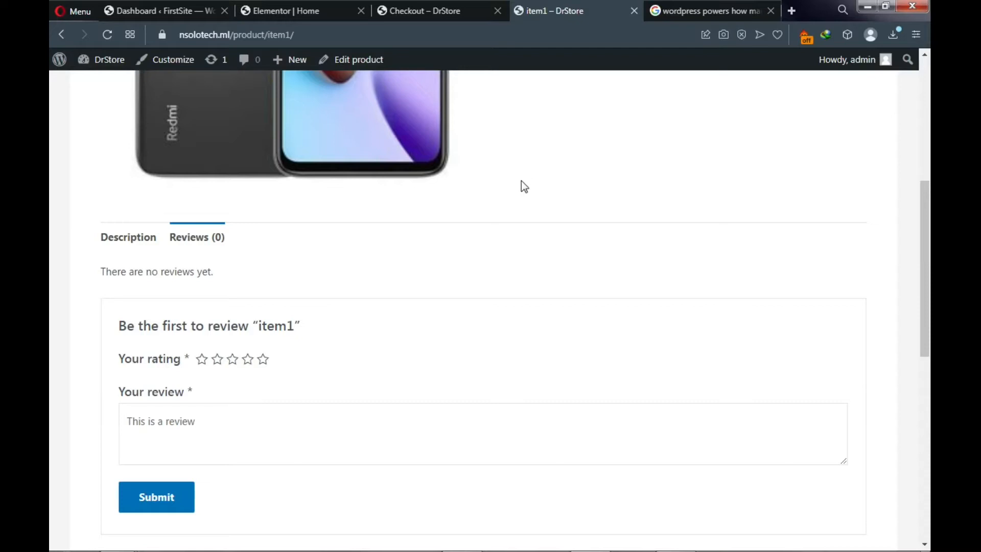
{"action": "scroll", "coordinate": [520, 184], "scroll_direction": "down", "scroll_amount": 4}
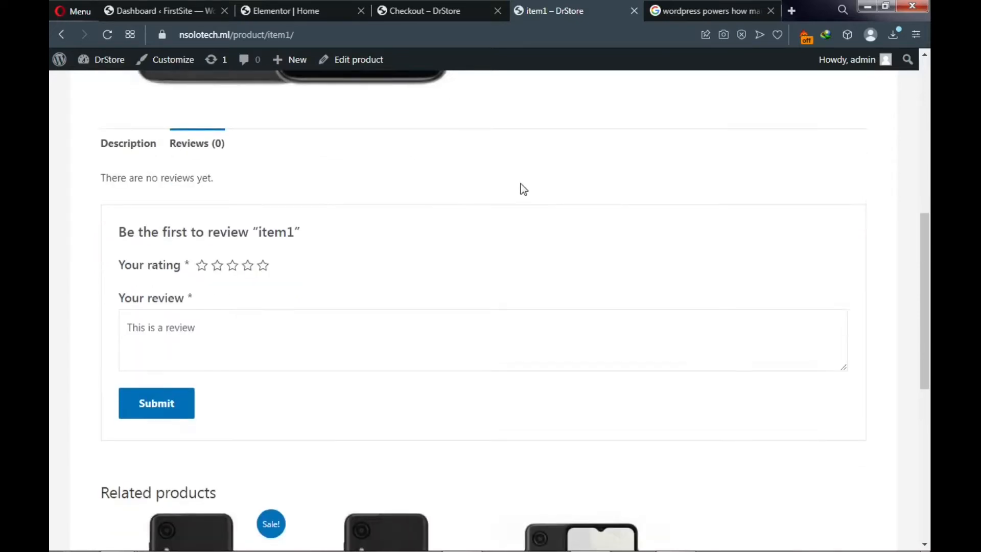
{"action": "scroll", "coordinate": [513, 200], "scroll_direction": "down", "scroll_amount": 4}
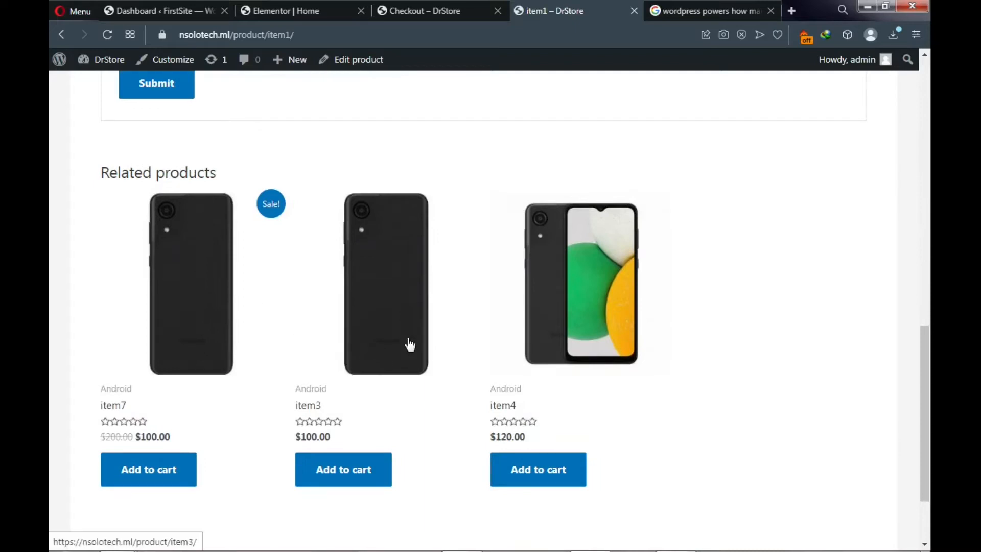
{"action": "scroll", "coordinate": [387, 238], "scroll_direction": "up", "scroll_amount": 8}
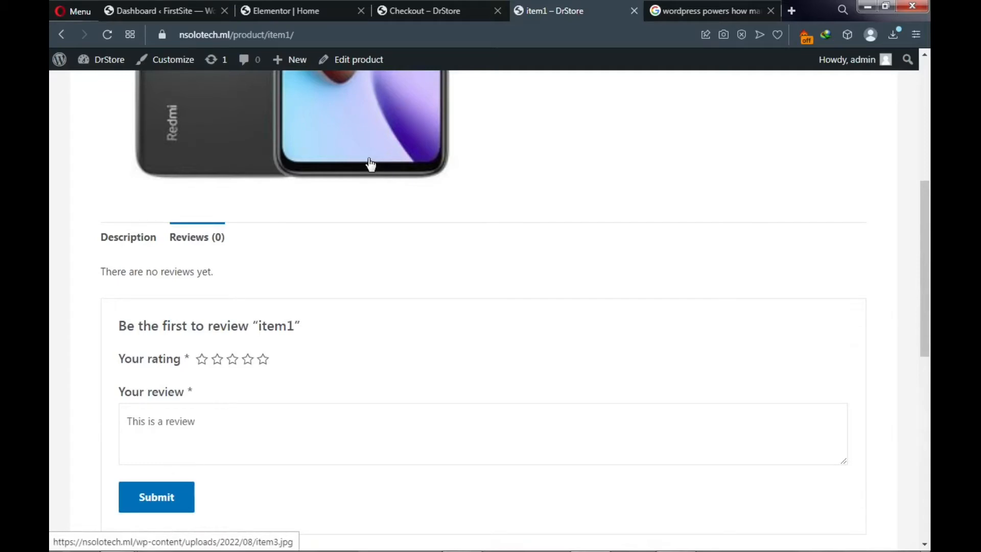
{"action": "scroll", "coordinate": [377, 217], "scroll_direction": "down", "scroll_amount": 1}
{"action": "scroll", "coordinate": [376, 220], "scroll_direction": "up", "scroll_amount": 1}
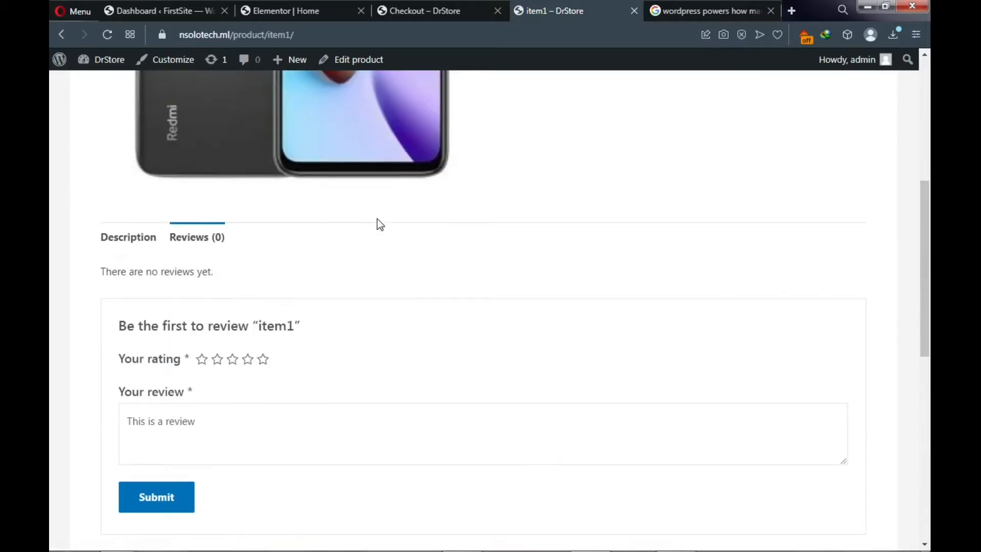
{"action": "scroll", "coordinate": [342, 261], "scroll_direction": "up", "scroll_amount": 7}
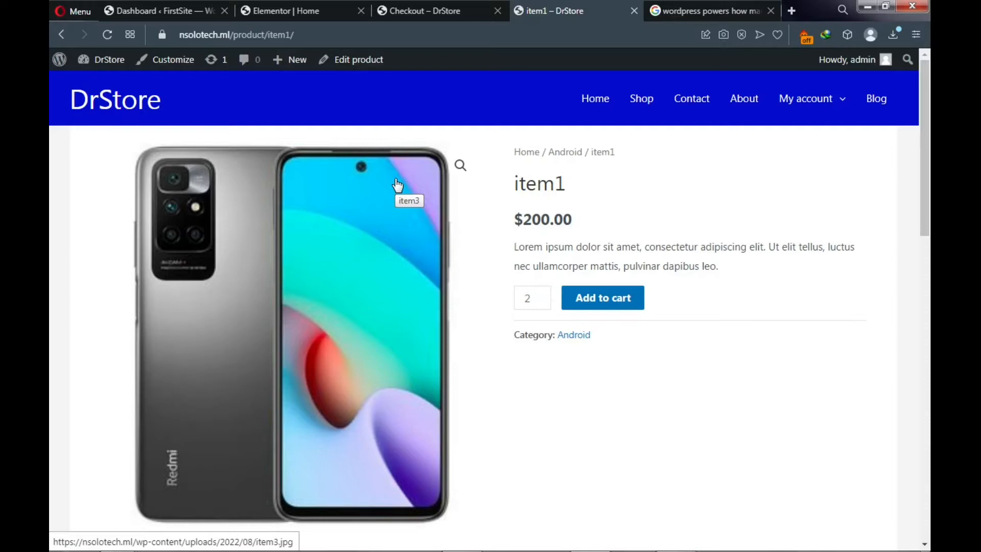
- Leave the DrStore tabs and load makigohost.com, which shows the 15% off HOST15 offer
{"action": "mouse_move", "coordinate": [278, 550]}
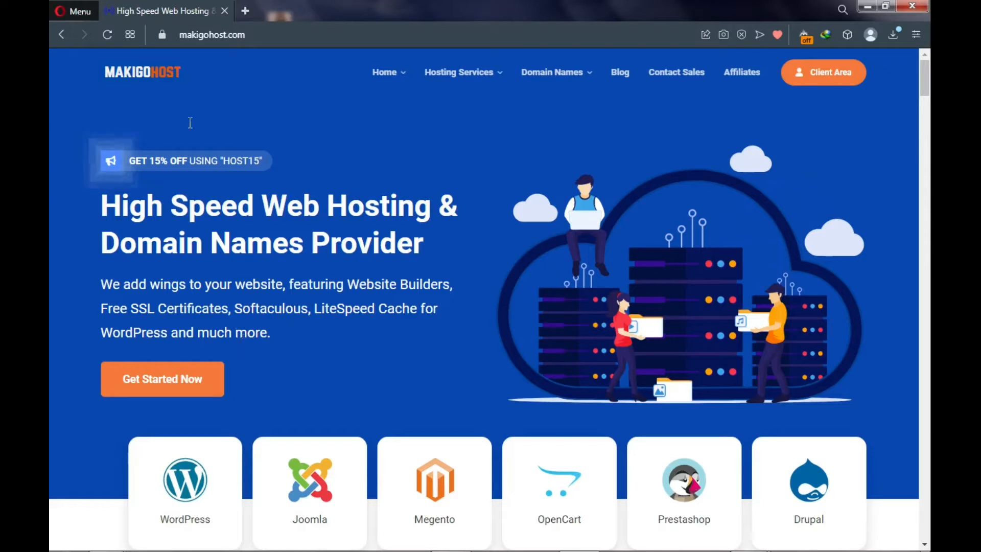
- Check the site's connection security, then order the Shared Hosting plan from $2.99/mo
{"action": "left_click", "coordinate": [163, 35]}
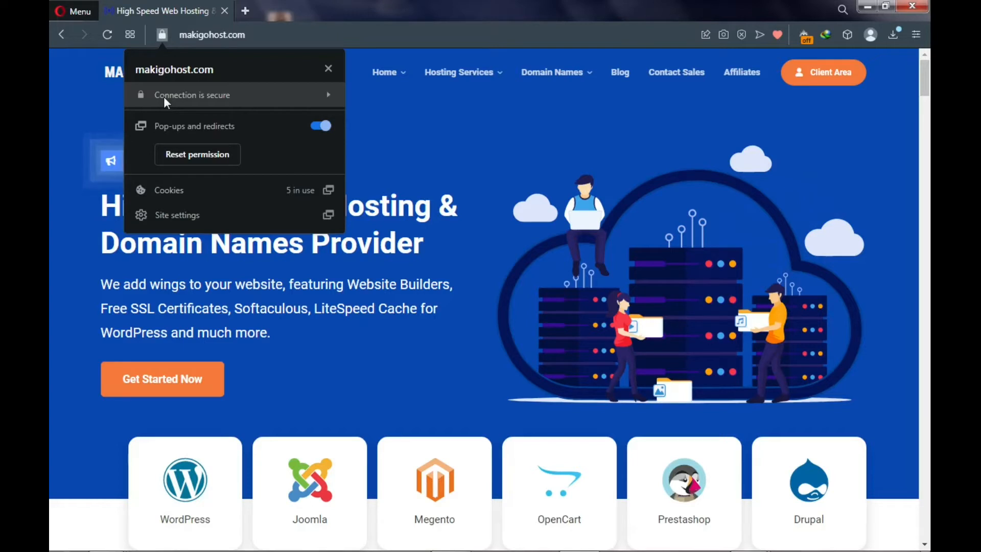
{"action": "left_click", "coordinate": [468, 123]}
{"action": "scroll", "coordinate": [243, 168], "scroll_direction": "down", "scroll_amount": 5}
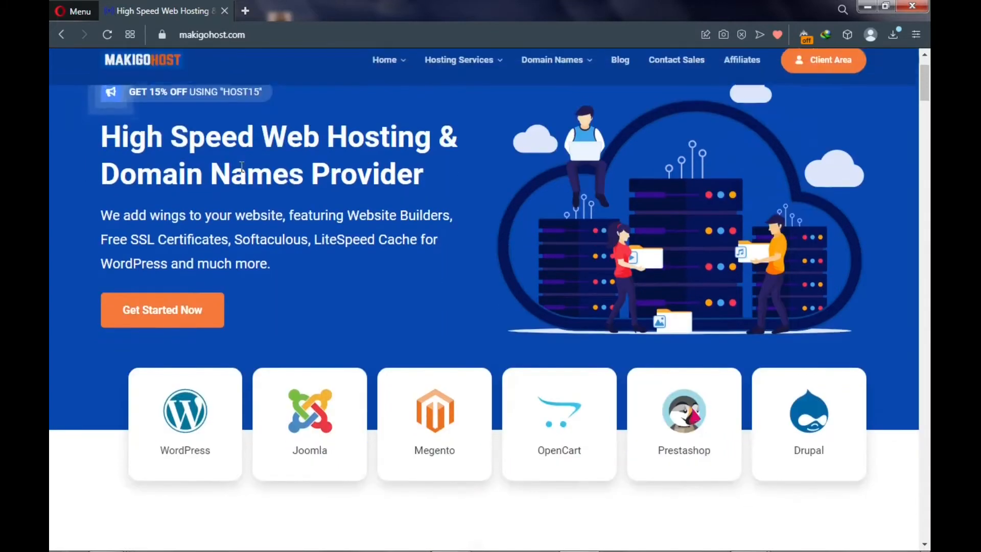
{"action": "scroll", "coordinate": [242, 177], "scroll_direction": "down", "scroll_amount": 8}
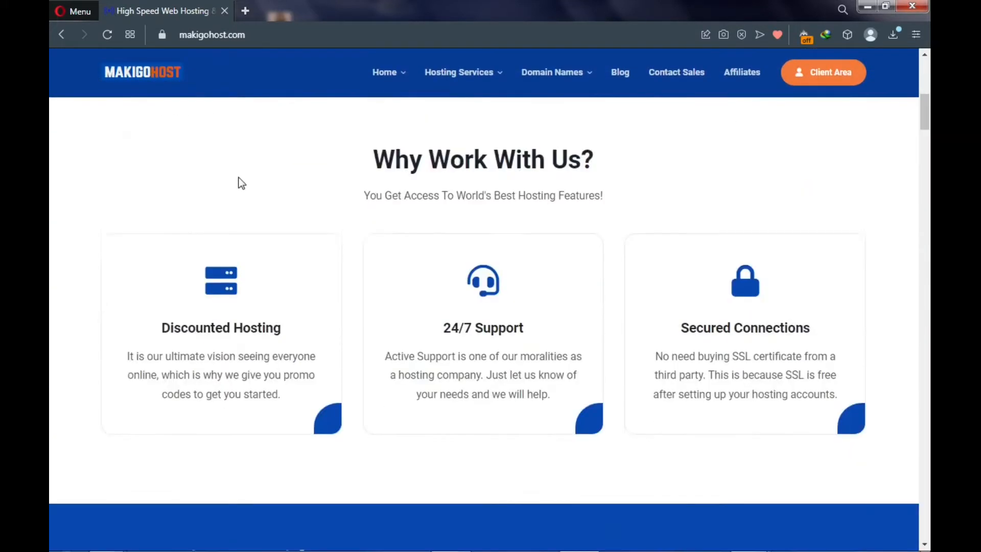
{"action": "scroll", "coordinate": [238, 190], "scroll_direction": "down", "scroll_amount": 7}
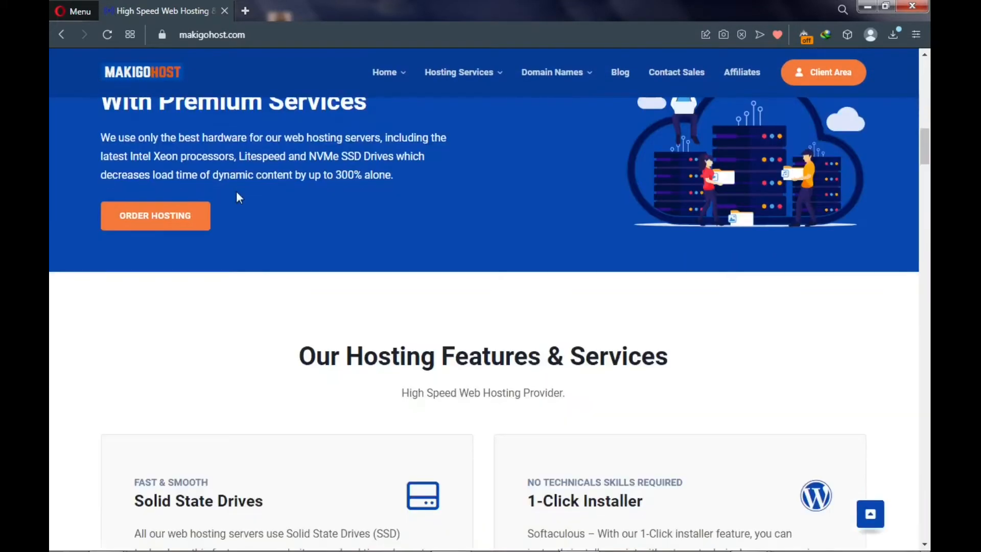
{"action": "scroll", "coordinate": [235, 195], "scroll_direction": "down", "scroll_amount": 14}
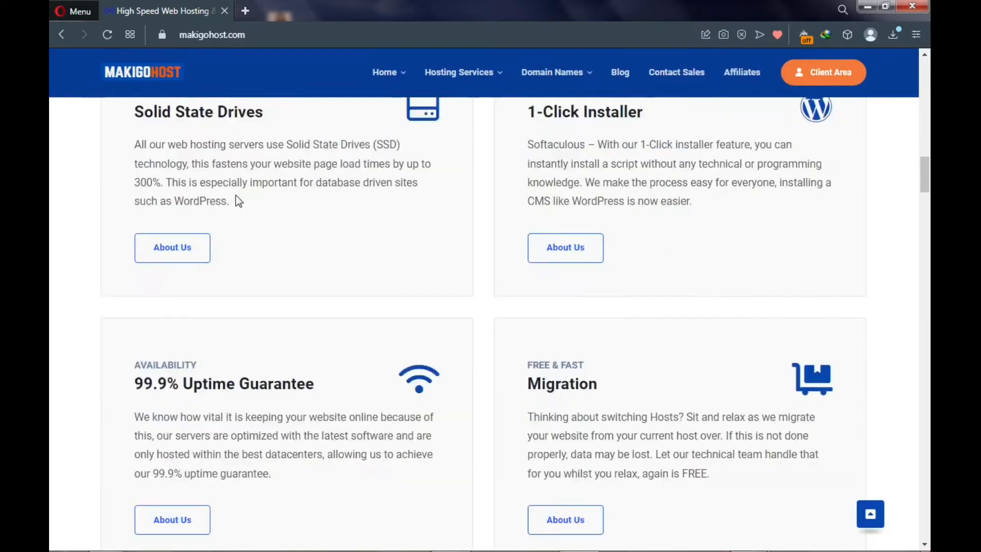
{"action": "scroll", "coordinate": [236, 197], "scroll_direction": "down", "scroll_amount": 16}
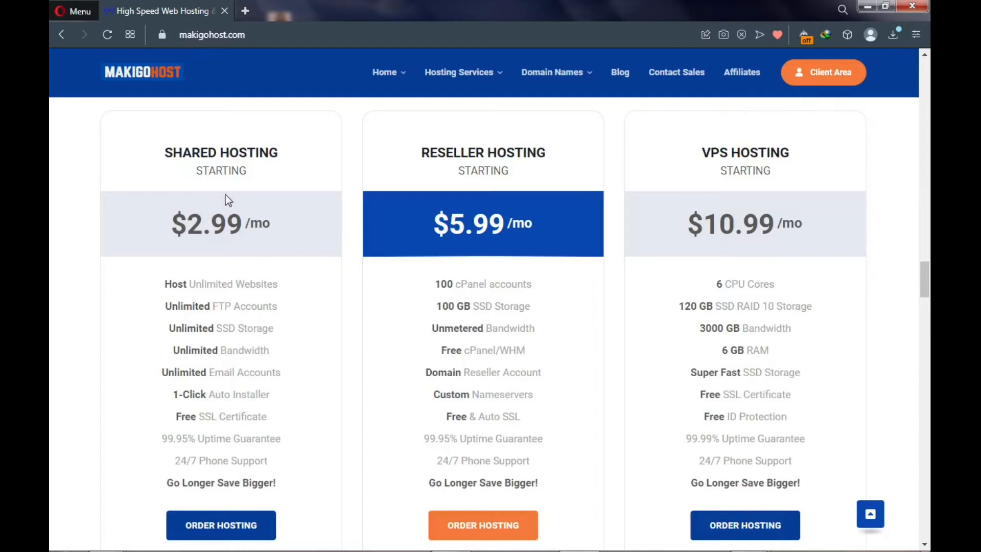
{"action": "left_click", "coordinate": [207, 530]}
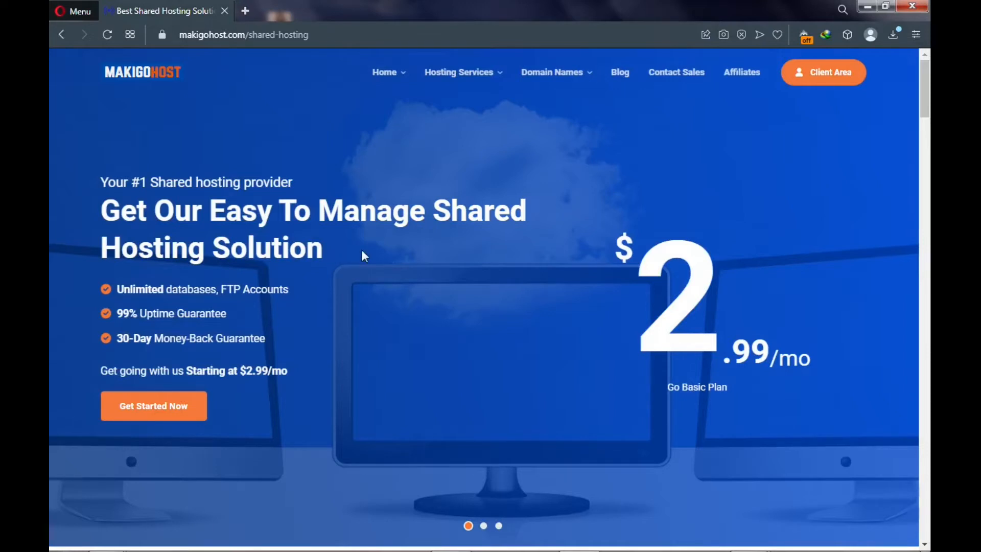
- Scroll to the preferred-plan cards and highlight the GO BASIC plan name
{"action": "scroll", "coordinate": [364, 251], "scroll_direction": "down", "scroll_amount": 10}
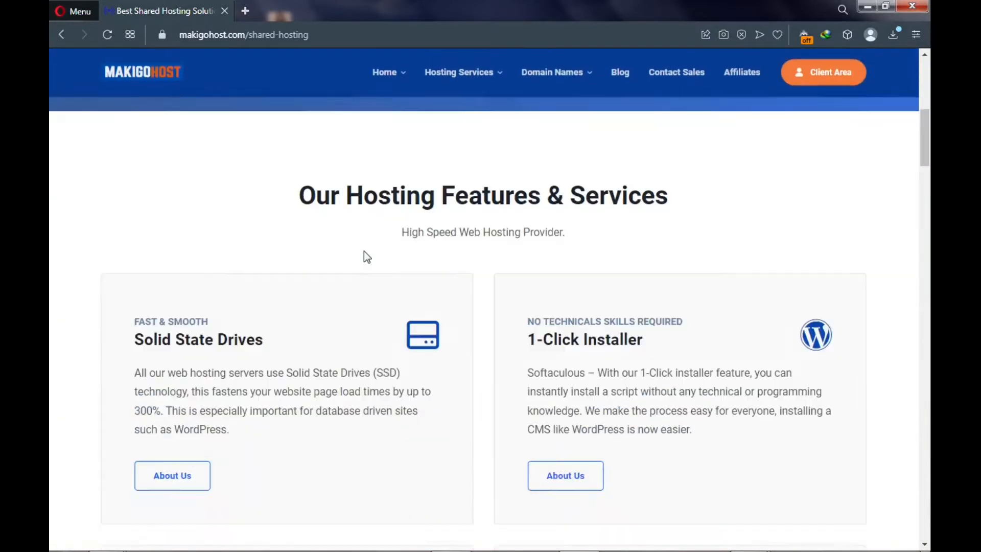
{"action": "scroll", "coordinate": [363, 251], "scroll_direction": "down", "scroll_amount": 10}
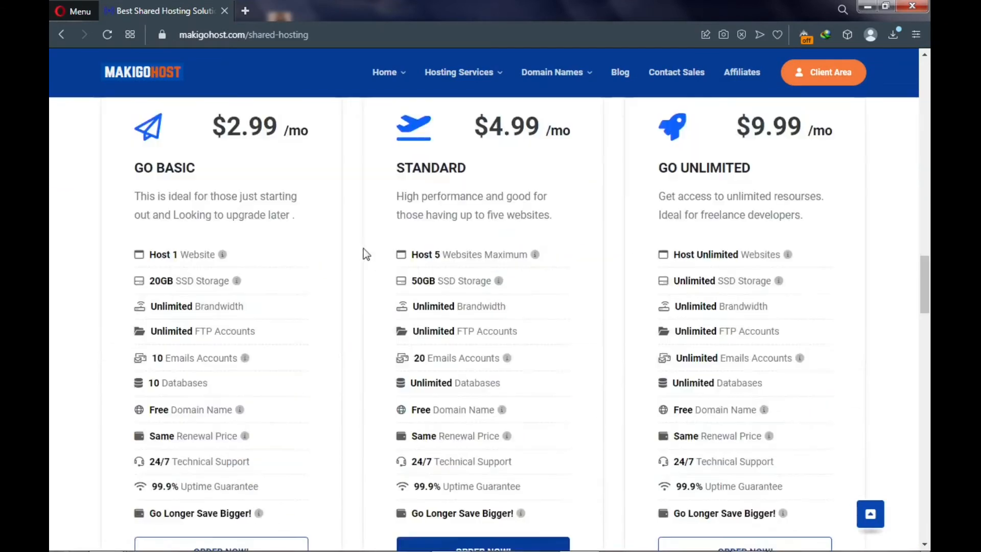
{"action": "scroll", "coordinate": [364, 250], "scroll_direction": "up", "scroll_amount": 1}
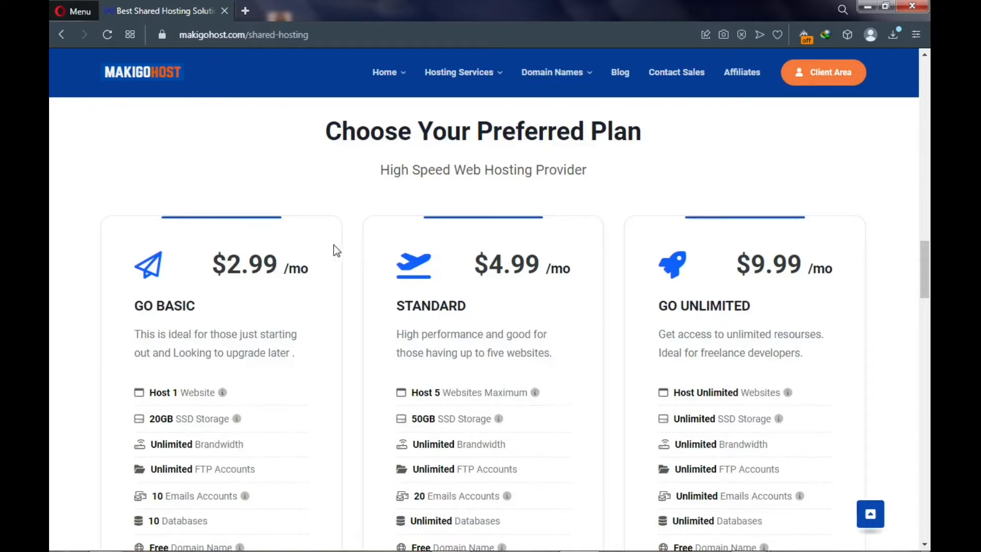
{"action": "left_click_drag", "start_coordinate": [146, 310], "coordinate": [222, 304]}
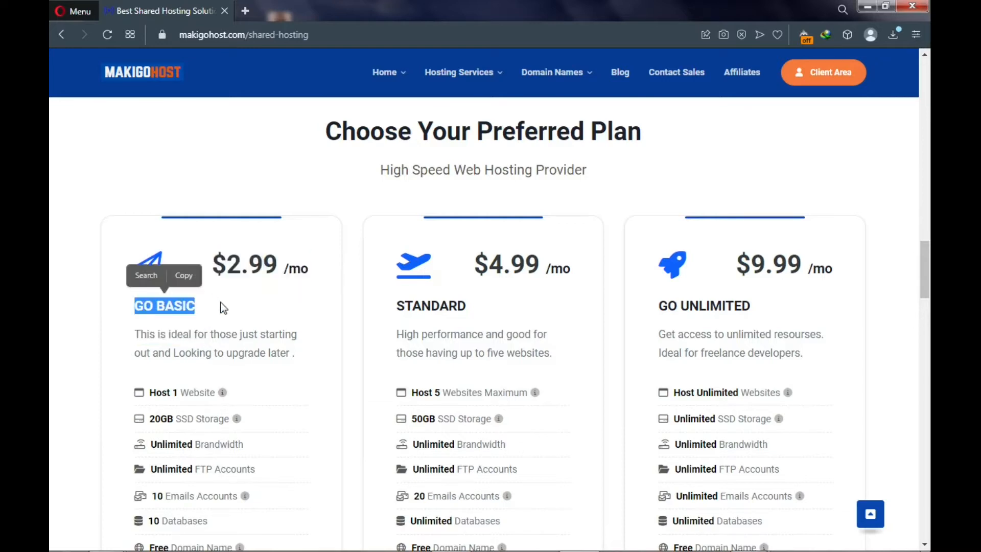
{"action": "left_click", "coordinate": [202, 307]}
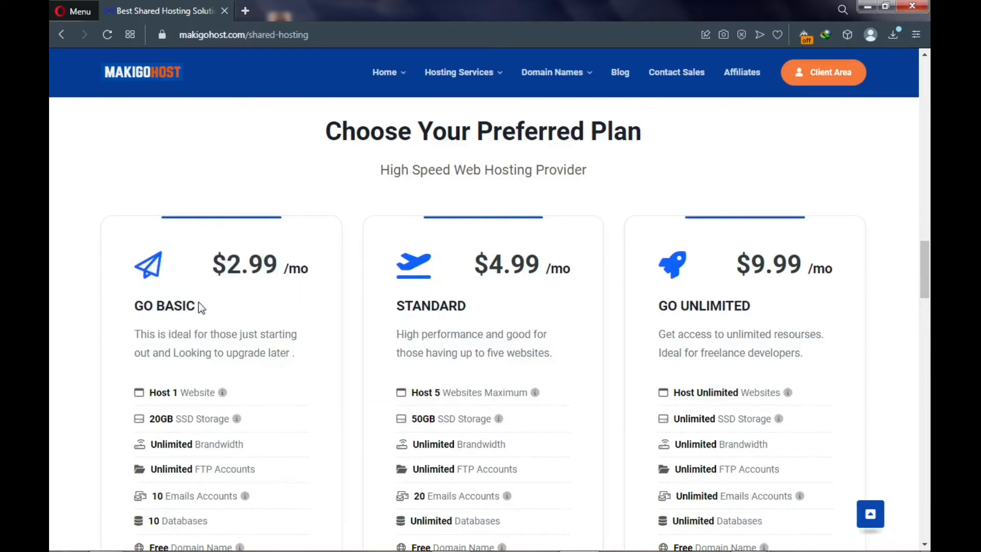
{"action": "scroll", "coordinate": [198, 303], "scroll_direction": "down", "scroll_amount": 1}
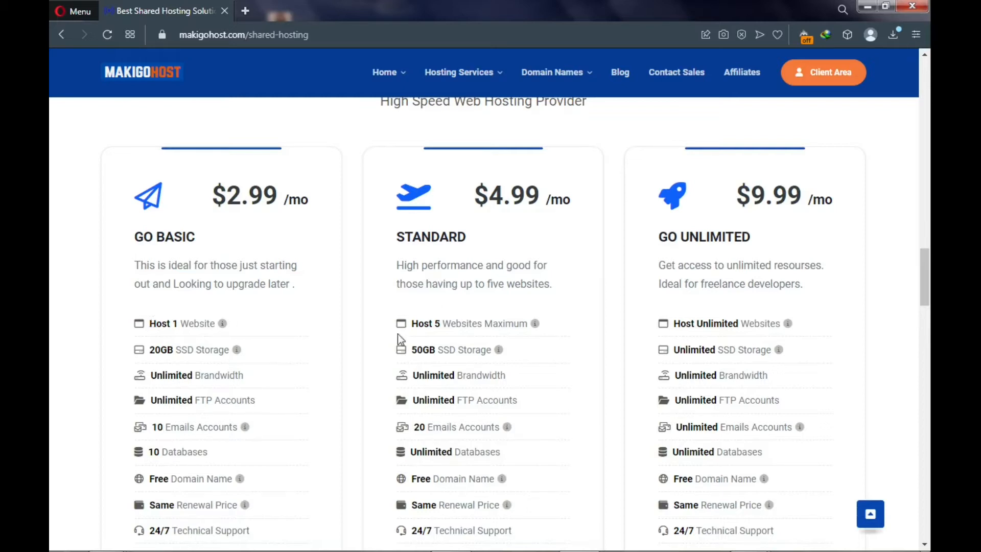
- Highlight Host 5 in Standard and GO BASIC's 20GB SSD storage, then open a new tab
{"action": "left_click_drag", "start_coordinate": [412, 325], "coordinate": [442, 325]}
{"action": "left_click", "coordinate": [415, 241]}
{"action": "left_click_drag", "start_coordinate": [133, 240], "coordinate": [213, 256]}
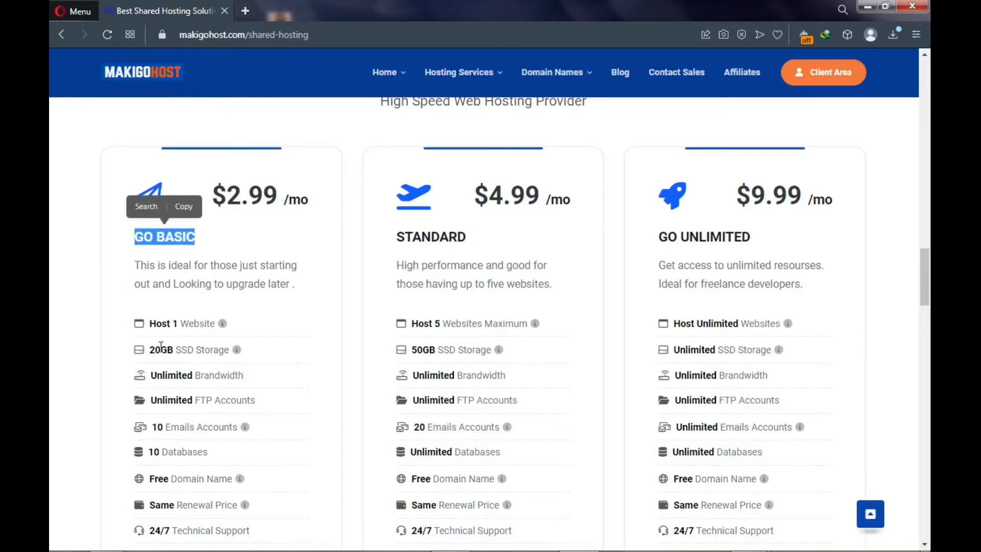
{"action": "left_click_drag", "start_coordinate": [149, 350], "coordinate": [174, 352]}
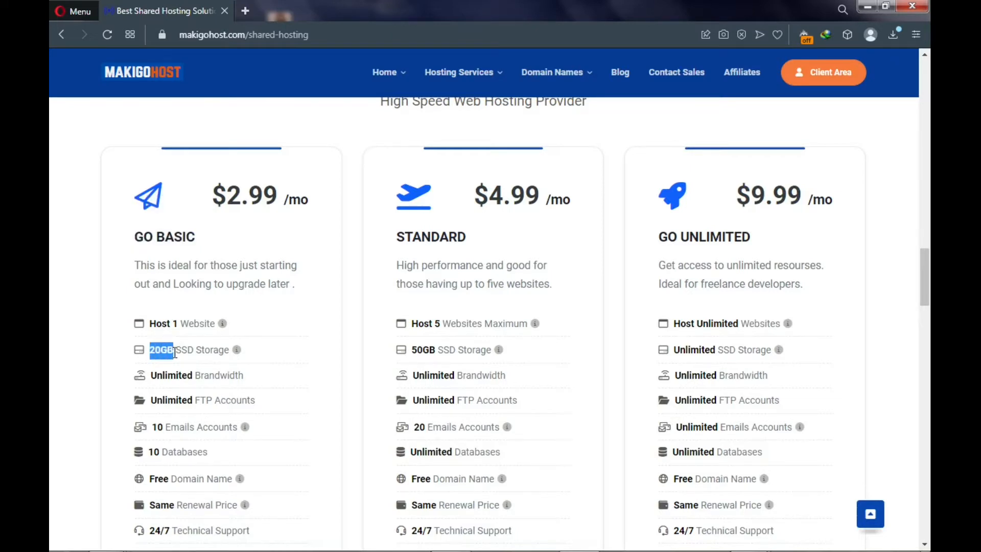
{"action": "left_click_drag", "start_coordinate": [175, 352], "coordinate": [193, 352]}
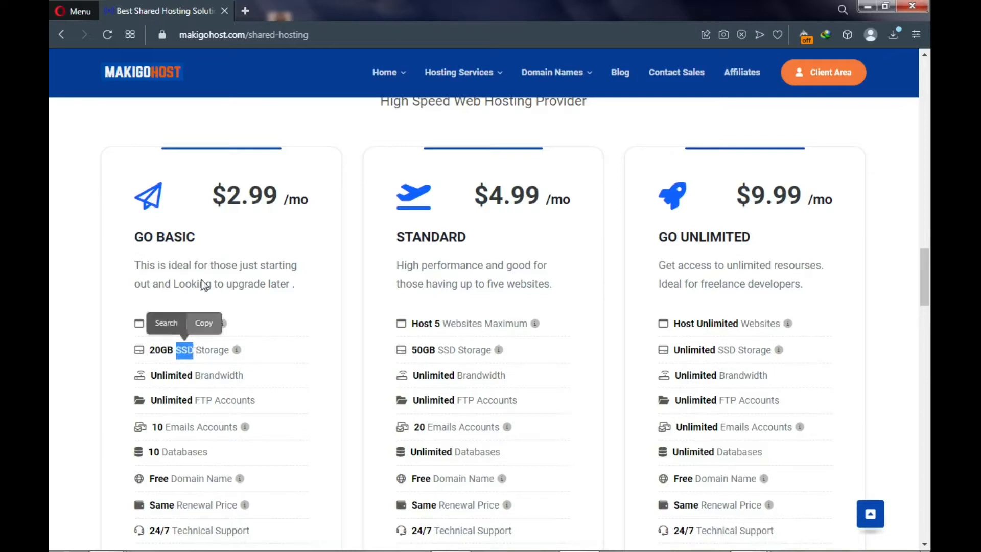
{"action": "left_click", "coordinate": [246, 10]}
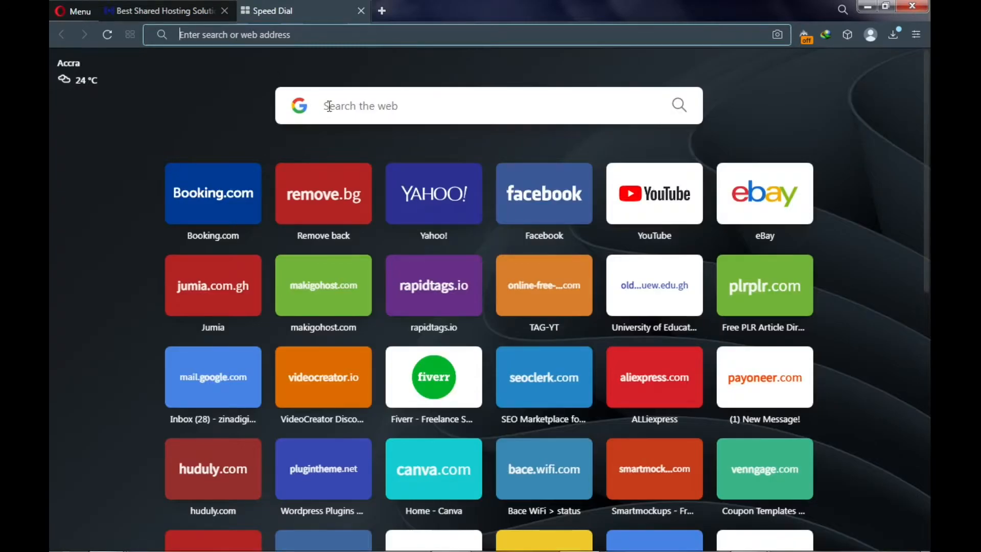
- Search Google Images for 'ssd vs hdd', preview the first comparison image, then return to MakigoHost
{"action": "left_click", "coordinate": [353, 106]}
{"action": "type", "text": "ssd v"}
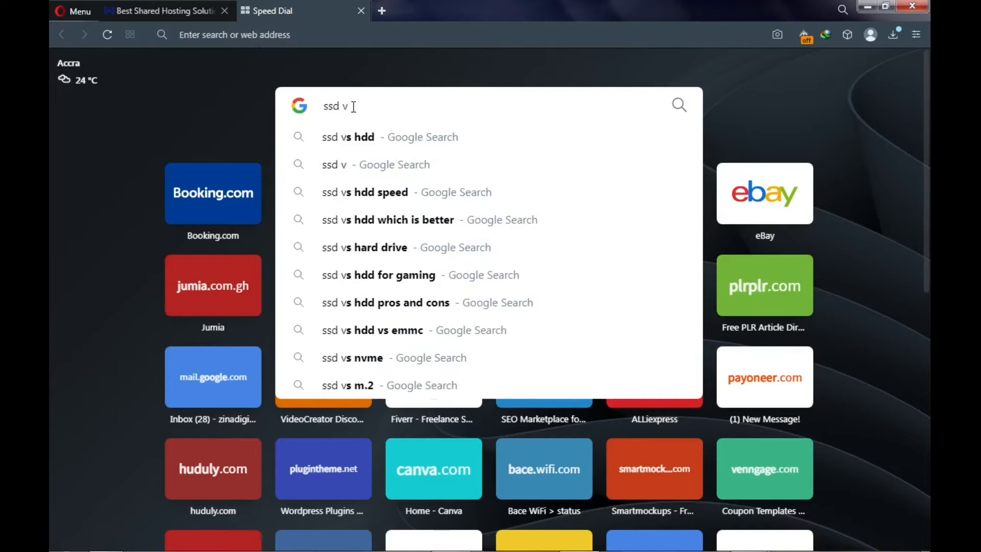
{"action": "left_click", "coordinate": [363, 139]}
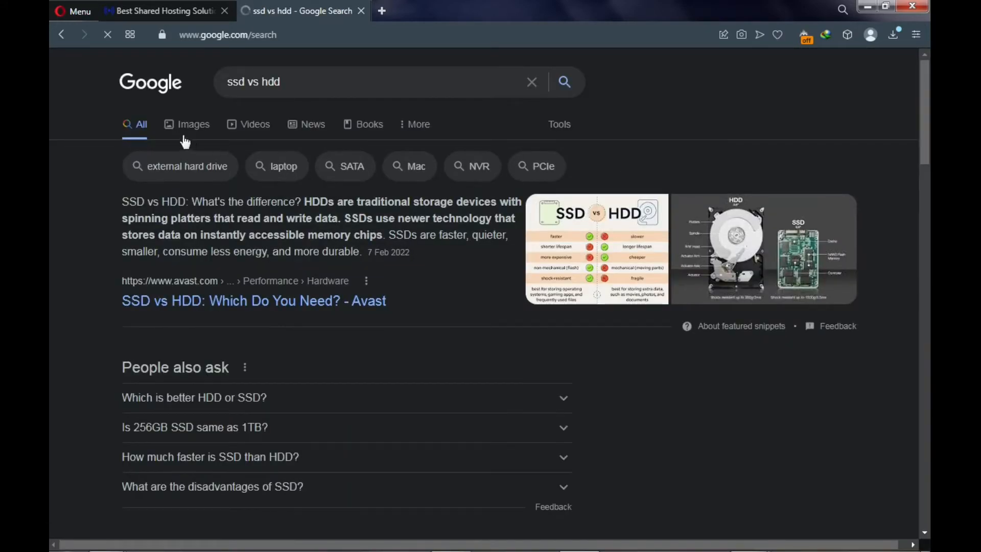
{"action": "left_click", "coordinate": [193, 131]}
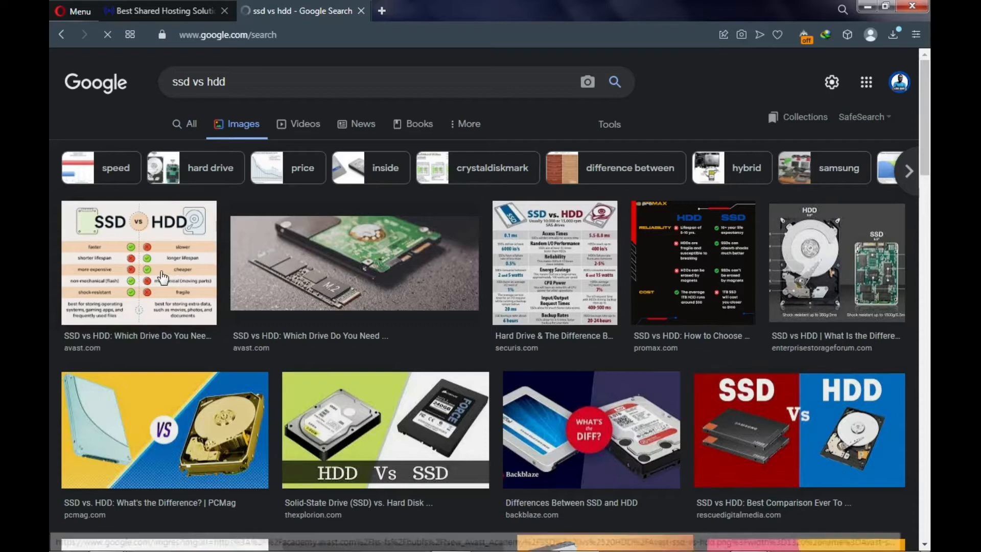
{"action": "left_click", "coordinate": [162, 278]}
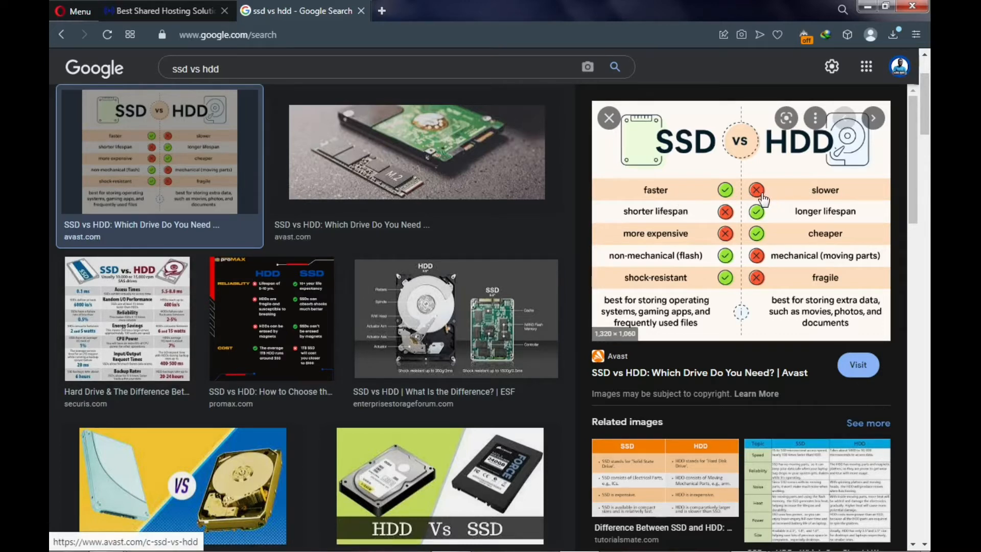
{"action": "left_click", "coordinate": [145, 10]}
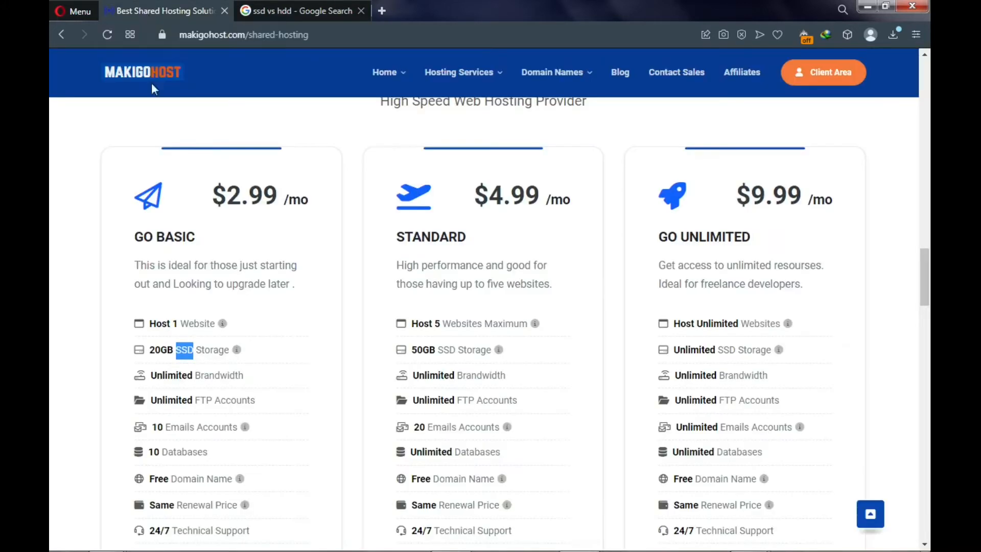
- Review GO BASIC's SSD and Free Domain Name features
{"action": "left_click", "coordinate": [195, 351]}
{"action": "left_click_drag", "start_coordinate": [177, 353], "coordinate": [195, 353]}
{"action": "left_click", "coordinate": [182, 347]}
{"action": "scroll", "coordinate": [182, 347], "scroll_direction": "down", "scroll_amount": 1}
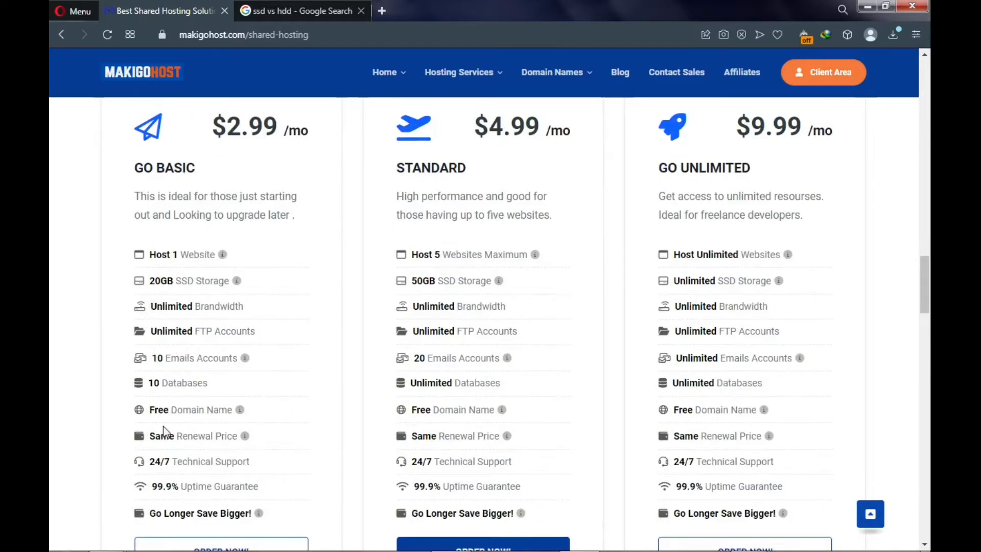
{"action": "left_click_drag", "start_coordinate": [150, 411], "coordinate": [234, 412]}
{"action": "left_click", "coordinate": [201, 411]}
{"action": "mouse_move", "coordinate": [240, 413]}
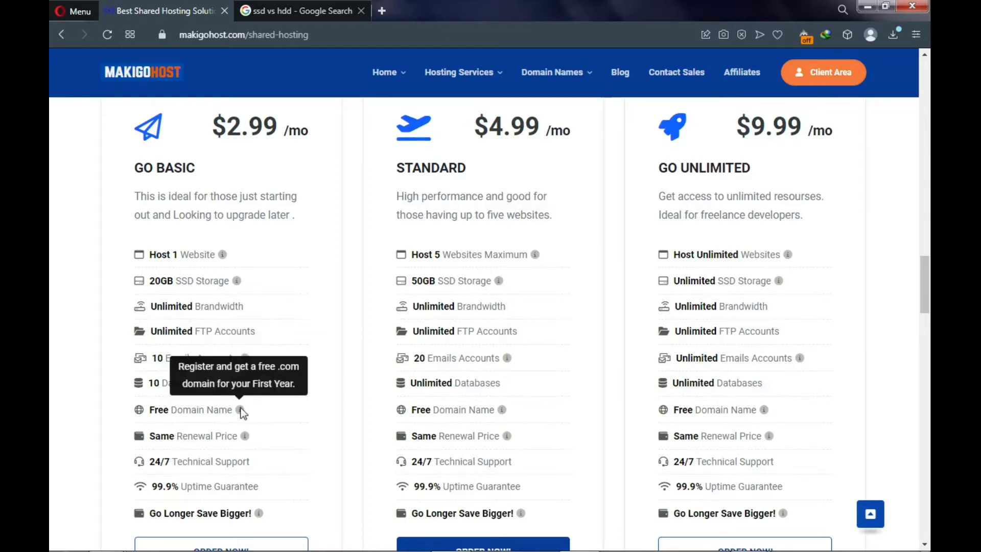
- Review GO BASIC's Same Renewal Price, then order the GO BASIC plan
{"action": "scroll", "coordinate": [285, 427], "scroll_direction": "down", "scroll_amount": 1}
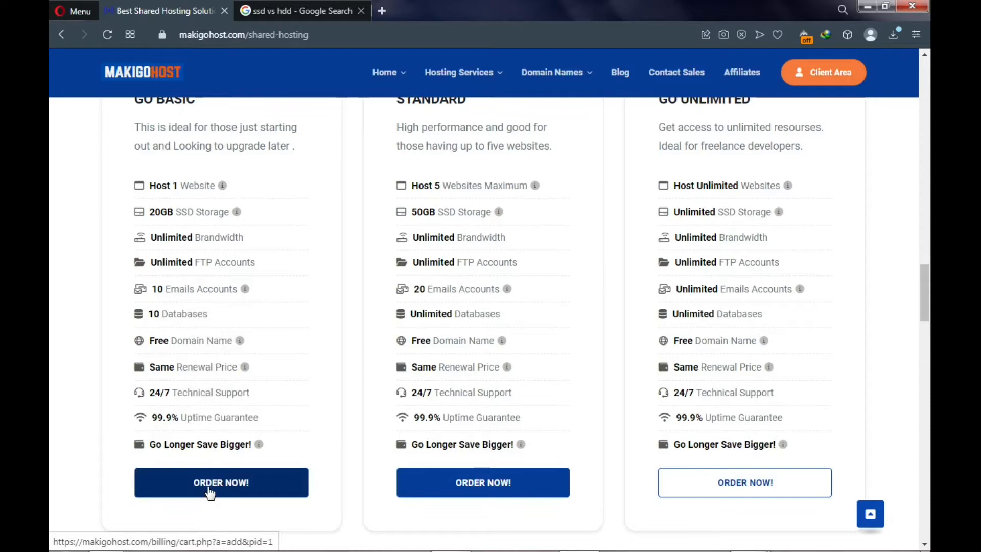
{"action": "mouse_move", "coordinate": [151, 368]}
{"action": "left_mouse_down"}
{"action": "mouse_move", "coordinate": [238, 373]}
{"action": "mouse_move", "coordinate": [153, 363]}
{"action": "left_mouse_up"}
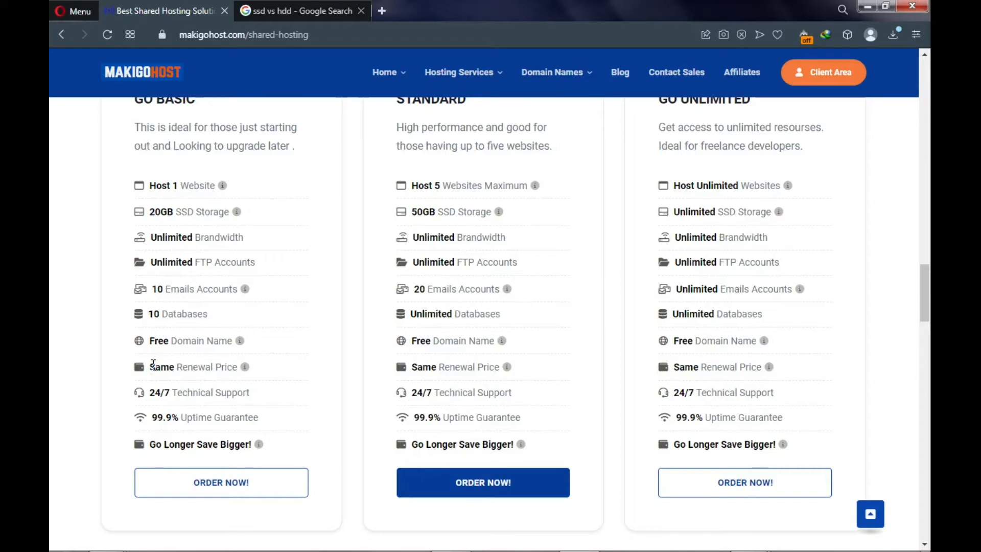
{"action": "left_click_drag", "start_coordinate": [153, 364], "coordinate": [238, 367]}
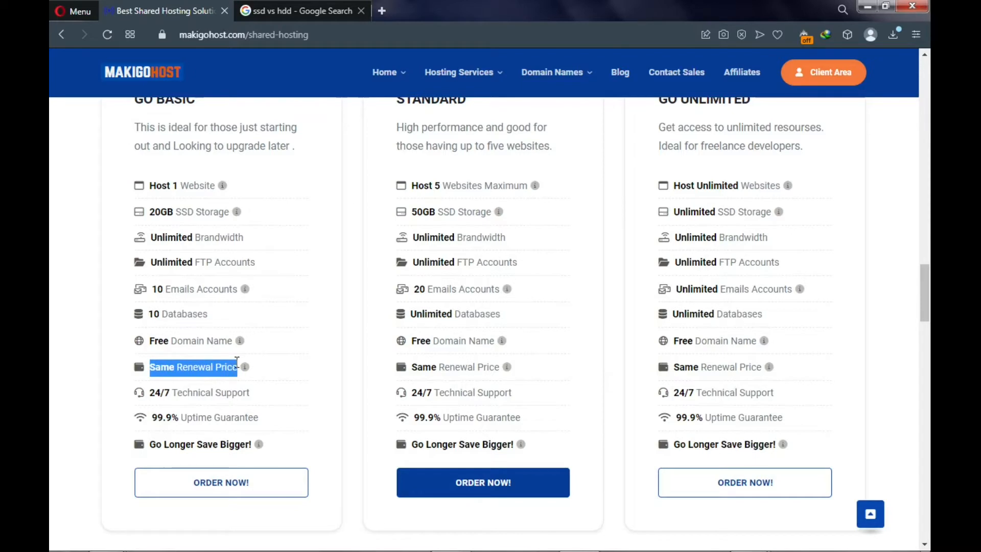
{"action": "left_click", "coordinate": [209, 367]}
{"action": "scroll", "coordinate": [207, 378], "scroll_direction": "down", "scroll_amount": 2}
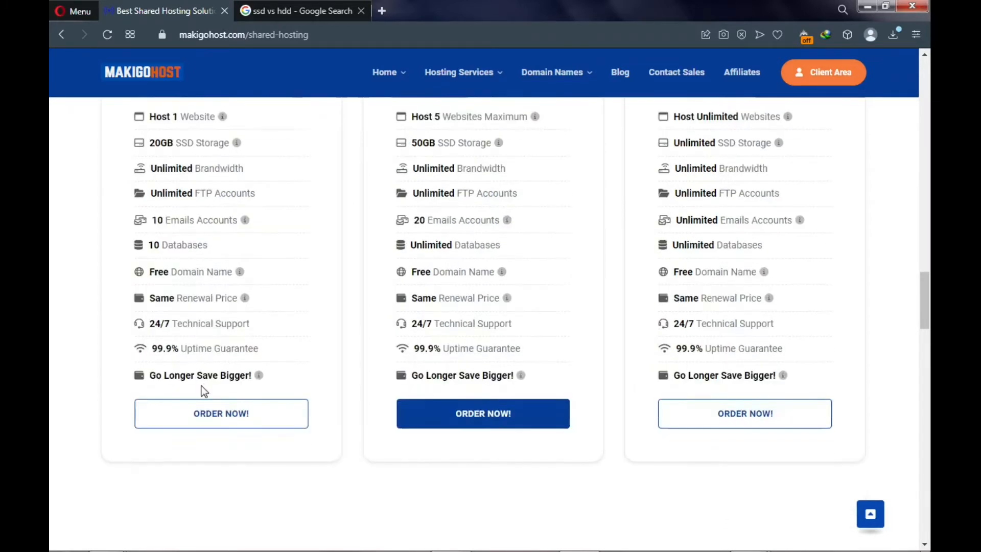
{"action": "left_click", "coordinate": [192, 428]}
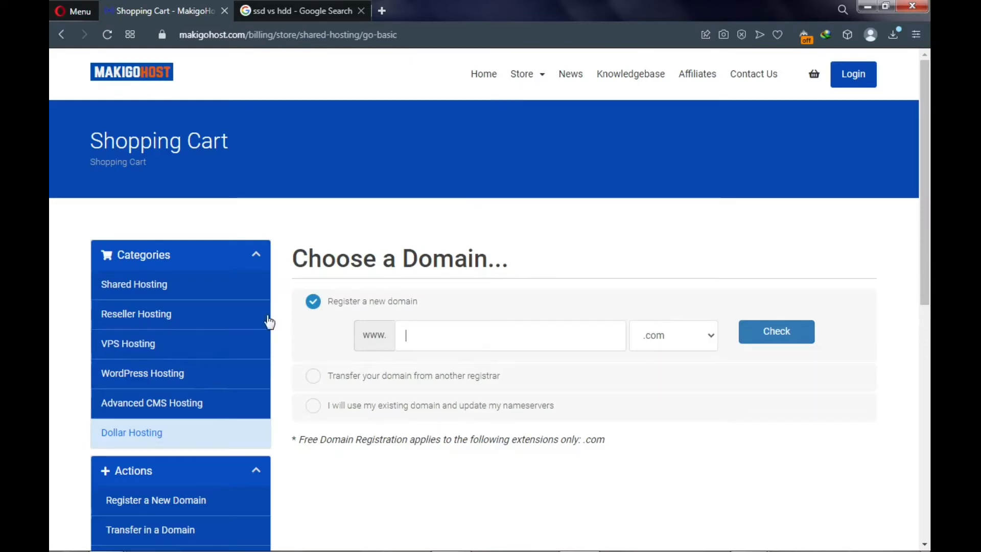
- Enter yoursitename with the .com extension and check its availability
{"action": "left_click", "coordinate": [415, 335]}
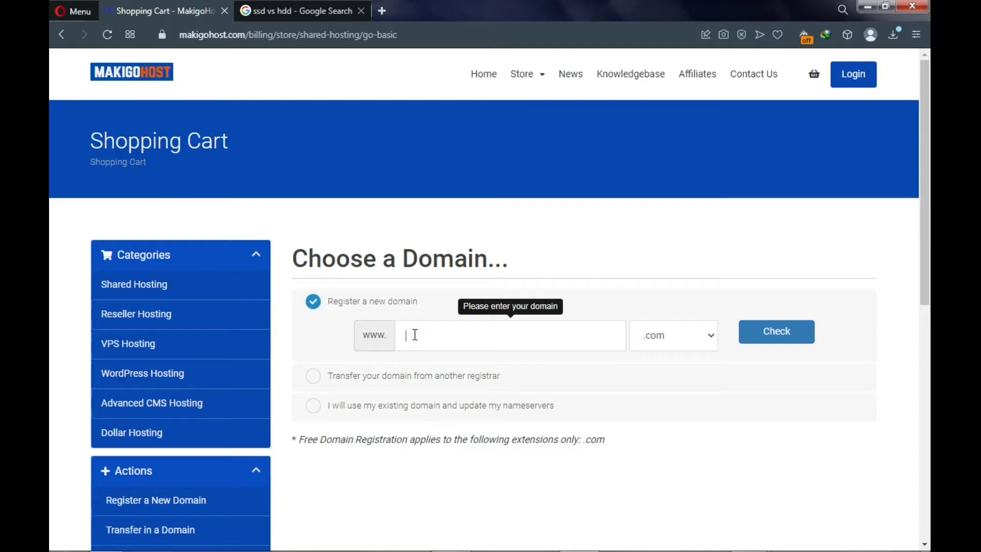
{"action": "type", "text": "yoursitename"}
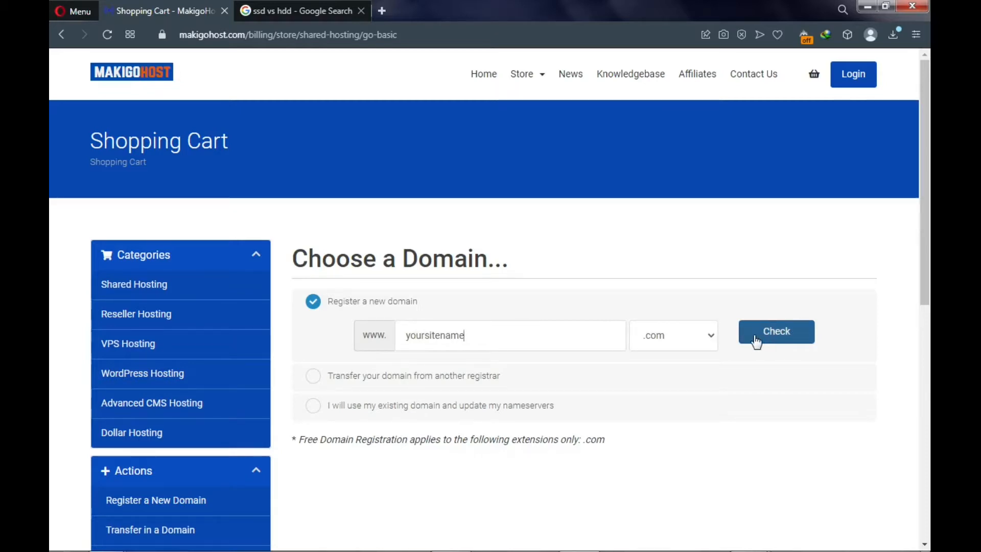
{"action": "left_click", "coordinate": [686, 339]}
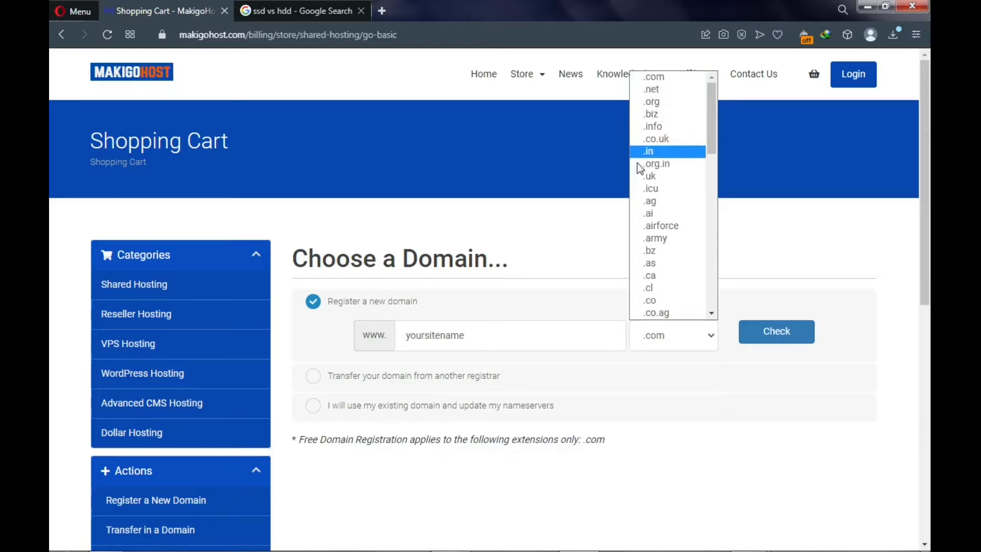
{"action": "left_click", "coordinate": [562, 231]}
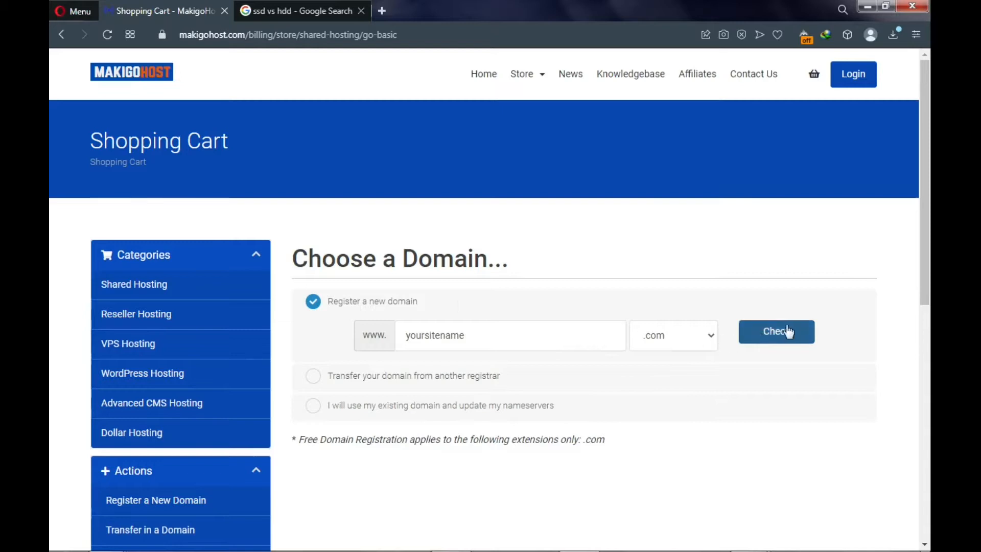
{"action": "left_click", "coordinate": [675, 336]}
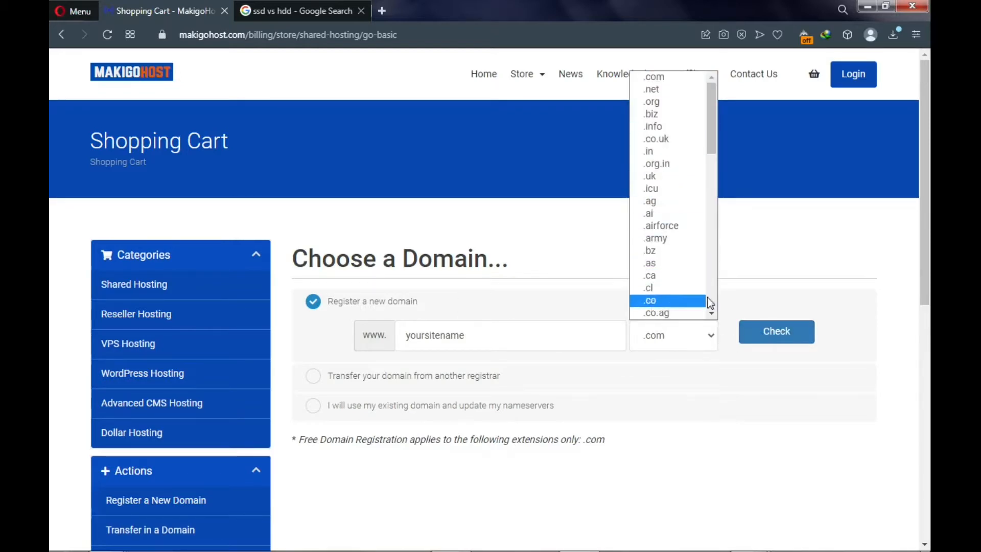
{"action": "left_click", "coordinate": [791, 303]}
{"action": "left_click", "coordinate": [777, 332]}
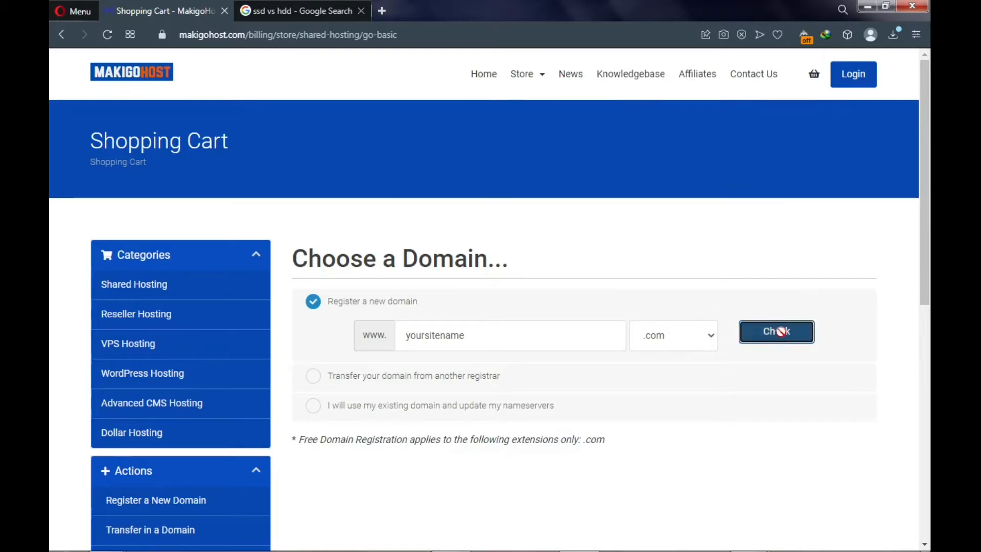
- Since yoursitename.com is taken, change the domain name to yoursitename1234
{"action": "scroll", "coordinate": [772, 335], "scroll_direction": "down", "scroll_amount": 2}
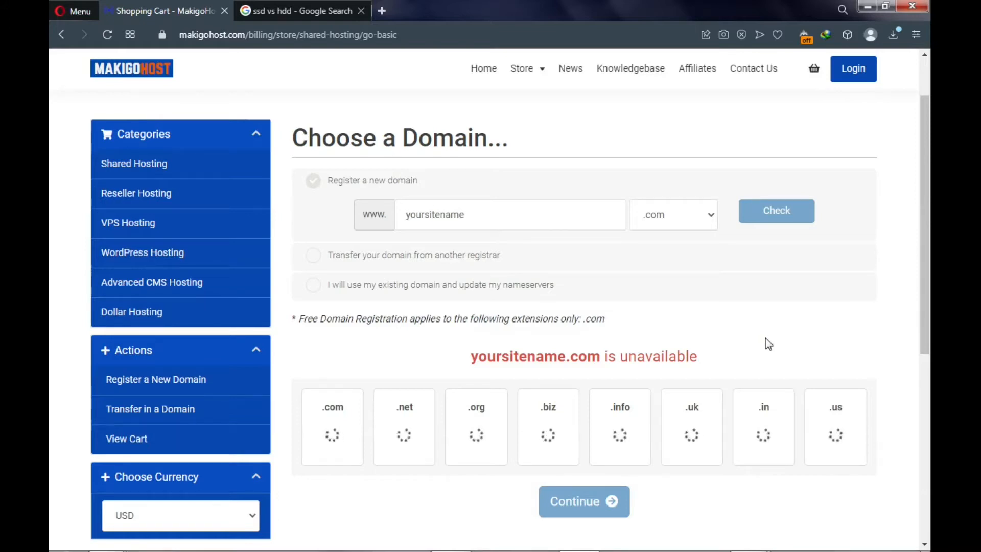
{"action": "left_click", "coordinate": [471, 214]}
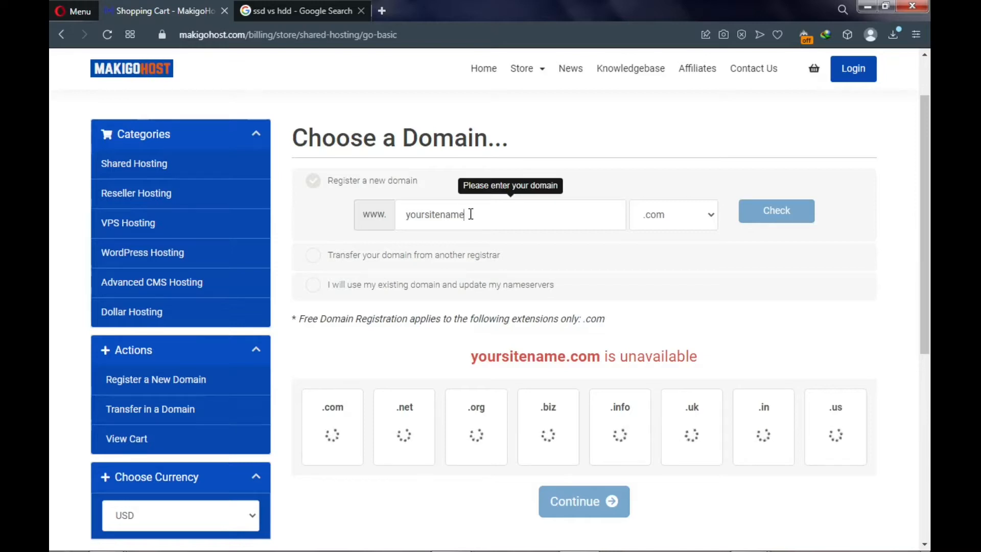
{"action": "type", "text": "1234"}
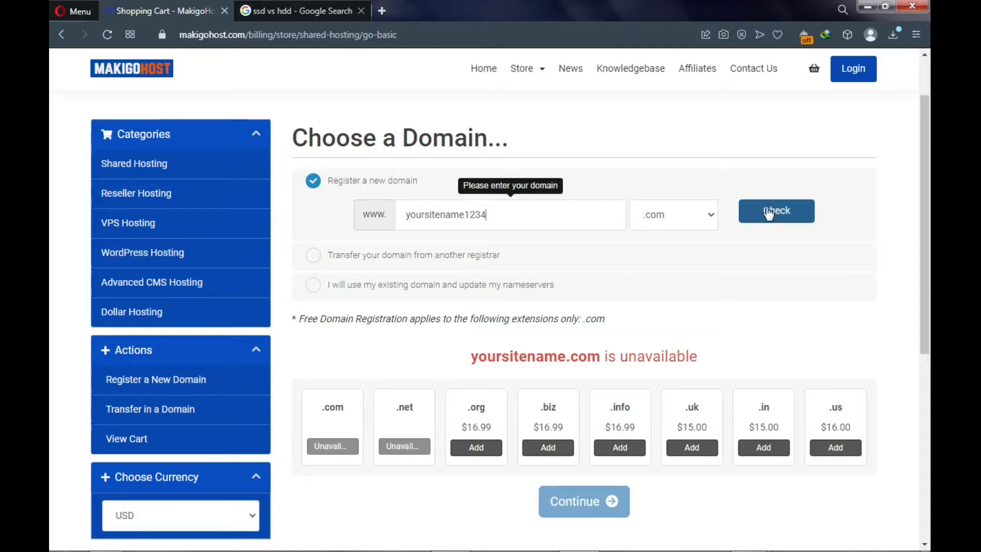
- Check yoursitename1234.com, confirm it is available at $12.99, and continue with it
{"action": "left_click", "coordinate": [769, 223]}
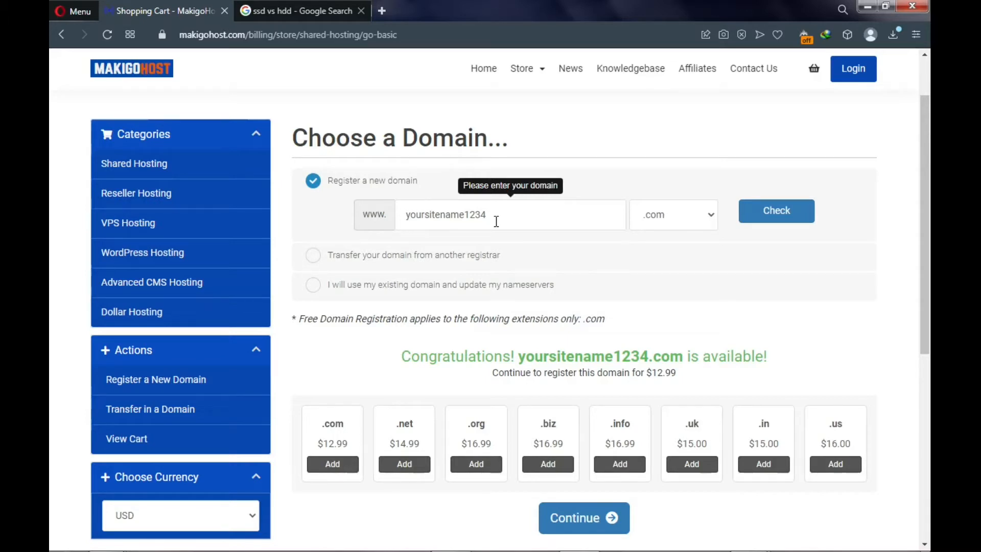
{"action": "left_click_drag", "start_coordinate": [496, 221], "coordinate": [405, 217]}
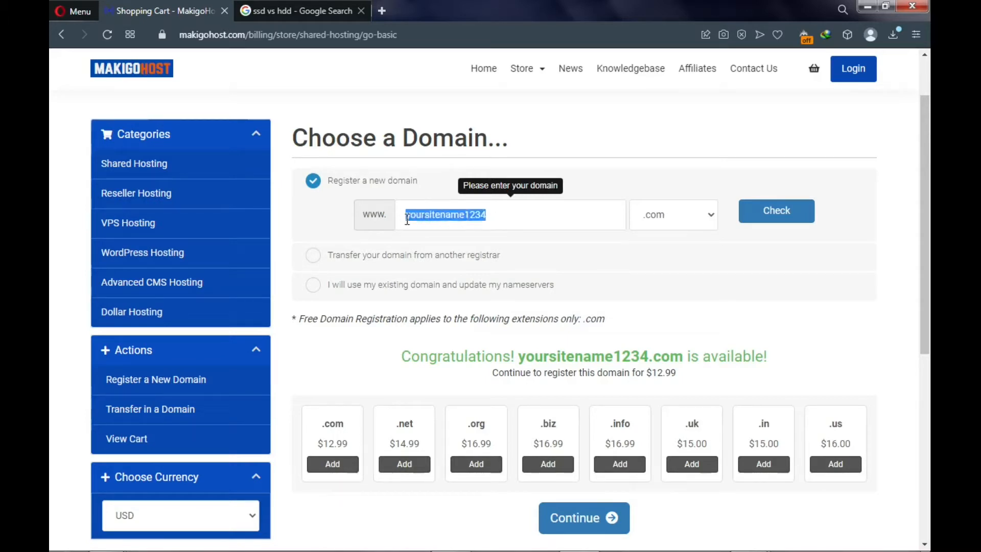
{"action": "left_click", "coordinate": [497, 214]}
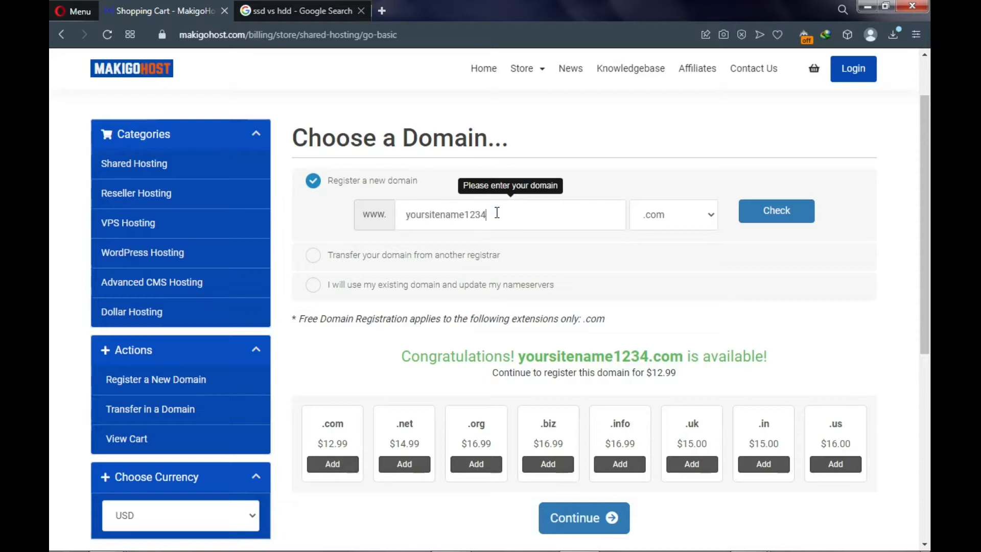
{"action": "left_click_drag", "start_coordinate": [494, 215], "coordinate": [396, 223]}
{"action": "left_click", "coordinate": [505, 220]}
{"action": "left_click_drag", "start_coordinate": [401, 361], "coordinate": [800, 360]}
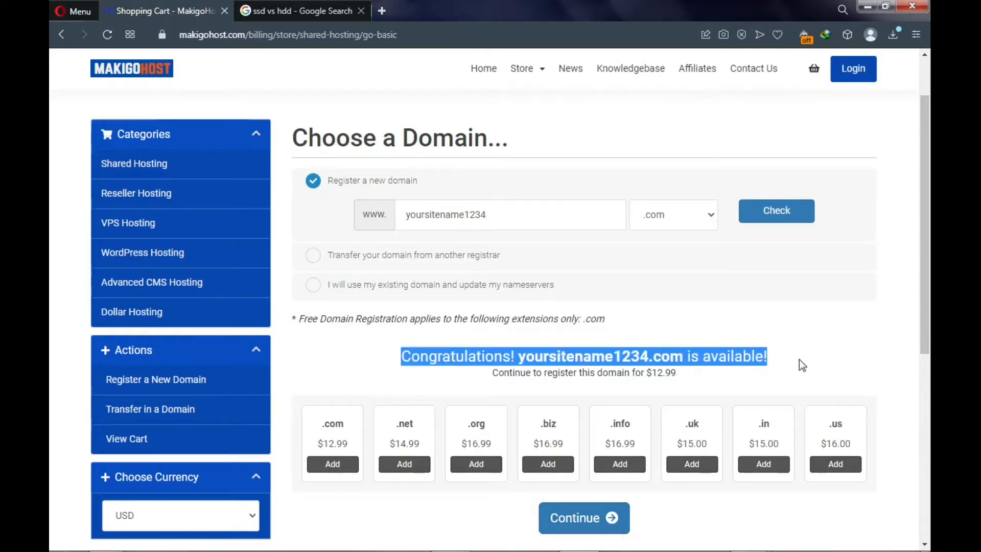
{"action": "left_click", "coordinate": [797, 350]}
{"action": "left_click", "coordinate": [569, 525]}
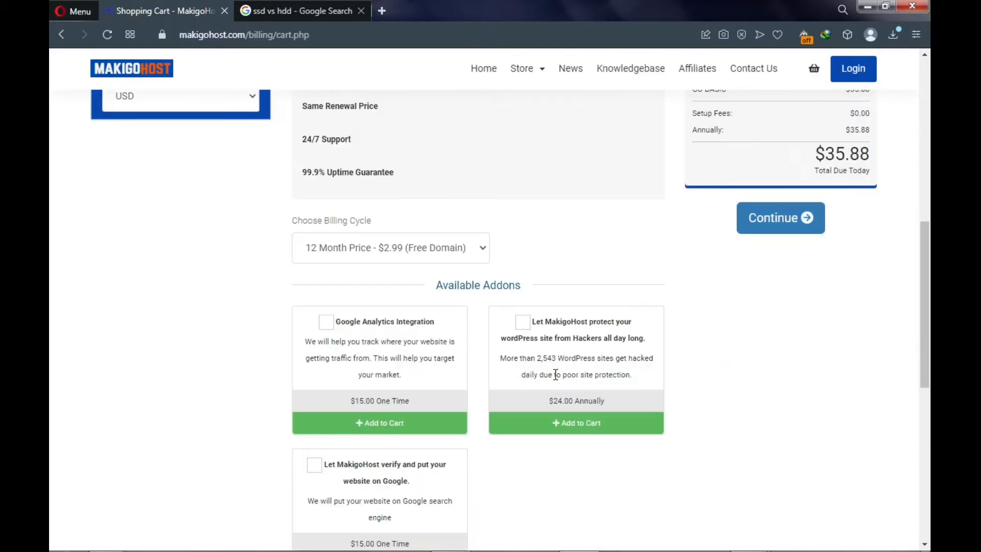
- Keep the GO BASIC billing cycle at 12 Month Price - $2.99 (Free Domain)
{"action": "scroll", "coordinate": [531, 276], "scroll_direction": "up", "scroll_amount": 5}
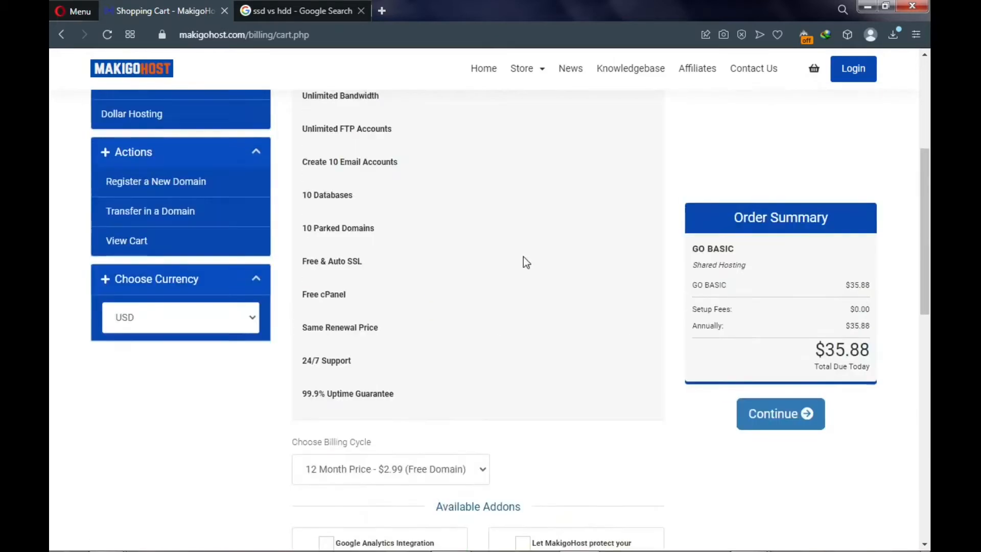
{"action": "scroll", "coordinate": [517, 250], "scroll_direction": "up", "scroll_amount": 5}
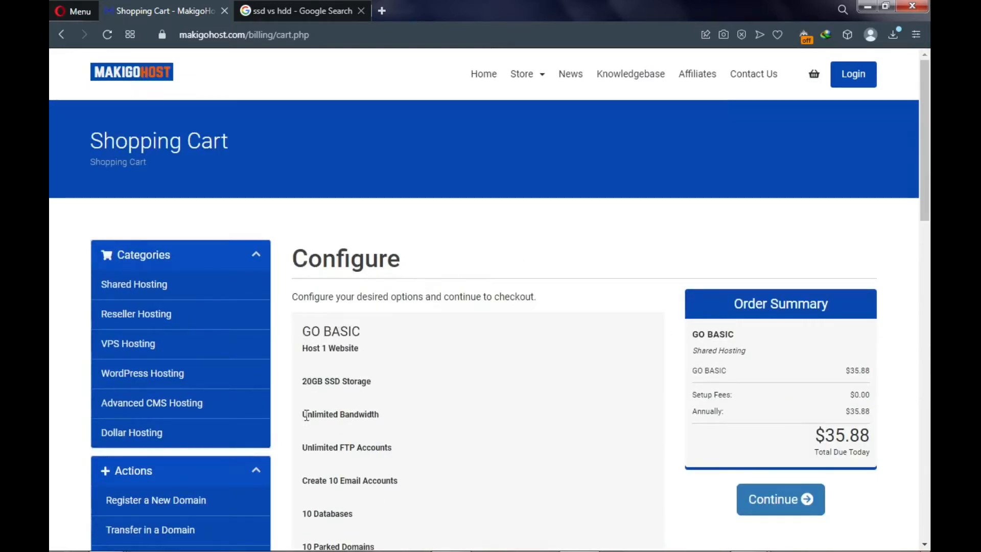
{"action": "left_click_drag", "start_coordinate": [302, 332], "coordinate": [360, 335]}
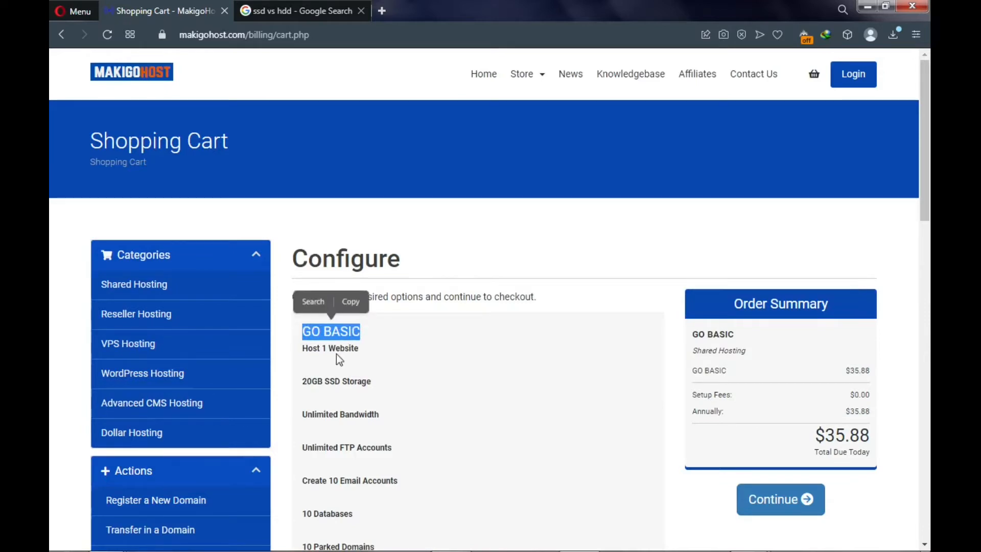
{"action": "scroll", "coordinate": [336, 354], "scroll_direction": "down", "scroll_amount": 1}
{"action": "scroll", "coordinate": [337, 354], "scroll_direction": "down", "scroll_amount": 5}
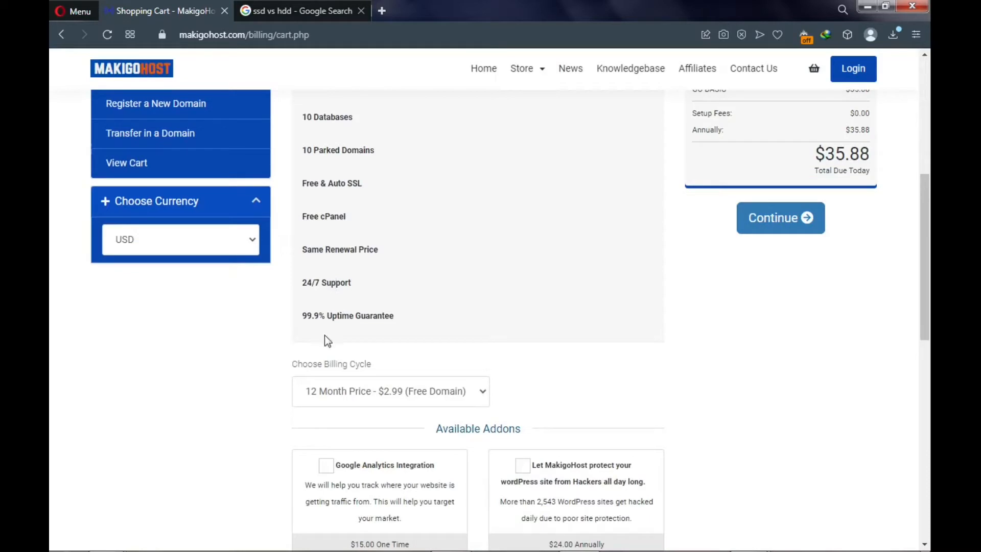
{"action": "scroll", "coordinate": [327, 353], "scroll_direction": "down", "scroll_amount": 1}
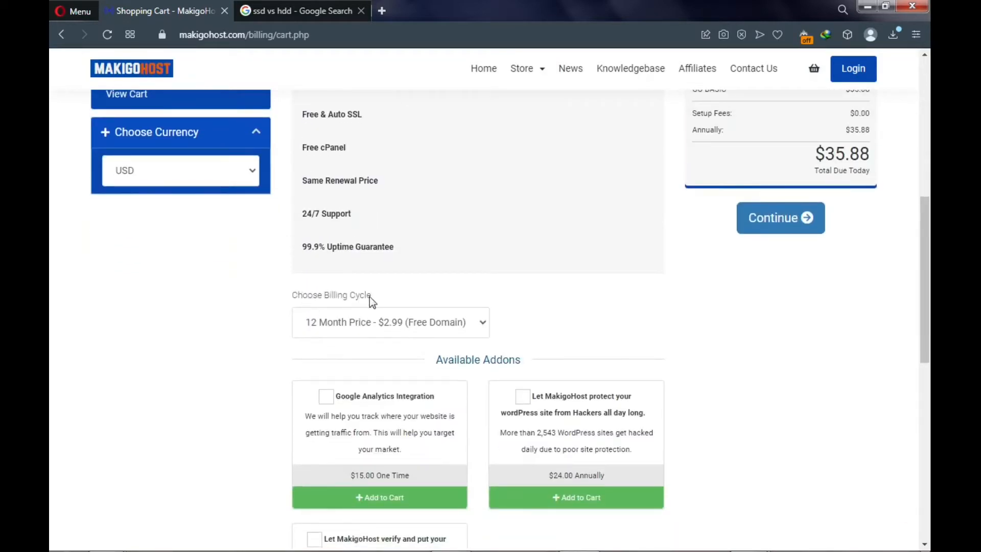
{"action": "left_click", "coordinate": [387, 329]}
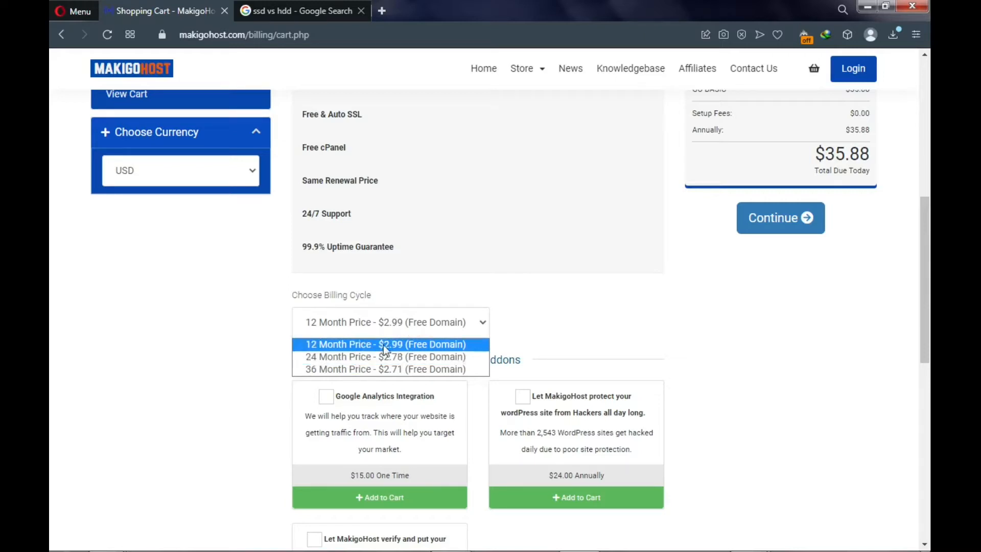
{"action": "left_click", "coordinate": [360, 345]}
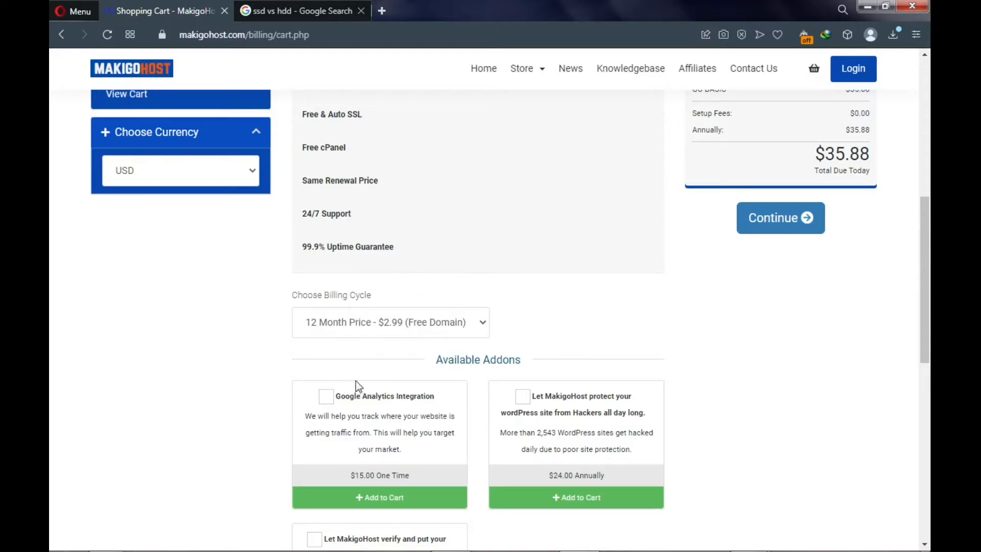
{"action": "scroll", "coordinate": [385, 329], "scroll_direction": "down", "scroll_amount": 5}
{"action": "scroll", "coordinate": [404, 293], "scroll_direction": "up", "scroll_amount": 1}
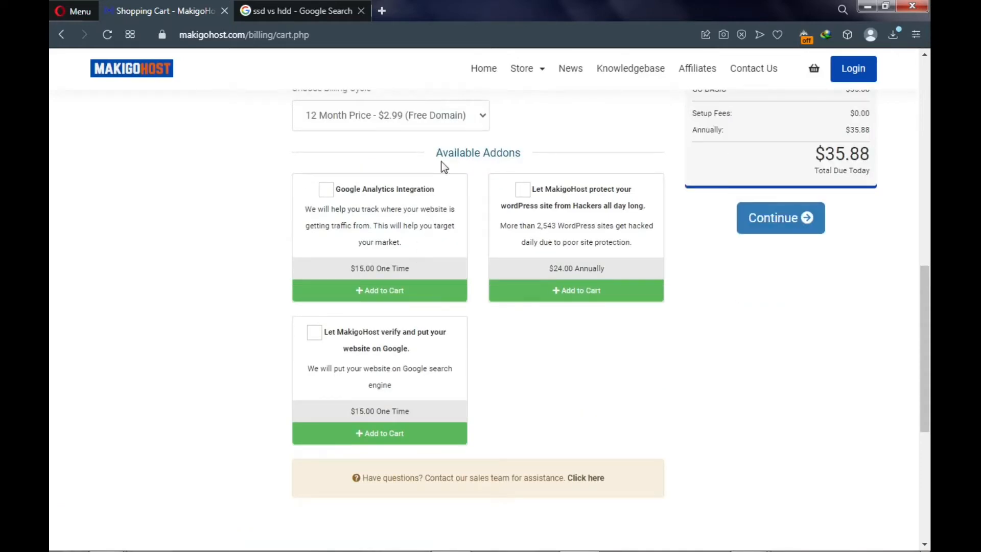
- Try the Google Analytics, WordPress protection and Google verification addons, leaving all unticked
{"action": "left_click", "coordinate": [326, 191]}
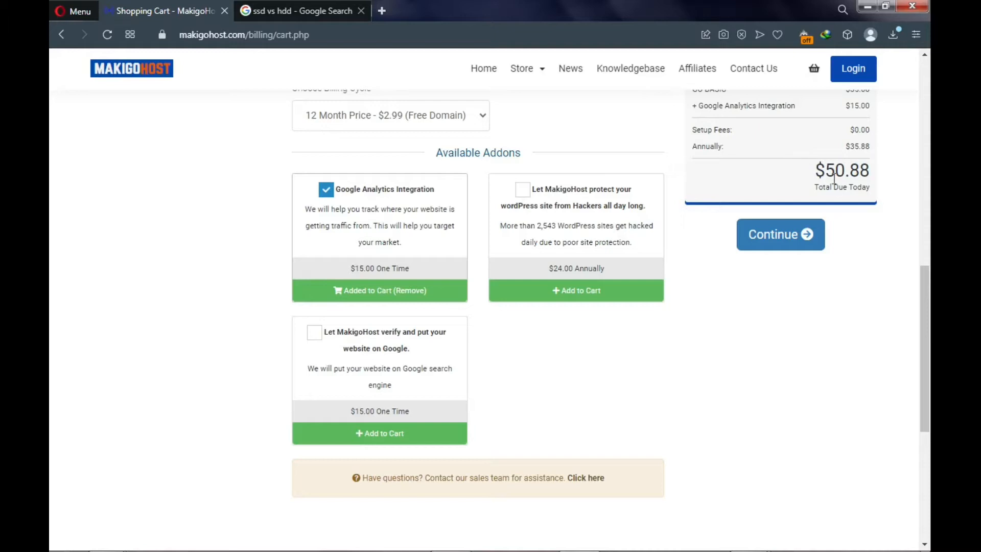
{"action": "left_click", "coordinate": [326, 194]}
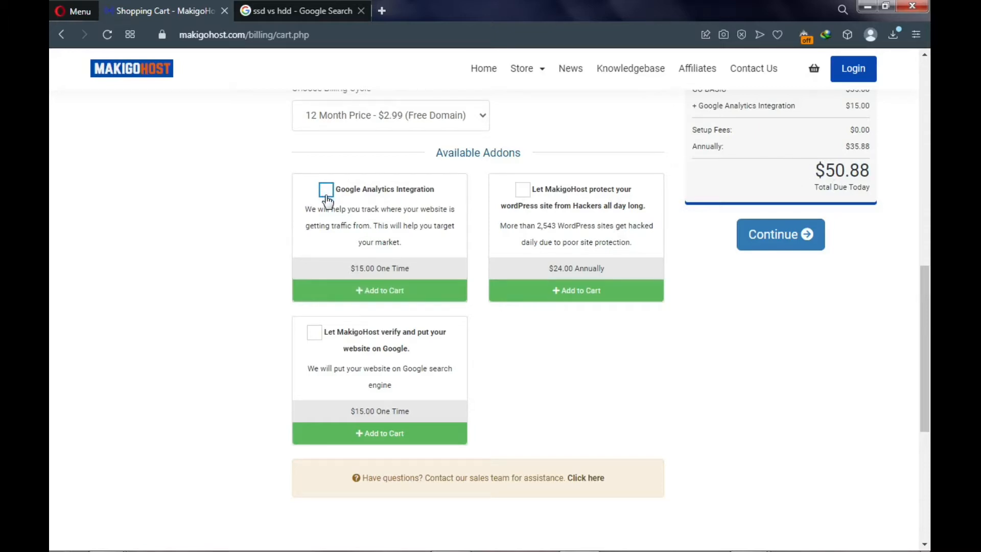
{"action": "left_click", "coordinate": [522, 191]}
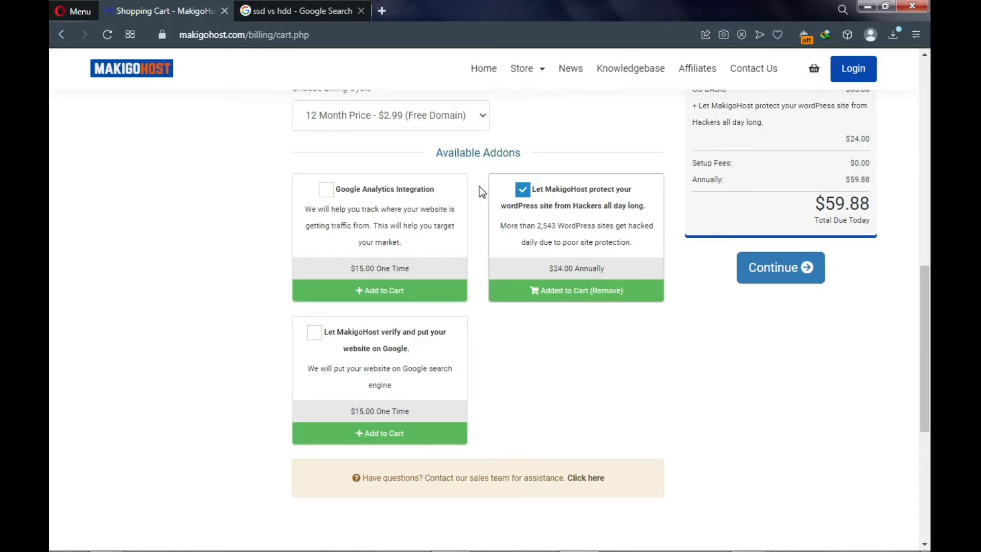
{"action": "left_click", "coordinate": [523, 195]}
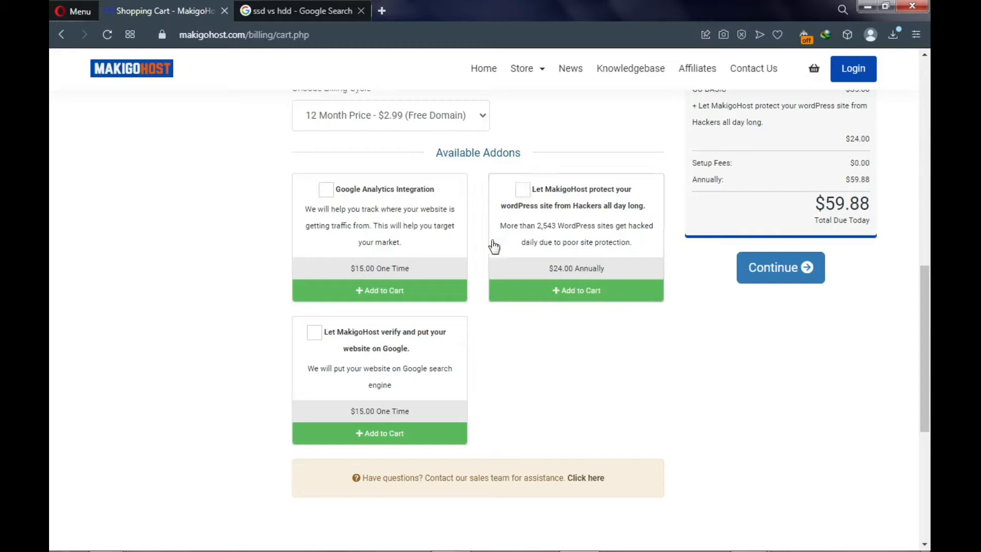
{"action": "left_click", "coordinate": [314, 333]}
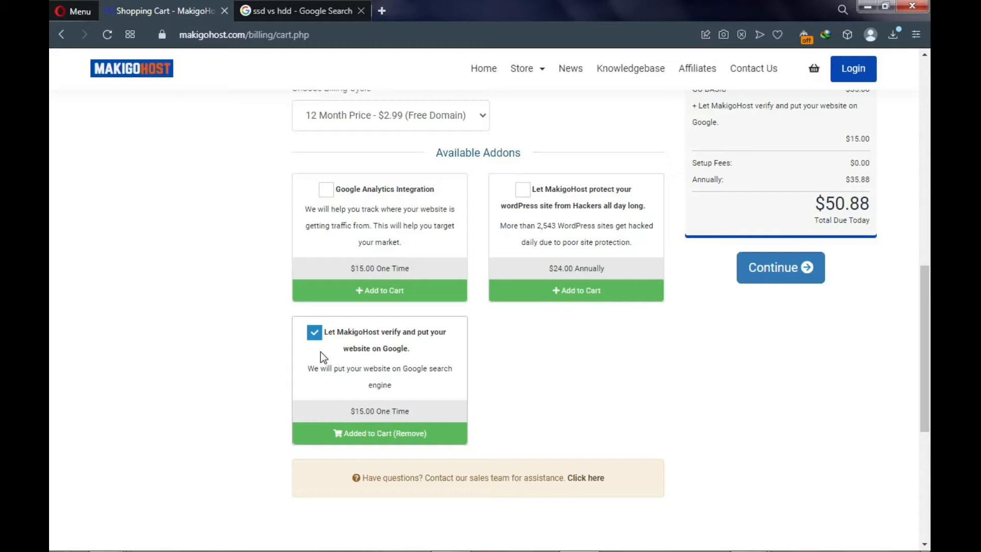
{"action": "left_click", "coordinate": [315, 340]}
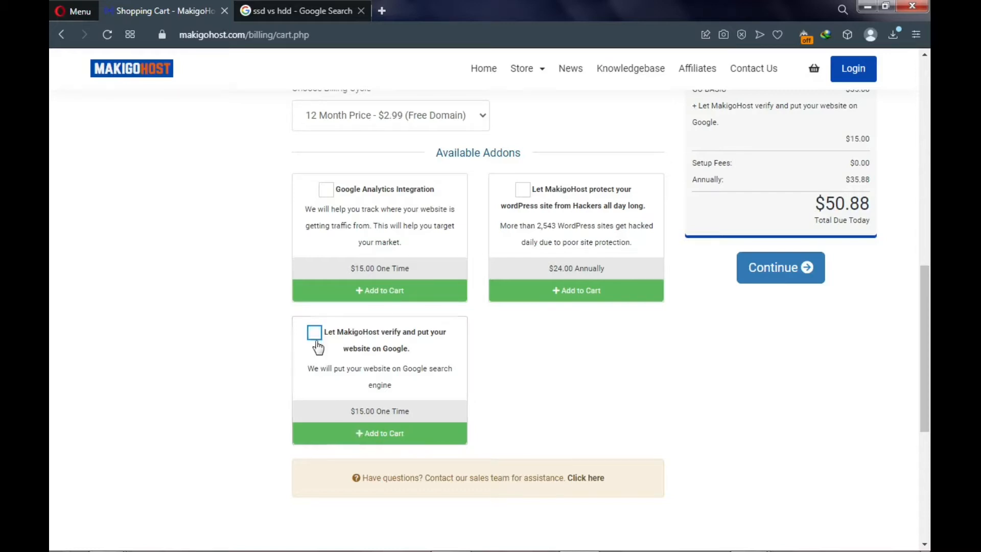
- Add ID Protection to yoursitename1234.com and reach Review & Checkout totalling $40.88
{"action": "left_click", "coordinate": [763, 275]}
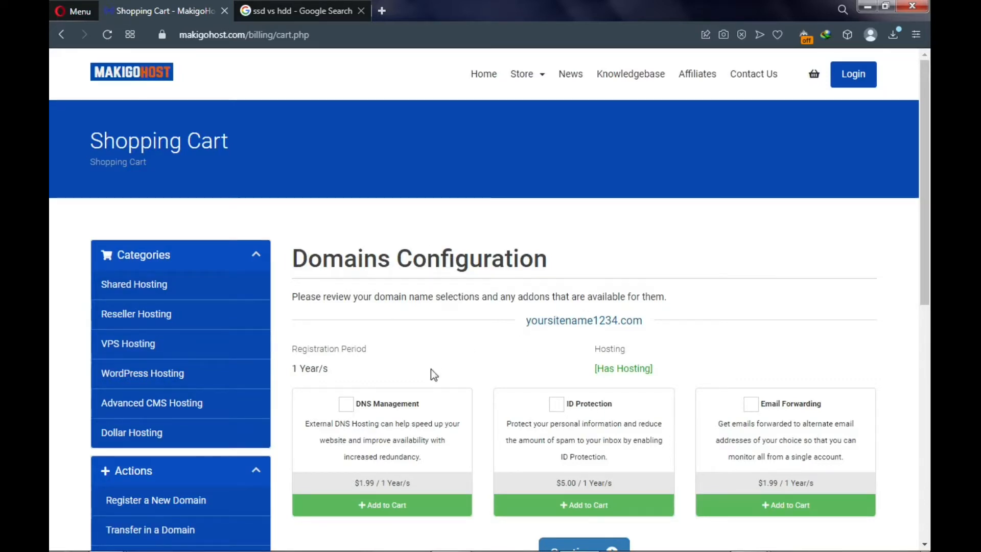
{"action": "left_click", "coordinate": [559, 411]}
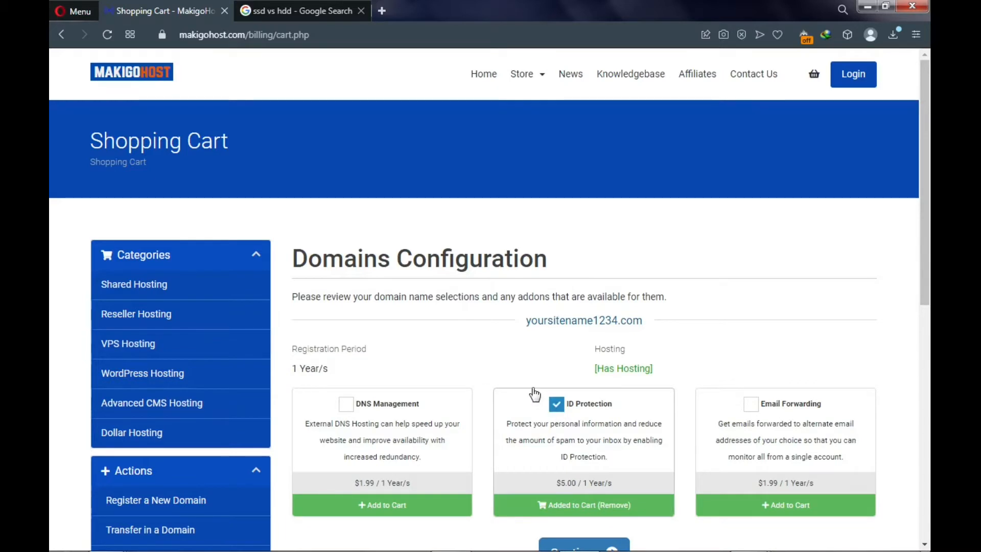
{"action": "scroll", "coordinate": [533, 393], "scroll_direction": "down", "scroll_amount": 2}
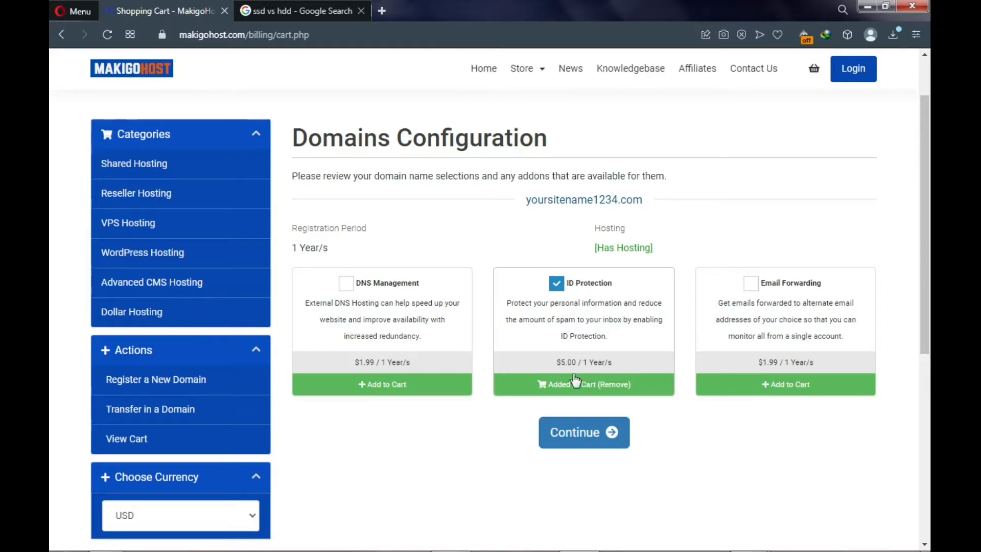
{"action": "left_click", "coordinate": [581, 446]}
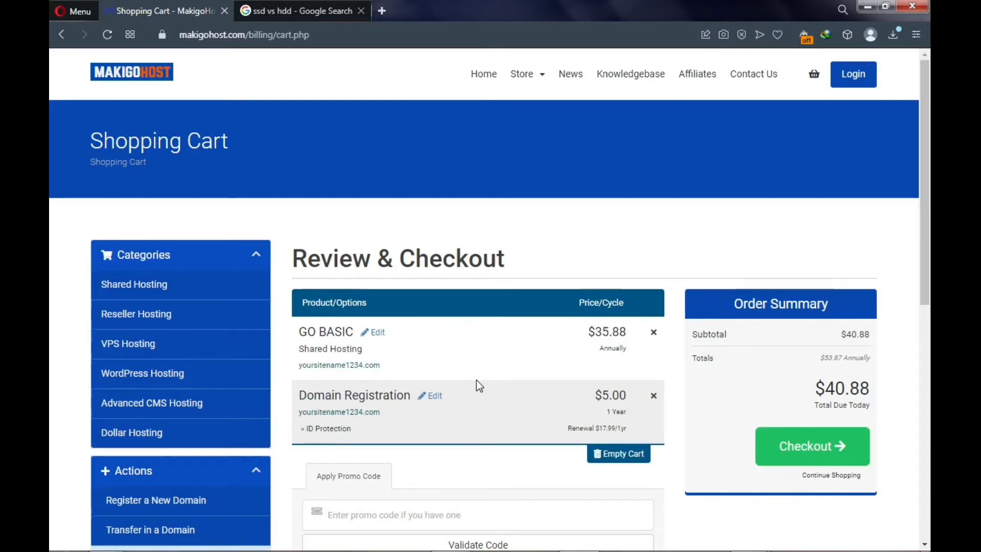
- Edit the domain registration to drop ID Protection, bringing the total due to $35.88
{"action": "scroll", "coordinate": [476, 380], "scroll_direction": "down", "scroll_amount": 2}
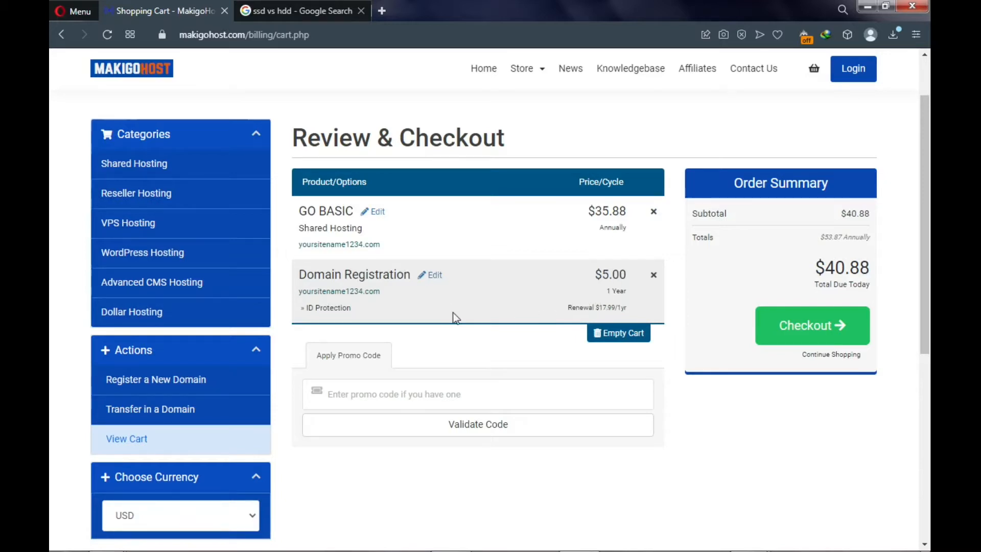
{"action": "left_click", "coordinate": [433, 279]}
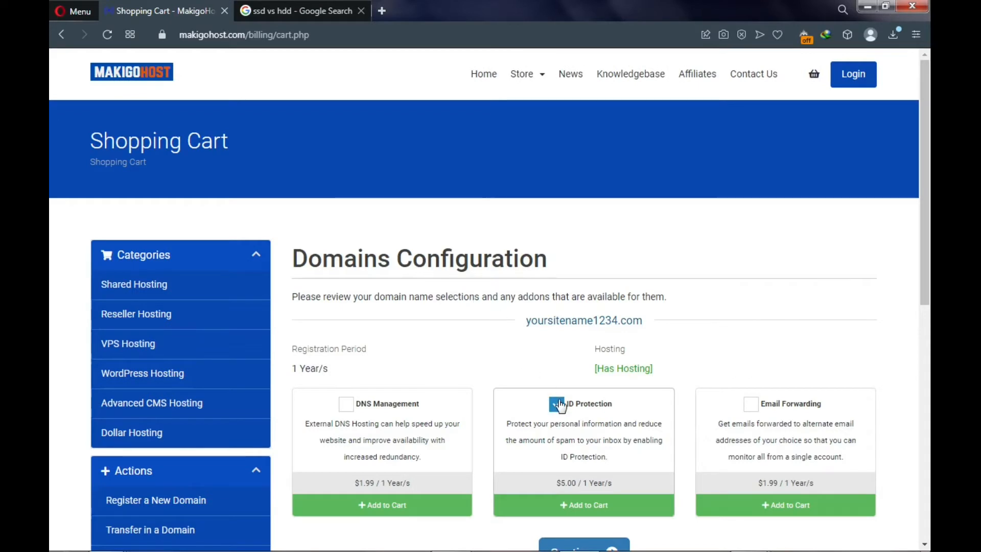
{"action": "left_click", "coordinate": [557, 404]}
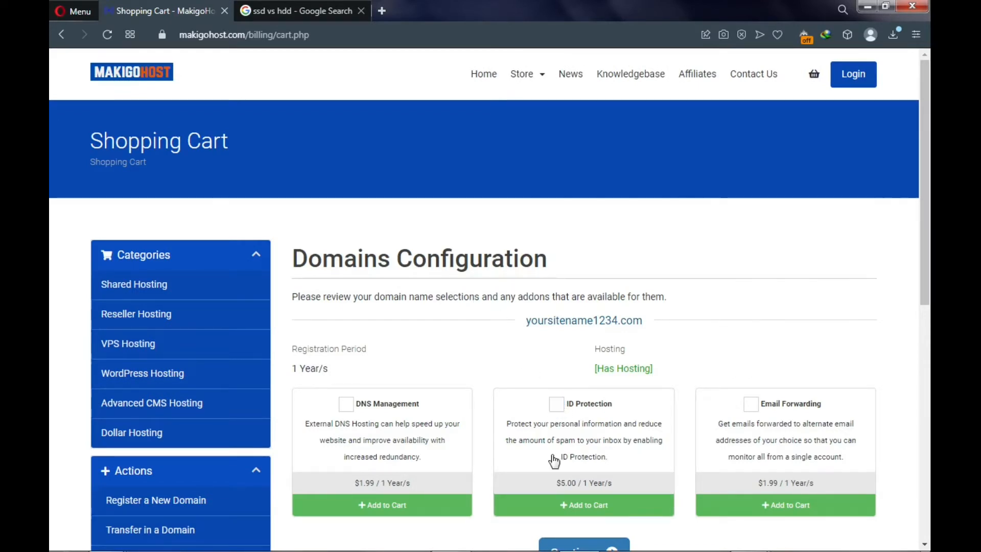
{"action": "scroll", "coordinate": [554, 463], "scroll_direction": "down", "scroll_amount": 2}
{"action": "left_click", "coordinate": [575, 443]}
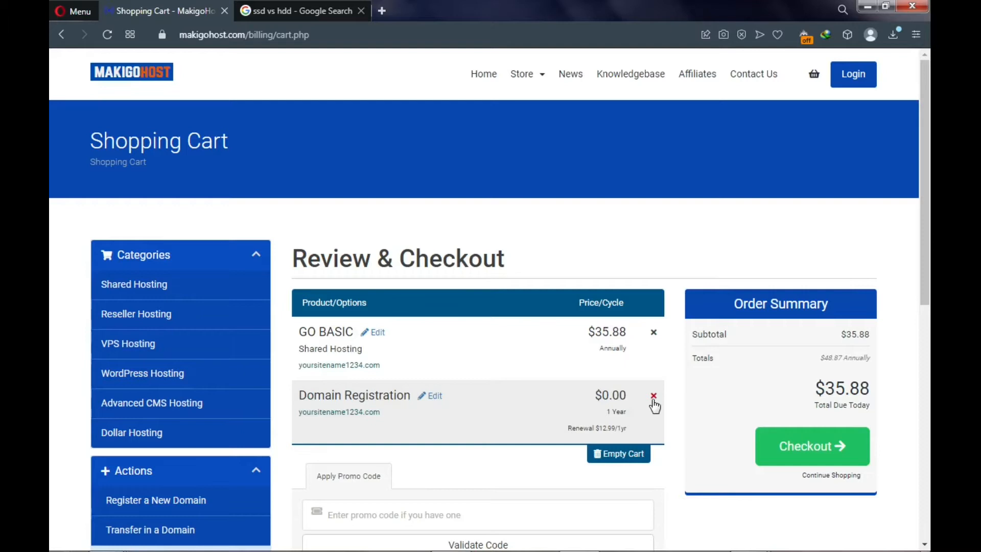
{"action": "scroll", "coordinate": [520, 394], "scroll_direction": "down", "scroll_amount": 2}
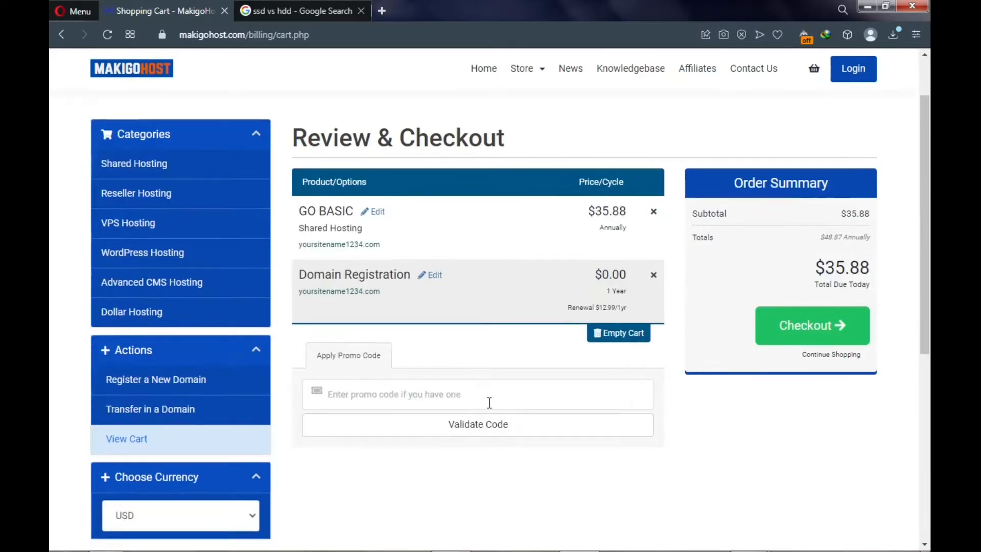
- Apply promo code TUBE50 for 50% off, leaving $17.94 due, and proceed to checkout
{"action": "left_click", "coordinate": [432, 395]}
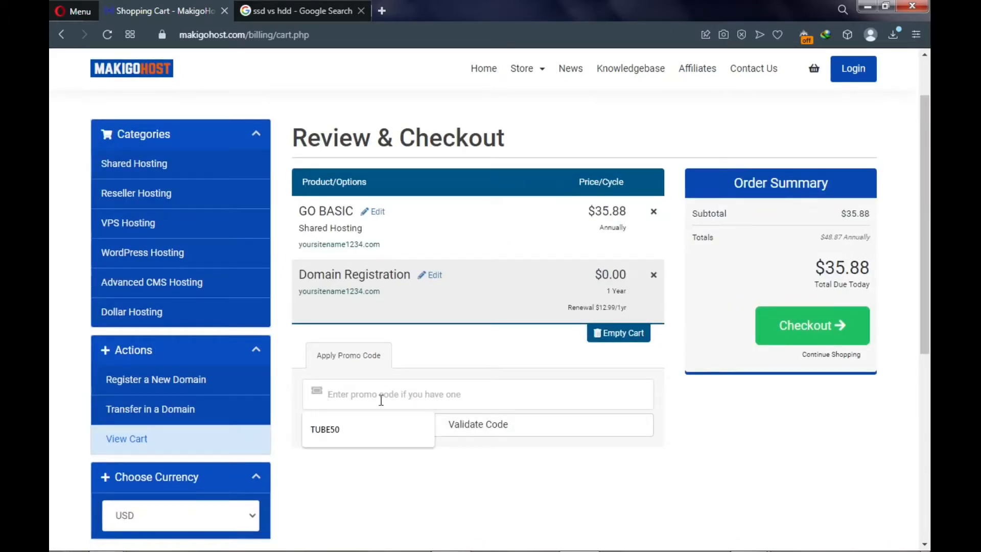
{"action": "left_click", "coordinate": [357, 429]}
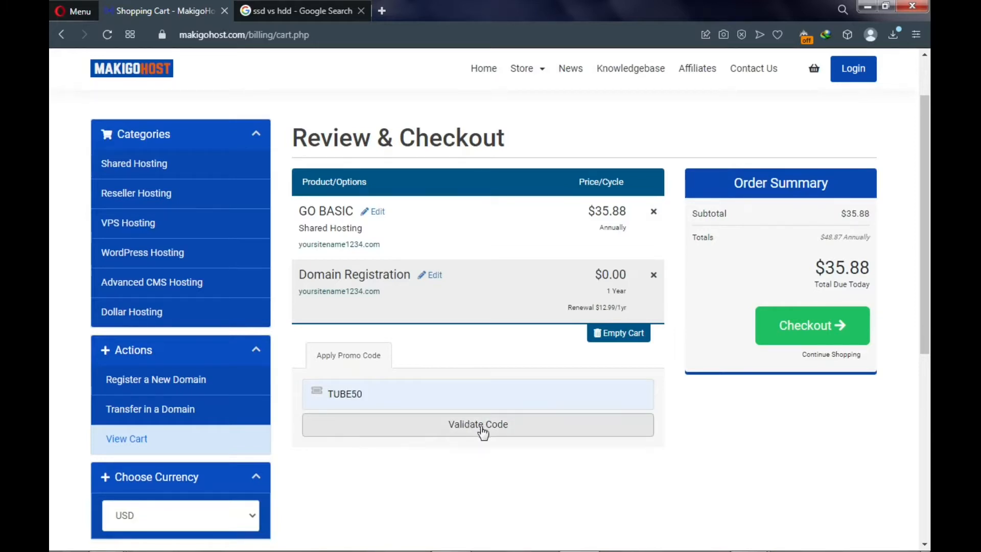
{"action": "left_click", "coordinate": [461, 431]}
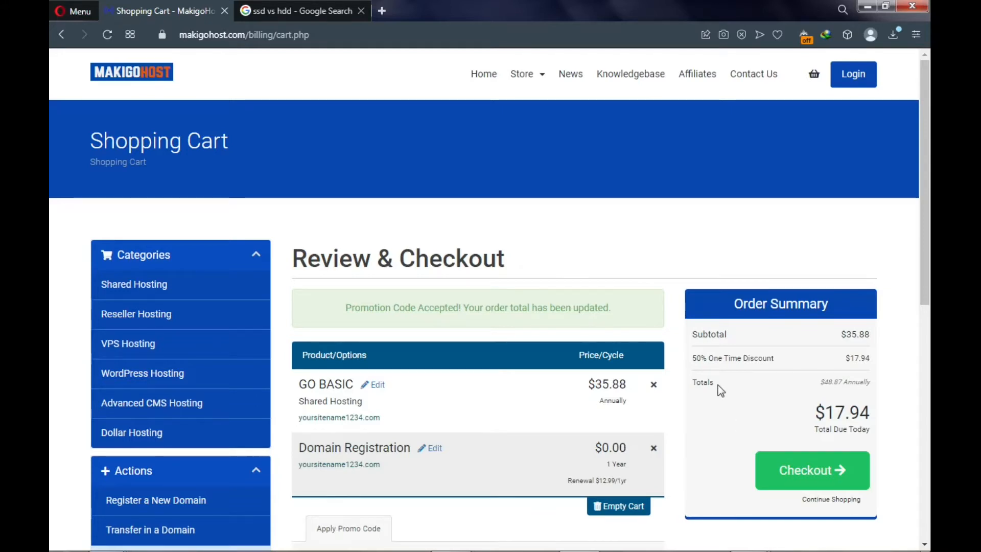
{"action": "scroll", "coordinate": [719, 388], "scroll_direction": "down", "scroll_amount": 2}
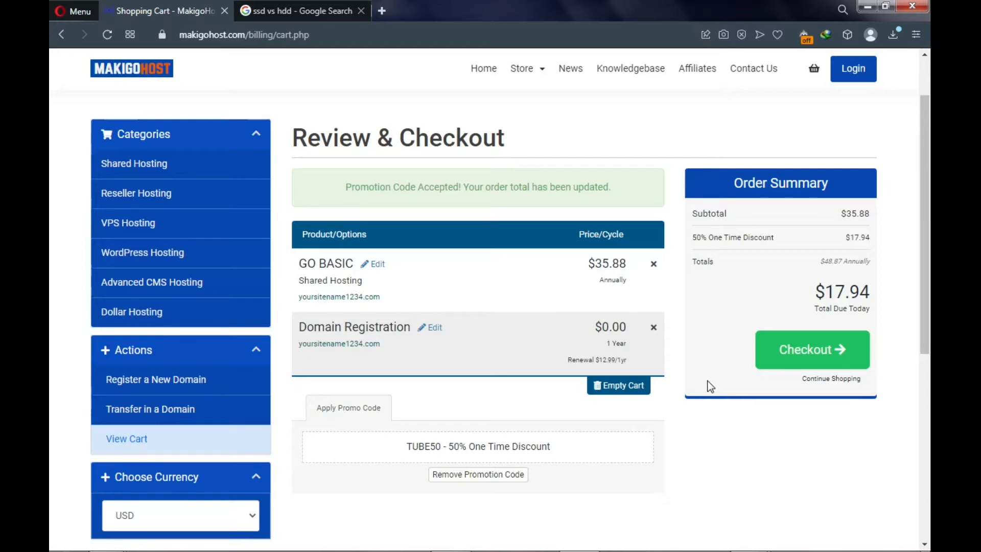
{"action": "left_click", "coordinate": [803, 351]}
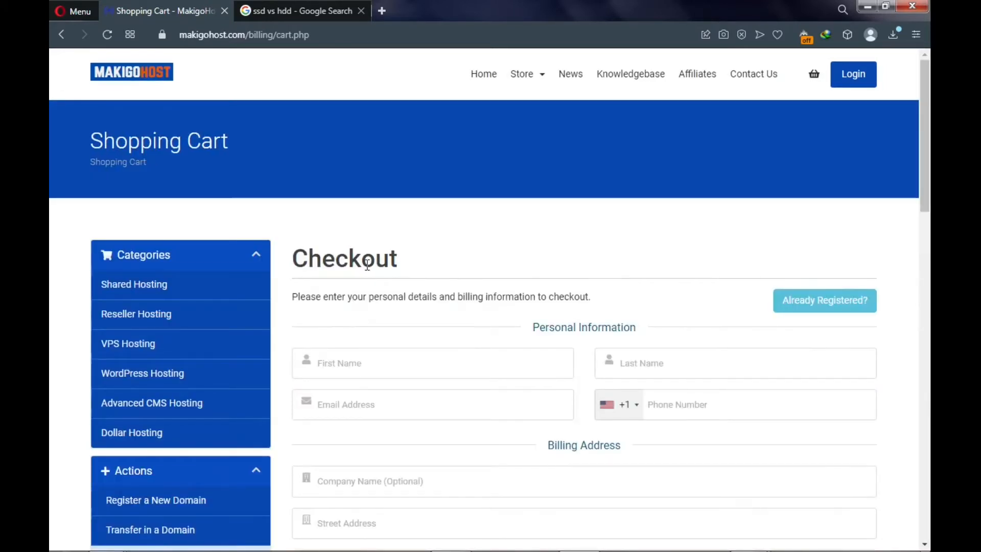
{"action": "scroll", "coordinate": [337, 253], "scroll_direction": "down", "scroll_amount": 3}
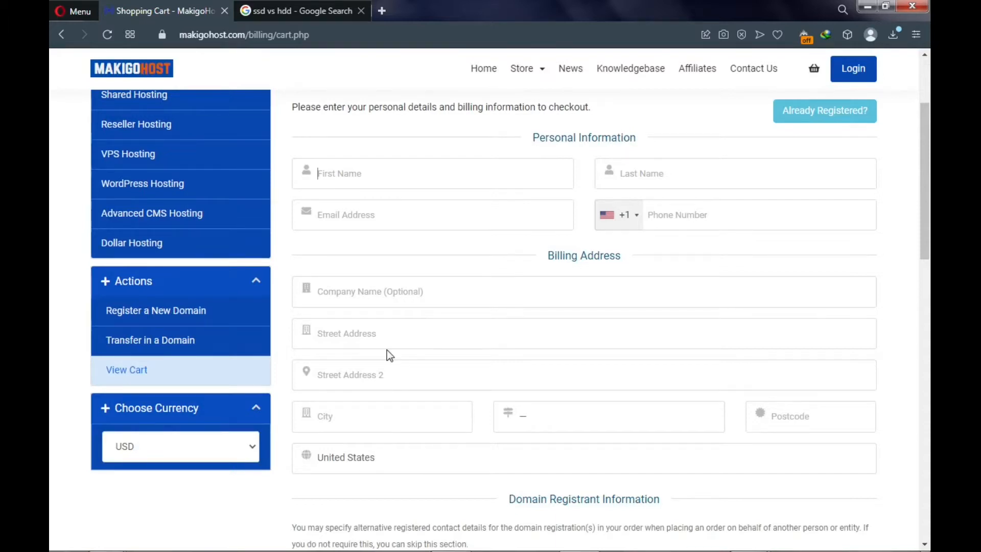
{"action": "scroll", "coordinate": [379, 453], "scroll_direction": "down", "scroll_amount": 3}
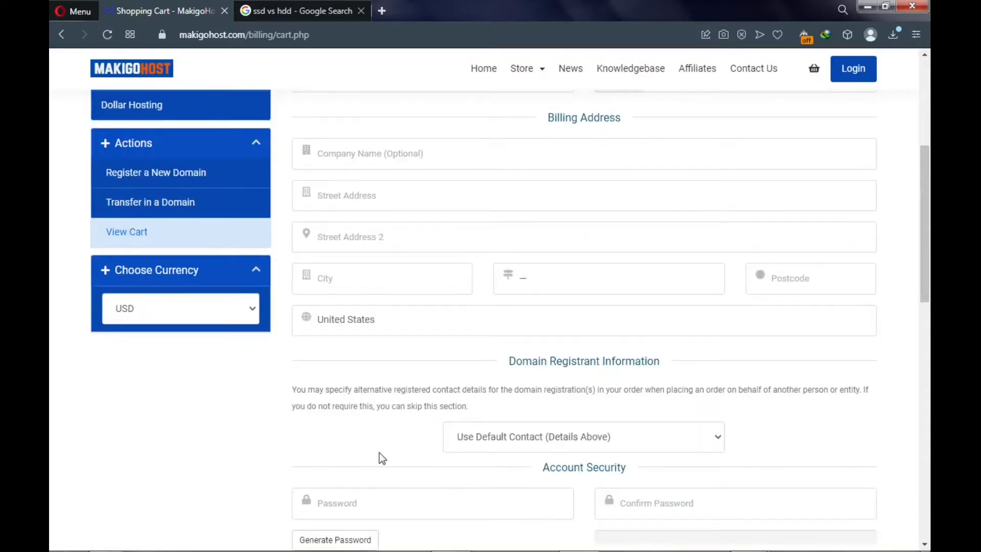
{"action": "scroll", "coordinate": [379, 453], "scroll_direction": "down", "scroll_amount": 2}
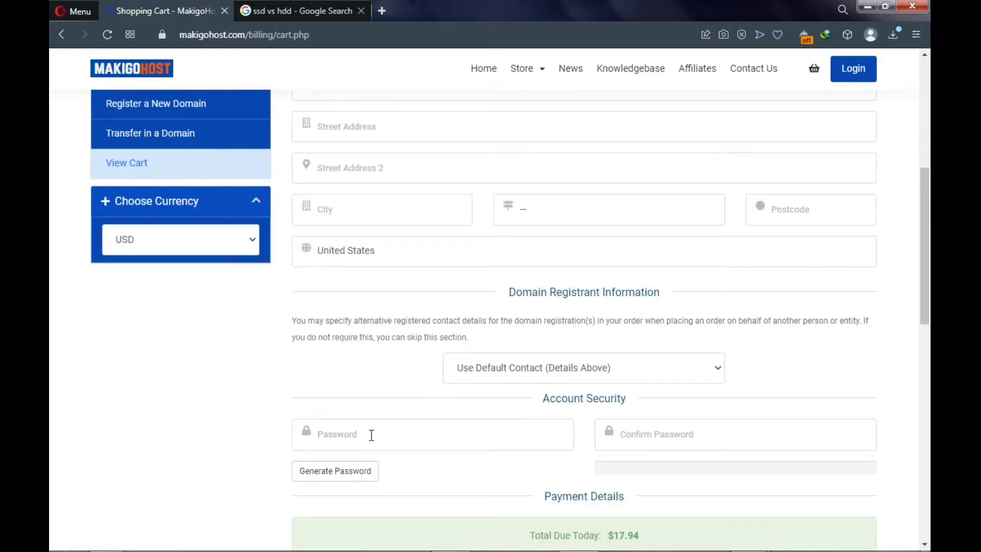
{"action": "scroll", "coordinate": [373, 432], "scroll_direction": "down", "scroll_amount": 2}
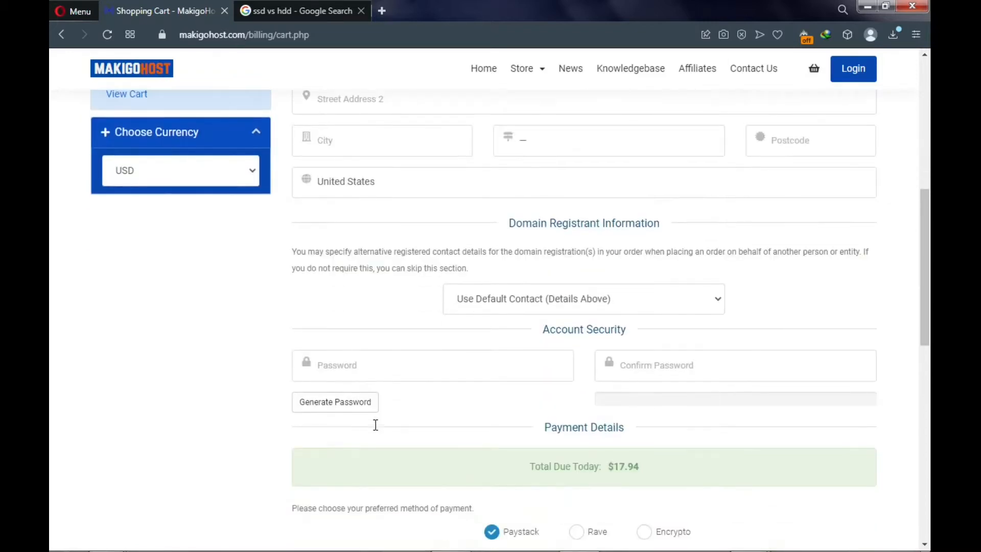
- Generate a new account password with the password length set to 30 characters
{"action": "left_click", "coordinate": [334, 403]}
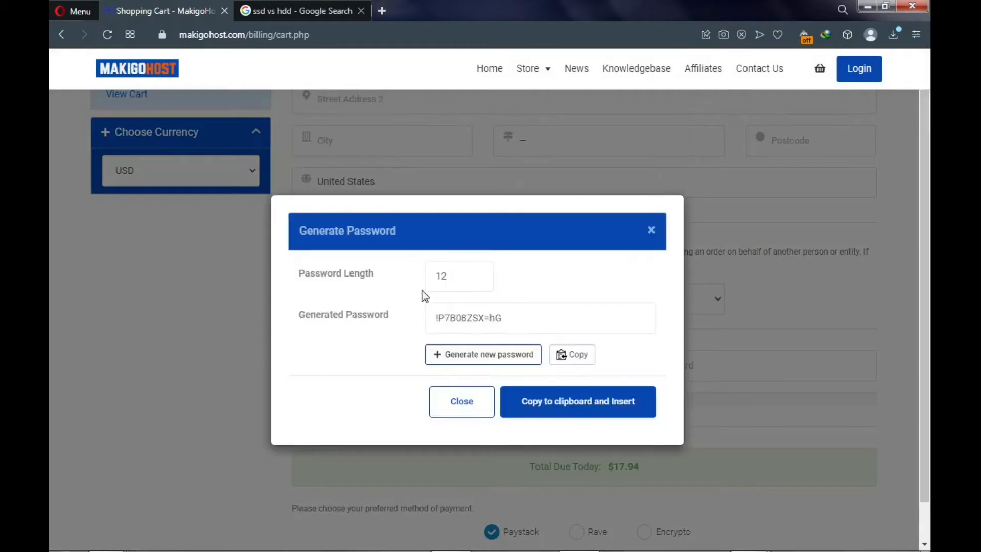
{"action": "left_click", "coordinate": [476, 274]}
{"action": "left_click", "coordinate": [476, 275]}
{"action": "left_click", "coordinate": [476, 275]}
{"action": "left_click", "coordinate": [476, 275]}
{"action": "left_click", "coordinate": [477, 275]}
{"action": "left_click", "coordinate": [477, 275]}
{"action": "left_click", "coordinate": [476, 275]}
{"action": "left_click", "coordinate": [477, 275]}
{"action": "left_click", "coordinate": [476, 275]}
{"action": "left_click", "coordinate": [477, 275]}
{"action": "left_click", "coordinate": [476, 275]}
{"action": "left_click", "coordinate": [477, 275]}
{"action": "left_click", "coordinate": [475, 274]}
{"action": "left_click", "coordinate": [475, 274]}
{"action": "left_click", "coordinate": [476, 275]}
{"action": "left_click", "coordinate": [466, 358]}
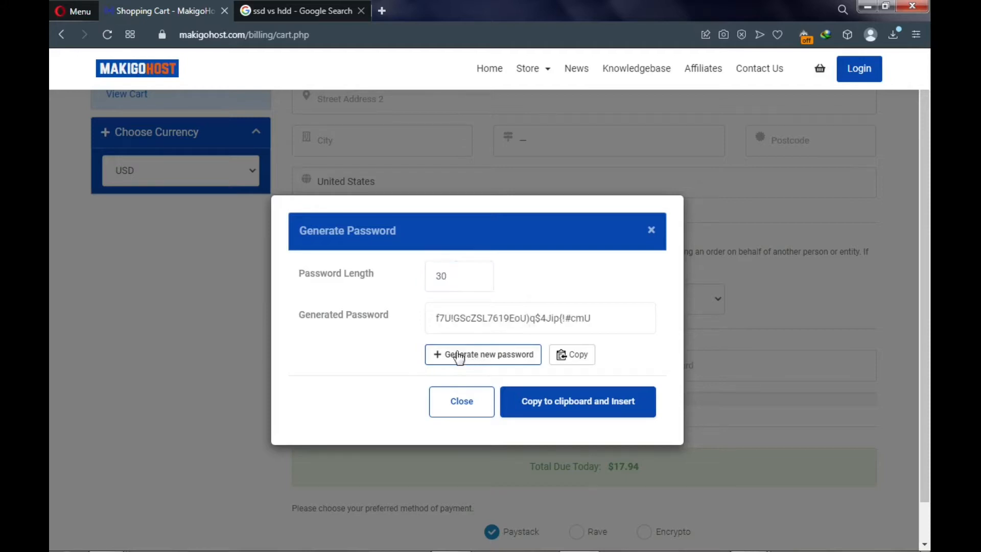
- Copy the generated password and insert it into both password fields
{"action": "left_click_drag", "start_coordinate": [593, 319], "coordinate": [422, 328]}
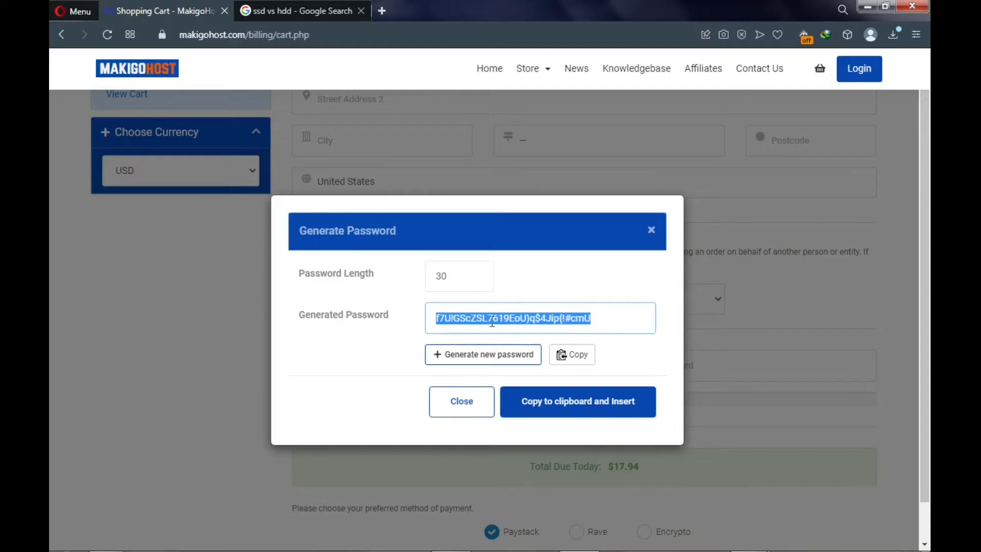
{"action": "left_click", "coordinate": [574, 363]}
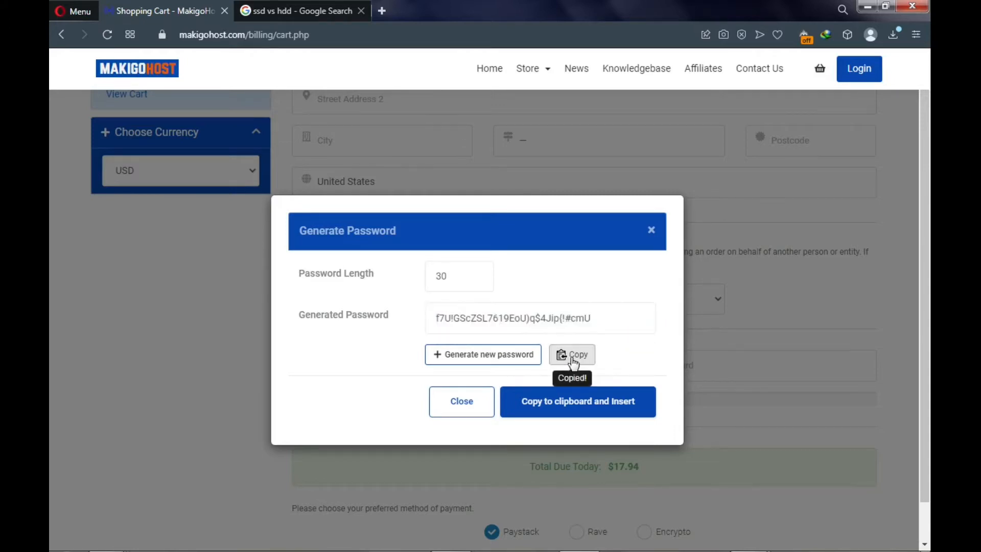
{"action": "left_click", "coordinate": [571, 404]}
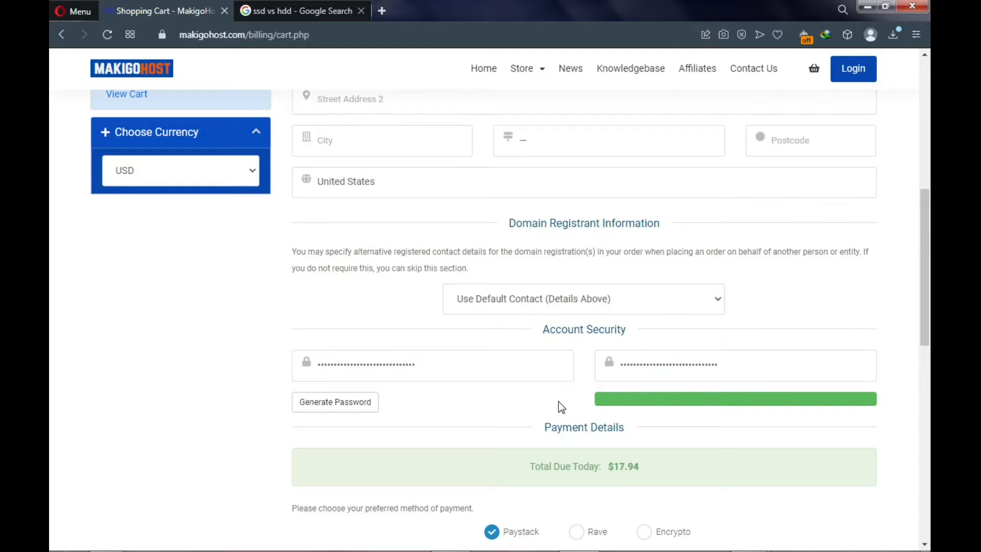
- Select Paystack as the payment method after trying Encrypto and Rave
{"action": "scroll", "coordinate": [555, 422], "scroll_direction": "down", "scroll_amount": 1}
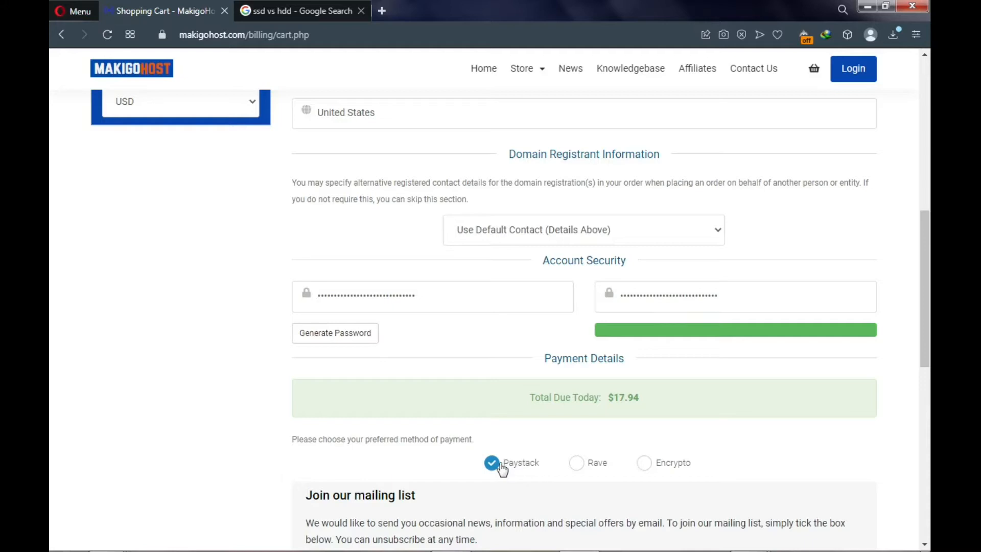
{"action": "left_click", "coordinate": [645, 463]}
{"action": "left_click", "coordinate": [576, 465]}
{"action": "left_click", "coordinate": [644, 466]}
{"action": "left_click", "coordinate": [491, 464]}
- Accept the Terms of Service and complete the order to reach the client dashboard
{"action": "scroll", "coordinate": [491, 467], "scroll_direction": "down", "scroll_amount": 3}
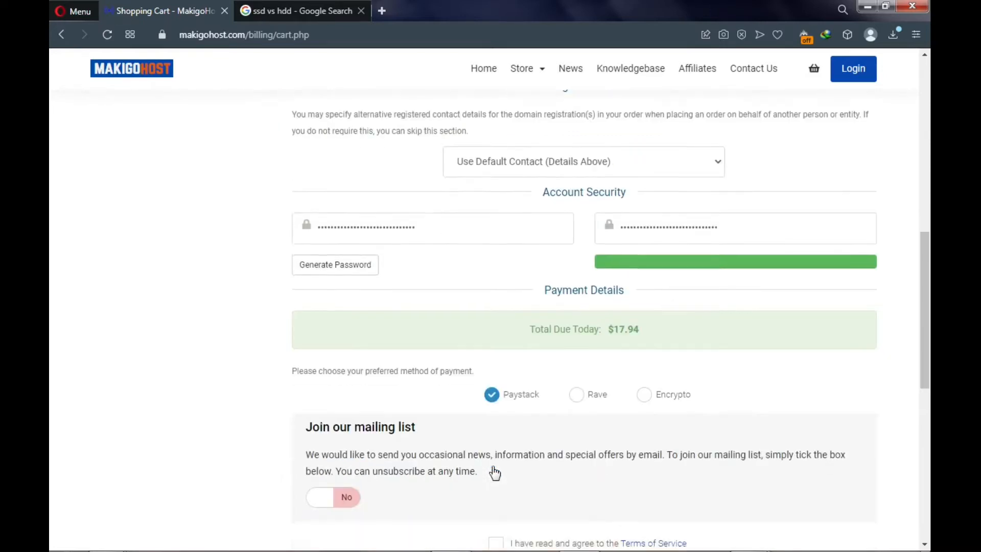
{"action": "left_click", "coordinate": [495, 474]}
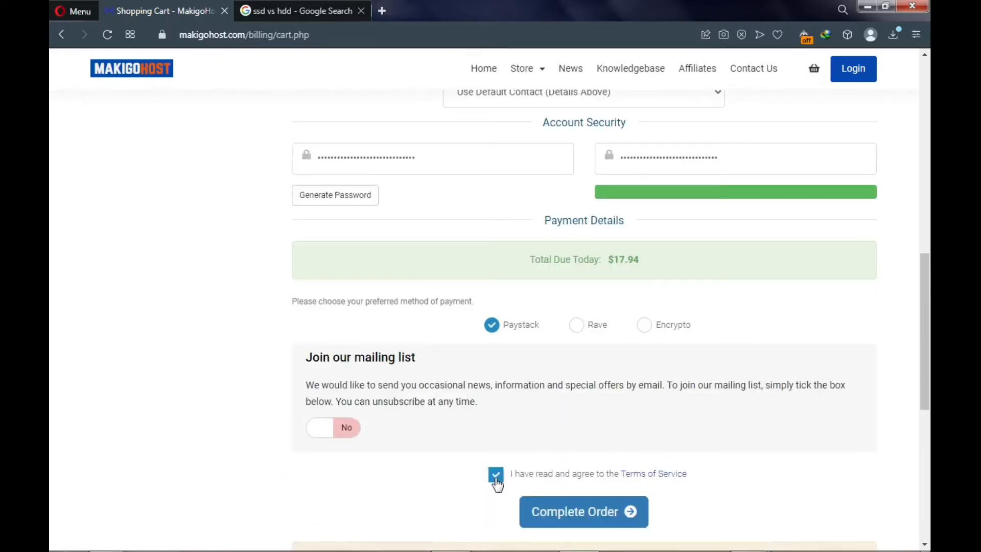
{"action": "scroll", "coordinate": [506, 485], "scroll_direction": "down", "scroll_amount": 1}
{"action": "scroll", "coordinate": [506, 486], "scroll_direction": "down", "scroll_amount": 1}
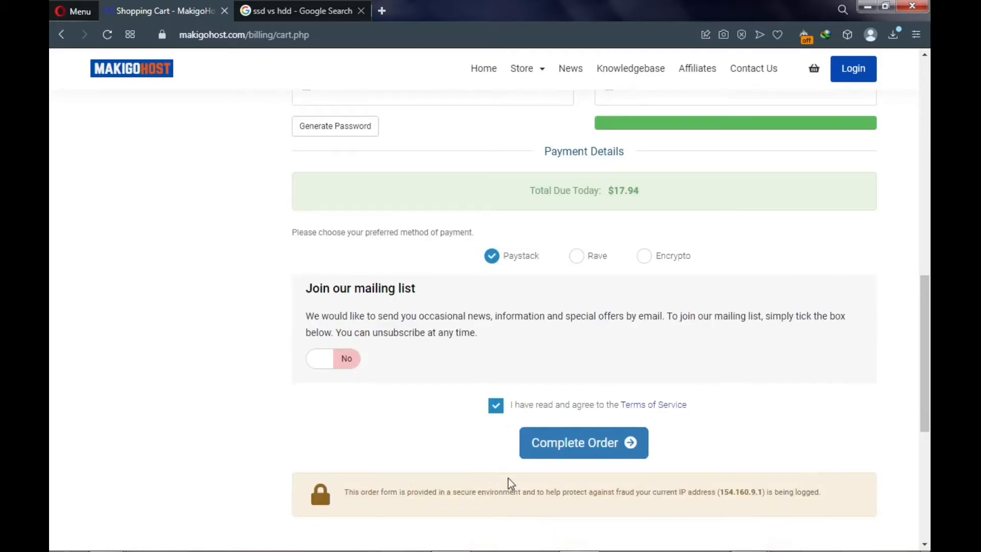
{"action": "left_click", "coordinate": [582, 453]}
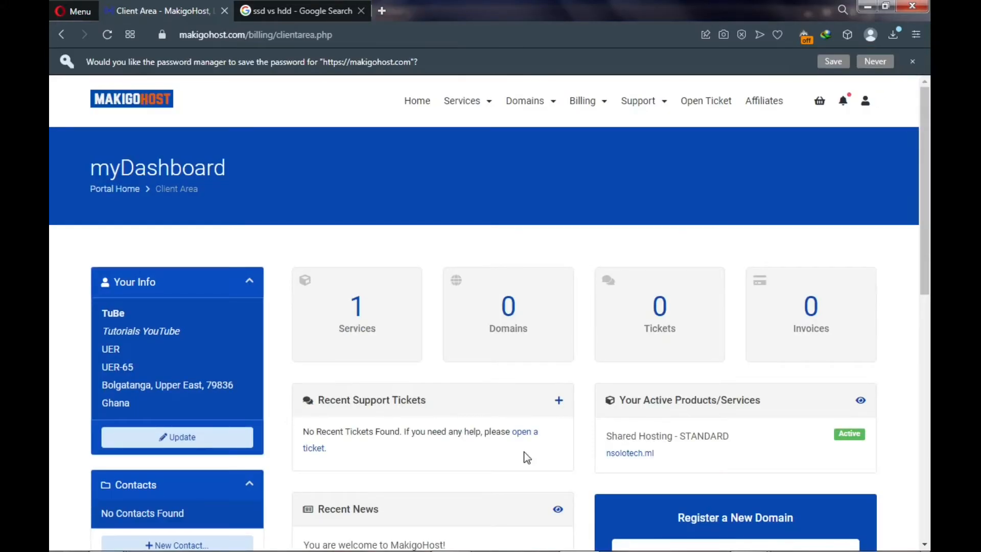
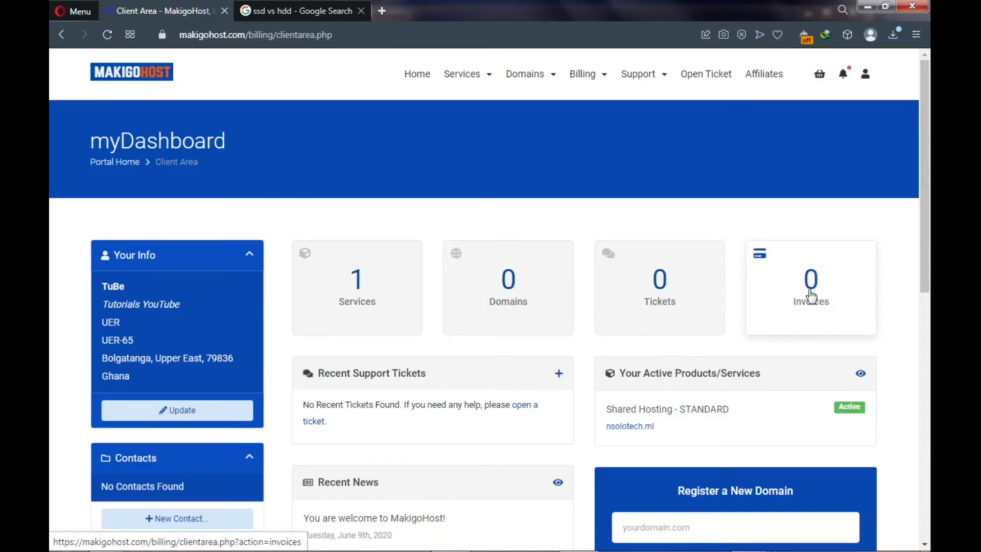
- Open the Shared Hosting STANDARD product for nsolotech.ml from Your Active Products/Services
{"action": "left_click", "coordinate": [696, 410]}
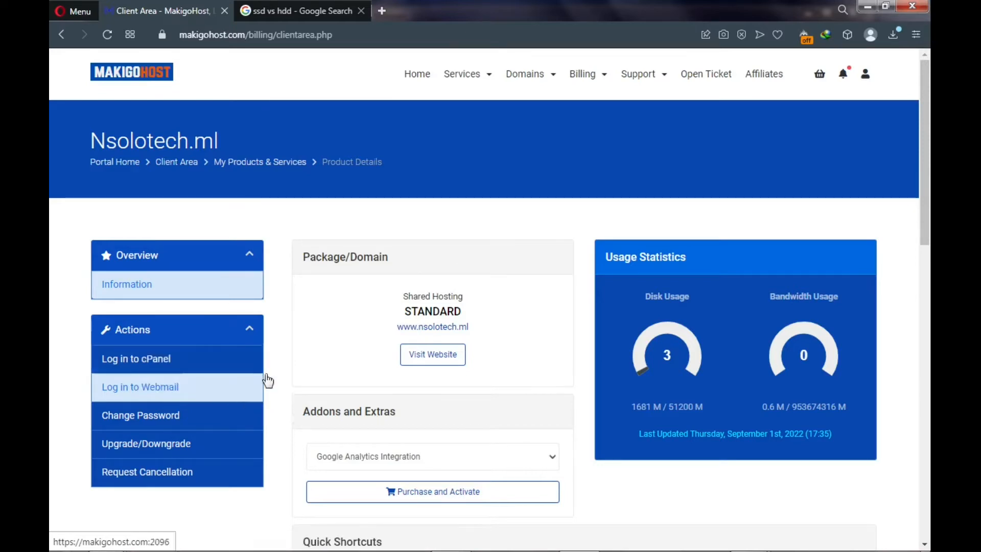
- Choose the WordPress hacker-protection addon under Addons and Extras instead of Google Analytics Integration
{"action": "scroll", "coordinate": [395, 333], "scroll_direction": "down", "scroll_amount": 3}
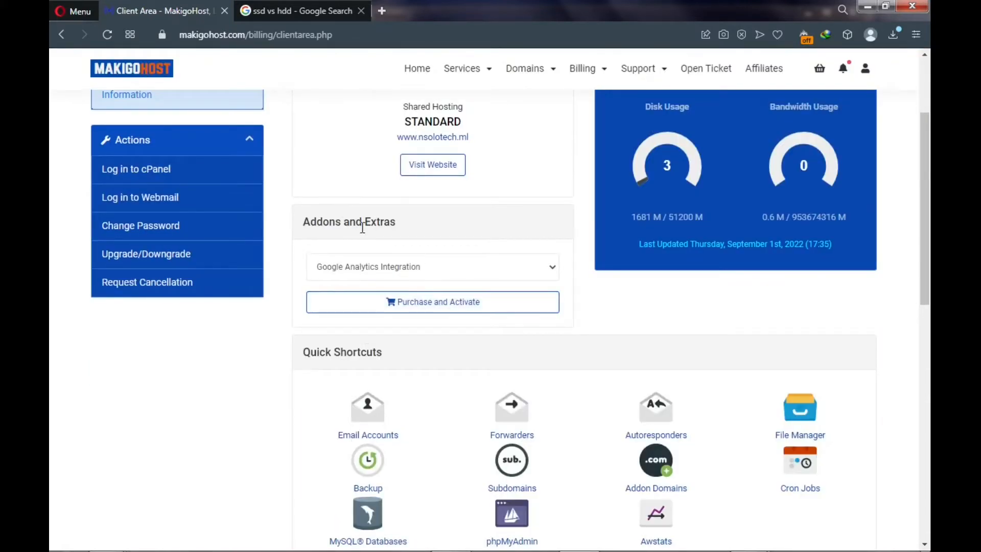
{"action": "left_click", "coordinate": [397, 268]}
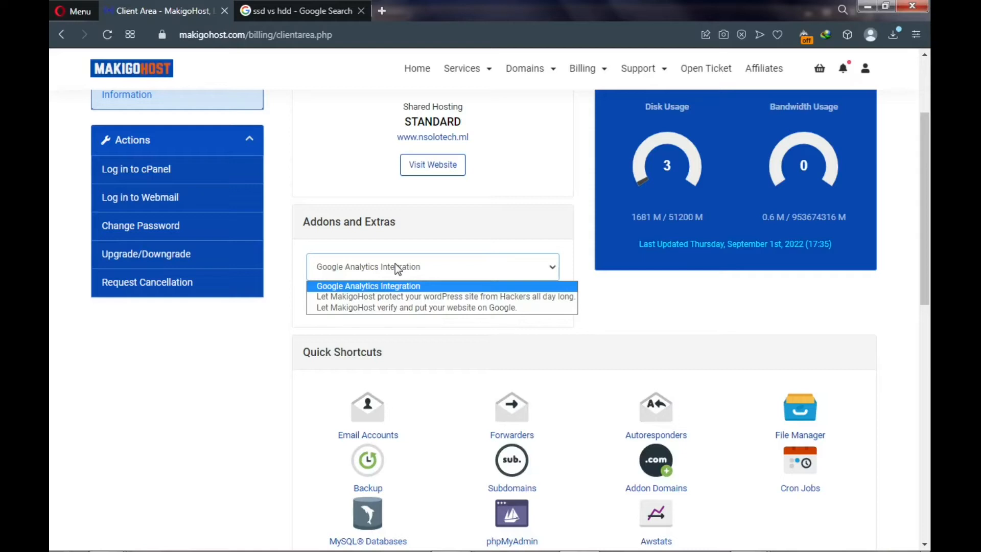
{"action": "left_click", "coordinate": [407, 296]}
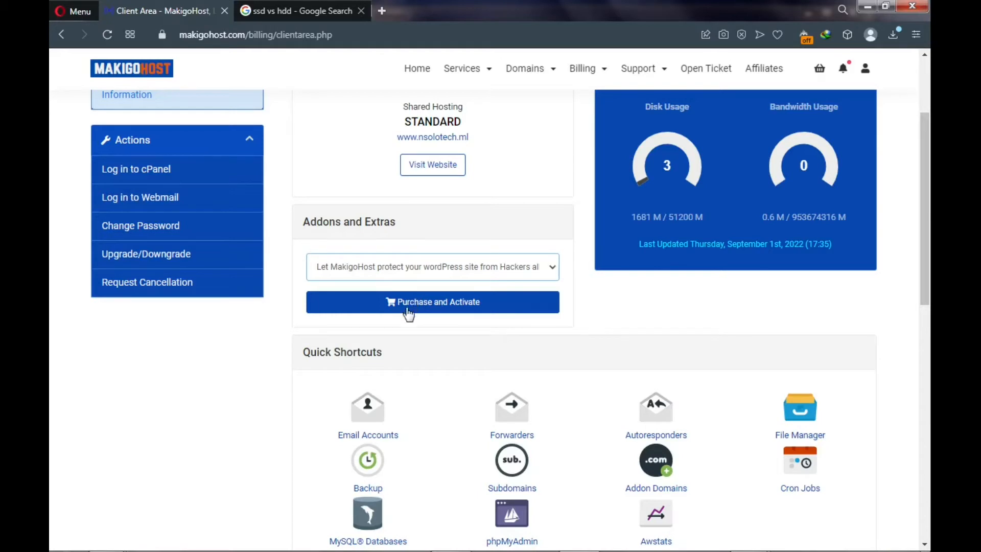
{"action": "scroll", "coordinate": [407, 312], "scroll_direction": "down", "scroll_amount": 3}
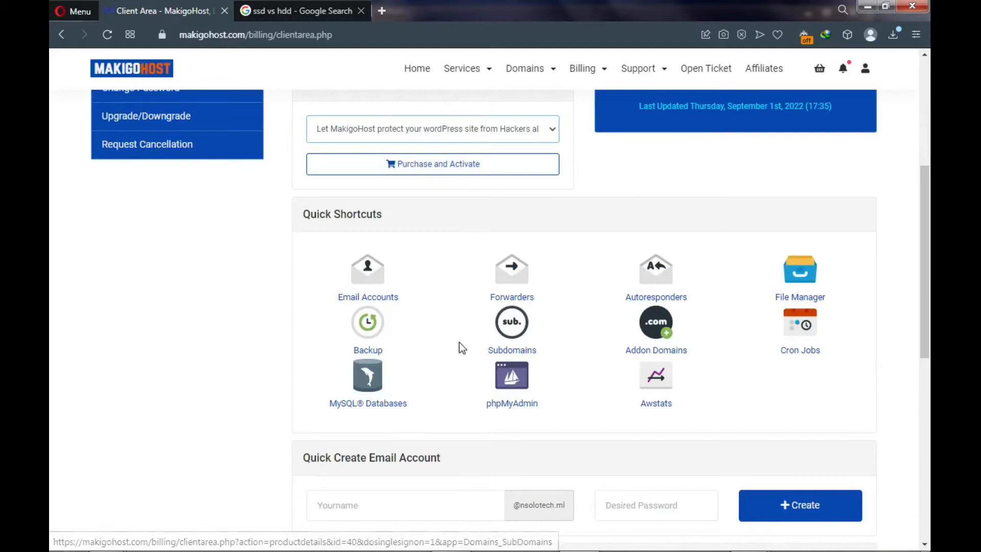
- Enter 'support' as the new email account name and paste a password for it
{"action": "scroll", "coordinate": [454, 346], "scroll_direction": "down", "scroll_amount": 3}
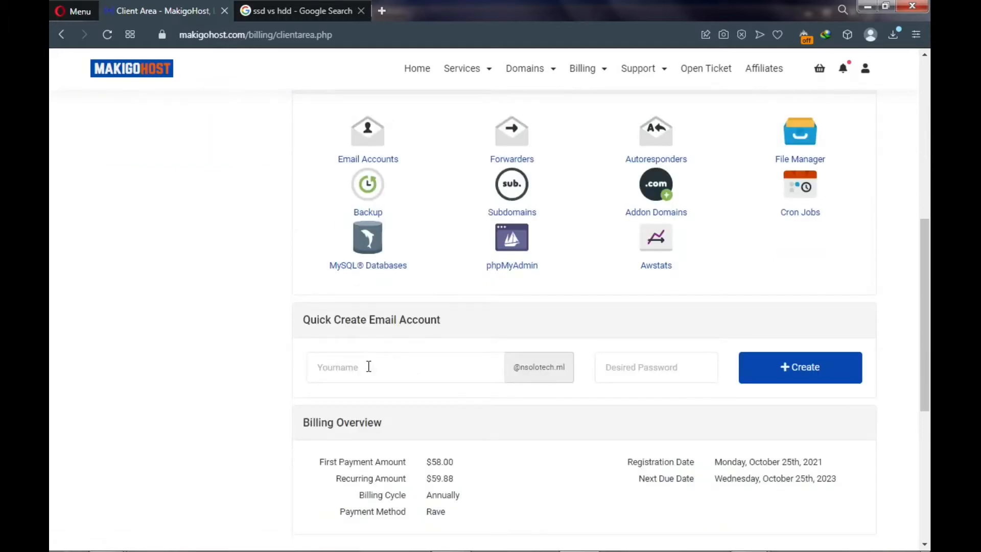
{"action": "left_click", "coordinate": [363, 366]}
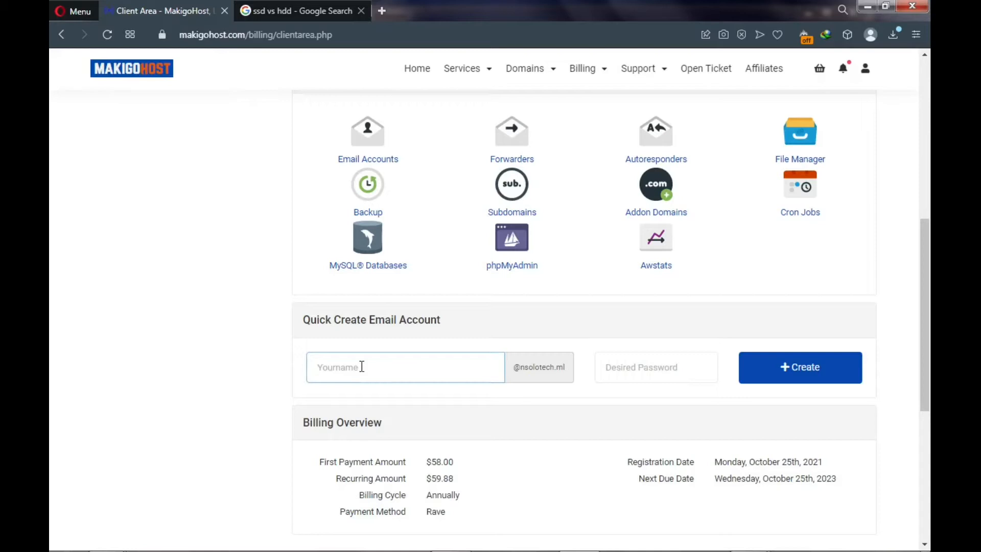
{"action": "type", "text": "support"}
{"action": "left_click", "coordinate": [619, 369]}
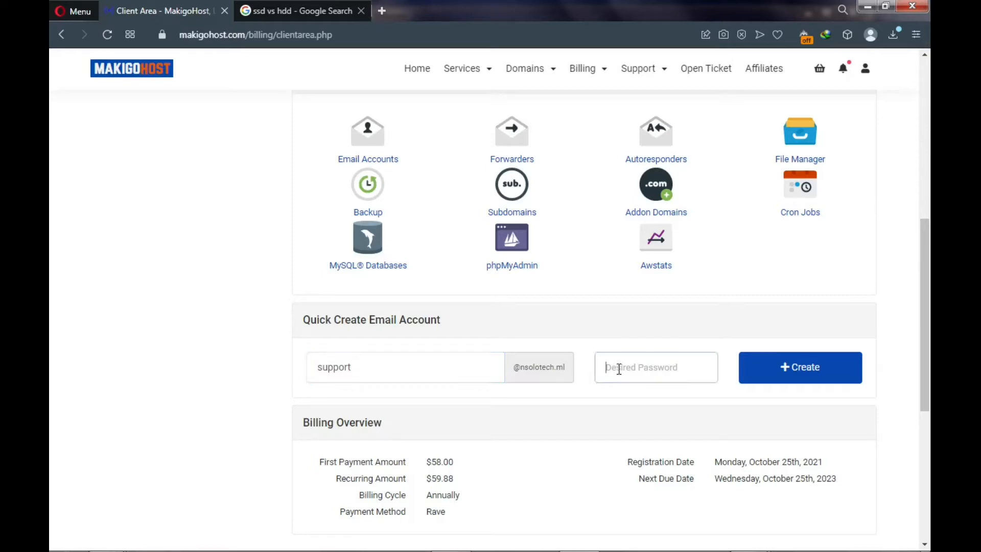
{"action": "key", "text": "ctrl+v"}
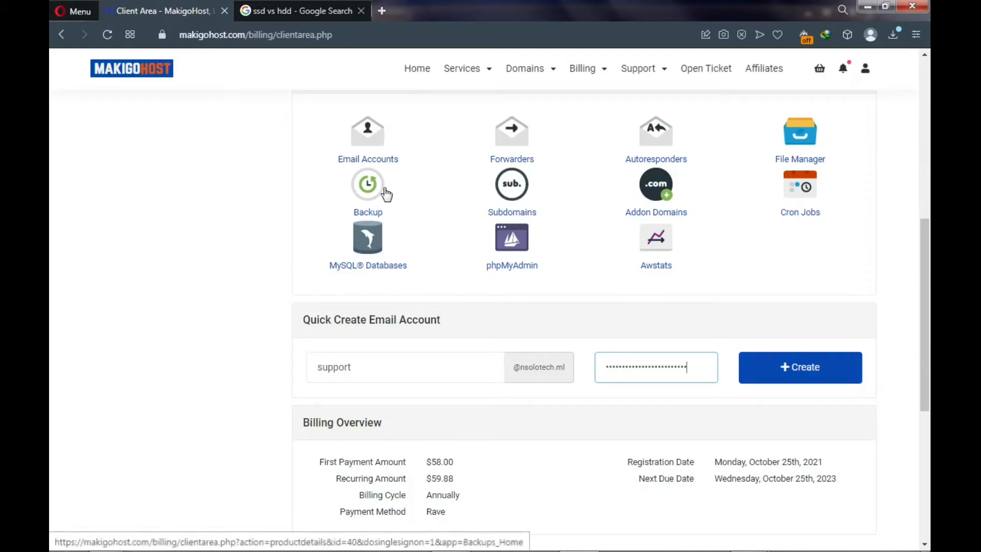
{"action": "scroll", "coordinate": [369, 141], "scroll_direction": "up", "scroll_amount": 1}
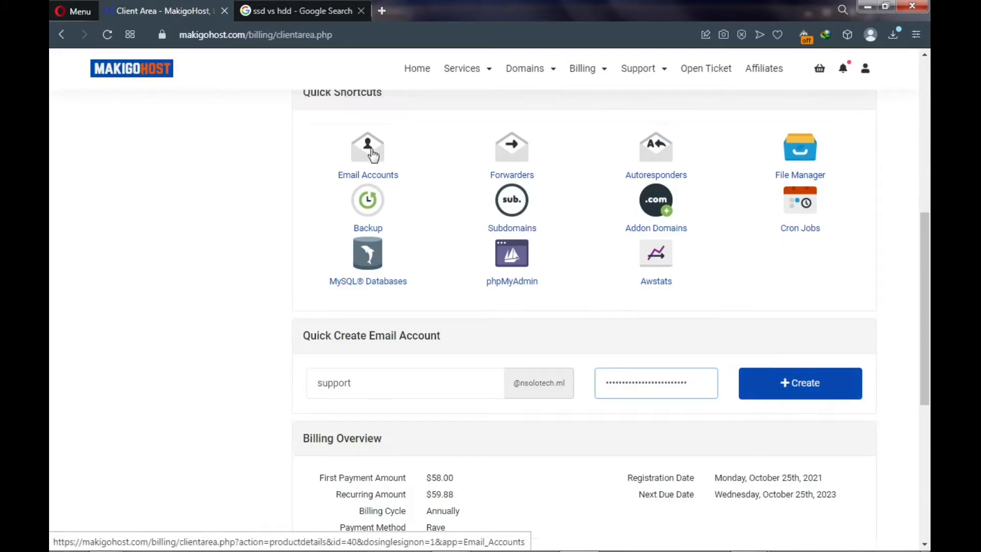
{"action": "scroll", "coordinate": [371, 152], "scroll_direction": "up", "scroll_amount": 8}
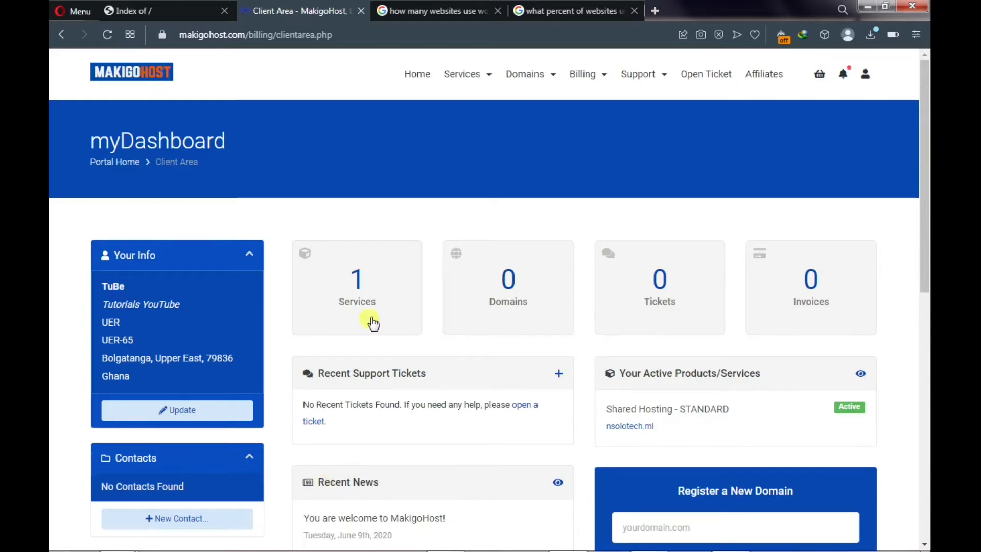
{"action": "left_click", "coordinate": [416, 12]}
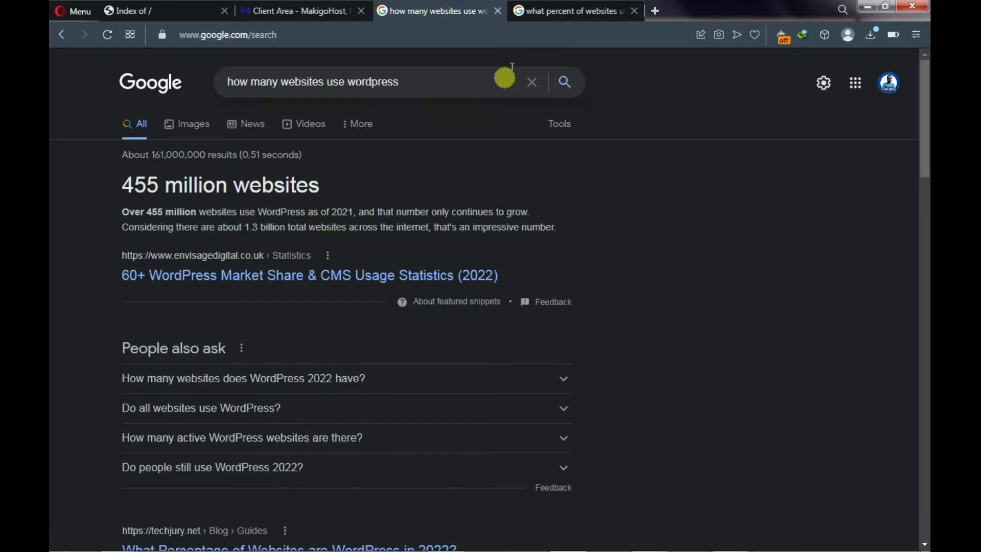
{"action": "left_click", "coordinate": [561, 14]}
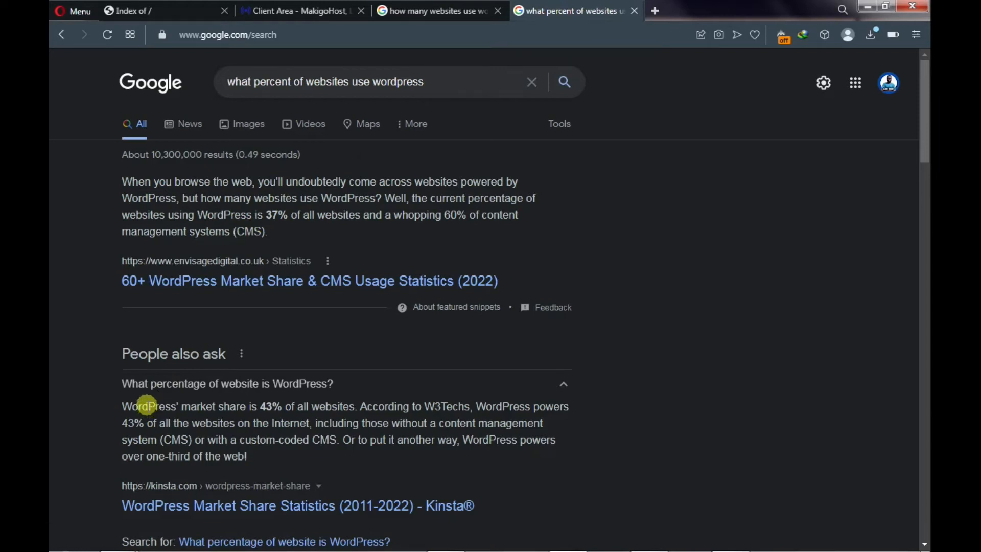
{"action": "left_click", "coordinate": [315, 11]}
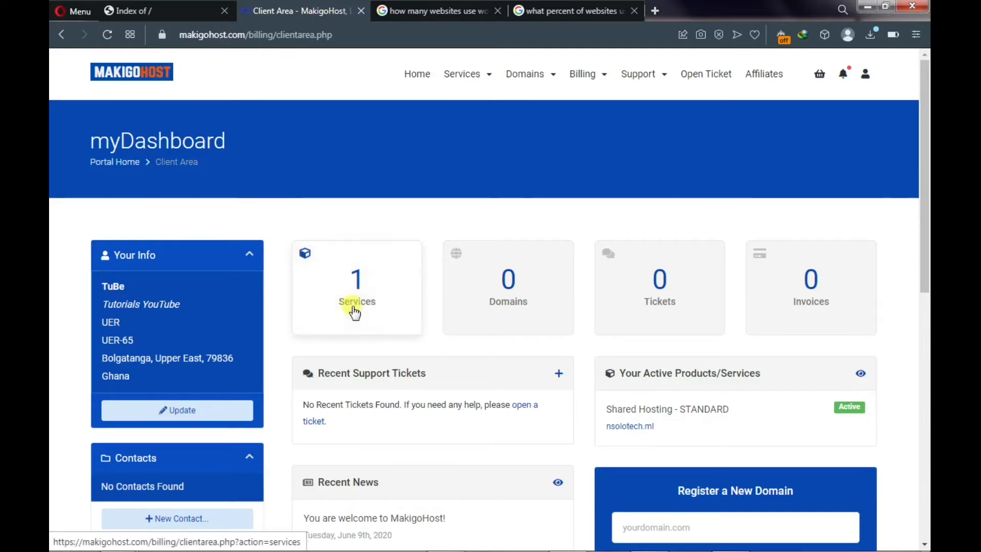
- Go from Services to the STANDARD plan and log in to its cPanel
{"action": "left_click", "coordinate": [361, 287]}
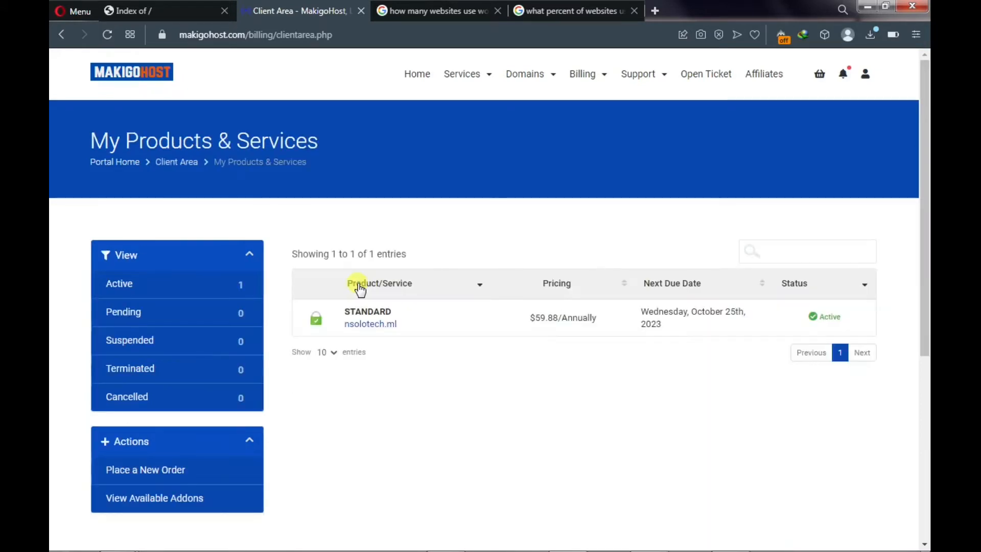
{"action": "left_click", "coordinate": [369, 314]}
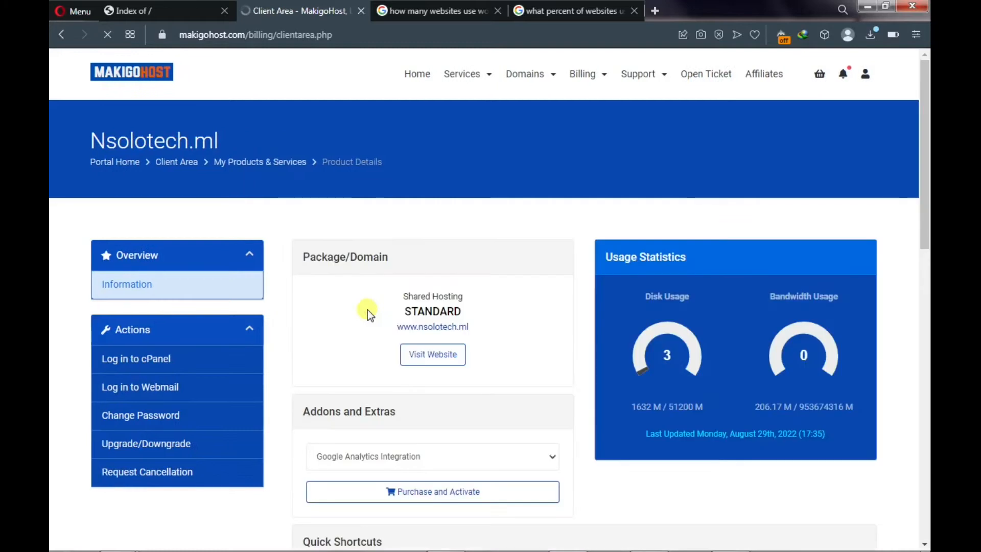
{"action": "left_click", "coordinate": [158, 361]}
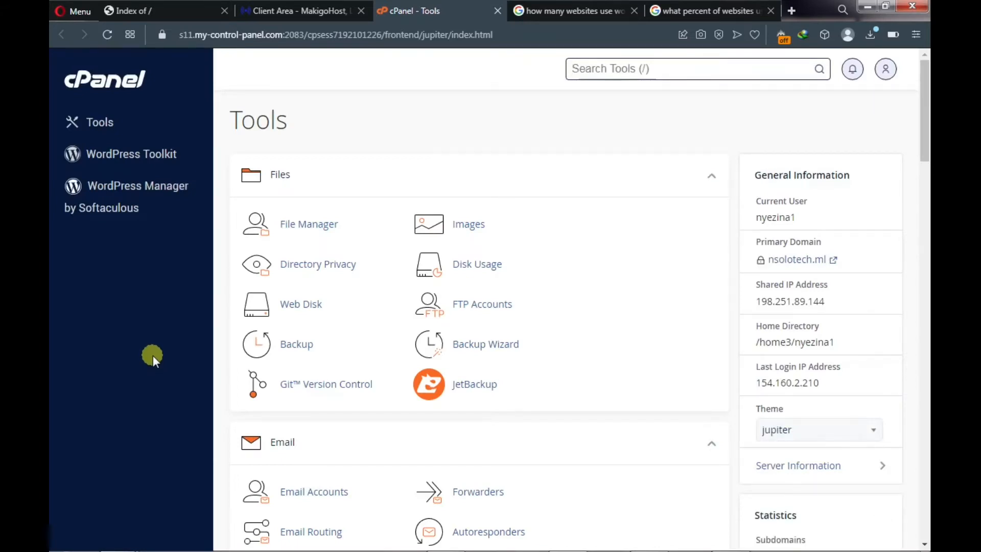
- Search cPanel tools for 'softa' and launch the Softaculous Apps Installer
{"action": "left_click", "coordinate": [613, 68]}
{"action": "type", "text": "softa"}
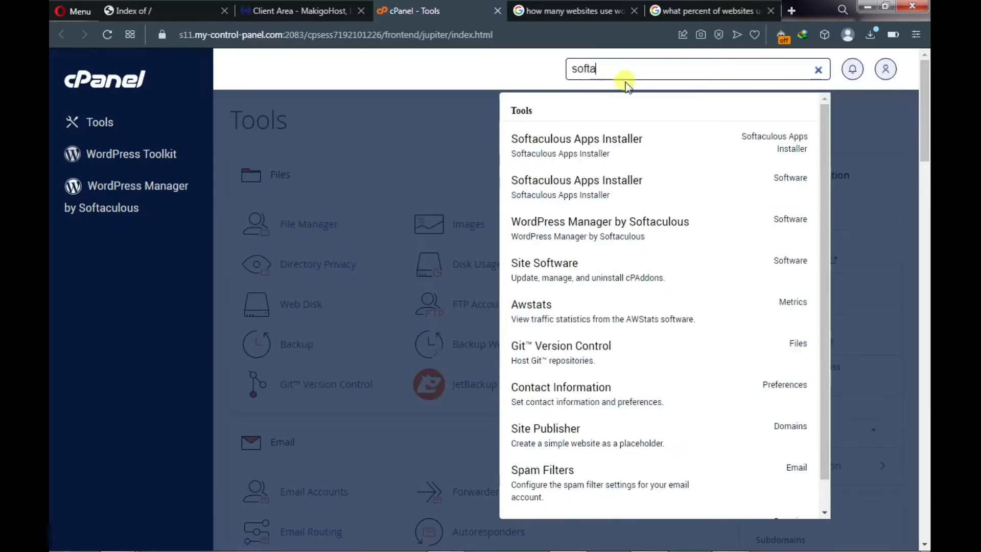
{"action": "left_click", "coordinate": [590, 148]}
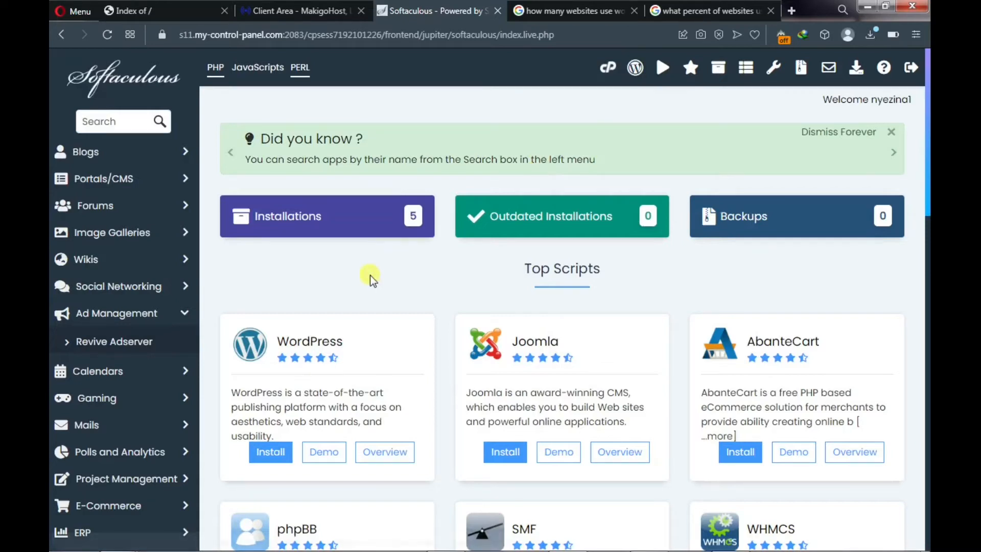
{"action": "scroll", "coordinate": [322, 308], "scroll_direction": "down", "scroll_amount": 1}
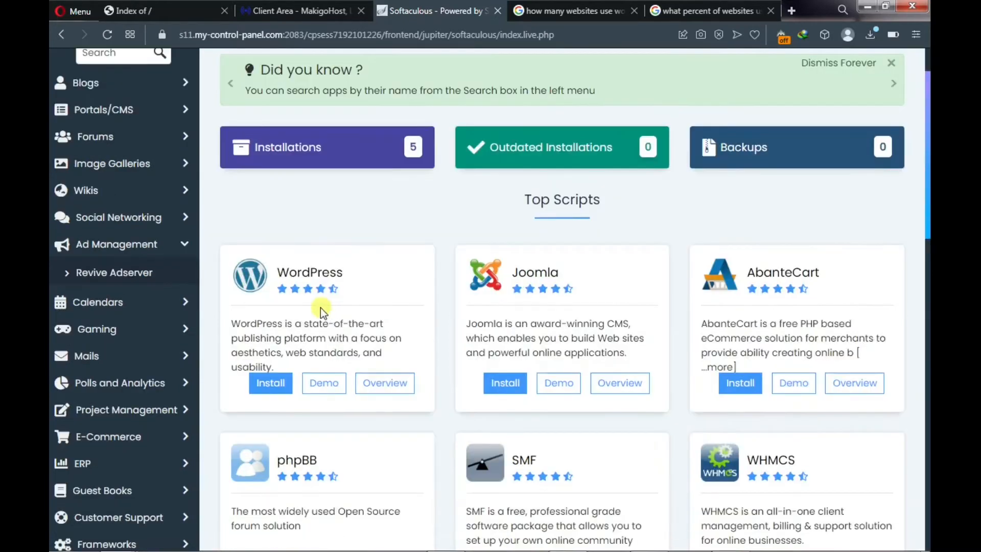
{"action": "left_click", "coordinate": [269, 389]}
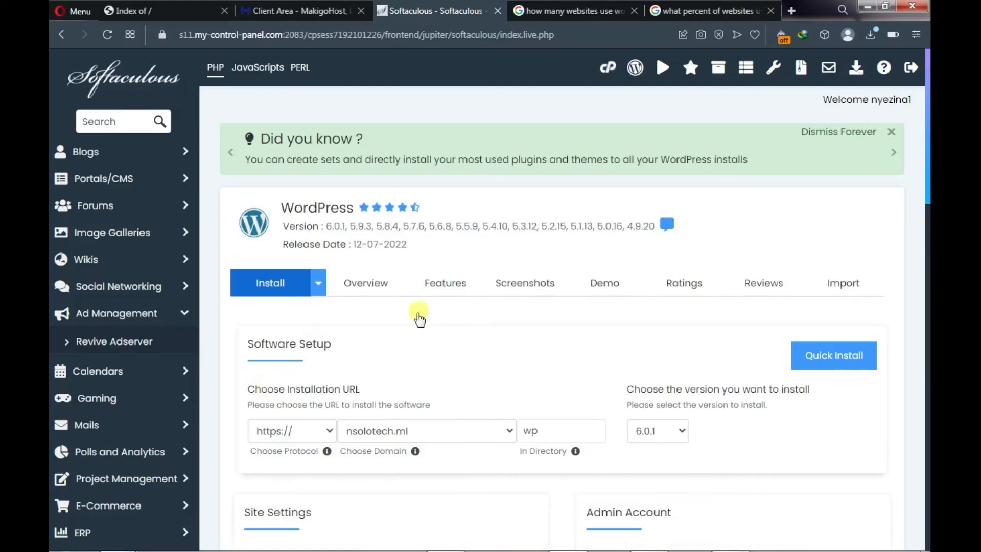
{"action": "scroll", "coordinate": [436, 307], "scroll_direction": "down", "scroll_amount": 1}
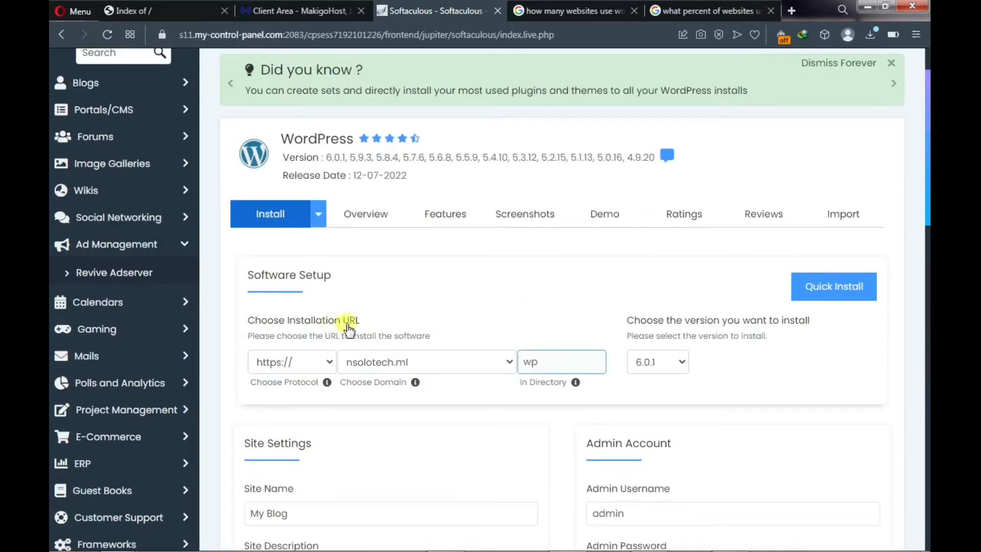
{"action": "left_click", "coordinate": [386, 362]}
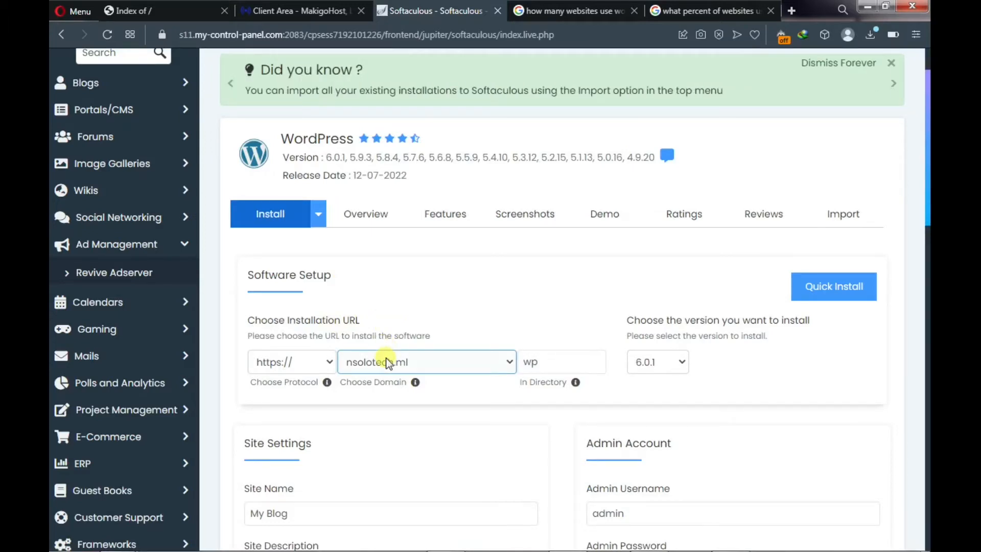
{"action": "left_click", "coordinate": [534, 362]}
{"action": "left_click", "coordinate": [433, 369]}
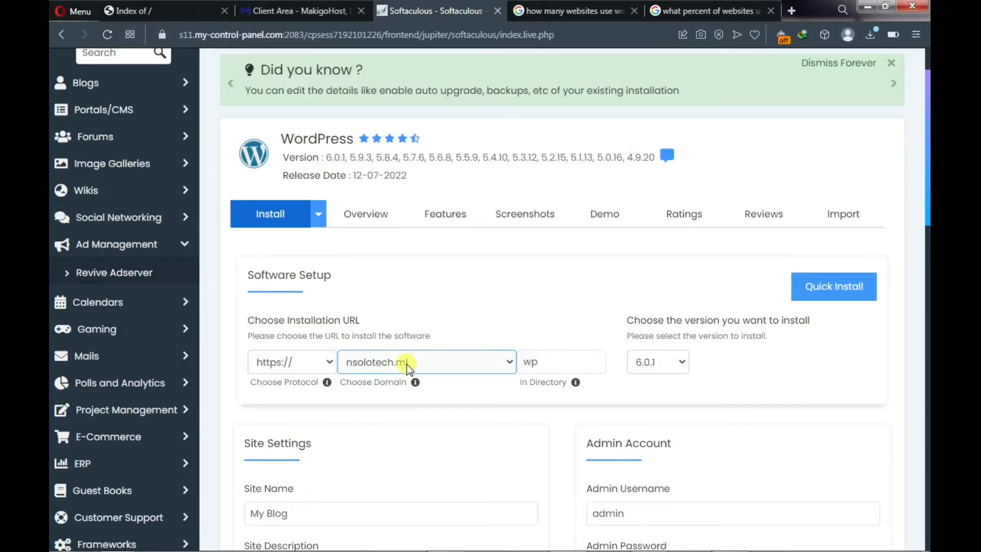
{"action": "left_click", "coordinate": [531, 362]}
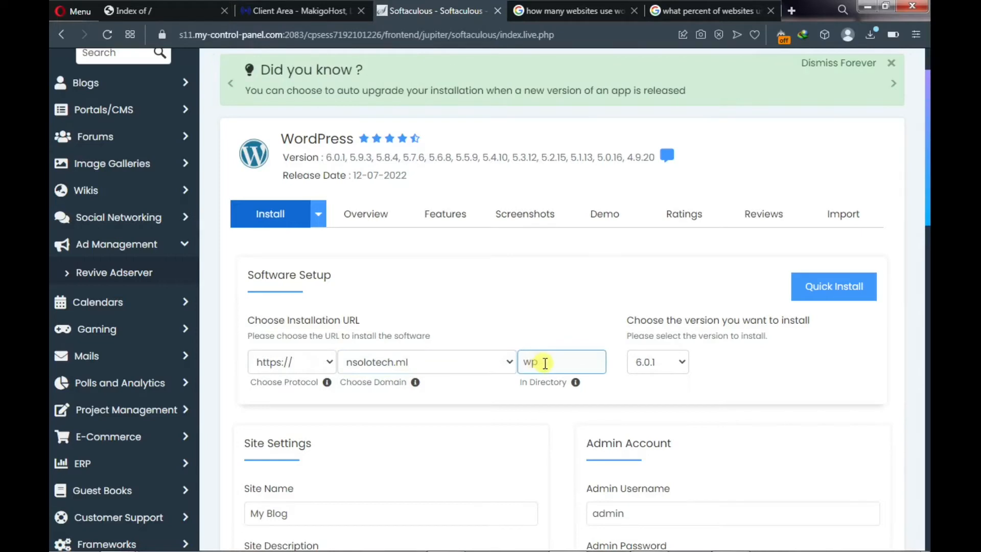
{"action": "left_click", "coordinate": [541, 364]}
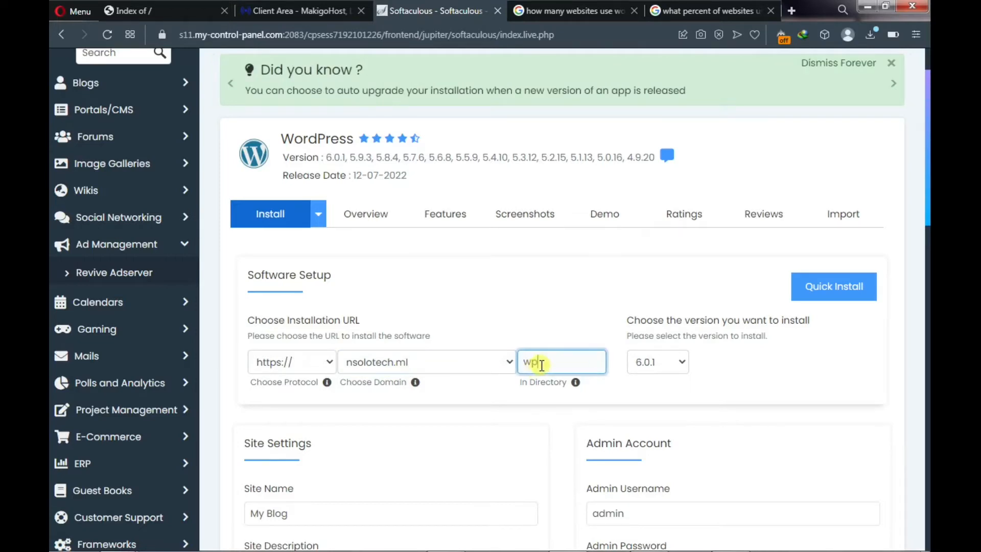
{"action": "key", "text": "BackSpace"}
{"action": "key", "text": "BackSpace"}
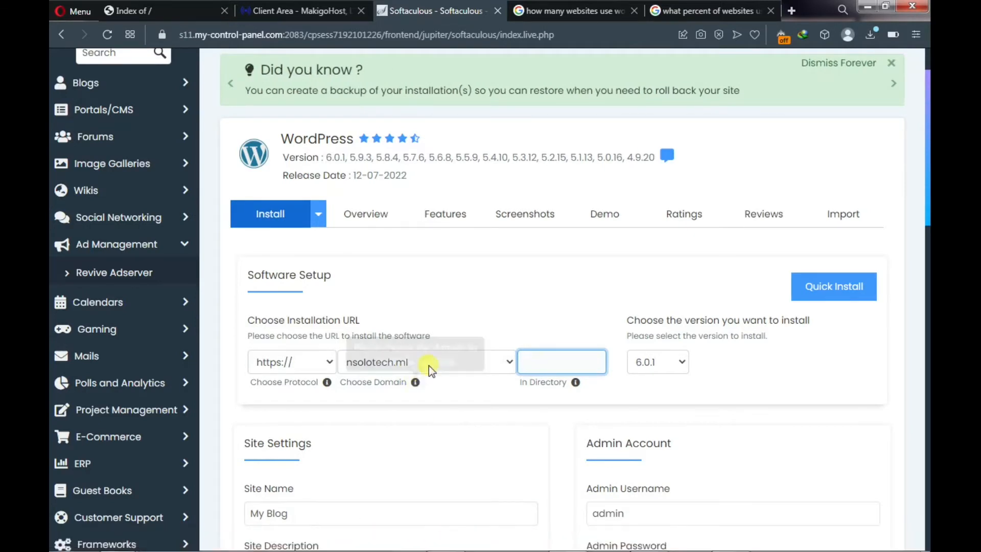
{"action": "scroll", "coordinate": [429, 367], "scroll_direction": "down", "scroll_amount": 3}
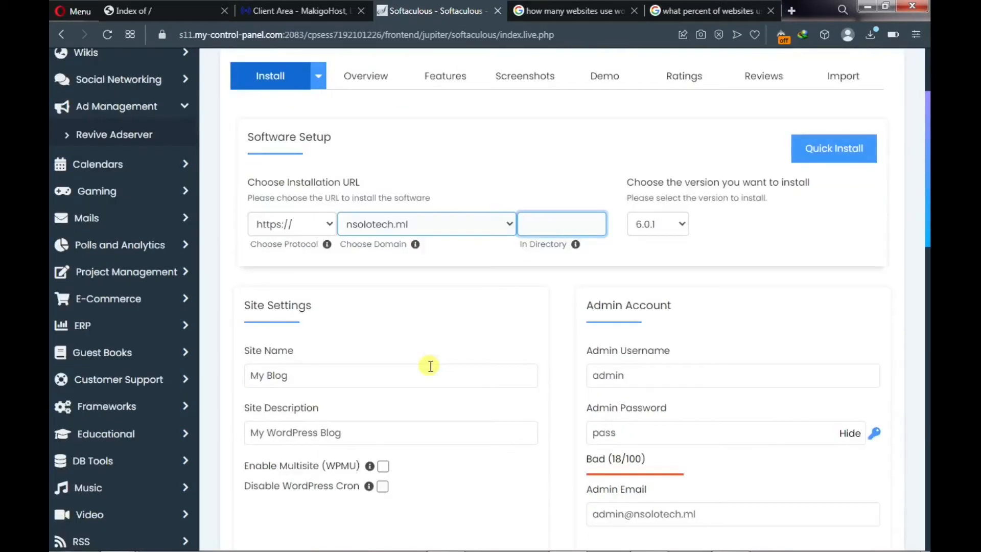
{"action": "scroll", "coordinate": [431, 366], "scroll_direction": "down", "scroll_amount": 2}
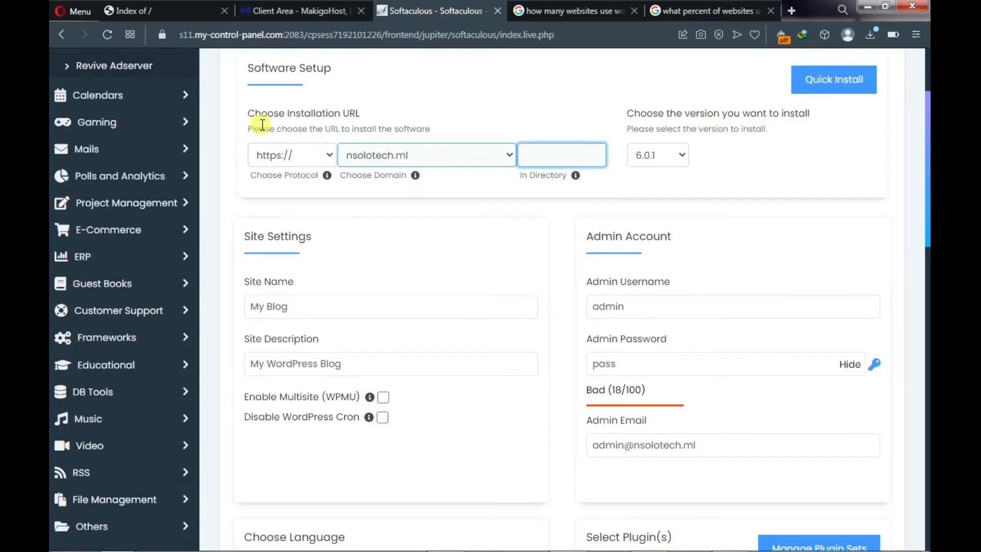
{"action": "left_click", "coordinate": [330, 160]}
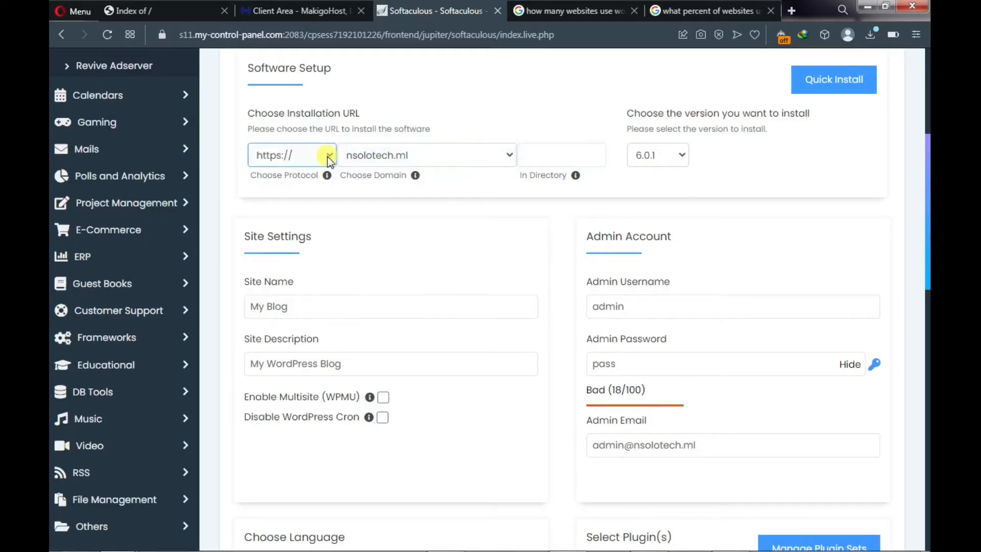
{"action": "left_click", "coordinate": [324, 157]}
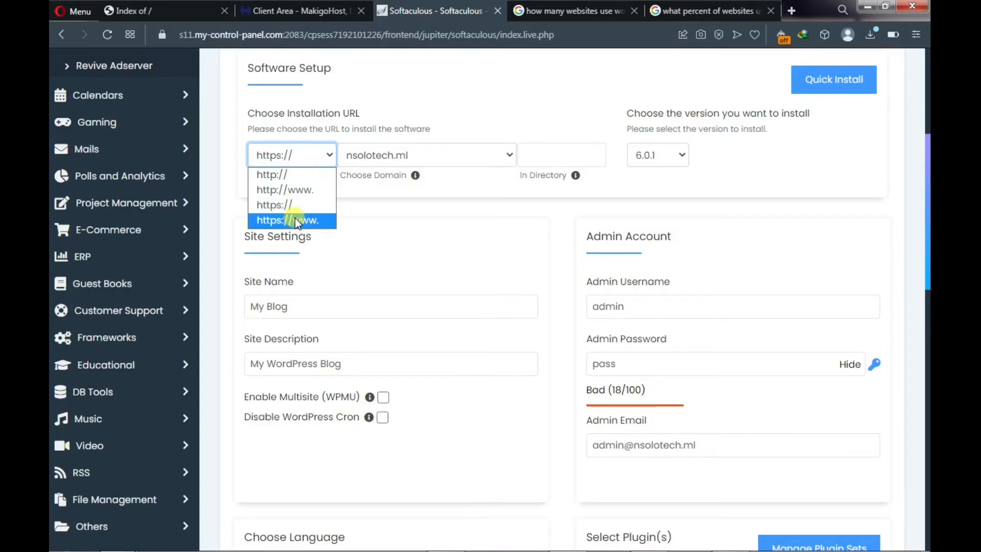
{"action": "left_click", "coordinate": [295, 220]}
{"action": "left_click", "coordinate": [307, 162]}
{"action": "left_click", "coordinate": [304, 205]}
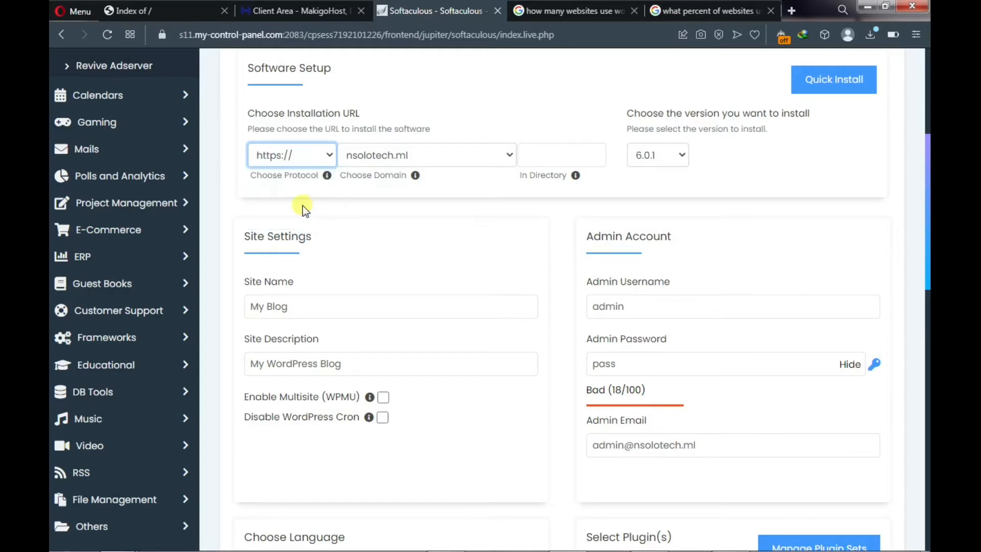
{"action": "left_click", "coordinate": [316, 154]}
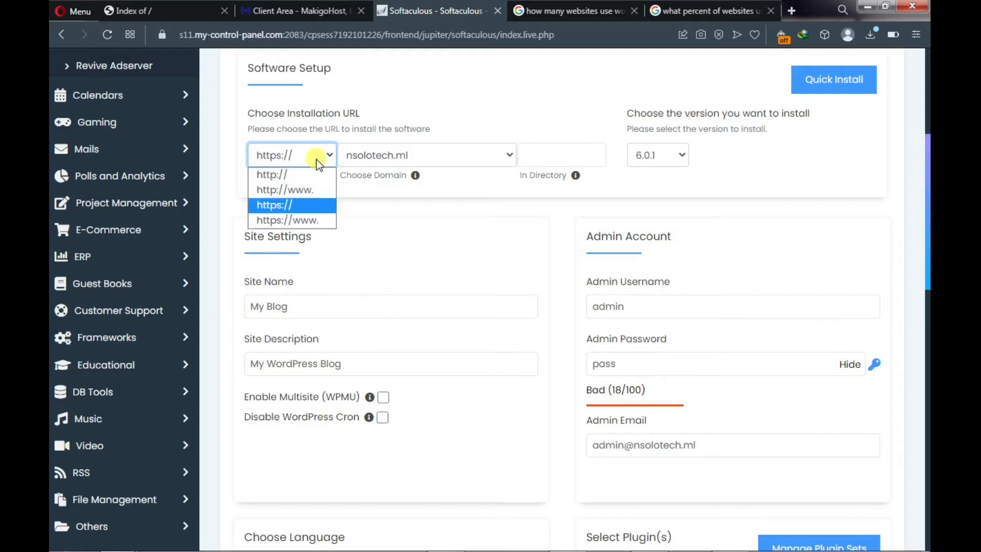
{"action": "left_click", "coordinate": [302, 204]}
- Rename the site to 'FirstSite' and set its description to 'This is my first website'
{"action": "left_click", "coordinate": [313, 300]}
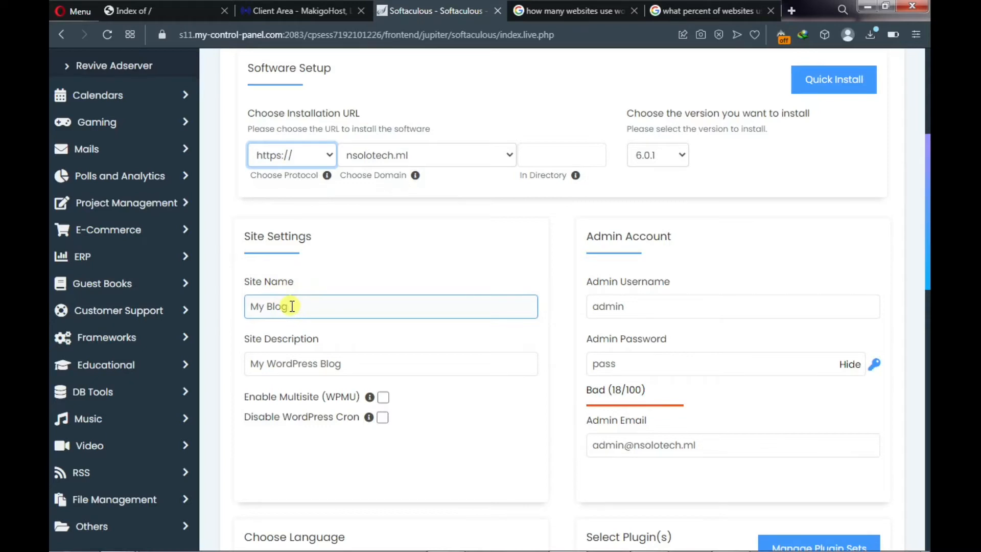
{"action": "left_click", "coordinate": [292, 306]}
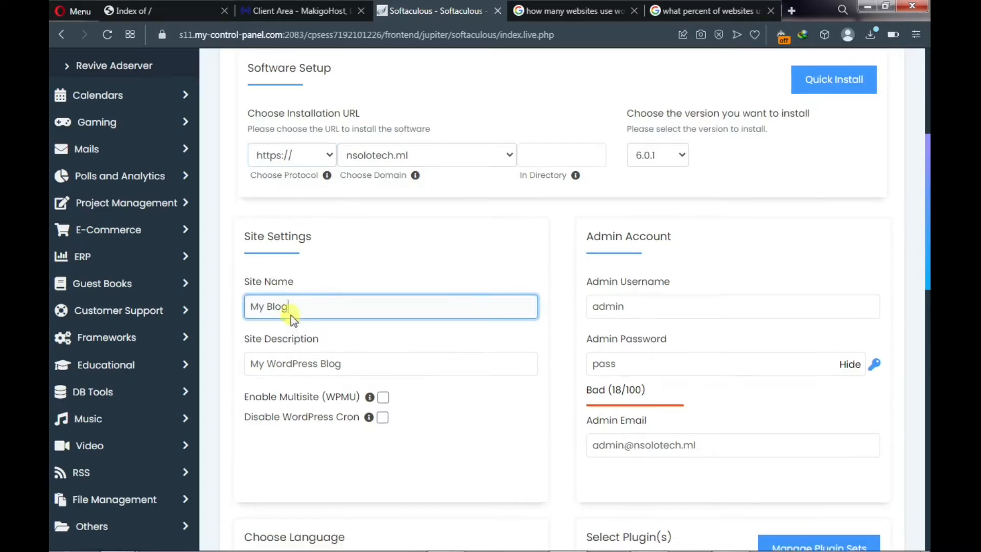
{"action": "key", "text": "BackSpace"}
{"action": "key", "text": "BackSpace"}
{"action": "key", "text": "BackSpace"}
{"action": "key", "text": "BackSpace"}
{"action": "key", "text": "BackSpace"}
{"action": "key", "text": "BackSpace"}
{"action": "key", "text": "BackSpace"}
{"action": "type", "text": "FirstSite"}
{"action": "left_click", "coordinate": [347, 366]}
{"action": "left_click_drag", "start_coordinate": [347, 366], "coordinate": [250, 366]}
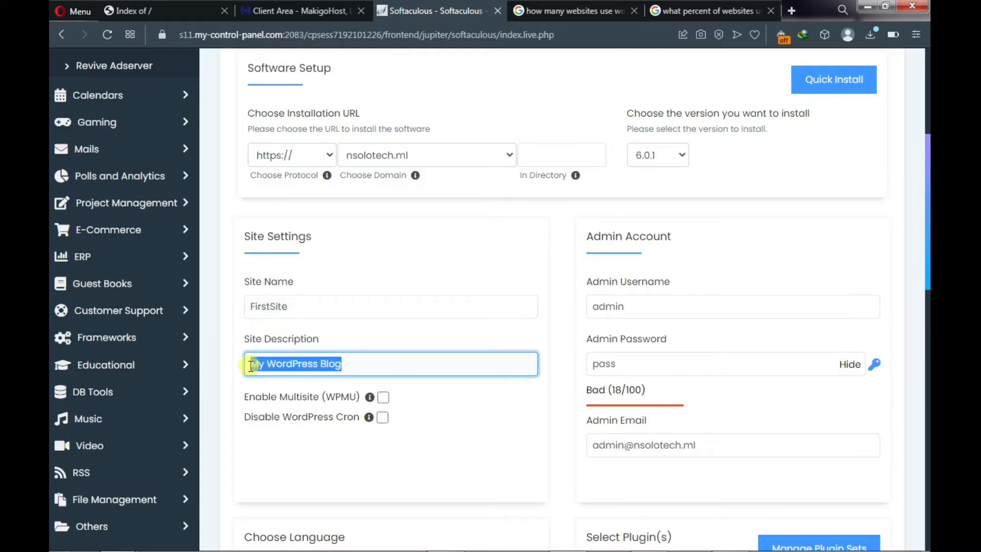
{"action": "type", "text": "This i"}
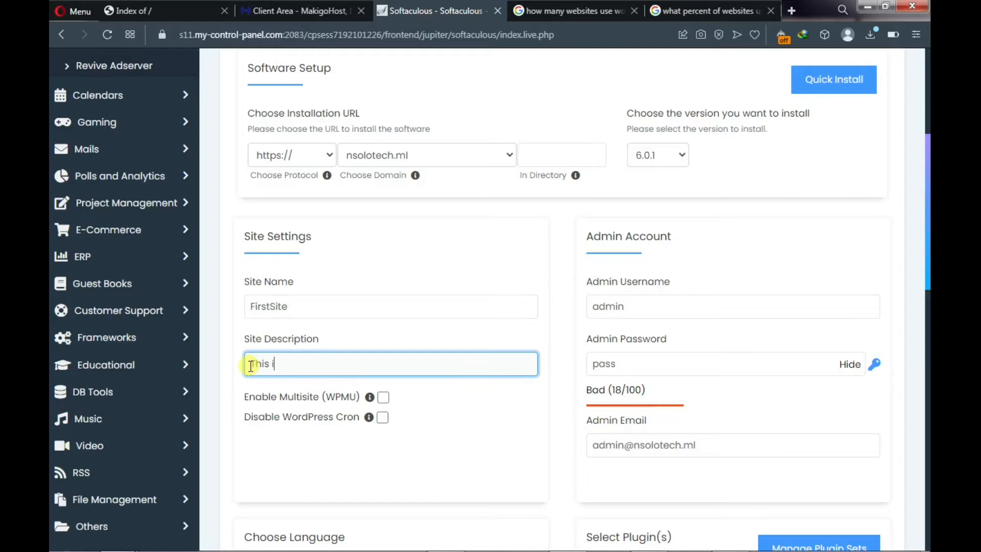
{"action": "type", "text": "s my first website"}
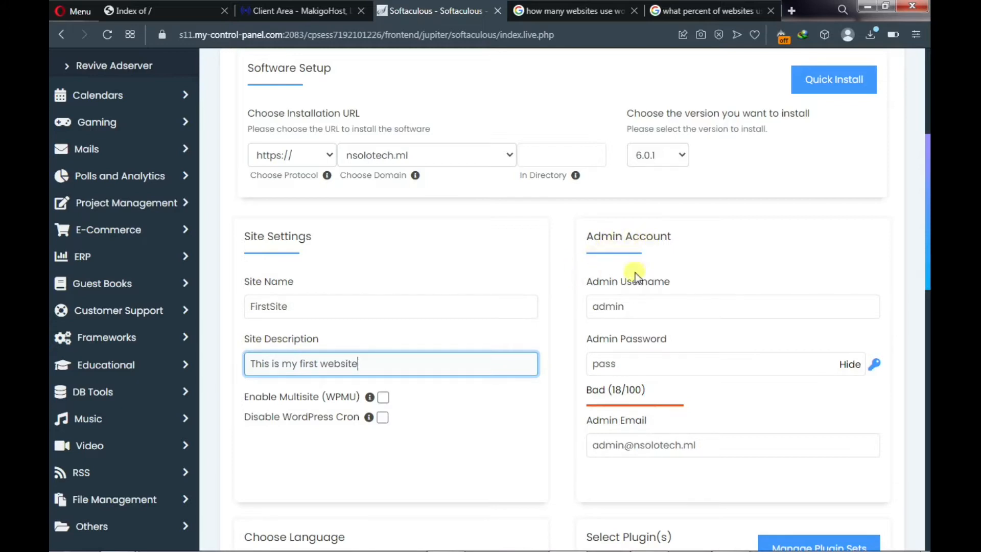
{"action": "scroll", "coordinate": [631, 281], "scroll_direction": "down", "scroll_amount": 1}
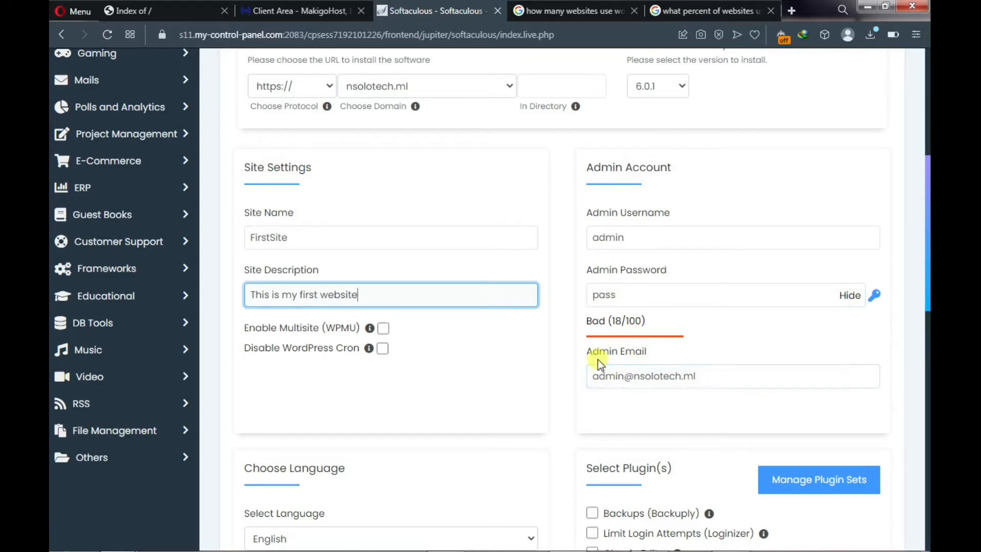
{"action": "left_click", "coordinate": [718, 378]}
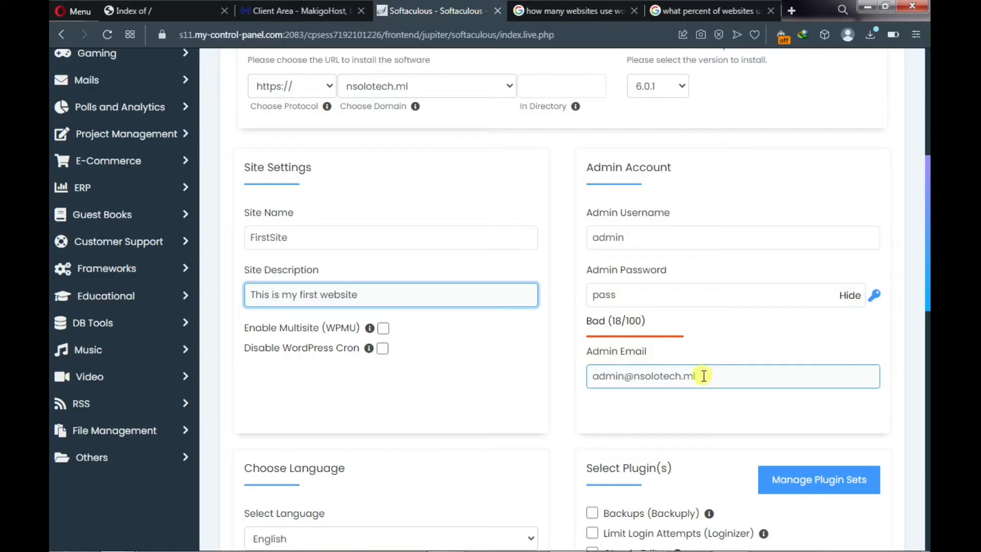
{"action": "left_click", "coordinate": [437, 456]}
{"action": "left_click", "coordinate": [595, 376]}
{"action": "scroll", "coordinate": [677, 380], "scroll_direction": "down", "scroll_amount": 9}
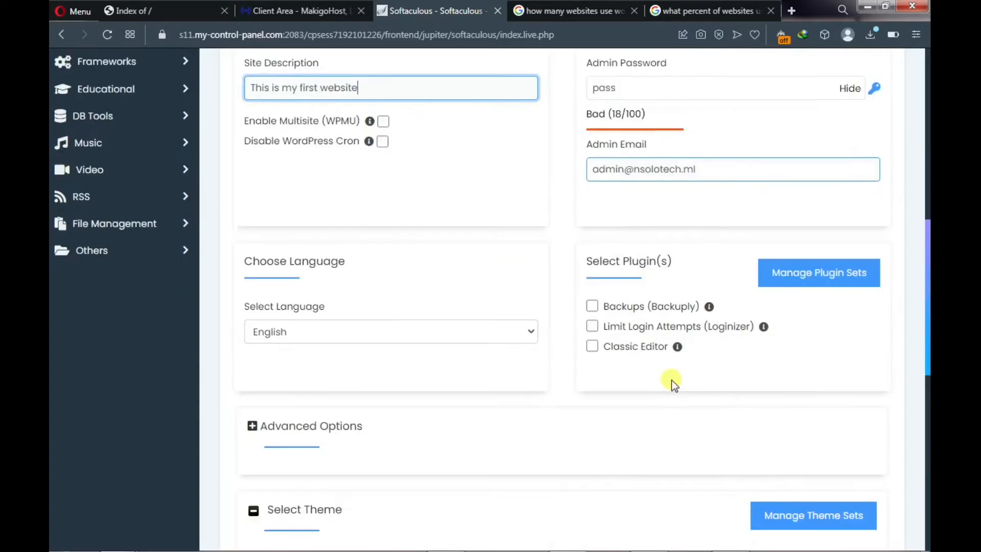
{"action": "scroll", "coordinate": [665, 385], "scroll_direction": "down", "scroll_amount": 3}
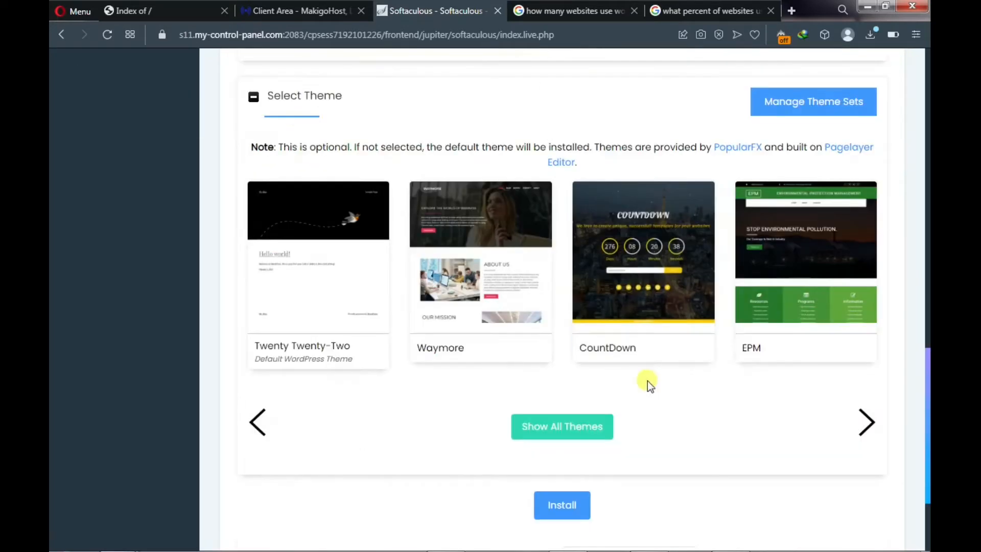
{"action": "scroll", "coordinate": [640, 386], "scroll_direction": "down", "scroll_amount": 3}
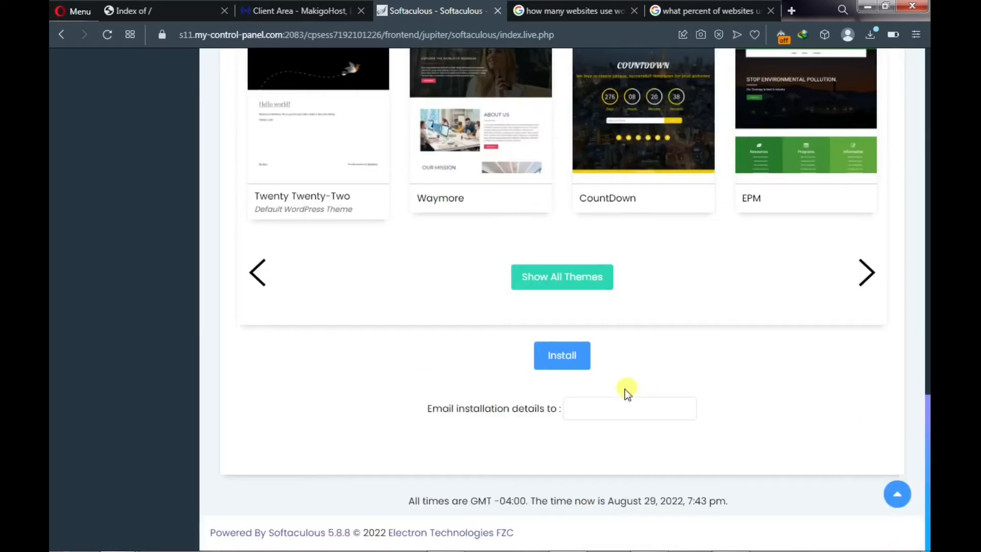
- Launch the WordPress installation with the configured settings
{"action": "left_click", "coordinate": [561, 356]}
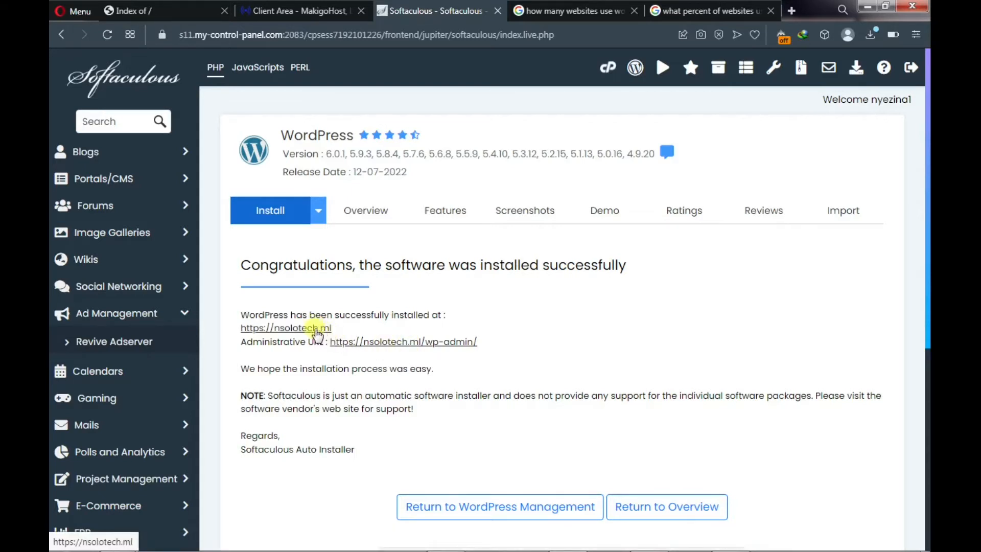
- Open the FirstSite home page and wp-admin links in new tabs, then view the home page
{"action": "right_click", "coordinate": [316, 330]}
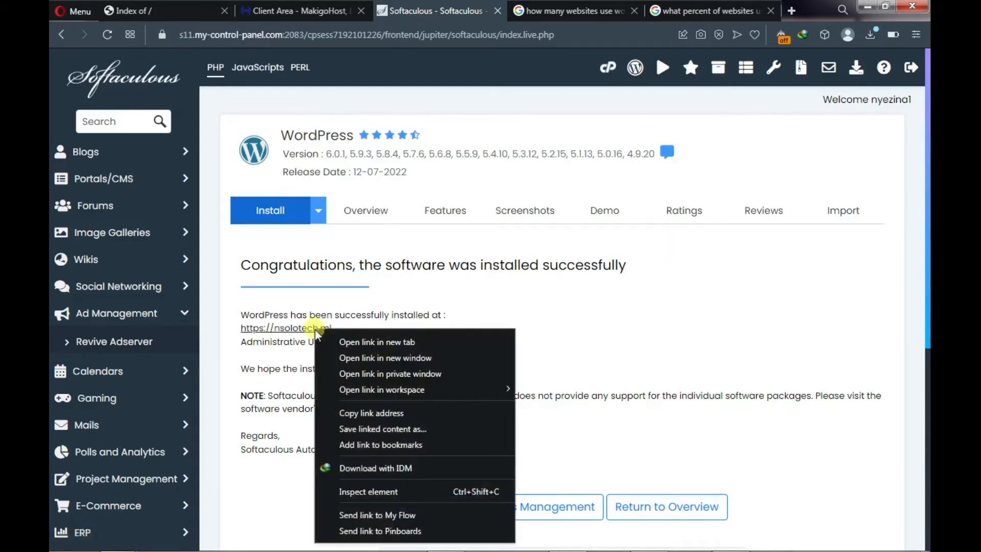
{"action": "left_click", "coordinate": [338, 342]}
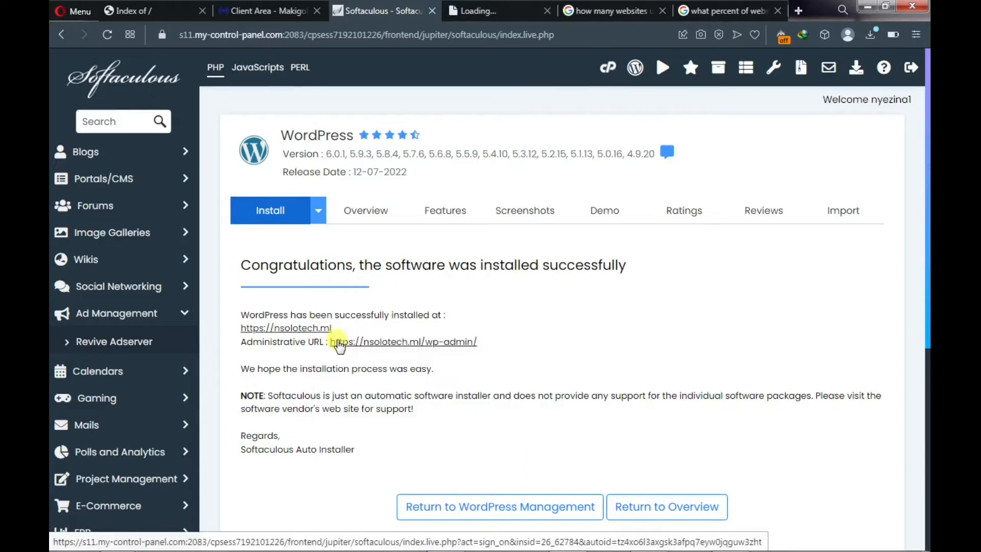
{"action": "right_click", "coordinate": [351, 342]}
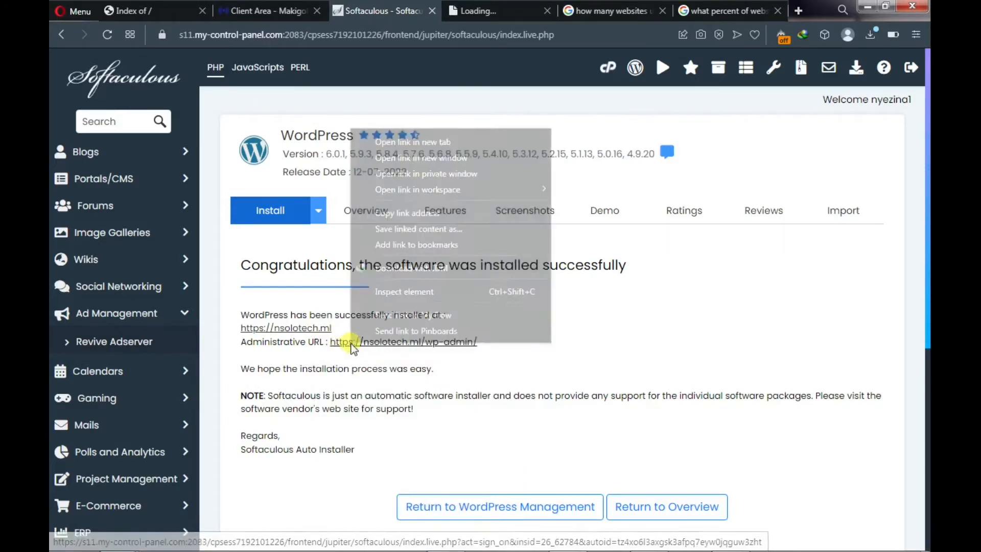
{"action": "left_click", "coordinate": [417, 140]}
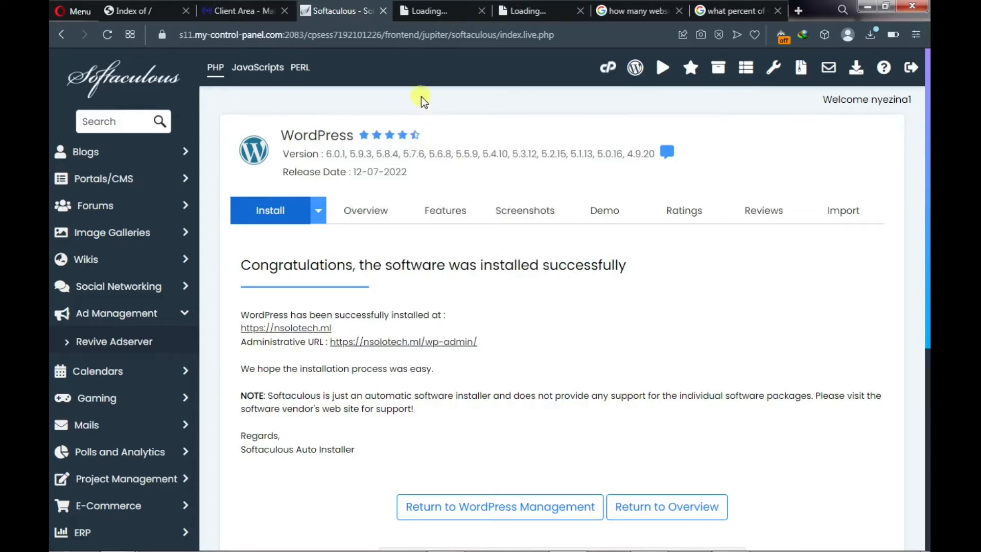
{"action": "left_click", "coordinate": [421, 13]}
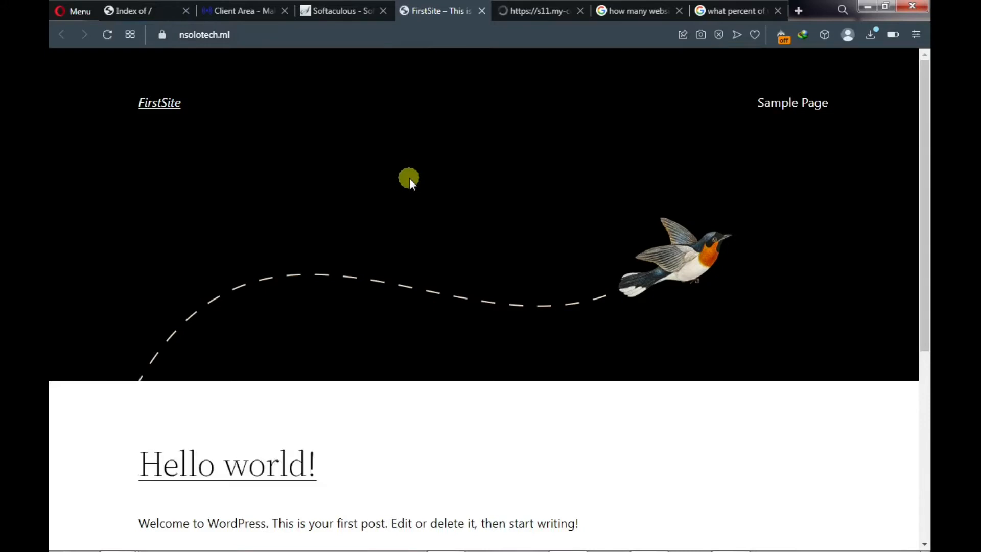
{"action": "scroll", "coordinate": [409, 178], "scroll_direction": "down", "scroll_amount": 4}
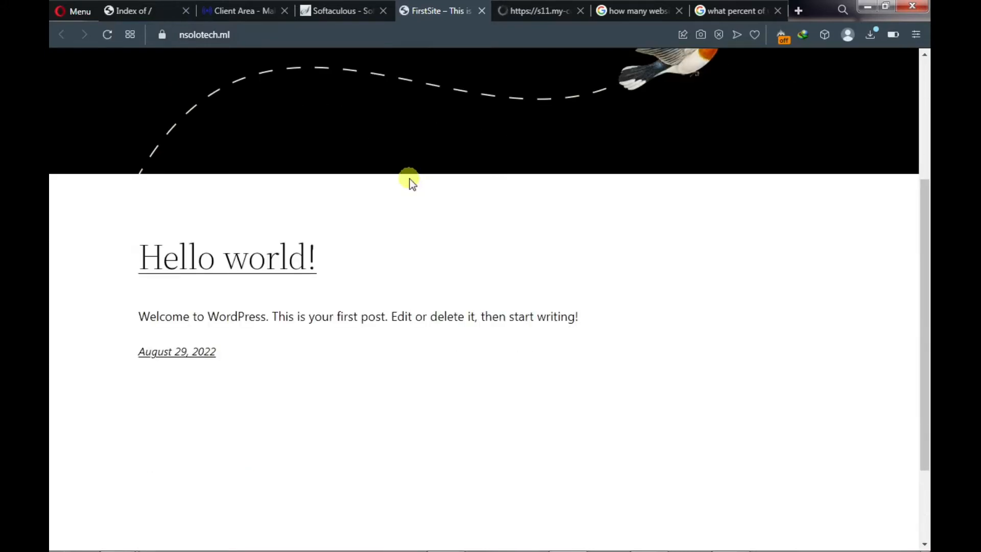
{"action": "scroll", "coordinate": [409, 179], "scroll_direction": "up", "scroll_amount": 4}
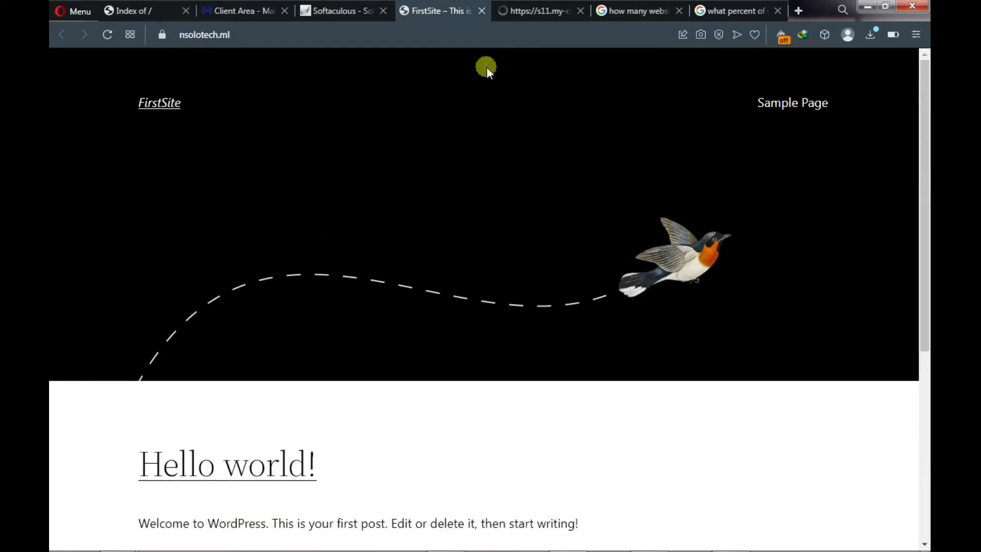
- Switch to the 'Dashboard ‹ FirstSite' tab to view the WordPress 6.0.1 admin dashboard
{"action": "left_click", "coordinate": [531, 10]}
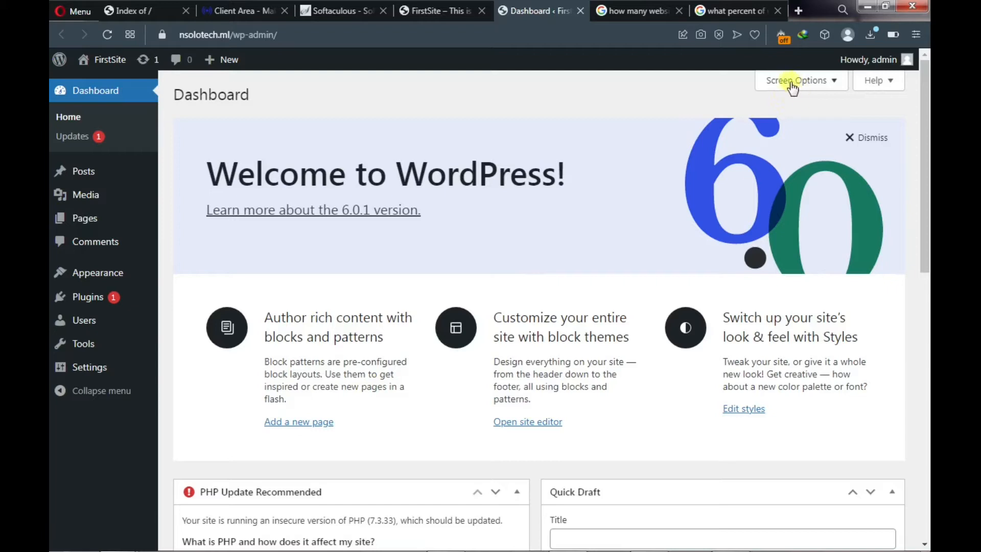
- Hide the Welcome panel and the Events and News and Quick Draft widgets from the dashboard
{"action": "left_click", "coordinate": [824, 82]}
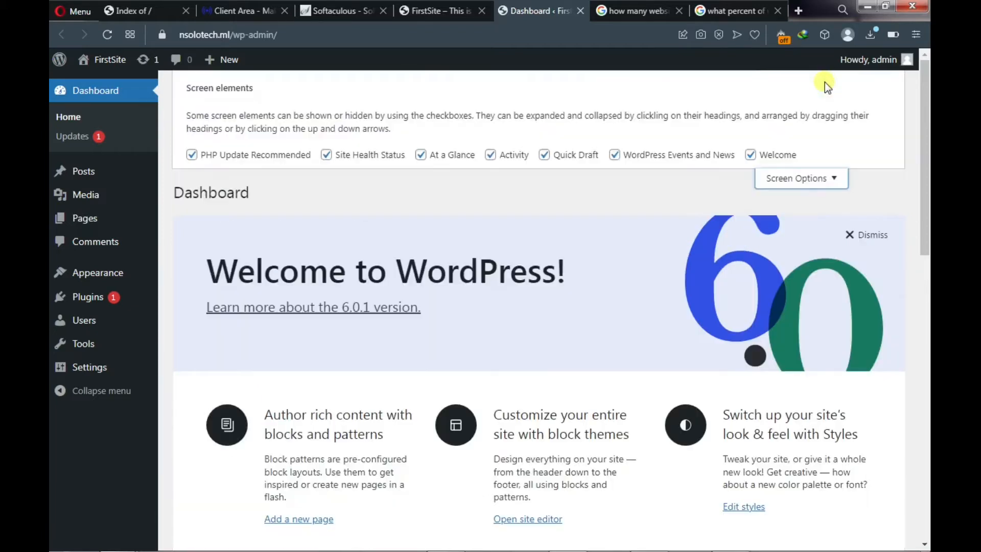
{"action": "scroll", "coordinate": [510, 349], "scroll_direction": "down", "scroll_amount": 10}
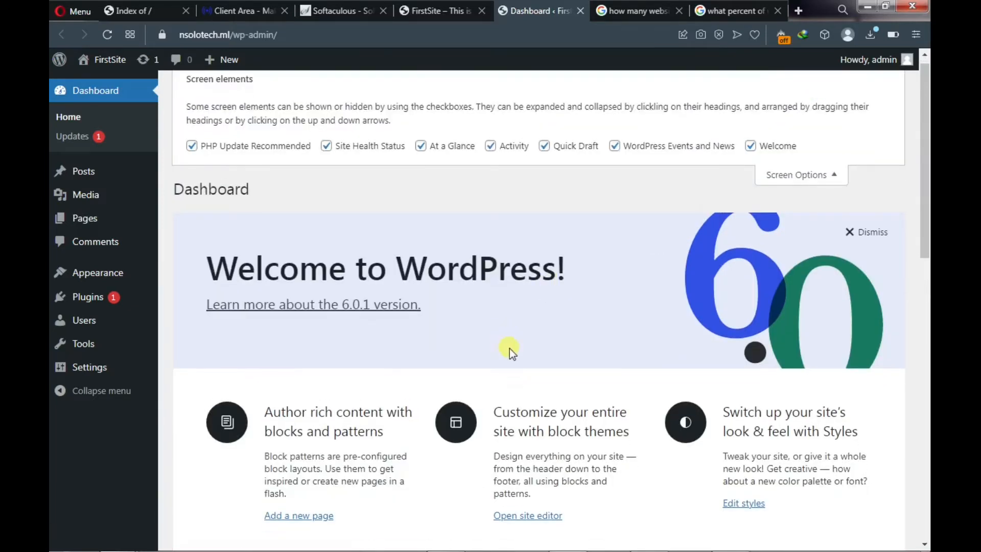
{"action": "scroll", "coordinate": [510, 349], "scroll_direction": "down", "scroll_amount": 4}
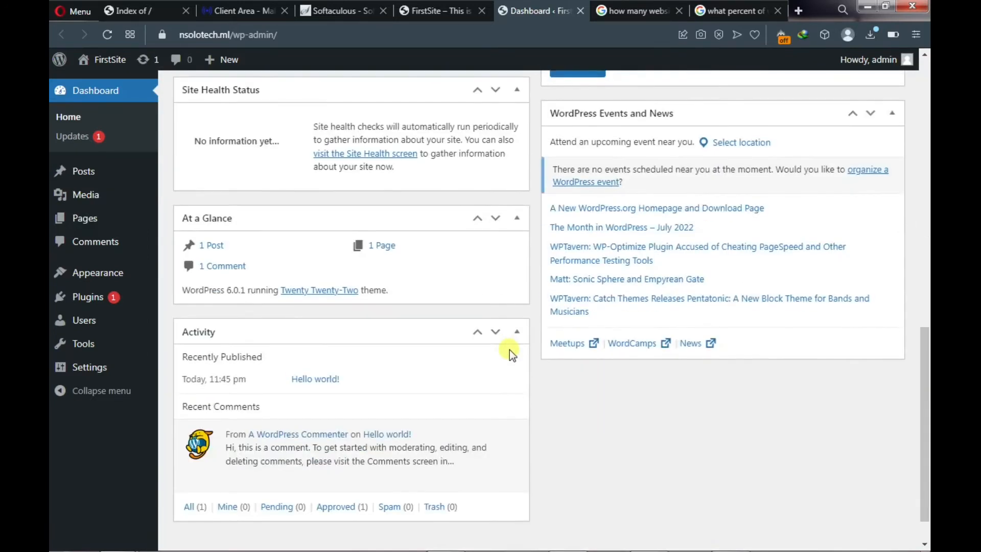
{"action": "scroll", "coordinate": [510, 349], "scroll_direction": "up", "scroll_amount": 6}
{"action": "scroll", "coordinate": [510, 348], "scroll_direction": "up", "scroll_amount": 8}
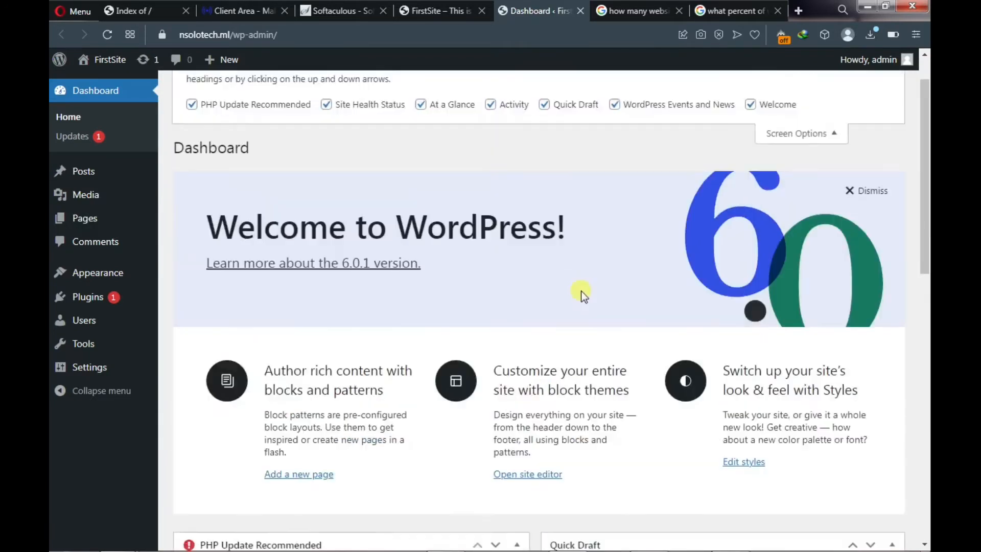
{"action": "left_click", "coordinate": [752, 155]}
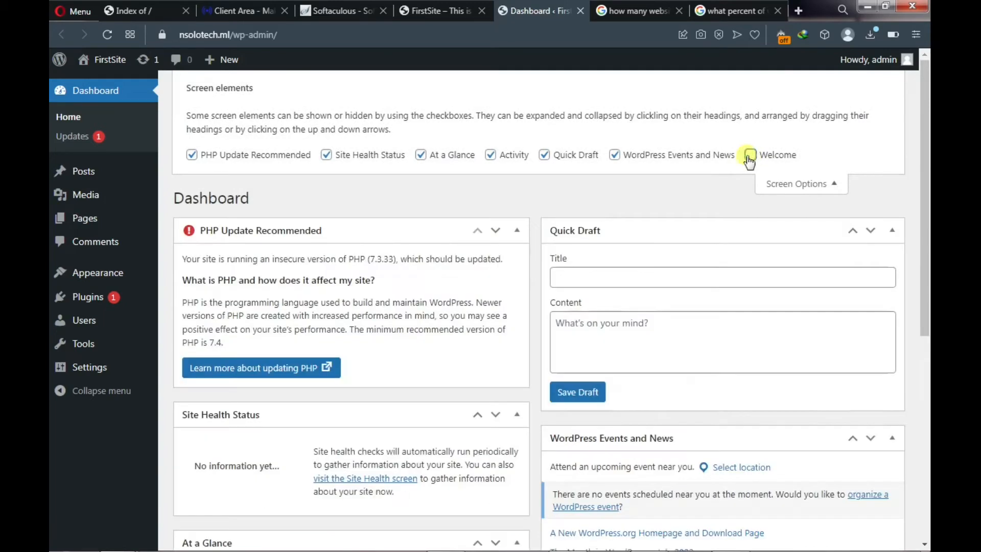
{"action": "left_click", "coordinate": [615, 155]}
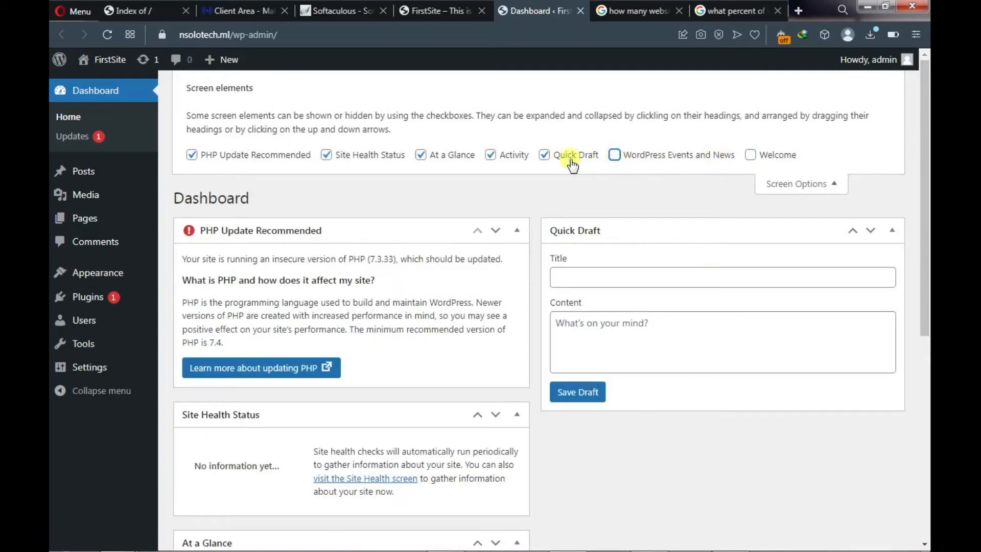
{"action": "left_click", "coordinate": [545, 155]}
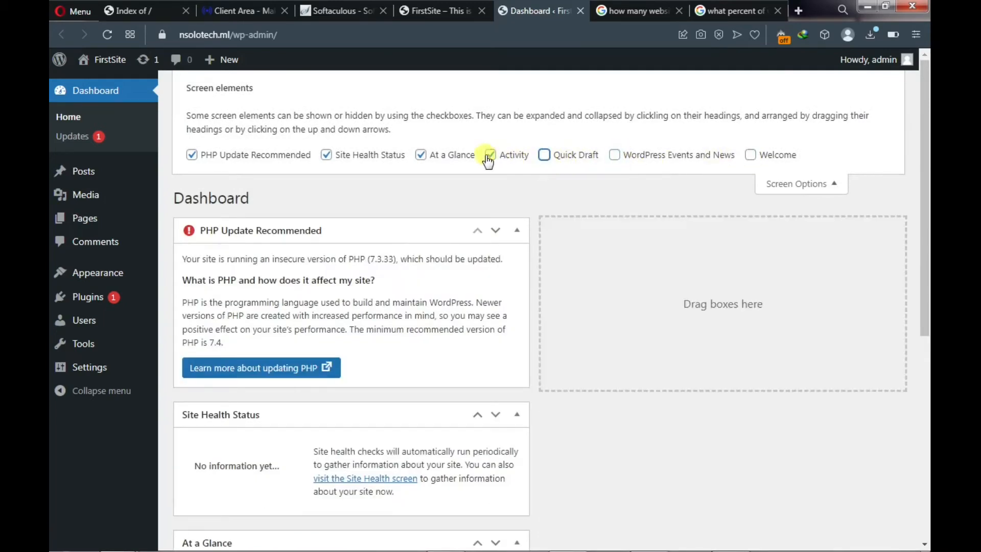
- Hide the Activity, At a Glance, Site Health Status and PHP Update Recommended widgets
{"action": "left_click", "coordinate": [489, 156]}
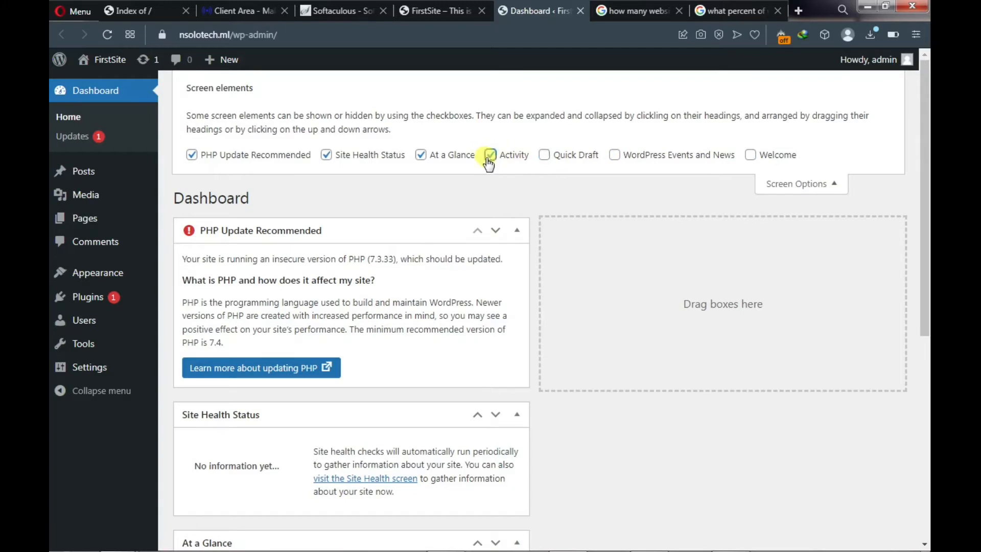
{"action": "left_click", "coordinate": [421, 155]}
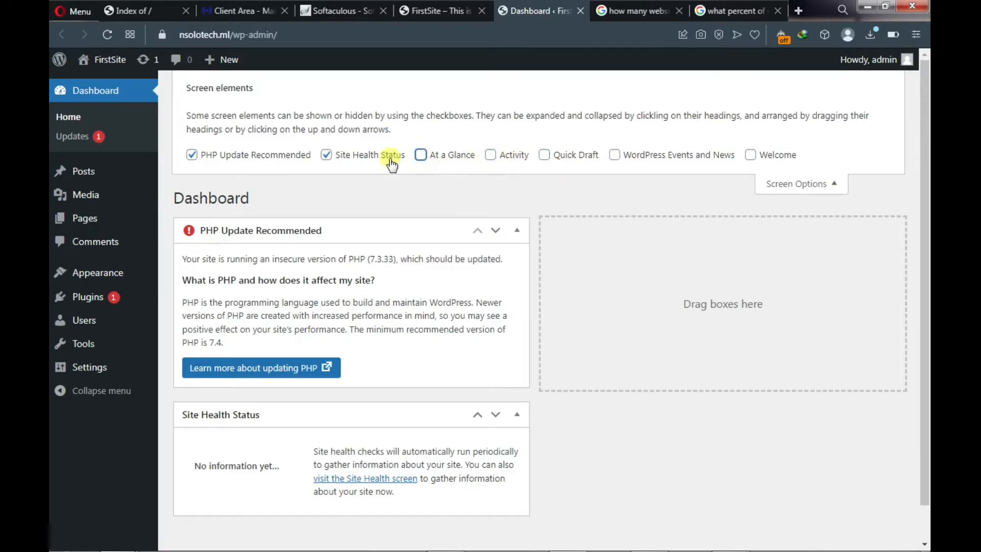
{"action": "left_click", "coordinate": [326, 156]}
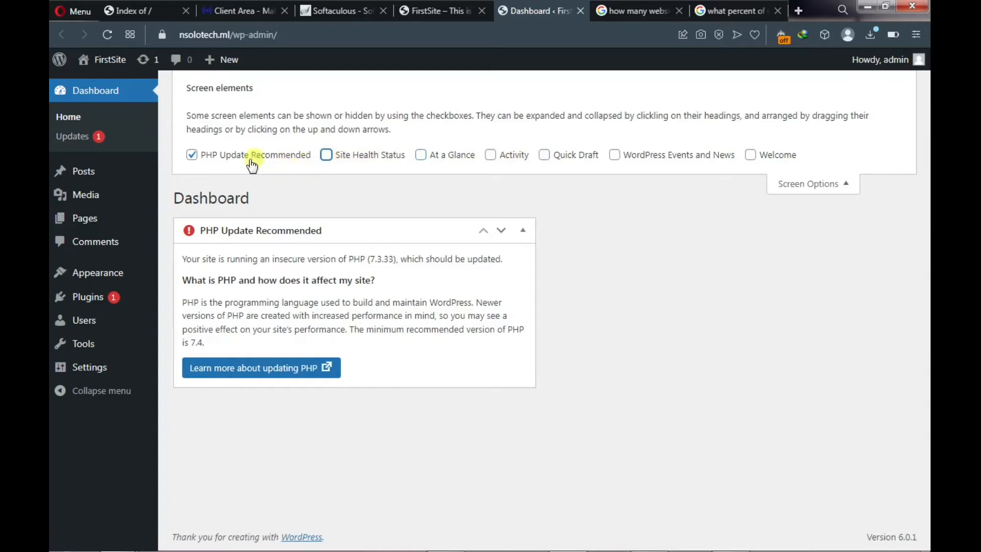
{"action": "left_click", "coordinate": [191, 156]}
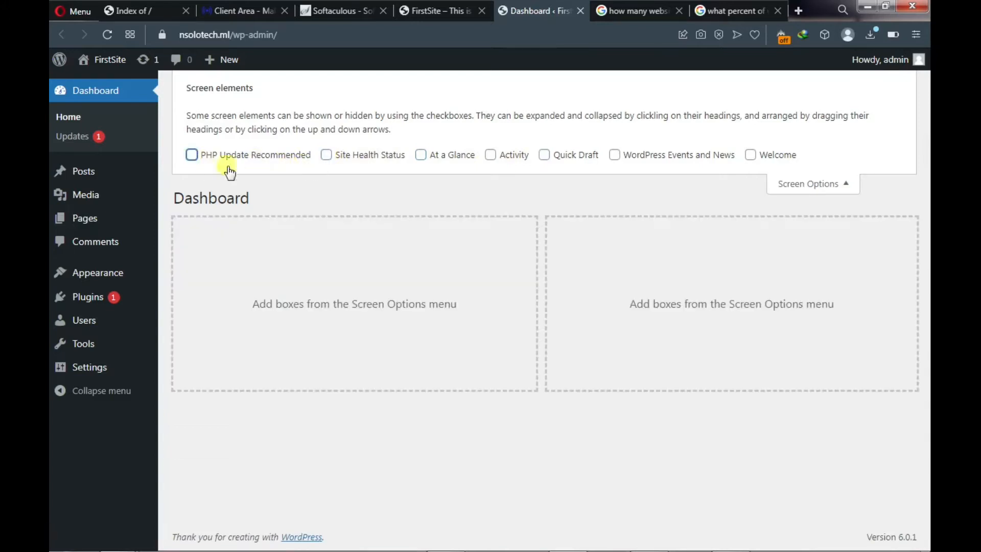
{"action": "left_click", "coordinate": [834, 189]}
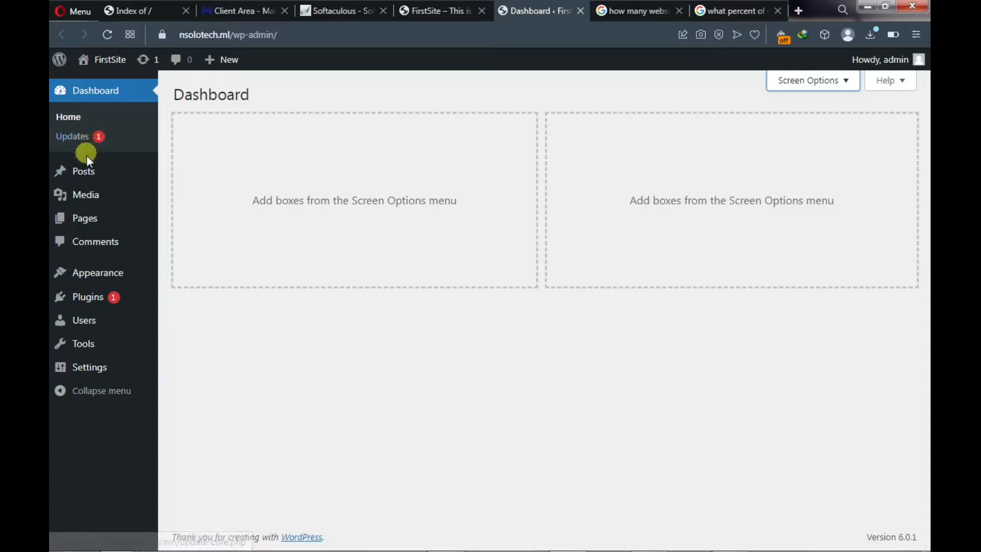
{"action": "mouse_move", "coordinate": [90, 176]}
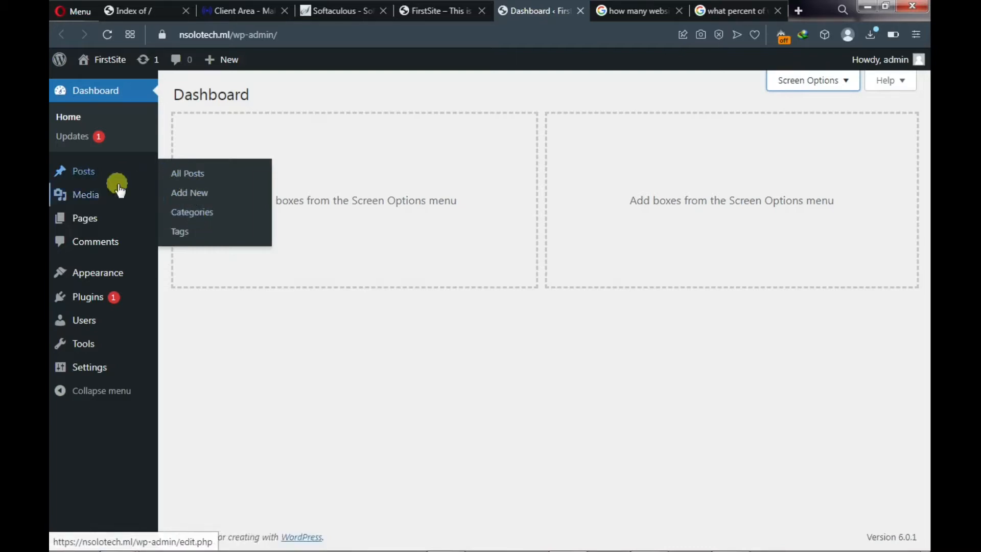
{"action": "mouse_move", "coordinate": [96, 194]}
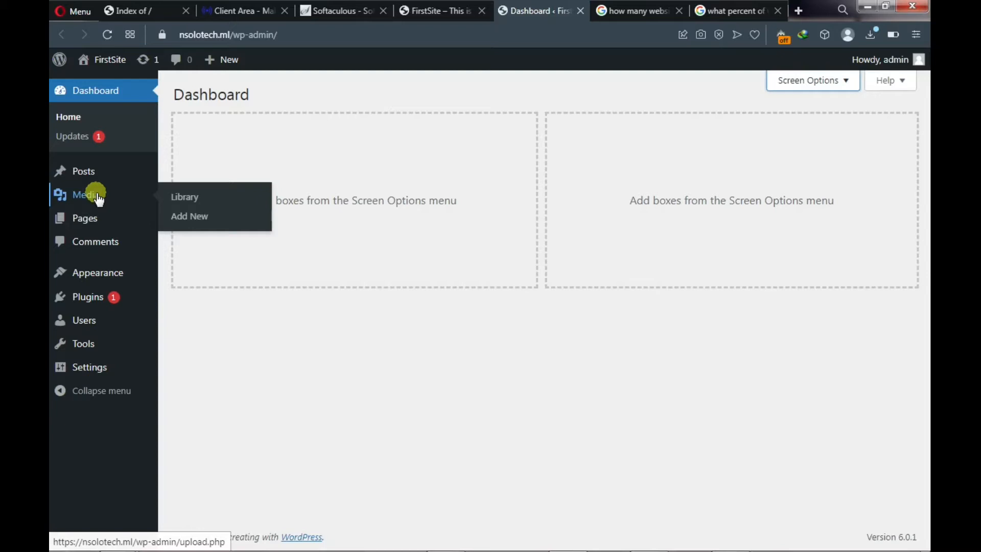
{"action": "mouse_move", "coordinate": [92, 223]}
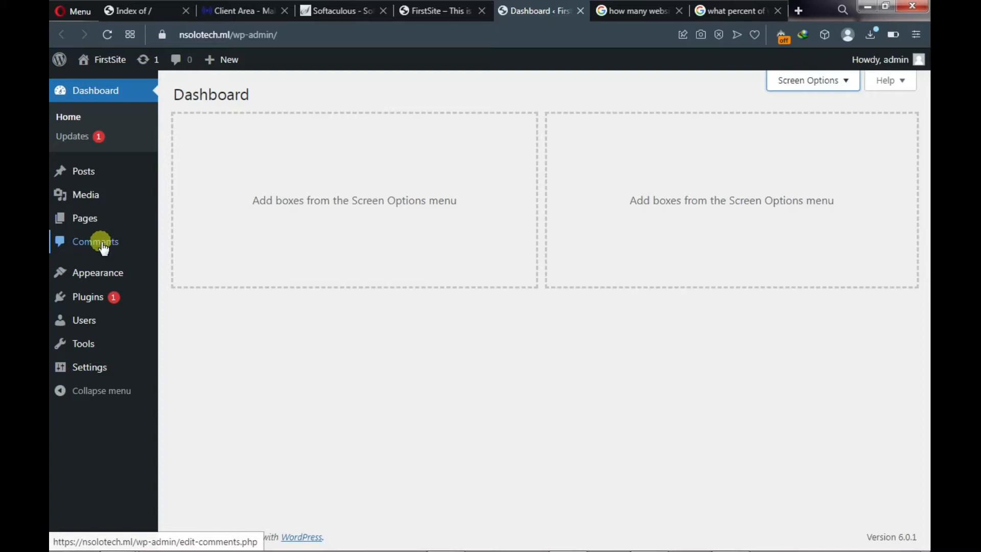
{"action": "mouse_move", "coordinate": [104, 284]}
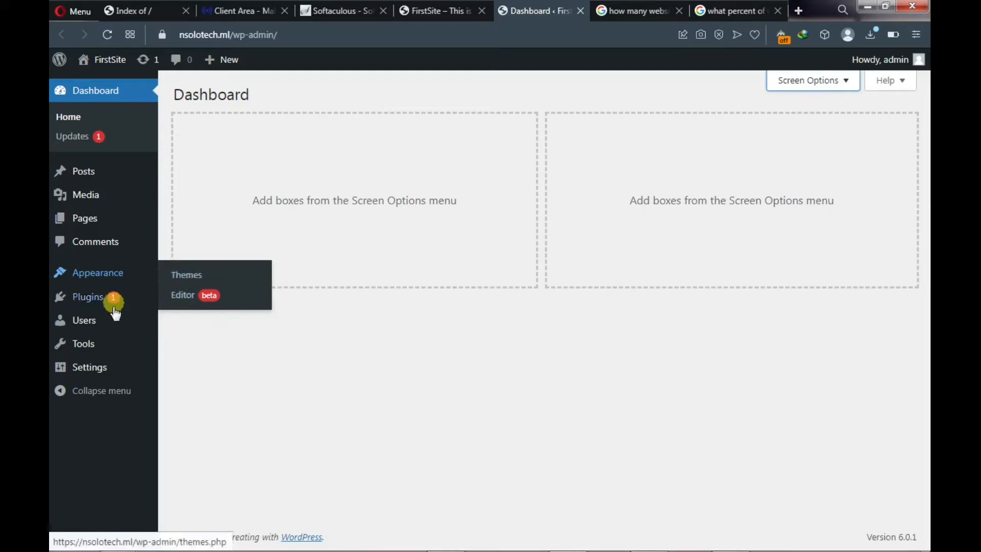
{"action": "mouse_move", "coordinate": [95, 301]}
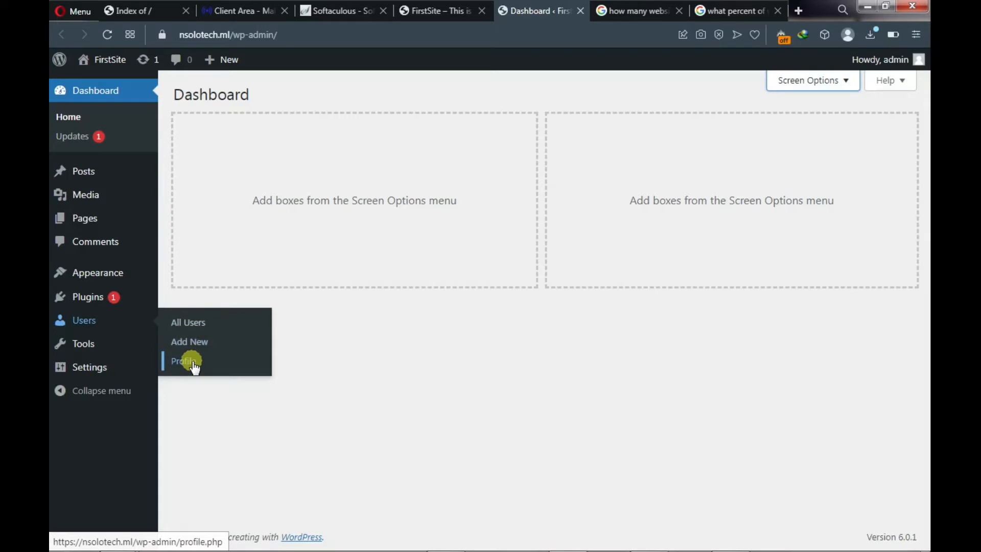
{"action": "mouse_move", "coordinate": [77, 351]}
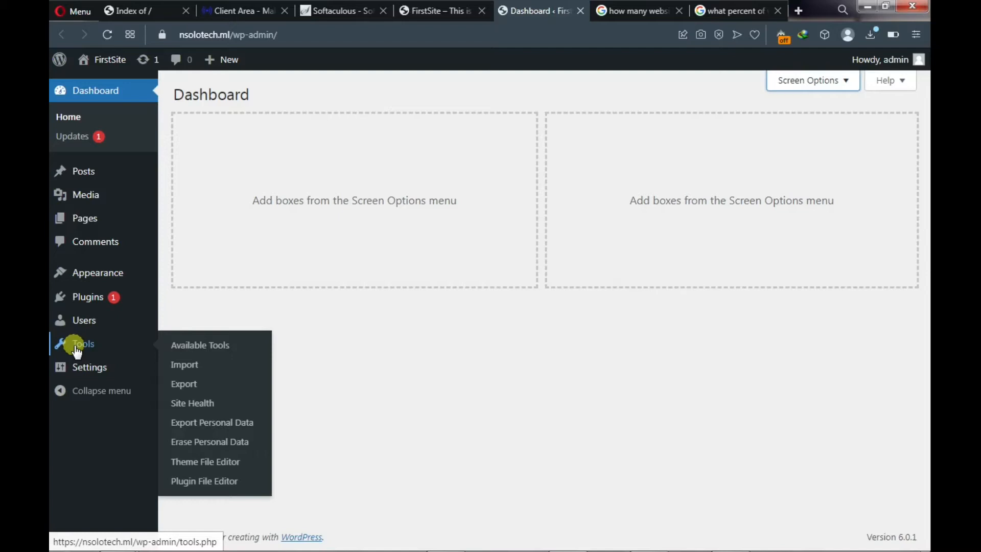
{"action": "mouse_move", "coordinate": [88, 372]}
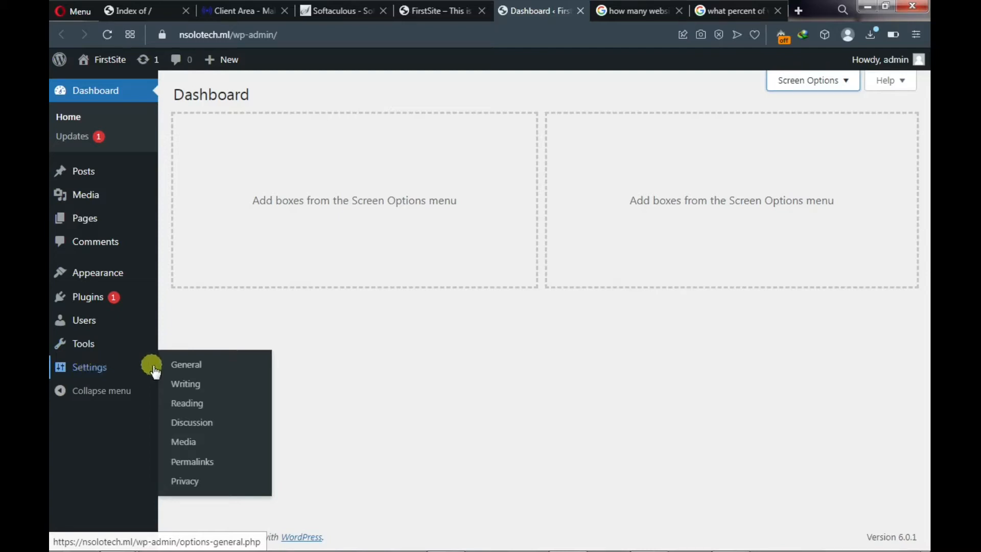
- Turn on 'Anyone can register' membership in General Settings and save the changes
{"action": "left_click", "coordinate": [179, 366]}
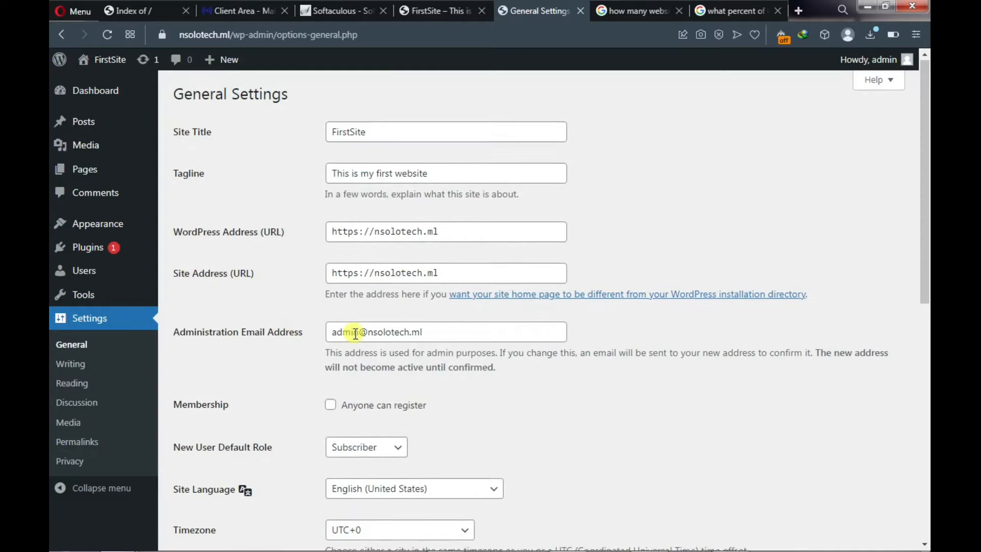
{"action": "scroll", "coordinate": [352, 335], "scroll_direction": "down", "scroll_amount": 1}
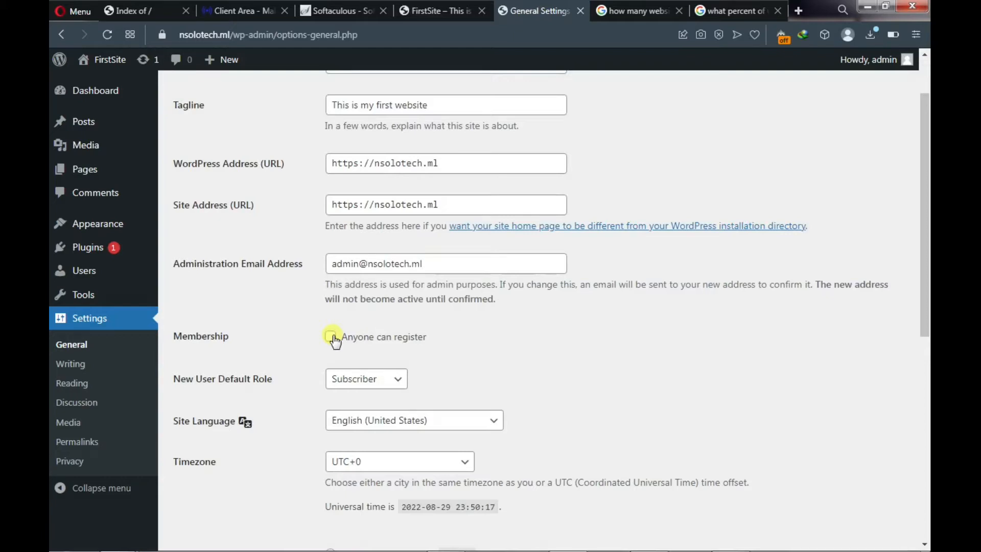
{"action": "left_click", "coordinate": [331, 339]}
{"action": "scroll", "coordinate": [331, 340], "scroll_direction": "down", "scroll_amount": 1}
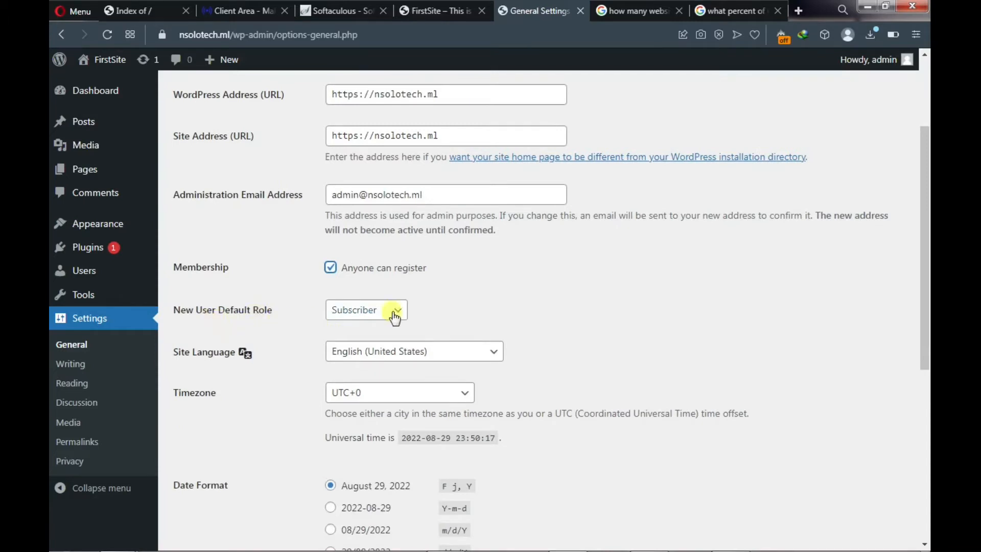
{"action": "scroll", "coordinate": [394, 314], "scroll_direction": "down", "scroll_amount": 1}
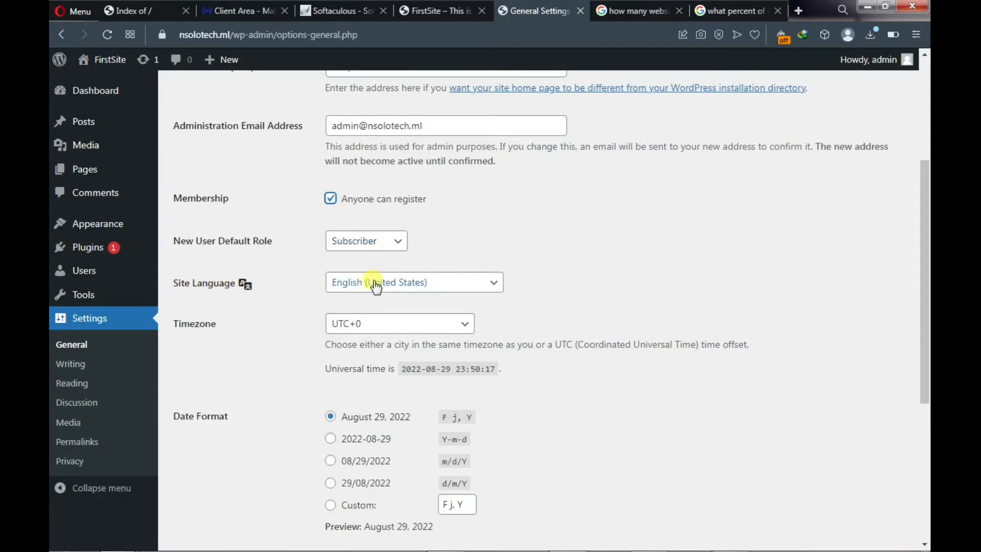
{"action": "scroll", "coordinate": [339, 323], "scroll_direction": "down", "scroll_amount": 2}
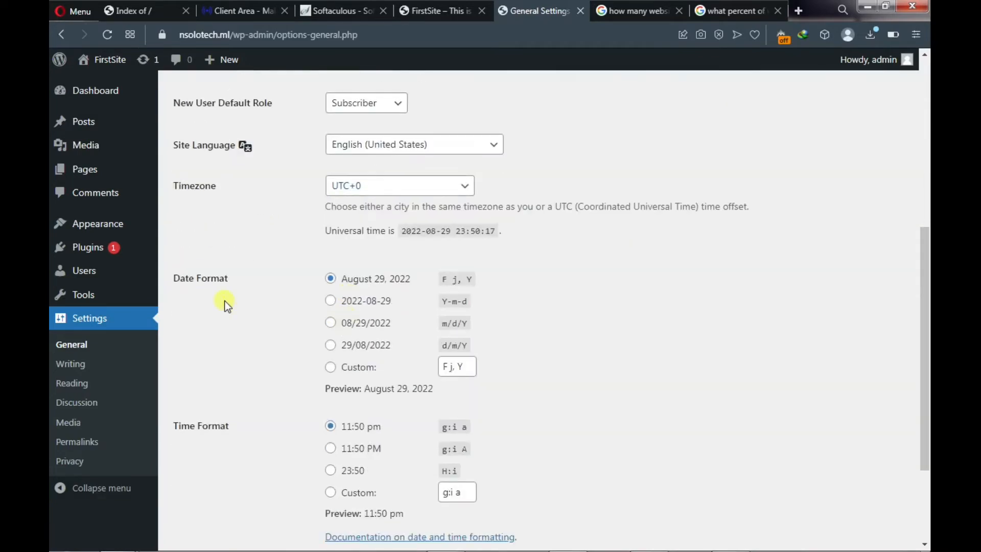
{"action": "scroll", "coordinate": [323, 297], "scroll_direction": "down", "scroll_amount": 2}
{"action": "scroll", "coordinate": [286, 304], "scroll_direction": "down", "scroll_amount": 1}
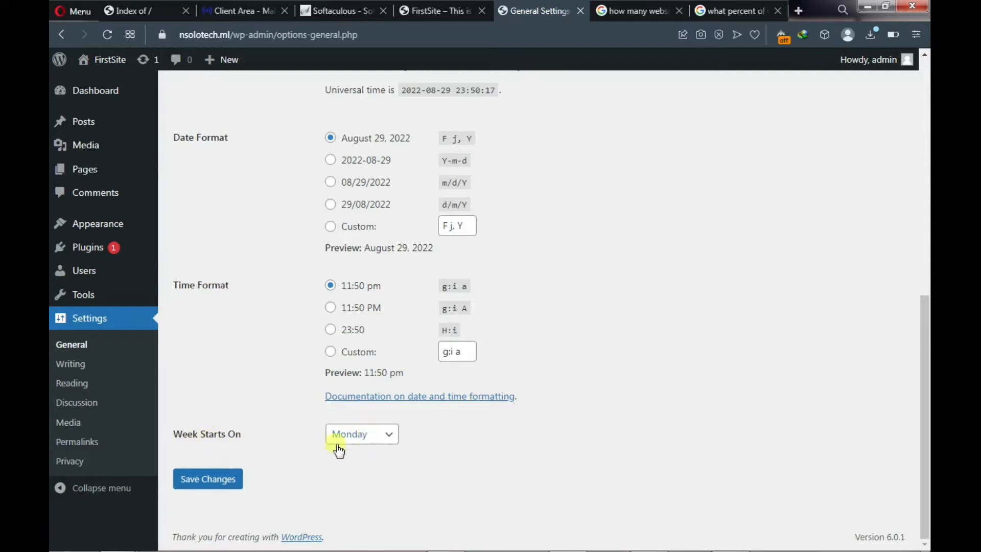
{"action": "left_click", "coordinate": [218, 482]}
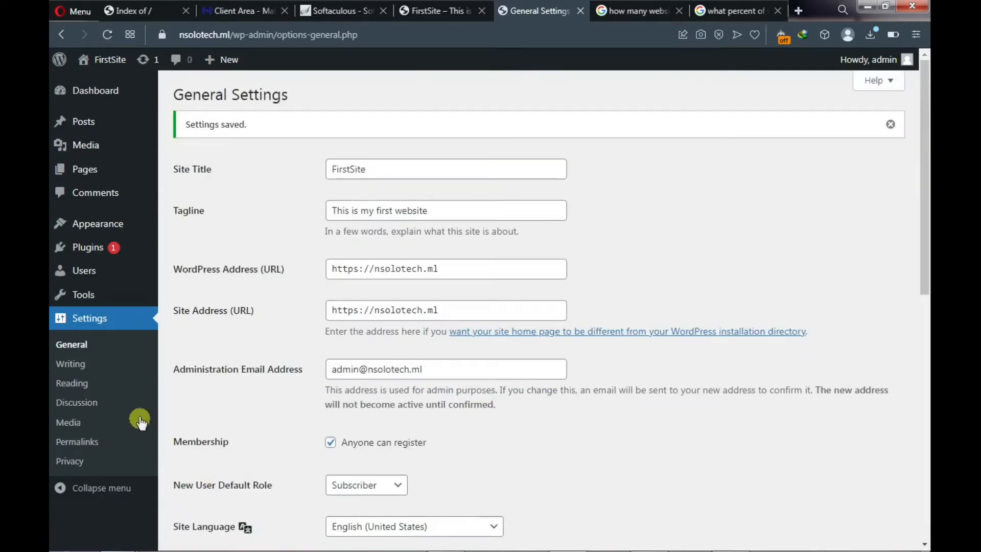
{"action": "left_click", "coordinate": [72, 384]}
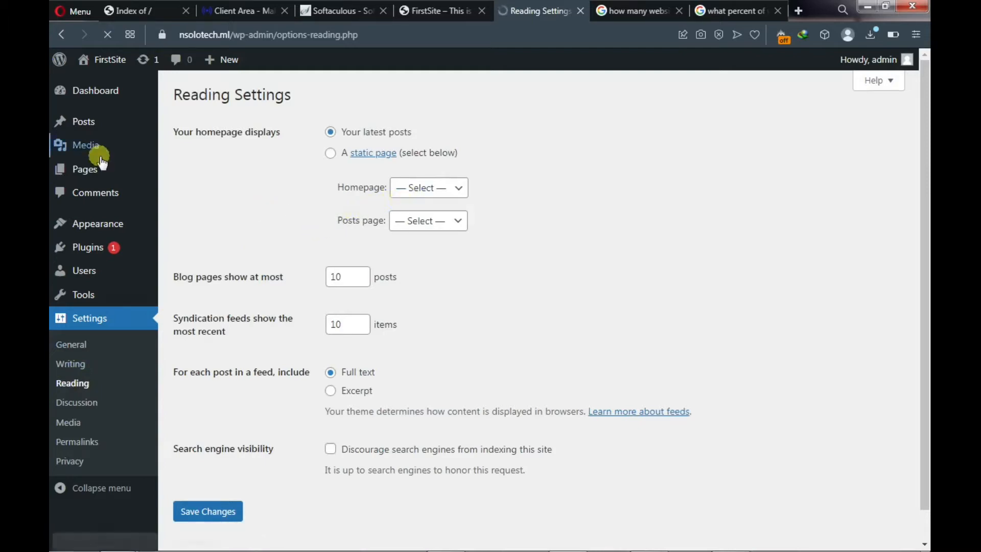
- Set the homepage to display a static page and review the available homepage choices
{"action": "left_click", "coordinate": [458, 189]}
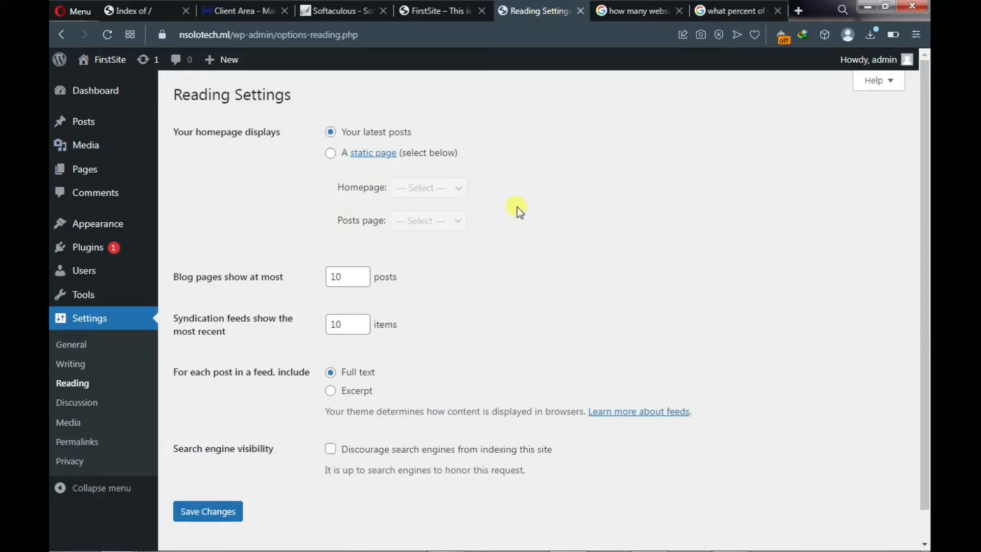
{"action": "left_click", "coordinate": [331, 154]}
{"action": "left_click", "coordinate": [422, 189]}
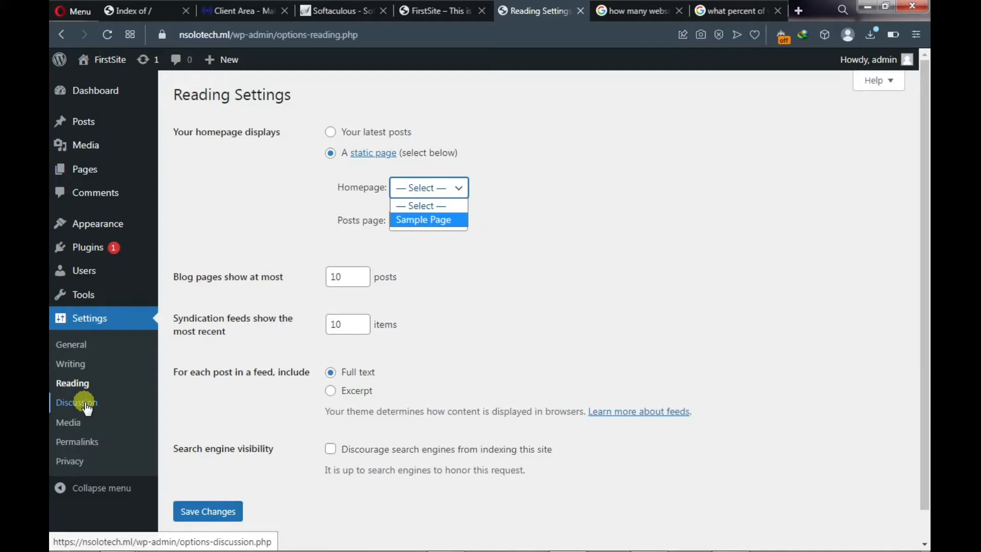
{"action": "left_click", "coordinate": [83, 444]}
{"action": "left_click", "coordinate": [82, 444]}
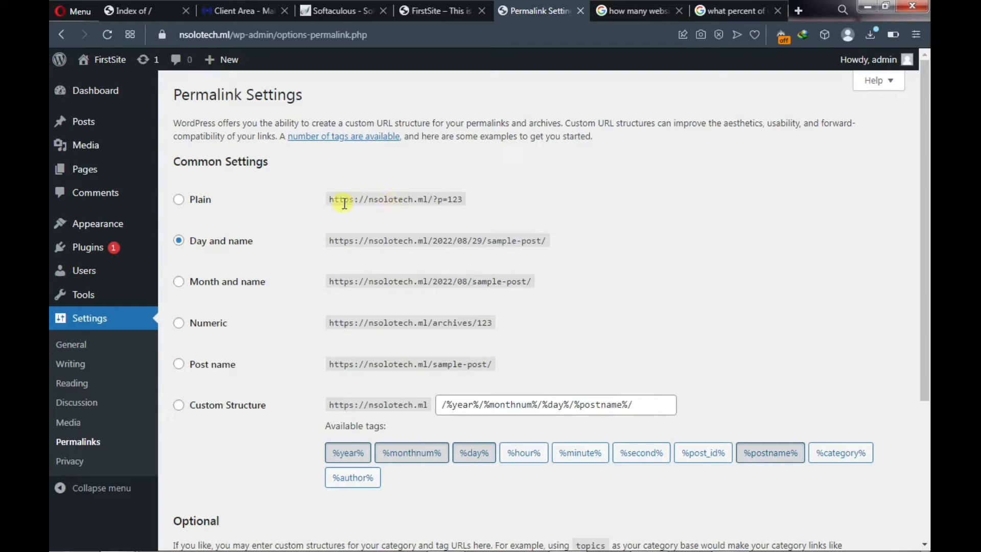
- Compare Plain, Day and name, and Month and name permalinks, then save the Post name structure
{"action": "left_click", "coordinate": [179, 199]}
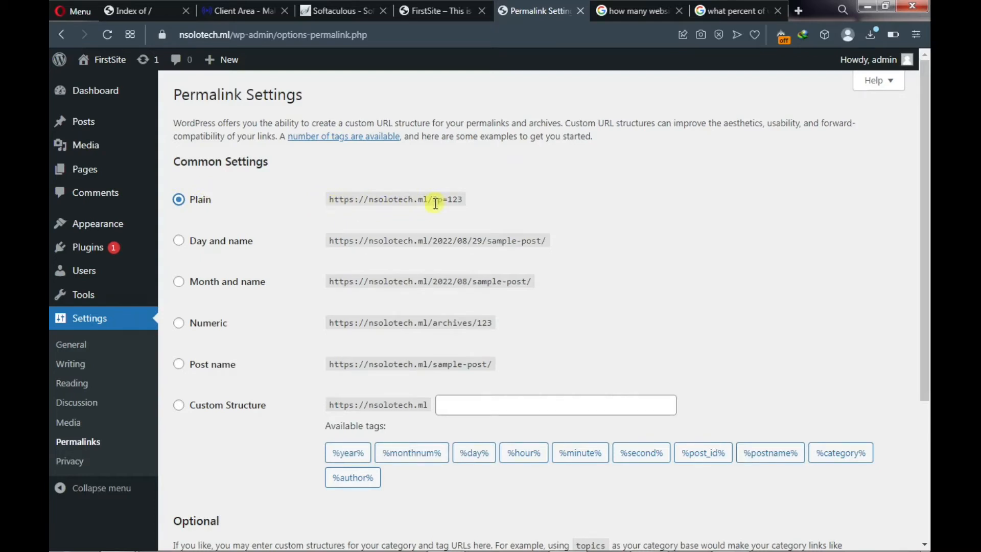
{"action": "left_click_drag", "start_coordinate": [434, 199], "coordinate": [479, 209]}
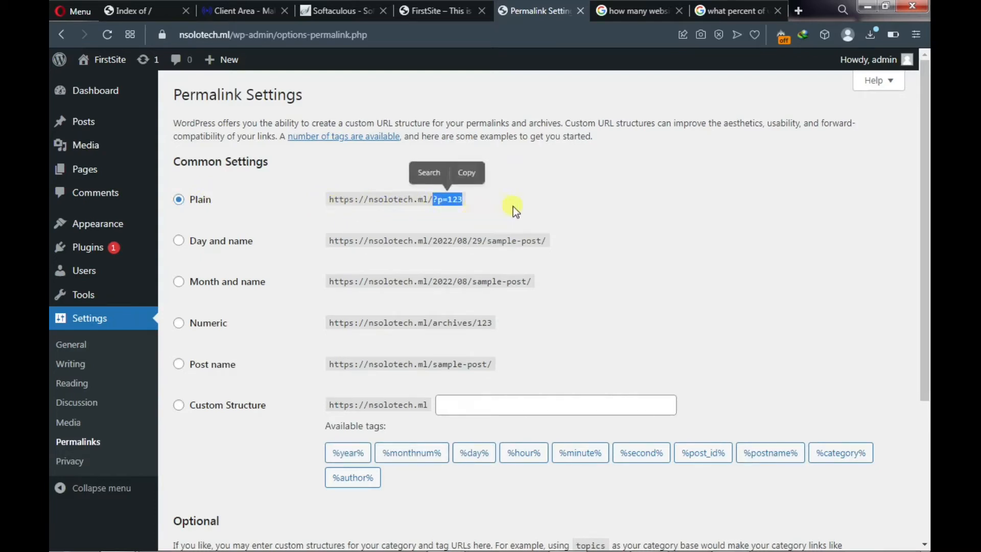
{"action": "left_click", "coordinate": [513, 207]}
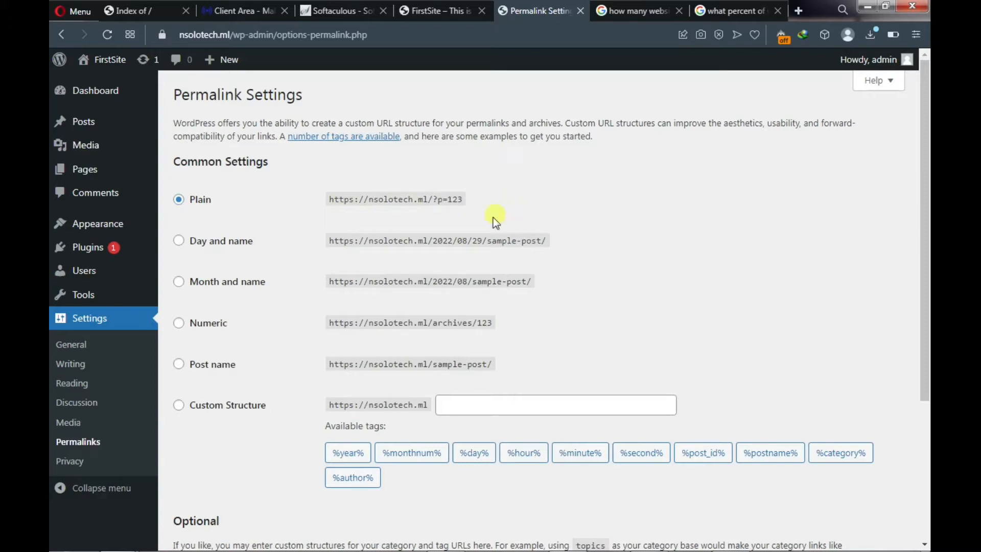
{"action": "left_click", "coordinate": [213, 248]}
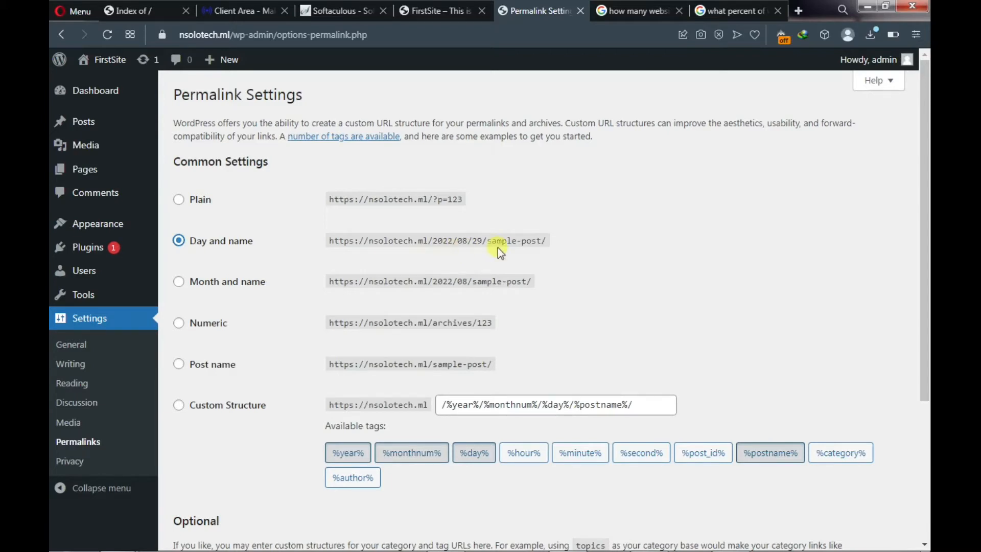
{"action": "left_click", "coordinate": [193, 291]}
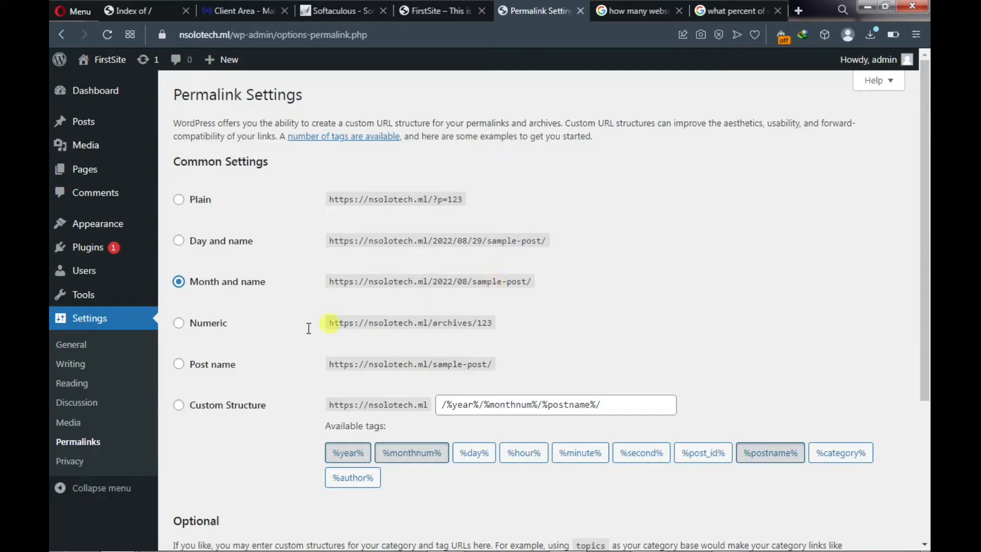
{"action": "left_click", "coordinate": [193, 366]}
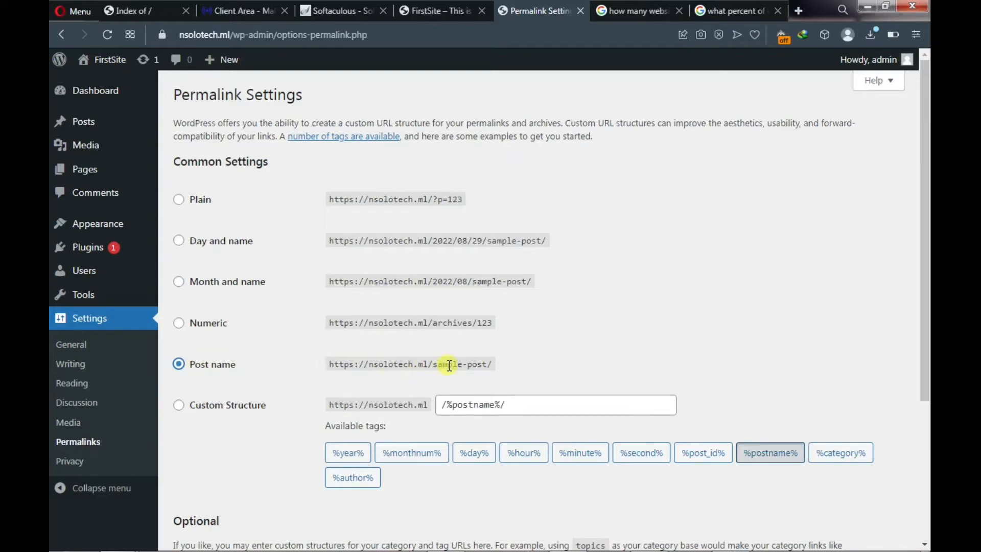
{"action": "scroll", "coordinate": [221, 374], "scroll_direction": "down", "scroll_amount": 1}
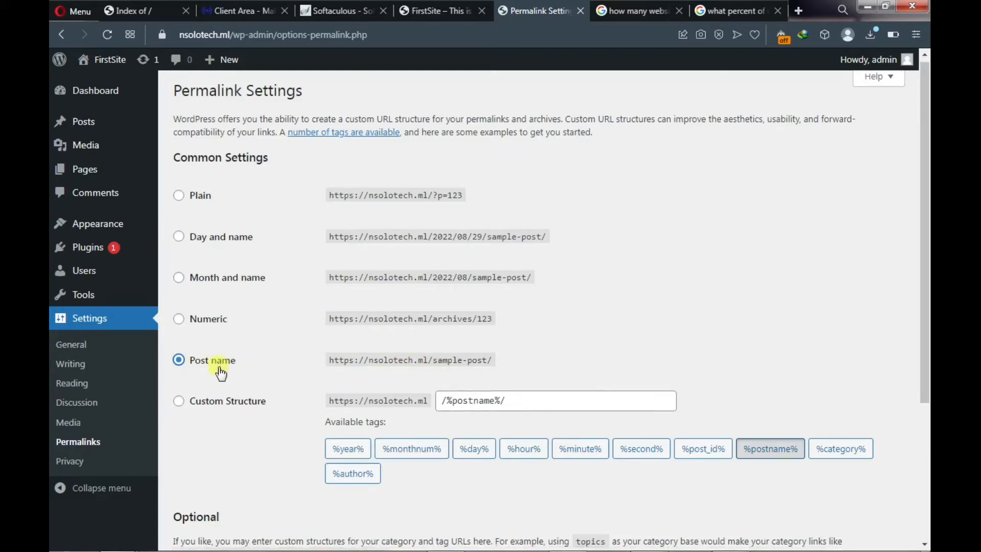
{"action": "scroll", "coordinate": [221, 373], "scroll_direction": "down", "scroll_amount": 4}
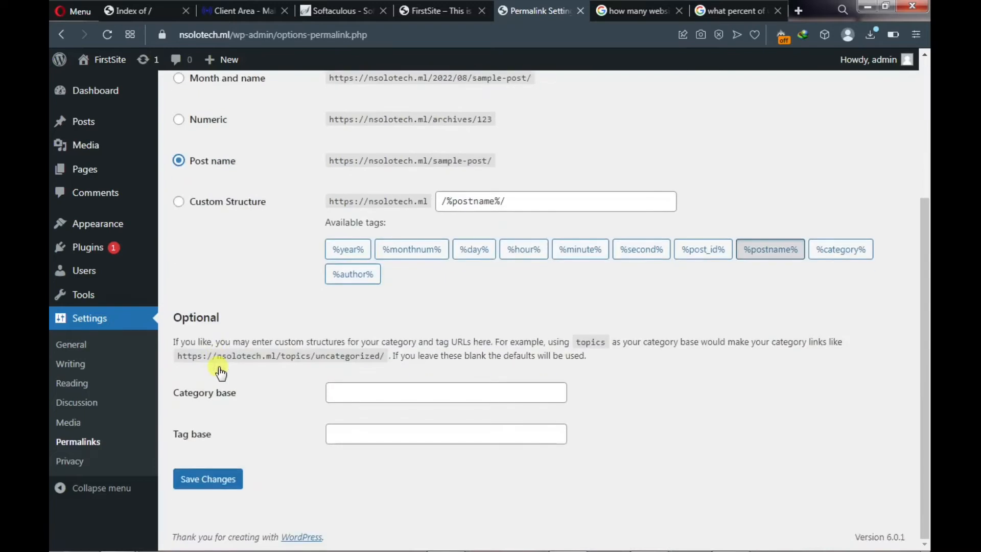
{"action": "left_click", "coordinate": [206, 480]}
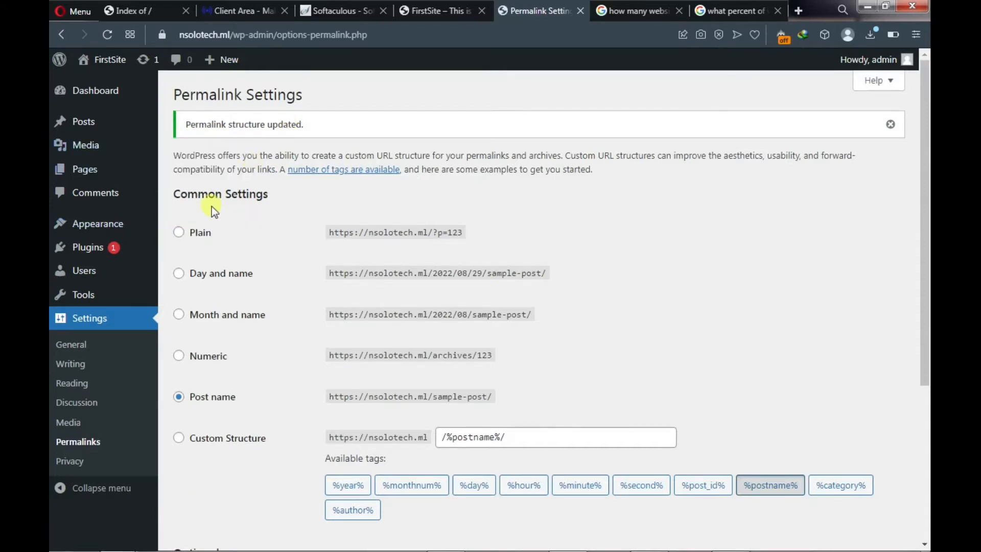
{"action": "scroll", "coordinate": [170, 262], "scroll_direction": "down", "scroll_amount": 3}
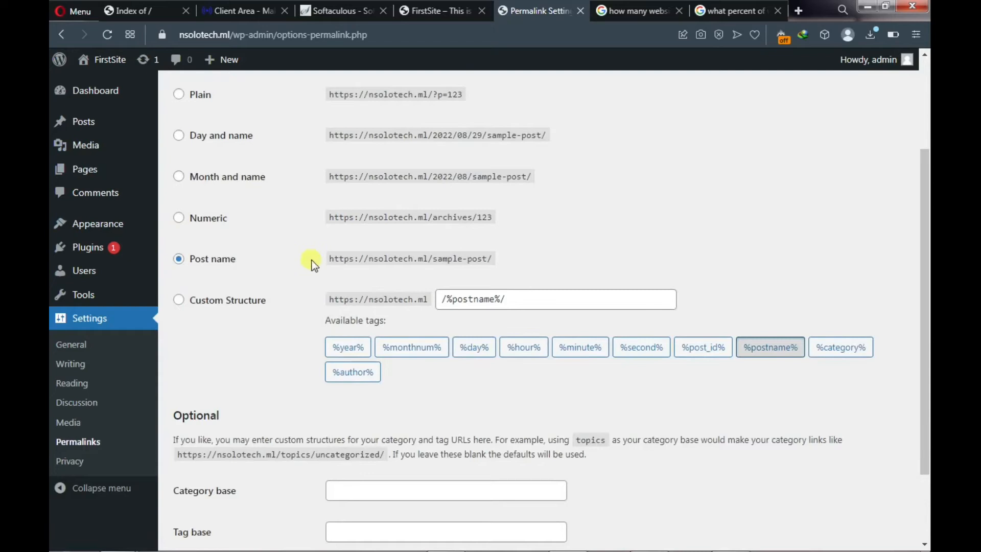
{"action": "scroll", "coordinate": [312, 257], "scroll_direction": "up", "scroll_amount": 3}
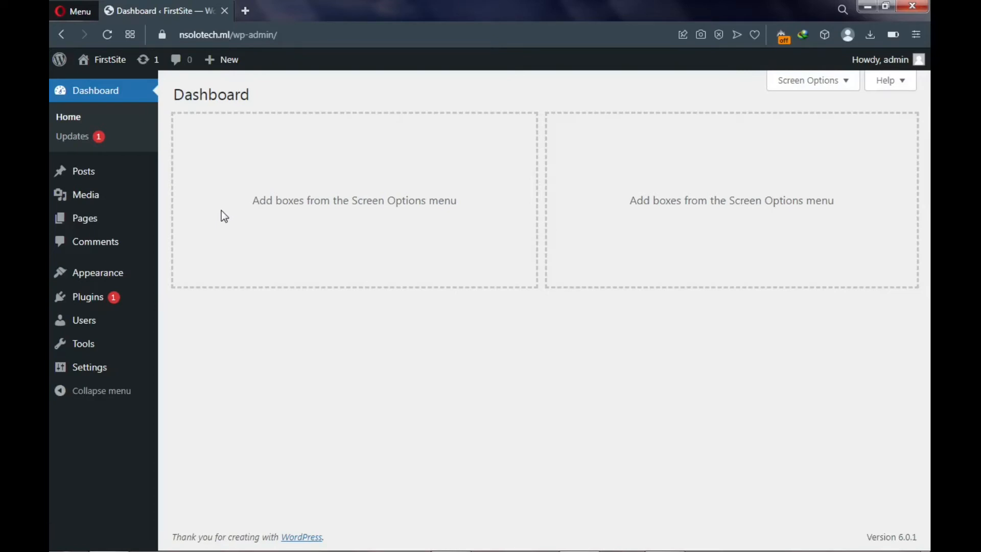
- Delete the Twenty Twenty theme from the installed themes
{"action": "mouse_move", "coordinate": [120, 281]}
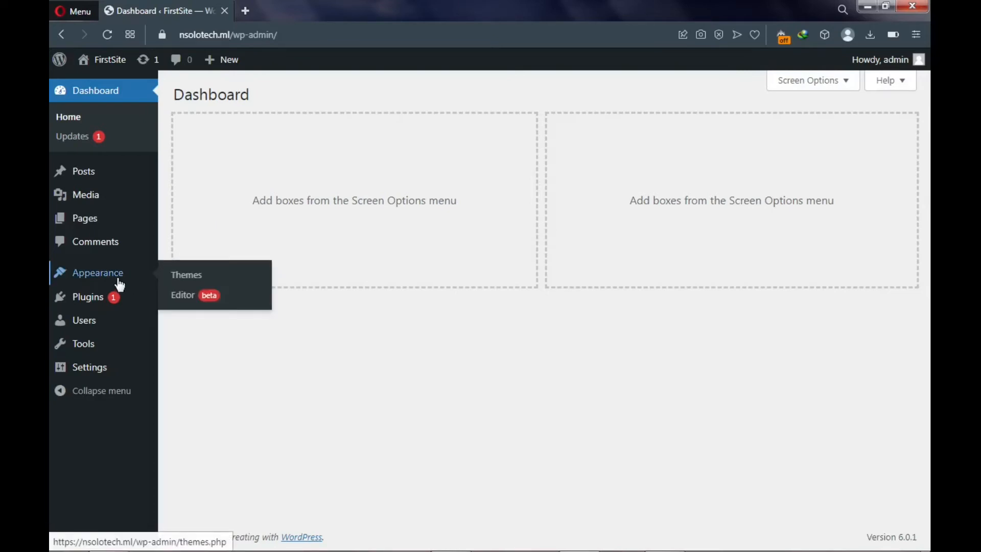
{"action": "left_click", "coordinate": [182, 282]}
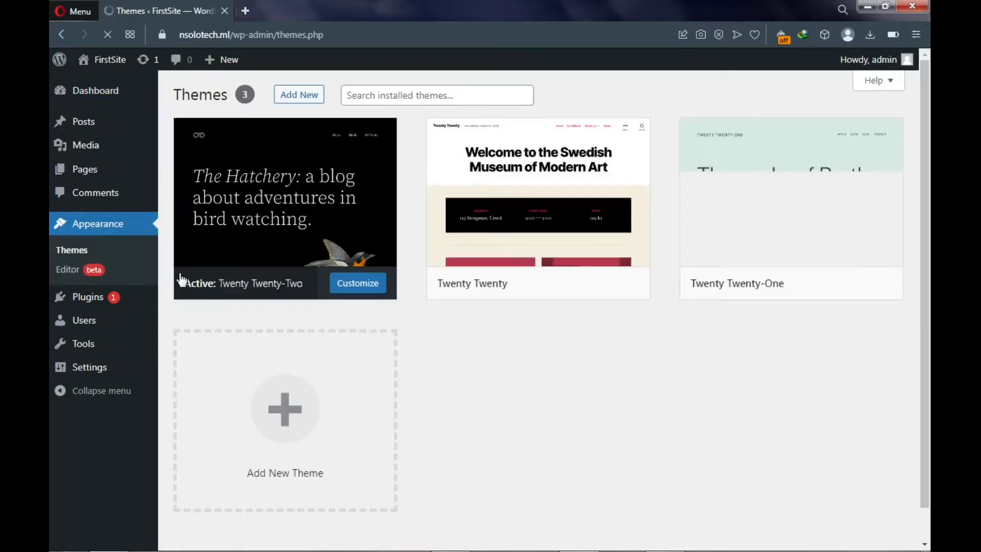
{"action": "mouse_move", "coordinate": [213, 253]}
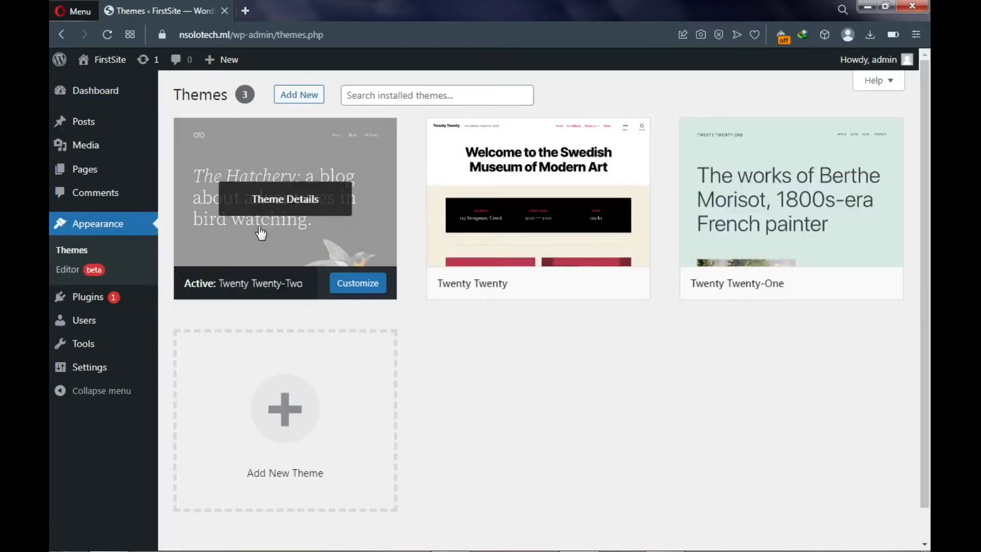
{"action": "mouse_move", "coordinate": [754, 203]}
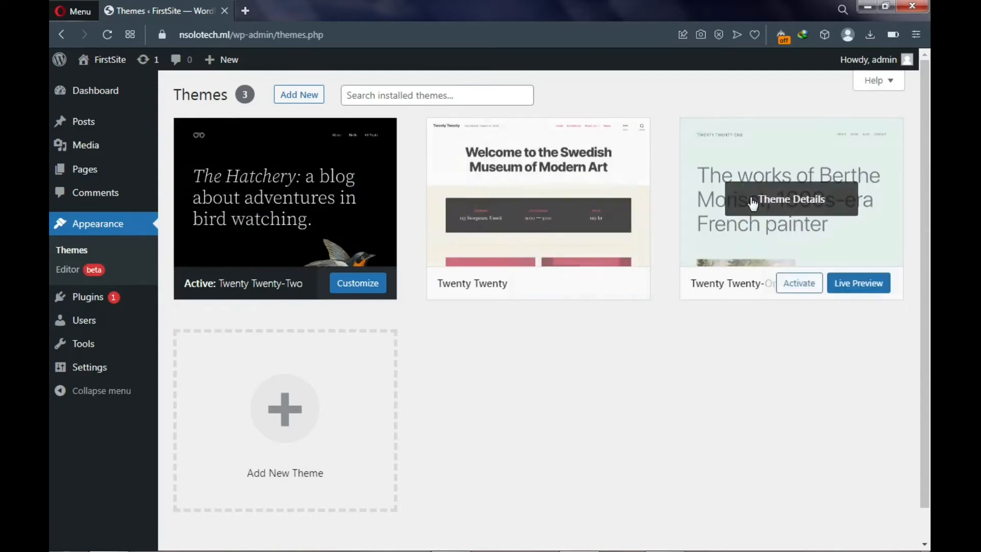
{"action": "mouse_move", "coordinate": [368, 228]}
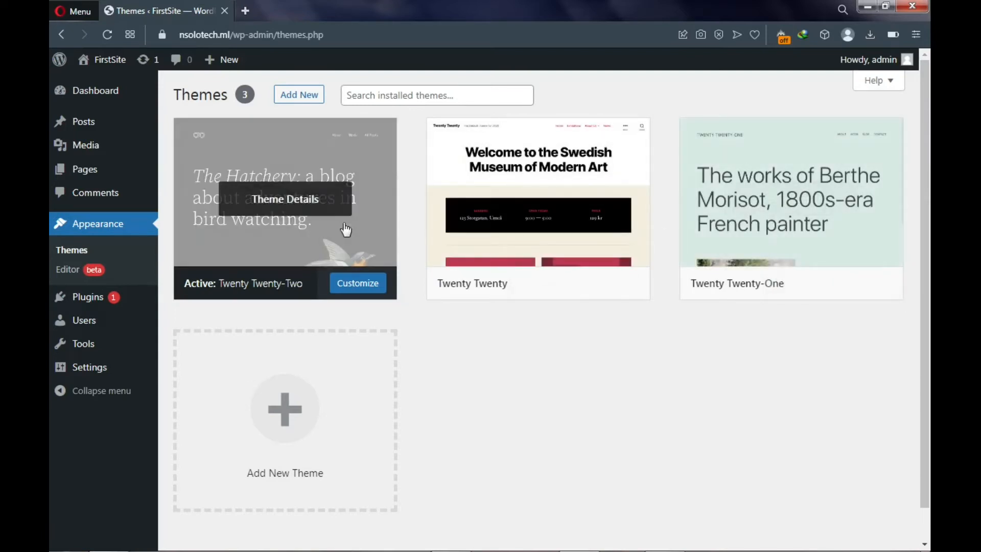
{"action": "mouse_move", "coordinate": [498, 237]}
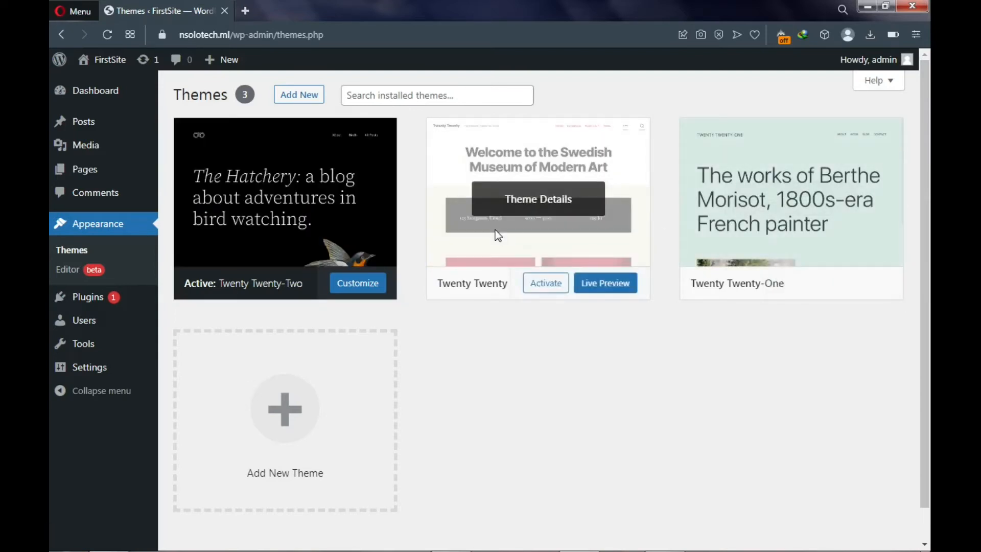
{"action": "left_click", "coordinate": [495, 231]}
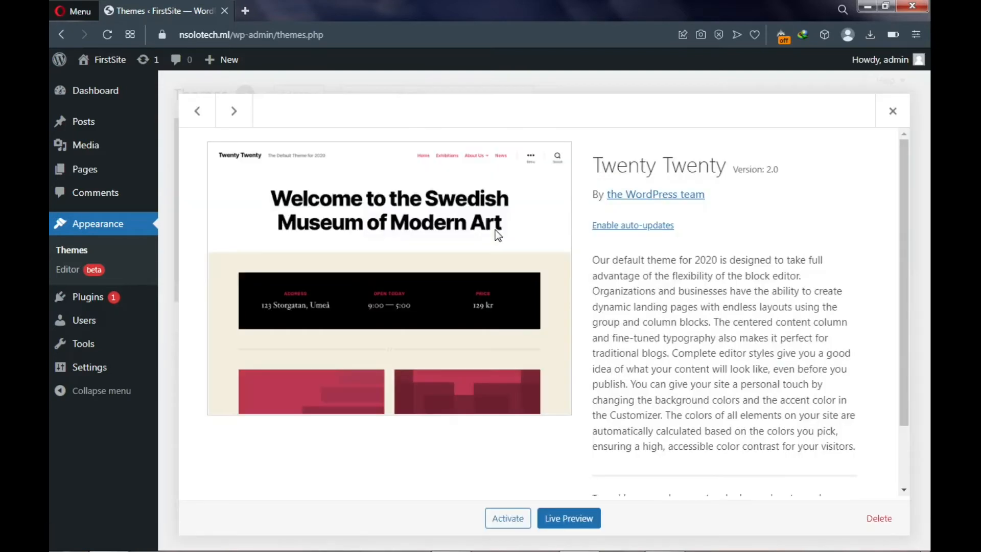
{"action": "left_click", "coordinate": [878, 519]}
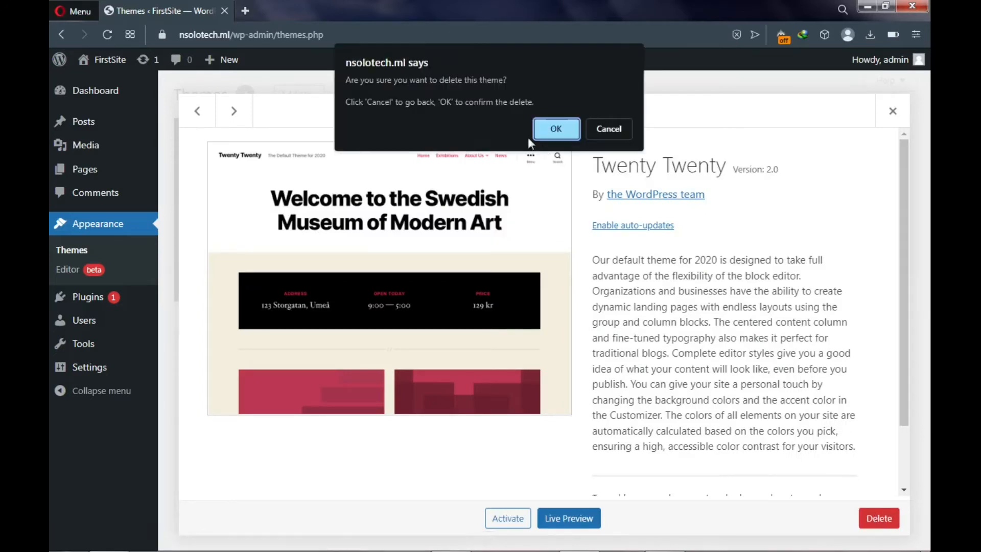
{"action": "left_click", "coordinate": [556, 134]}
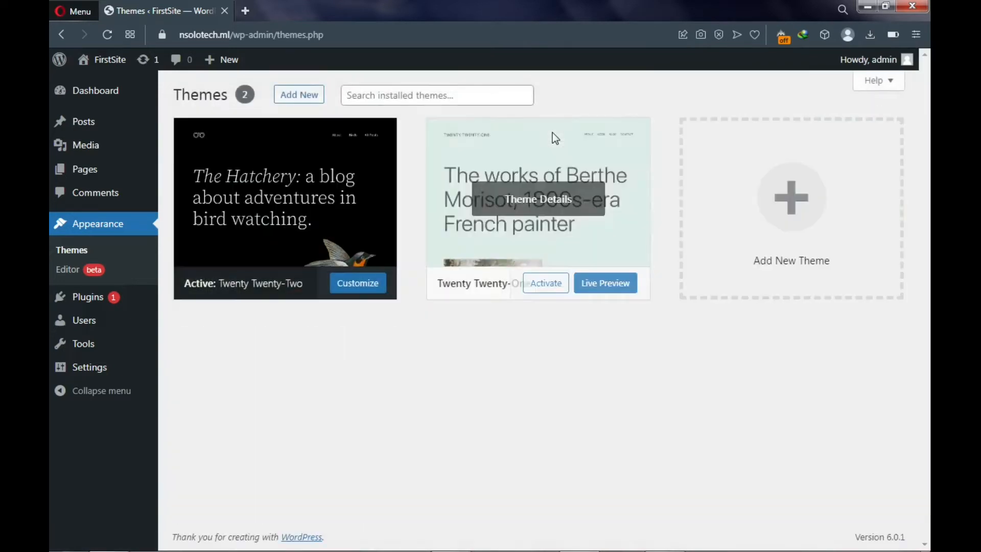
- Delete the Twenty Twenty-One theme as well
{"action": "left_click", "coordinate": [482, 264]}
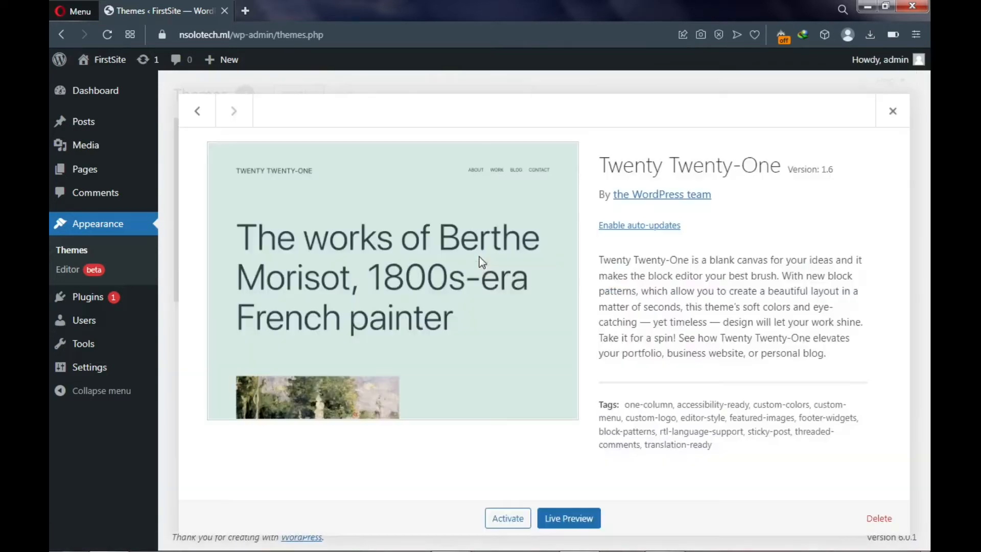
{"action": "left_click", "coordinate": [871, 522]}
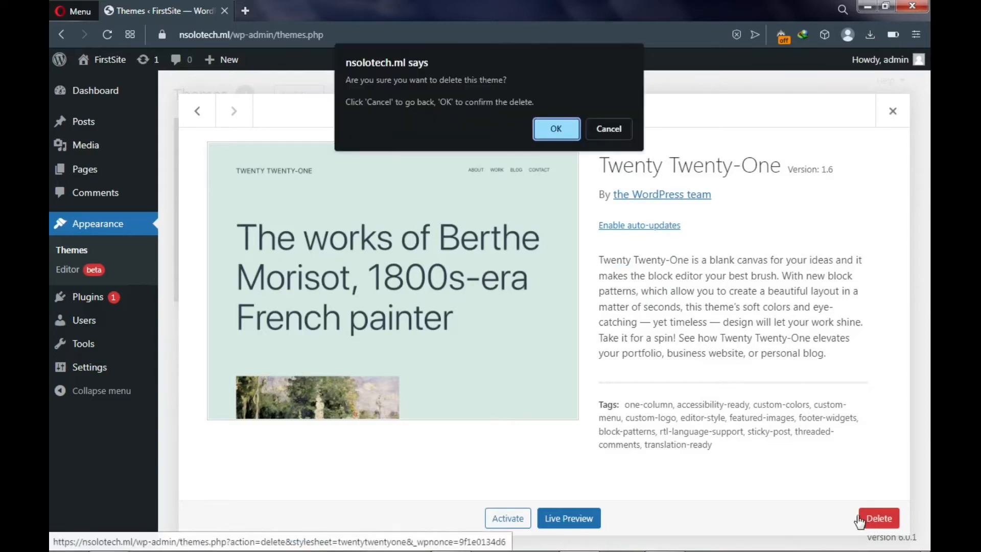
{"action": "left_click", "coordinate": [545, 131]}
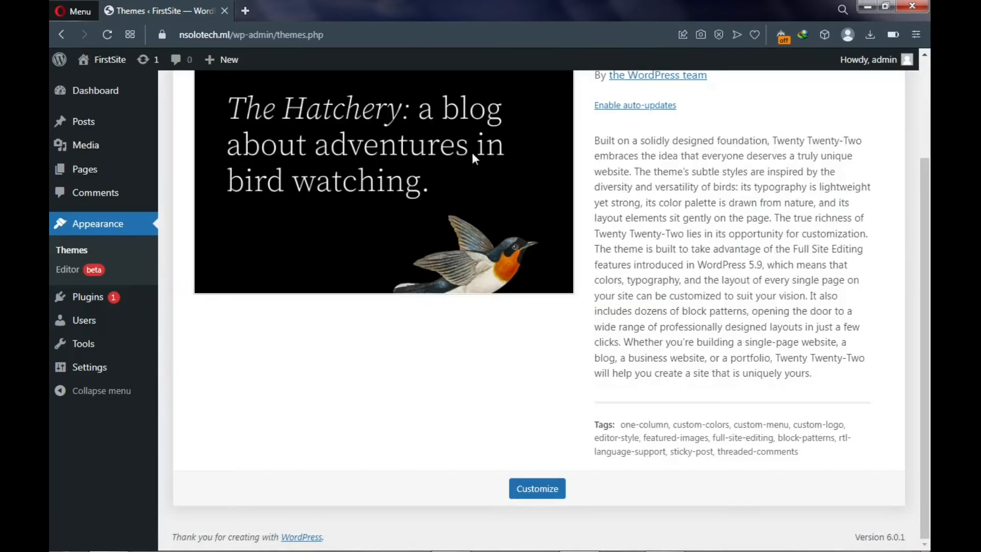
{"action": "scroll", "coordinate": [305, 159], "scroll_direction": "up", "scroll_amount": 3}
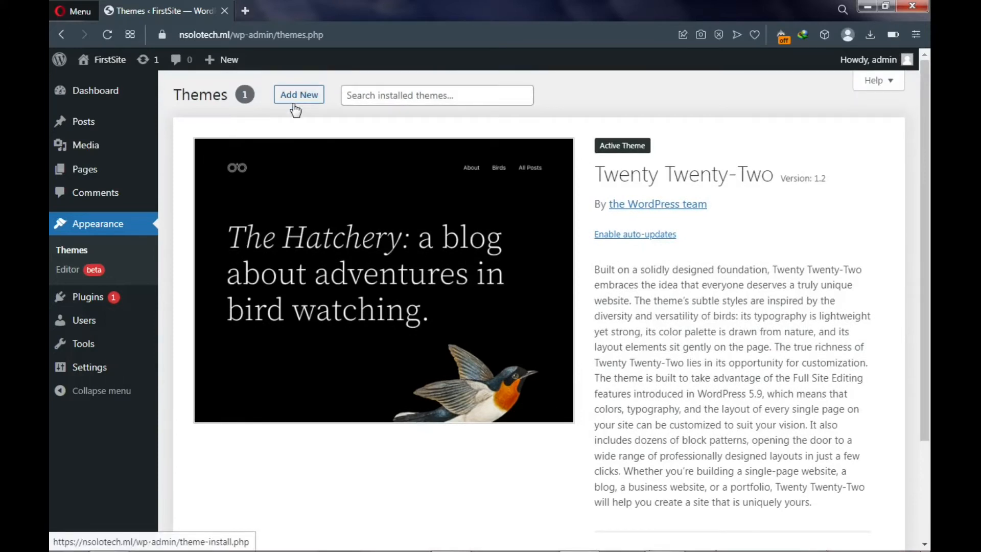
- Find Astra among the popular themes under Add New, install it, and activate it
{"action": "left_click", "coordinate": [297, 103]}
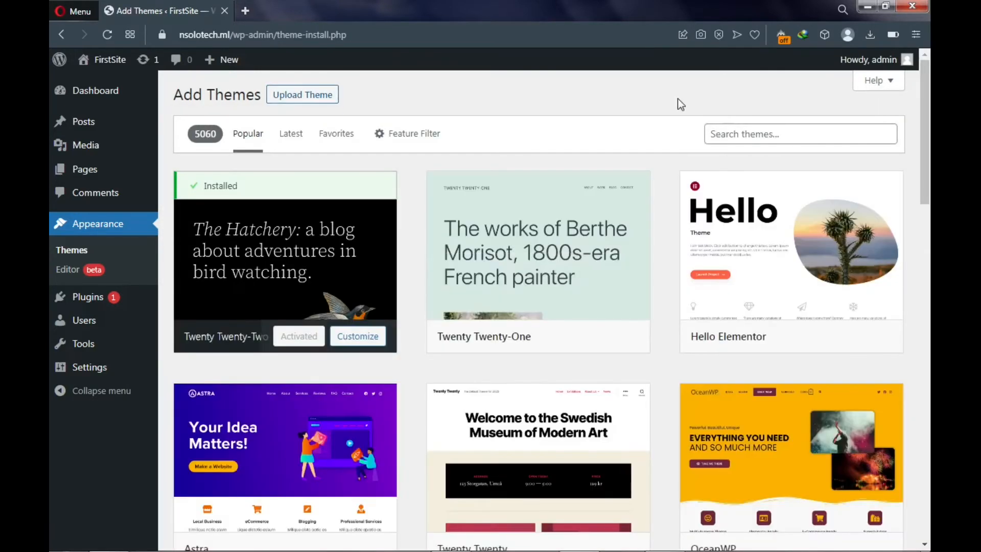
{"action": "left_click", "coordinate": [727, 134]}
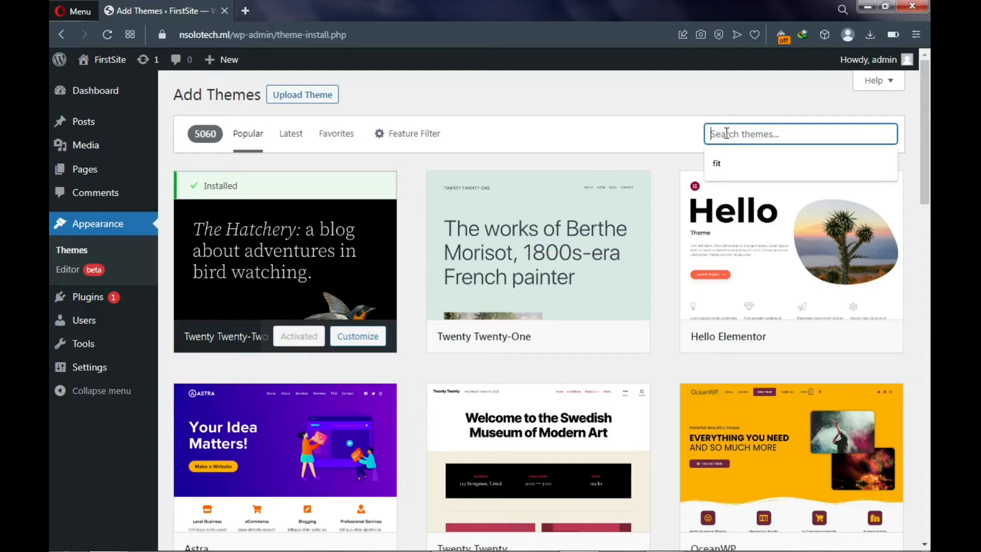
{"action": "scroll", "coordinate": [312, 215], "scroll_direction": "down", "scroll_amount": 5}
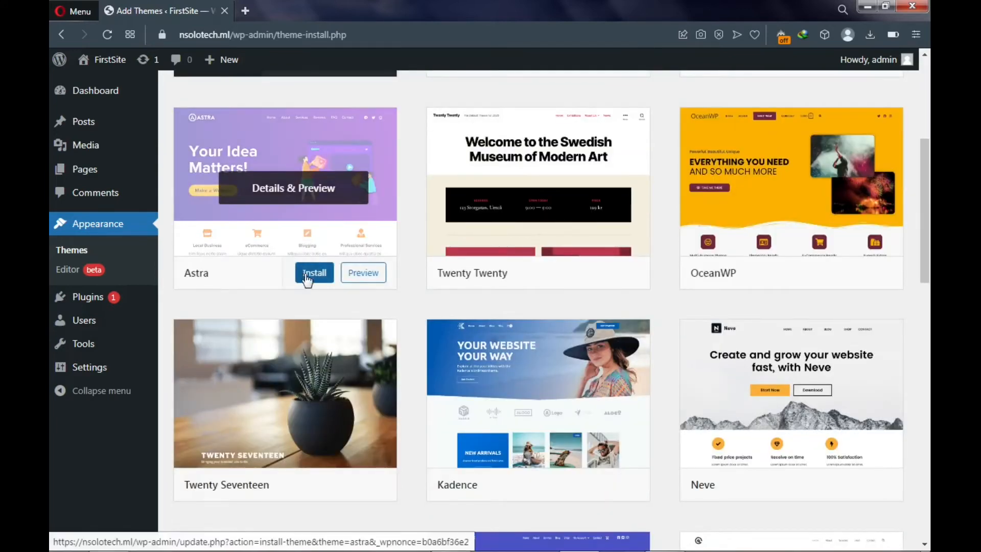
{"action": "scroll", "coordinate": [281, 254], "scroll_direction": "up", "scroll_amount": 4}
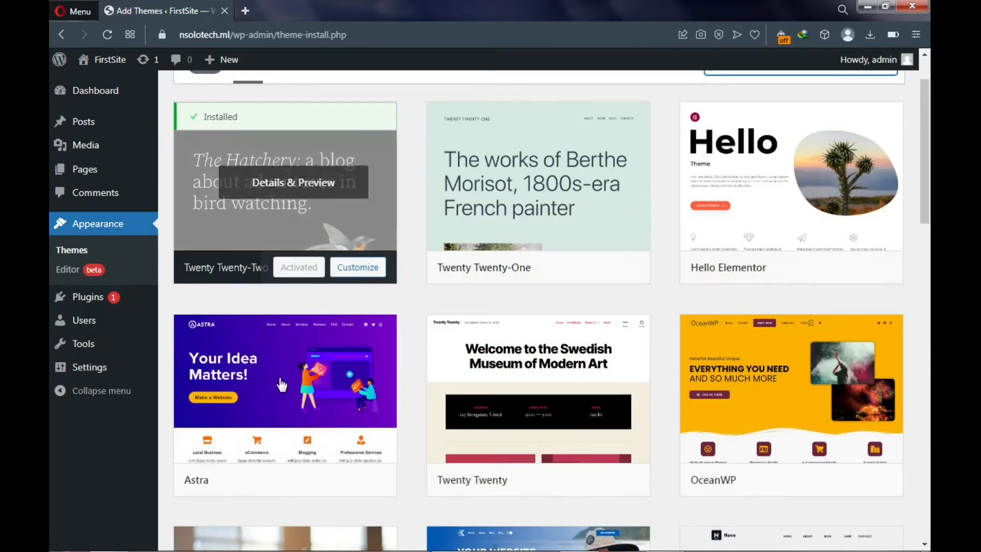
{"action": "left_click", "coordinate": [314, 479]}
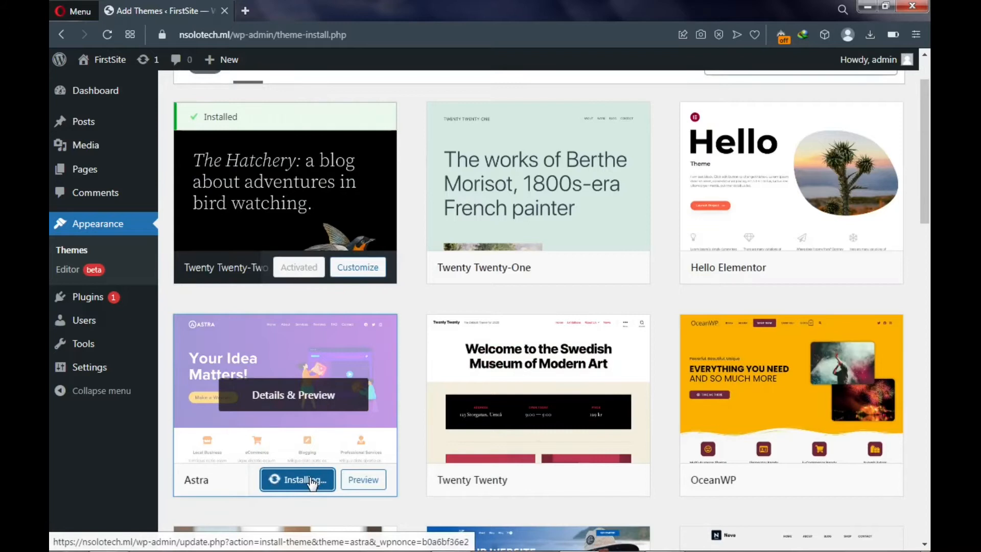
{"action": "scroll", "coordinate": [281, 353], "scroll_direction": "down", "scroll_amount": 3}
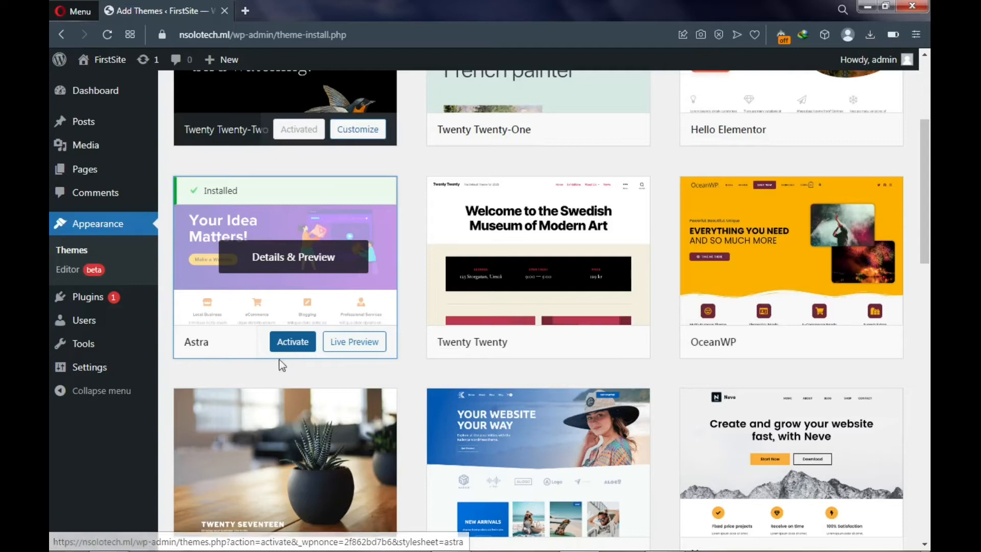
{"action": "left_click", "coordinate": [288, 349]}
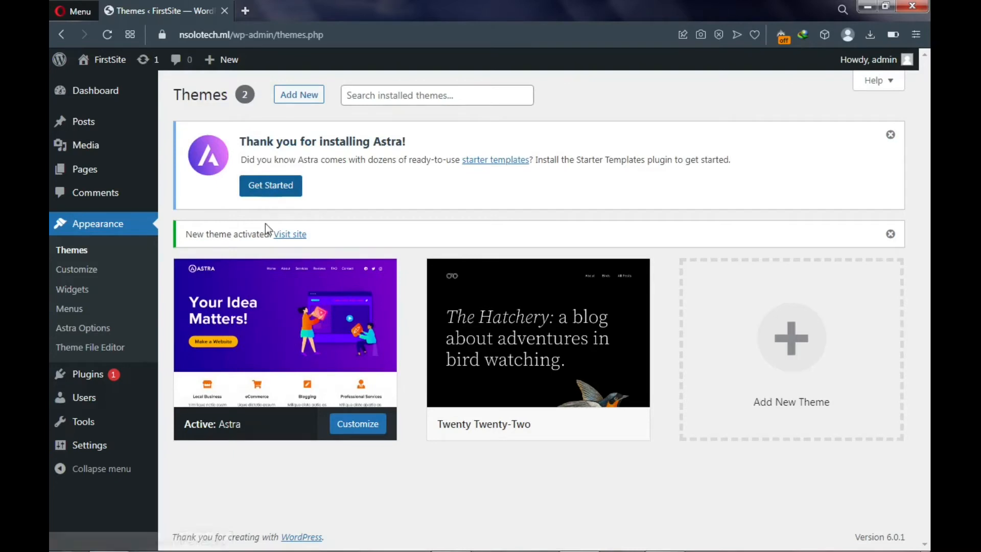
- Start Astra's Starter Templates setup, then delete the Twenty Twenty-Two theme
{"action": "left_click", "coordinate": [263, 194]}
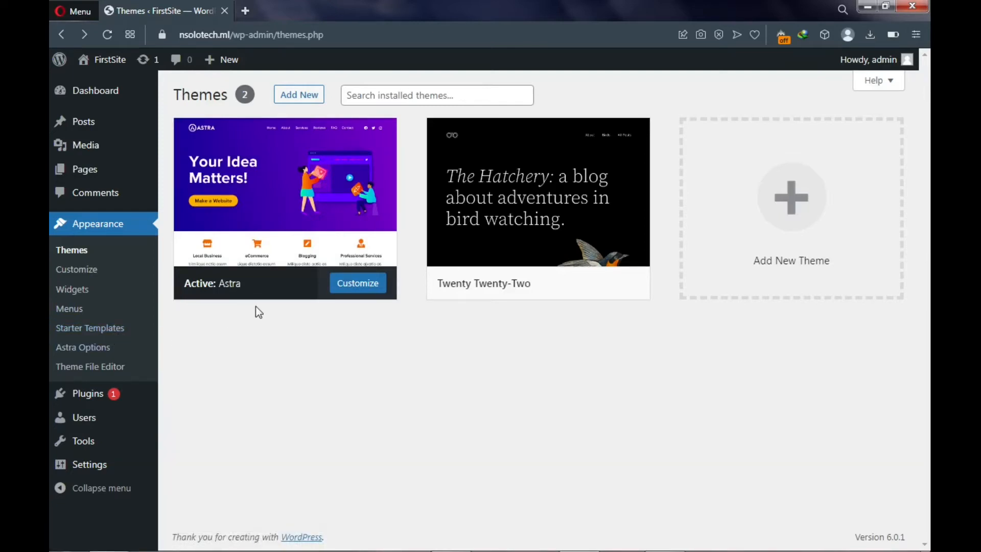
{"action": "mouse_move", "coordinate": [238, 551]}
{"action": "mouse_move", "coordinate": [484, 246]}
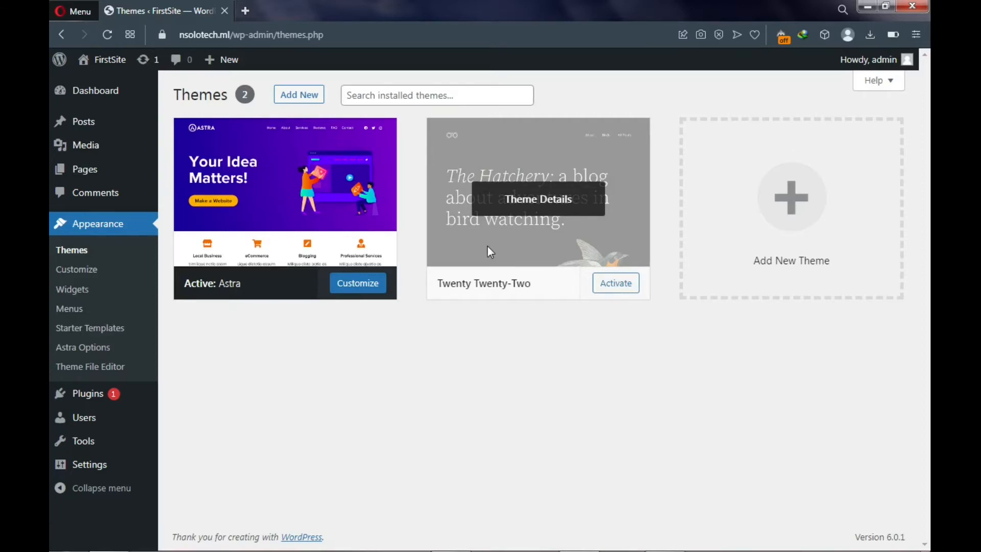
{"action": "left_click", "coordinate": [490, 249]}
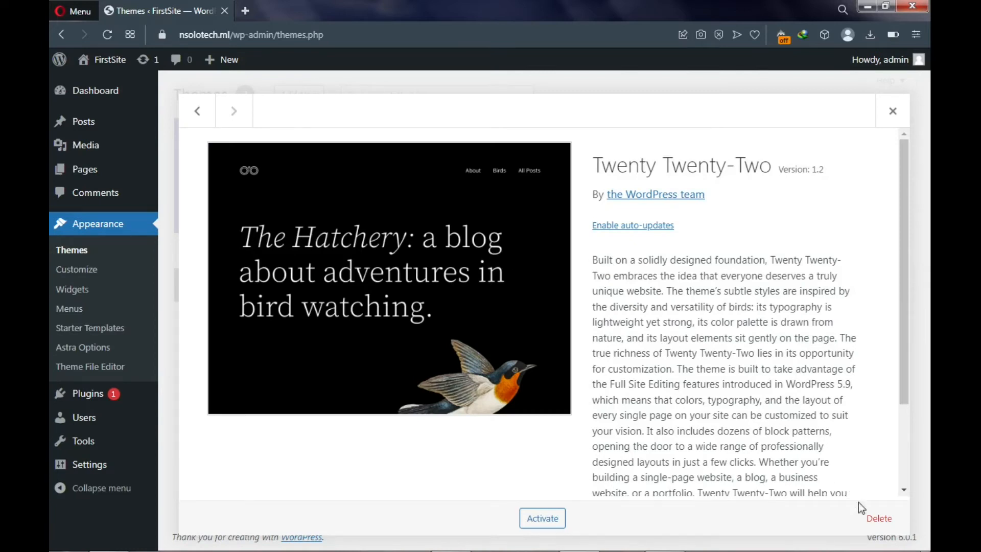
{"action": "left_click", "coordinate": [877, 523]}
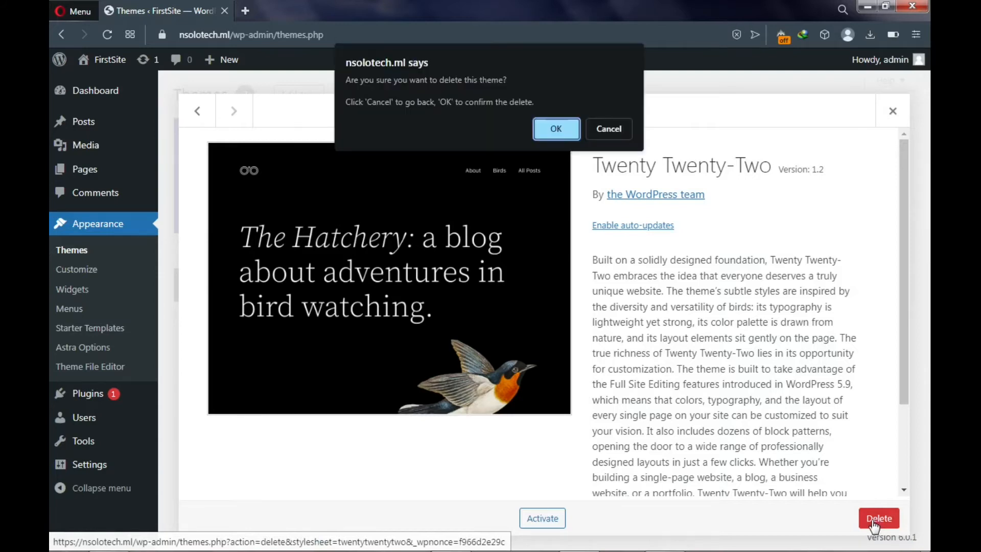
{"action": "left_click", "coordinate": [549, 128]}
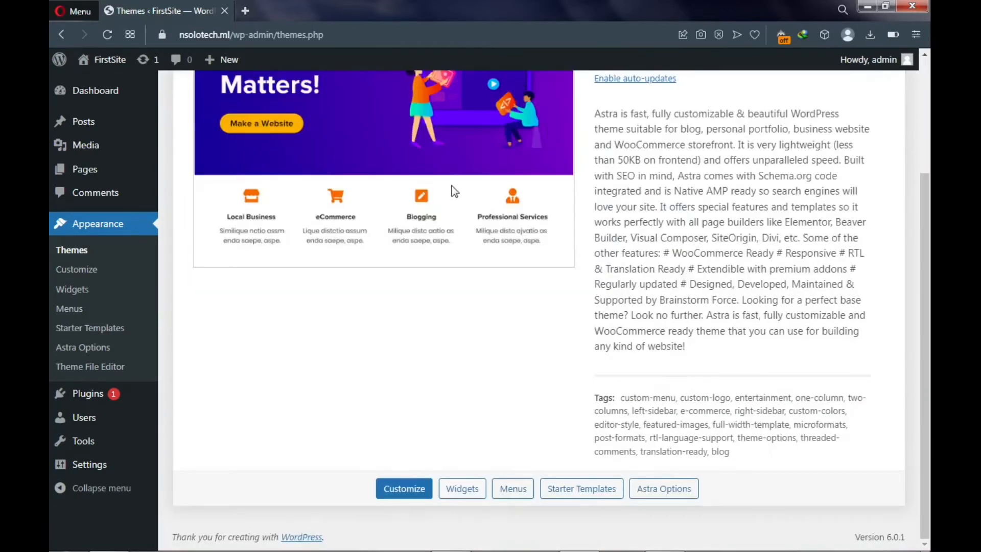
{"action": "scroll", "coordinate": [452, 186], "scroll_direction": "up", "scroll_amount": 3}
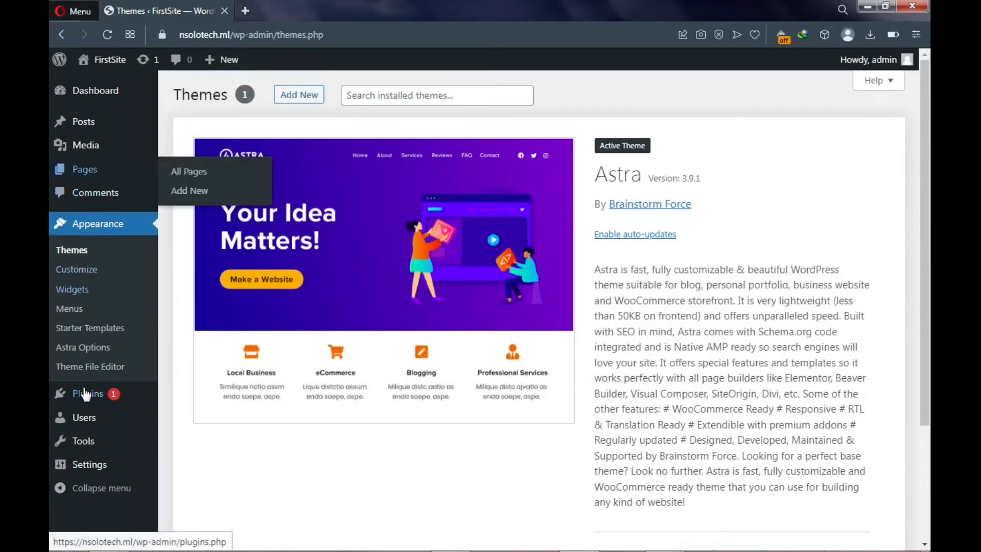
- Select every plugin except Starter Templates and bulk-delete Akismet Anti-Spam and Hello Dolly
{"action": "mouse_move", "coordinate": [86, 395]}
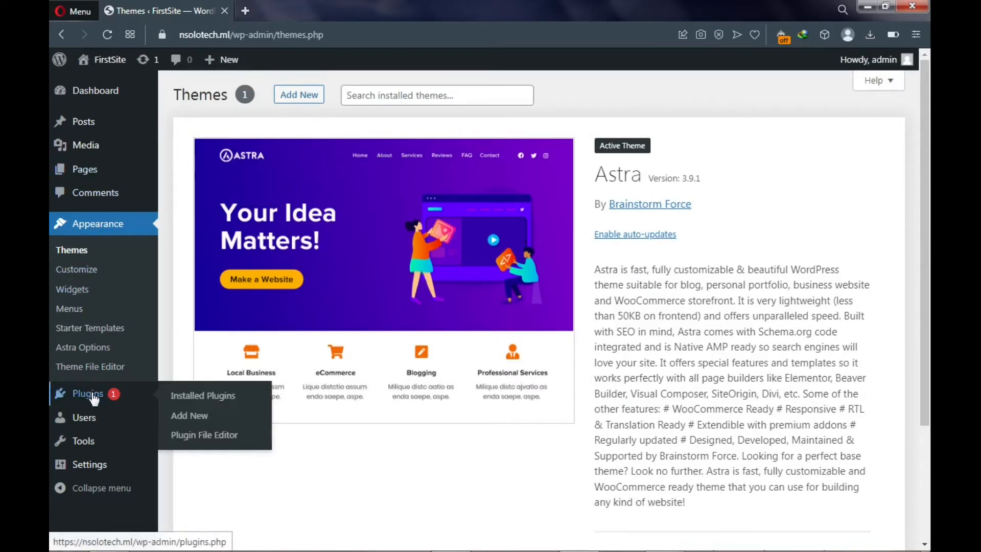
{"action": "left_click", "coordinate": [192, 398]}
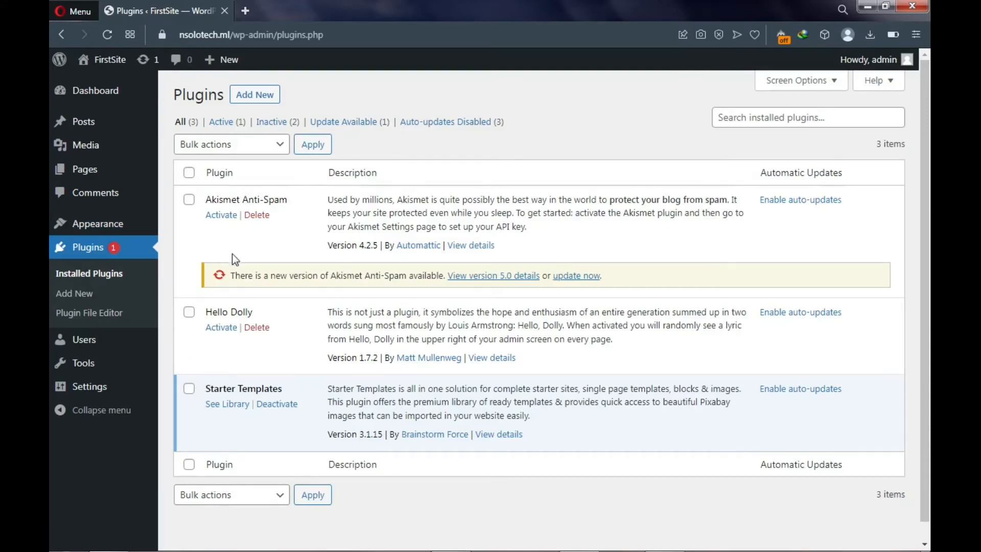
{"action": "left_click", "coordinate": [189, 174]}
{"action": "left_click", "coordinate": [189, 389]}
{"action": "left_click", "coordinate": [230, 149]}
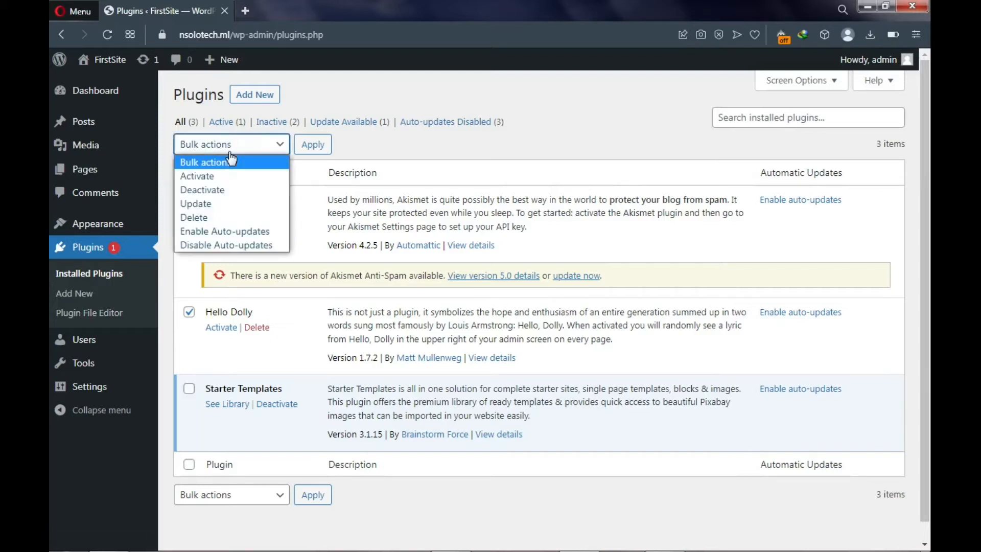
{"action": "left_click", "coordinate": [217, 218]}
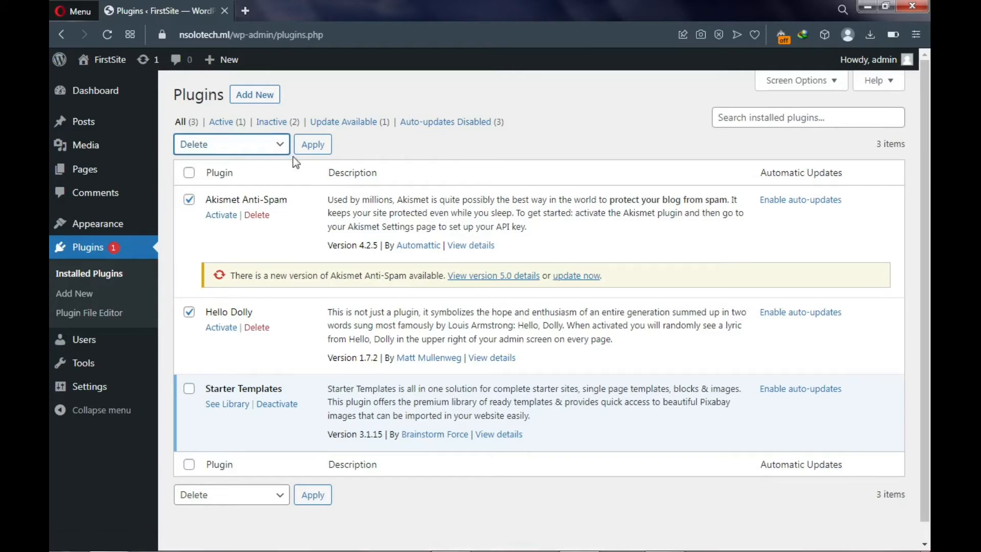
{"action": "left_click", "coordinate": [313, 144]}
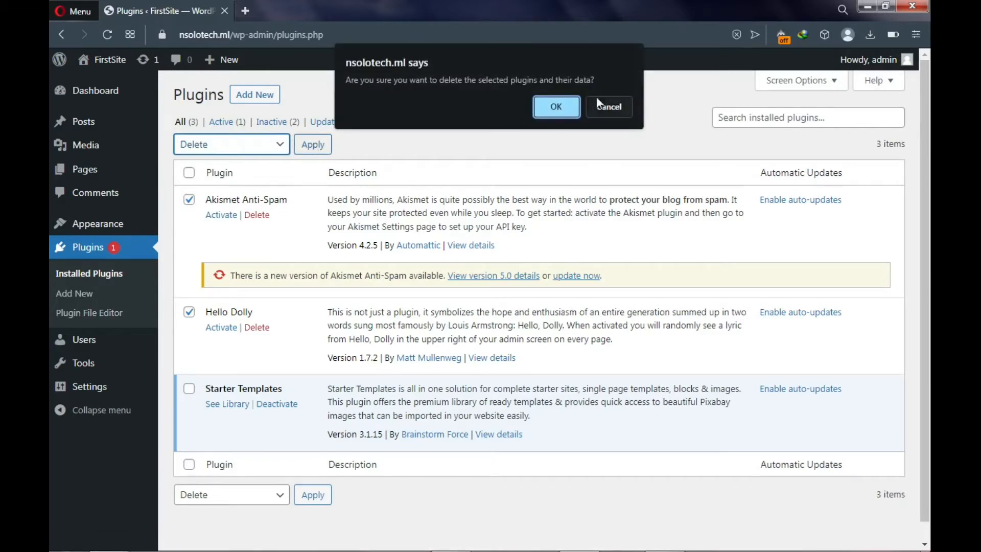
{"action": "left_click", "coordinate": [571, 112]}
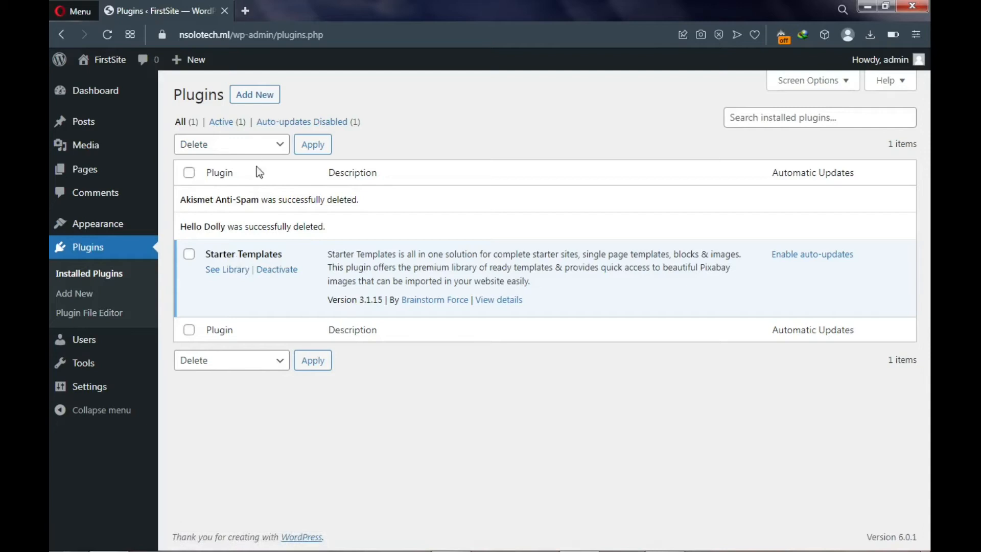
- Install Elementor Website Builder from the Popular plugins list and activate it
{"action": "left_click", "coordinate": [259, 99]}
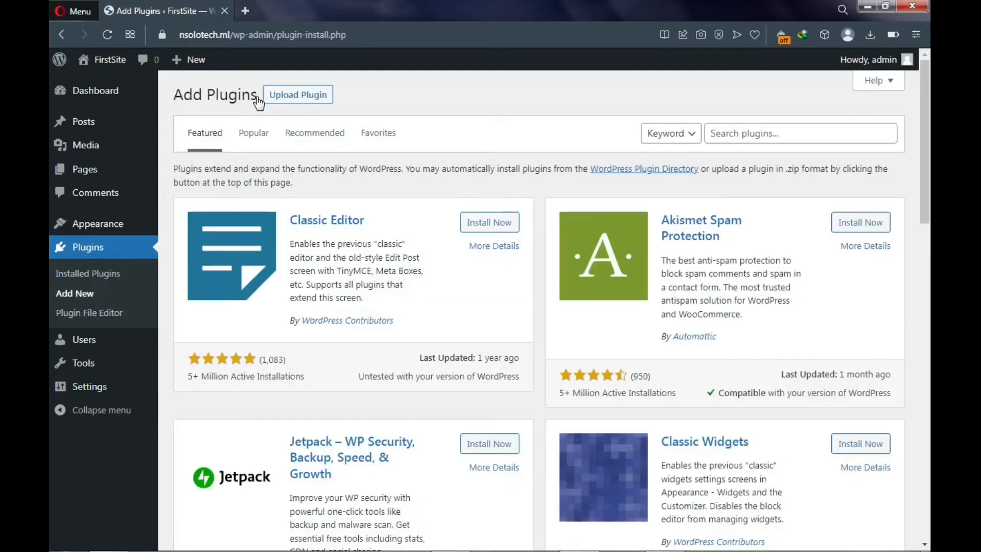
{"action": "left_click", "coordinate": [258, 136]}
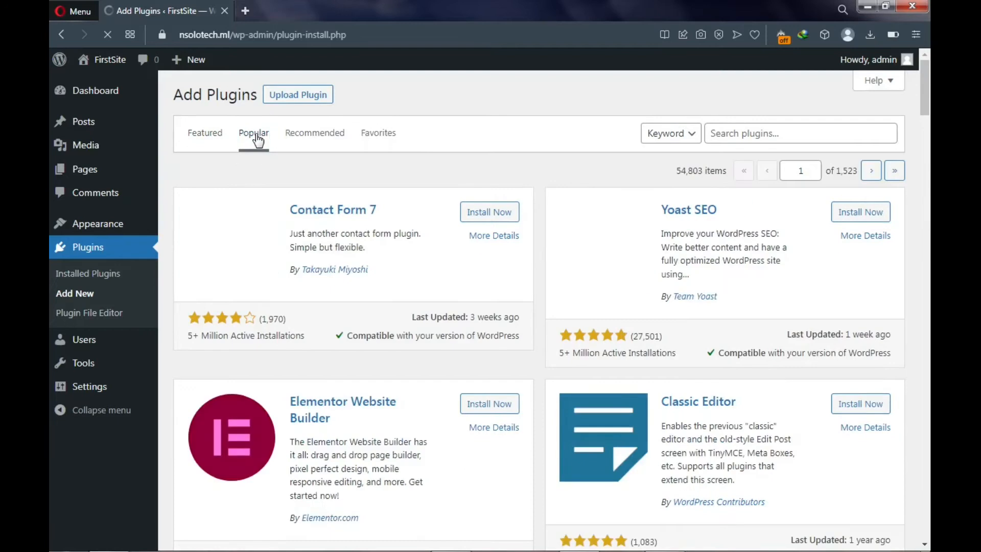
{"action": "scroll", "coordinate": [257, 141], "scroll_direction": "down", "scroll_amount": 3}
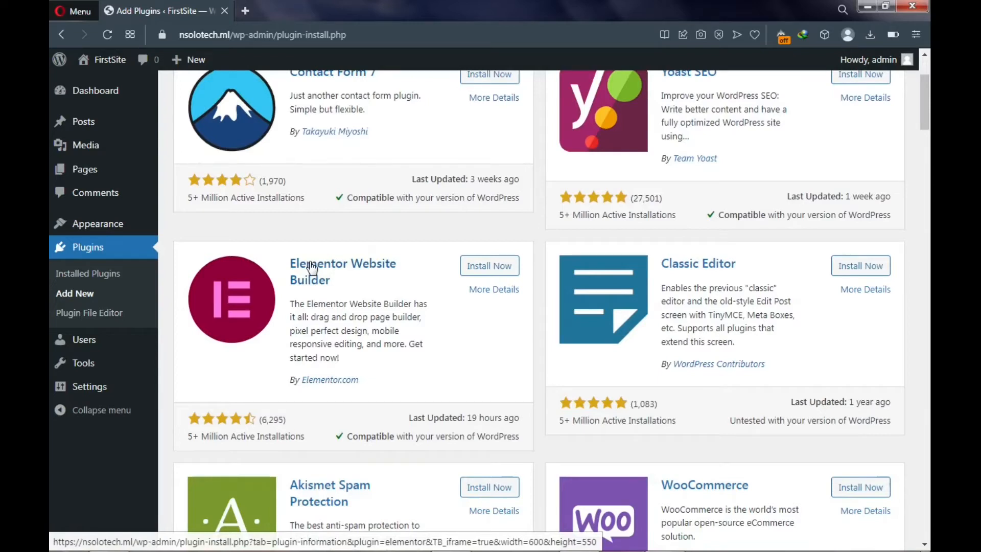
{"action": "scroll", "coordinate": [312, 267], "scroll_direction": "up", "scroll_amount": 3}
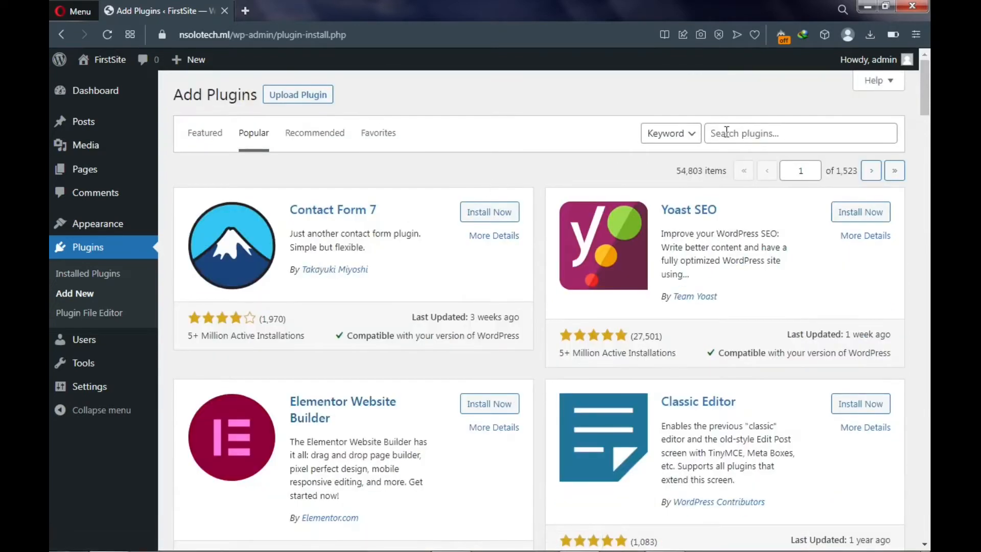
{"action": "left_click", "coordinate": [496, 404]}
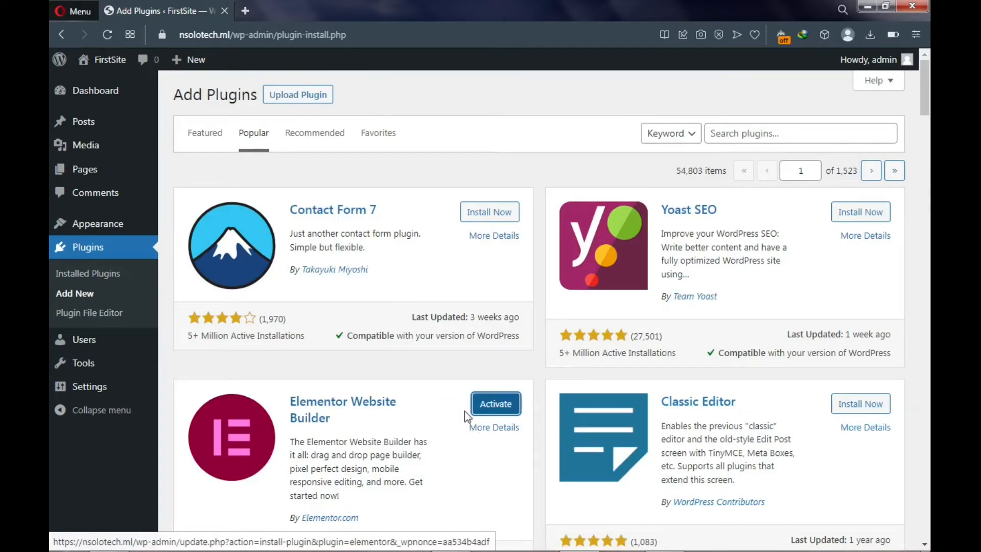
{"action": "left_click", "coordinate": [486, 412]}
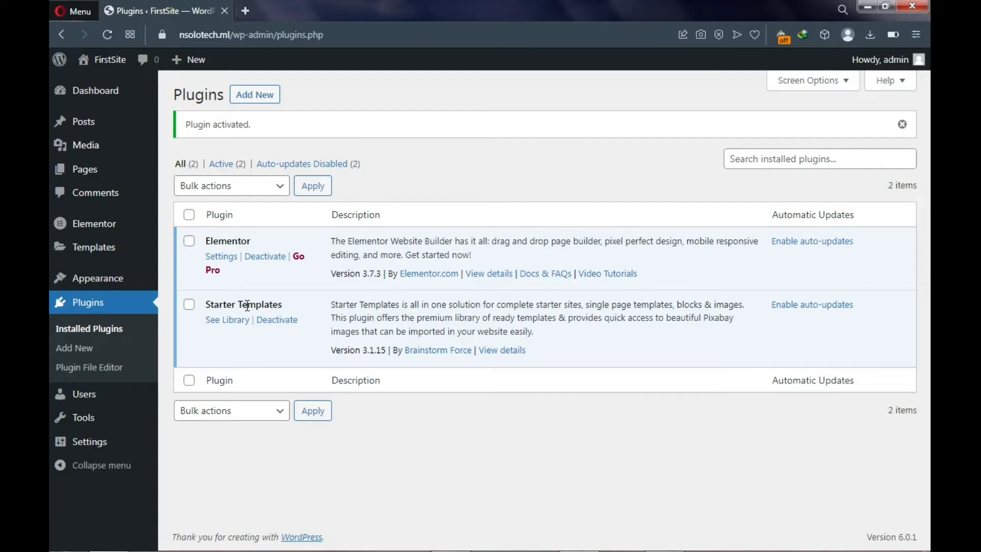
{"action": "mouse_move", "coordinate": [84, 170]}
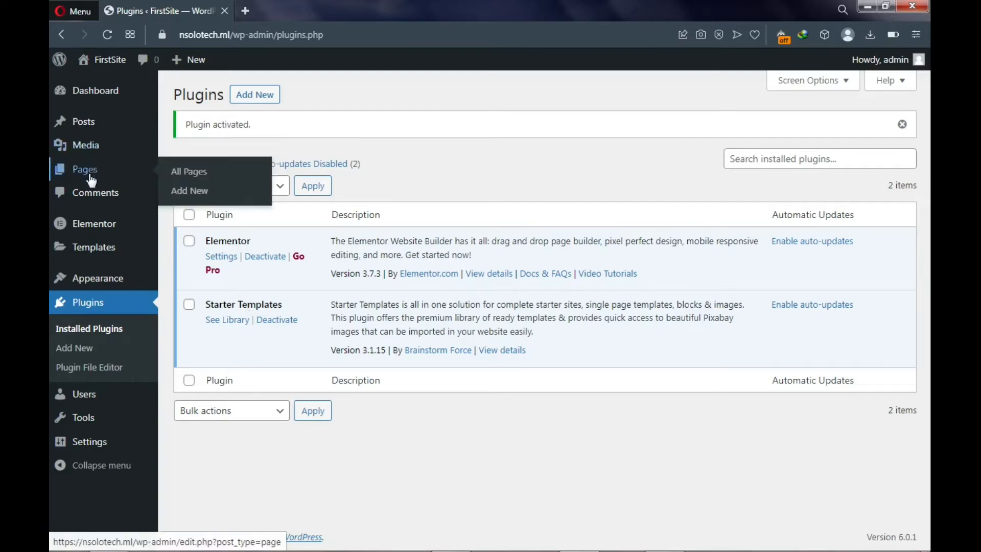
- Select all pages and bulk-move Privacy Policy and Sample Page to the Trash
{"action": "left_click", "coordinate": [191, 175]}
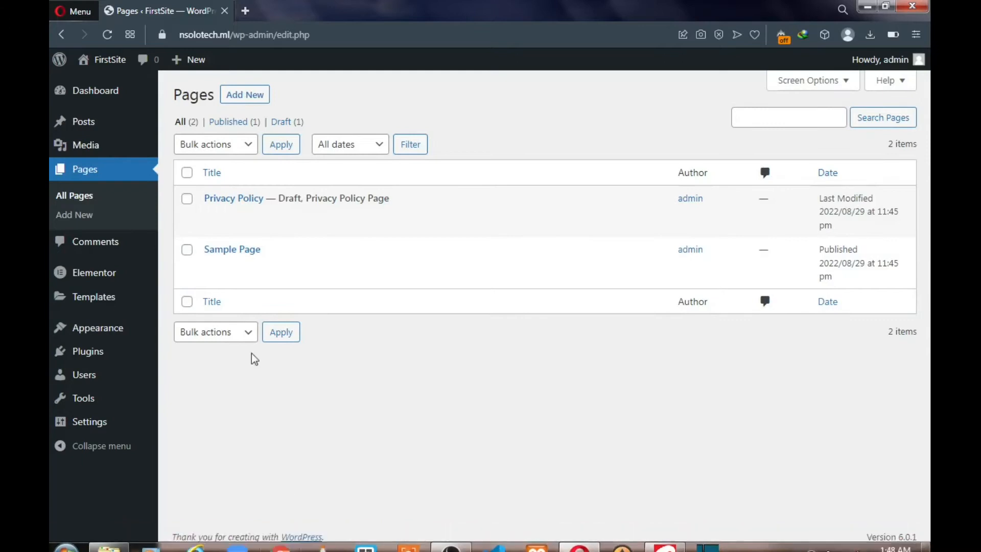
{"action": "left_click", "coordinate": [188, 174]}
{"action": "left_click", "coordinate": [219, 148]}
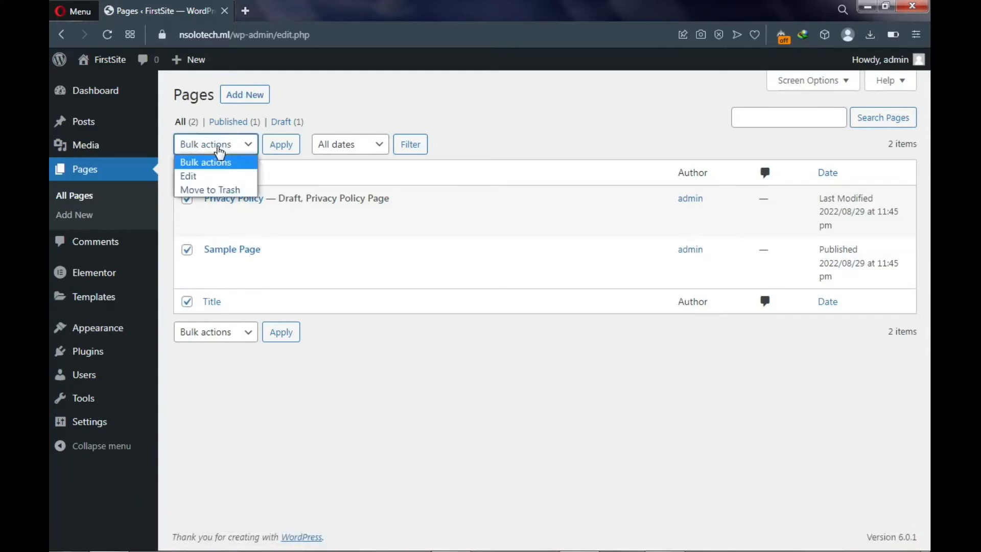
{"action": "left_click", "coordinate": [214, 189]}
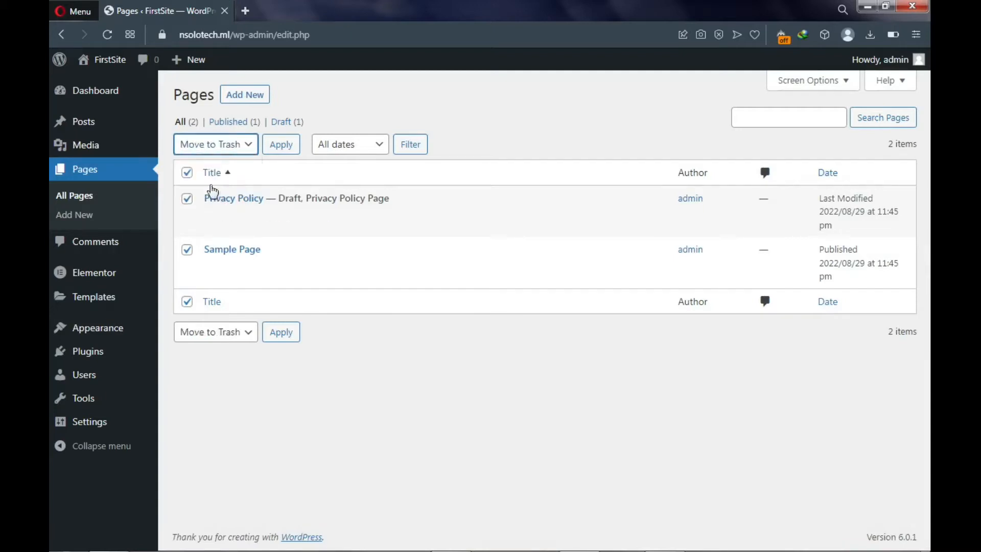
{"action": "left_click", "coordinate": [279, 146]}
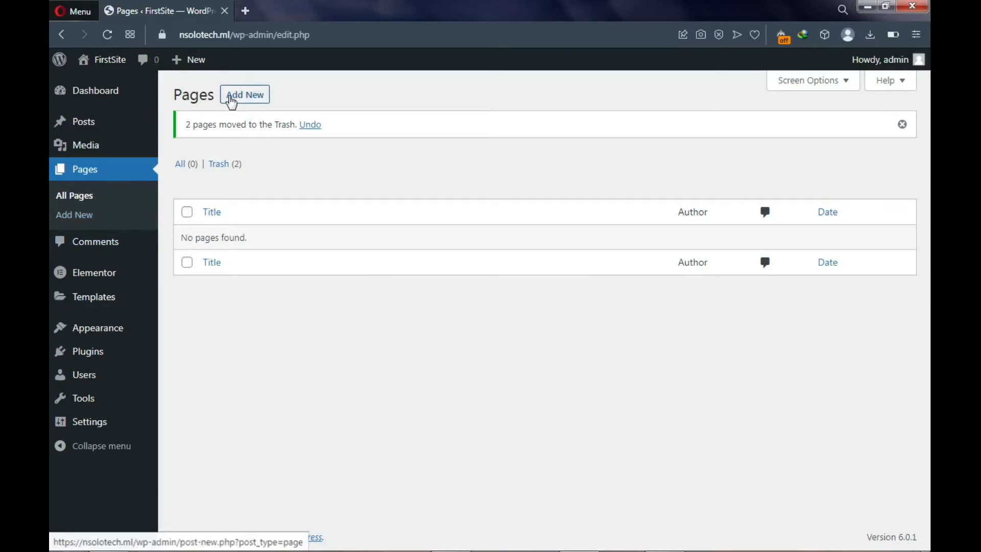
- Start a new page and give it the title 'Home'
{"action": "left_click", "coordinate": [244, 103]}
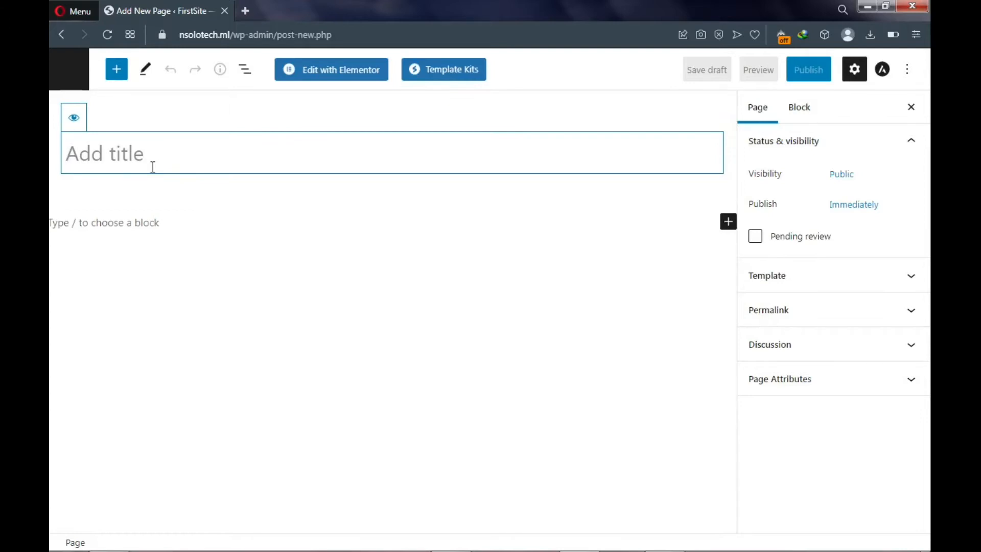
{"action": "type", "text": "H"}
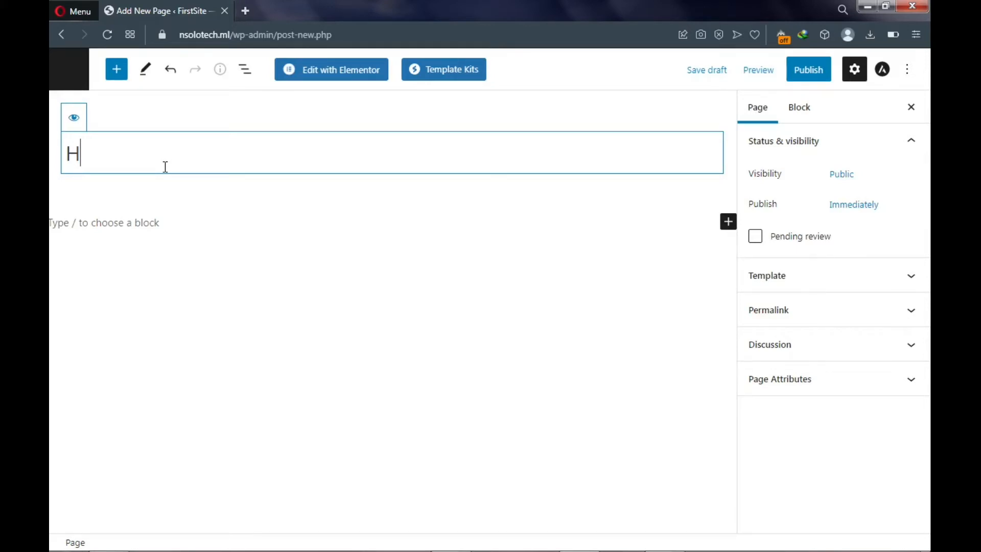
{"action": "type", "text": "ome"}
{"action": "key", "text": "ctrl+a"}
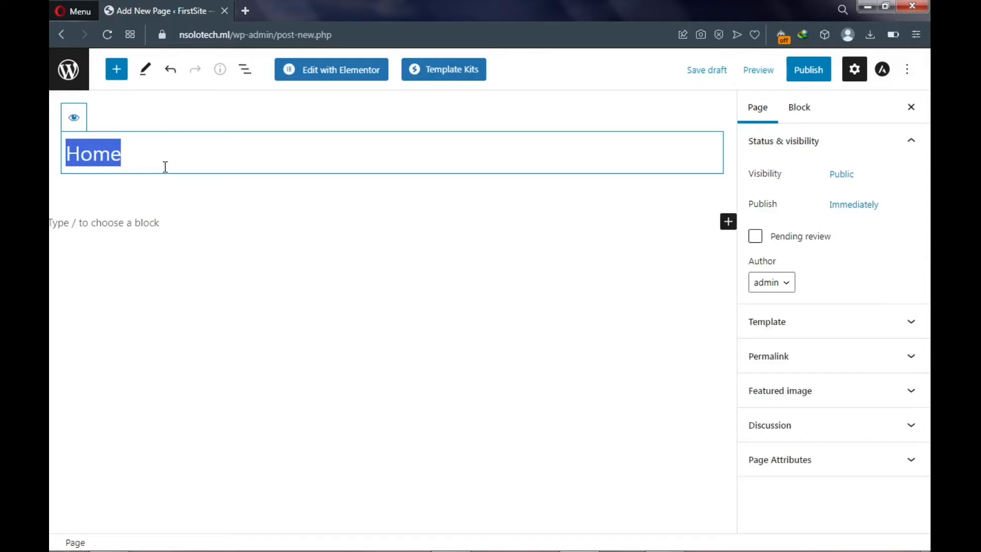
{"action": "left_click", "coordinate": [165, 167]}
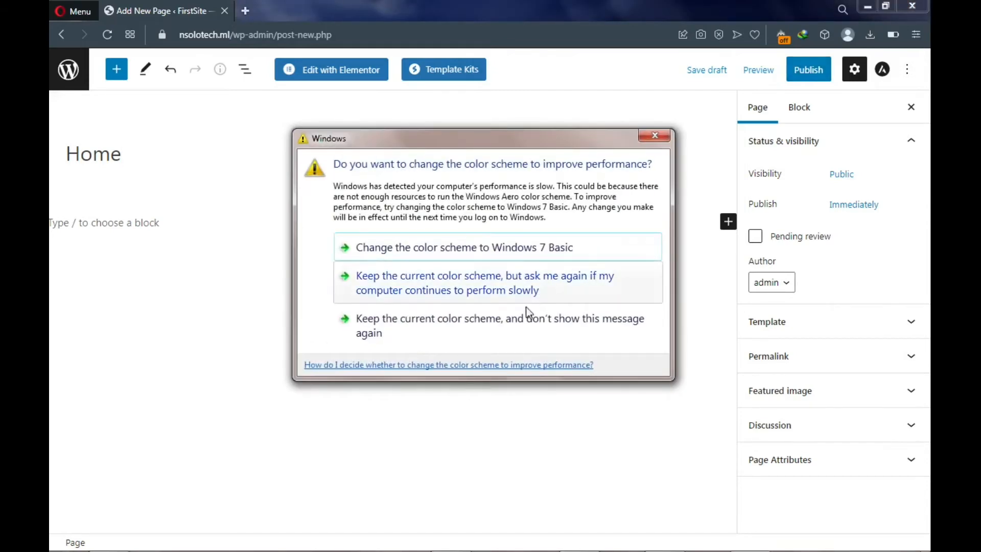
- Publish the Home page, confirming in the pre-publish panel
{"action": "left_click", "coordinate": [495, 324]}
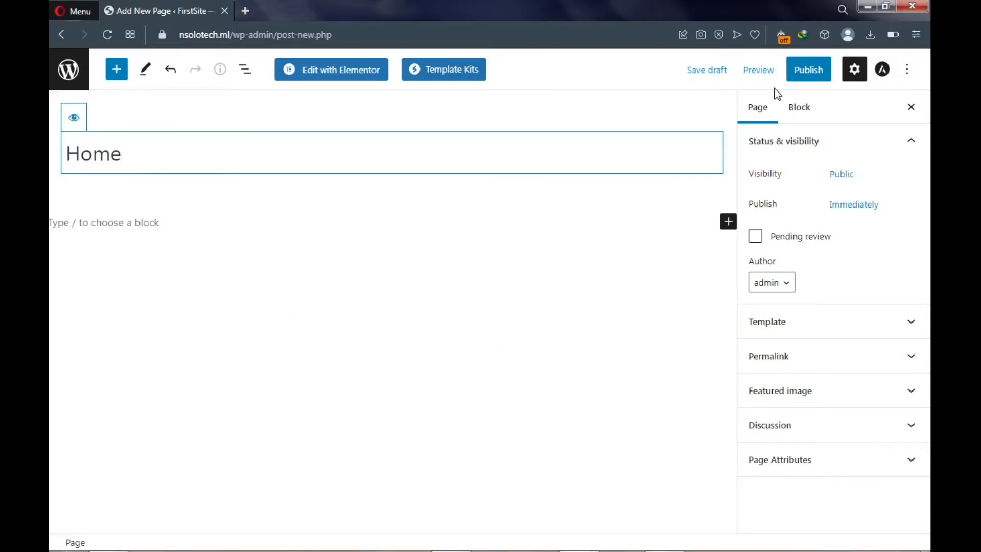
{"action": "left_click", "coordinate": [809, 71]}
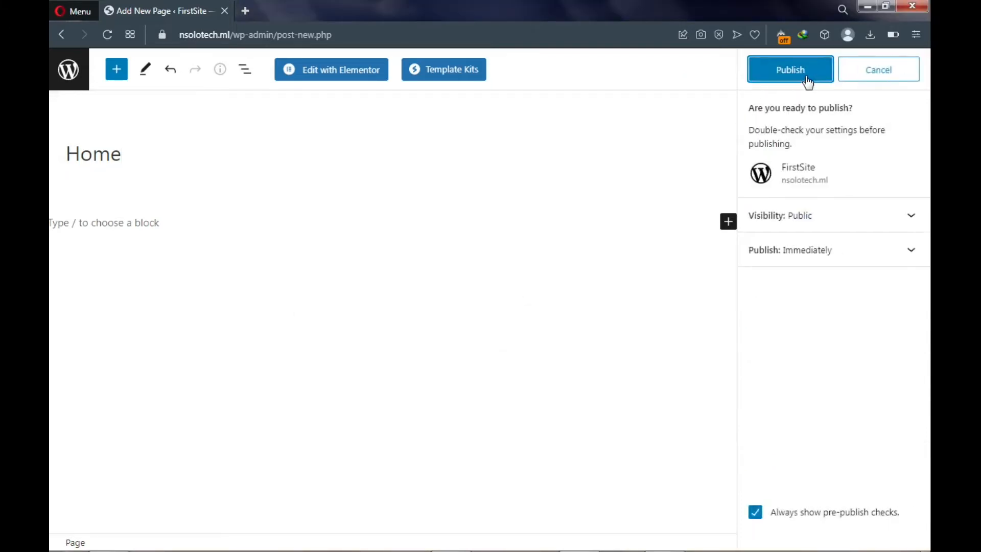
{"action": "left_click", "coordinate": [807, 72]}
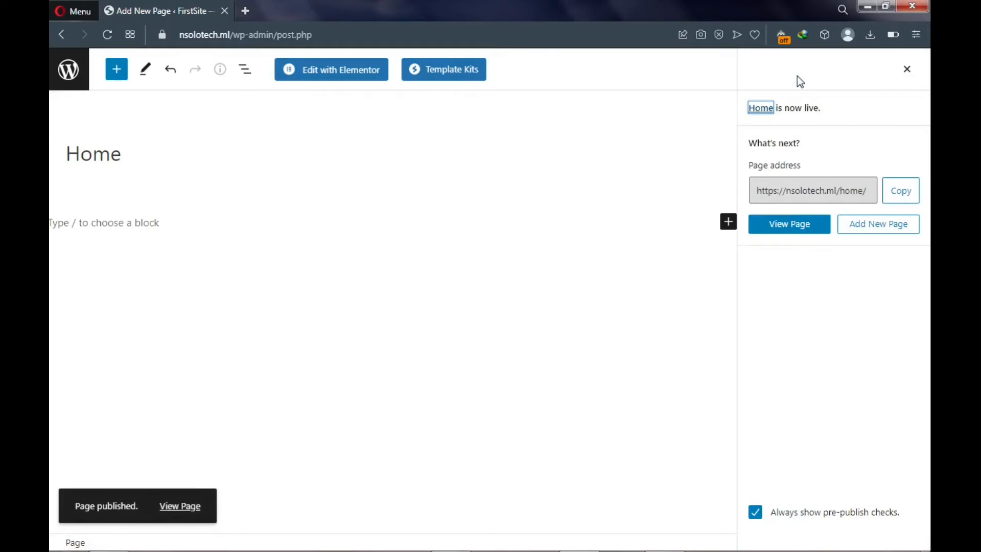
{"action": "left_click", "coordinate": [873, 231]}
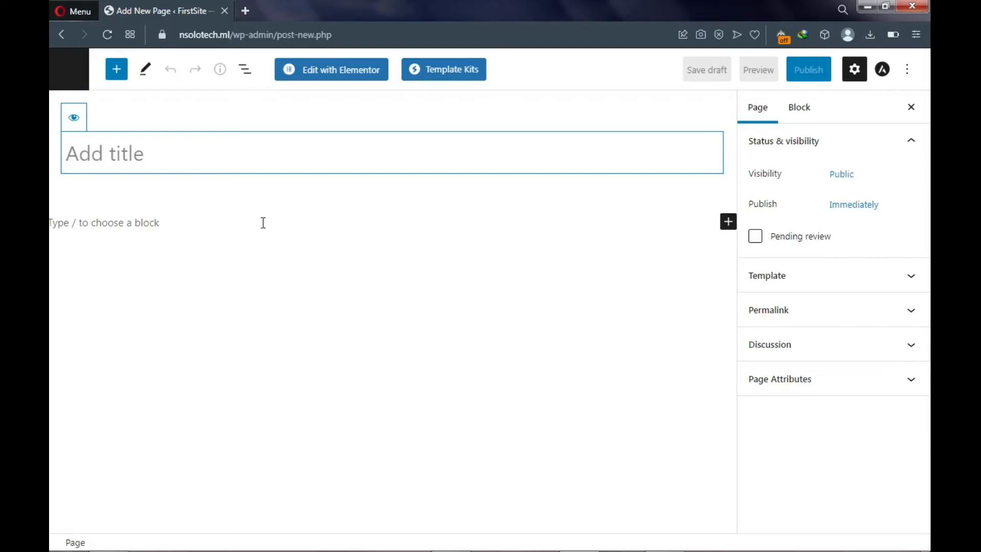
- Title the new page 'Blog', publish it, and close the publish and settings panels
{"action": "type", "text": "Blog"}
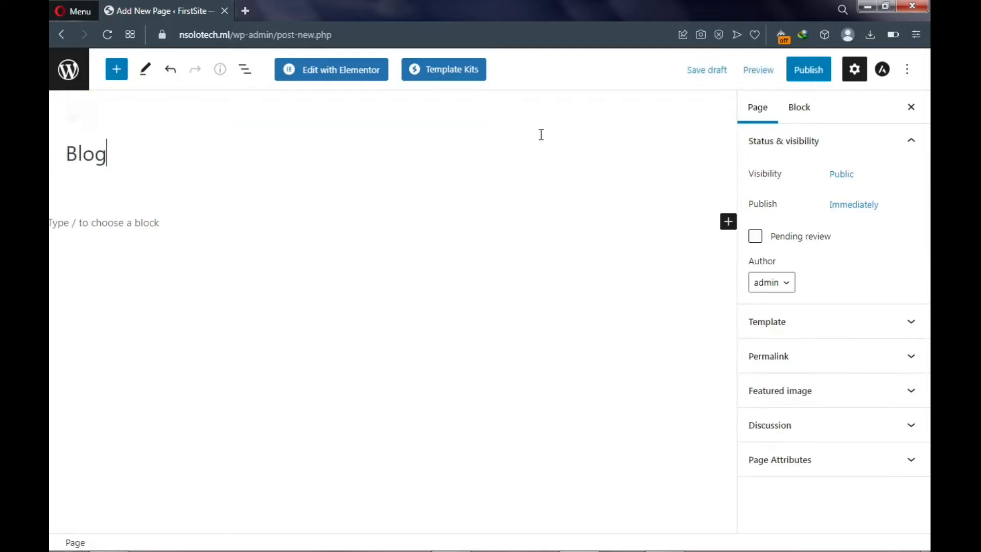
{"action": "left_click", "coordinate": [813, 75]}
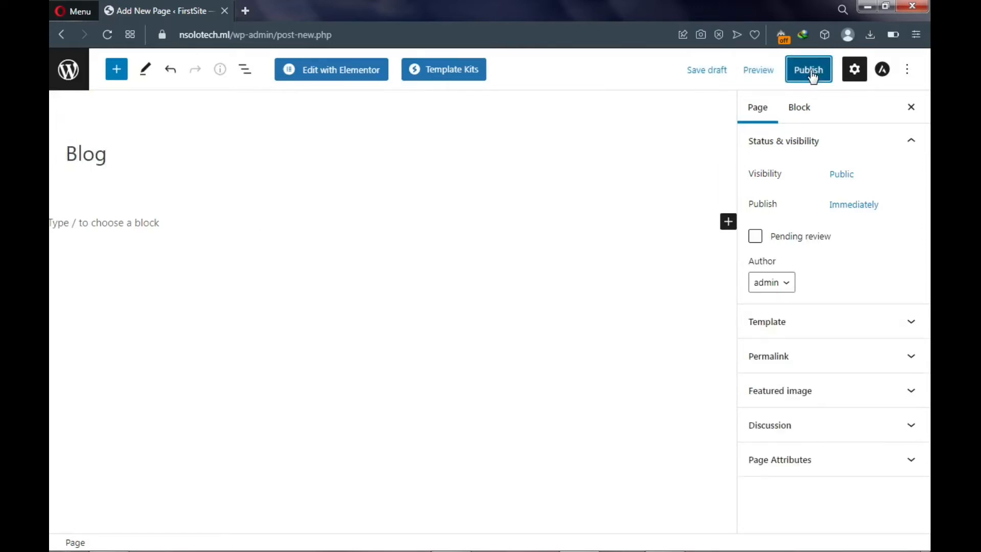
{"action": "left_click", "coordinate": [799, 78]}
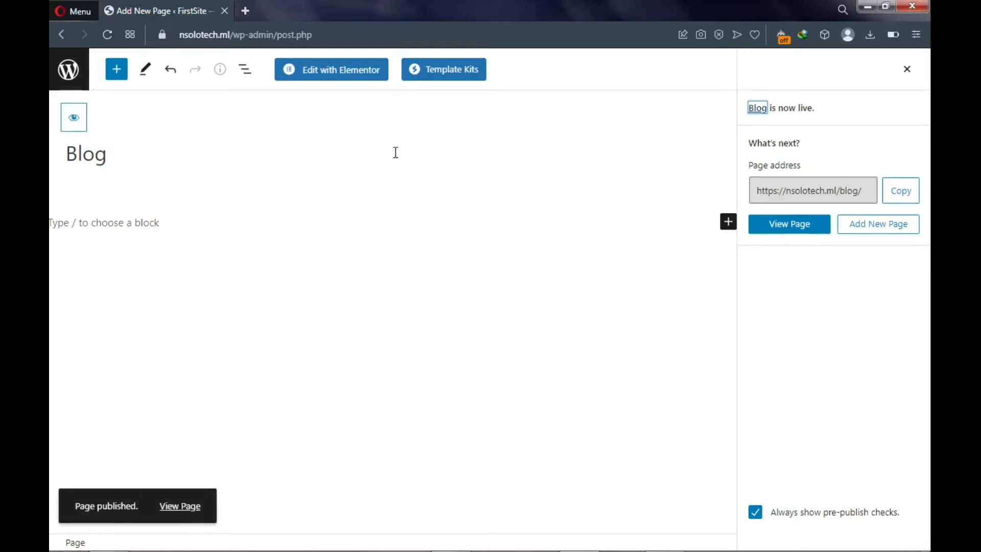
{"action": "left_click", "coordinate": [909, 70]}
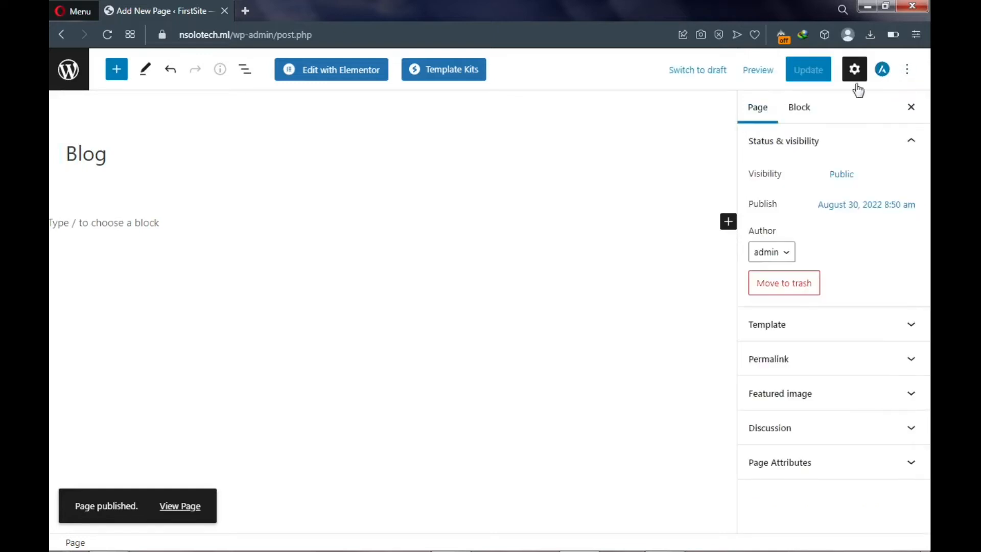
{"action": "left_click", "coordinate": [911, 108]}
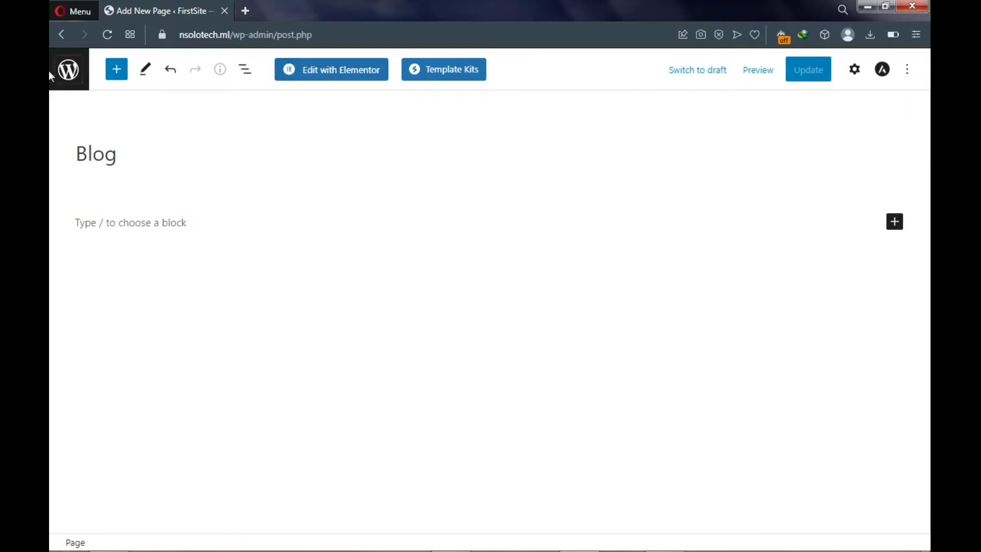
- Return to the All Pages list, then go to Settings > Reading
{"action": "left_click", "coordinate": [61, 34]}
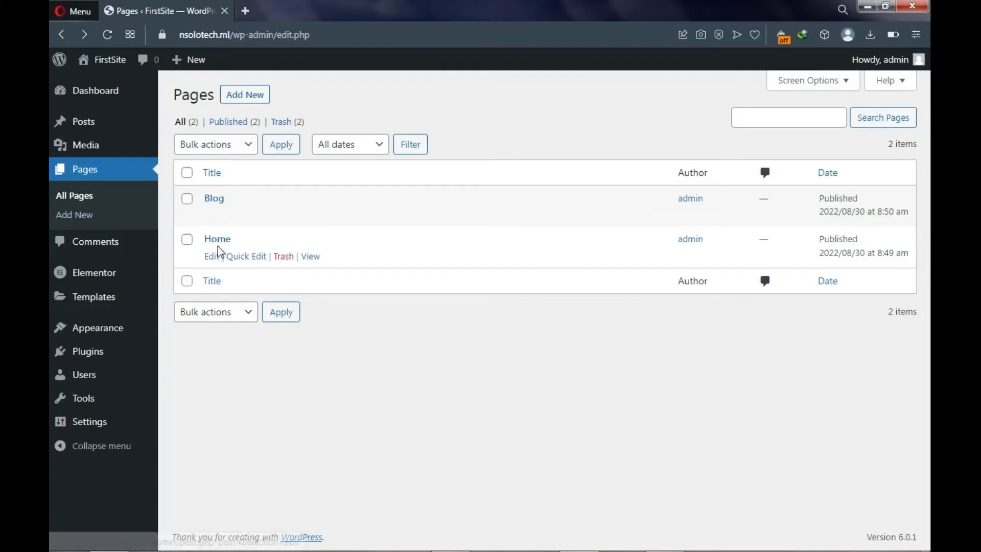
{"action": "mouse_move", "coordinate": [98, 436]}
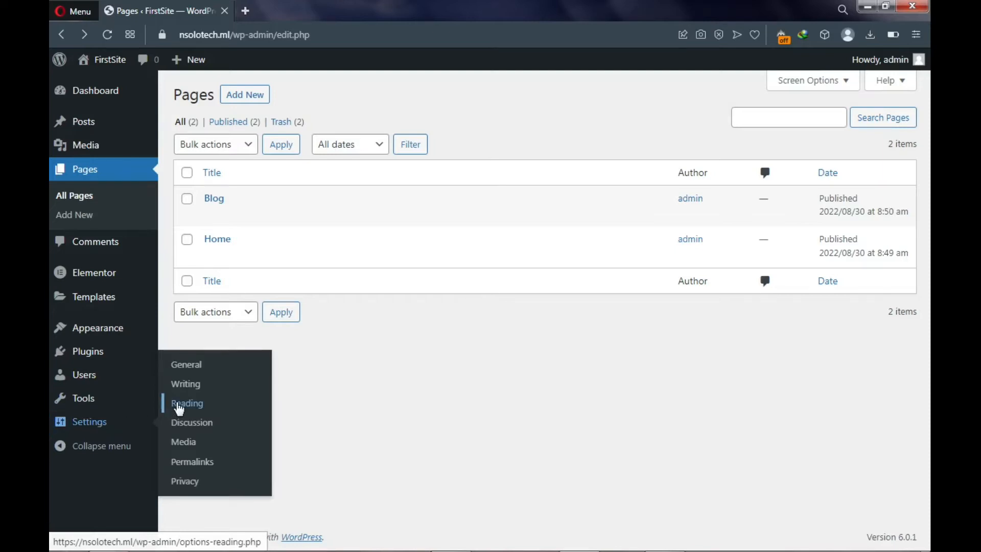
{"action": "left_click", "coordinate": [195, 404]}
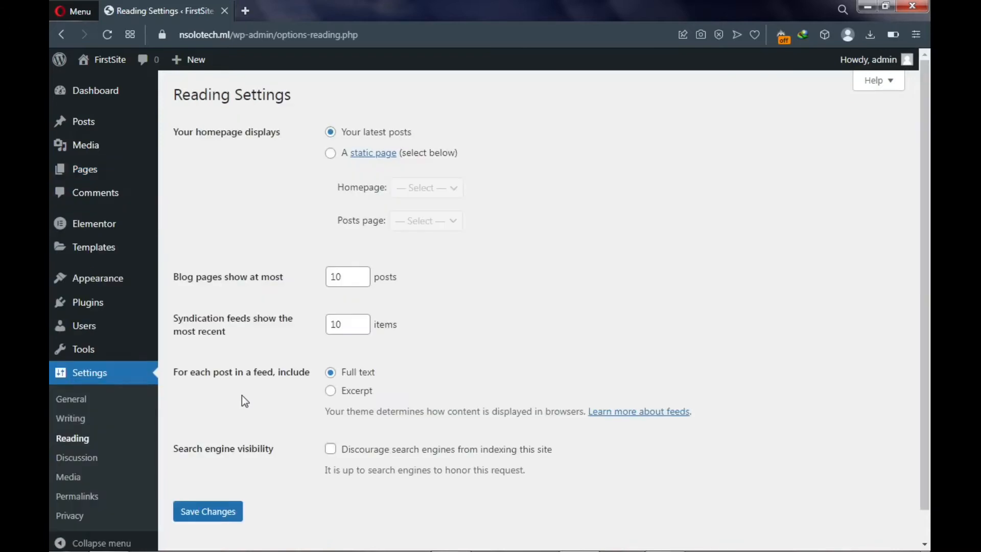
- Choose a static front page with Home as homepage and Blog as posts page, then save
{"action": "left_click", "coordinate": [333, 155]}
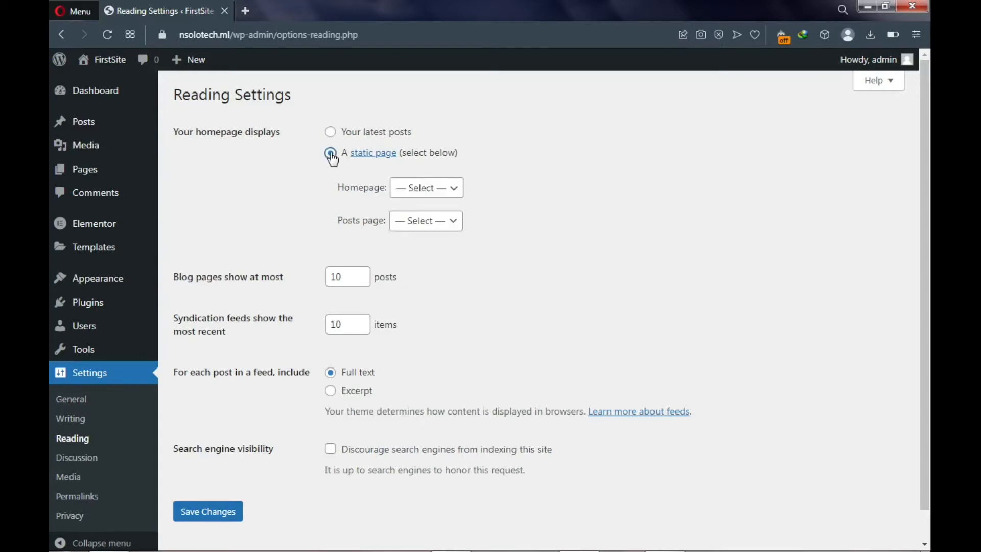
{"action": "left_click", "coordinate": [420, 189]}
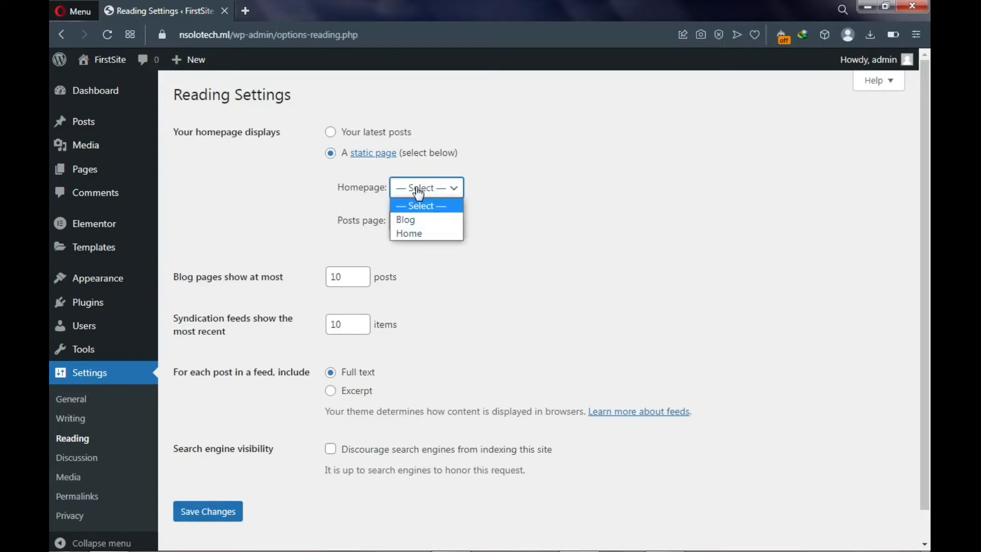
{"action": "left_click", "coordinate": [422, 233]}
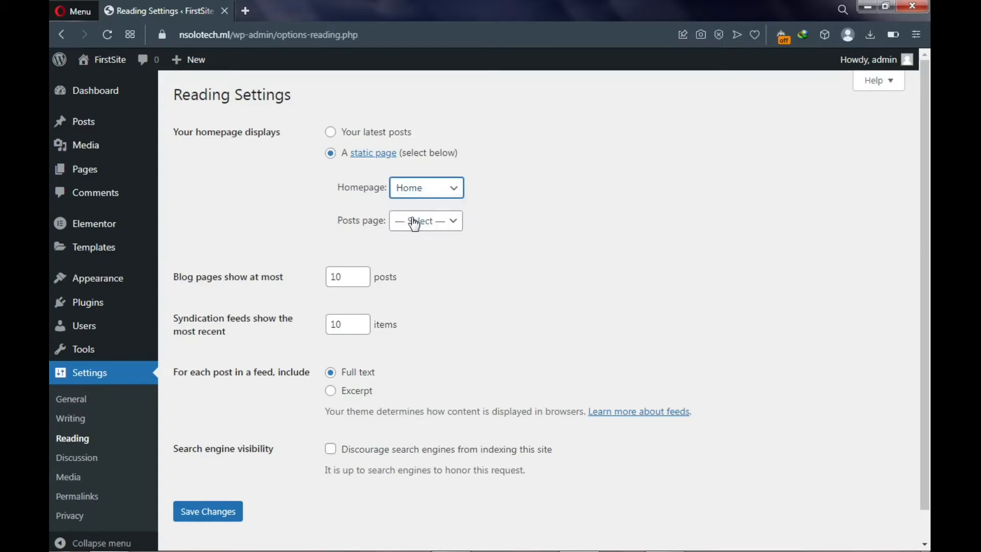
{"action": "left_click", "coordinate": [416, 225]}
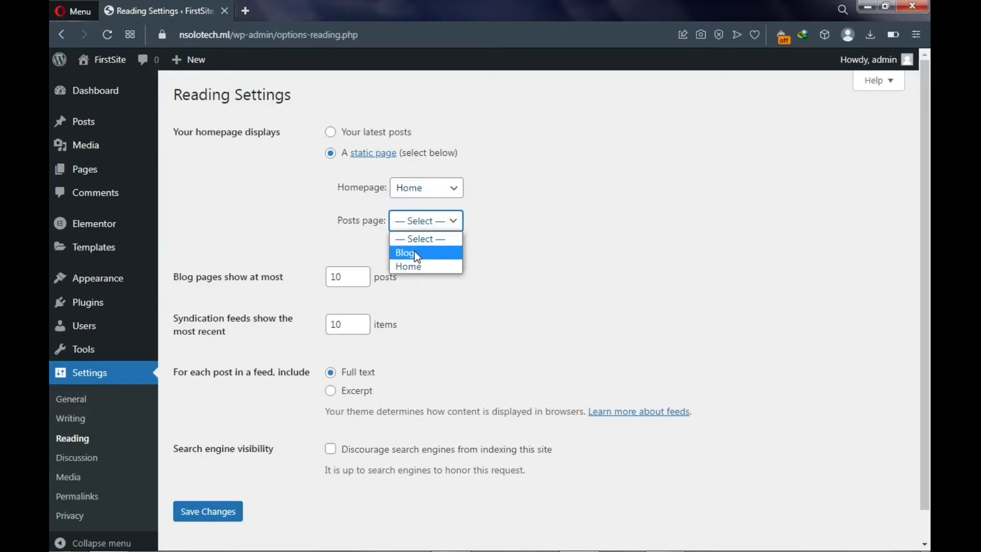
{"action": "left_click", "coordinate": [417, 255]}
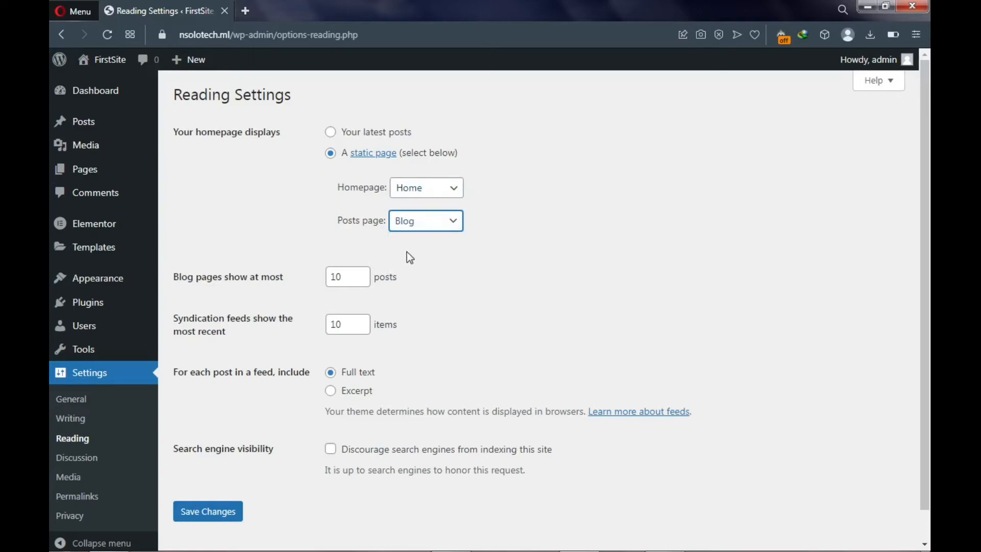
{"action": "left_click", "coordinate": [214, 510]}
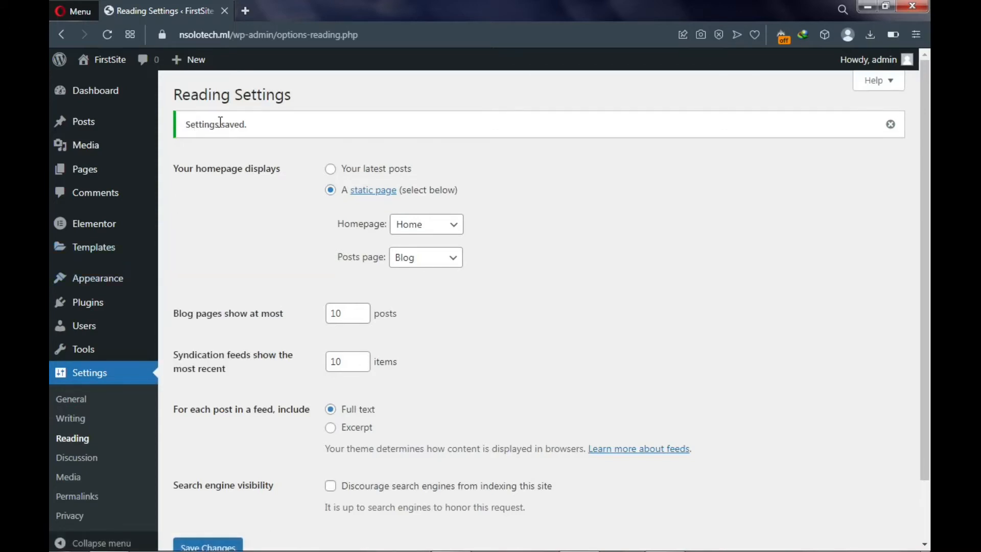
- View the live FirstSite in a new tab, then return to the Reading Settings tab
{"action": "mouse_move", "coordinate": [108, 60]}
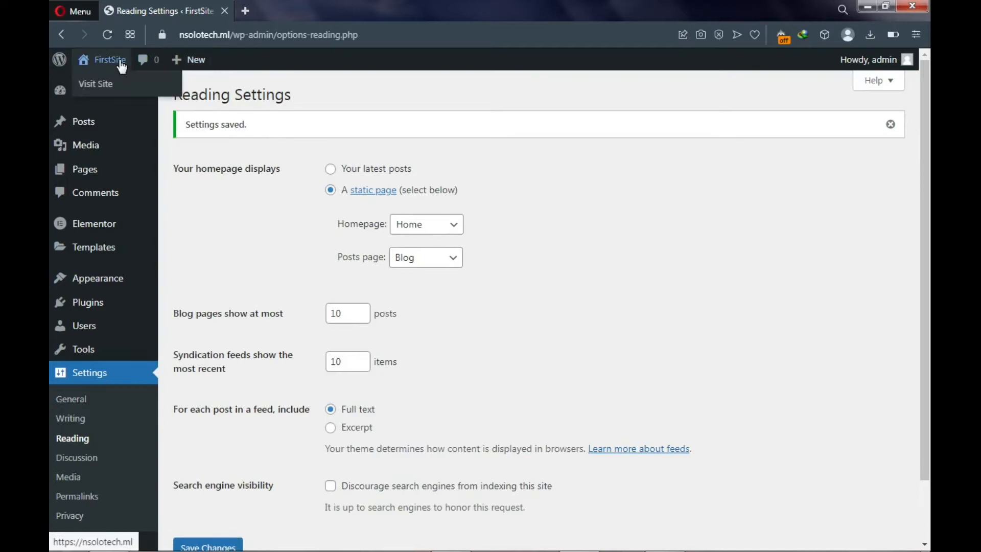
{"action": "right_click", "coordinate": [104, 92]}
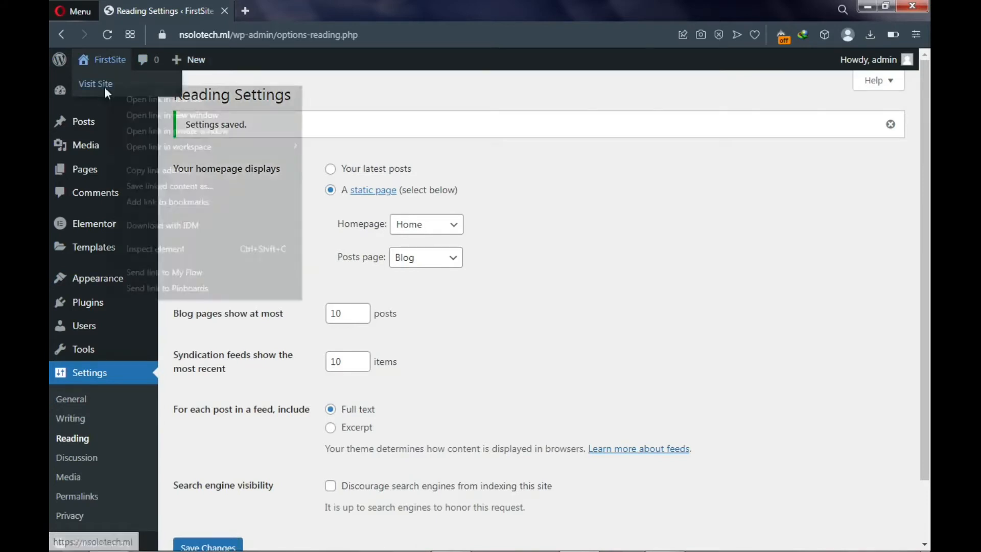
{"action": "left_click", "coordinate": [136, 97]}
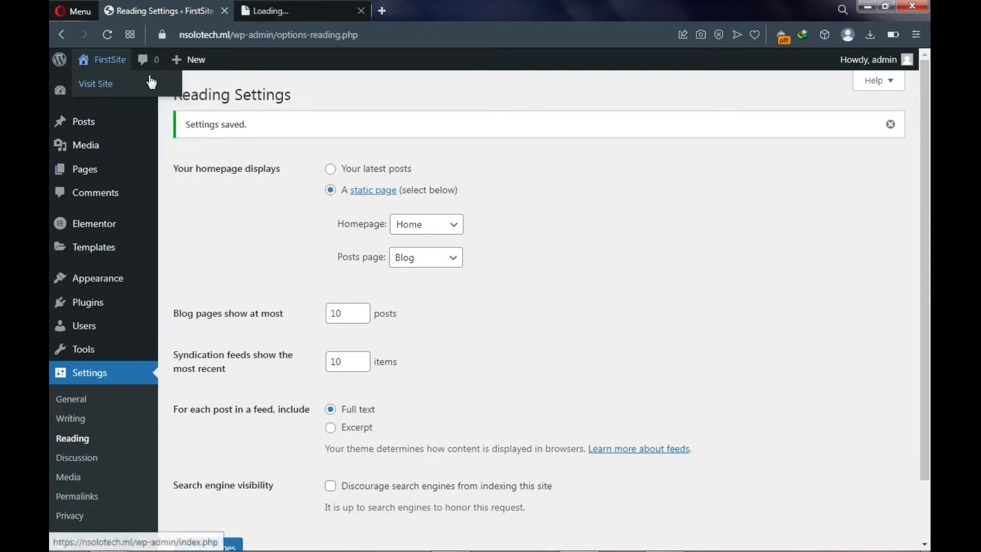
{"action": "left_click", "coordinate": [278, 12]}
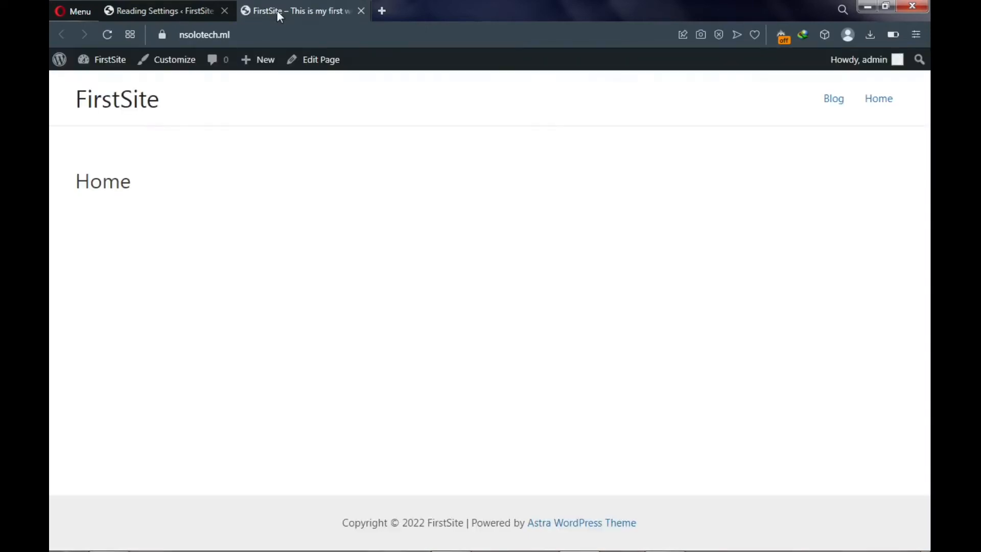
{"action": "mouse_move", "coordinate": [258, 60]}
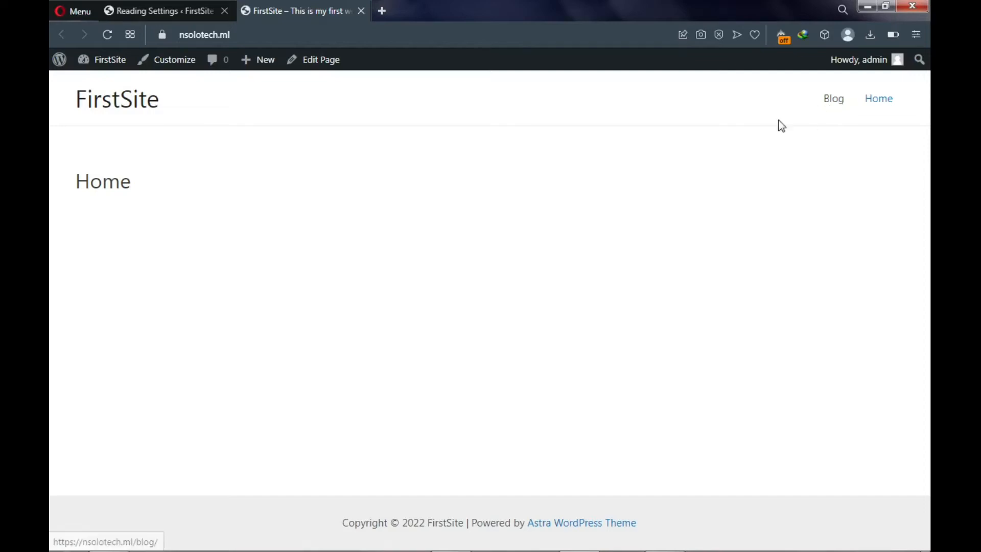
{"action": "left_click", "coordinate": [181, 13]}
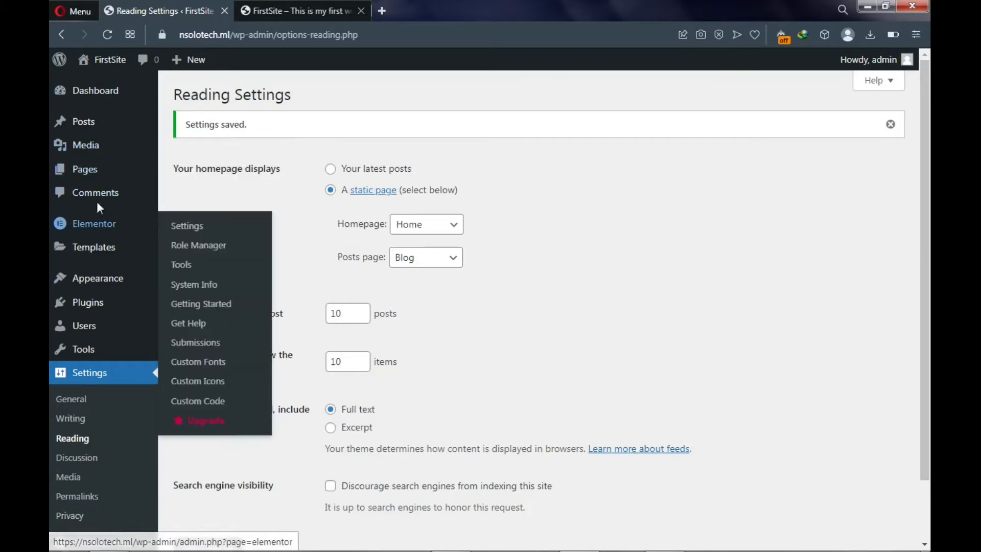
- Open the Home page from All Pages and launch it in Elementor
{"action": "mouse_move", "coordinate": [93, 181]}
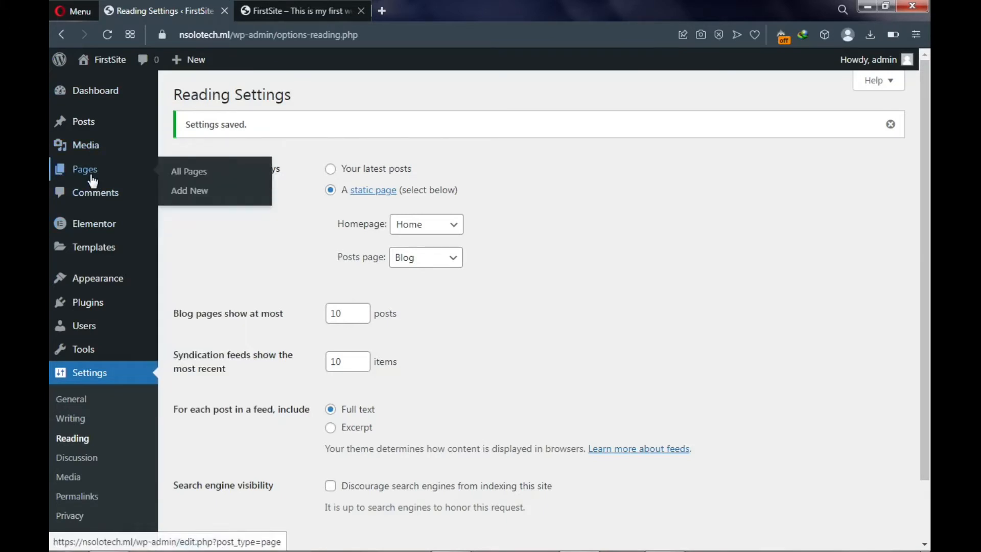
{"action": "left_click", "coordinate": [194, 183]}
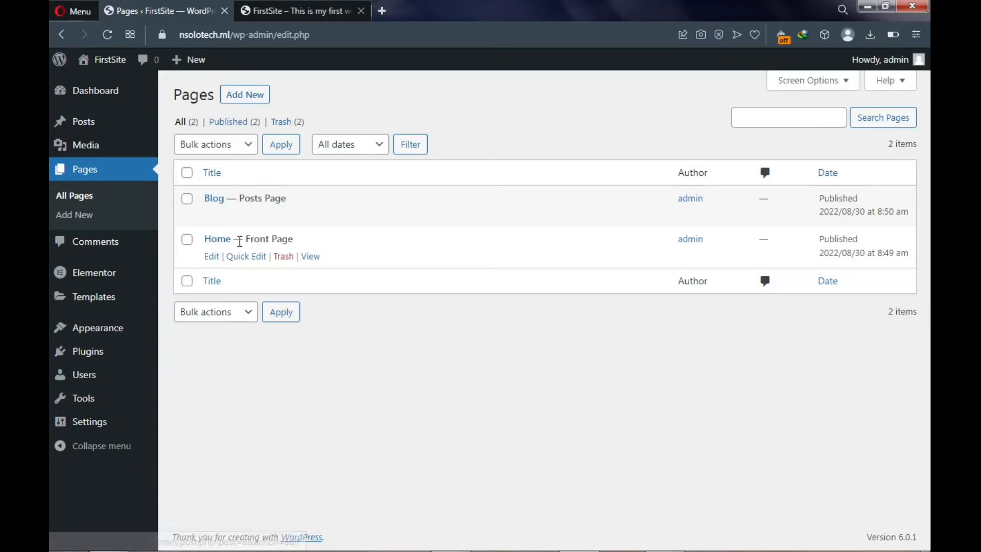
{"action": "left_click", "coordinate": [212, 258]}
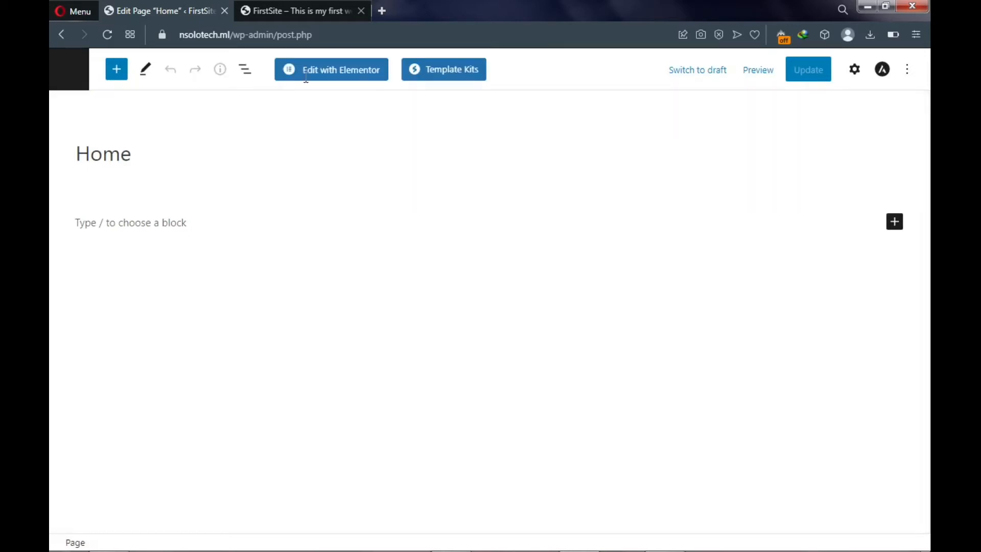
{"action": "left_click", "coordinate": [338, 76]}
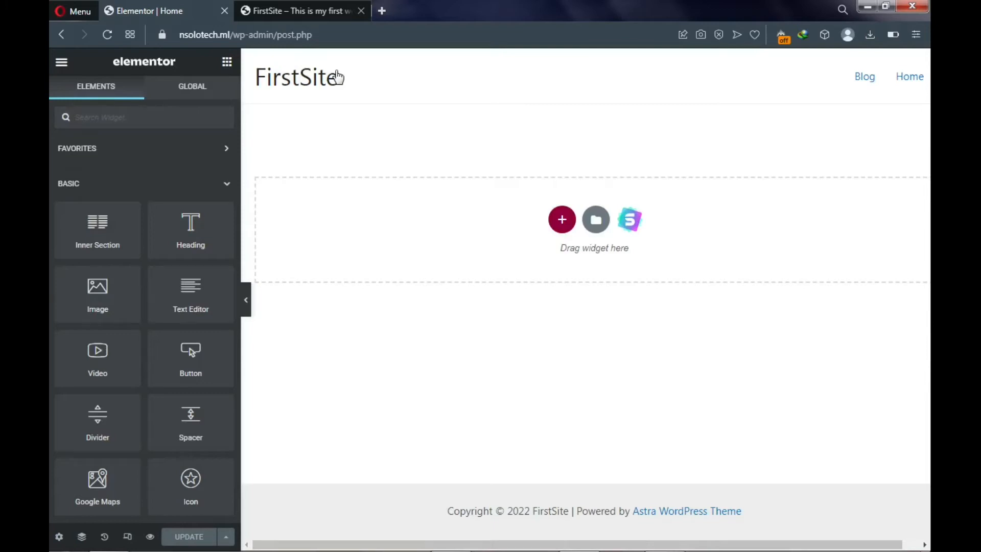
- Open the Starter Templates library from the empty section's icon
{"action": "left_click", "coordinate": [631, 225]}
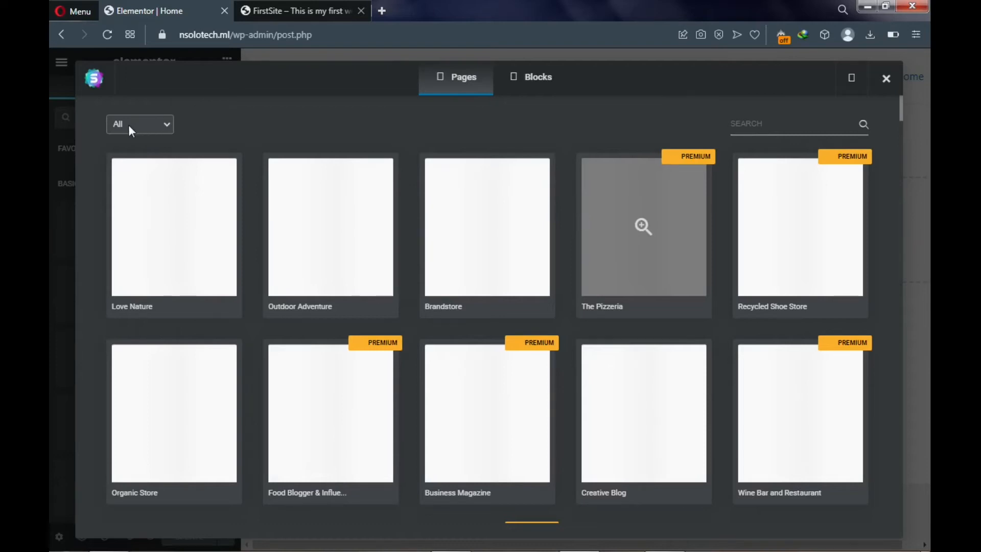
- Filter the Starter Templates page designs to show only Free ones
{"action": "left_click", "coordinate": [162, 127]}
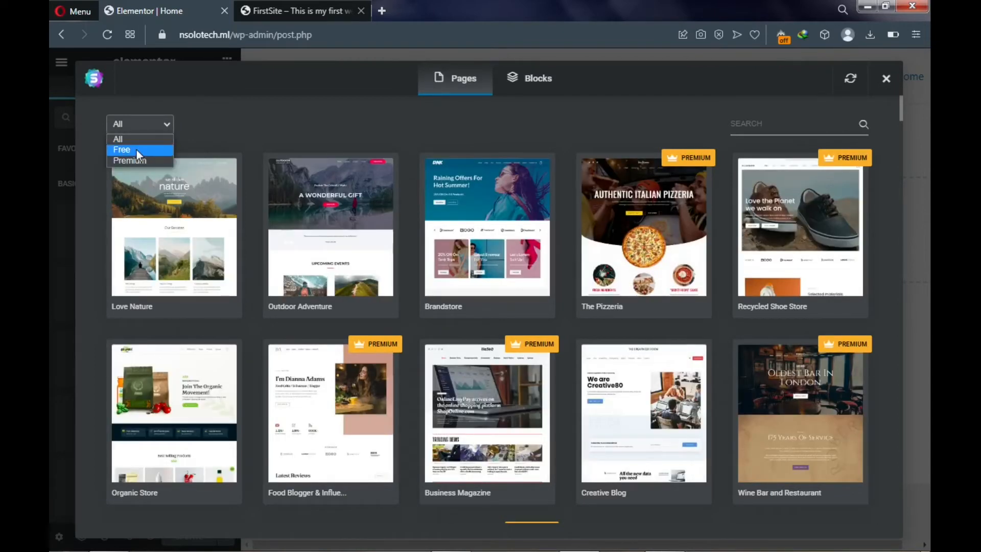
{"action": "left_click", "coordinate": [136, 150]}
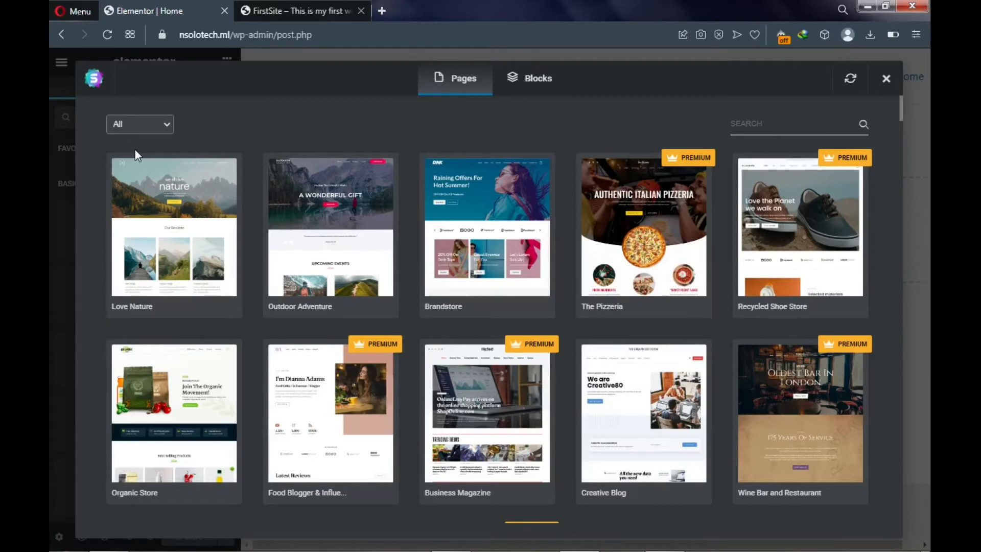
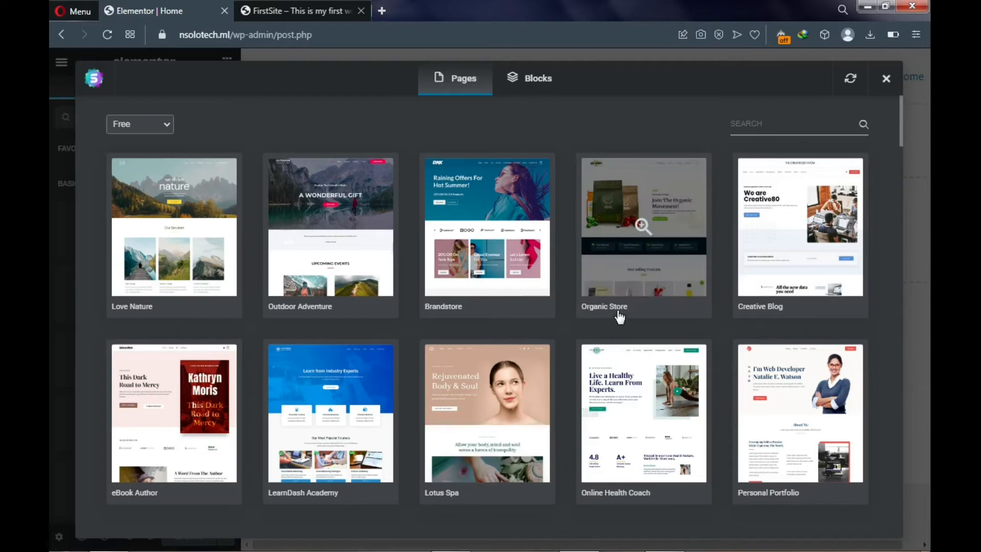
- Preview the Organic Store kit's Home template and scroll through its hero, products and reviews
{"action": "left_click", "coordinate": [628, 274]}
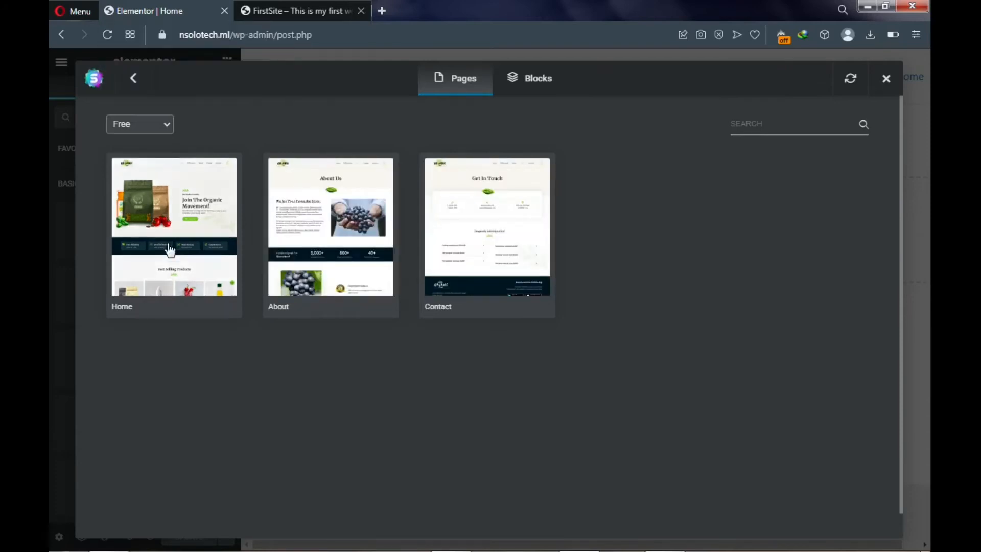
{"action": "left_click", "coordinate": [171, 275]}
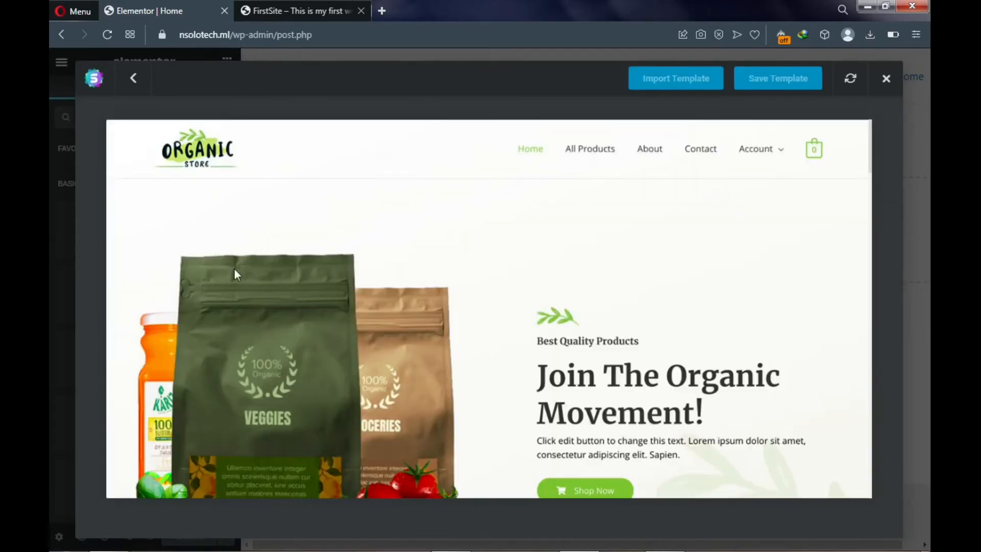
{"action": "scroll", "coordinate": [542, 296], "scroll_direction": "down", "scroll_amount": 6}
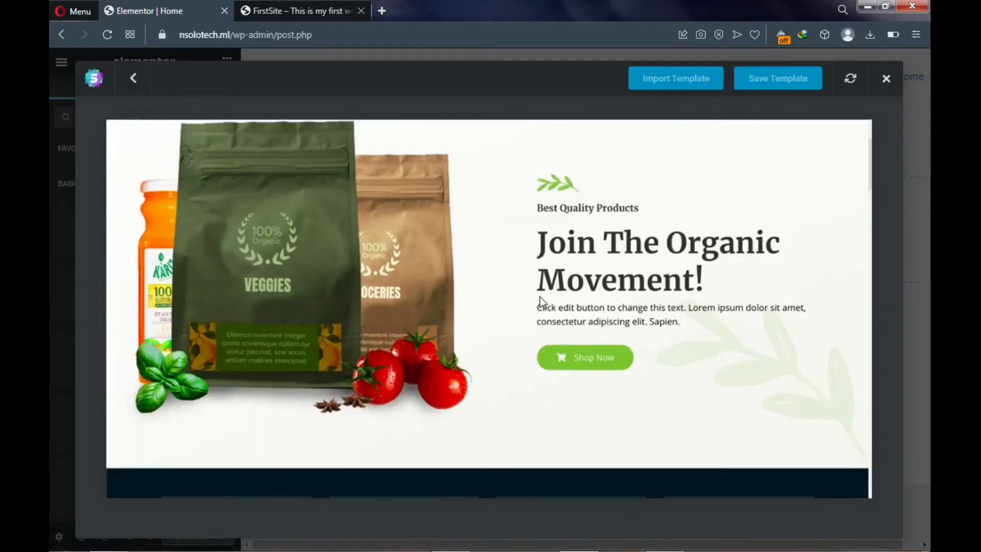
{"action": "scroll", "coordinate": [540, 297], "scroll_direction": "down", "scroll_amount": 7}
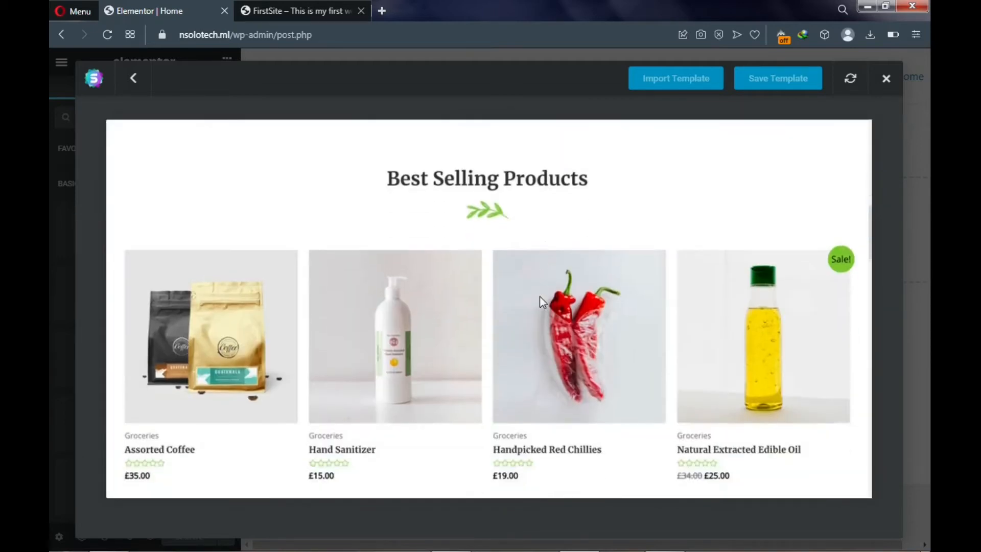
{"action": "scroll", "coordinate": [542, 302], "scroll_direction": "down", "scroll_amount": 2}
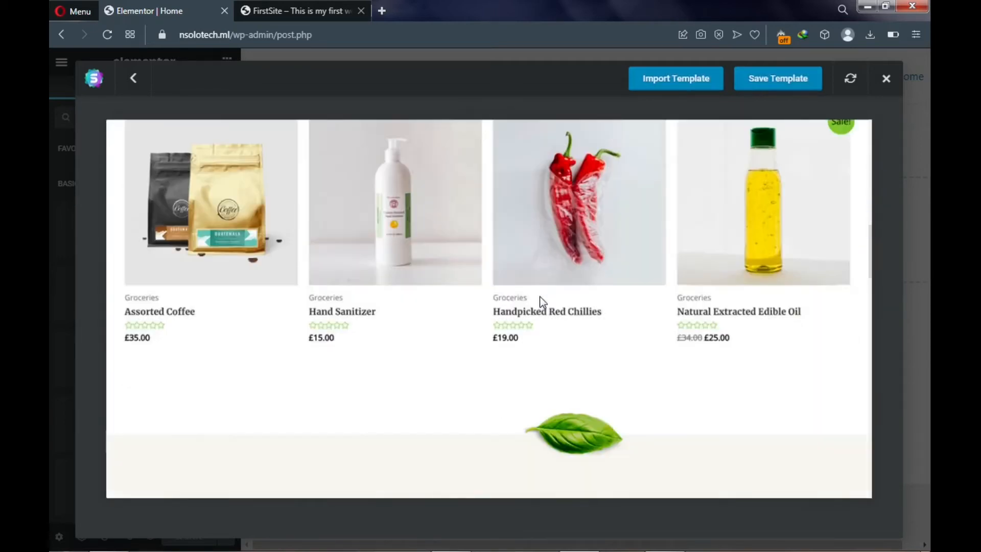
{"action": "scroll", "coordinate": [540, 302], "scroll_direction": "down", "scroll_amount": 2}
{"action": "scroll", "coordinate": [540, 302], "scroll_direction": "down", "scroll_amount": 8}
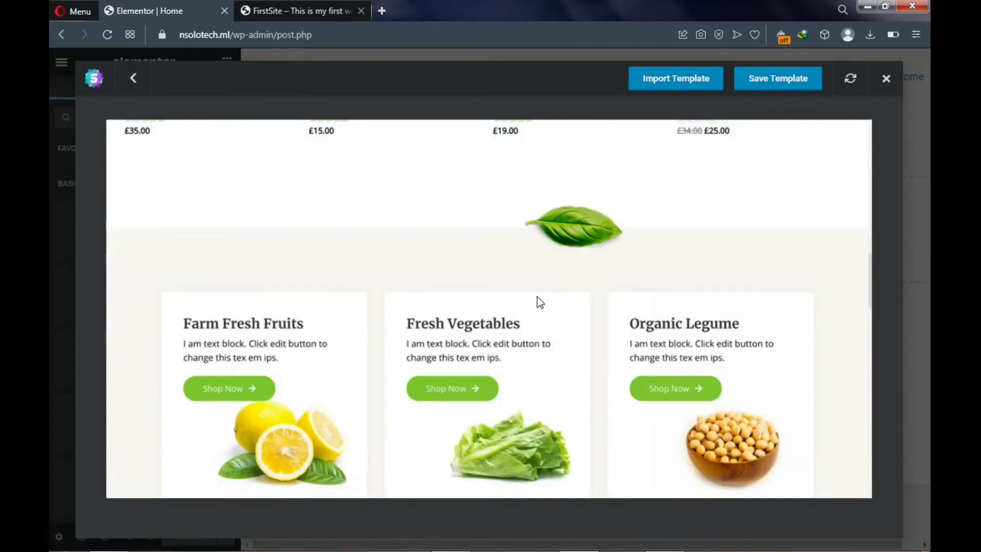
{"action": "scroll", "coordinate": [539, 301], "scroll_direction": "down", "scroll_amount": 10}
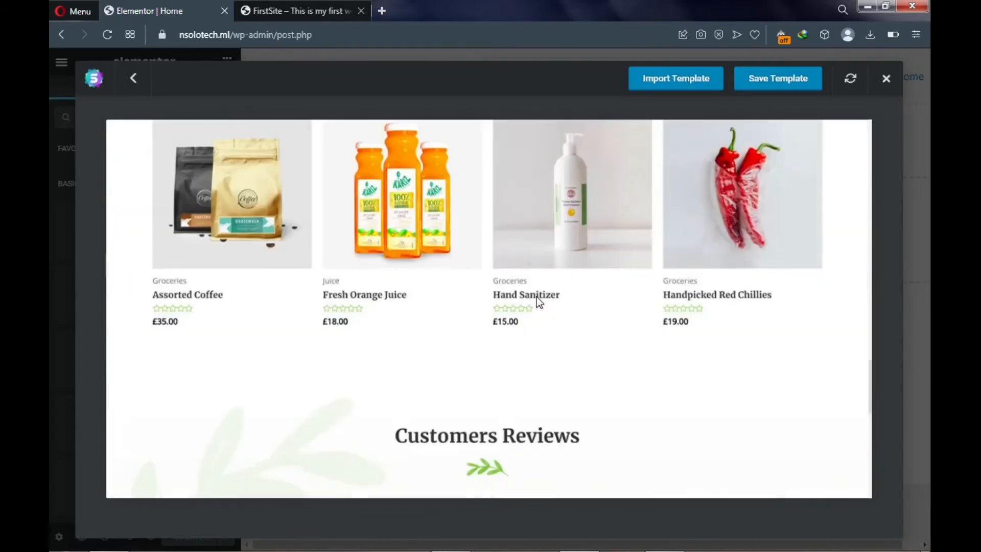
{"action": "scroll", "coordinate": [537, 300], "scroll_direction": "down", "scroll_amount": 2}
{"action": "scroll", "coordinate": [537, 296], "scroll_direction": "up", "scroll_amount": 10}
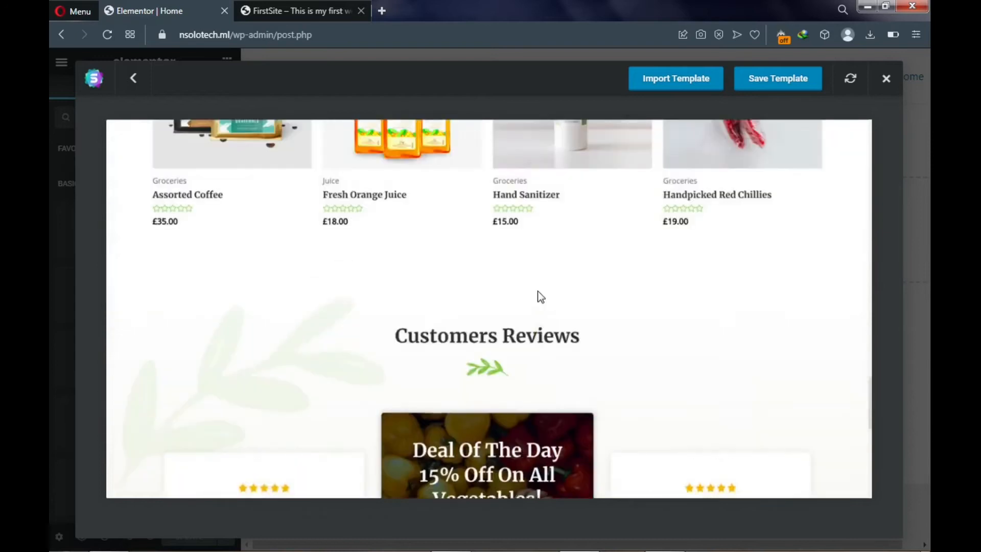
{"action": "scroll", "coordinate": [613, 194], "scroll_direction": "up", "scroll_amount": 12}
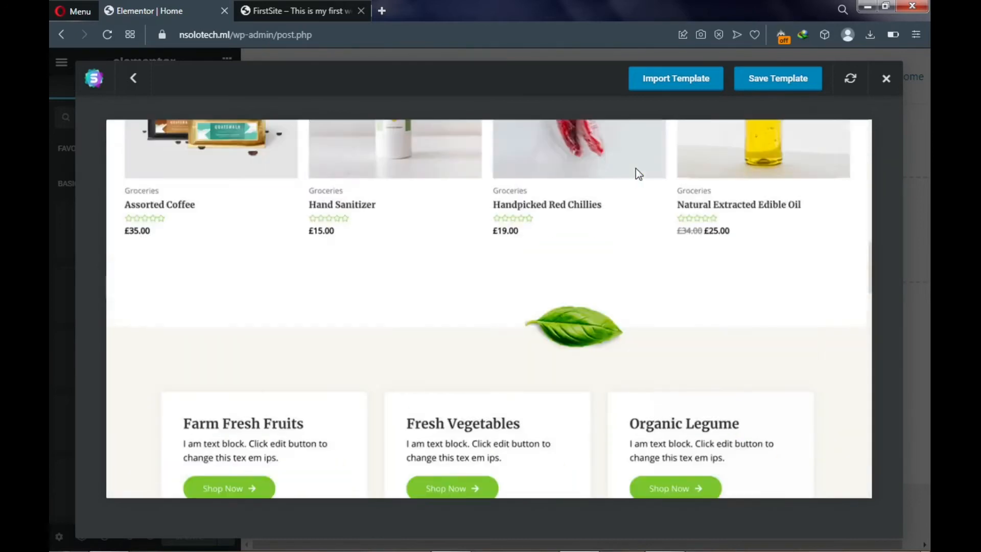
{"action": "scroll", "coordinate": [671, 112], "scroll_direction": "up", "scroll_amount": 2}
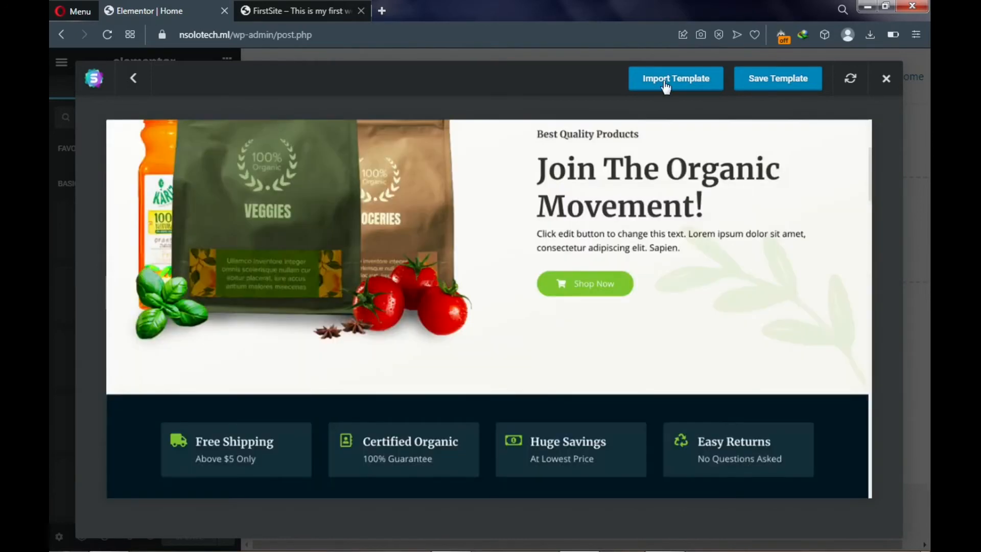
- Import the Organic Store Home template into the page and update the page
{"action": "left_click", "coordinate": [665, 85]}
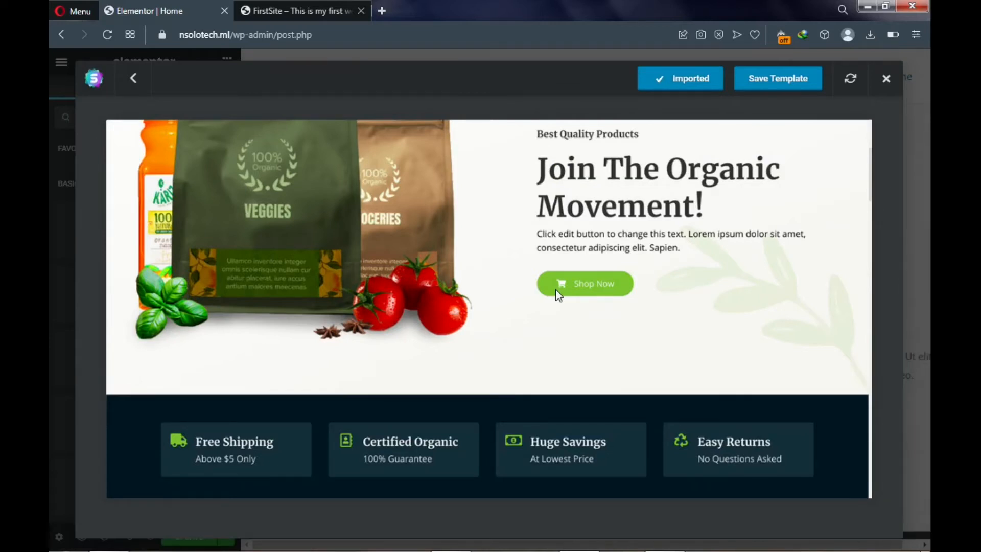
{"action": "left_click", "coordinate": [679, 84]}
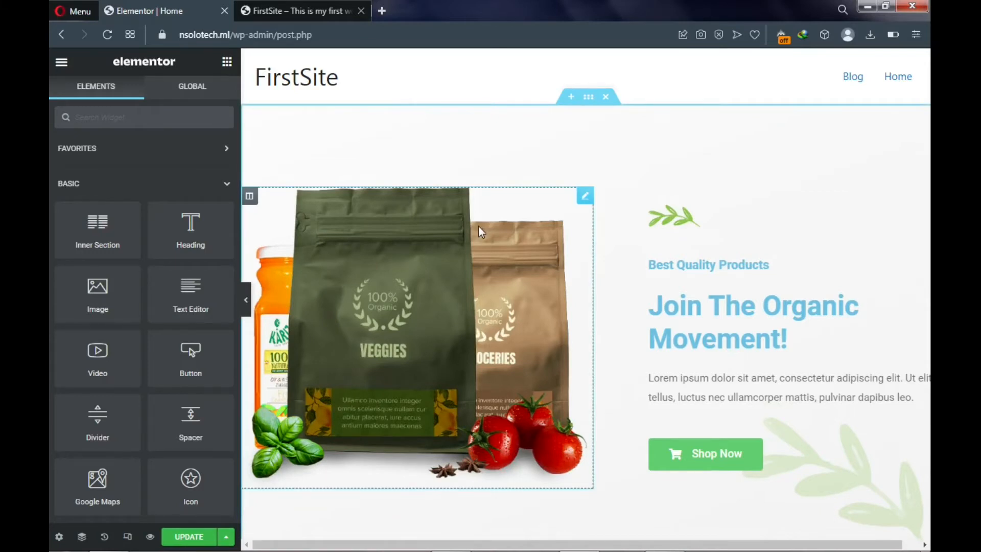
{"action": "left_click", "coordinate": [184, 543]}
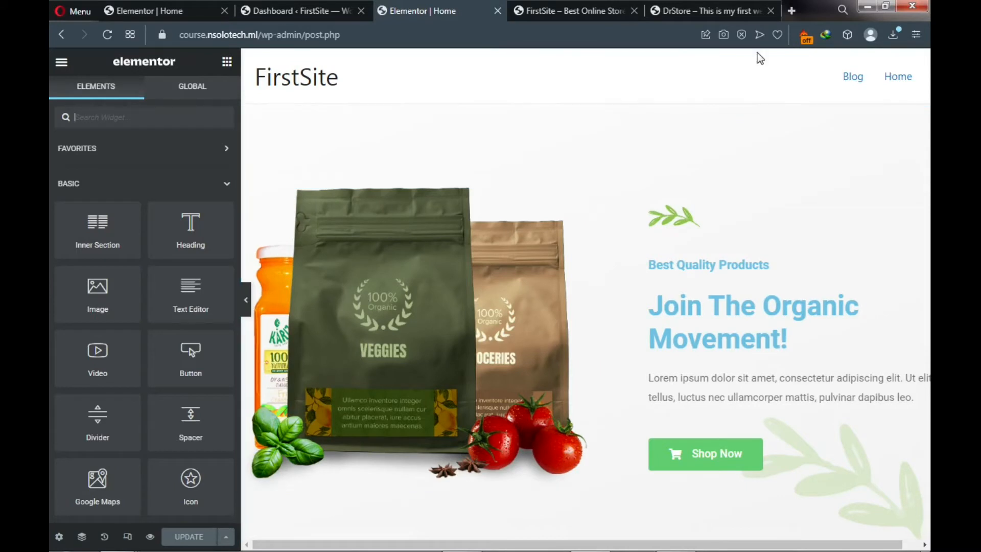
- Look at the live DrStore homepage, then switch back to the FirstSite dashboard
{"action": "left_click", "coordinate": [714, 9]}
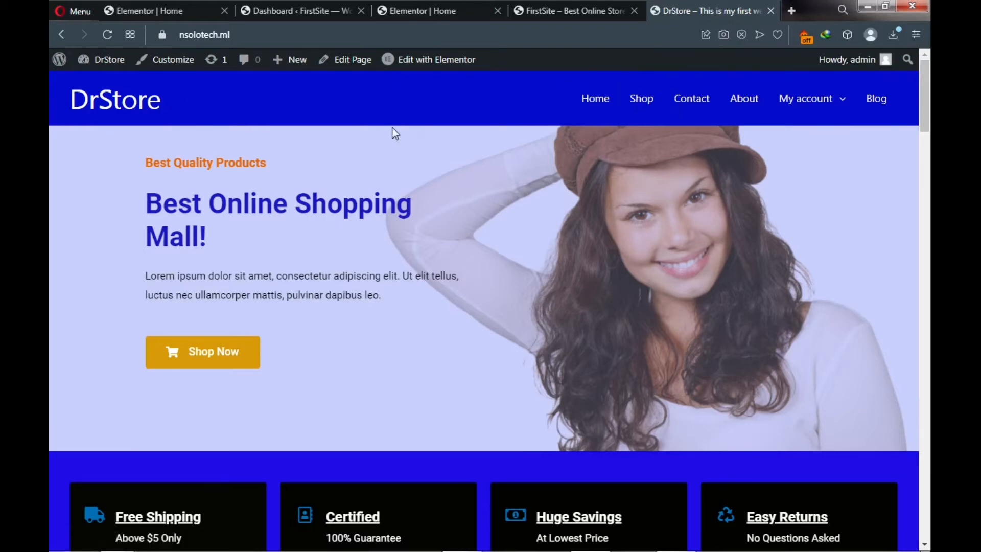
{"action": "left_click", "coordinate": [324, 11]}
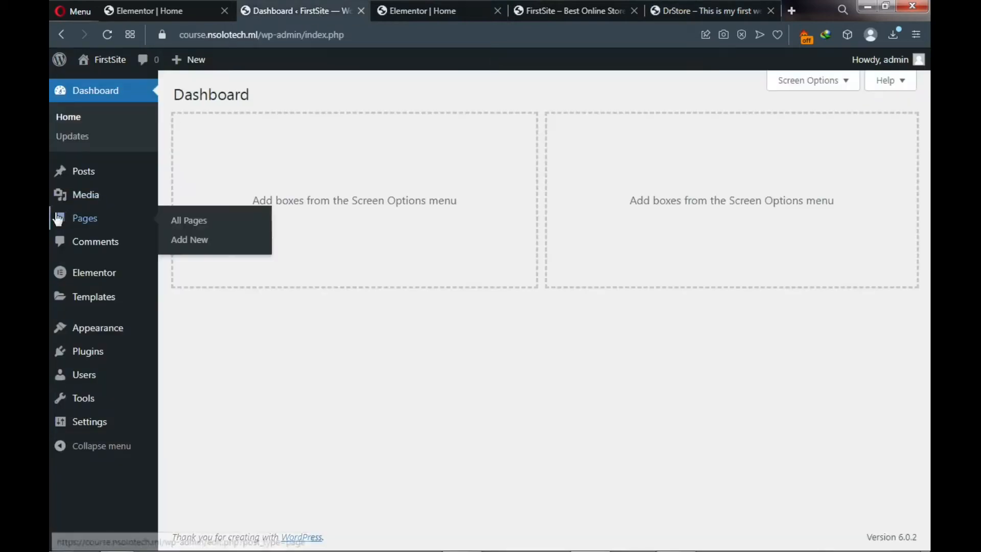
- Install and activate WooCommerce from the Popular plugins list
{"action": "mouse_move", "coordinate": [86, 351]}
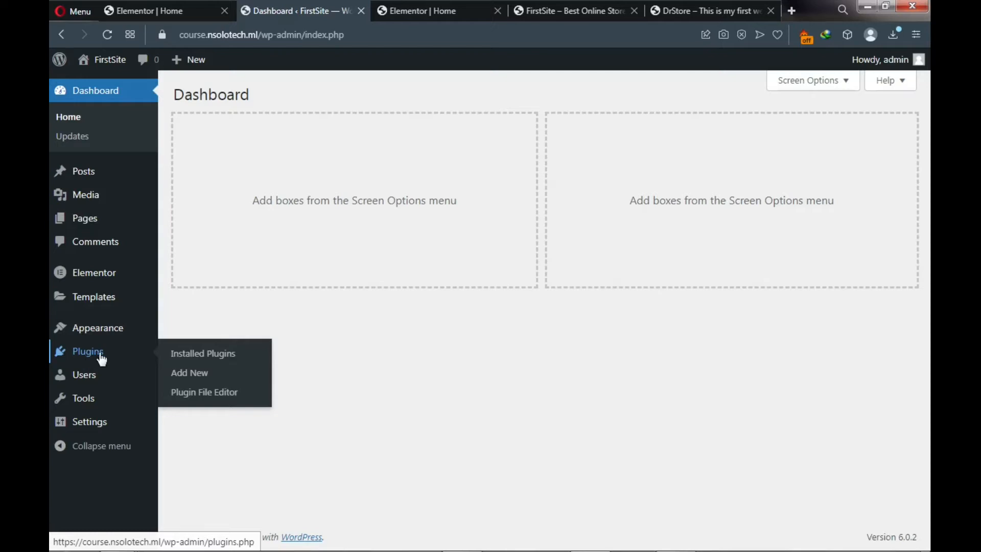
{"action": "left_click", "coordinate": [187, 381]}
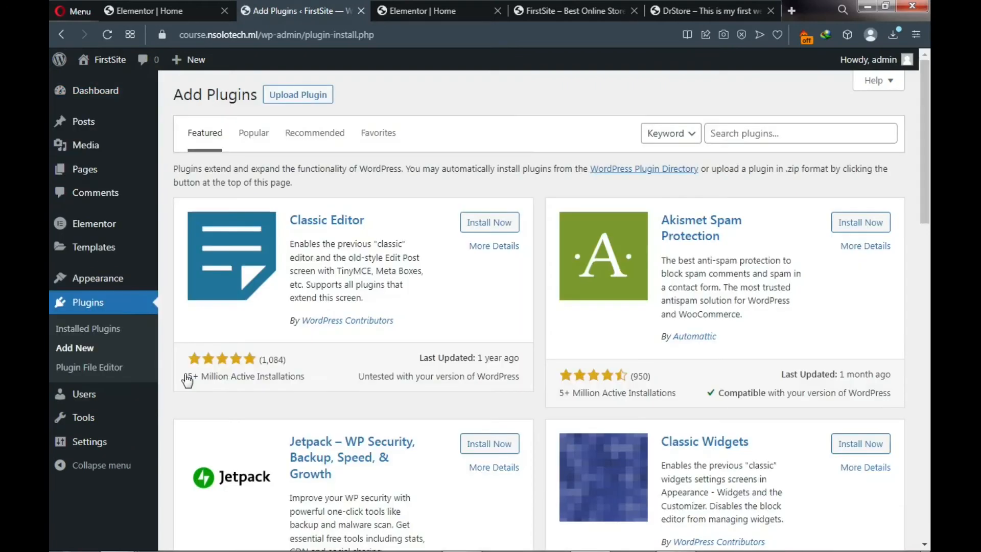
{"action": "left_click", "coordinate": [251, 139]}
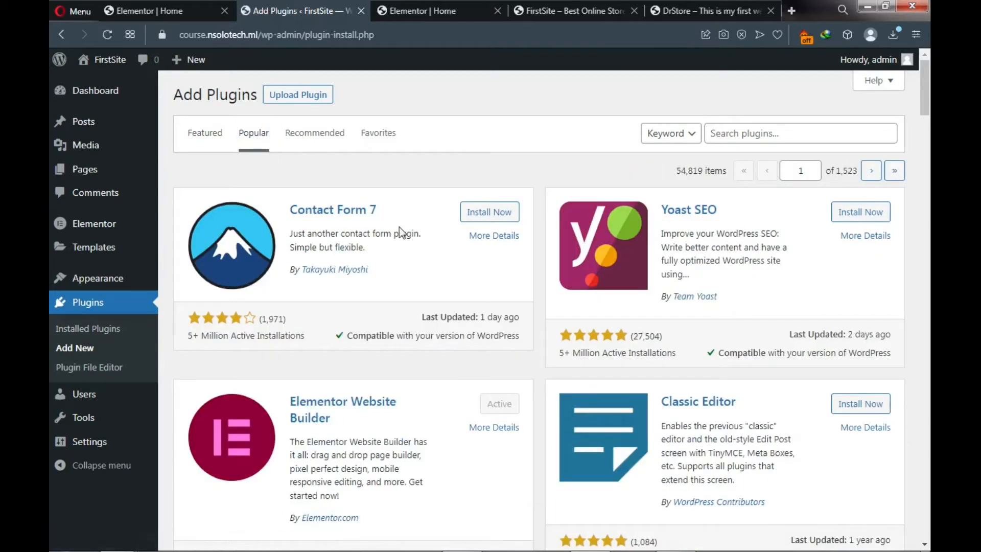
{"action": "scroll", "coordinate": [399, 227], "scroll_direction": "down", "scroll_amount": 5}
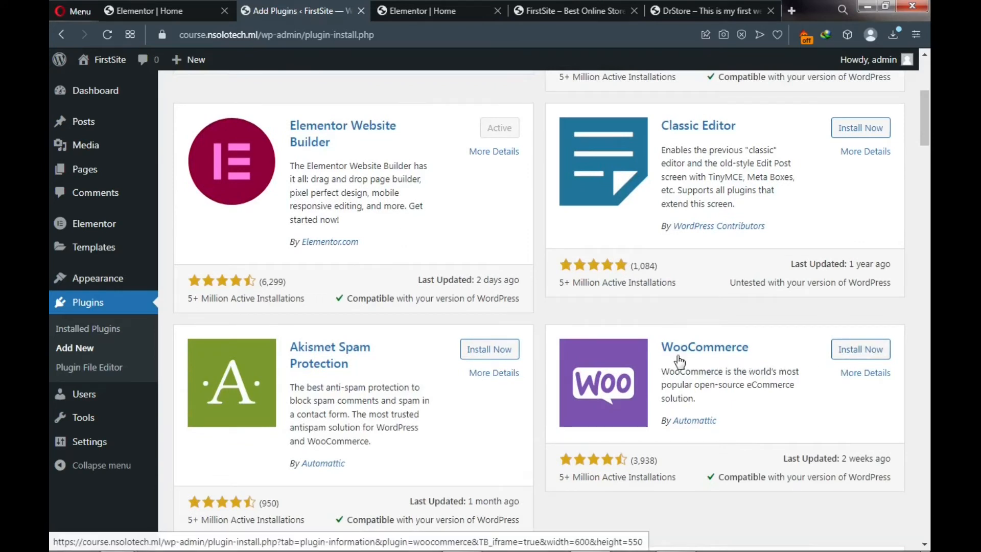
{"action": "left_click", "coordinate": [852, 352]}
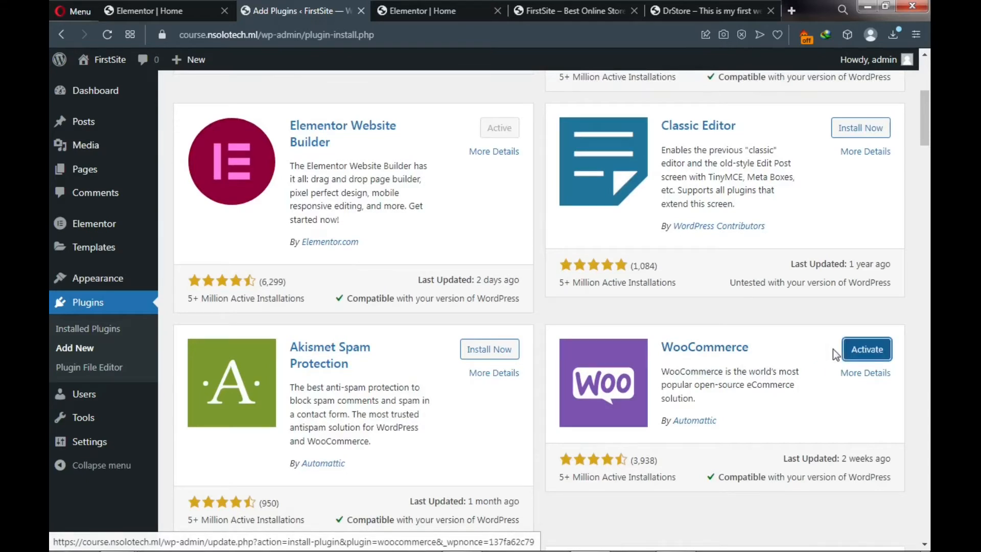
{"action": "left_click", "coordinate": [865, 353]}
{"action": "mouse_move", "coordinate": [836, 540]}
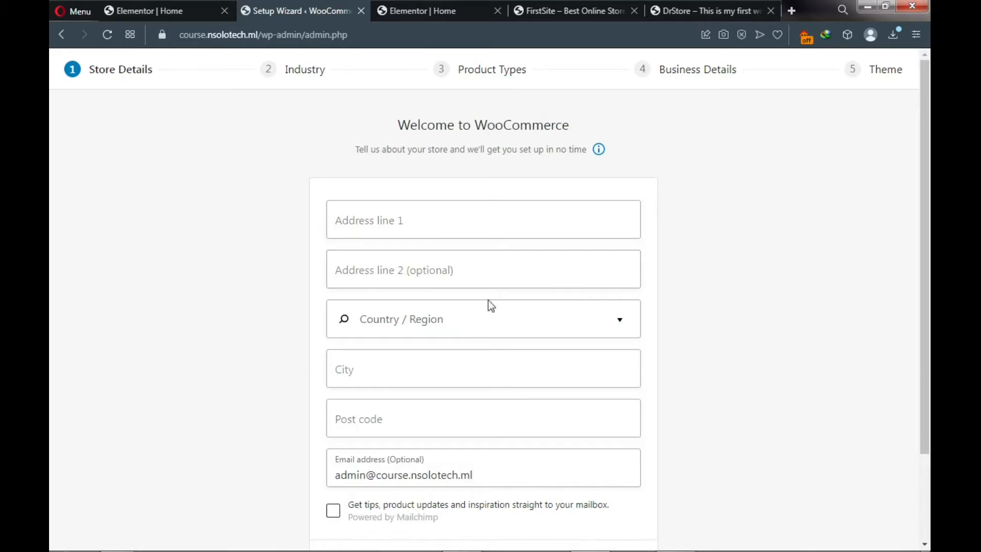
- Skip WooCommerce's store details setup and decline sharing usage data
{"action": "scroll", "coordinate": [406, 341], "scroll_direction": "down", "scroll_amount": 2}
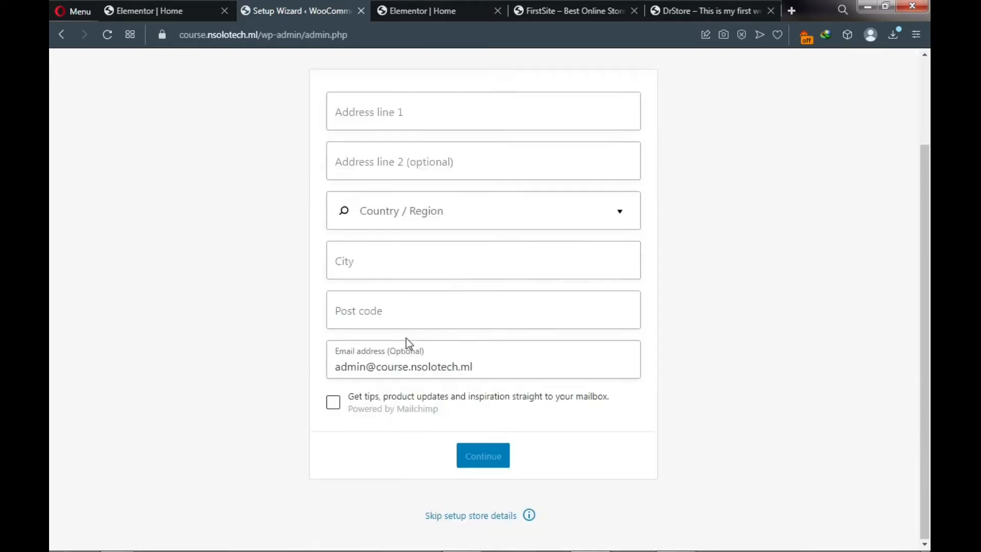
{"action": "left_click", "coordinate": [470, 520]}
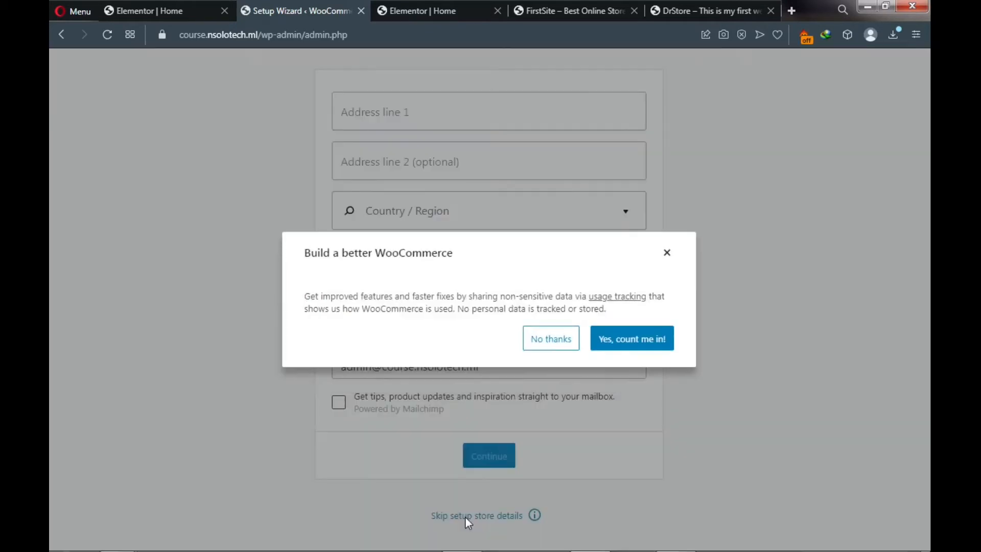
{"action": "left_click", "coordinate": [551, 346]}
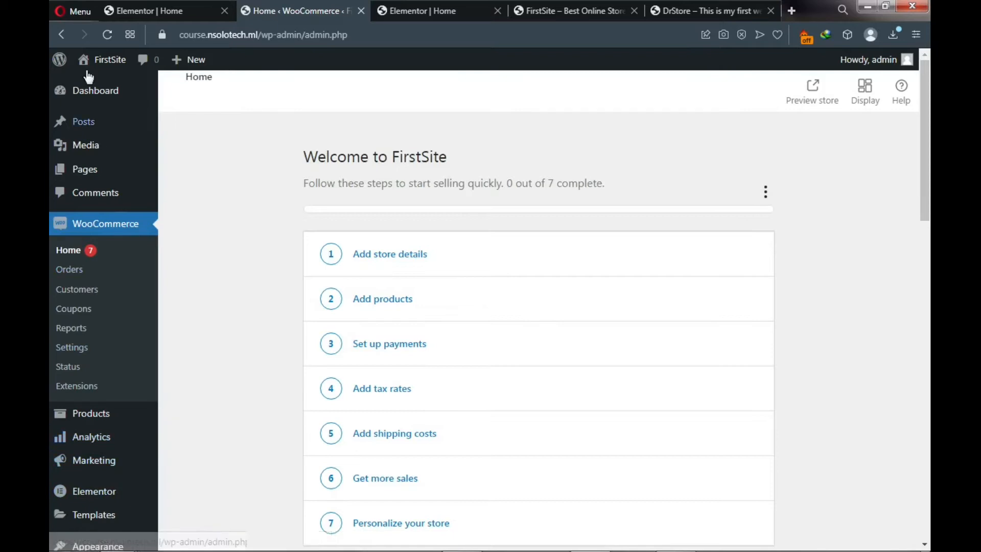
- Go through All Pages and Menus, then view the FirstSite front page's Blog/Home menu
{"action": "mouse_move", "coordinate": [87, 174]}
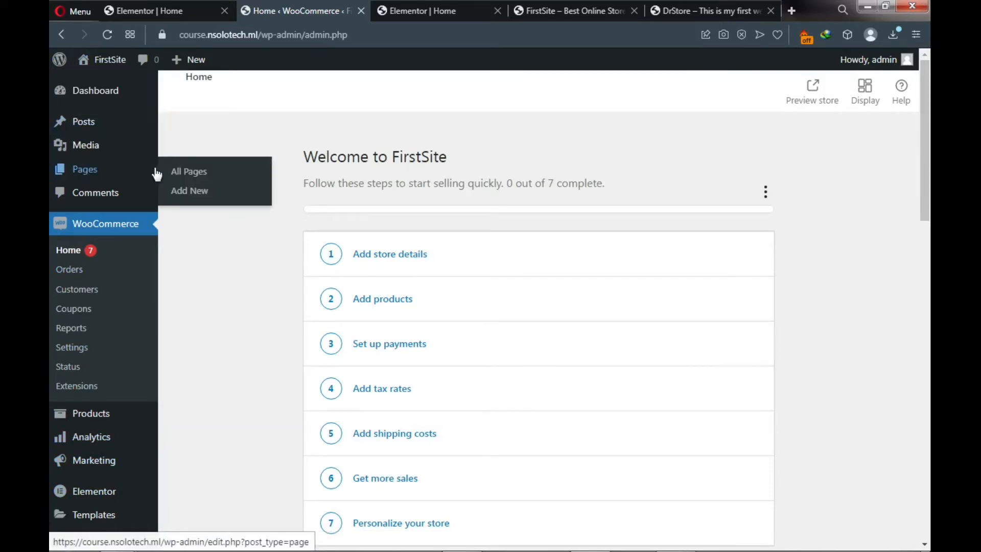
{"action": "left_click", "coordinate": [187, 175]}
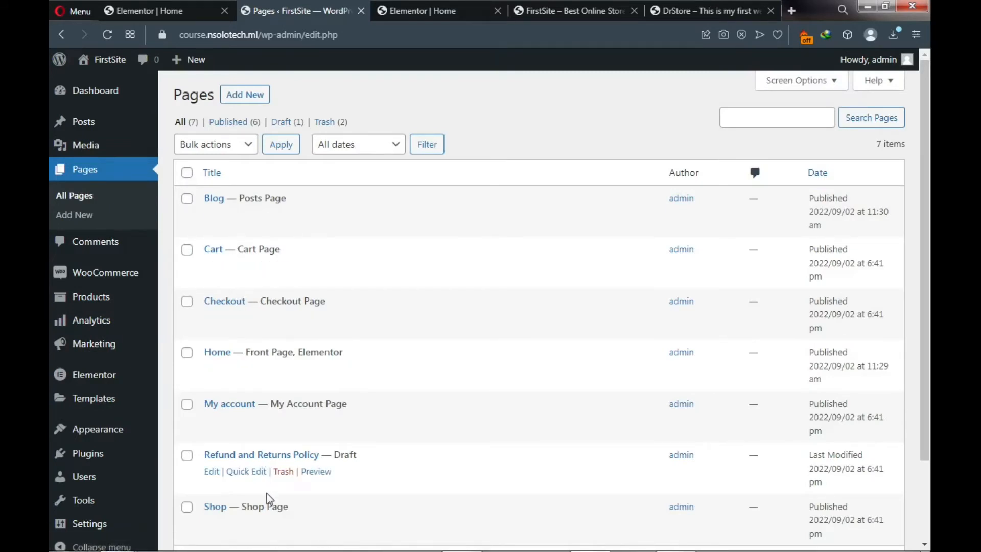
{"action": "scroll", "coordinate": [267, 499], "scroll_direction": "down", "scroll_amount": 2}
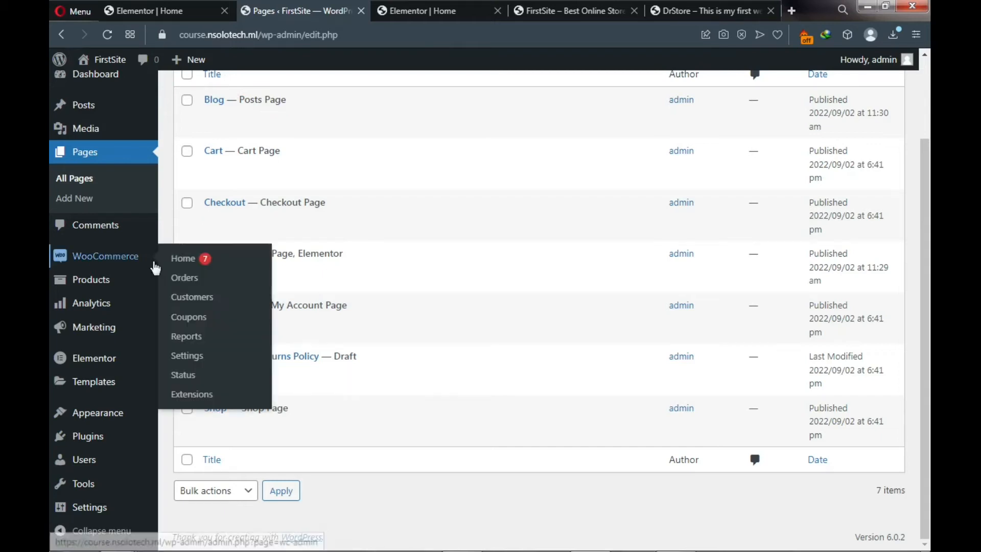
{"action": "mouse_move", "coordinate": [97, 422]}
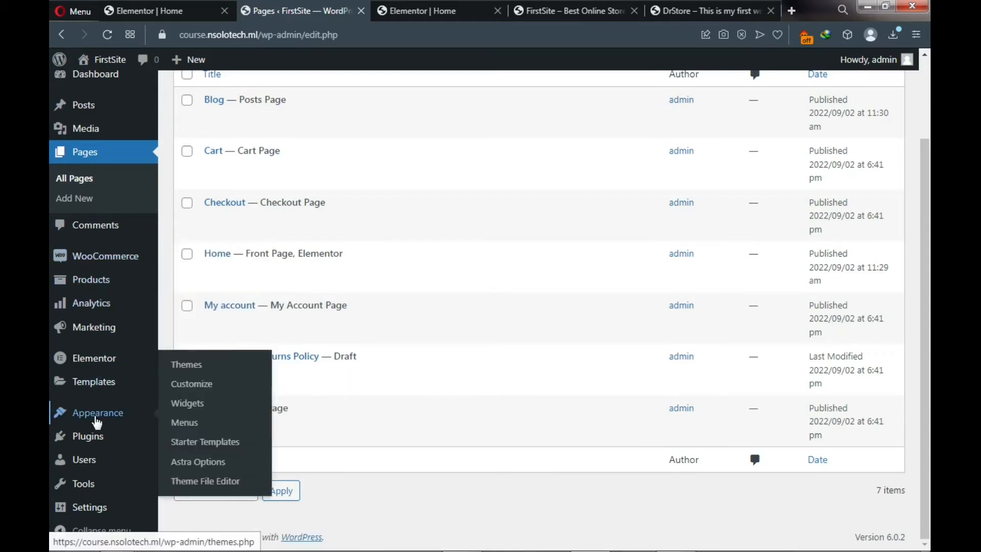
{"action": "left_click", "coordinate": [191, 426]}
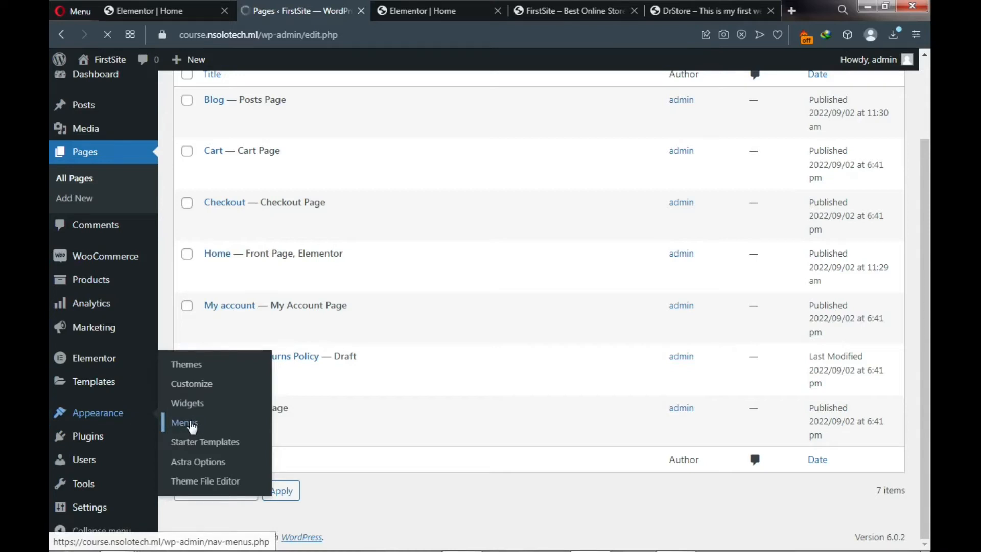
{"action": "left_click", "coordinate": [572, 8]}
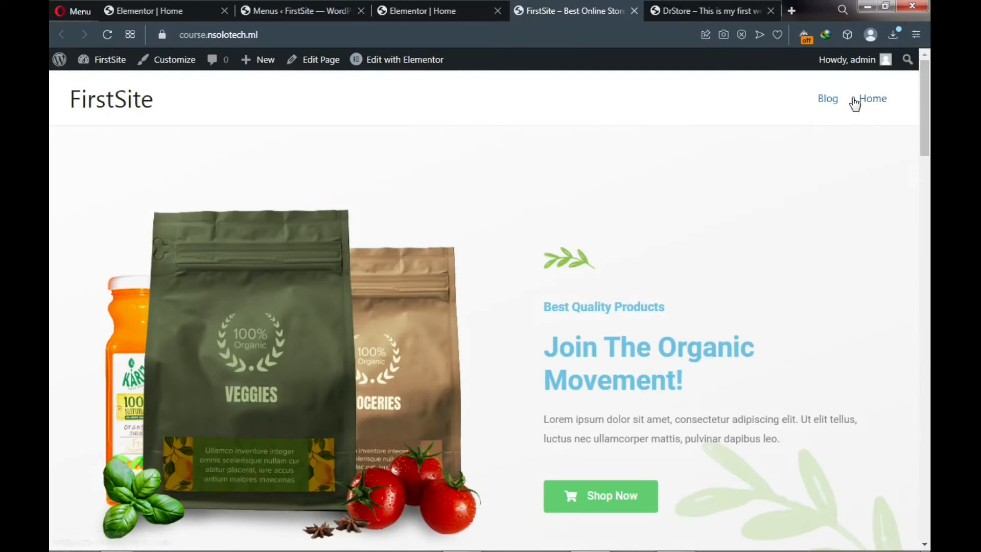
- Create a menu named Menu1 assigned to the Primary Menu location
{"action": "left_click", "coordinate": [303, 12]}
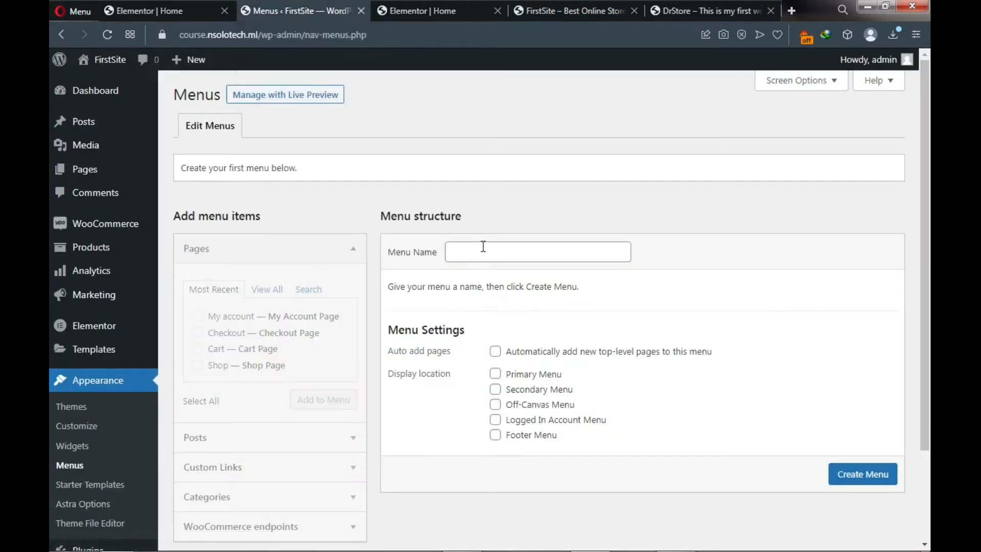
{"action": "left_click", "coordinate": [494, 255]}
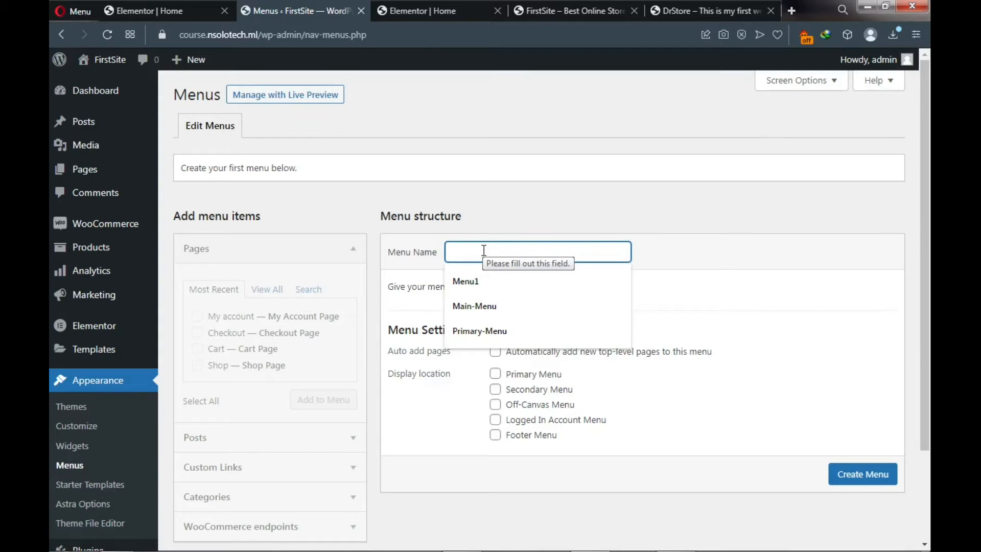
{"action": "left_click", "coordinate": [486, 281]}
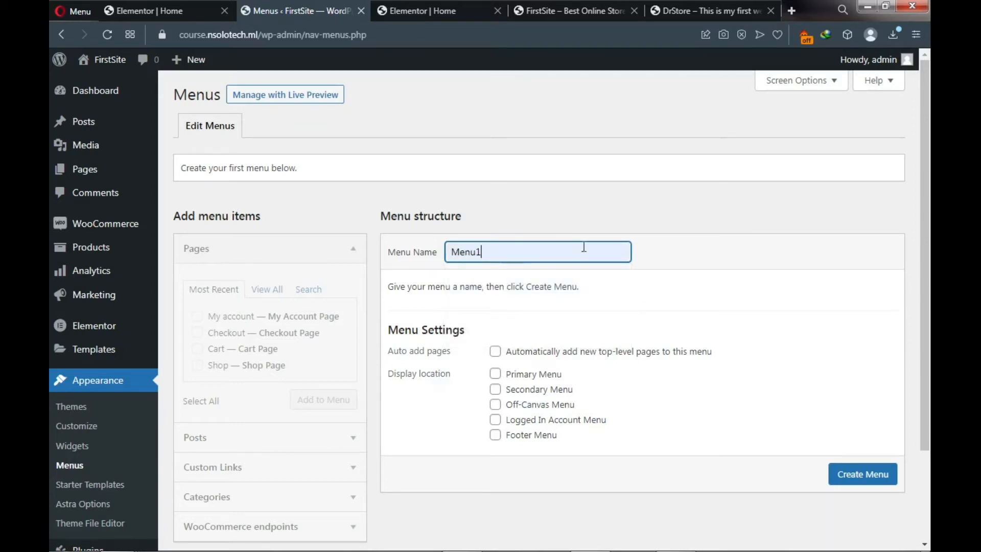
{"action": "left_click", "coordinate": [497, 377]}
{"action": "left_click", "coordinate": [497, 377]}
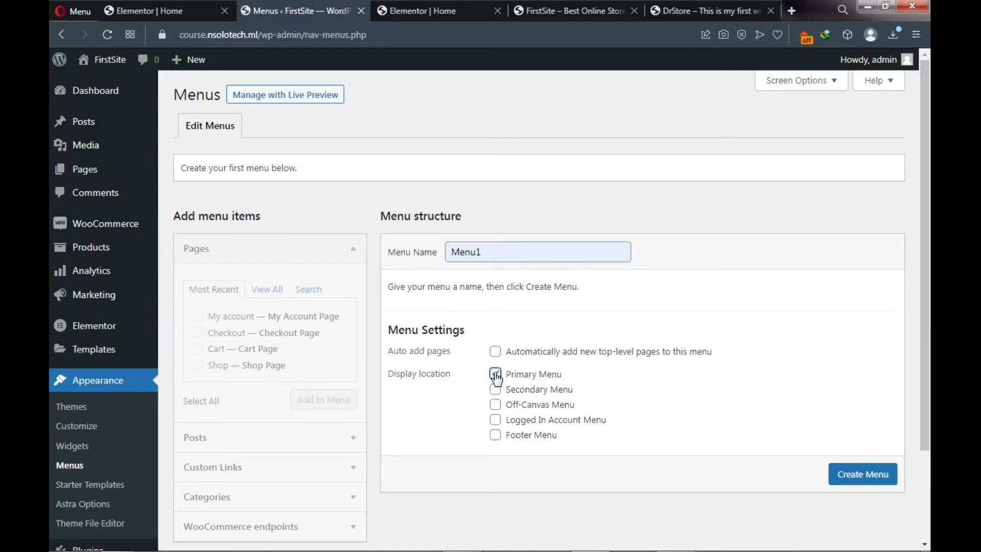
{"action": "left_click", "coordinate": [859, 477]}
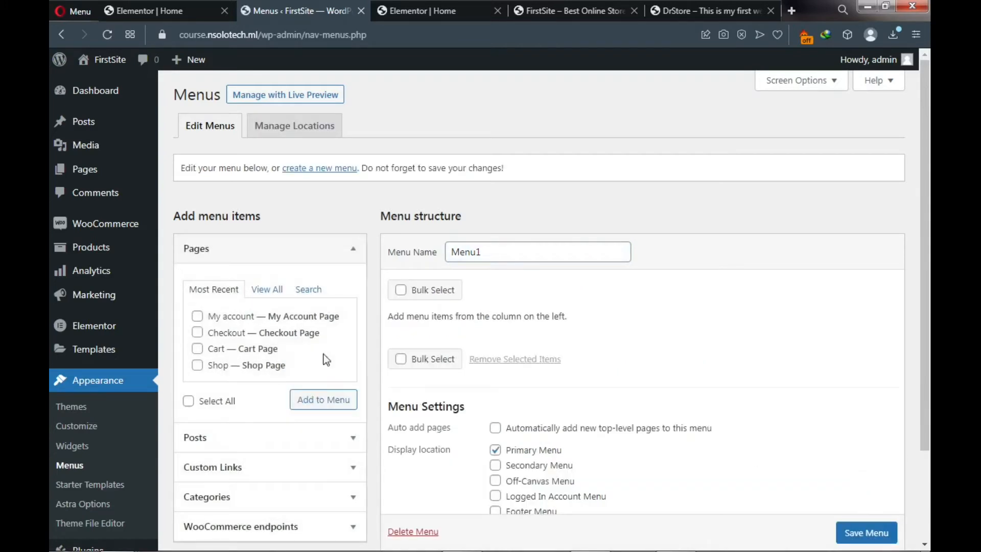
- Add all of the site's pages to Menu1
{"action": "left_click", "coordinate": [268, 290]}
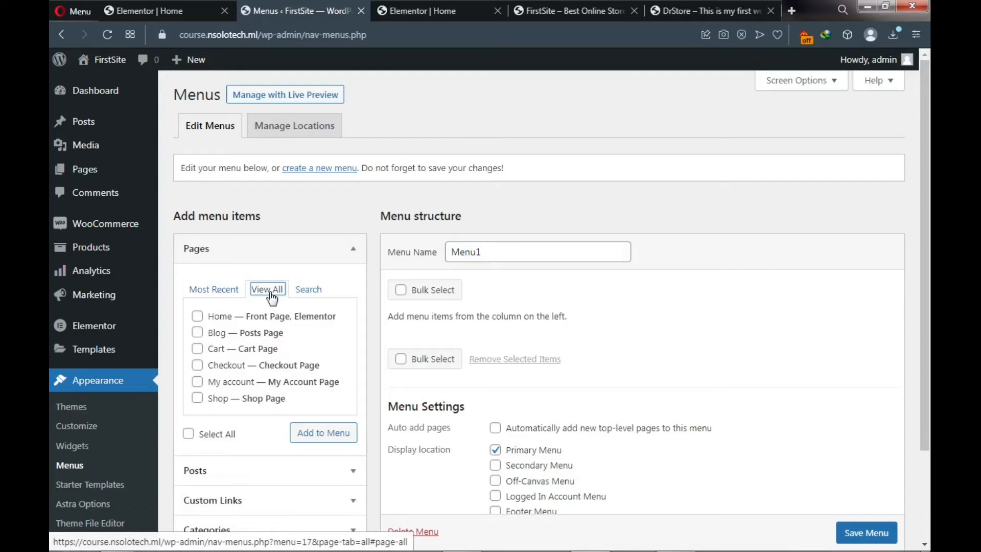
{"action": "left_click", "coordinate": [189, 434]}
{"action": "left_click", "coordinate": [324, 440]}
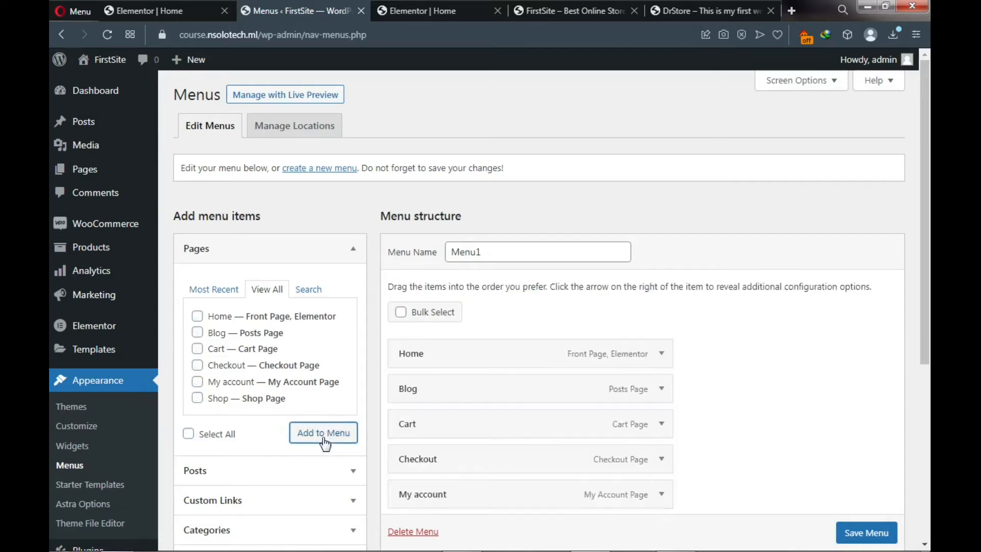
- Move Shop to second place in Menu1, using DrStore's menu order as reference
{"action": "scroll", "coordinate": [449, 427], "scroll_direction": "down", "scroll_amount": 1}
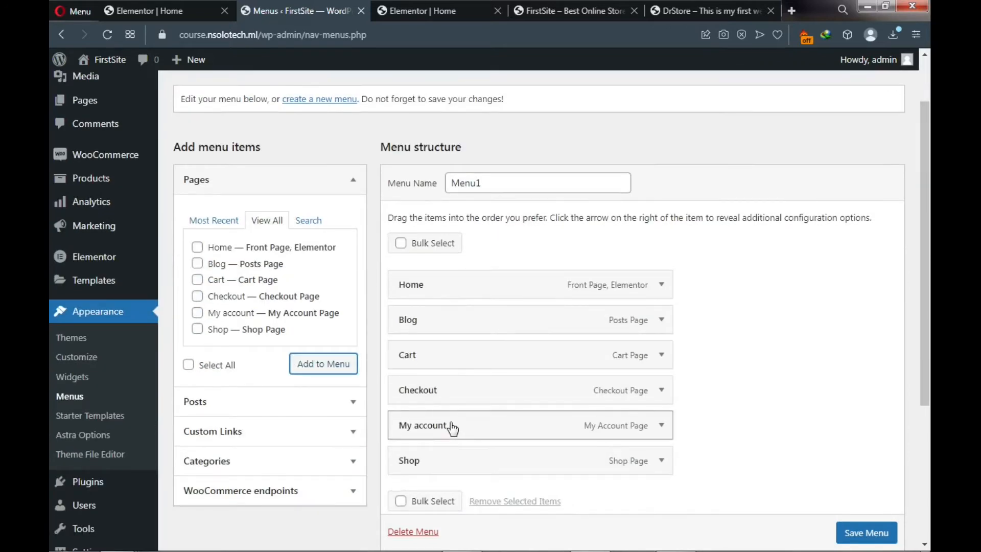
{"action": "left_click", "coordinate": [703, 14]}
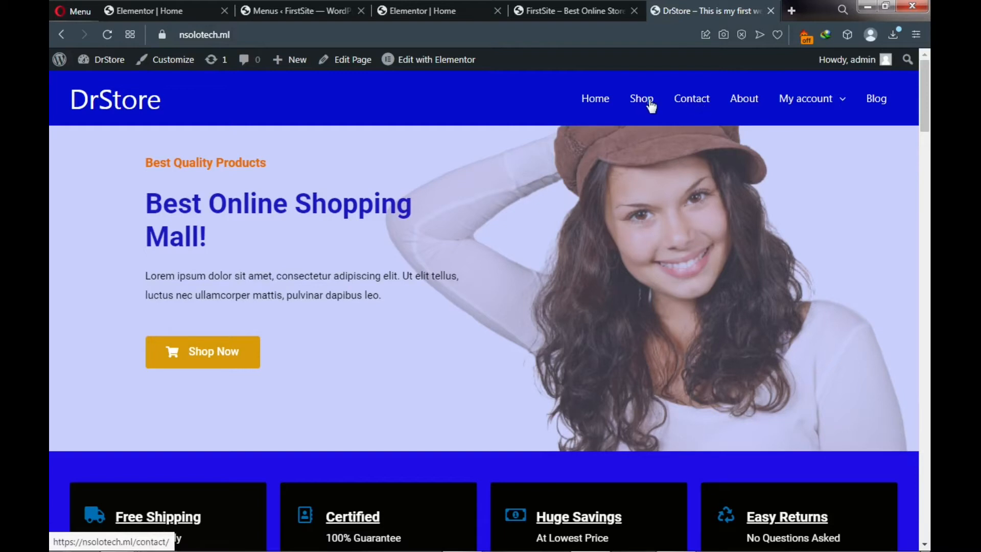
{"action": "left_click", "coordinate": [312, 12]}
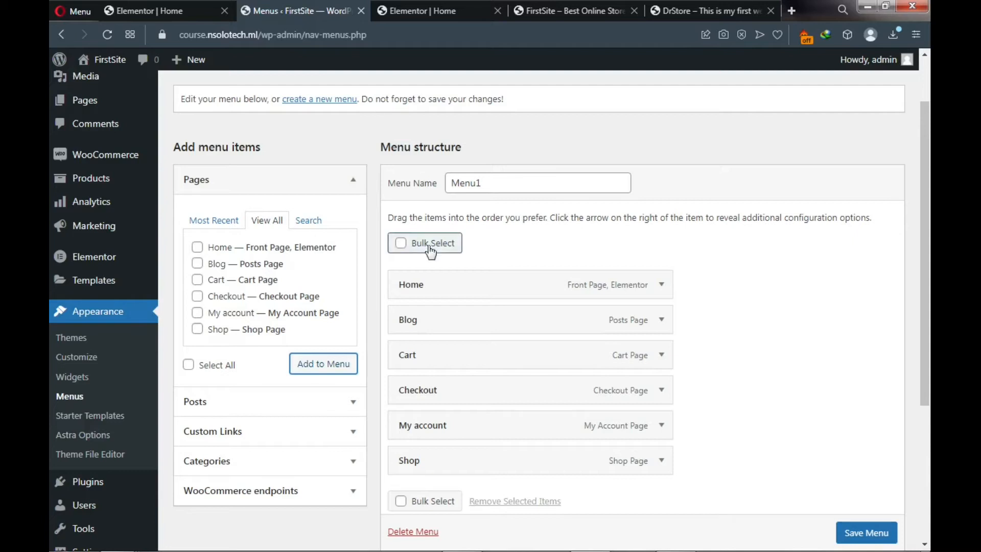
{"action": "left_click_drag", "start_coordinate": [435, 468], "coordinate": [442, 340]}
- Recheck DrStore's menu and move My account up below Shop
{"action": "scroll", "coordinate": [442, 386], "scroll_direction": "down", "scroll_amount": 3}
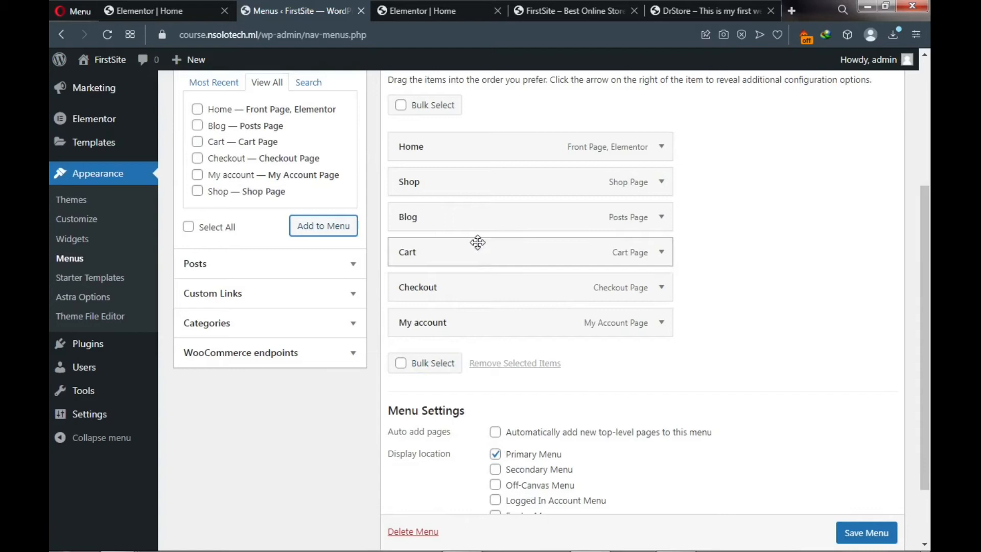
{"action": "left_click", "coordinate": [697, 11]}
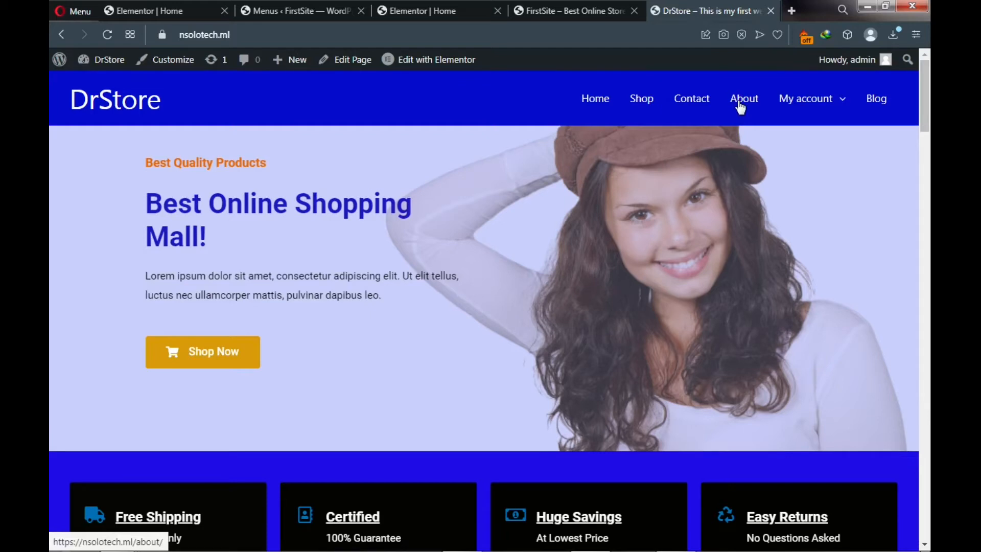
{"action": "mouse_move", "coordinate": [790, 108]}
{"action": "left_click", "coordinate": [281, 2]}
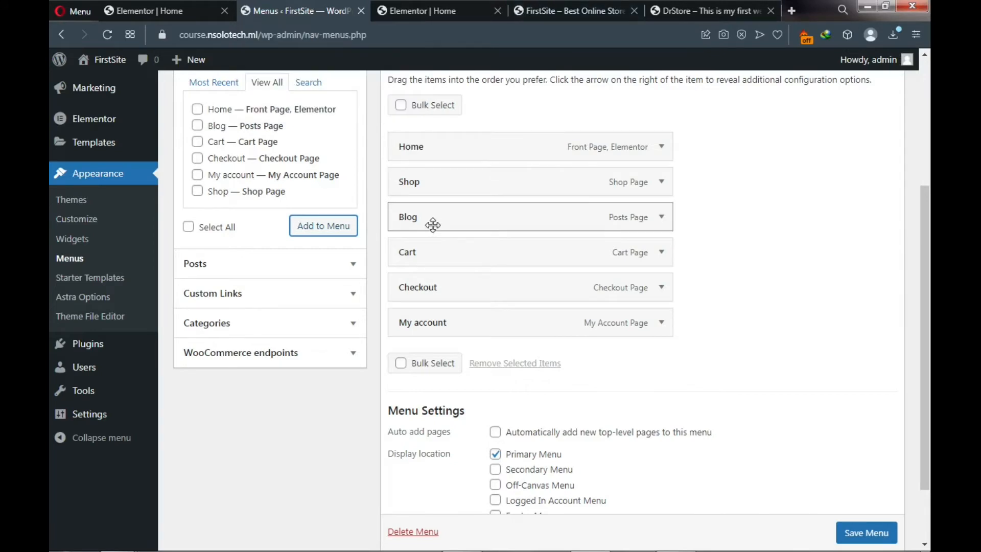
{"action": "left_click_drag", "start_coordinate": [436, 324], "coordinate": [434, 219]}
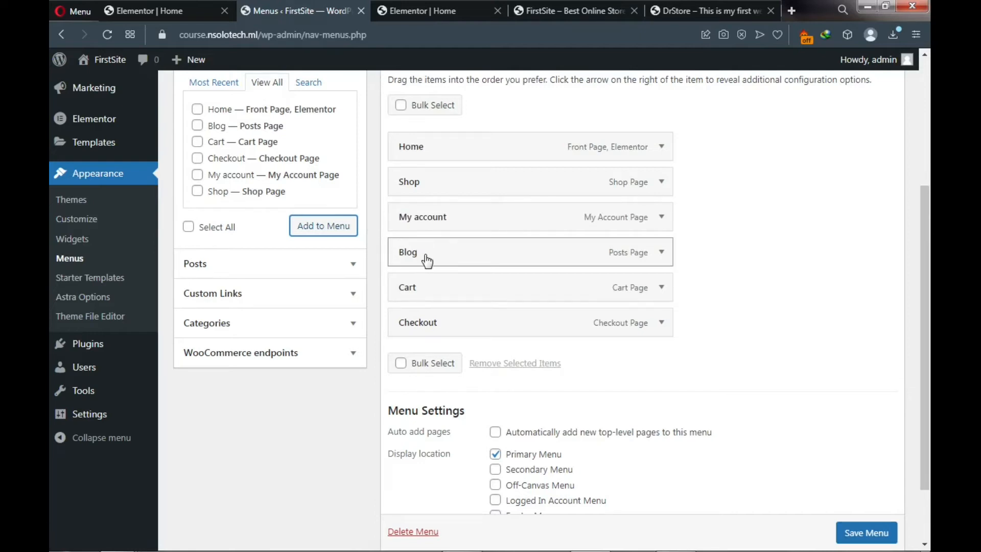
- Nest Cart and Checkout as sub items under My account and save Menu1
{"action": "left_click_drag", "start_coordinate": [425, 298], "coordinate": [440, 252]}
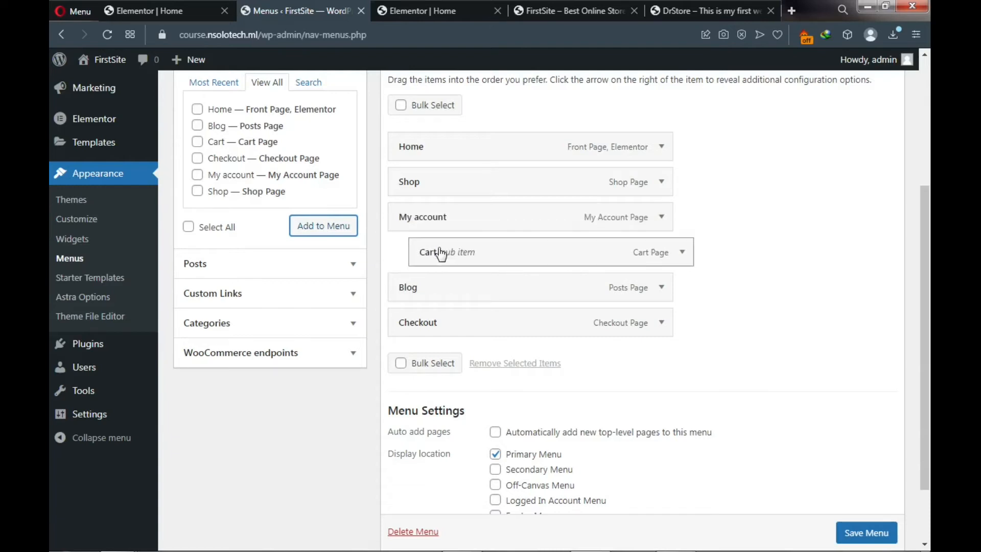
{"action": "left_click_drag", "start_coordinate": [432, 322], "coordinate": [459, 293]}
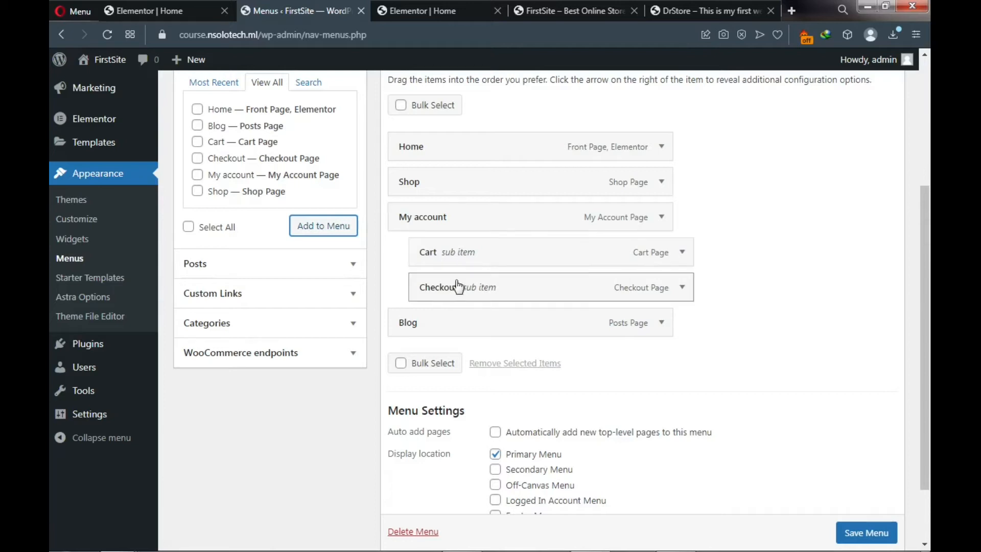
{"action": "left_click", "coordinate": [869, 540]}
{"action": "scroll", "coordinate": [868, 542], "scroll_direction": "down", "scroll_amount": 1}
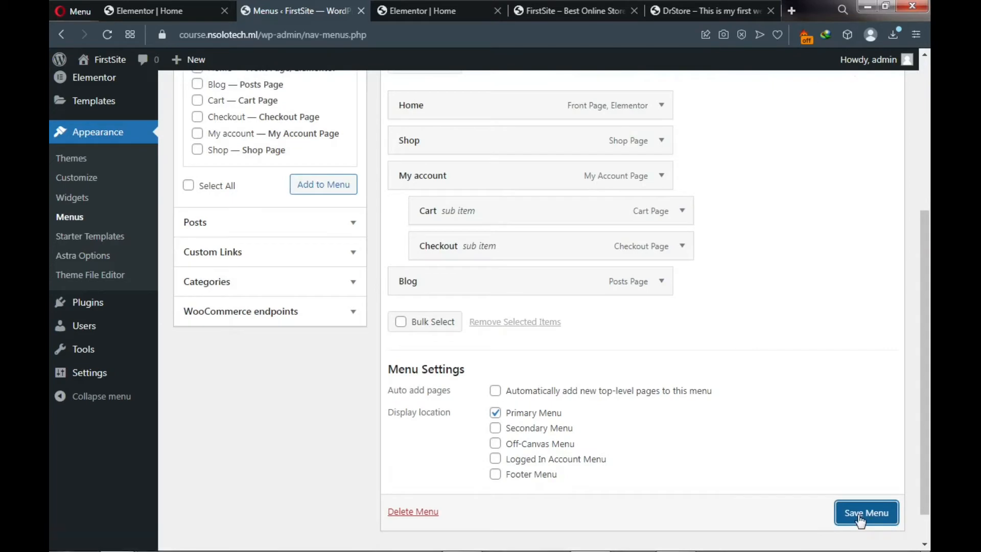
{"action": "left_click", "coordinate": [860, 517]}
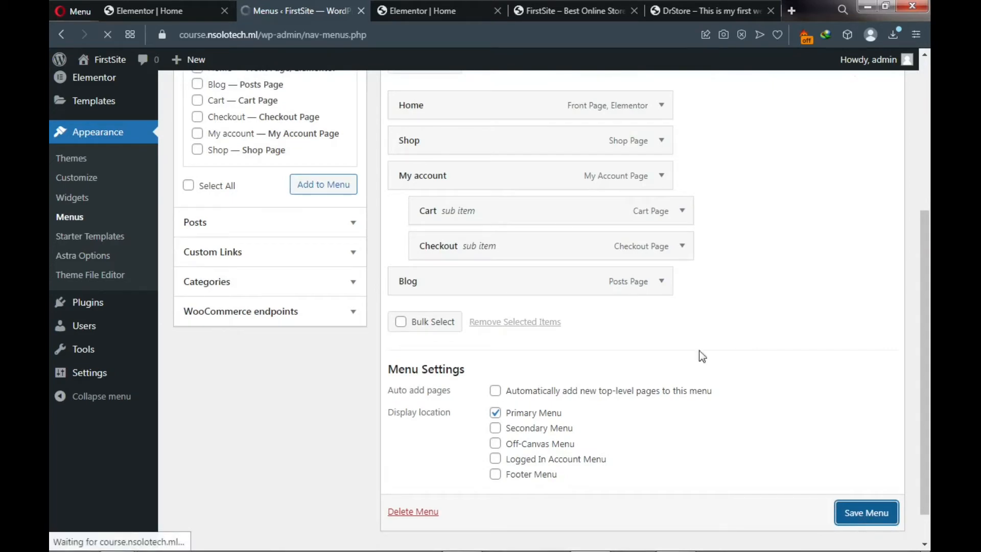
- Reload the FirstSite front page to confirm the new menu and My account's sub items
{"action": "left_click", "coordinate": [564, 7]}
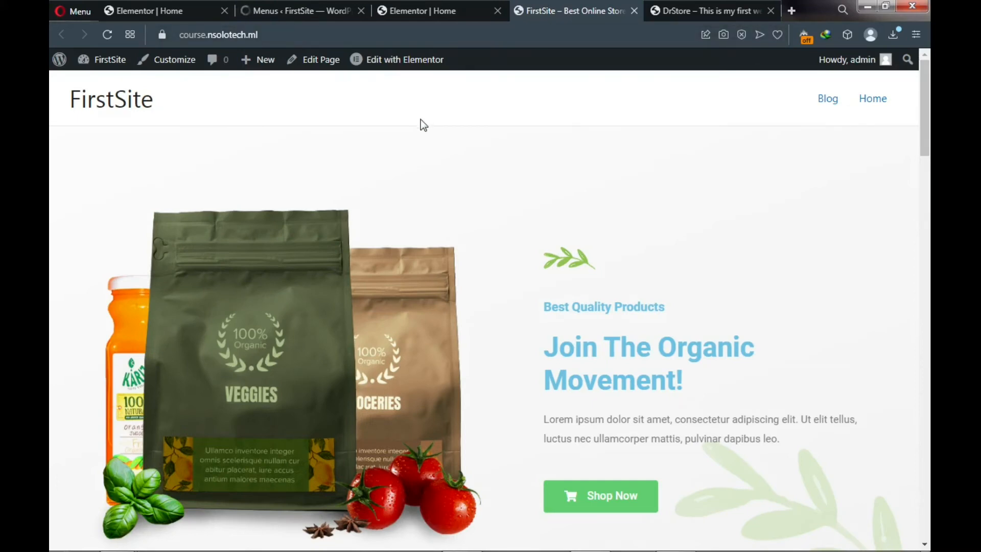
{"action": "key", "text": "F5"}
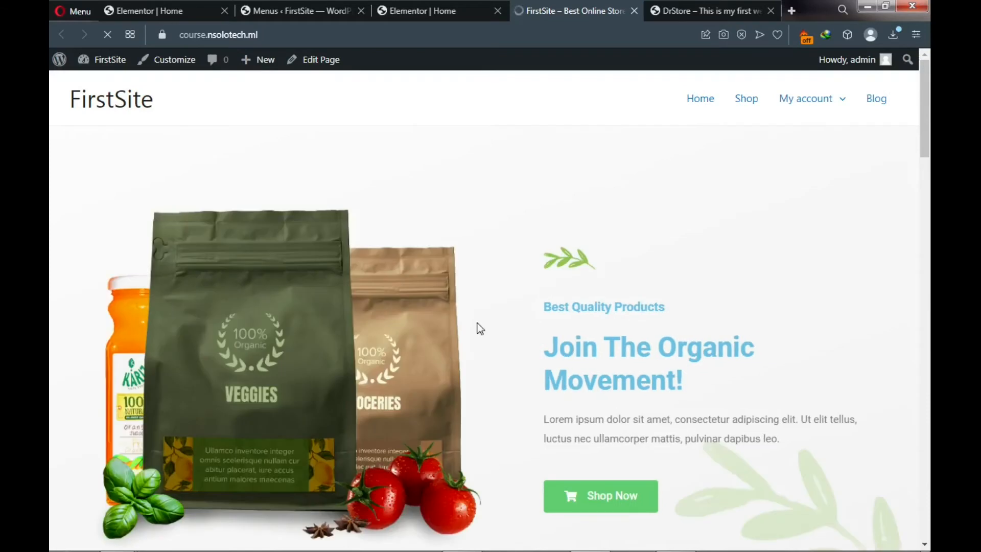
{"action": "mouse_move", "coordinate": [828, 103]}
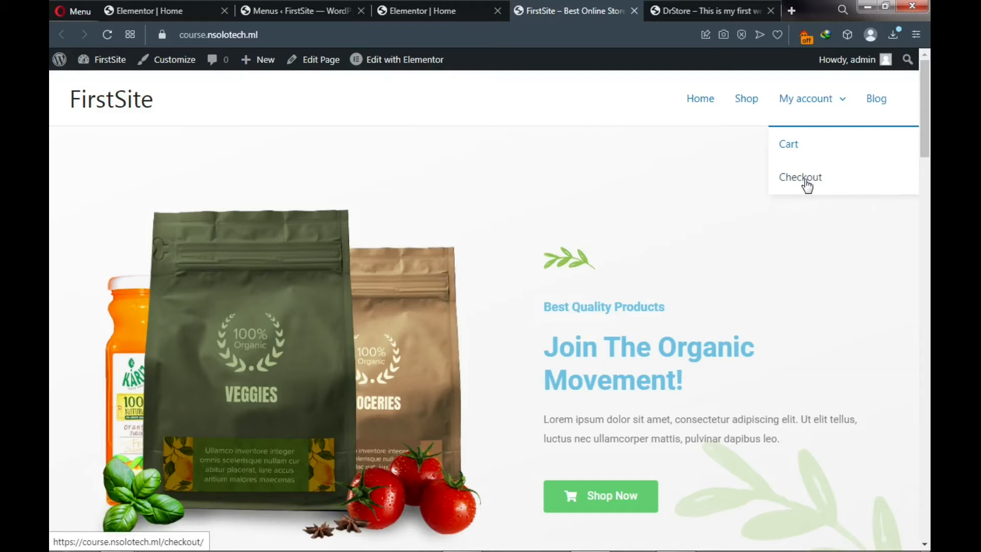
- Save Menu1 again and compare it with DrStore's menu, which also has Contact and About
{"action": "left_click", "coordinate": [304, 11]}
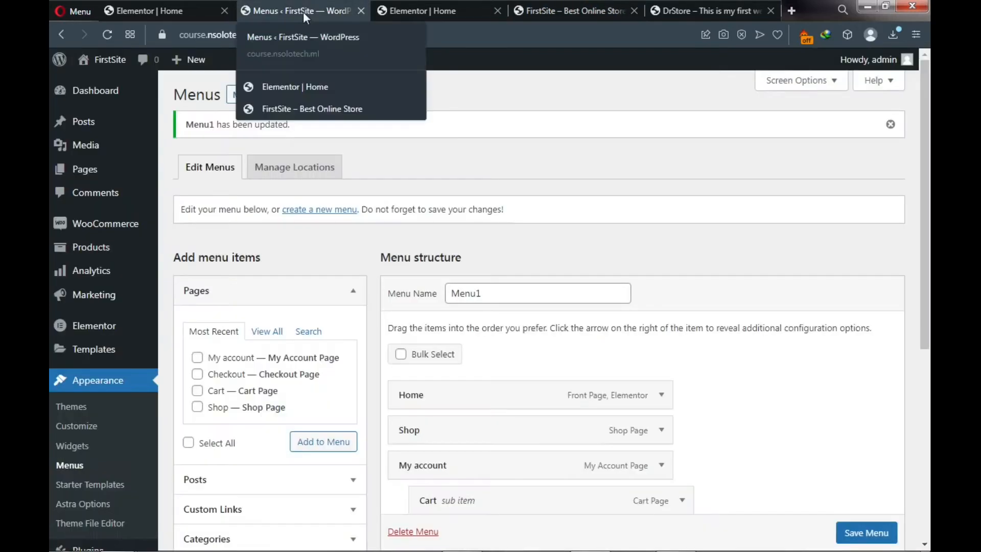
{"action": "scroll", "coordinate": [358, 215], "scroll_direction": "down", "scroll_amount": 3}
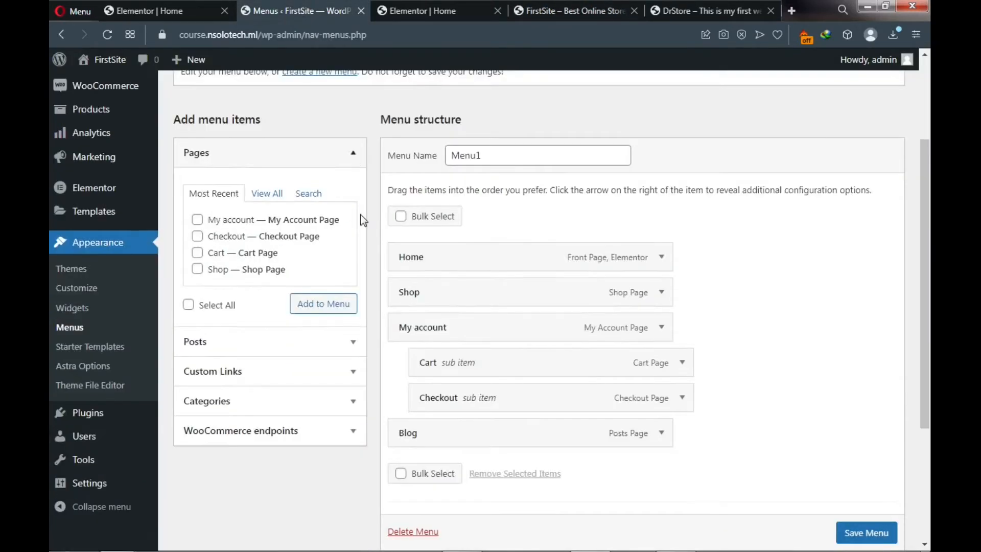
{"action": "scroll", "coordinate": [857, 543], "scroll_direction": "down", "scroll_amount": 1}
{"action": "left_click", "coordinate": [856, 534]}
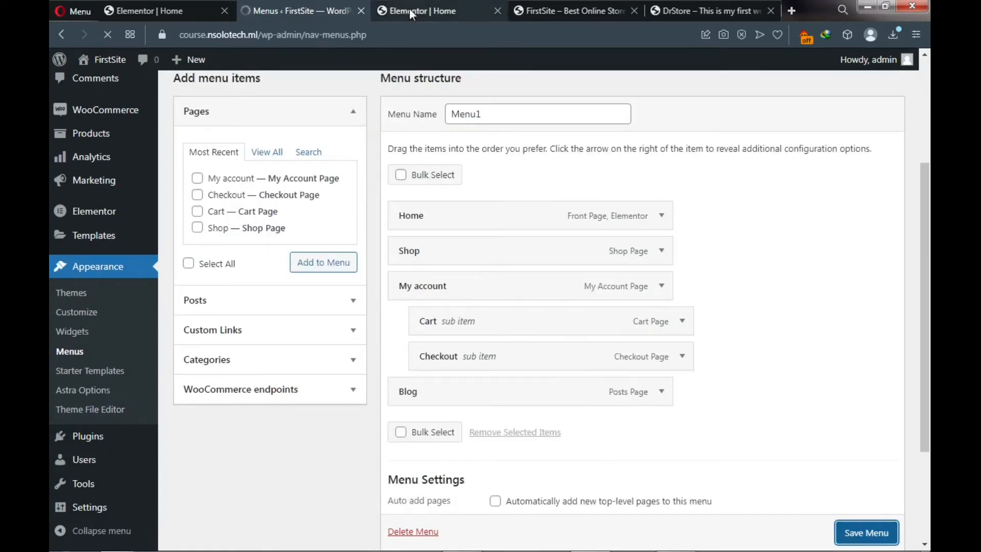
{"action": "mouse_move", "coordinate": [205, 62]}
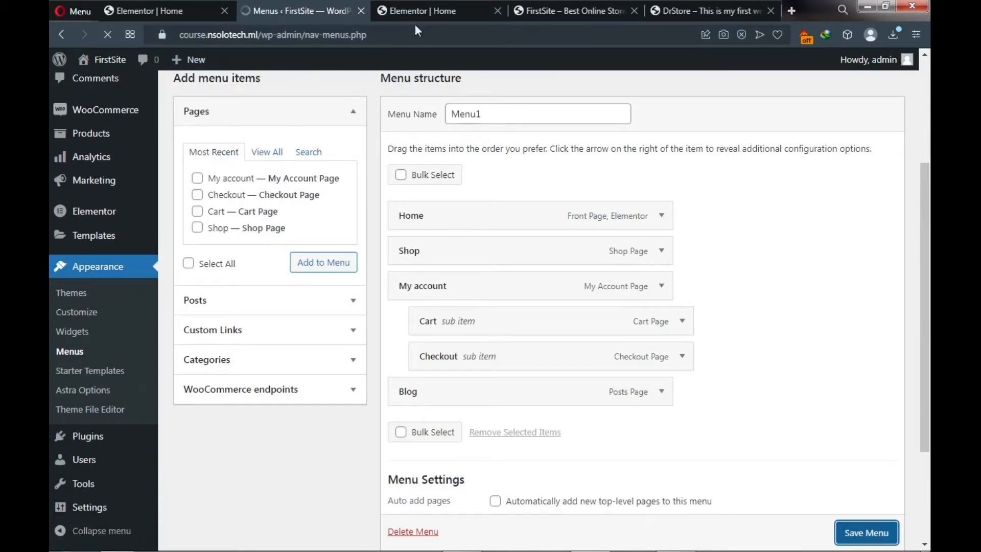
{"action": "left_click", "coordinate": [670, 10]}
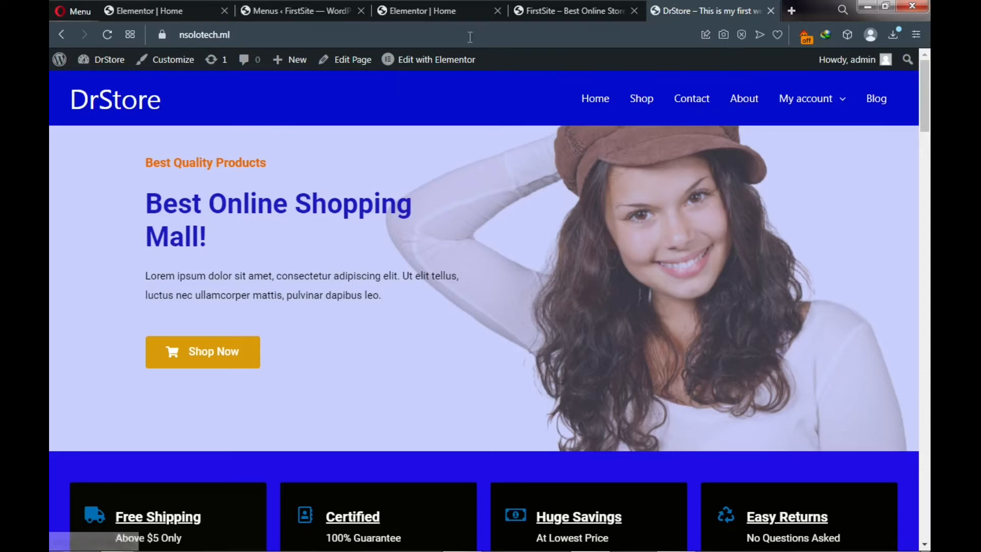
{"action": "left_click", "coordinate": [298, 13]}
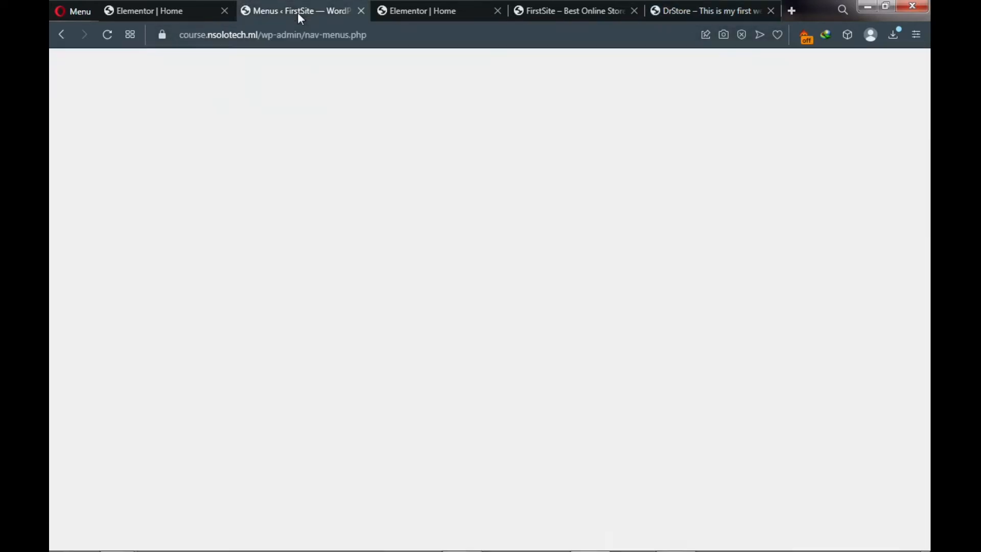
- Create and publish a new page titled Contact
{"action": "mouse_move", "coordinate": [80, 175]}
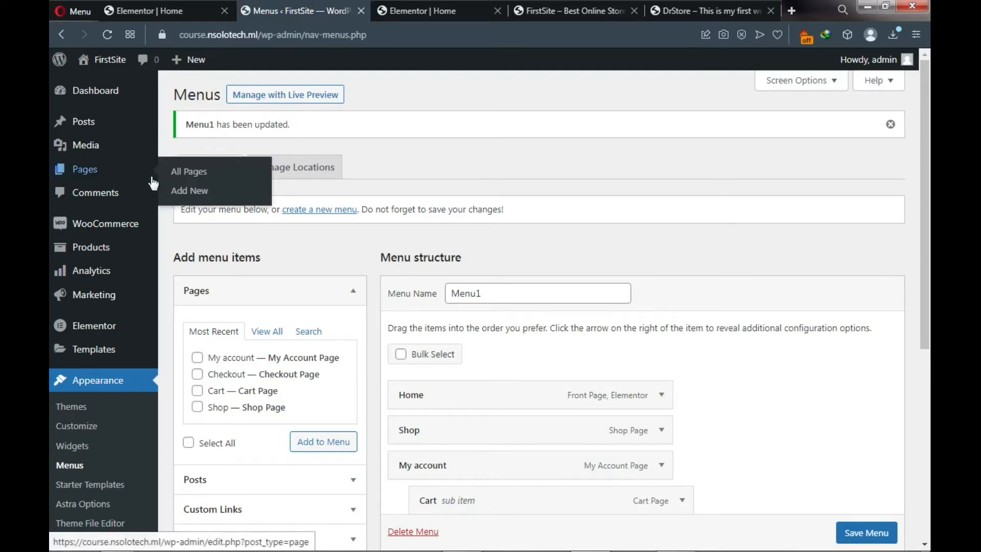
{"action": "left_click", "coordinate": [189, 191]}
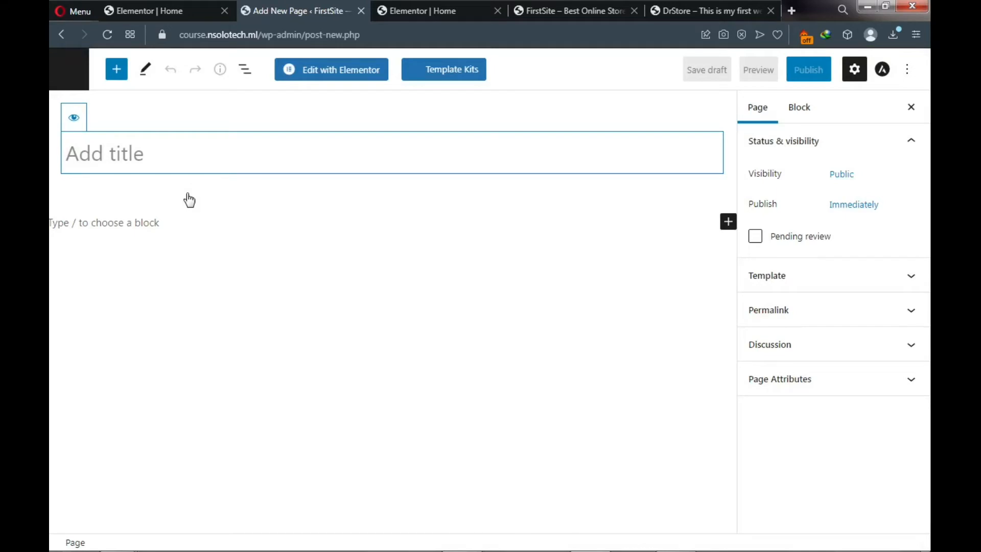
{"action": "type", "text": "Contra"}
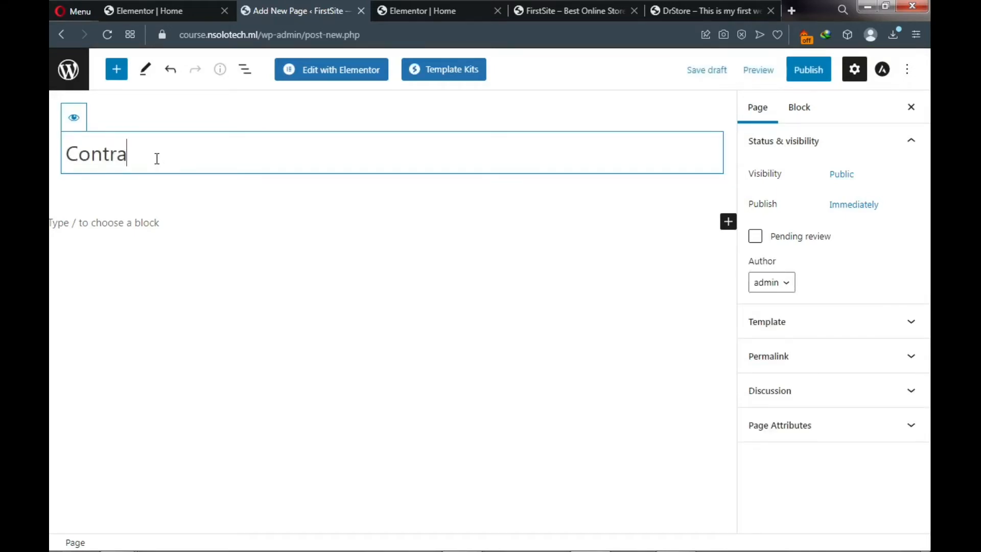
{"action": "key", "text": "BackSpace"}
{"action": "key", "text": "BackSpace"}
{"action": "type", "text": "act"}
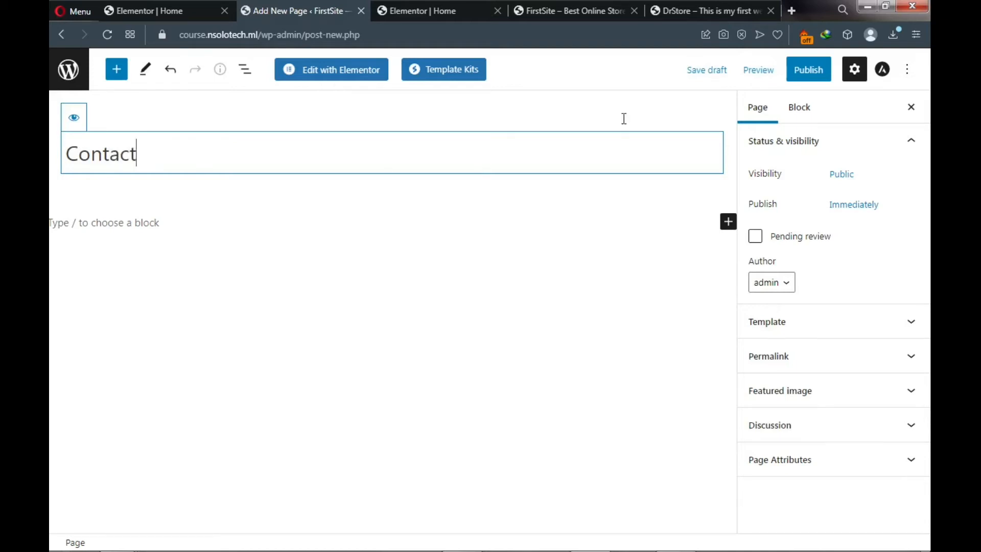
{"action": "left_click", "coordinate": [810, 74]}
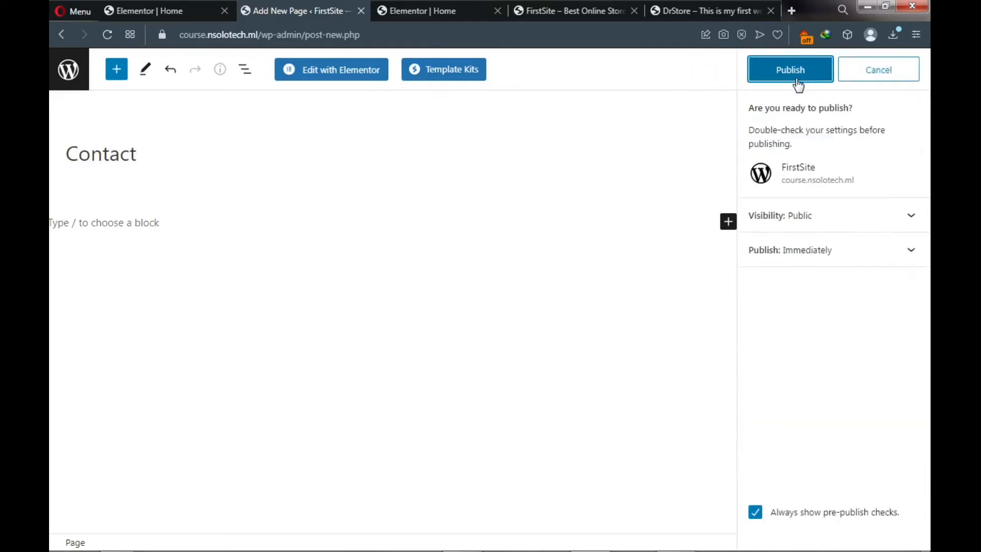
{"action": "left_click", "coordinate": [771, 77]}
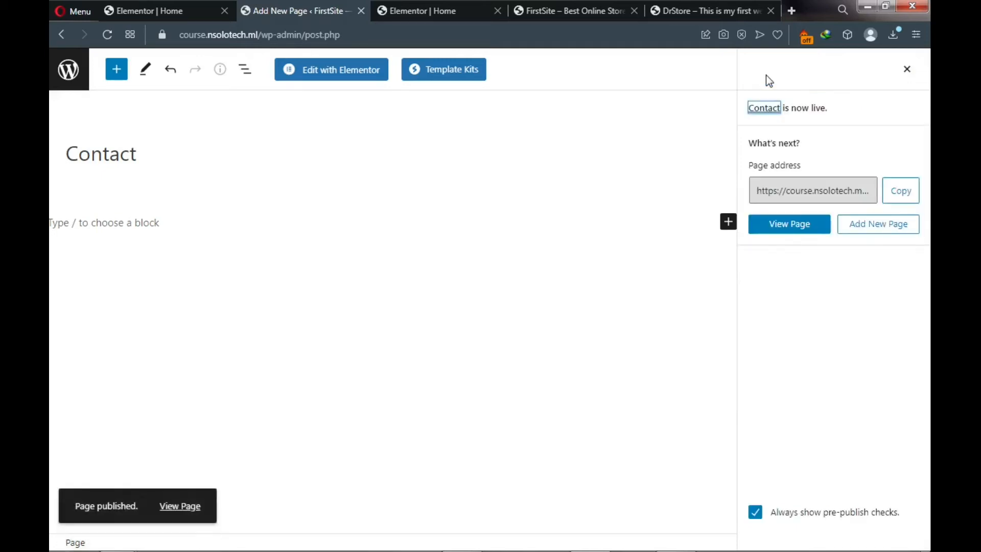
- Create and publish a second page titled About, then go back
{"action": "left_click", "coordinate": [879, 231]}
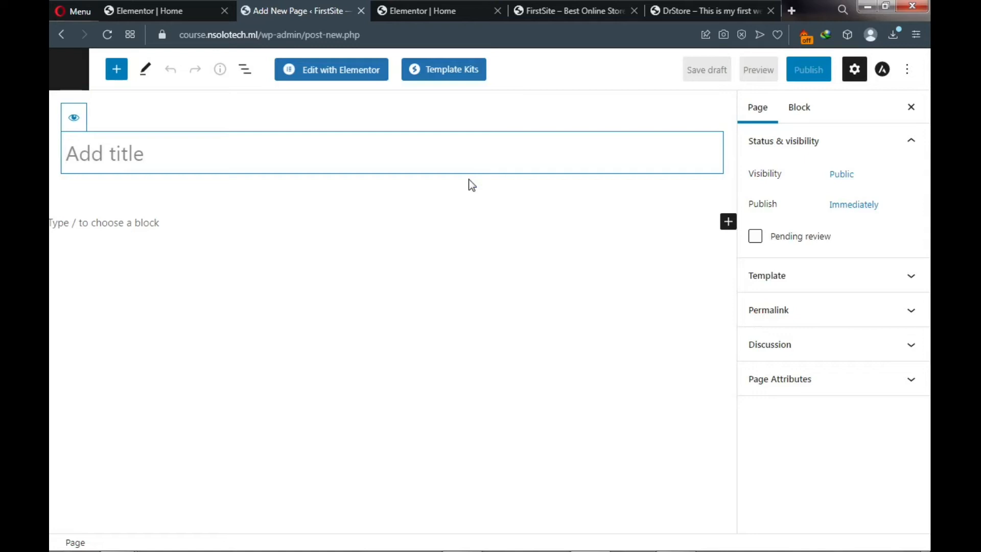
{"action": "type", "text": "Abo"}
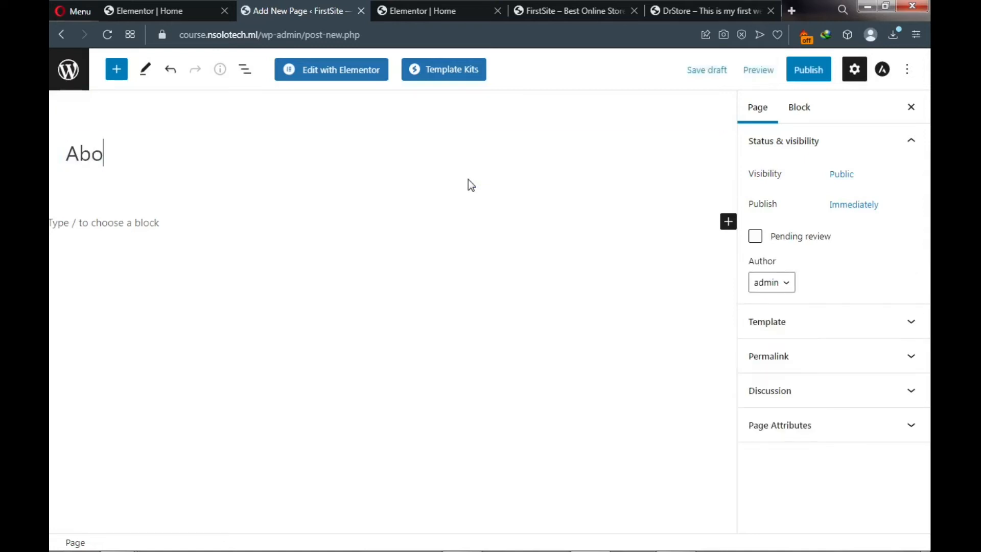
{"action": "type", "text": "ut"}
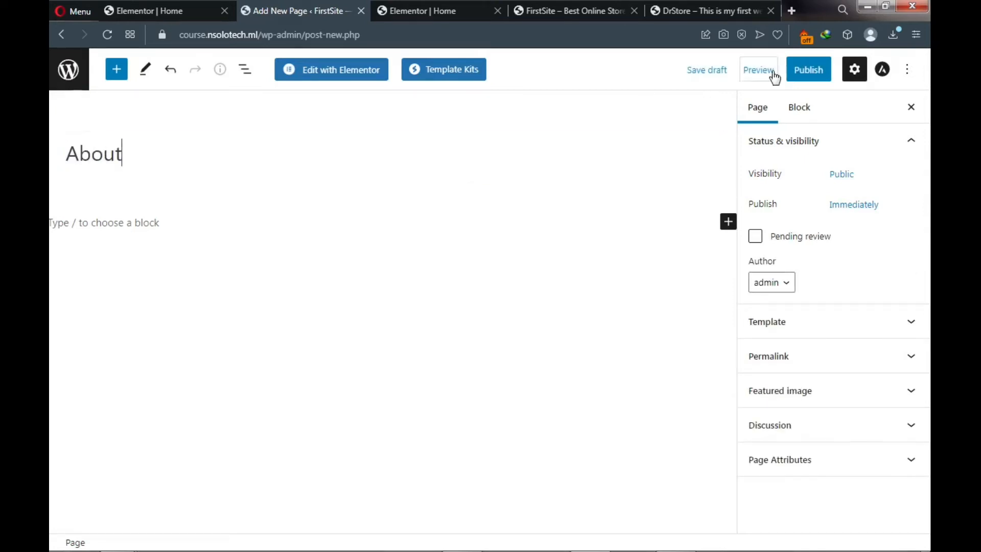
{"action": "left_click", "coordinate": [809, 69]}
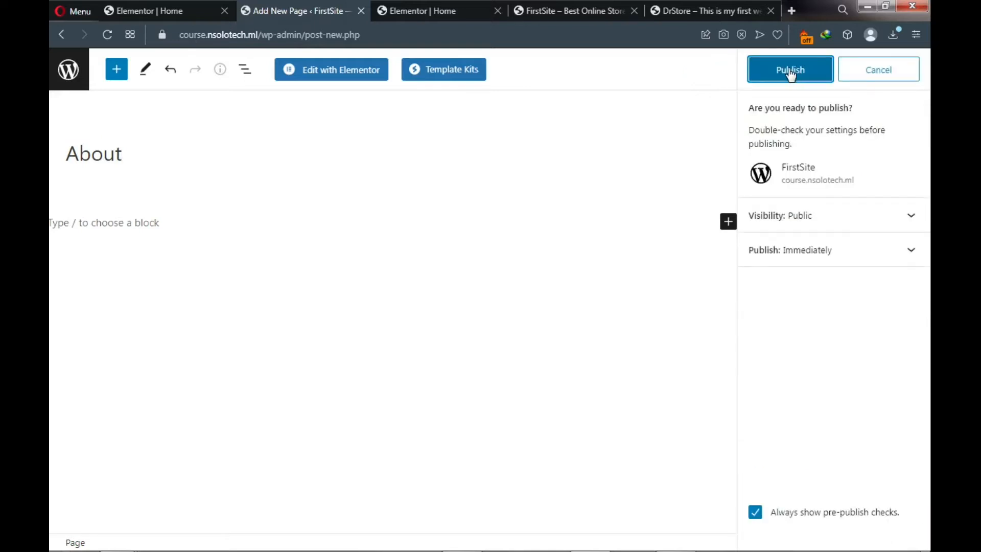
{"action": "left_click", "coordinate": [790, 70]}
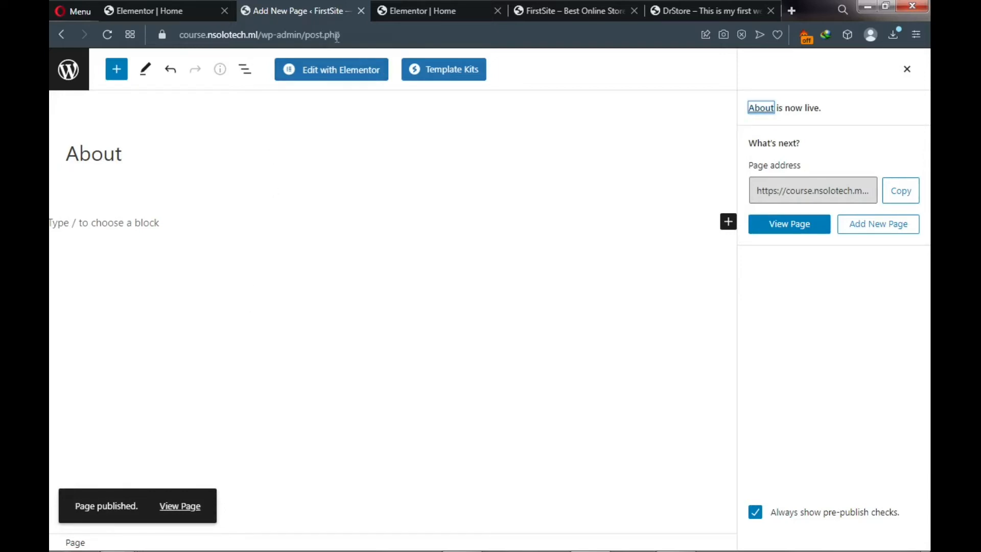
{"action": "left_click", "coordinate": [65, 32]}
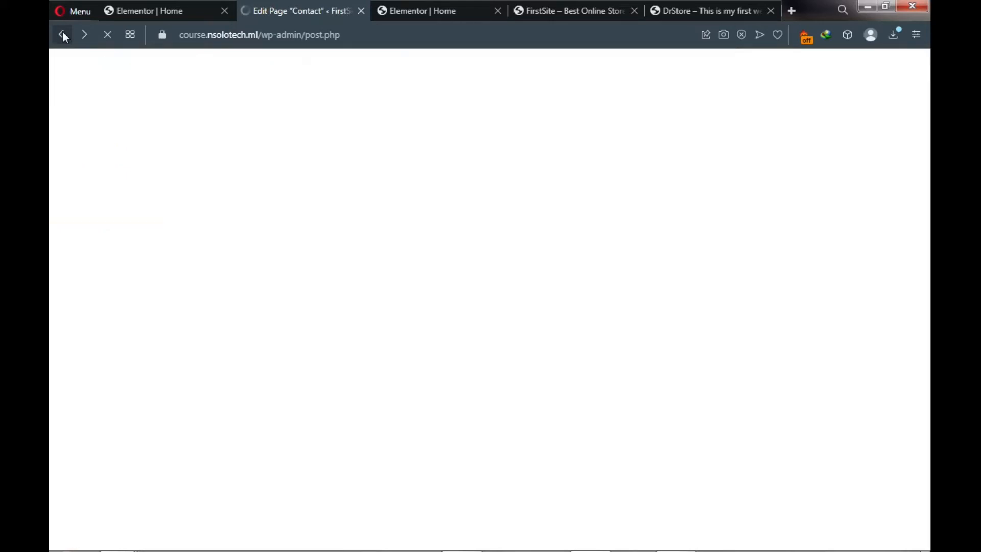
- Back in the Menus editor, add the About and Contact pages to Menu1
{"action": "right_click", "coordinate": [62, 33]}
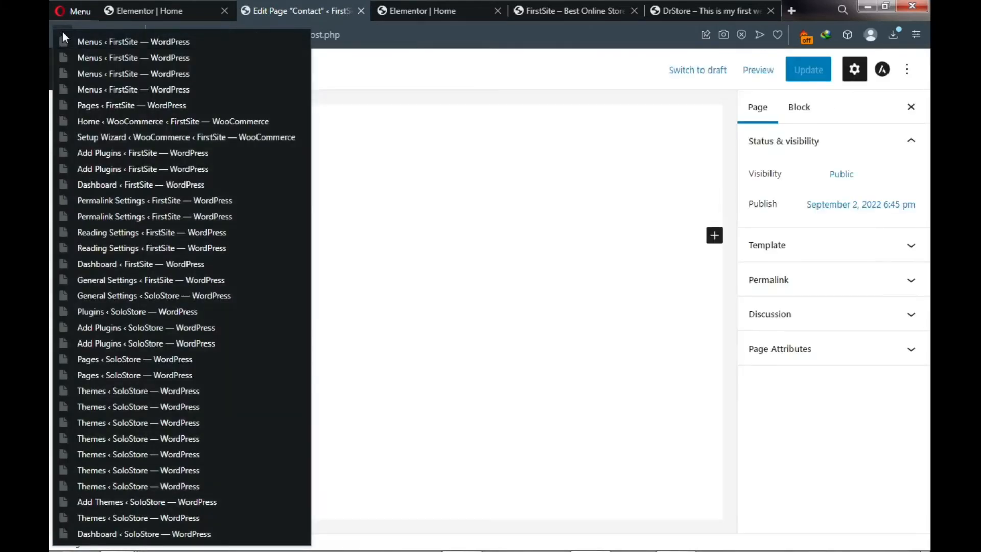
{"action": "left_click", "coordinate": [95, 41]}
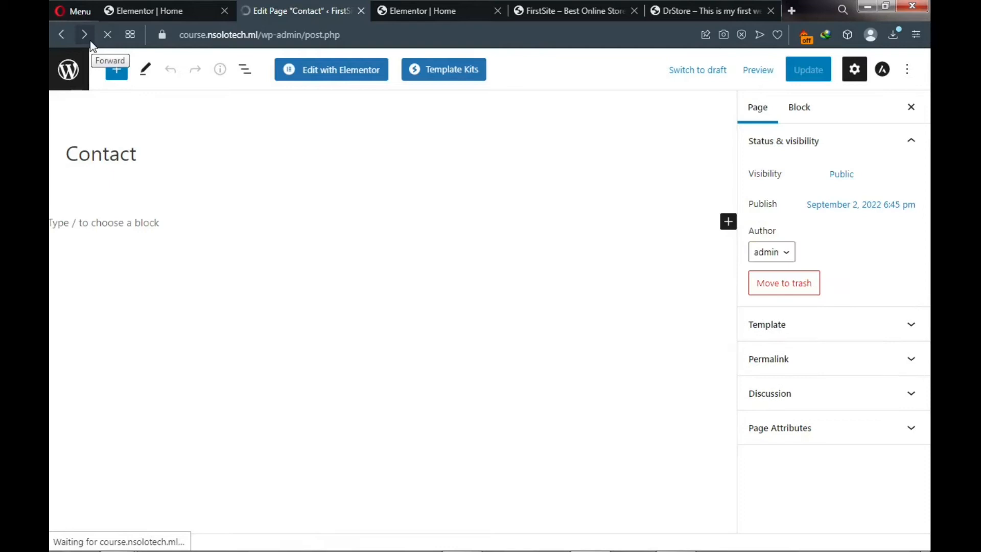
{"action": "left_click", "coordinate": [91, 45]}
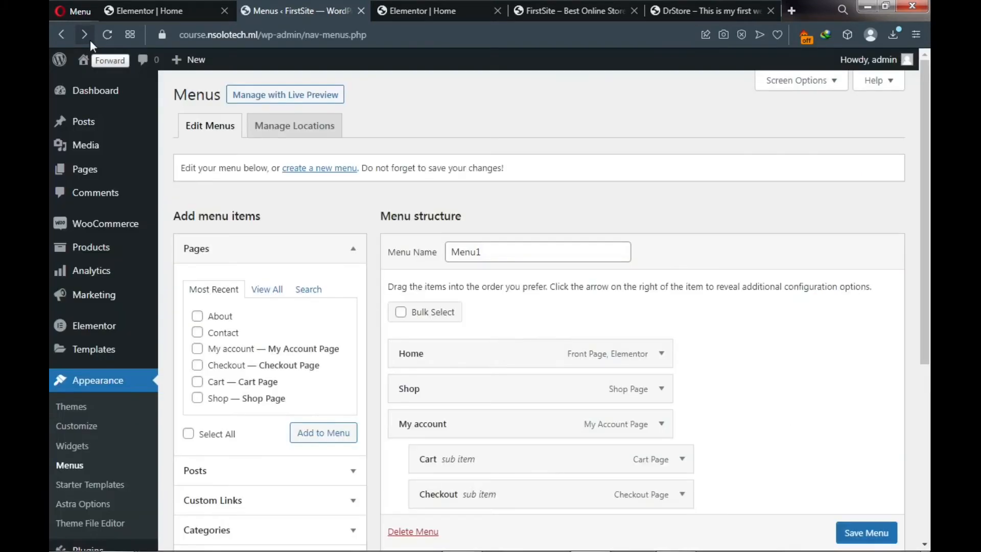
{"action": "left_click", "coordinate": [262, 292]}
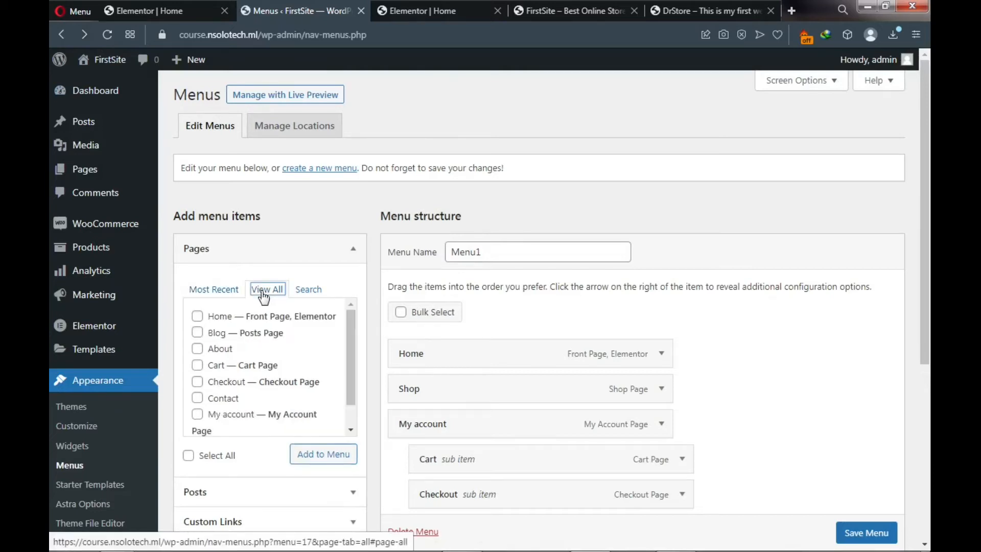
{"action": "scroll", "coordinate": [241, 339], "scroll_direction": "down", "scroll_amount": 3}
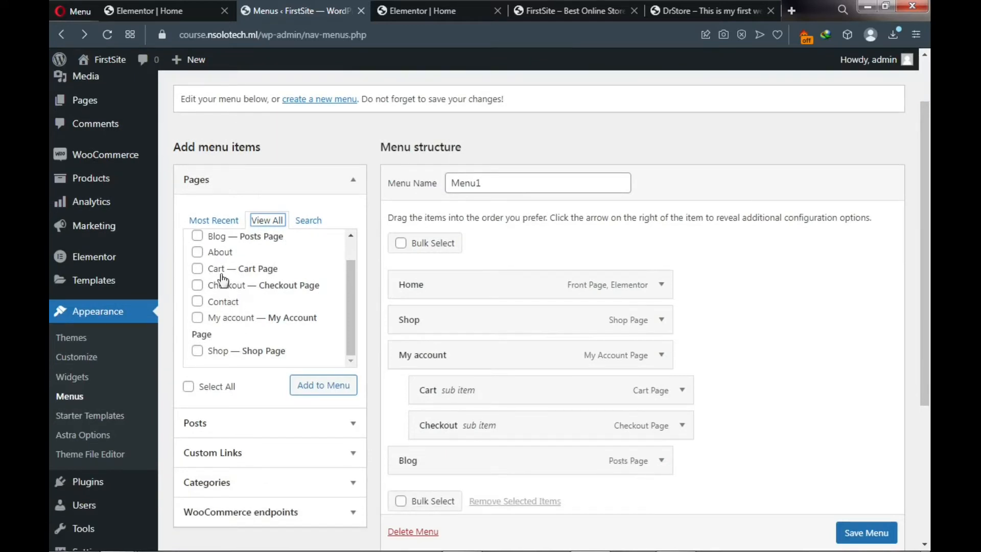
{"action": "left_click", "coordinate": [199, 255]}
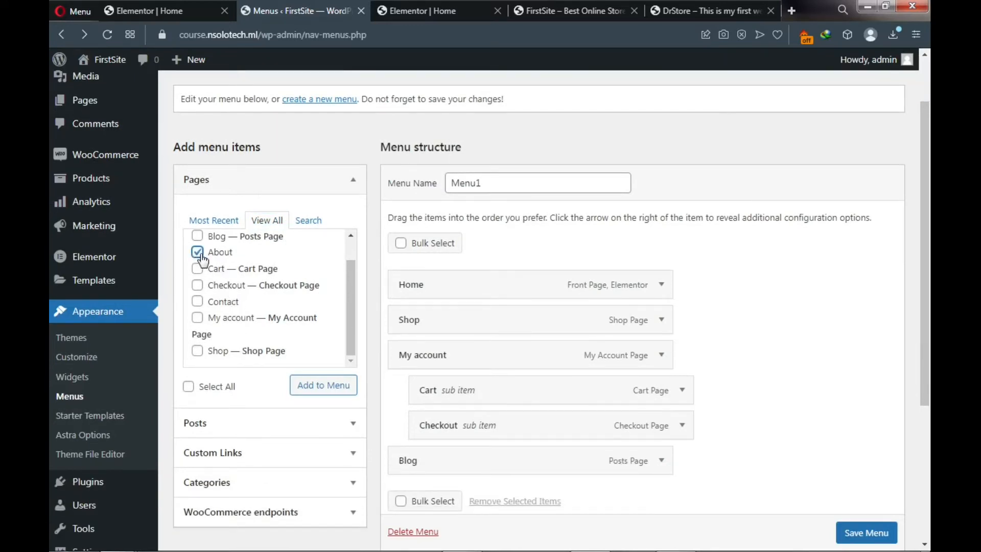
{"action": "left_click", "coordinate": [200, 304]}
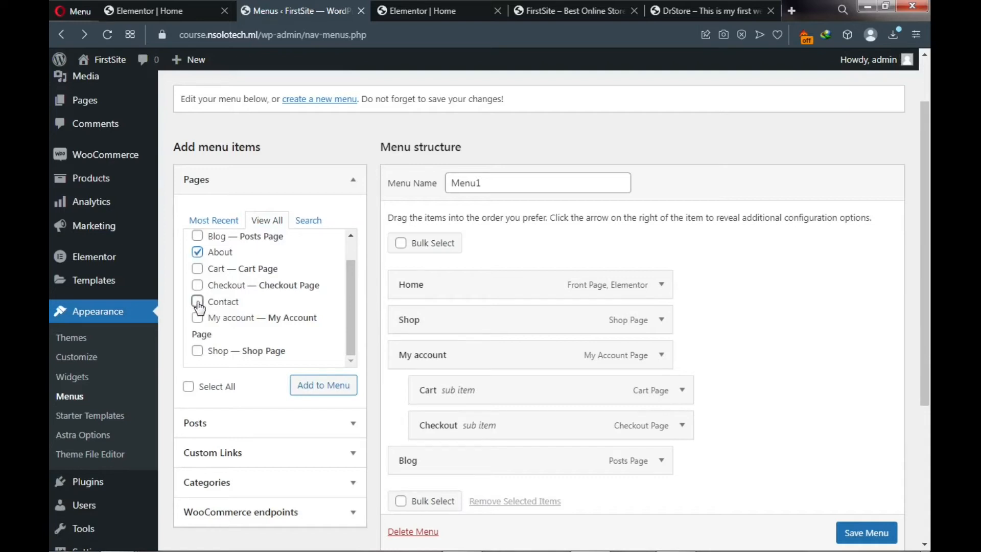
{"action": "left_click", "coordinate": [325, 391]}
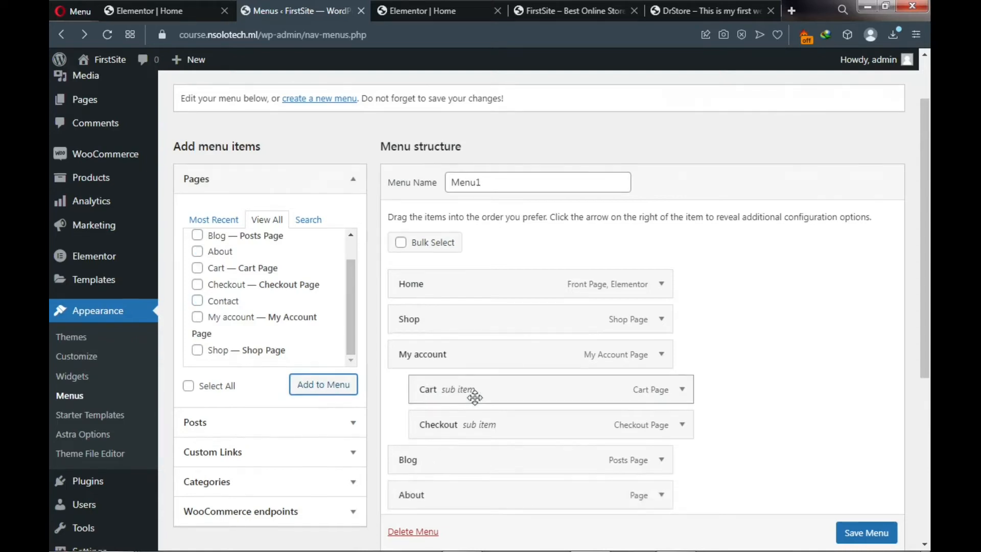
- Move Contact and then About to sit right after Shop, and save Menu1
{"action": "scroll", "coordinate": [475, 398], "scroll_direction": "down", "scroll_amount": 2}
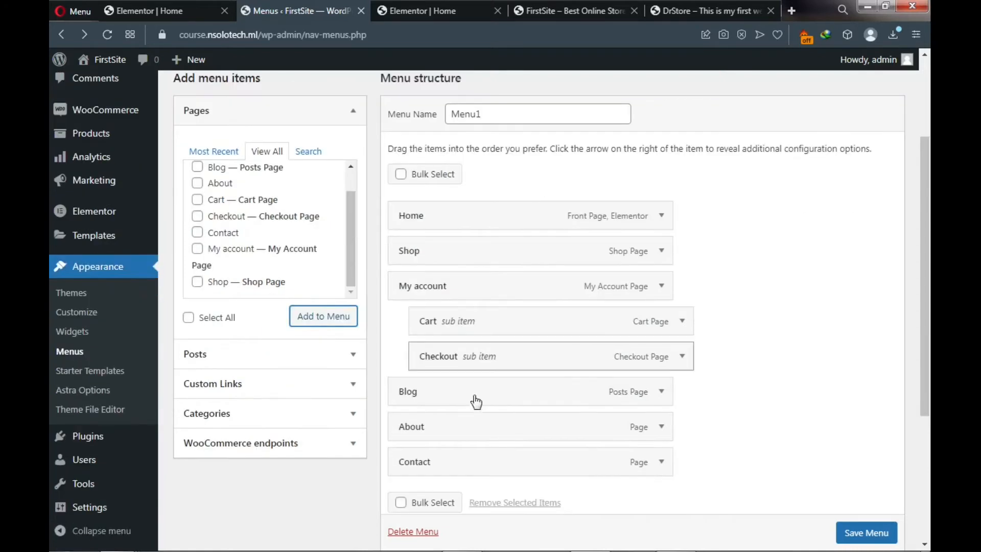
{"action": "left_click", "coordinate": [693, 11]}
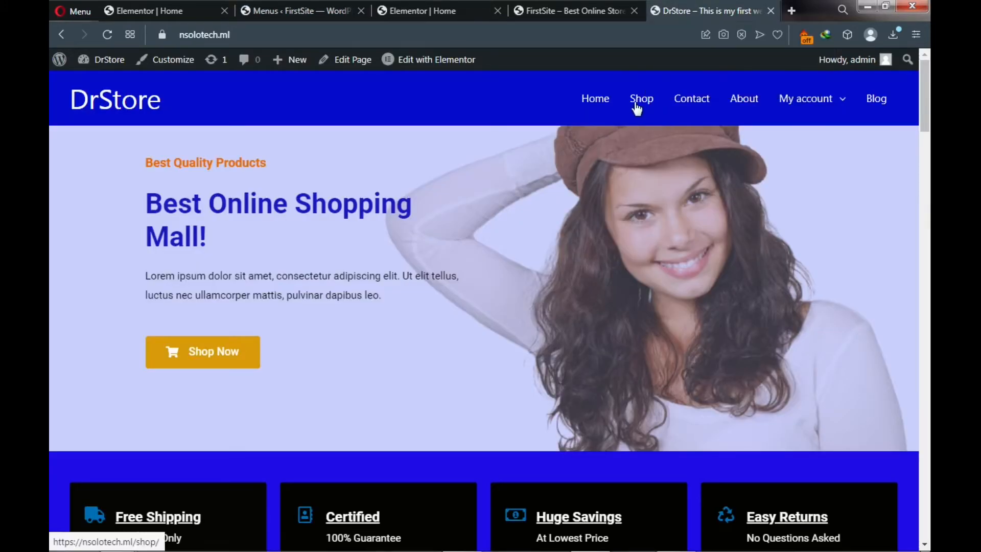
{"action": "left_click", "coordinate": [280, 12]}
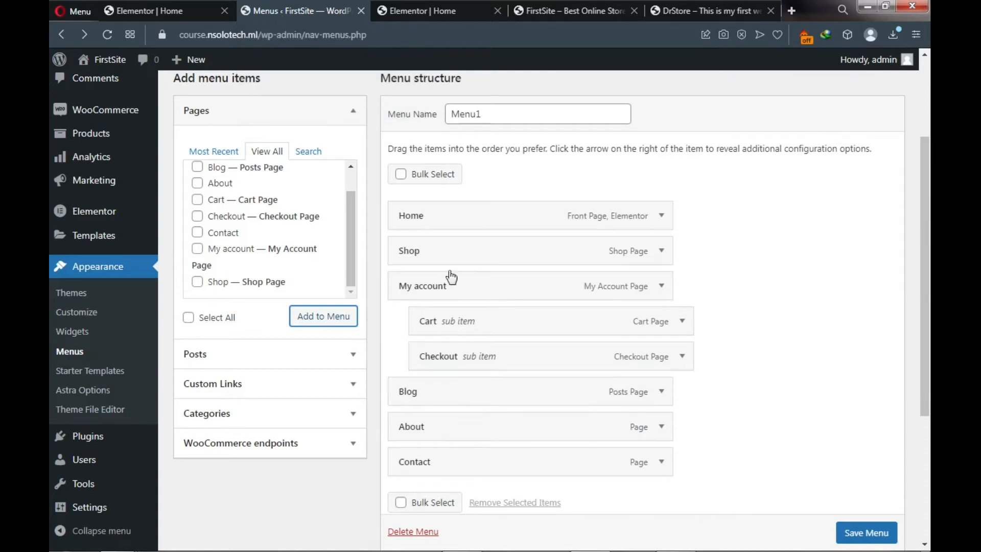
{"action": "left_click_drag", "start_coordinate": [442, 468], "coordinate": [432, 287]}
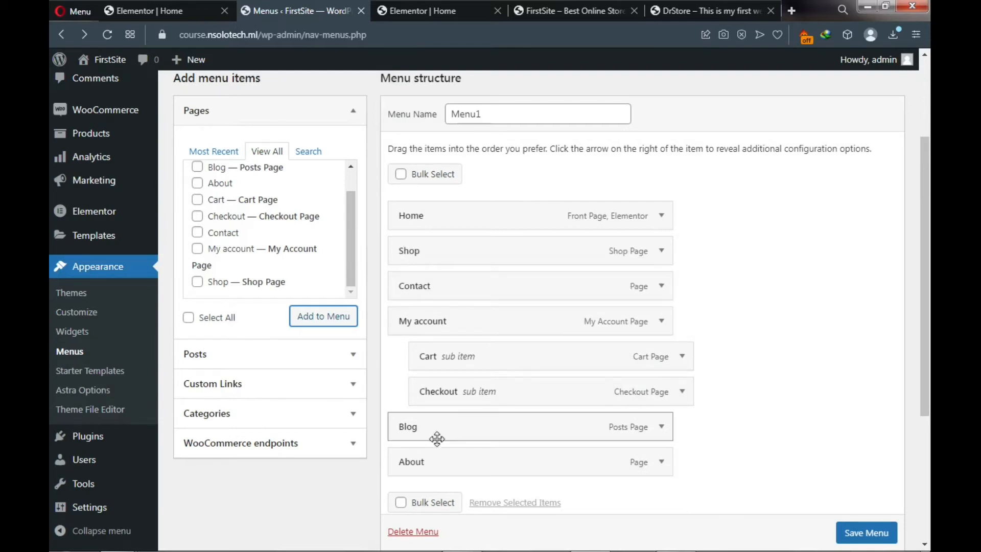
{"action": "left_click_drag", "start_coordinate": [436, 469], "coordinate": [430, 331]}
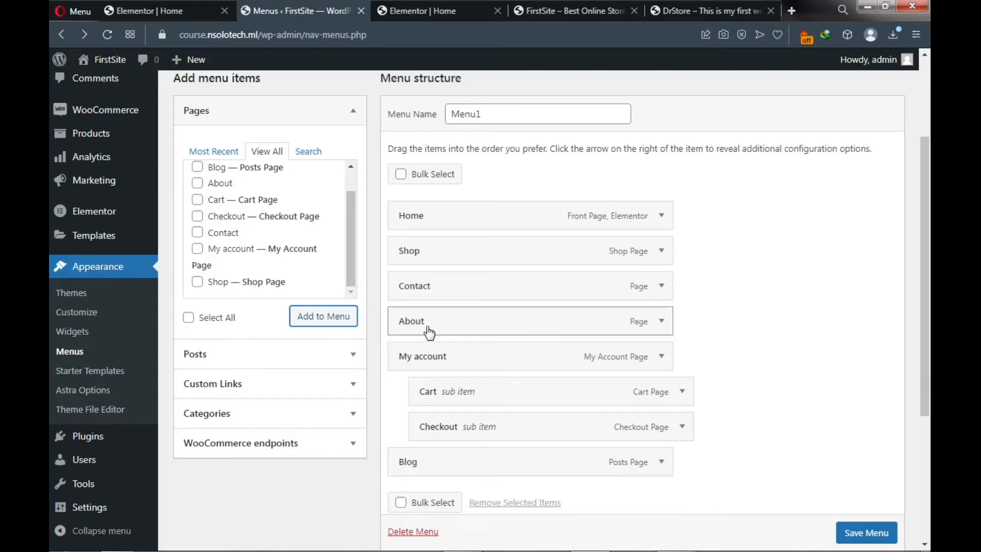
{"action": "scroll", "coordinate": [856, 535], "scroll_direction": "down", "scroll_amount": 1}
{"action": "left_click", "coordinate": [856, 534]}
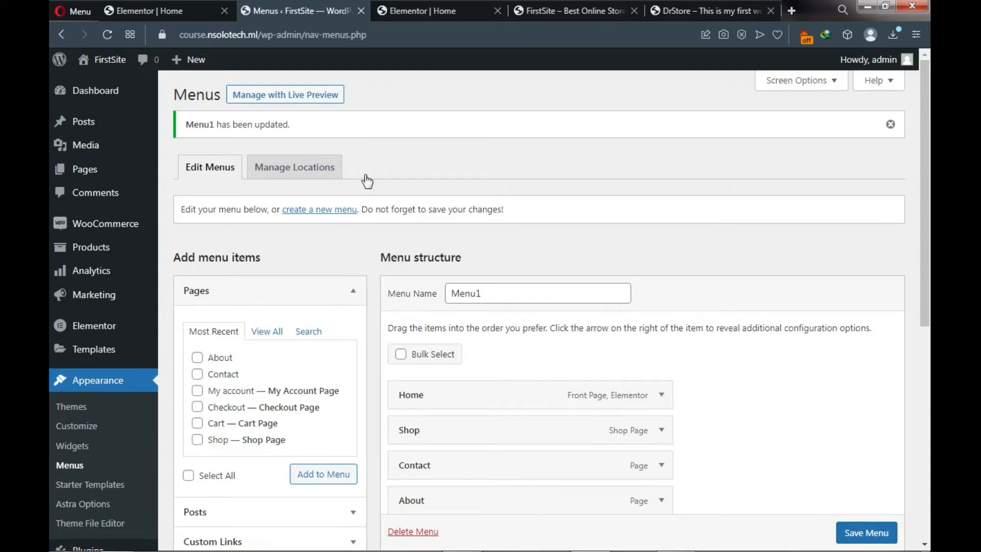
{"action": "left_click", "coordinate": [554, 3]}
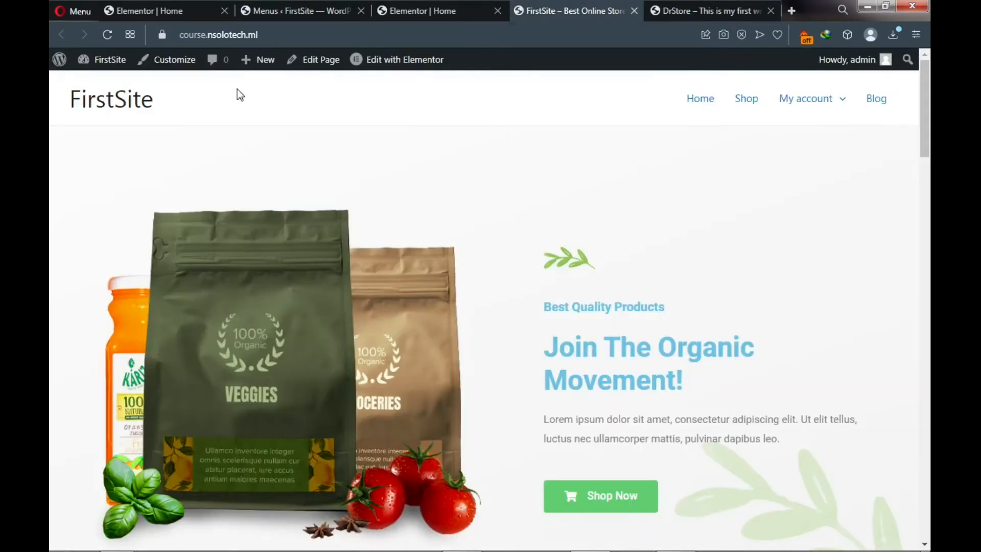
{"action": "left_click", "coordinate": [105, 33]}
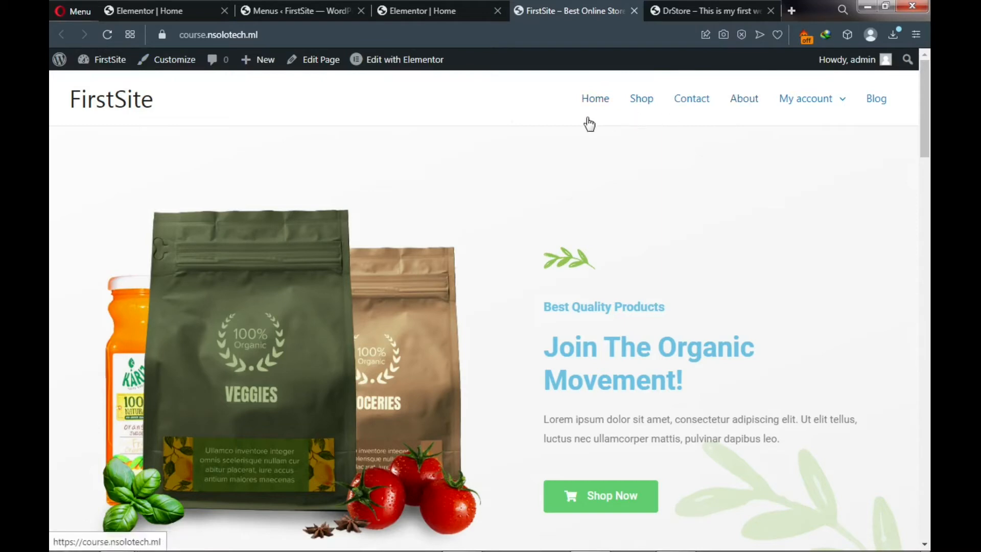
{"action": "mouse_move", "coordinate": [852, 118]}
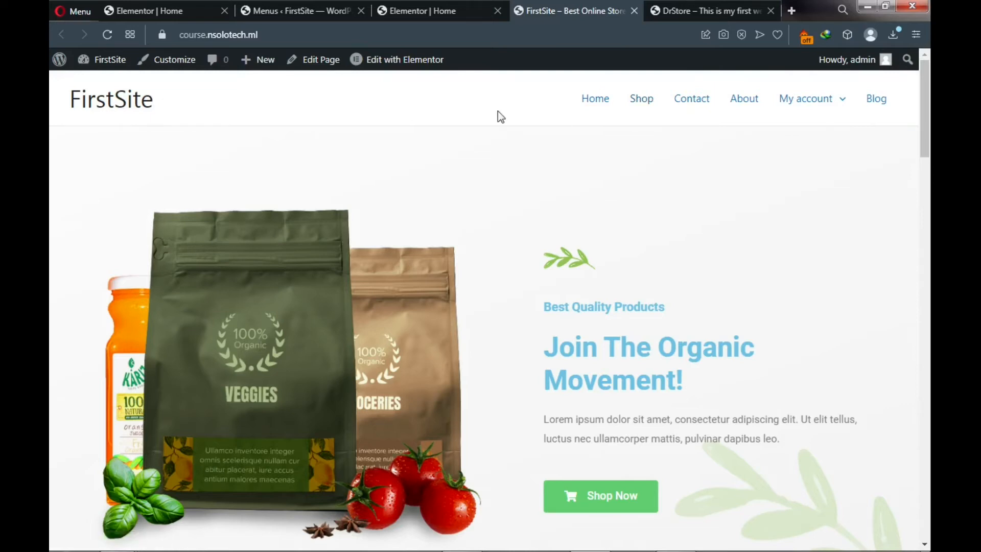
{"action": "left_click", "coordinate": [680, 11]}
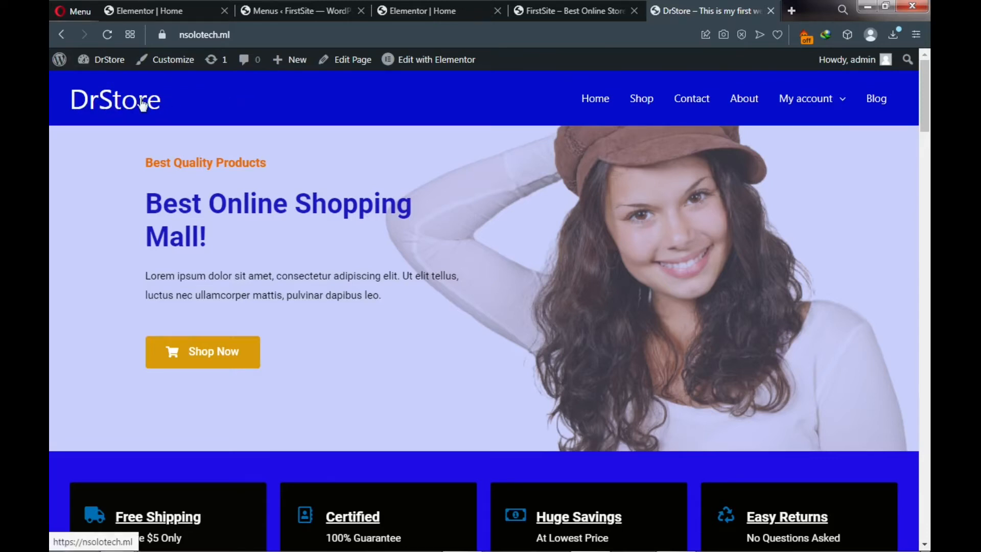
{"action": "left_click", "coordinate": [297, 12]}
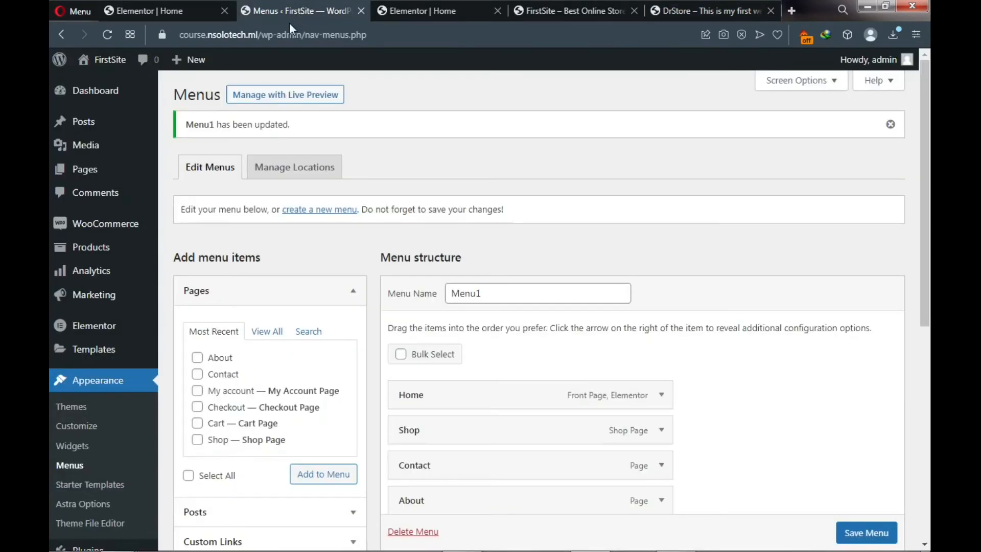
- Open the site Customizer and go to its Site Identity section
{"action": "left_click", "coordinate": [69, 428]}
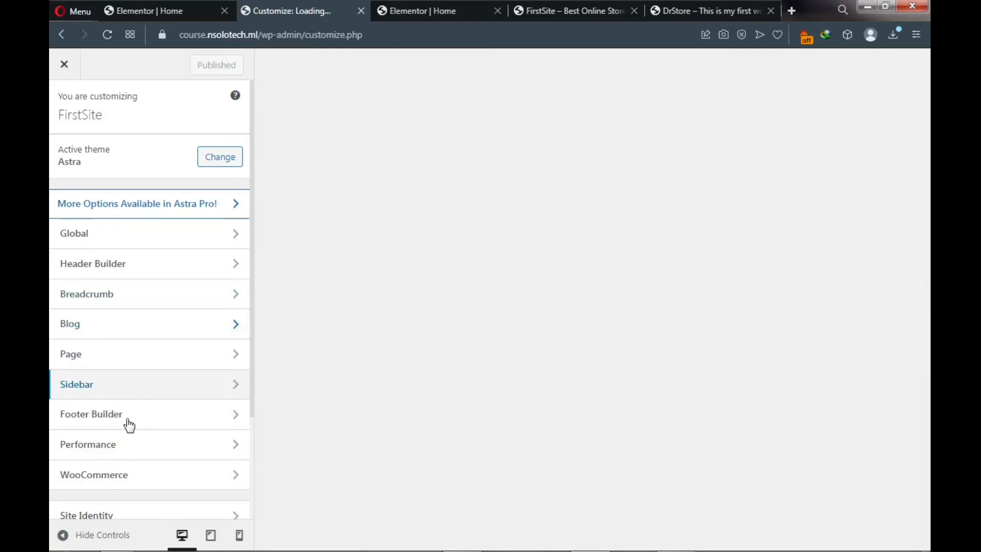
{"action": "scroll", "coordinate": [204, 389], "scroll_direction": "down", "scroll_amount": 3}
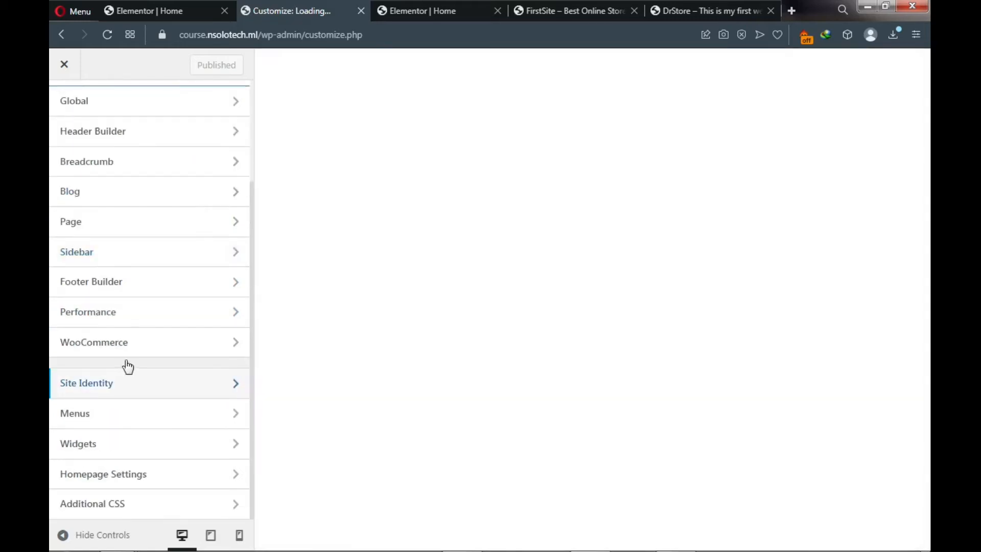
{"action": "left_click", "coordinate": [149, 393]}
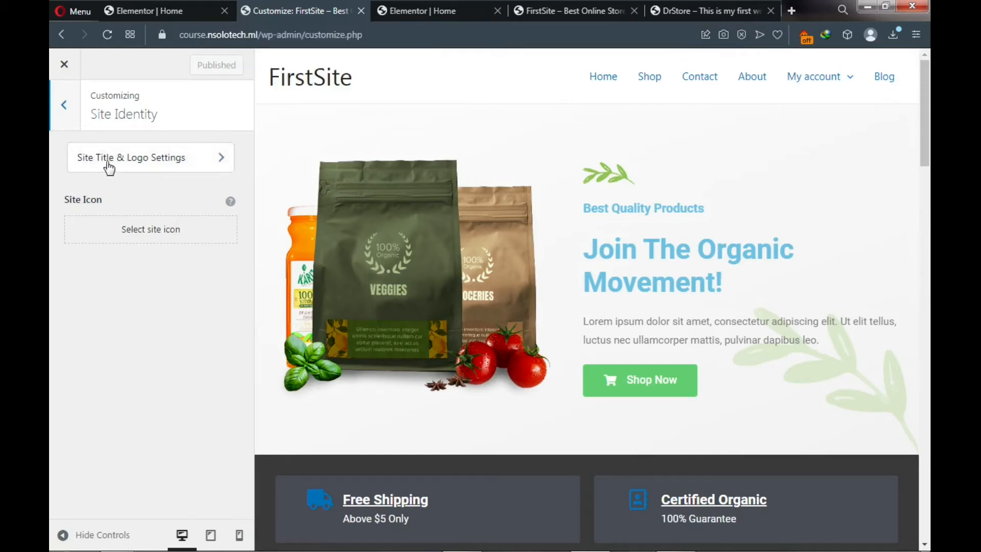
- In Site Title & Logo settings, replace the title 'FirstSite' with 'Dr.Store'
{"action": "left_click", "coordinate": [161, 167]}
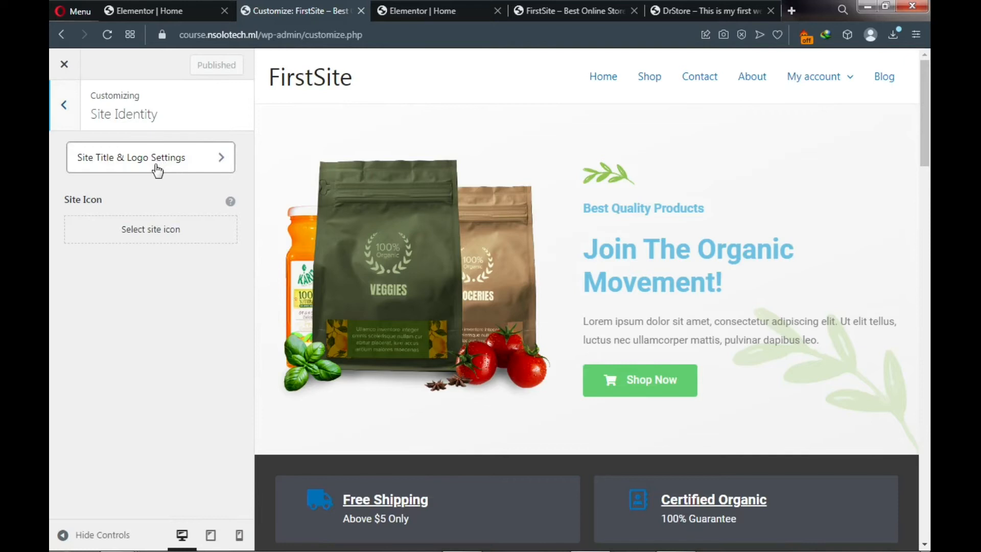
{"action": "left_click", "coordinate": [158, 170]}
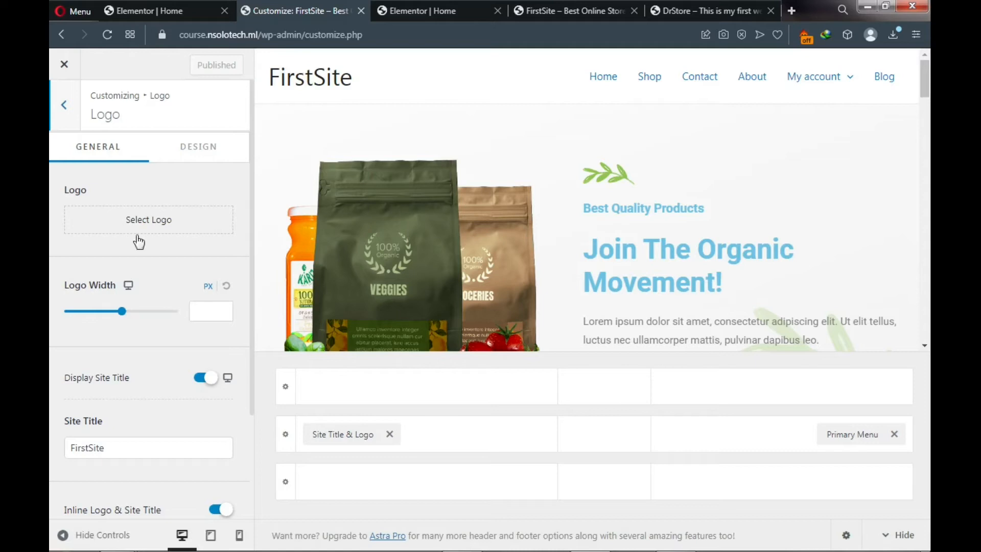
{"action": "scroll", "coordinate": [133, 338], "scroll_direction": "down", "scroll_amount": 2}
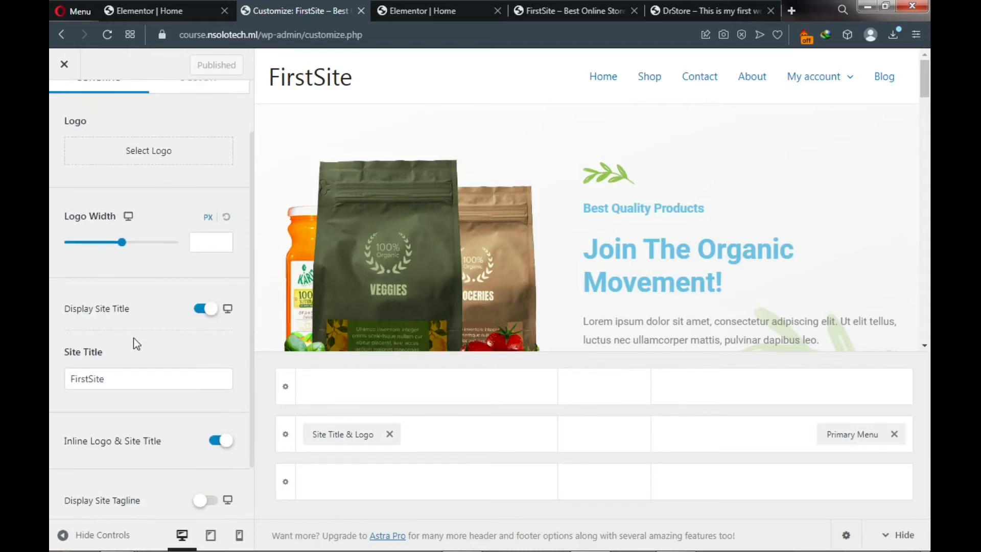
{"action": "left_click_drag", "start_coordinate": [110, 379], "coordinate": [69, 378]}
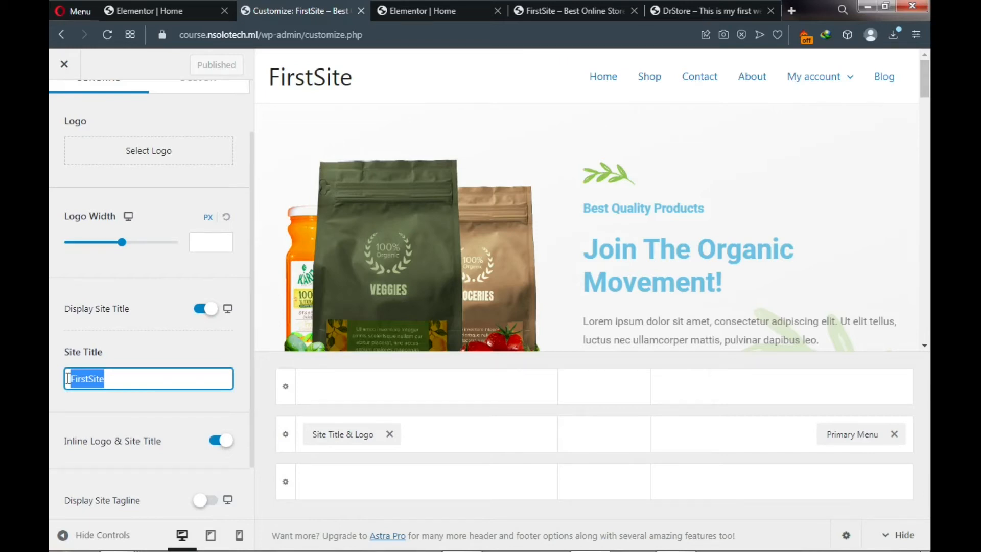
{"action": "type", "text": "D"}
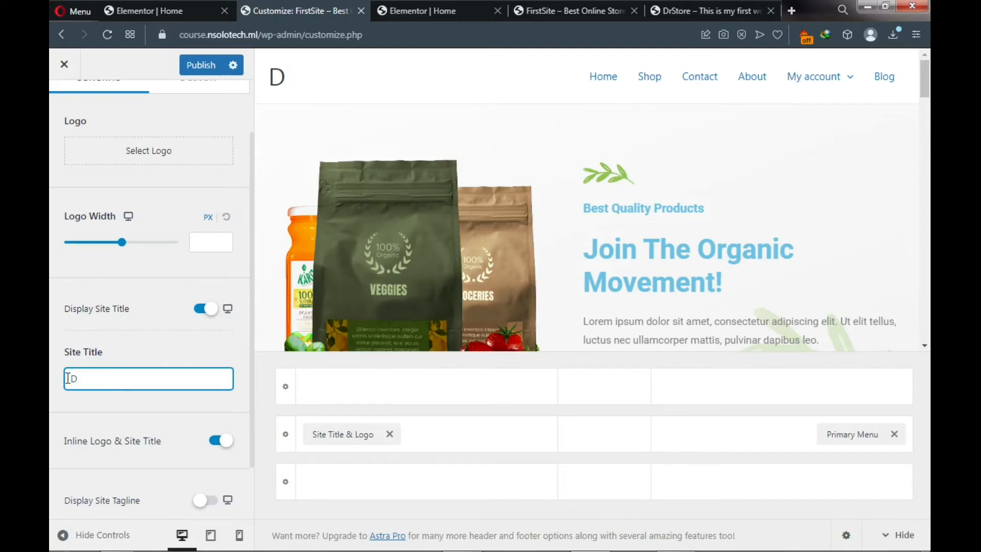
{"action": "type", "text": "r.Store"}
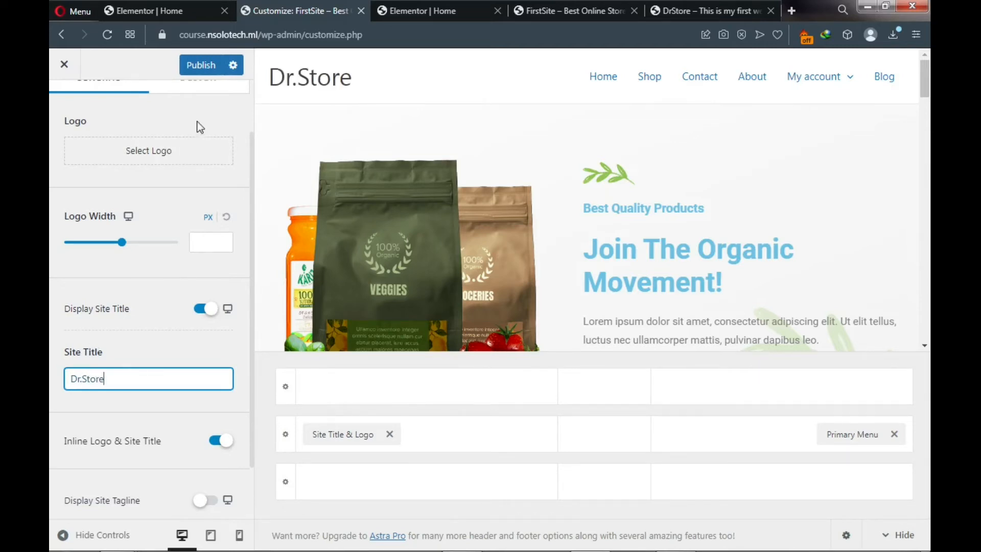
{"action": "scroll", "coordinate": [159, 254], "scroll_direction": "down", "scroll_amount": 2}
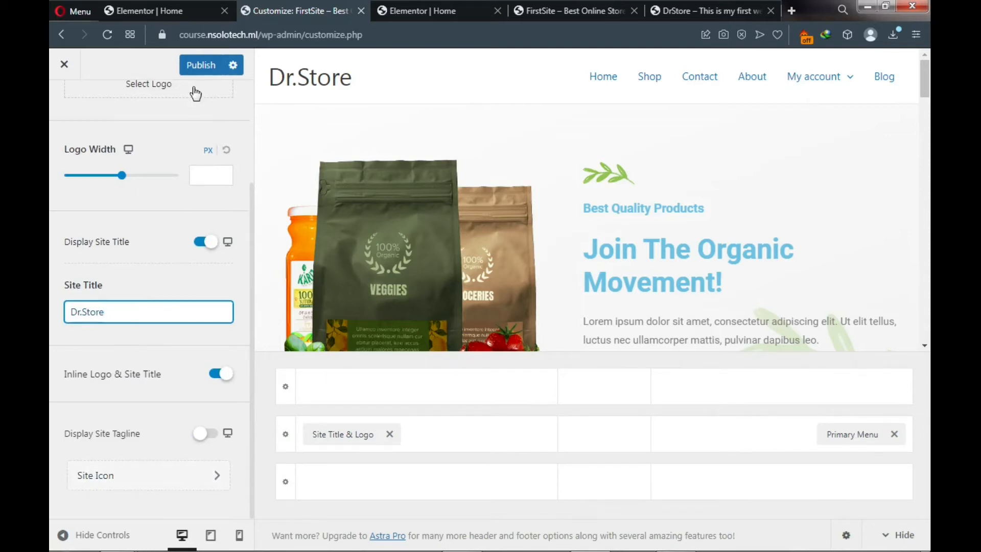
{"action": "scroll", "coordinate": [188, 148], "scroll_direction": "up", "scroll_amount": 3}
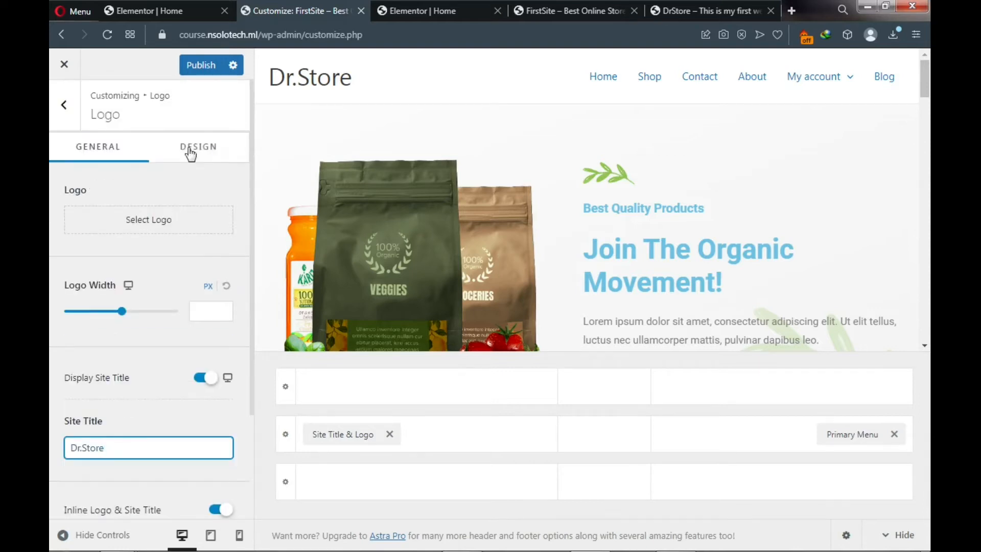
- Set the site title colour to white and publish it
{"action": "left_click", "coordinate": [198, 150]}
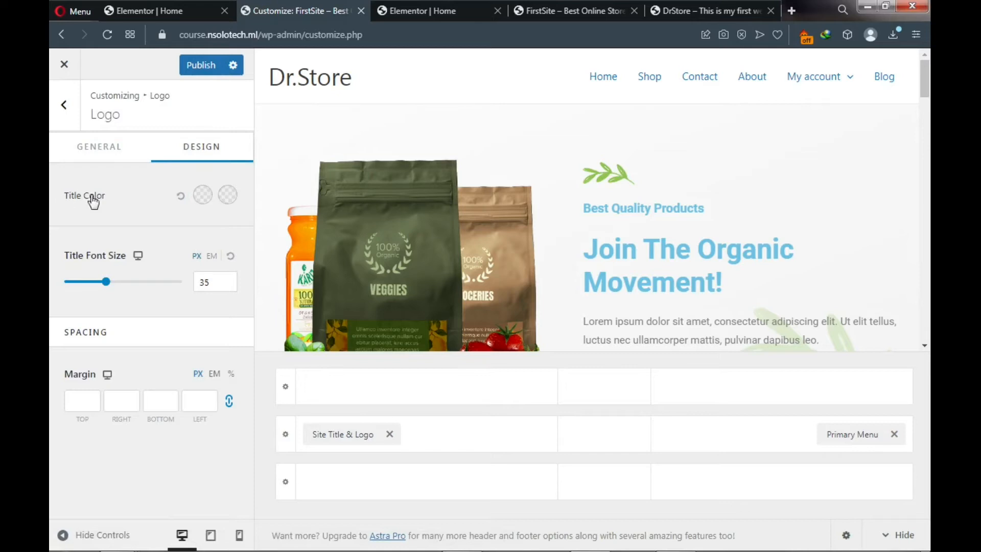
{"action": "left_click", "coordinate": [202, 197]}
{"action": "left_click", "coordinate": [733, 12]}
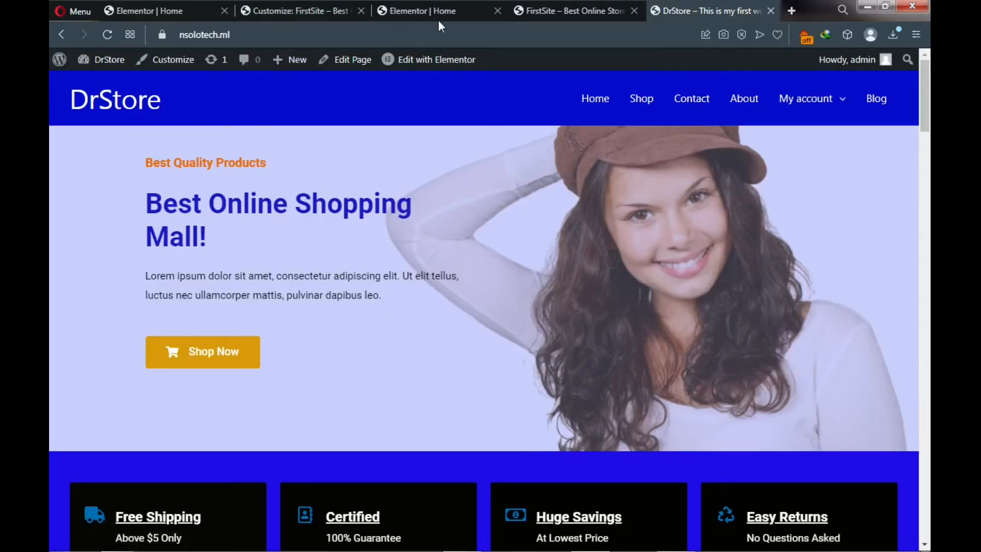
{"action": "left_click", "coordinate": [313, 7]}
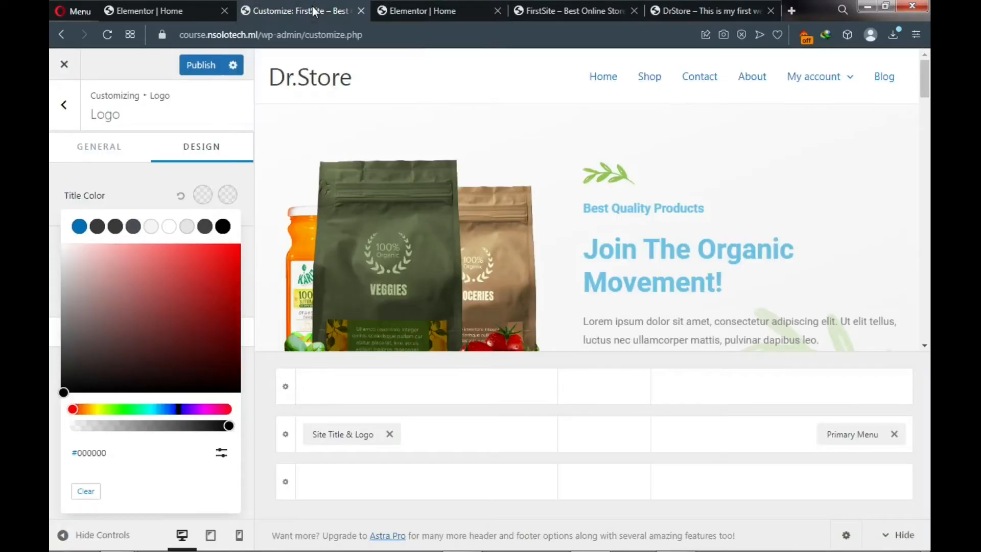
{"action": "left_click", "coordinate": [169, 233]}
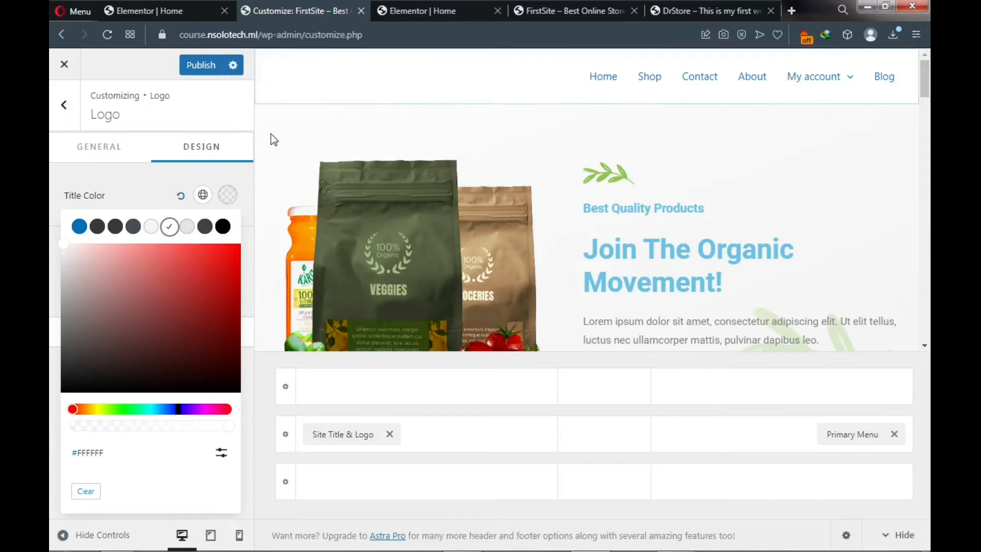
{"action": "left_click", "coordinate": [192, 75]}
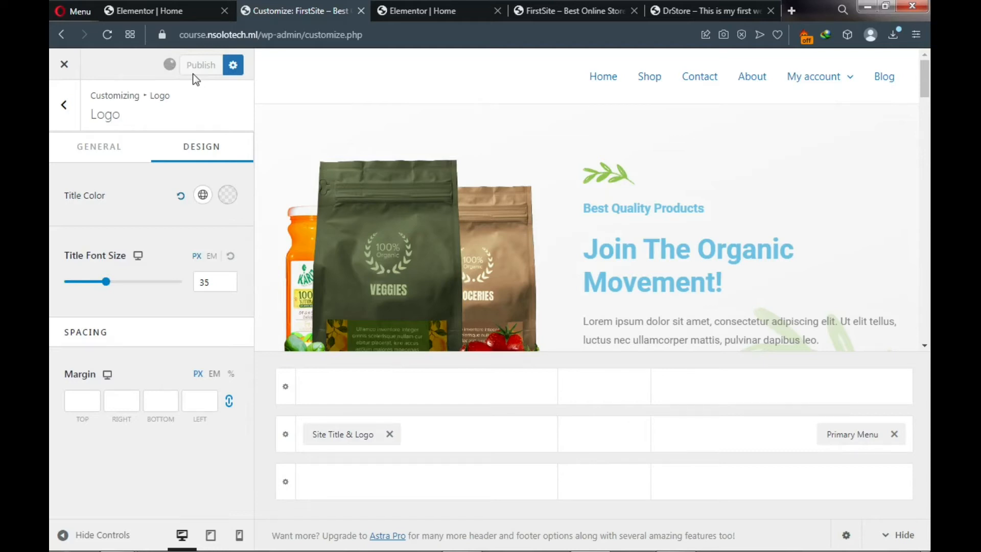
- Raise the site title font size from 35 to 40 px, publish, and return to Header Builder
{"action": "left_click", "coordinate": [212, 285]}
{"action": "double_click", "coordinate": [211, 284]}
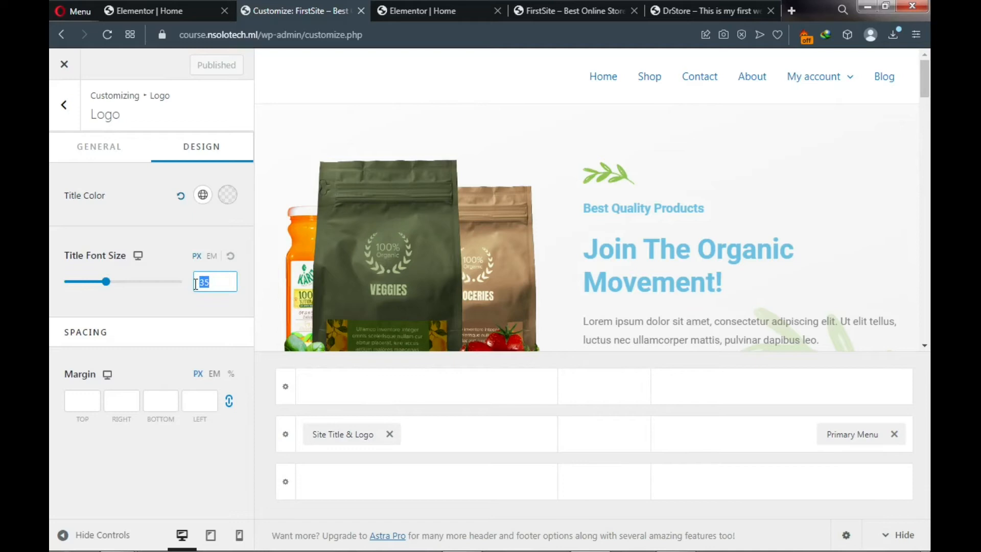
{"action": "type", "text": "40"}
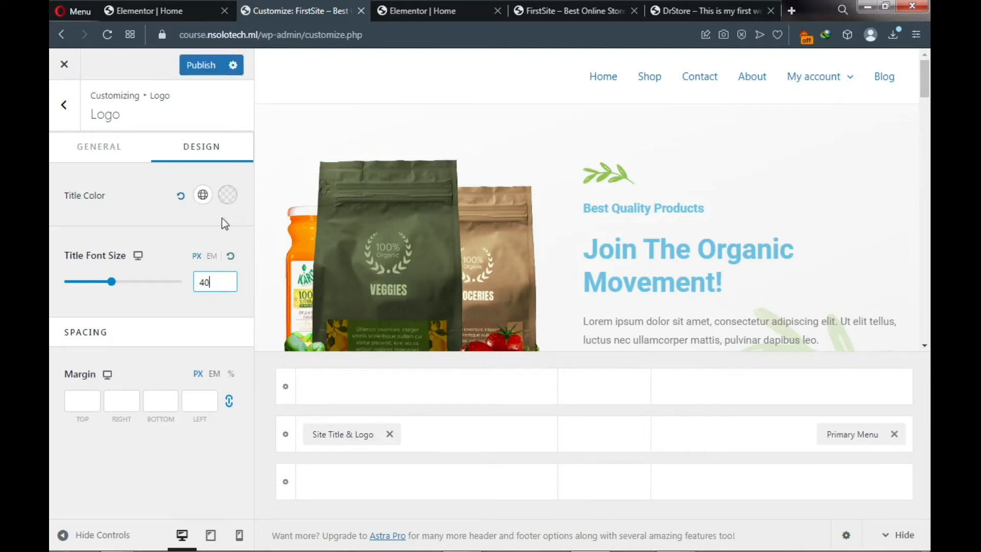
{"action": "left_click", "coordinate": [197, 68]}
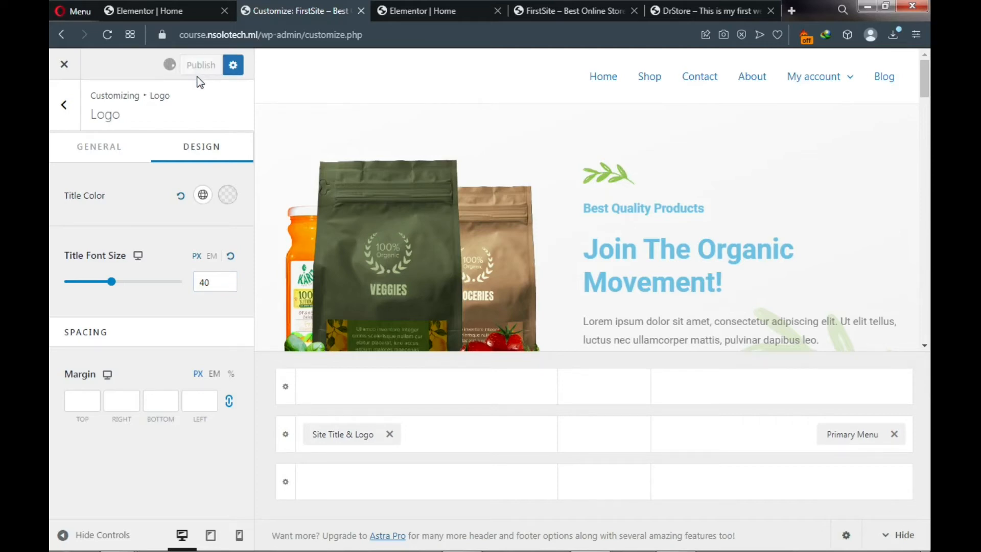
{"action": "left_click", "coordinate": [63, 108]}
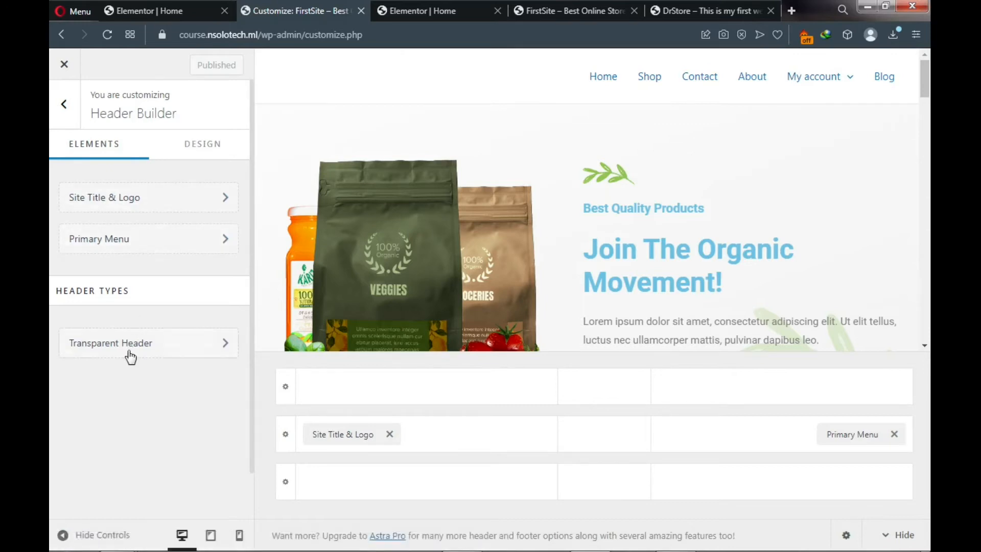
- Enable the transparent header on the complete website
{"action": "left_click", "coordinate": [187, 351]}
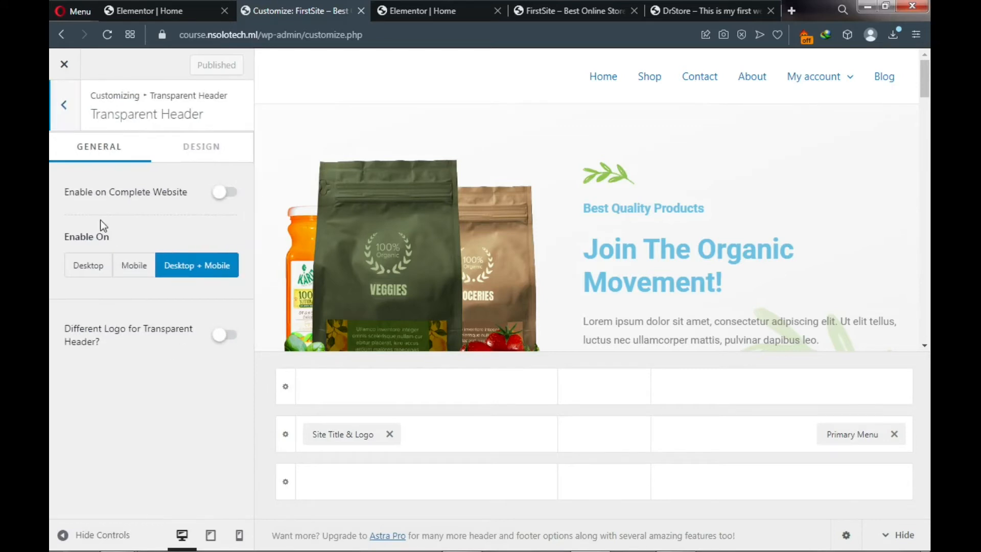
{"action": "left_click", "coordinate": [219, 194]}
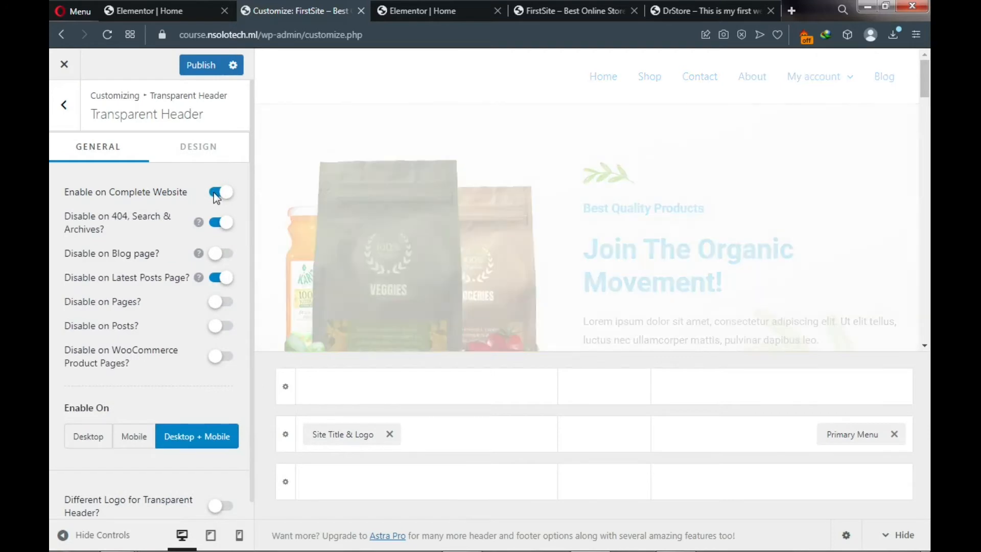
{"action": "left_click", "coordinate": [193, 156]}
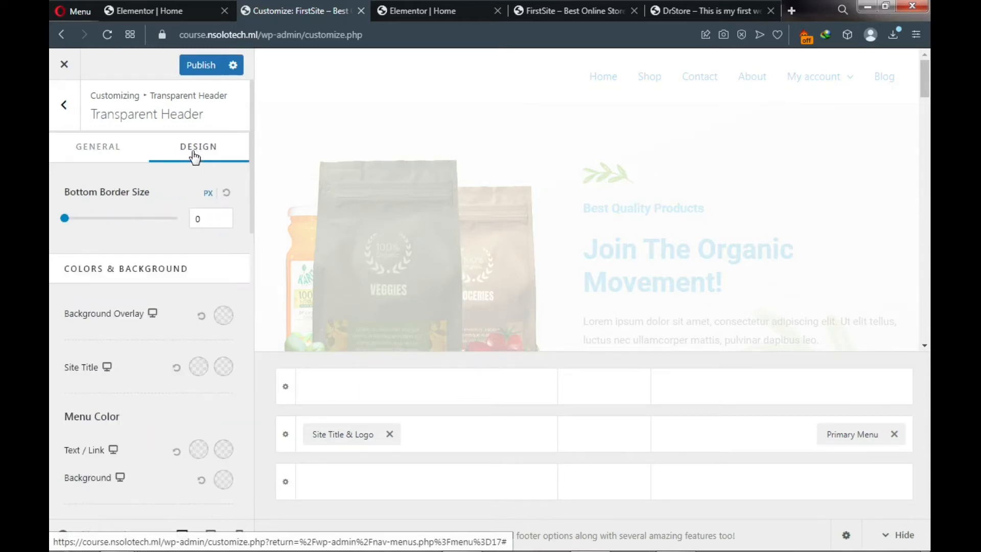
{"action": "scroll", "coordinate": [184, 195], "scroll_direction": "down", "scroll_amount": 2}
{"action": "scroll", "coordinate": [153, 214], "scroll_direction": "down", "scroll_amount": 1}
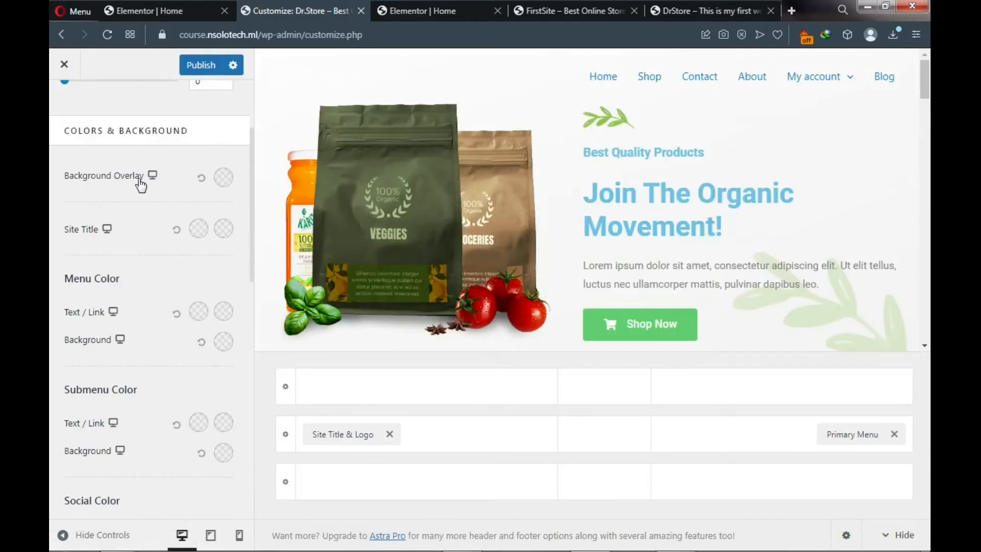
- Set the transparent header's background overlay to blue #0722F1 and publish
{"action": "left_click", "coordinate": [224, 178]}
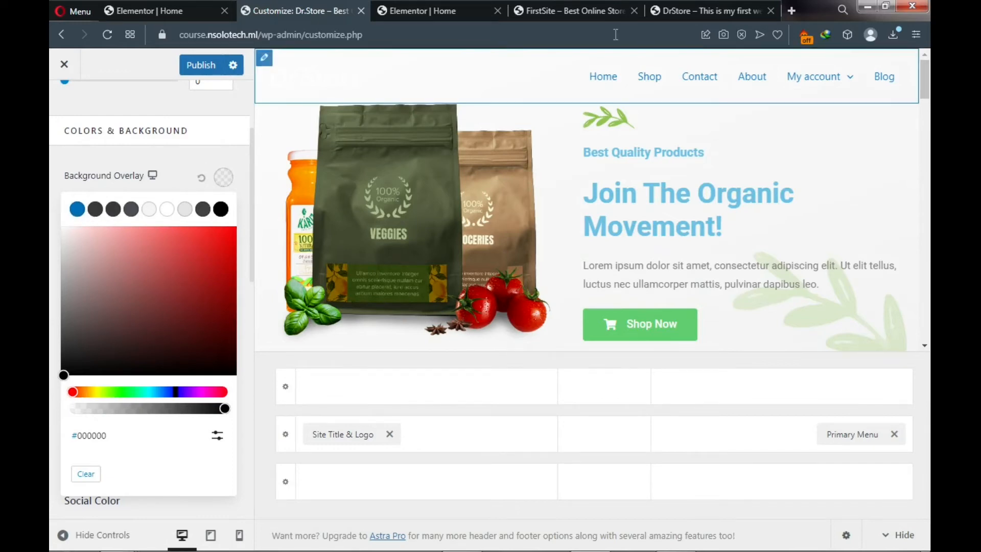
{"action": "left_click", "coordinate": [679, 15]}
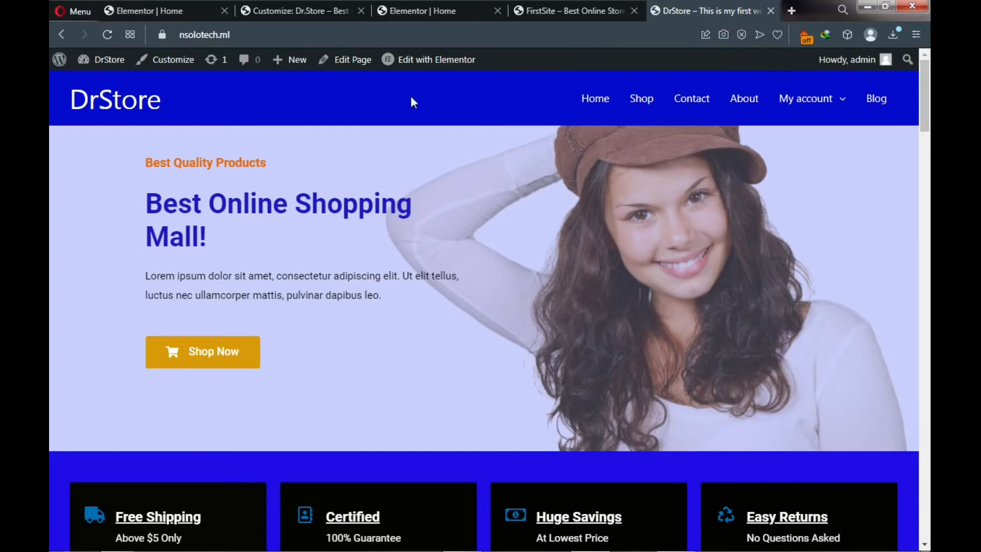
{"action": "left_click", "coordinate": [324, 15]}
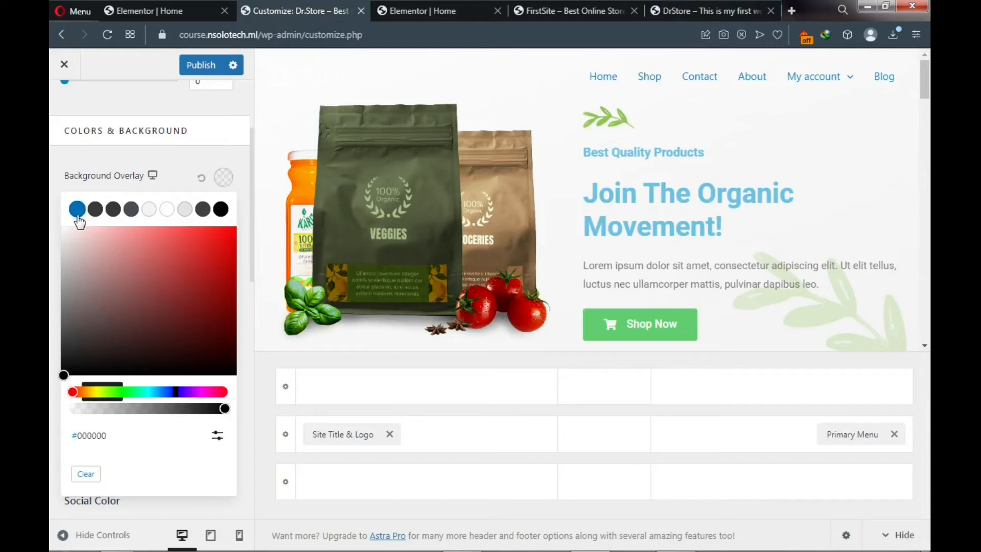
{"action": "left_click", "coordinate": [172, 394]}
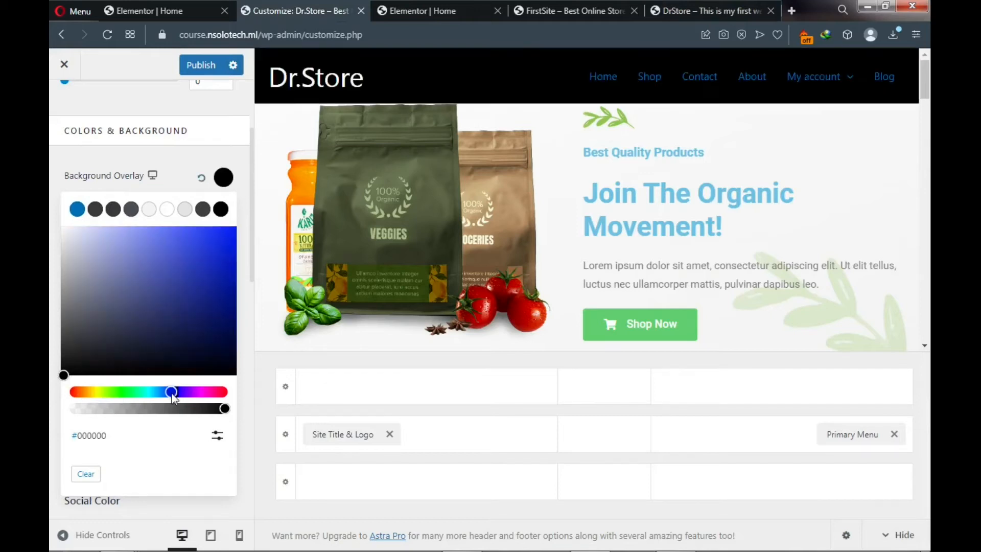
{"action": "left_click", "coordinate": [227, 235]}
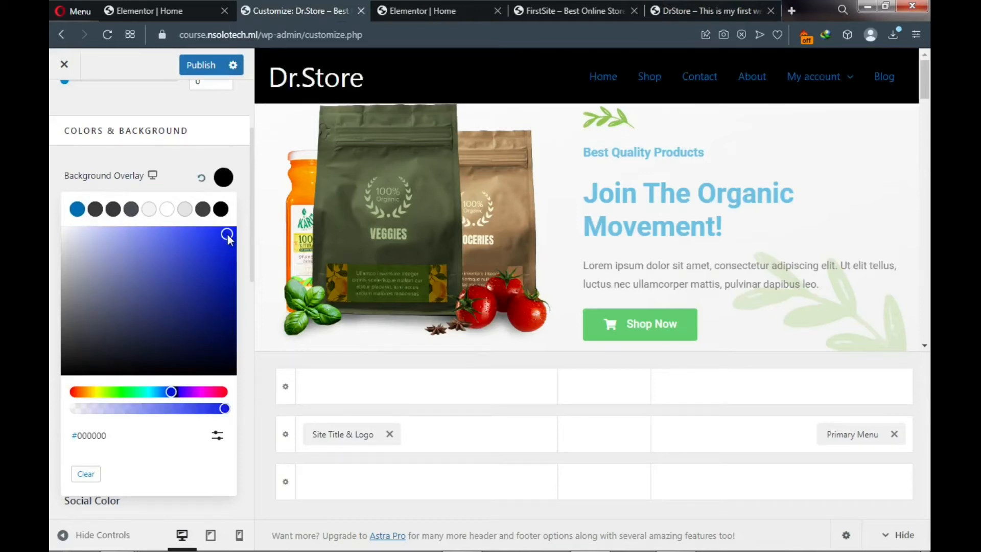
{"action": "left_click_drag", "start_coordinate": [227, 236], "coordinate": [230, 237]}
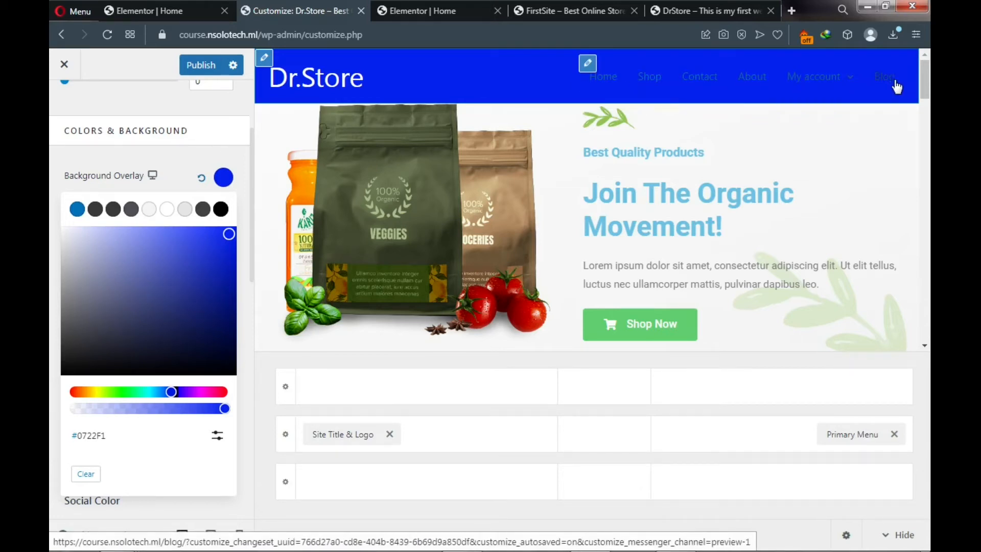
{"action": "left_click", "coordinate": [201, 69]}
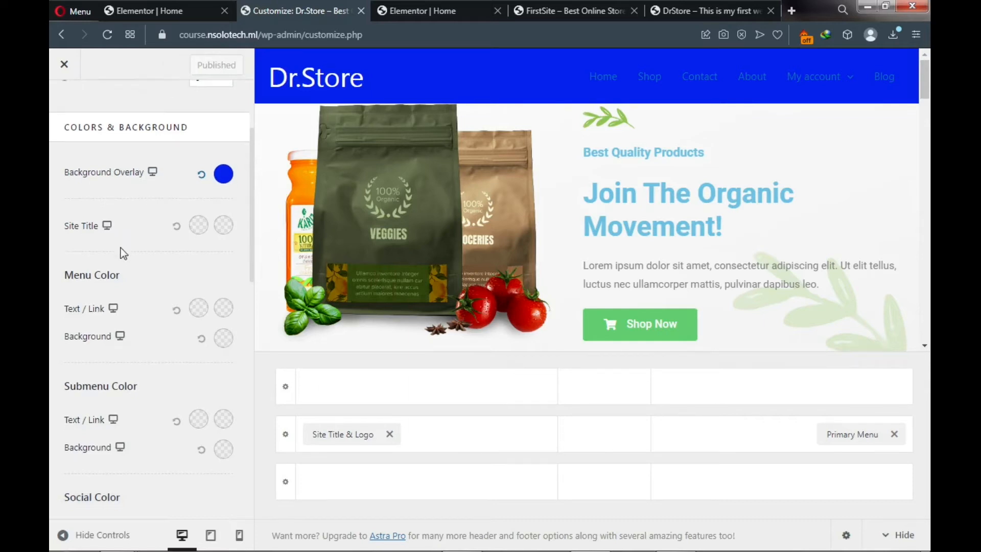
- Make the header menu link text and submenu link text white
{"action": "scroll", "coordinate": [121, 248], "scroll_direction": "down", "scroll_amount": 3}
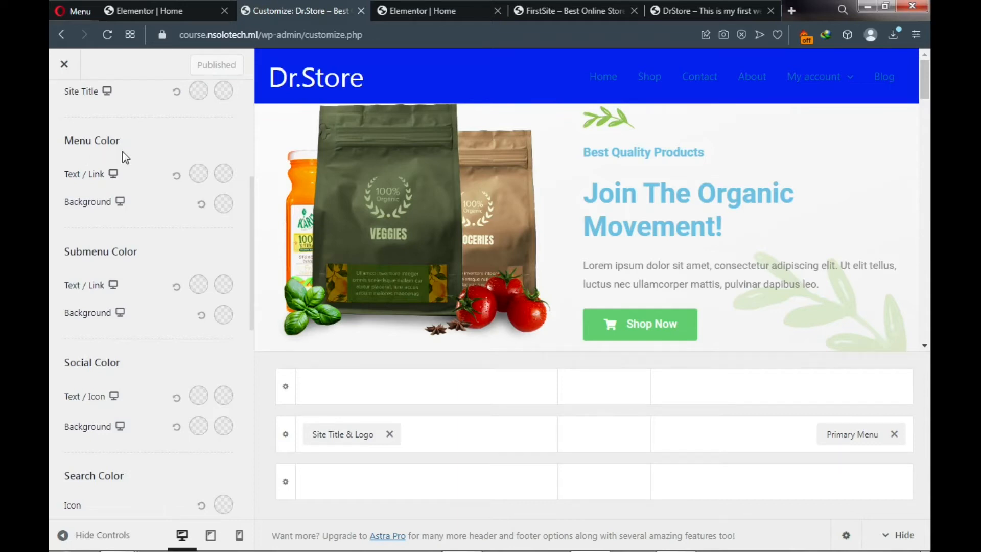
{"action": "left_click", "coordinate": [198, 175]}
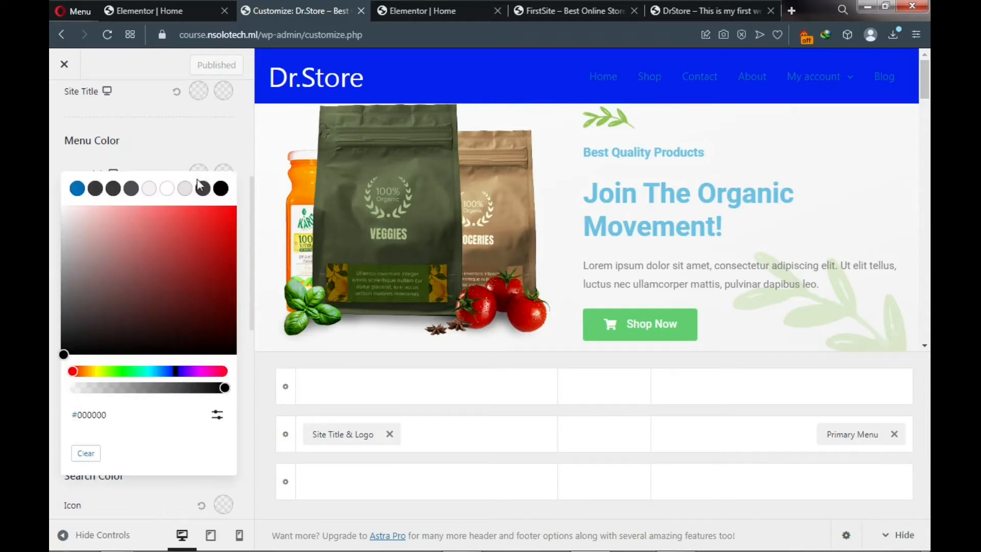
{"action": "left_click", "coordinate": [167, 190]}
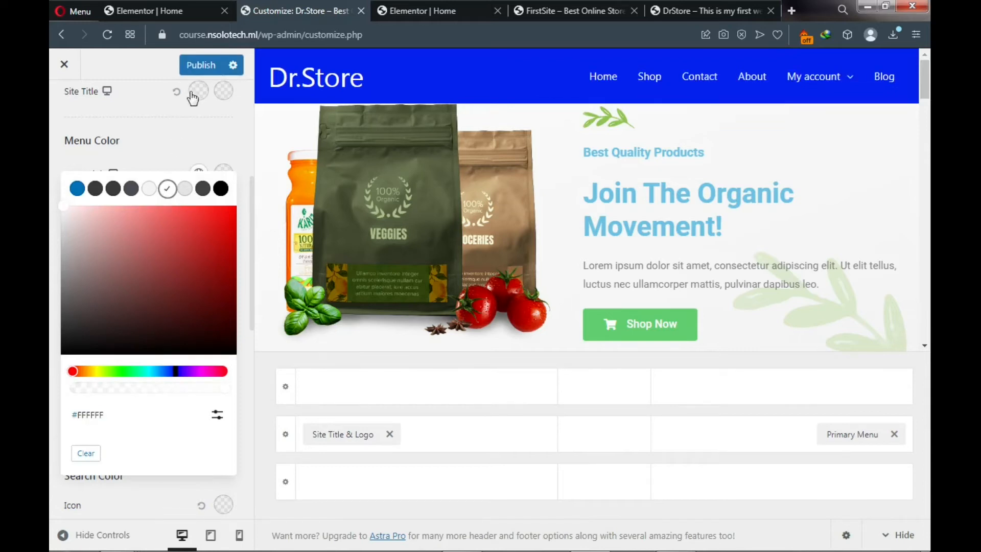
{"action": "left_click", "coordinate": [172, 142]}
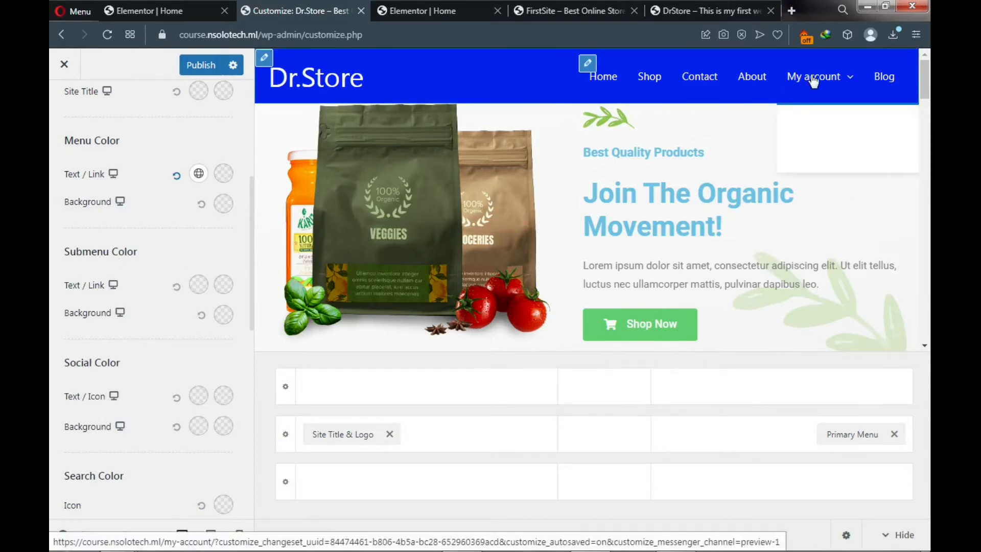
{"action": "mouse_move", "coordinate": [815, 82]}
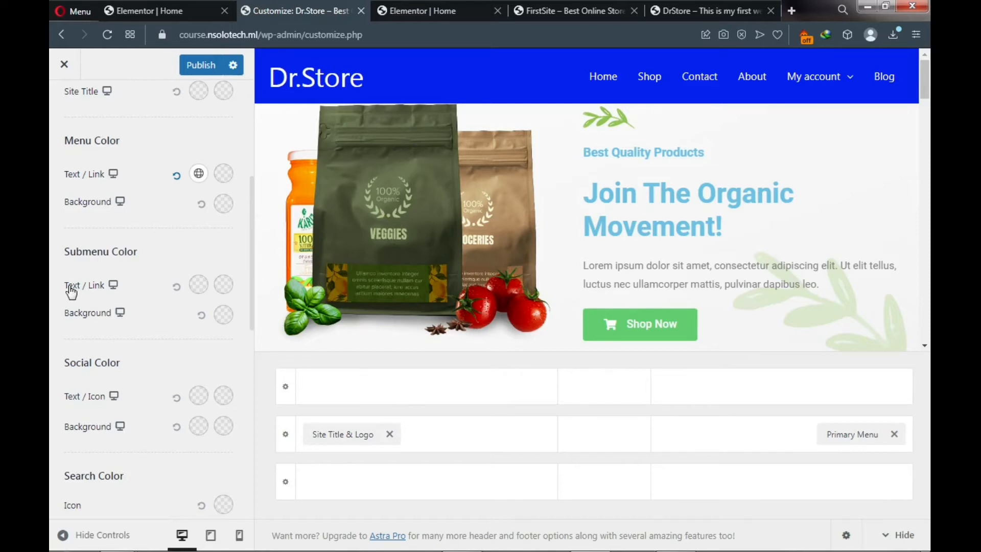
{"action": "left_click", "coordinate": [199, 286]}
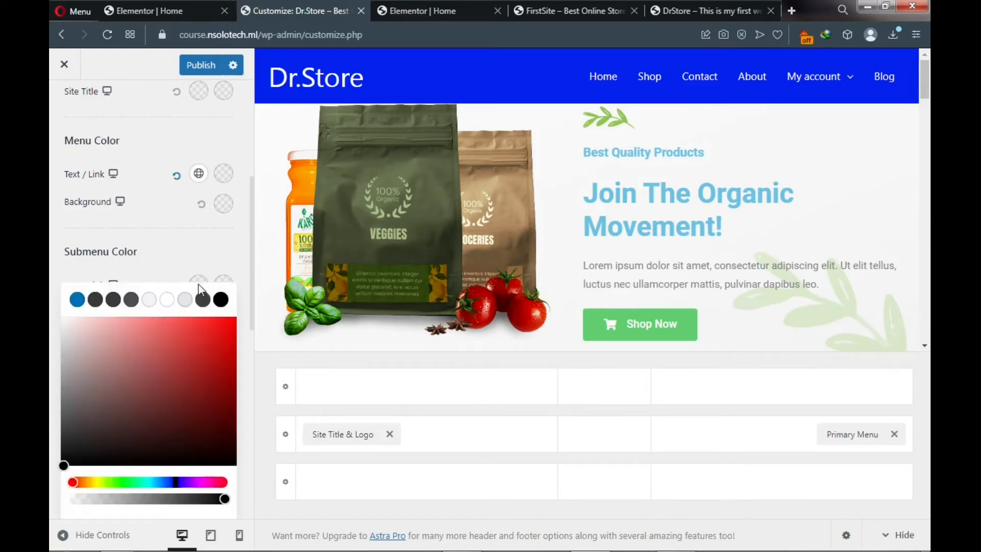
{"action": "left_click", "coordinate": [167, 300]}
{"action": "left_click", "coordinate": [173, 256]}
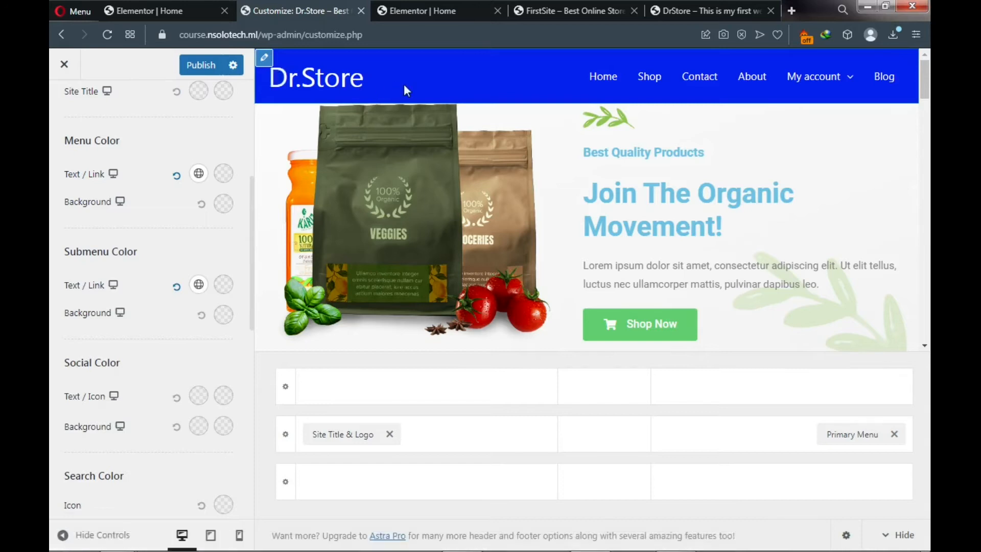
- Give submenus a bright blue #060FF6 background and publish the header colours
{"action": "left_click", "coordinate": [223, 315]}
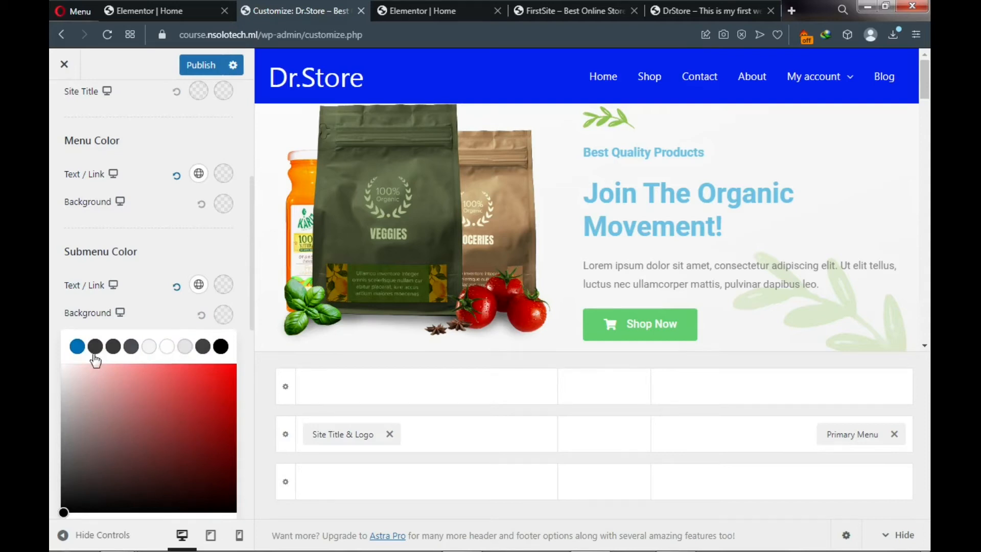
{"action": "scroll", "coordinate": [132, 376], "scroll_direction": "down", "scroll_amount": 3}
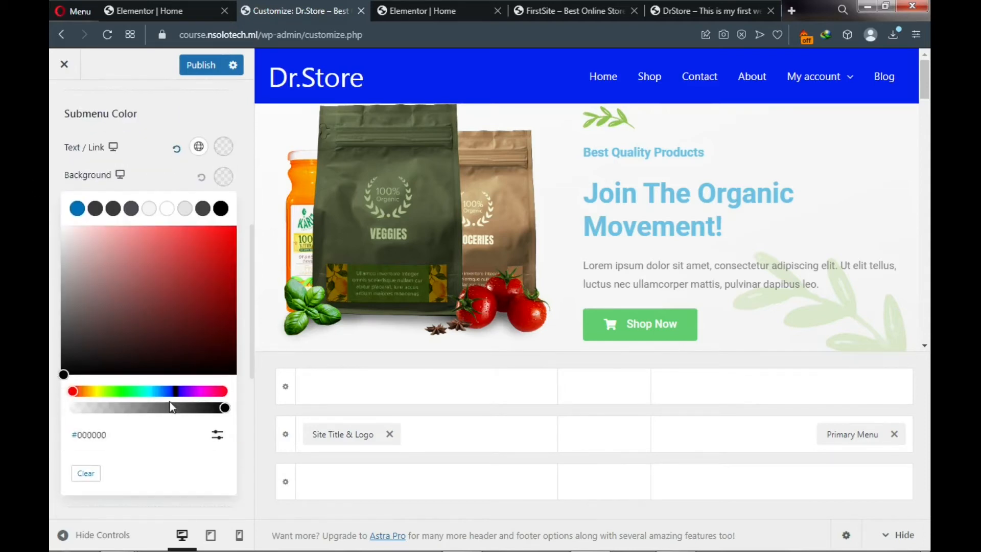
{"action": "left_click", "coordinate": [174, 391]}
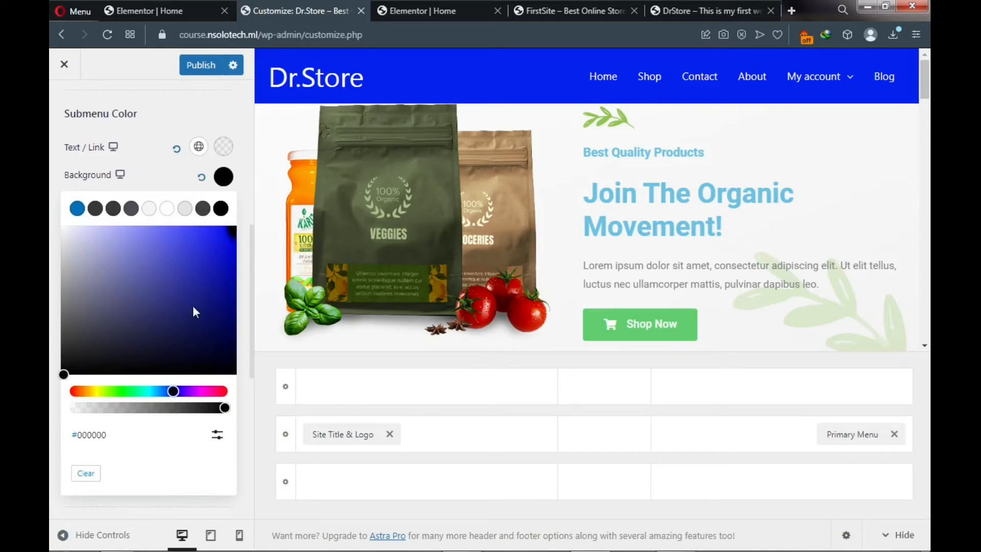
{"action": "left_click", "coordinate": [230, 232]}
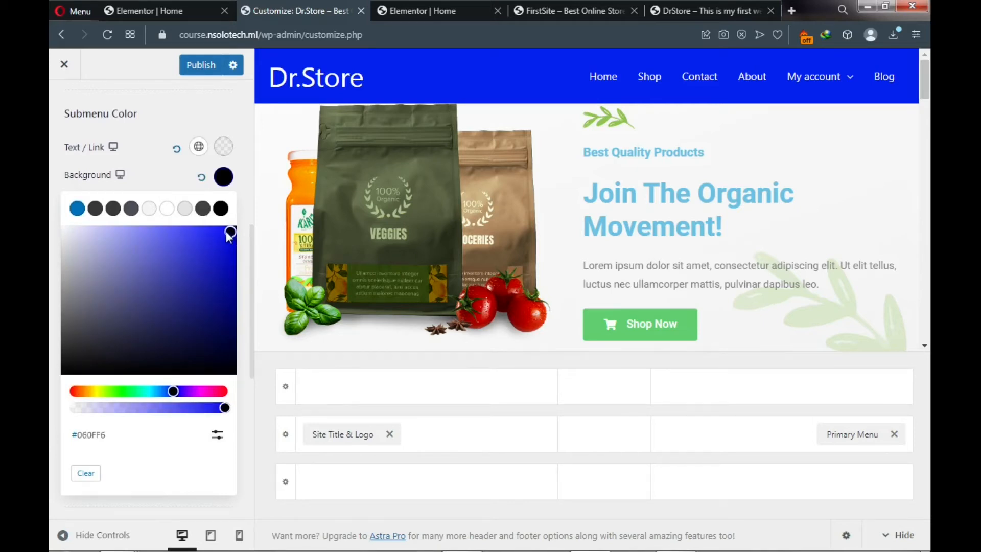
{"action": "left_click", "coordinate": [197, 70]}
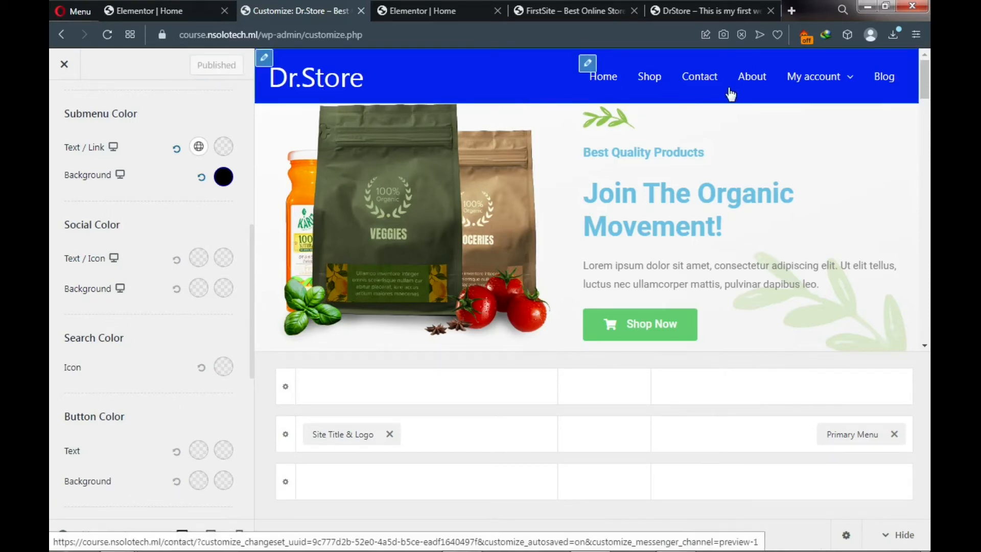
{"action": "mouse_move", "coordinate": [813, 82]}
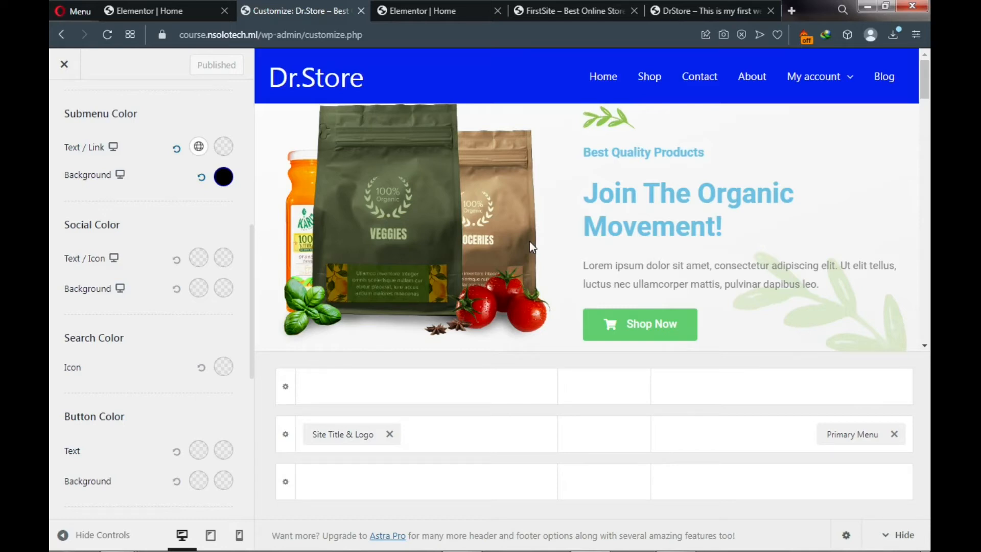
{"action": "mouse_move", "coordinate": [250, 551]}
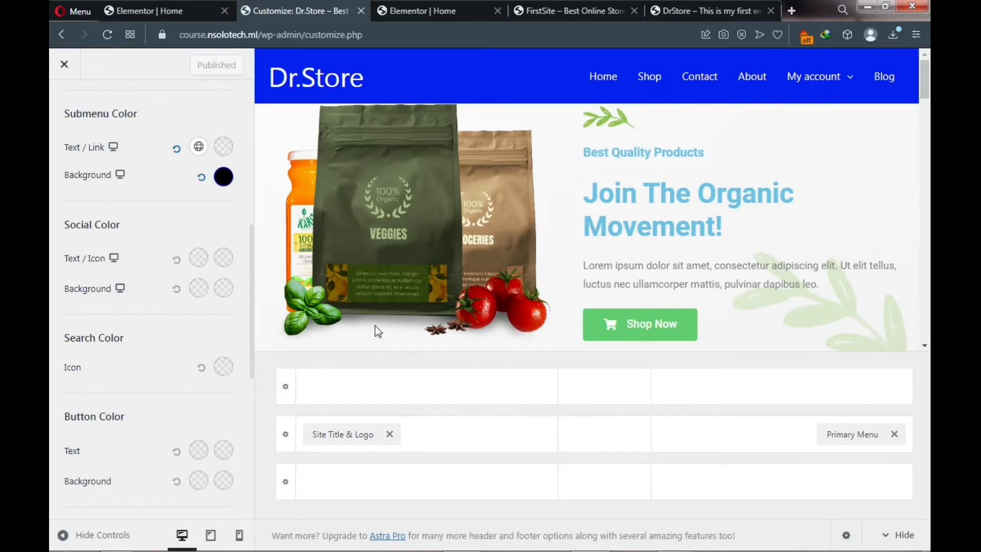
- Leave the Customizer and go to the All Pages list
{"action": "left_click", "coordinate": [66, 71]}
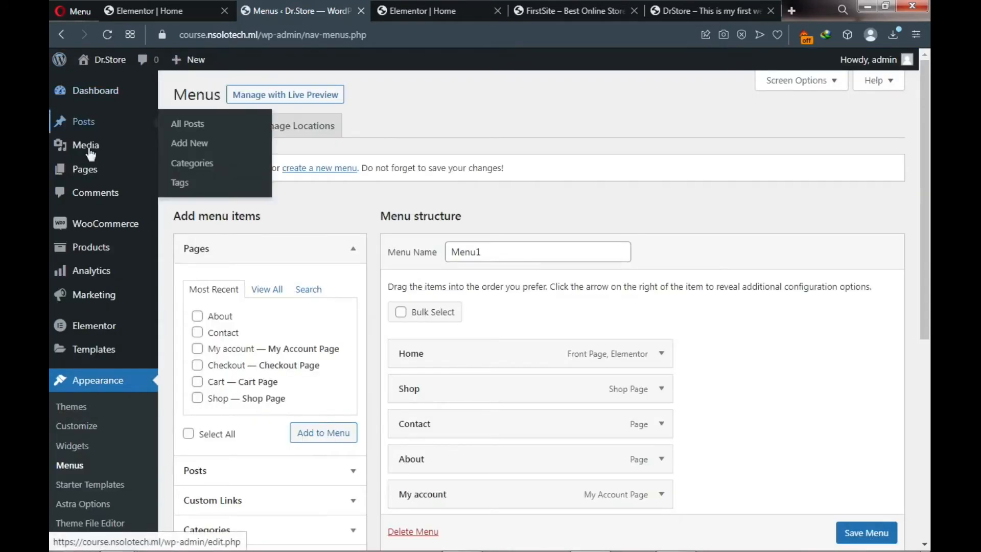
{"action": "mouse_move", "coordinate": [90, 179]}
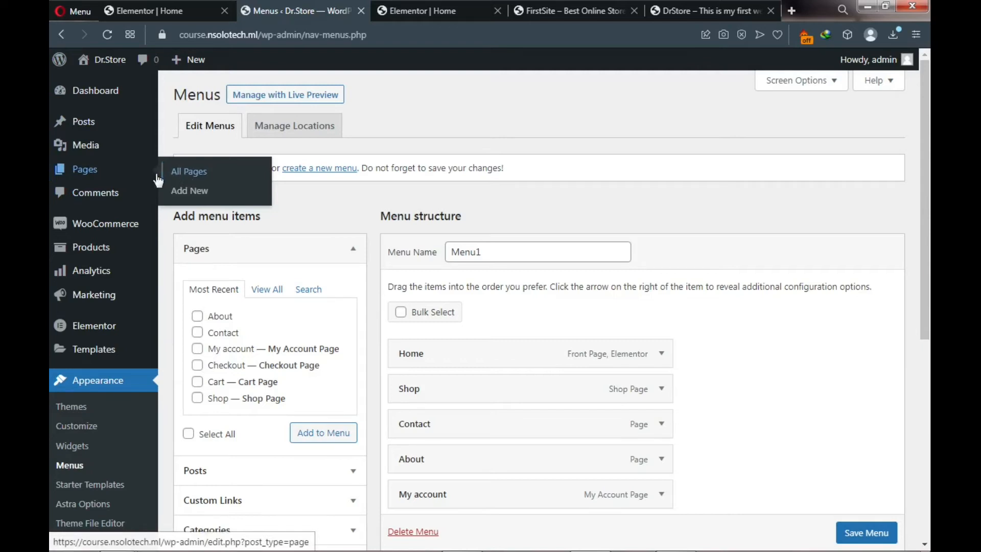
{"action": "left_click", "coordinate": [185, 177]}
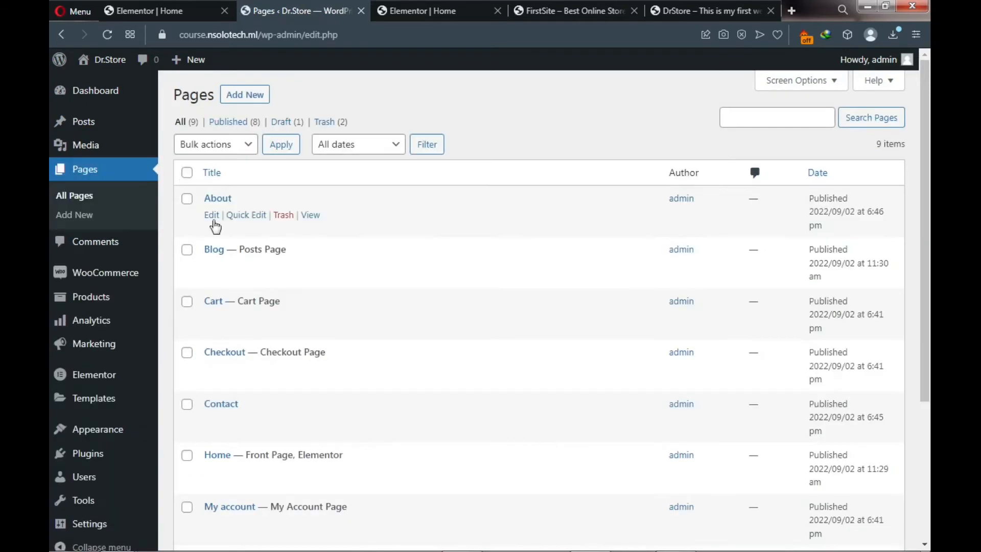
{"action": "scroll", "coordinate": [246, 290], "scroll_direction": "down", "scroll_amount": 4}
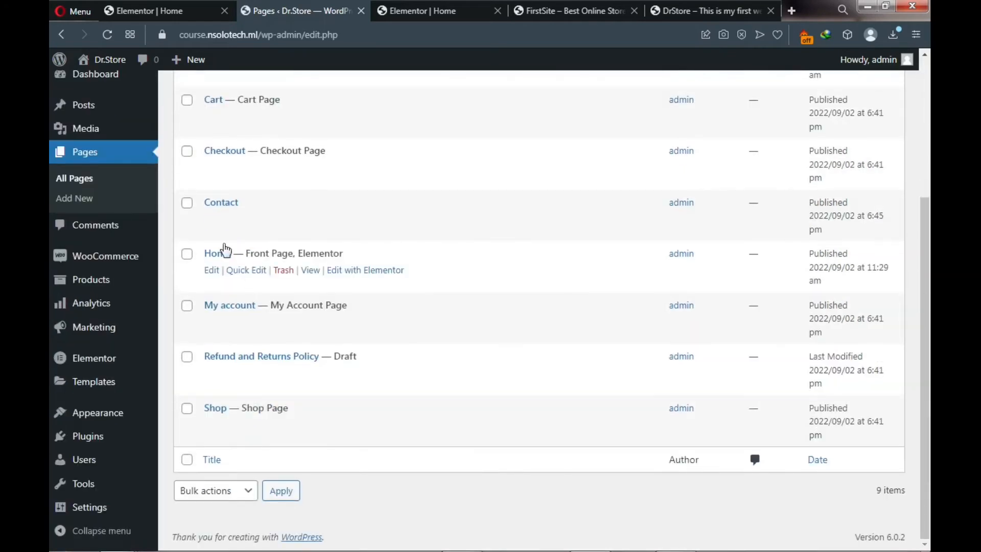
- Open Home's 'Edit with Elementor' link in a new tab and close the older Elementor tab
{"action": "right_click", "coordinate": [362, 271]}
{"action": "left_click", "coordinate": [395, 284]}
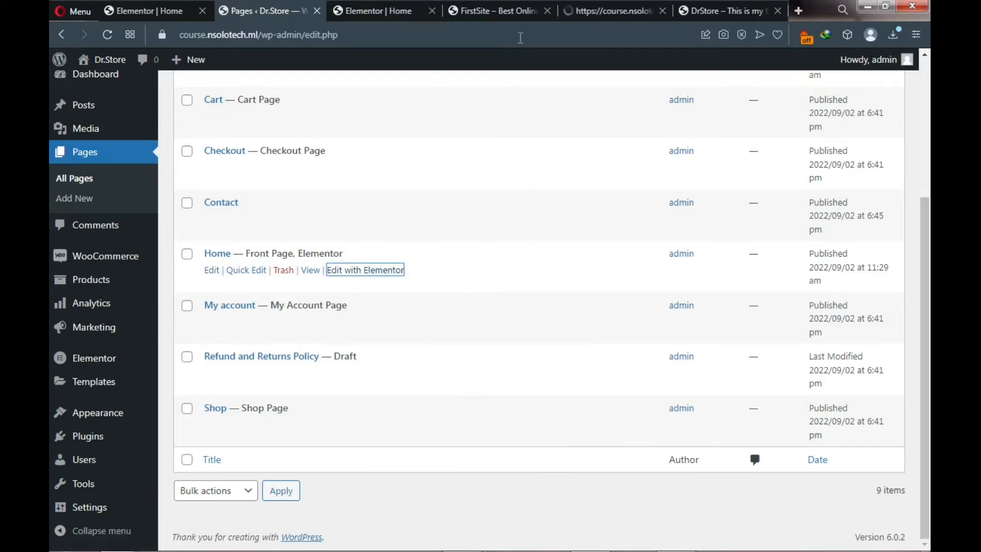
{"action": "left_click", "coordinate": [431, 15]}
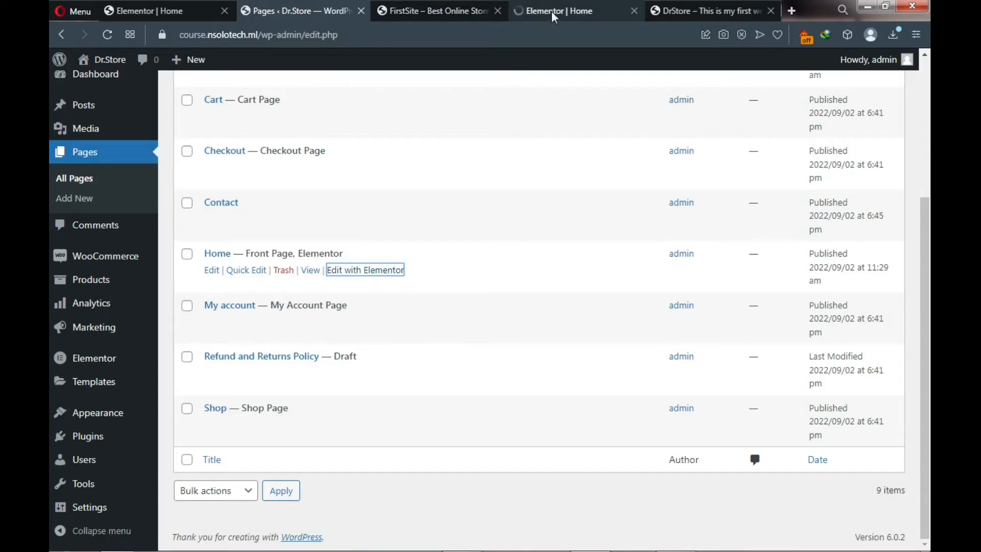
{"action": "left_click", "coordinate": [551, 11]}
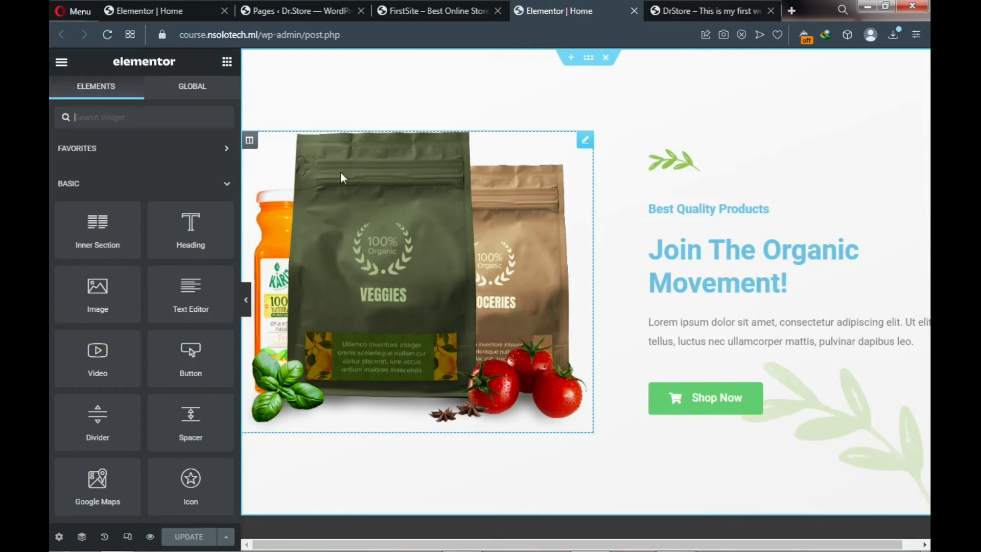
{"action": "left_click", "coordinate": [678, 6]}
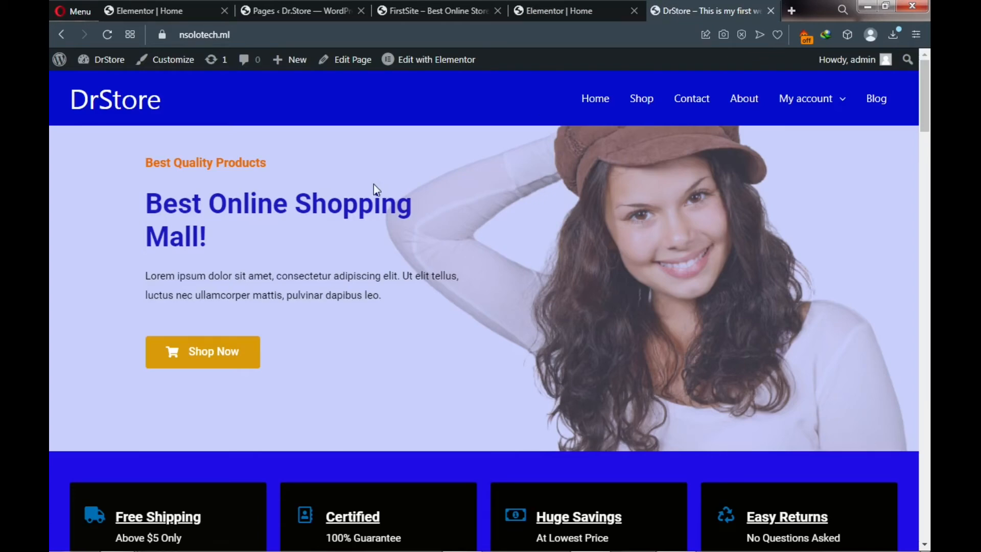
{"action": "left_click", "coordinate": [553, 8]}
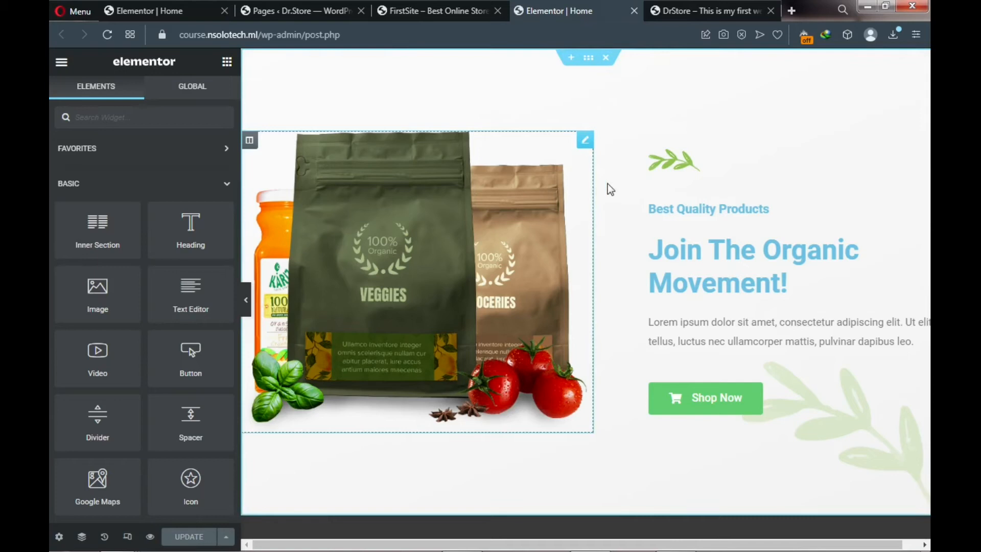
{"action": "left_click", "coordinate": [697, 5]}
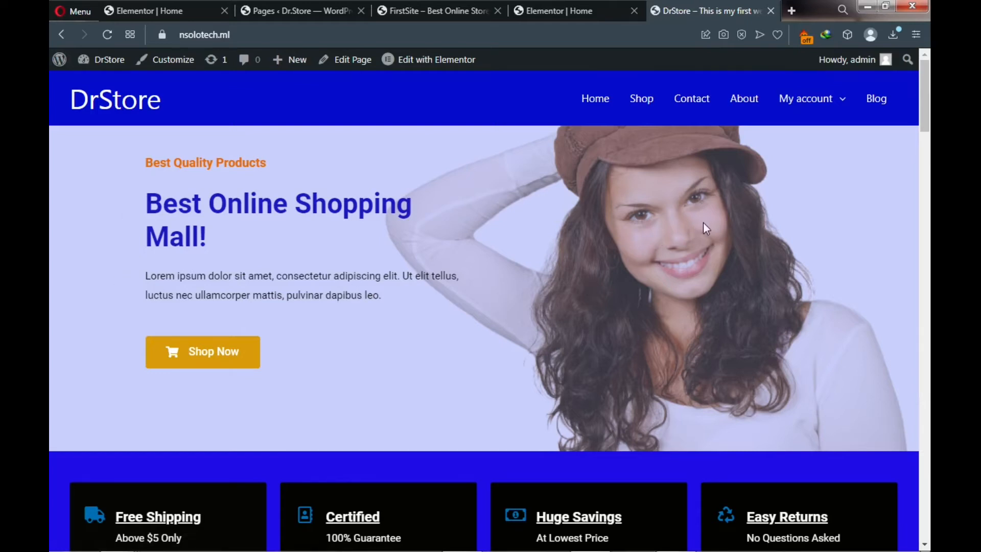
{"action": "left_click", "coordinate": [586, 10]}
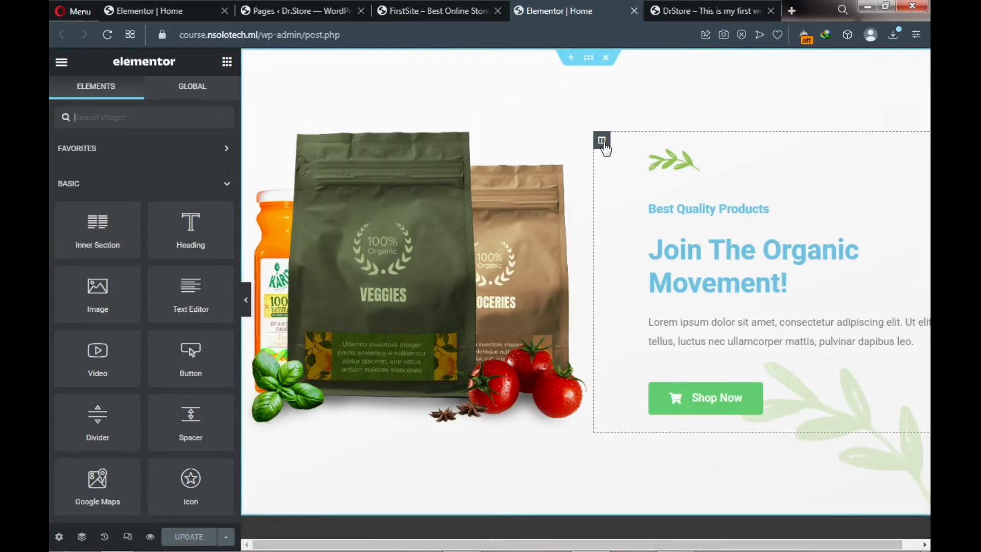
- Move the hero text column to the left, delete the leaf image, and remove the product-bags image
{"action": "left_click_drag", "start_coordinate": [602, 141], "coordinate": [341, 166]}
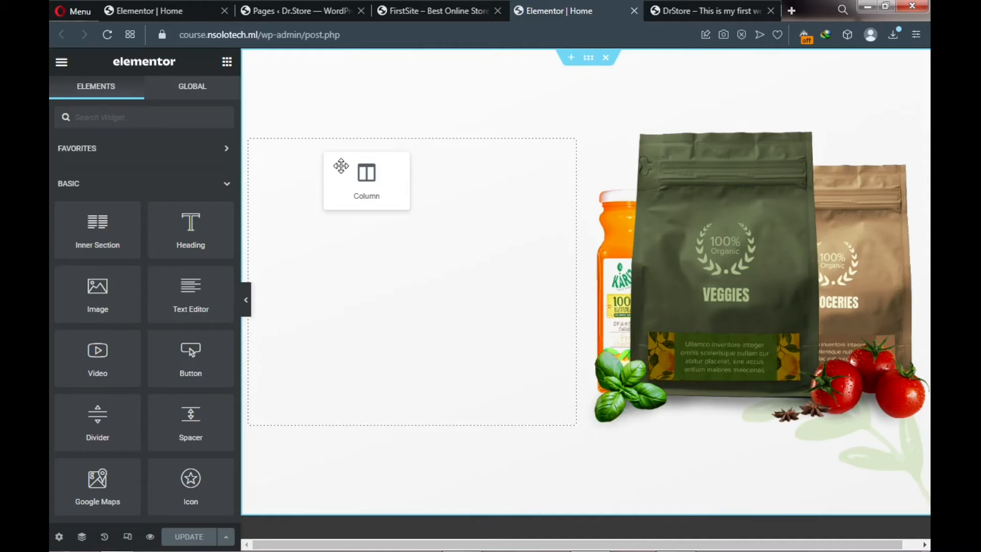
{"action": "left_click_drag", "start_coordinate": [341, 167], "coordinate": [342, 168]}
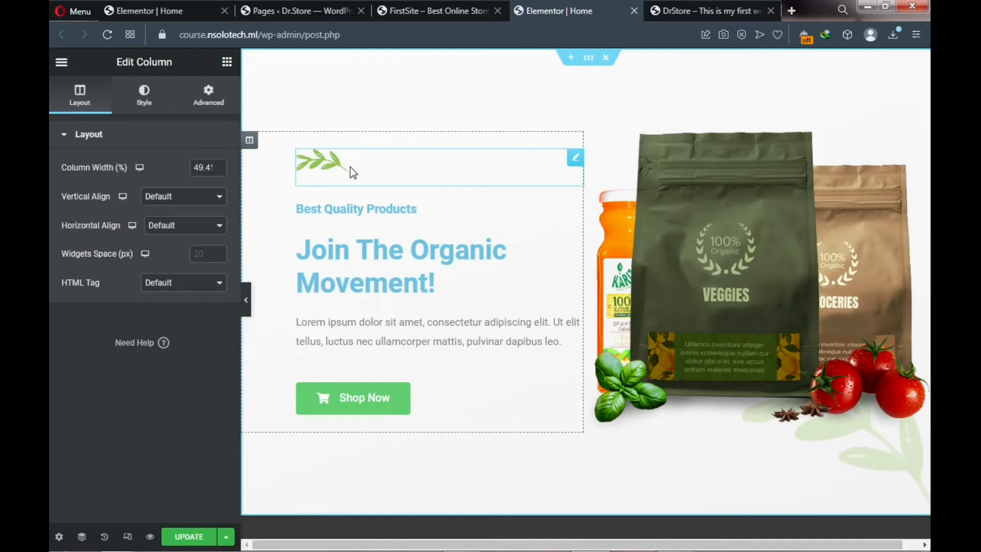
{"action": "right_click", "coordinate": [576, 162]}
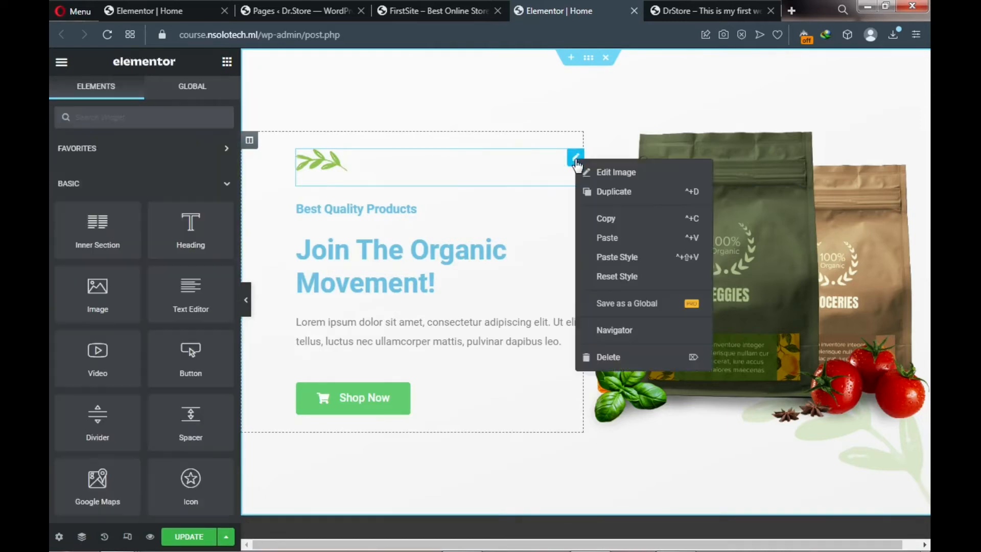
{"action": "left_click", "coordinate": [600, 356]}
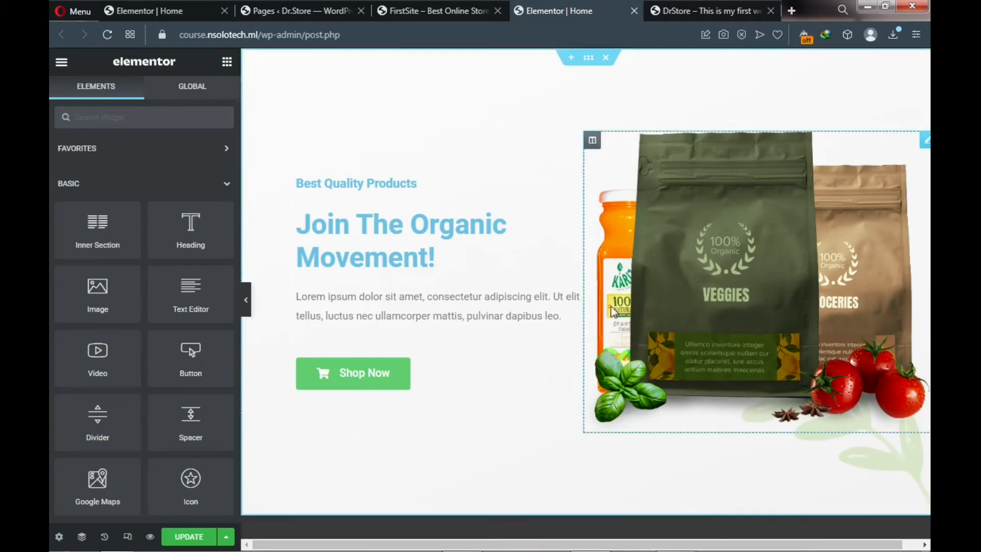
{"action": "left_click", "coordinate": [698, 291]}
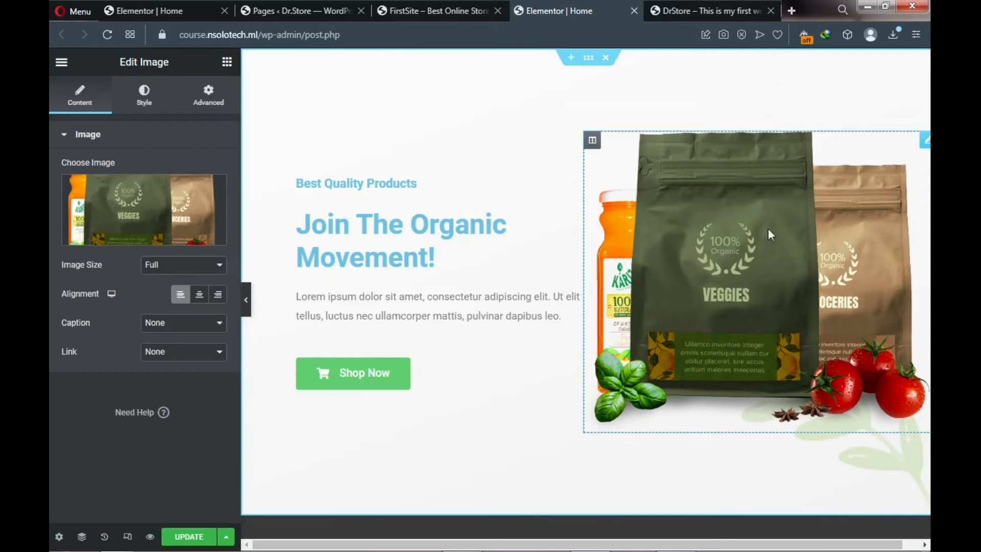
{"action": "right_click", "coordinate": [925, 142]}
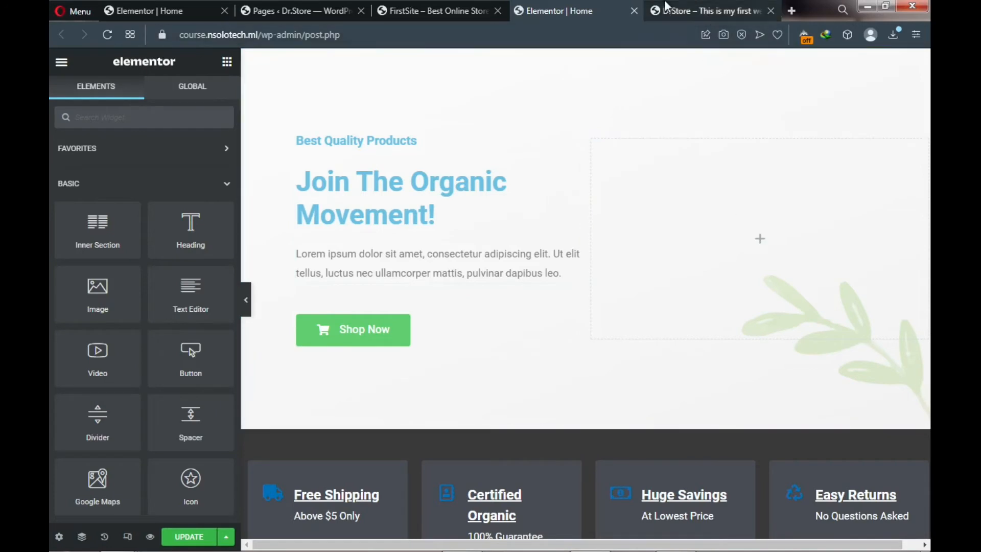
- Delete the leaf image from the hero section's Style > Background Overlay settings
{"action": "left_click", "coordinate": [680, 8]}
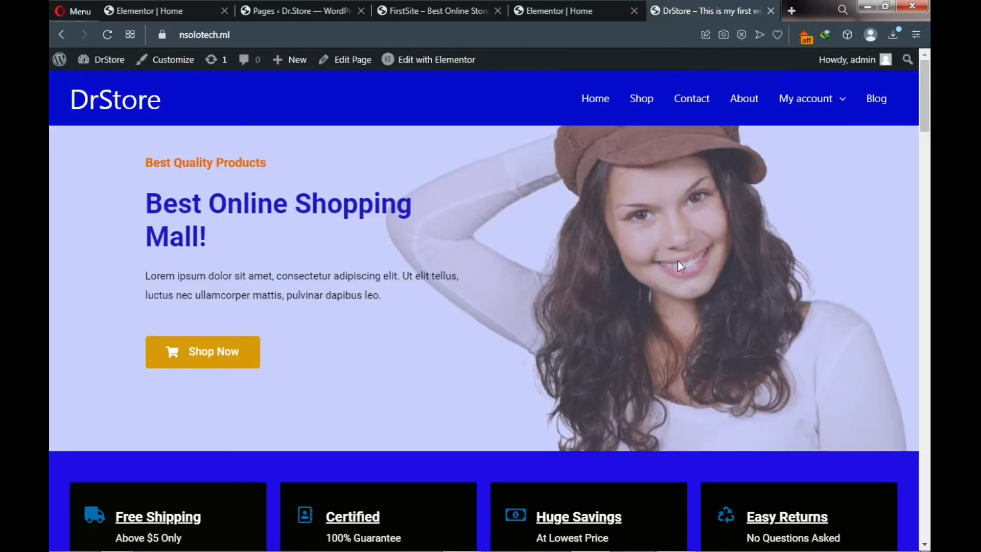
{"action": "left_click", "coordinate": [576, 13]}
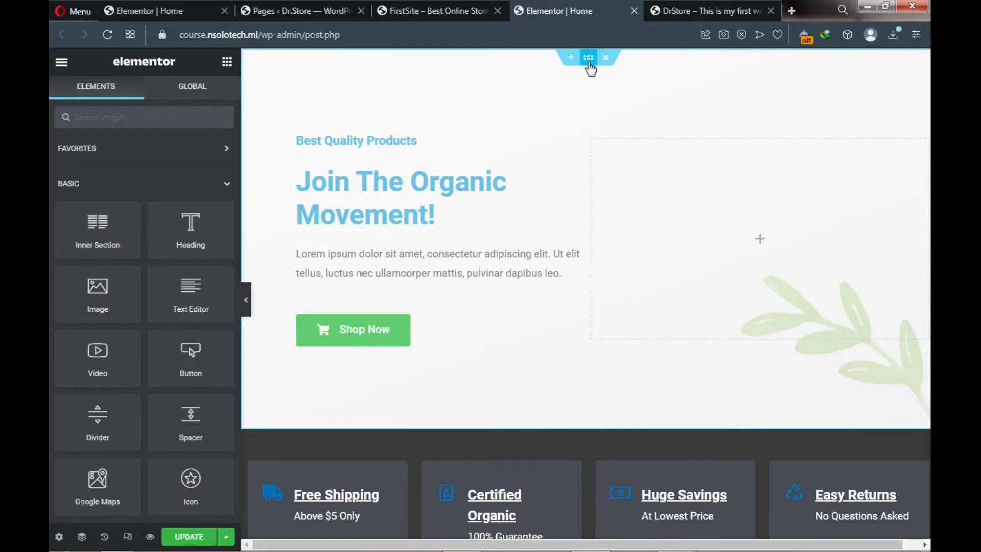
{"action": "left_click", "coordinate": [589, 64]}
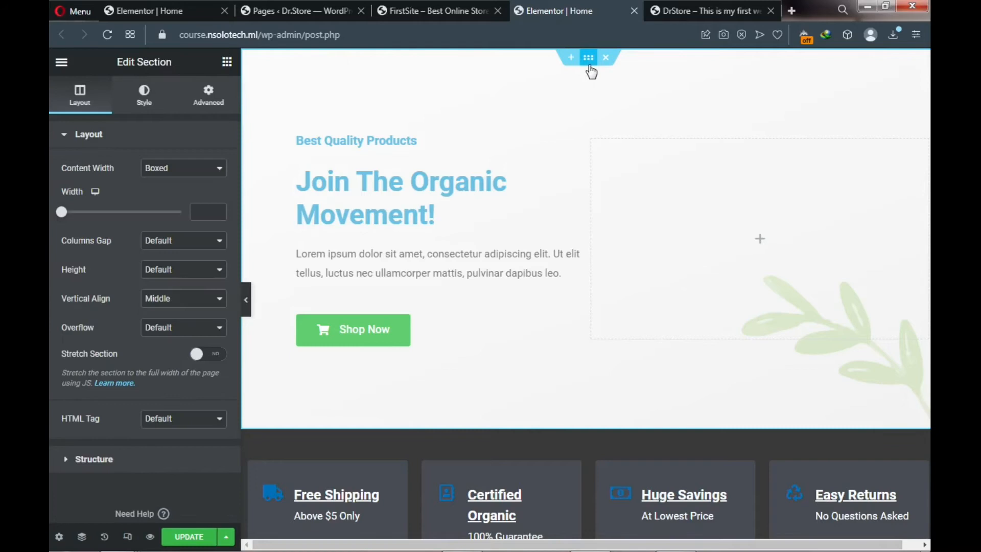
{"action": "left_click", "coordinate": [146, 105]}
{"action": "scroll", "coordinate": [124, 237], "scroll_direction": "down", "scroll_amount": 3}
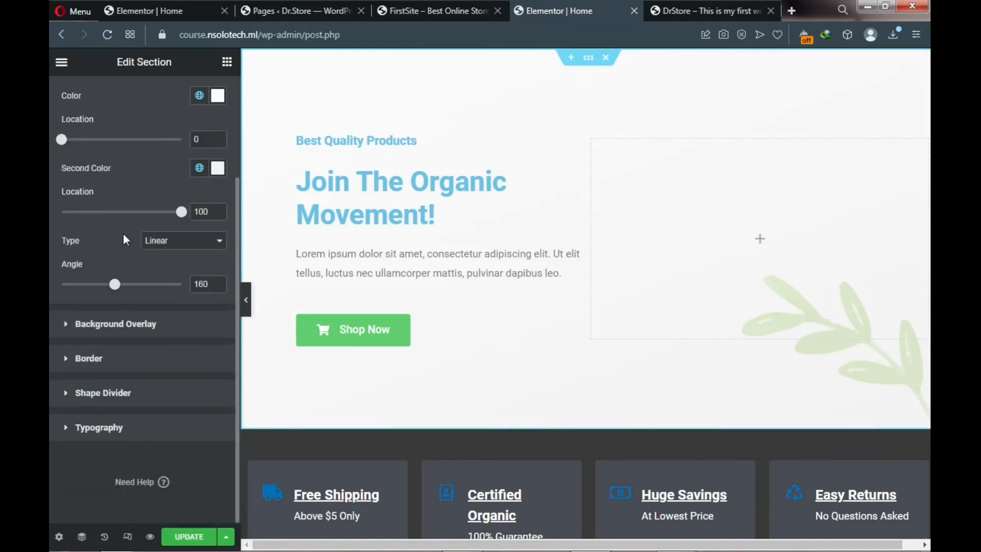
{"action": "left_click", "coordinate": [70, 331]}
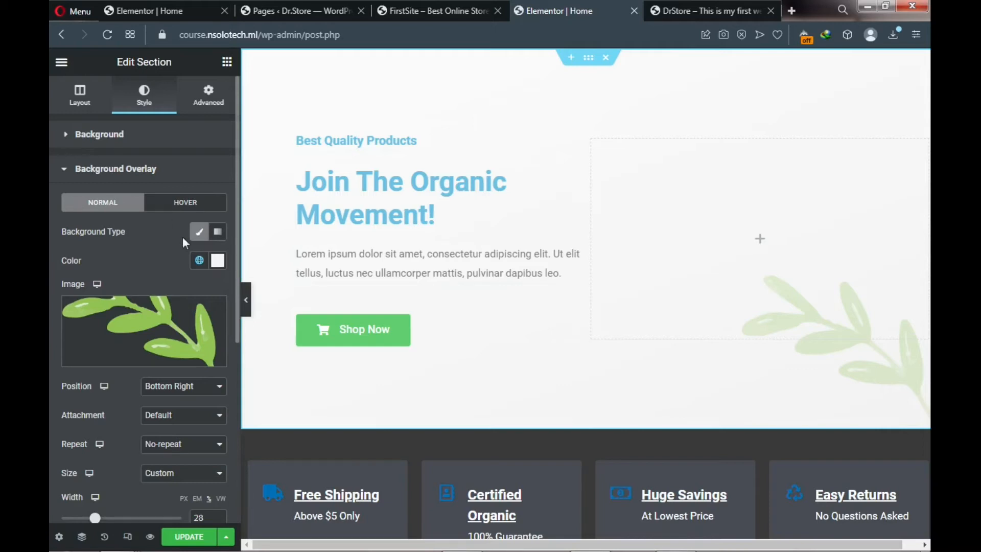
{"action": "mouse_move", "coordinate": [176, 333]}
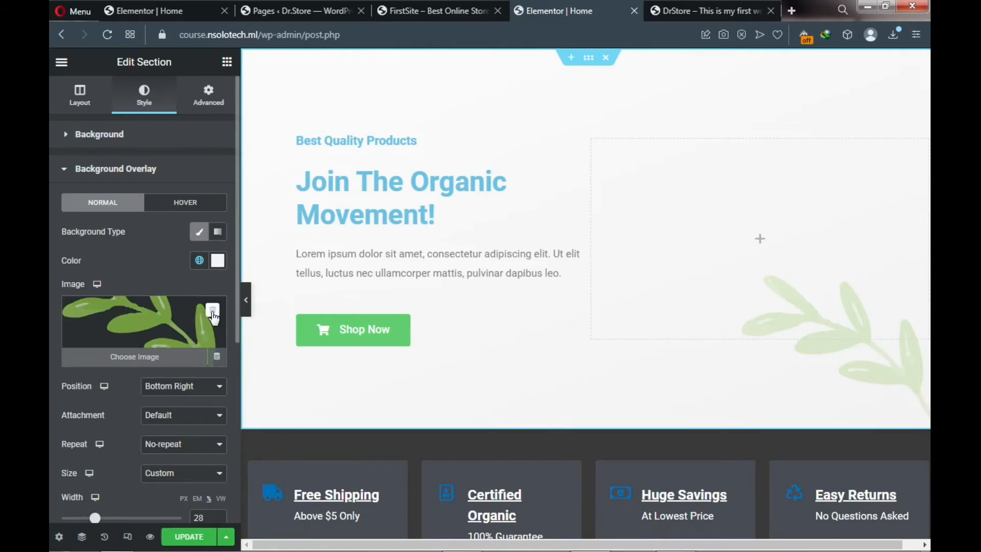
{"action": "left_click", "coordinate": [213, 312]}
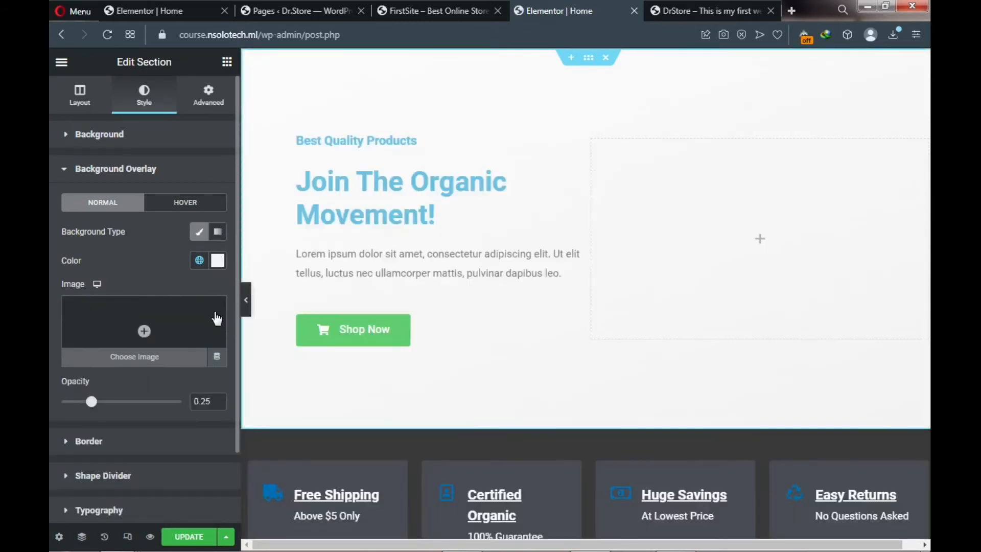
- Clear the hero's gradient colour, set Background Type to Classic, and open Choose Image
{"action": "left_click", "coordinate": [71, 140]}
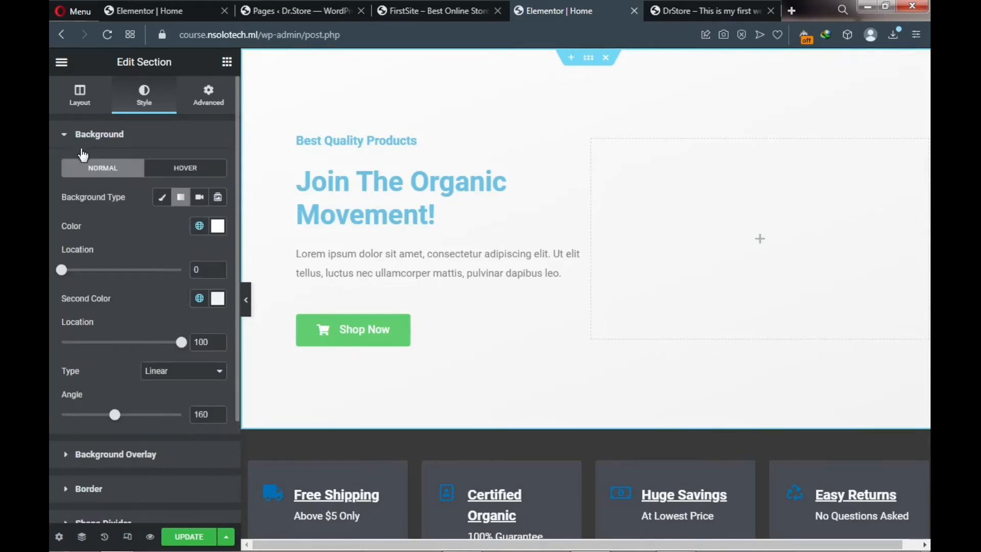
{"action": "left_click", "coordinate": [218, 228]}
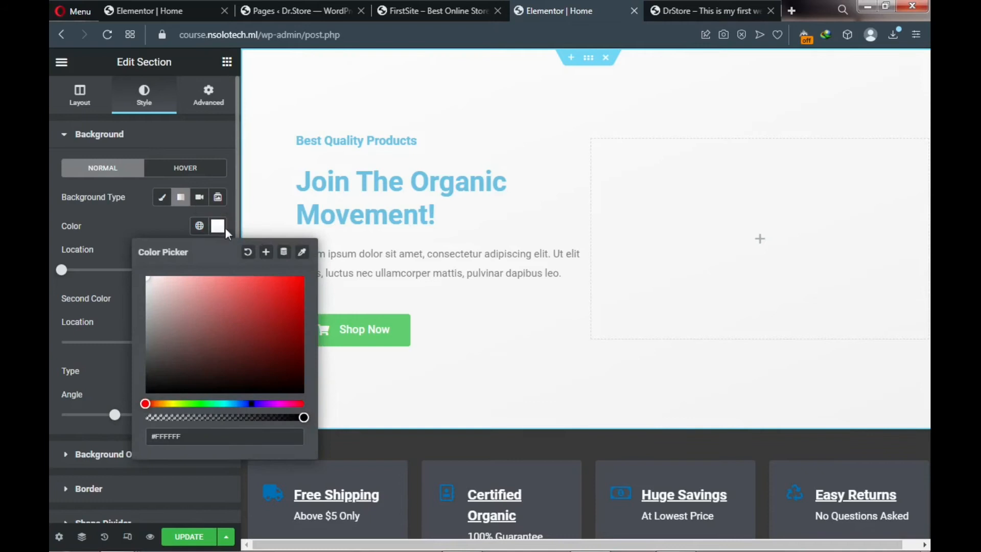
{"action": "left_click", "coordinate": [247, 254]}
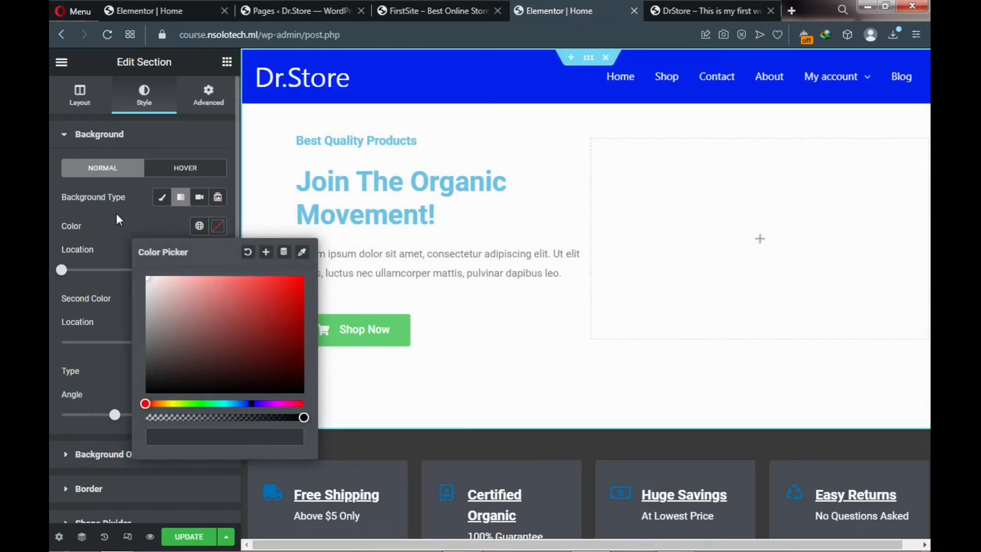
{"action": "left_click", "coordinate": [162, 204]}
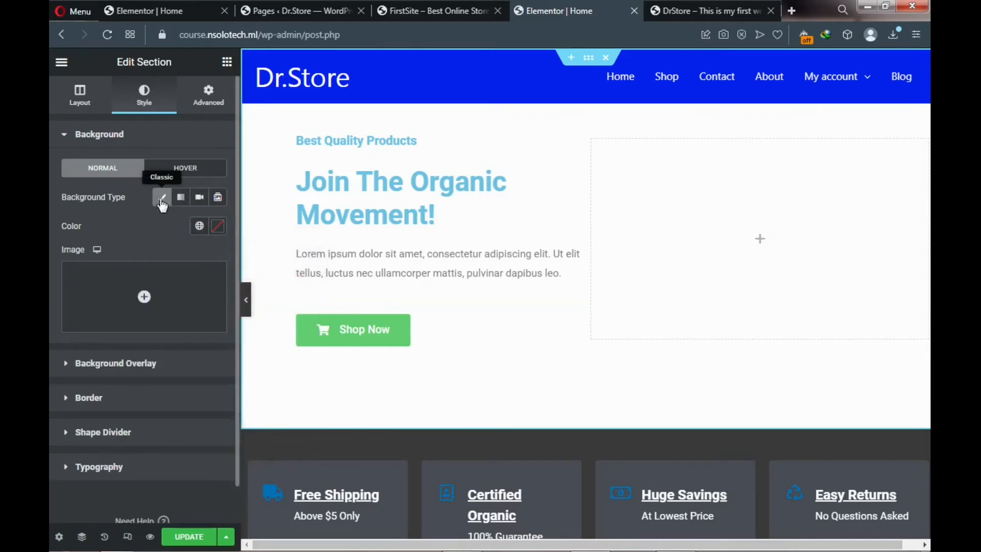
{"action": "mouse_move", "coordinate": [134, 292]}
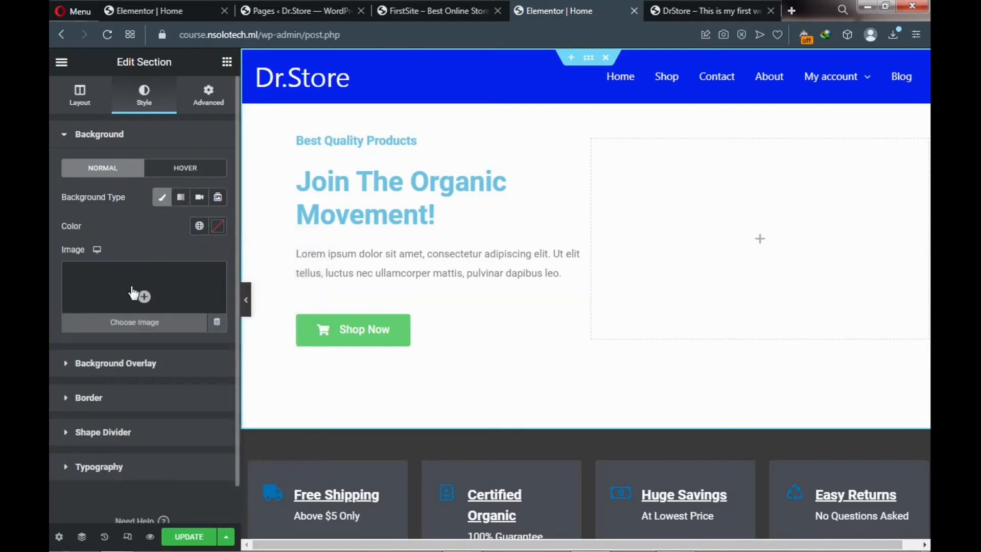
{"action": "left_click", "coordinate": [132, 327]}
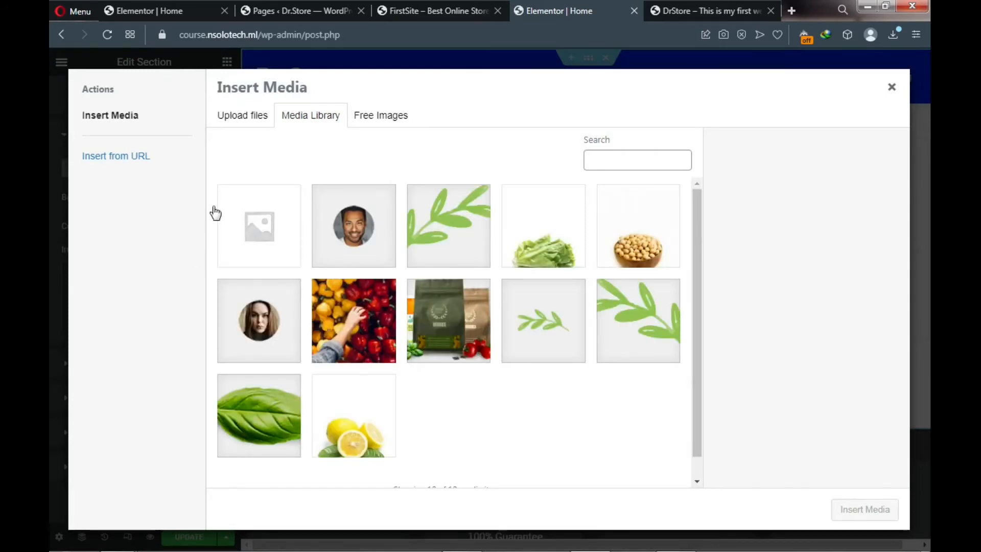
- Upload the photo of the woman in a cap and insert it as the hero background
{"action": "left_click", "coordinate": [244, 123]}
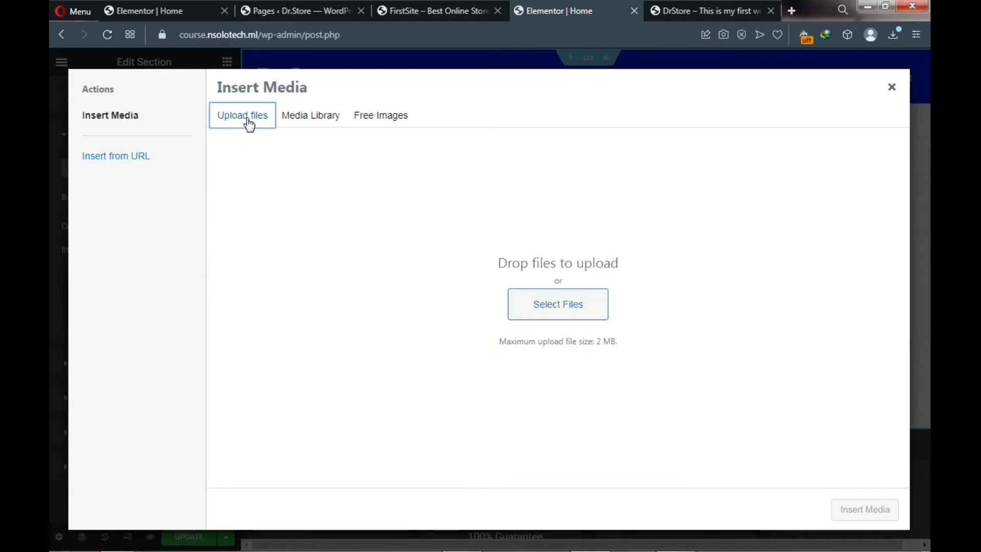
{"action": "left_click", "coordinate": [544, 300]}
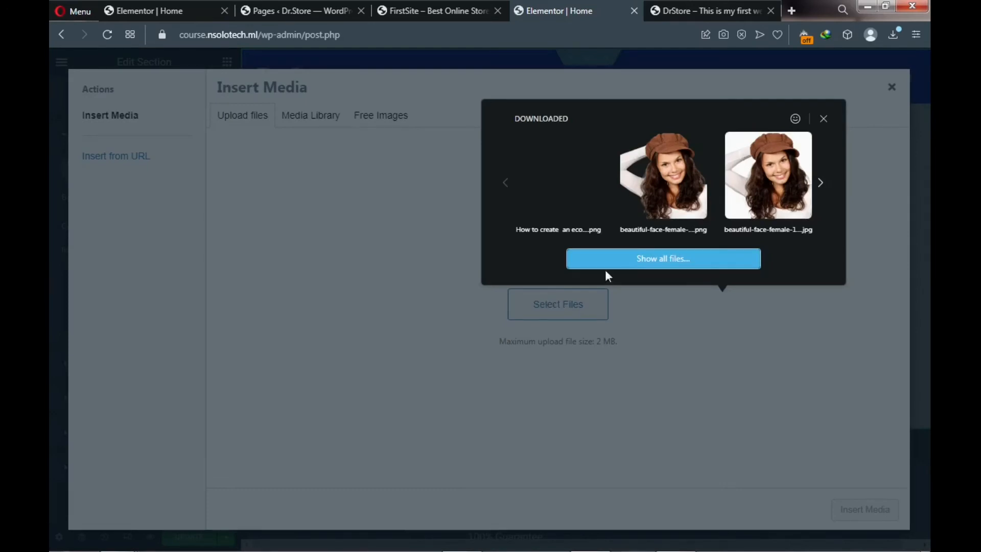
{"action": "left_click", "coordinate": [661, 183]}
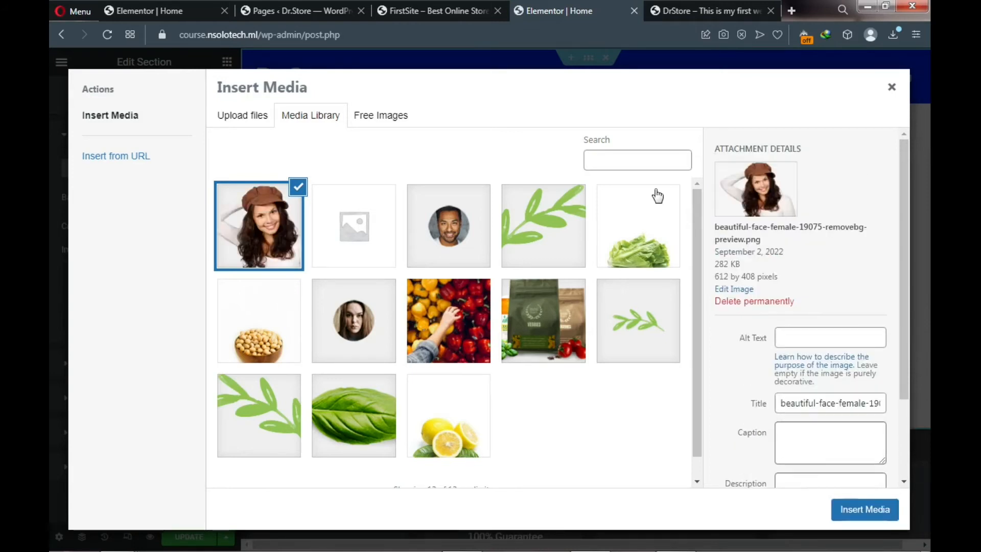
{"action": "left_click", "coordinate": [843, 507]}
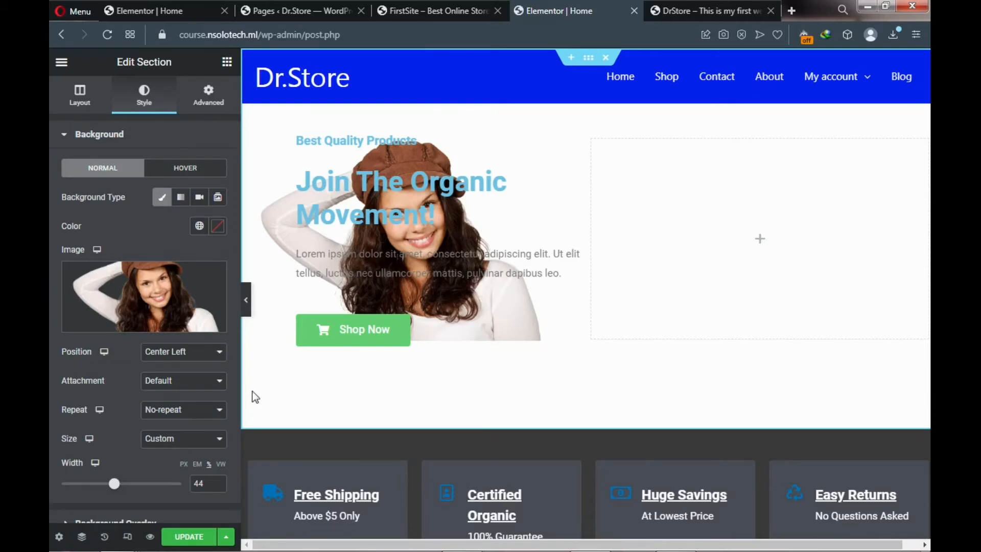
- Set the background to Bottom Right, No-repeat and Cover size, then update the page
{"action": "left_click", "coordinate": [180, 355]}
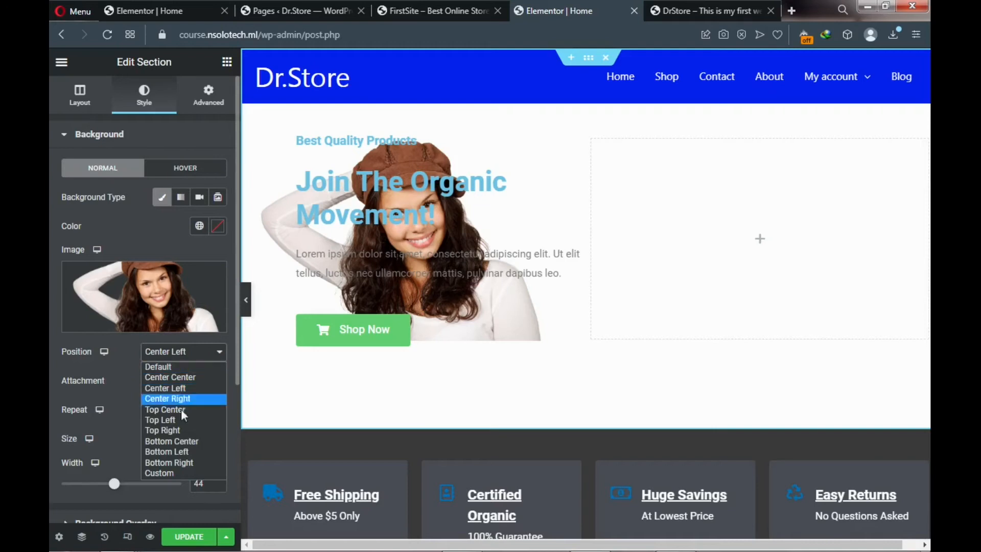
{"action": "left_click", "coordinate": [179, 461]}
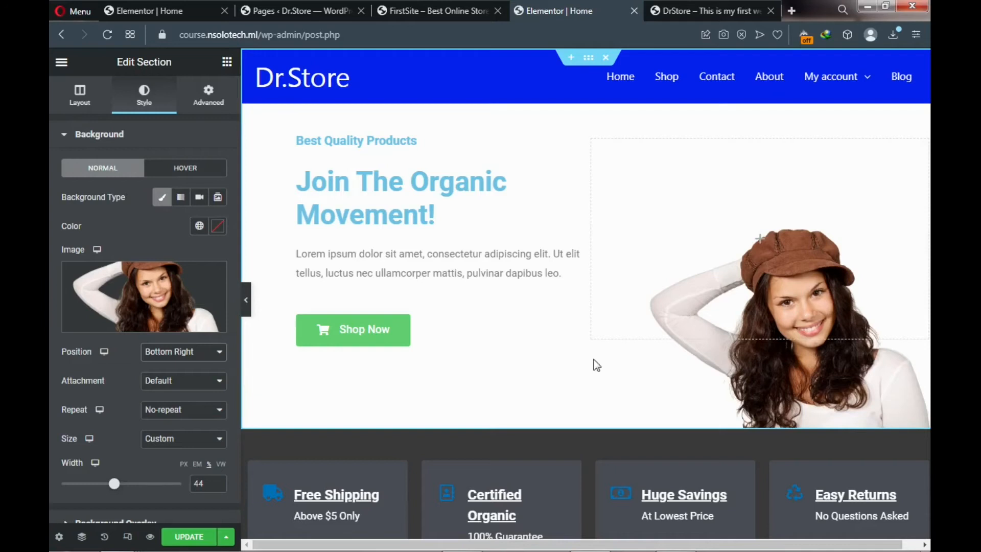
{"action": "left_click", "coordinate": [180, 415]}
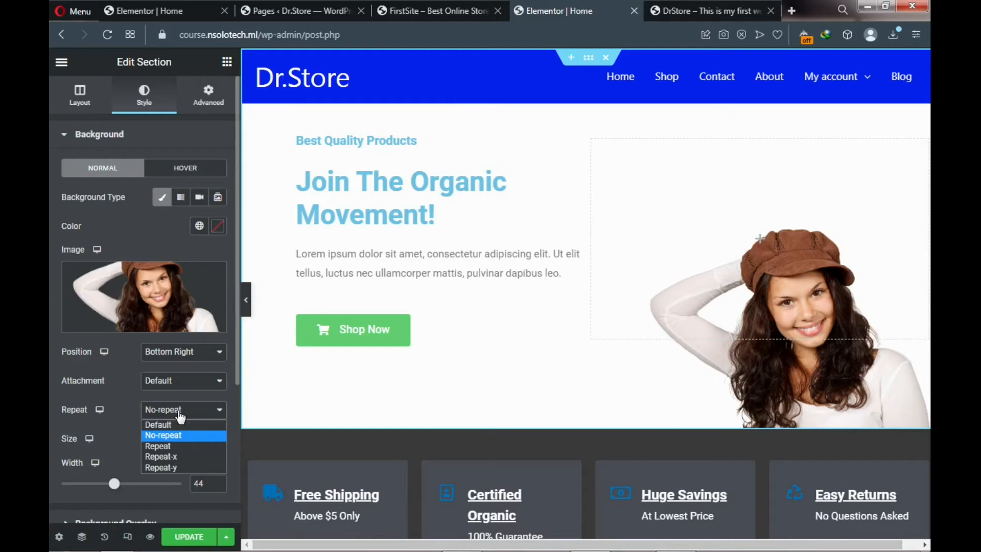
{"action": "left_click", "coordinate": [180, 416]}
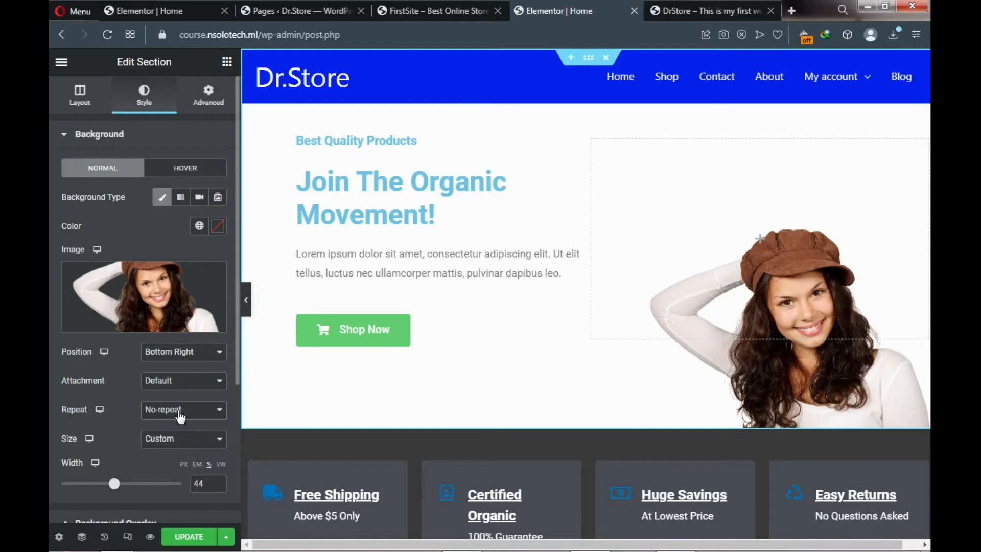
{"action": "left_click", "coordinate": [180, 441]}
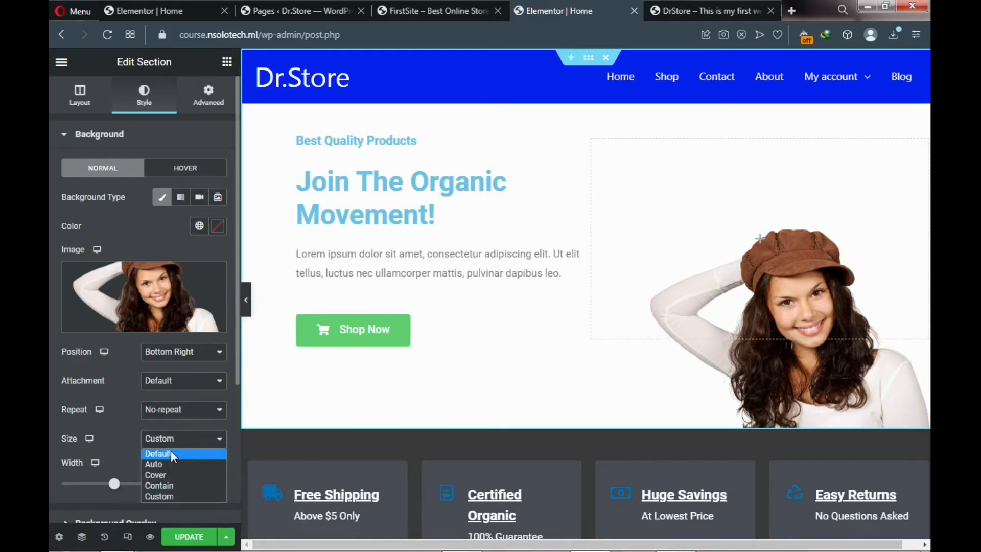
{"action": "left_click", "coordinate": [167, 475]}
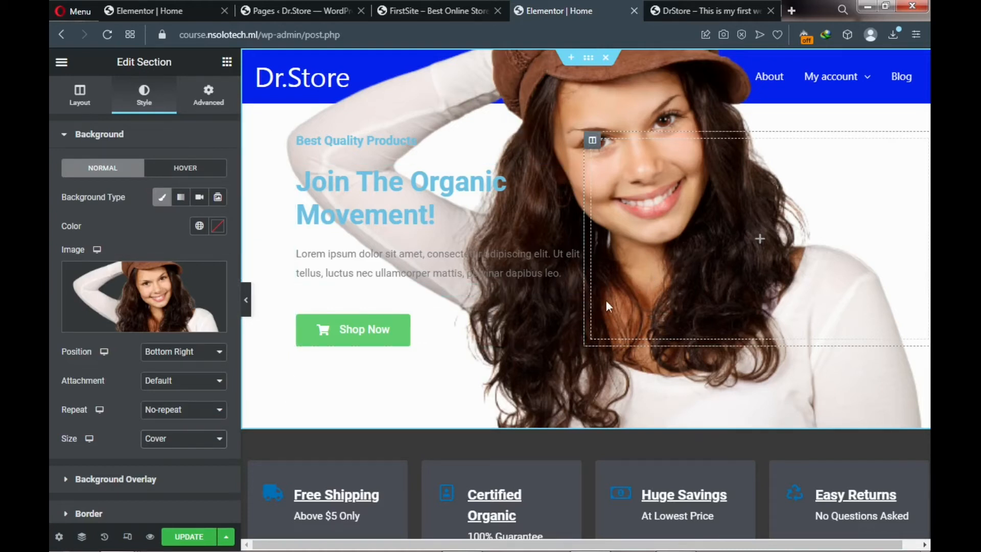
{"action": "left_click", "coordinate": [187, 537]}
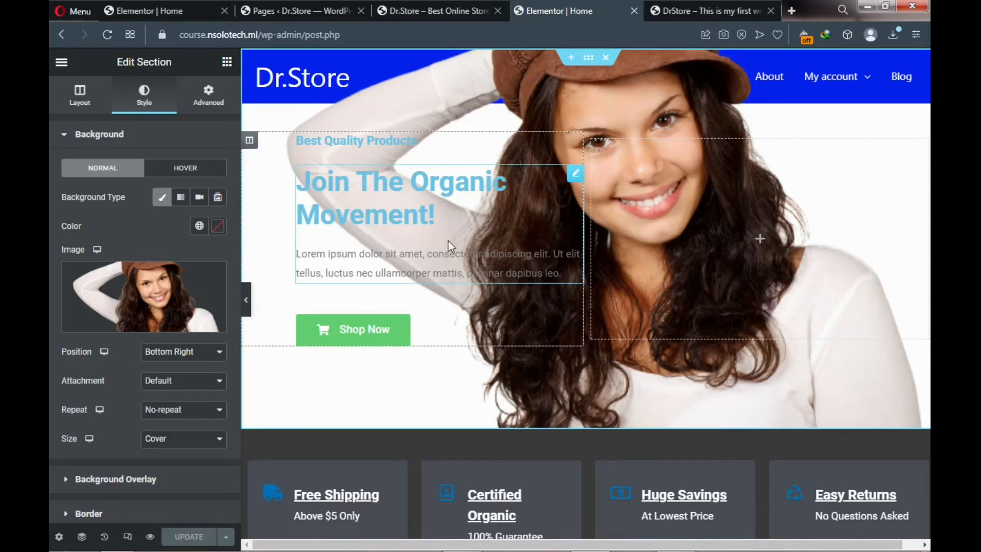
{"action": "left_click", "coordinate": [440, 13]}
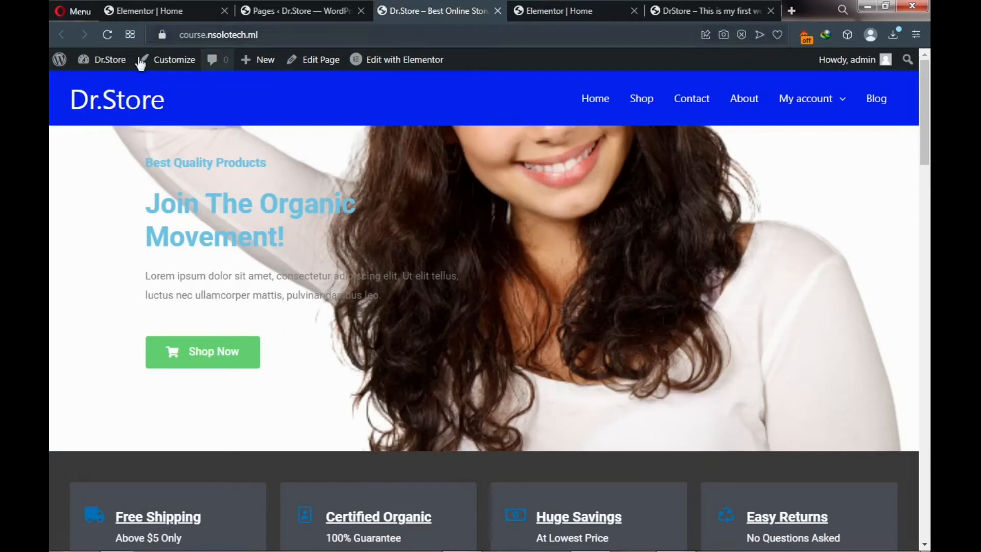
{"action": "left_click", "coordinate": [108, 34]}
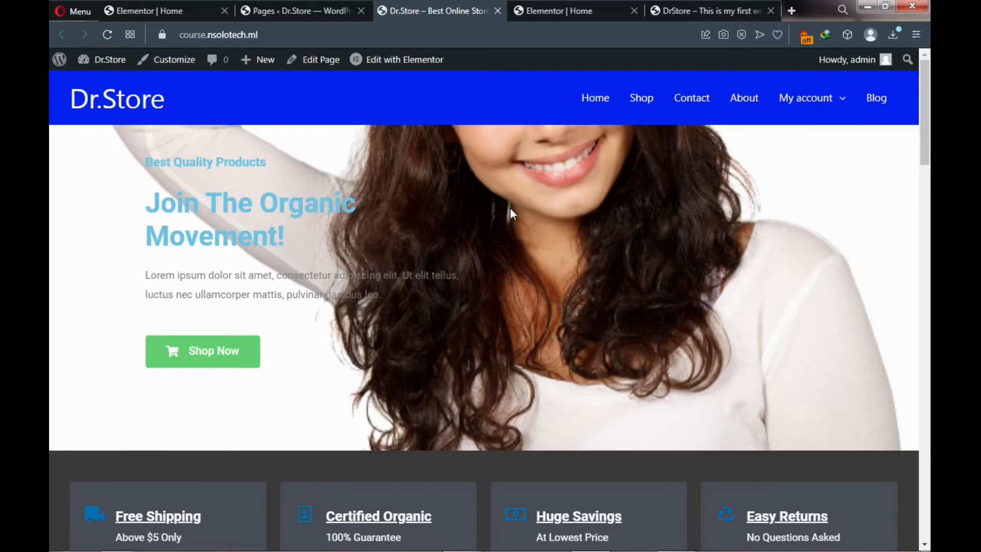
{"action": "scroll", "coordinate": [510, 208], "scroll_direction": "down", "scroll_amount": 2}
{"action": "scroll", "coordinate": [511, 212], "scroll_direction": "up", "scroll_amount": 1}
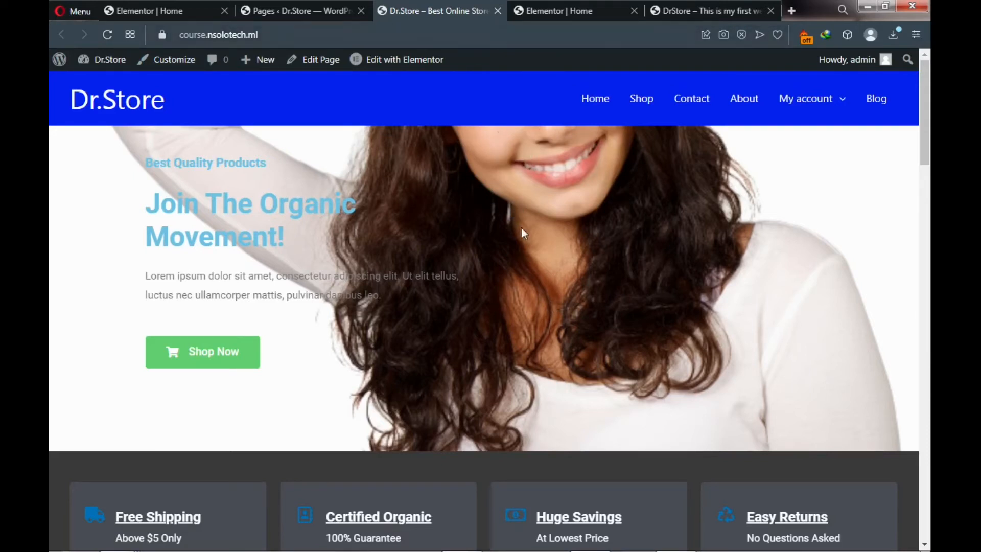
{"action": "left_click", "coordinate": [693, 11]}
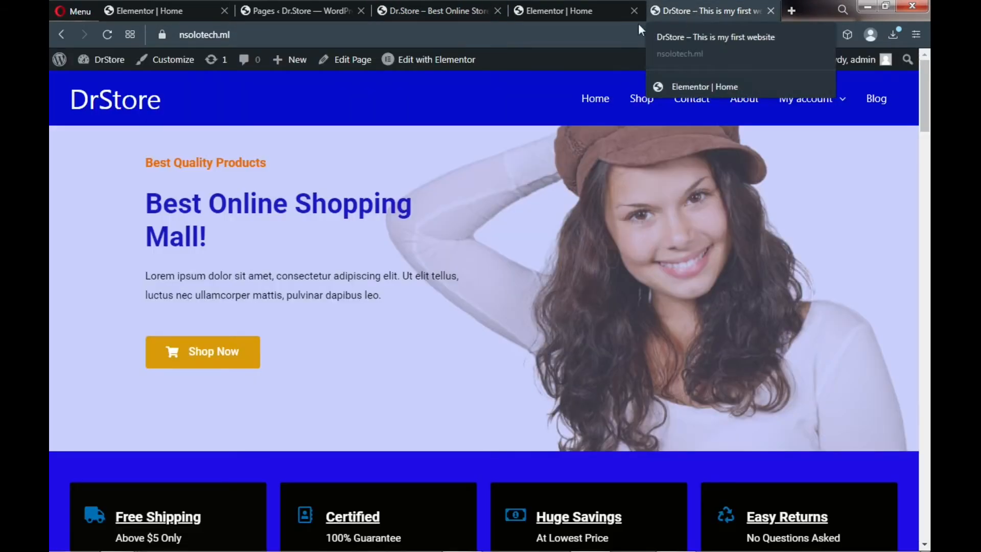
{"action": "left_click", "coordinate": [554, 6]}
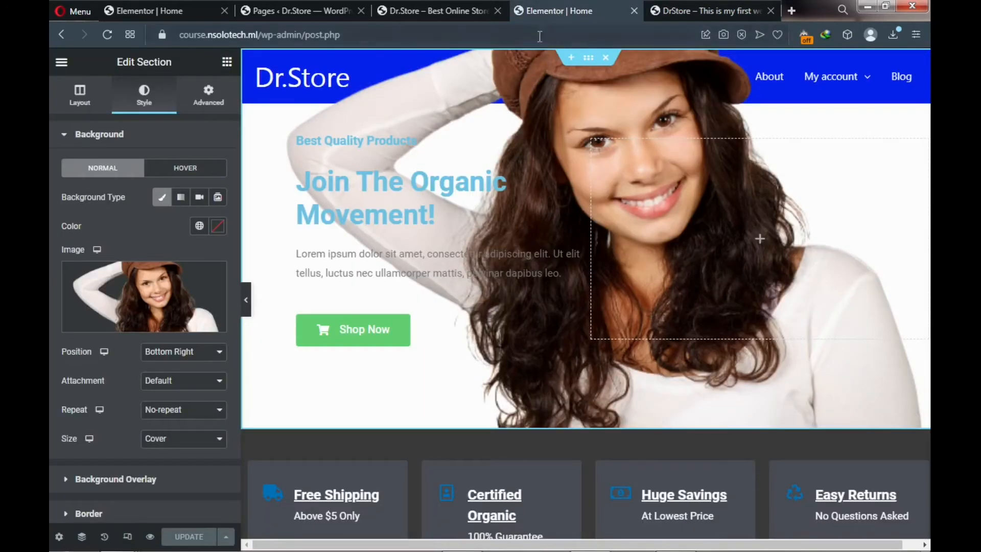
- Change the background size to Contain, update the page, and view the live Dr.Store page
{"action": "mouse_move", "coordinate": [178, 338]}
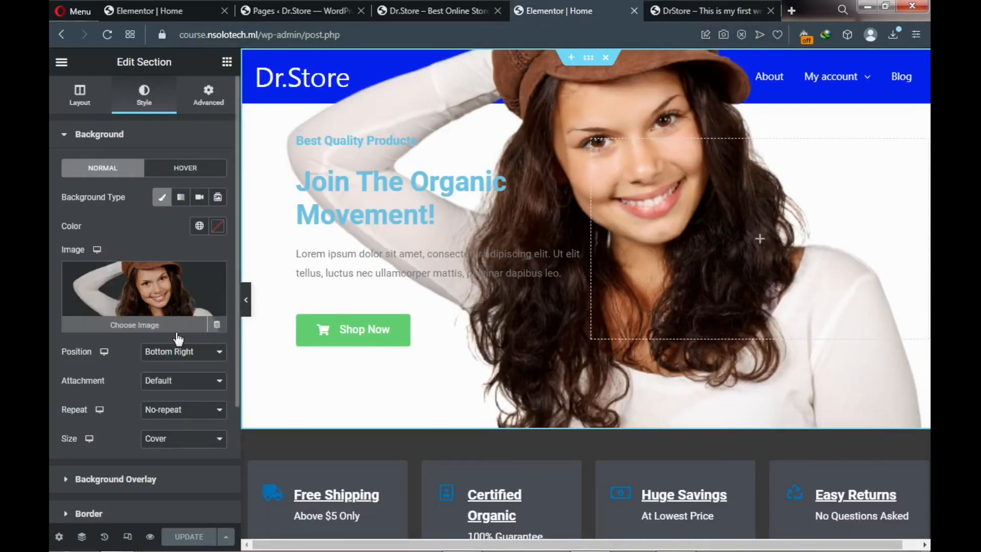
{"action": "left_click", "coordinate": [158, 438]}
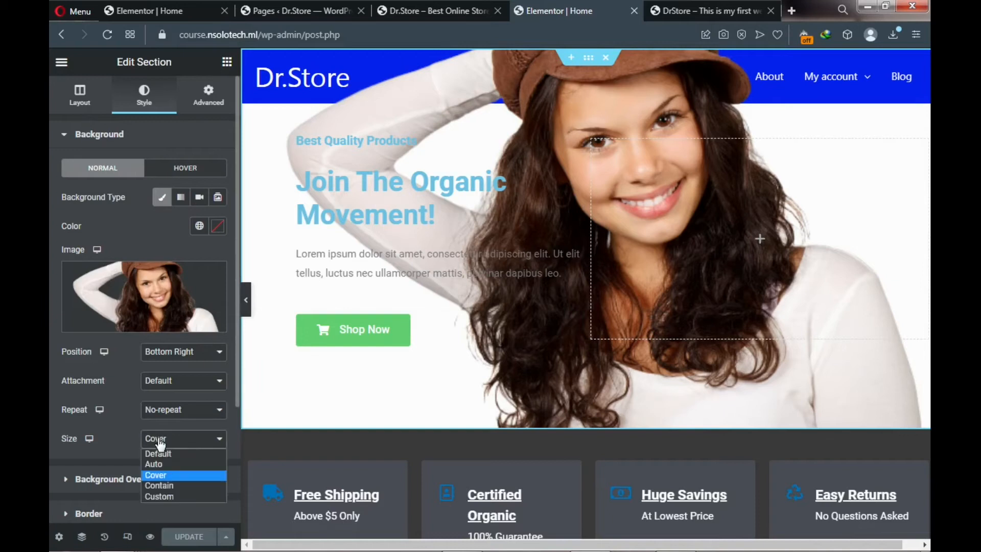
{"action": "left_click", "coordinate": [164, 485]}
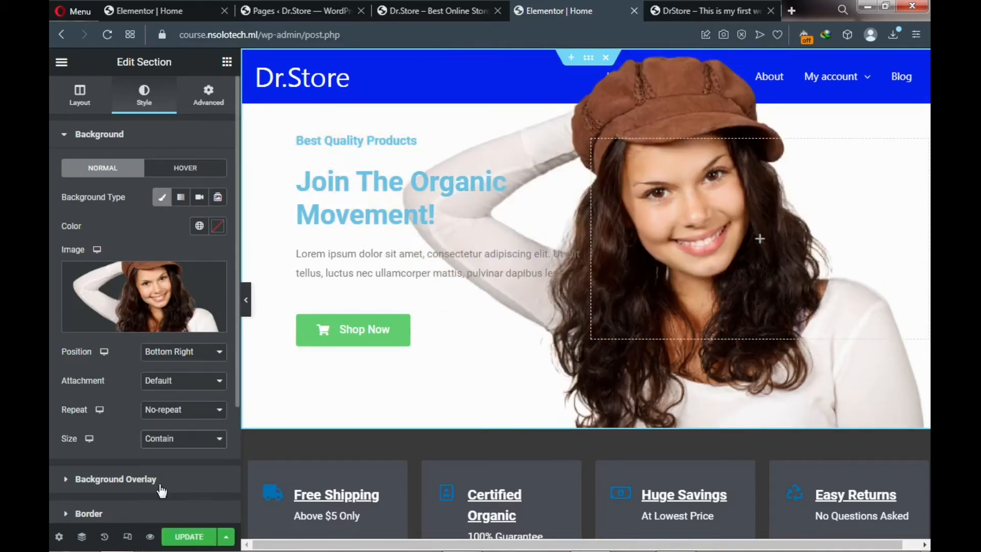
{"action": "left_click", "coordinate": [181, 541]}
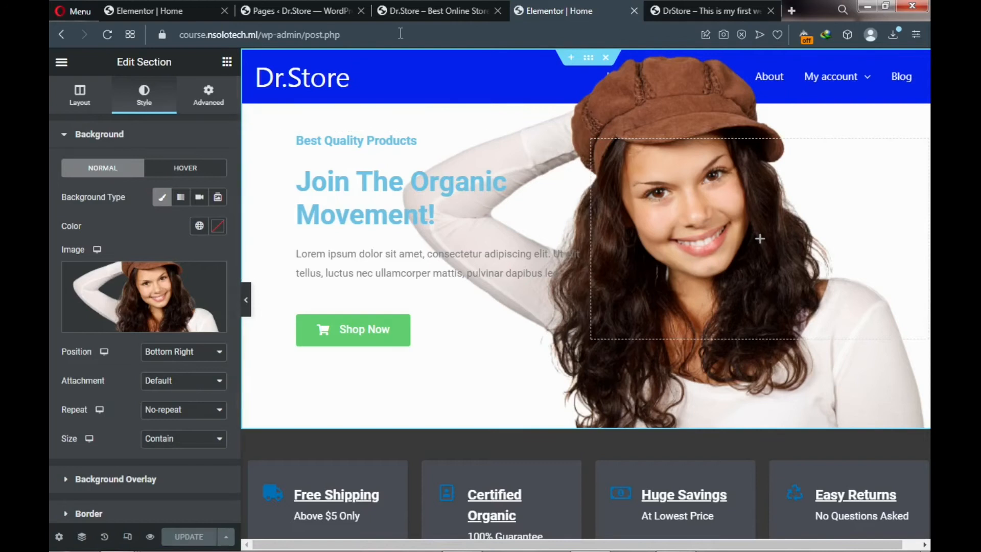
{"action": "left_click", "coordinate": [438, 10]}
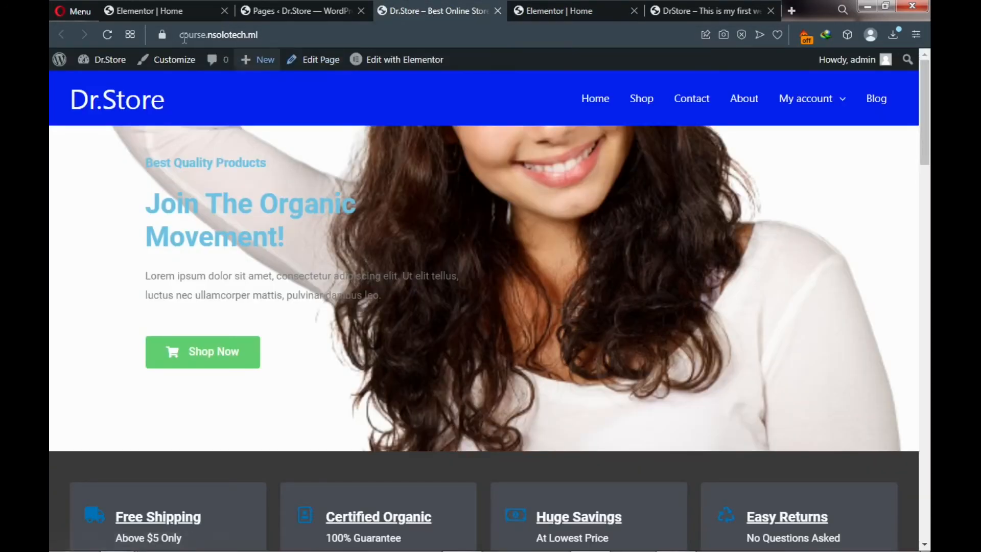
- Reload the live page and compare it with the reference DrStore site
{"action": "left_click", "coordinate": [107, 37]}
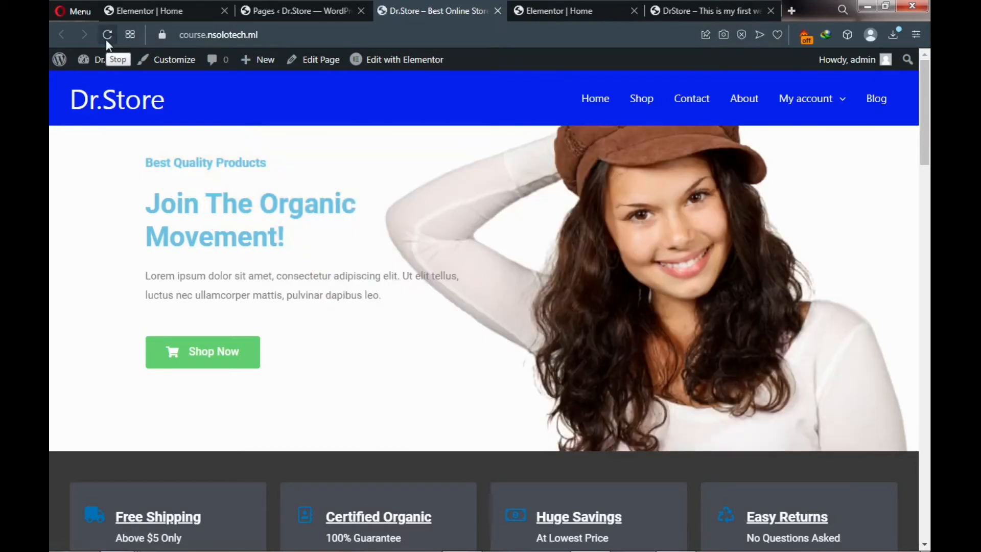
{"action": "left_click", "coordinate": [548, 8]}
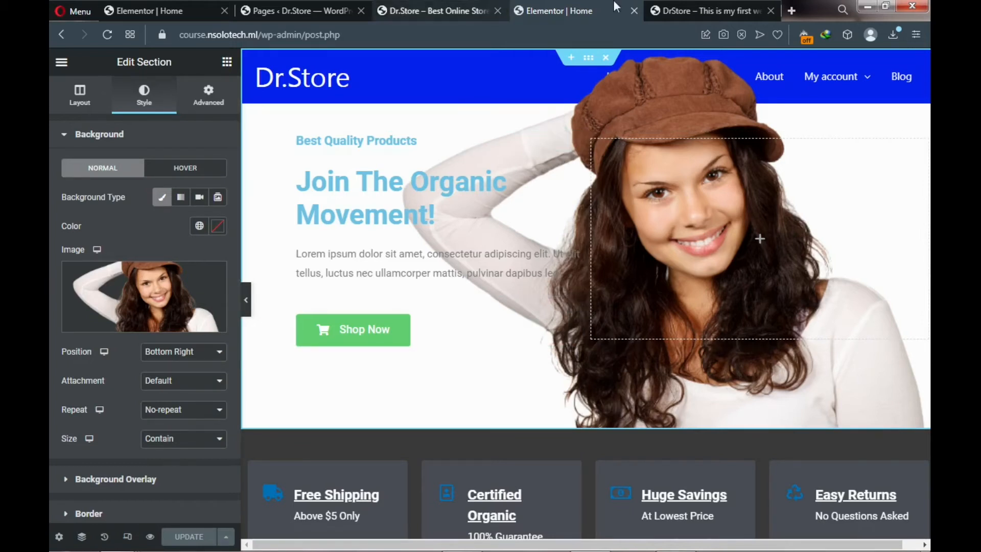
{"action": "left_click", "coordinate": [712, 7]}
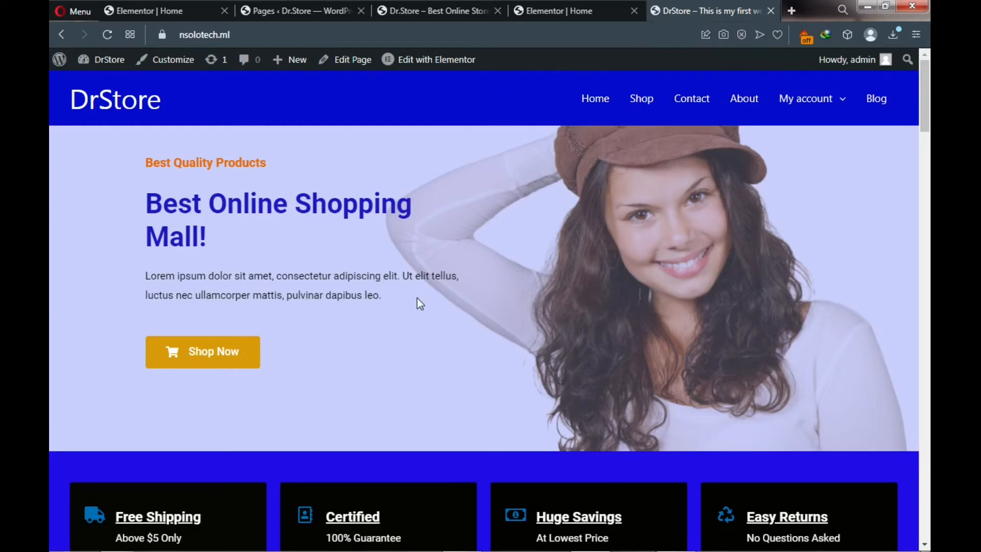
{"action": "left_click", "coordinate": [552, 8]}
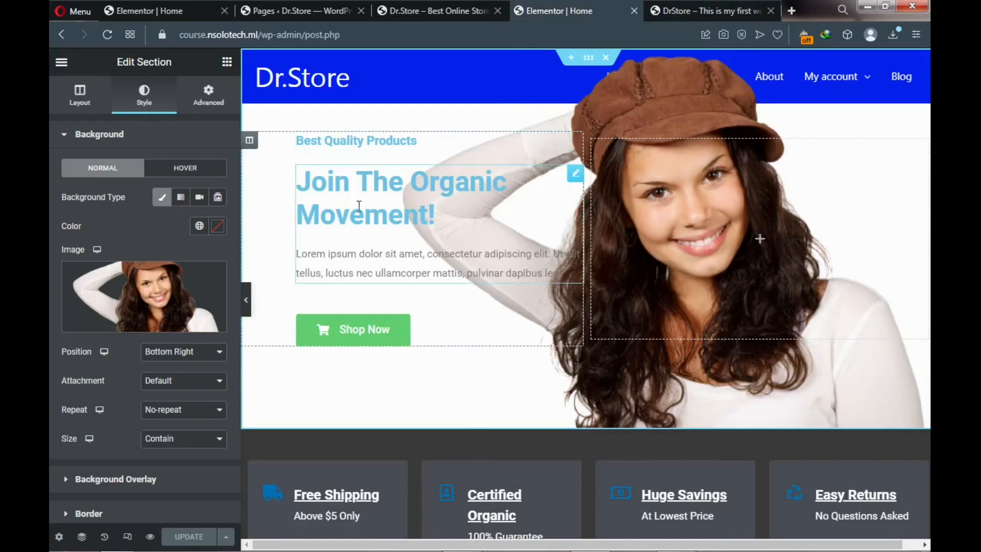
- Set the hero's Background Overlay opacity to 0.27 and bring up its colour picker
{"action": "scroll", "coordinate": [166, 376], "scroll_direction": "down", "scroll_amount": 3}
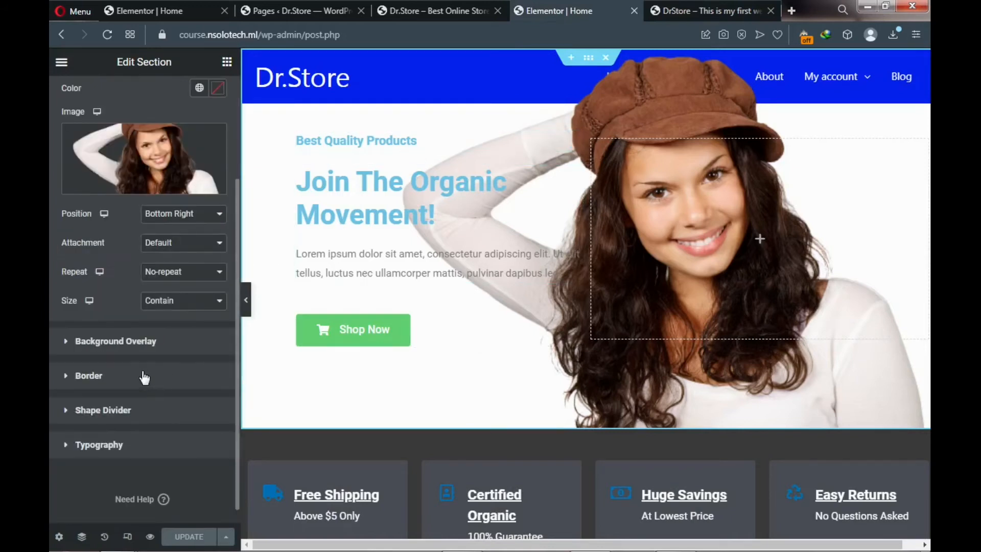
{"action": "left_click", "coordinate": [67, 344]}
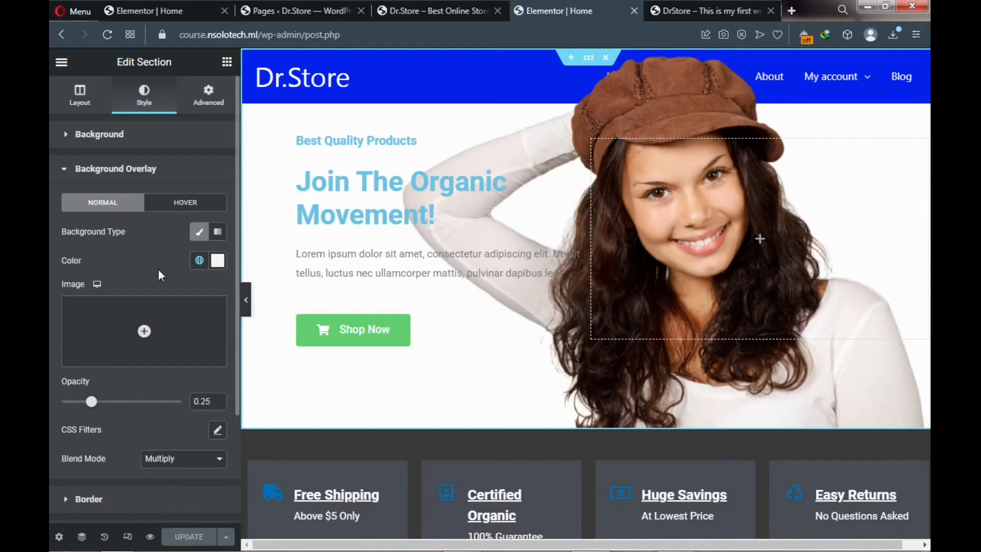
{"action": "left_click", "coordinate": [218, 261]}
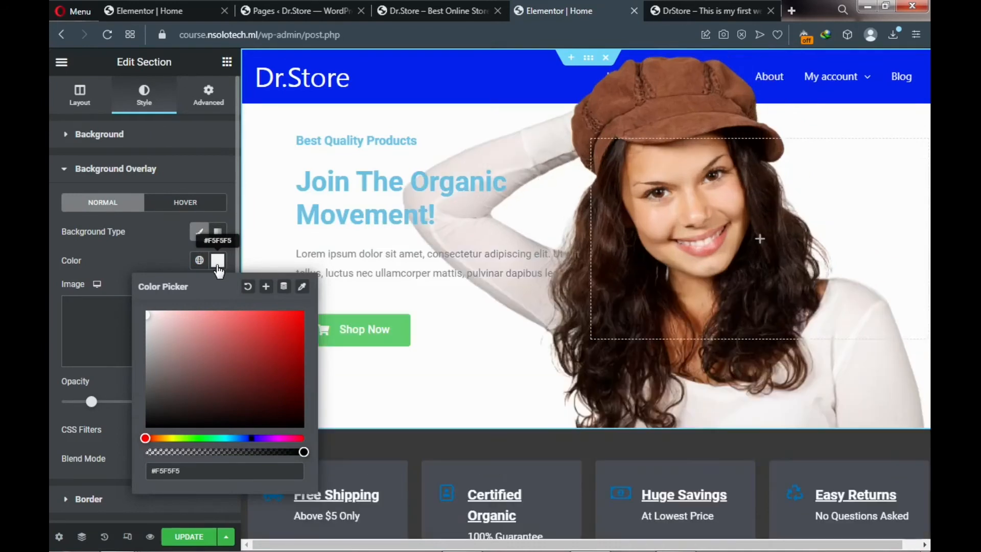
{"action": "left_click", "coordinate": [218, 265]}
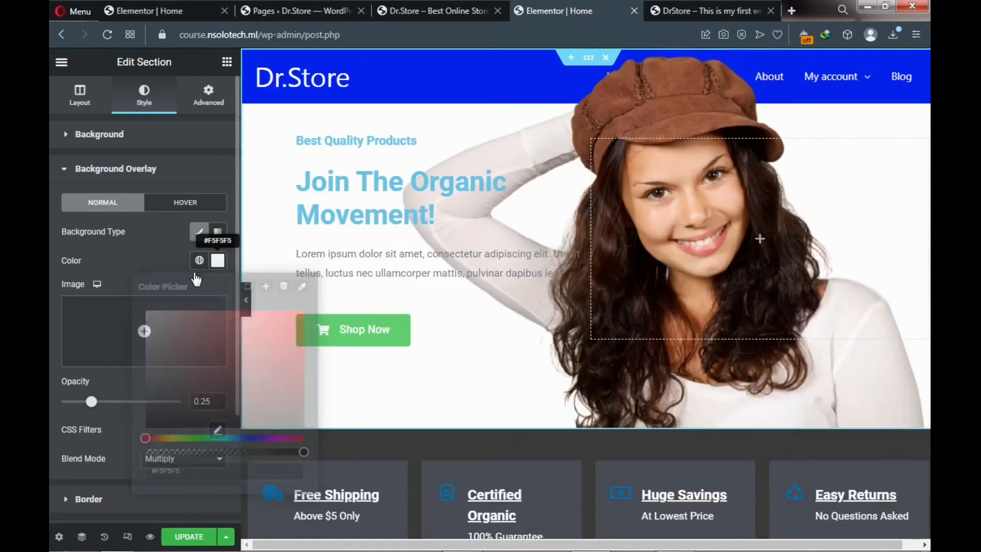
{"action": "left_click_drag", "start_coordinate": [91, 408], "coordinate": [70, 408]}
{"action": "left_click_drag", "start_coordinate": [166, 408], "coordinate": [93, 414]}
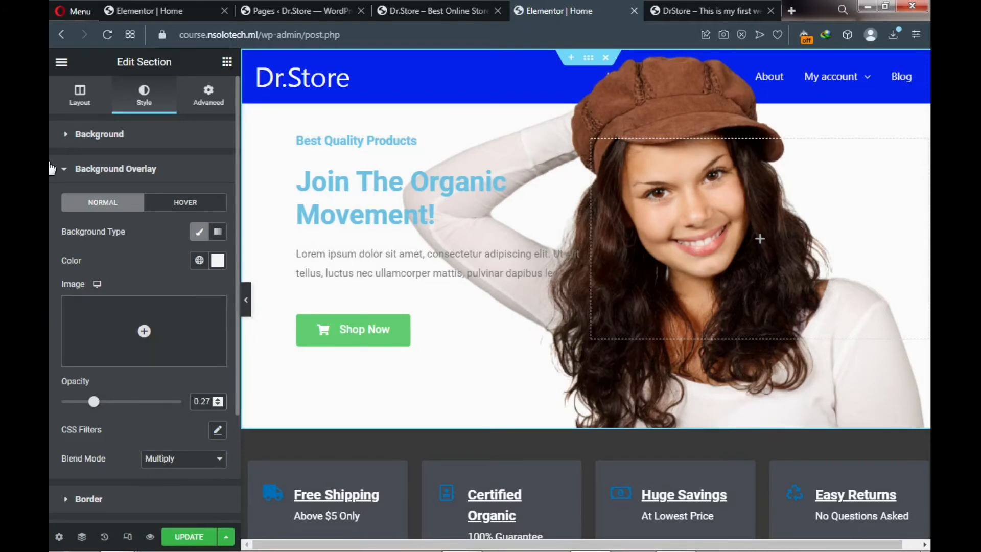
{"action": "left_click", "coordinate": [67, 141]}
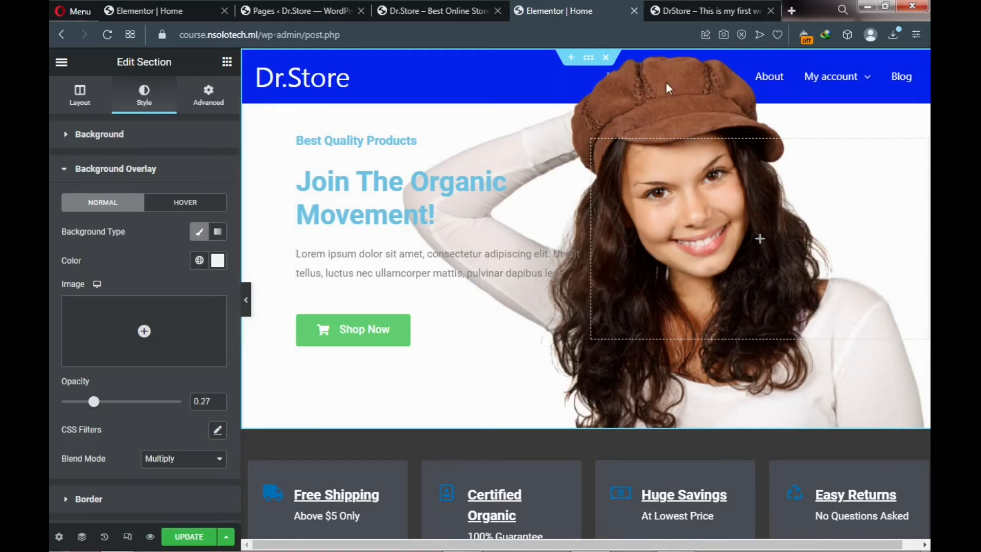
{"action": "left_click", "coordinate": [692, 8]}
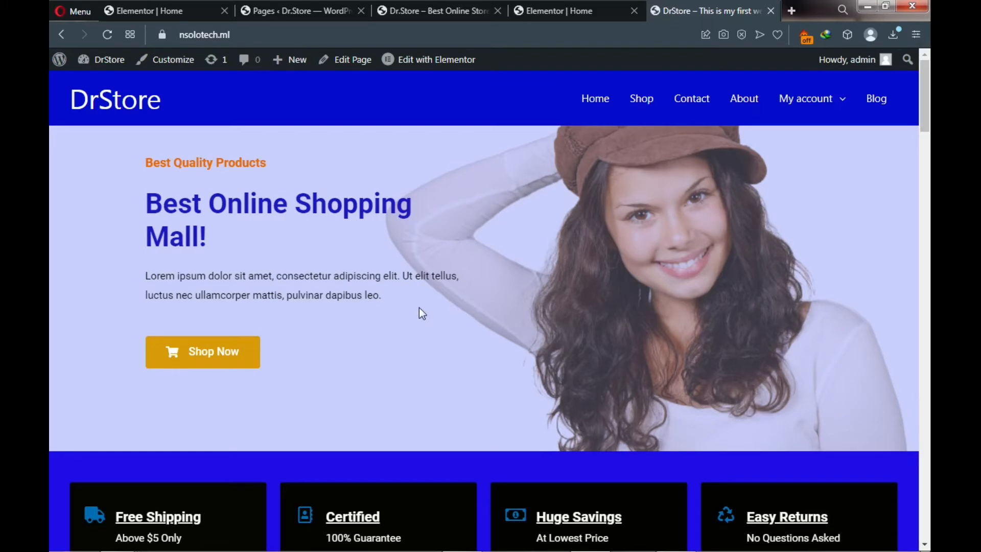
{"action": "left_click", "coordinate": [550, 11]}
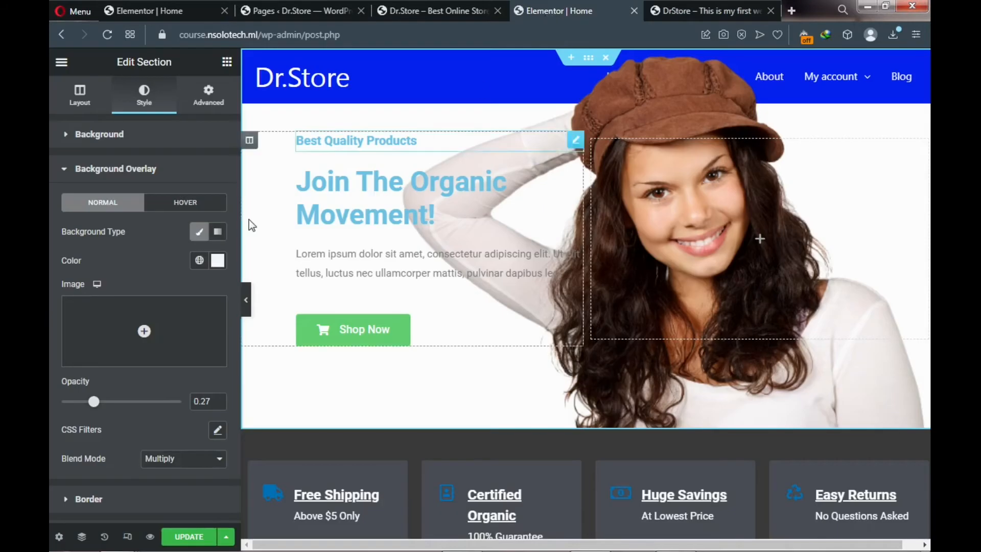
{"action": "left_click", "coordinate": [216, 267]}
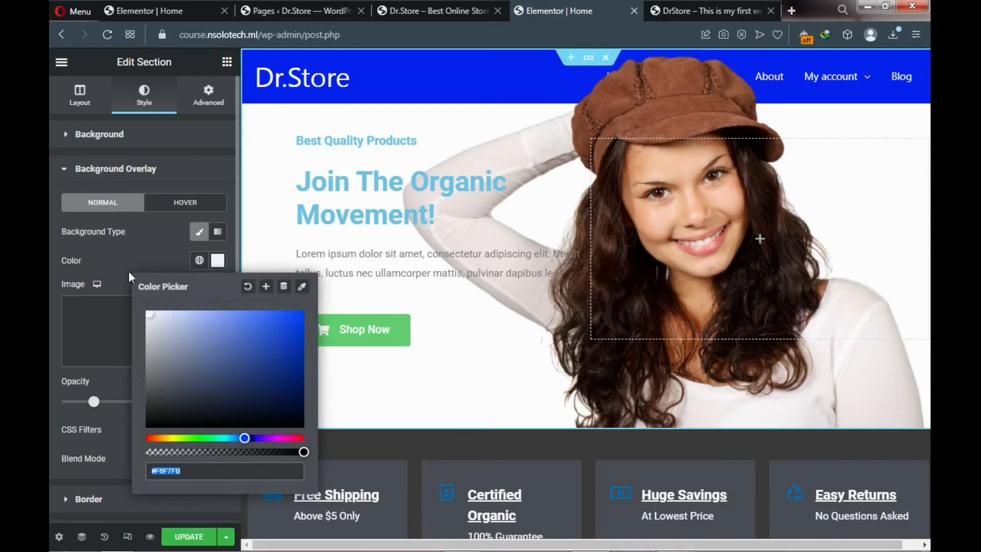
- Make the overlay a deep blue #0037D8 at 0.36 opacity
{"action": "left_click", "coordinate": [224, 320]}
{"action": "left_click_drag", "start_coordinate": [224, 319], "coordinate": [241, 334]}
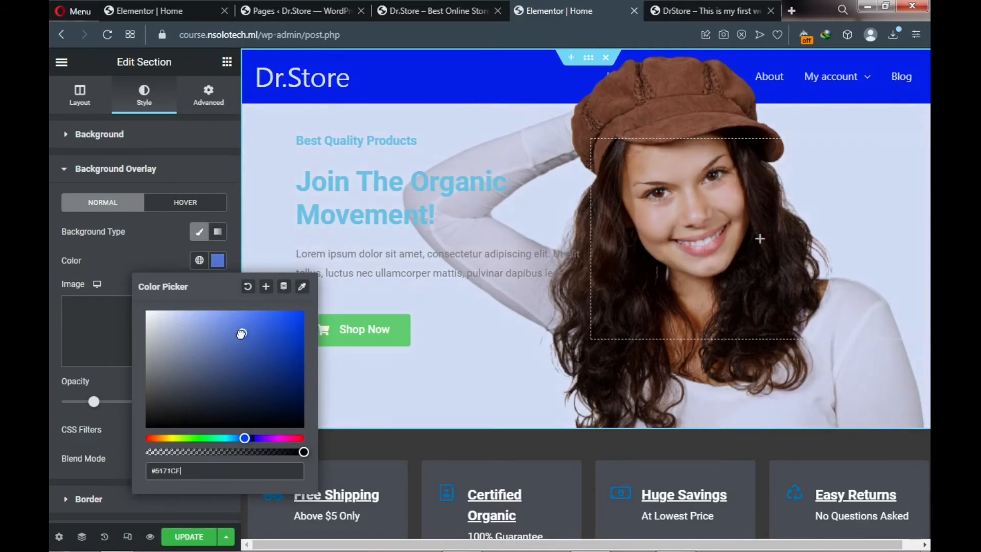
{"action": "left_click", "coordinate": [241, 322]}
{"action": "left_click", "coordinate": [286, 330]}
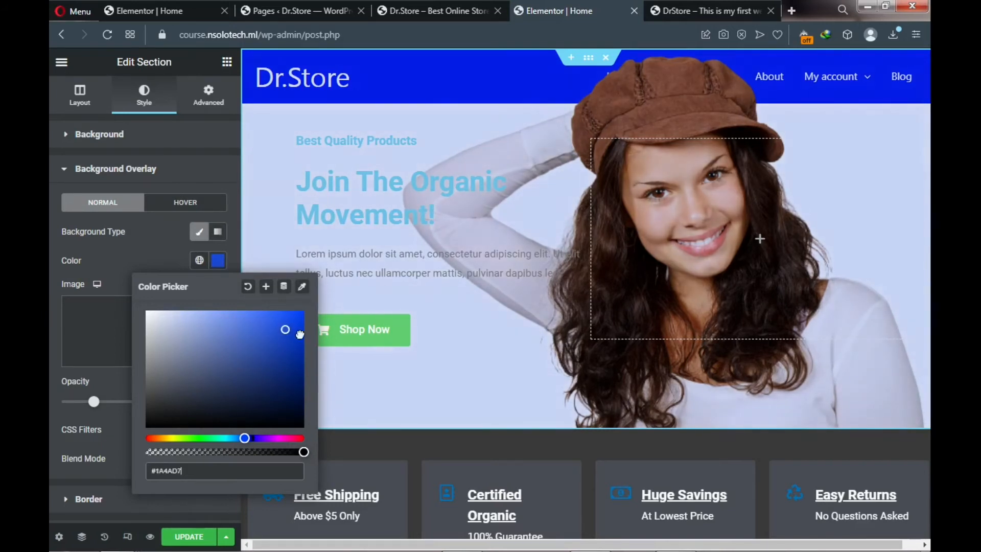
{"action": "left_click_drag", "start_coordinate": [314, 336], "coordinate": [315, 337]}
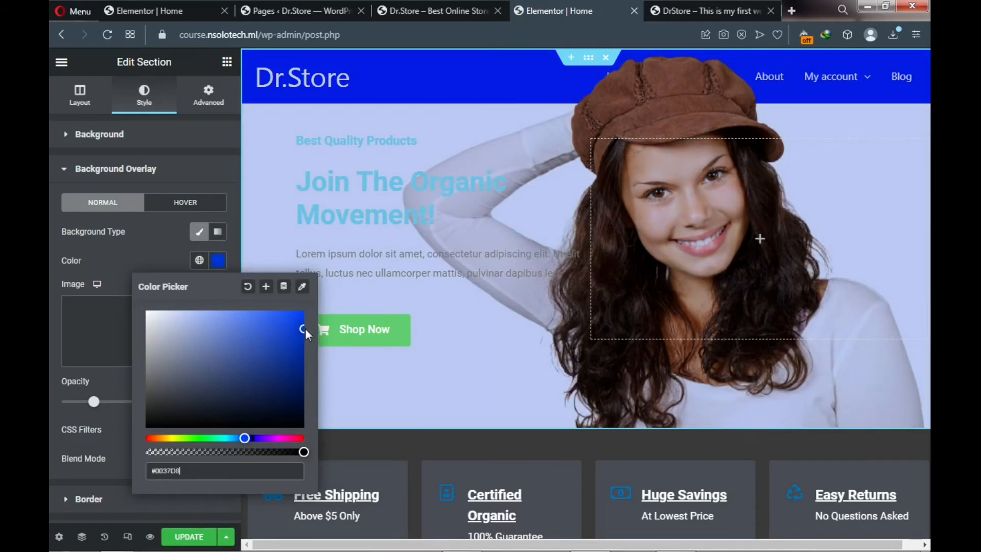
{"action": "left_click", "coordinate": [686, 6]}
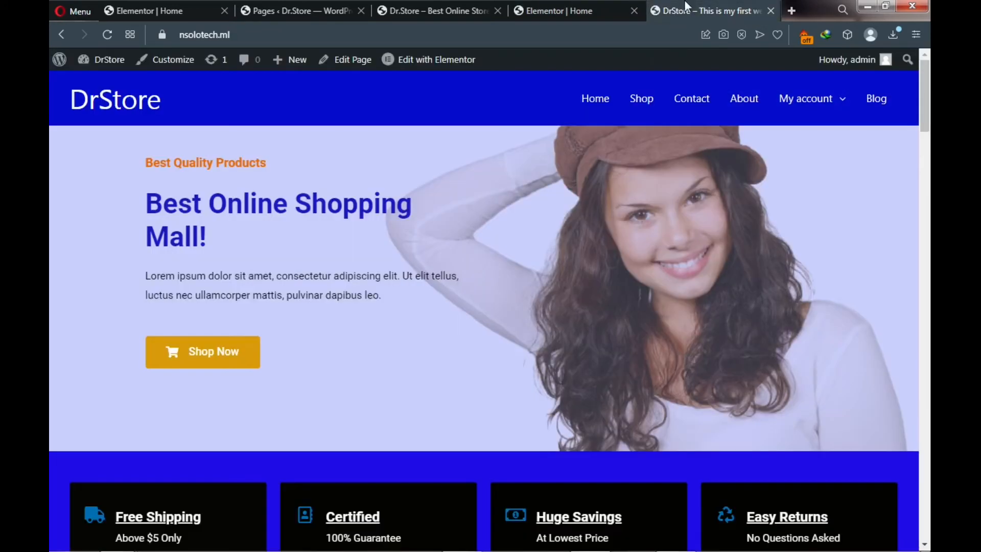
{"action": "left_click", "coordinate": [564, 10]}
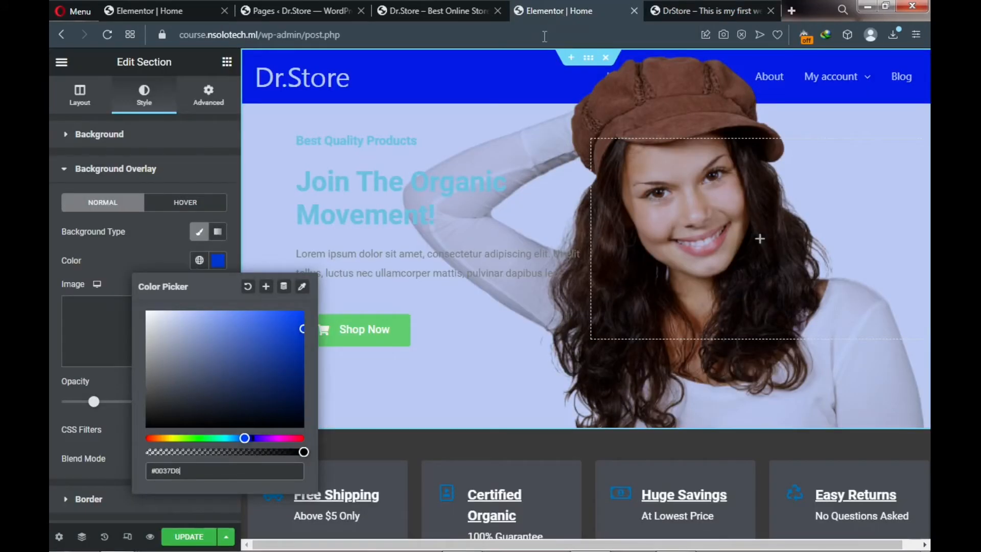
{"action": "left_click", "coordinate": [113, 383]}
{"action": "mouse_move", "coordinate": [95, 407]}
{"action": "left_mouse_down"}
{"action": "mouse_move", "coordinate": [52, 407]}
{"action": "mouse_move", "coordinate": [173, 411]}
{"action": "mouse_move", "coordinate": [95, 414]}
{"action": "mouse_move", "coordinate": [106, 414]}
{"action": "left_mouse_up"}
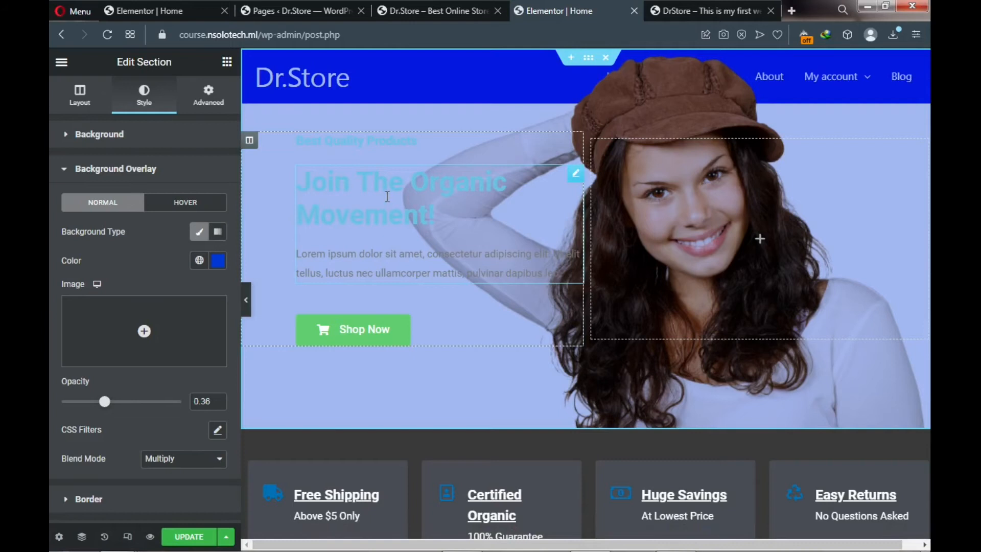
- Colour the 'Best Quality Products' tagline orange (#ED9210)
{"action": "left_click", "coordinate": [362, 142]}
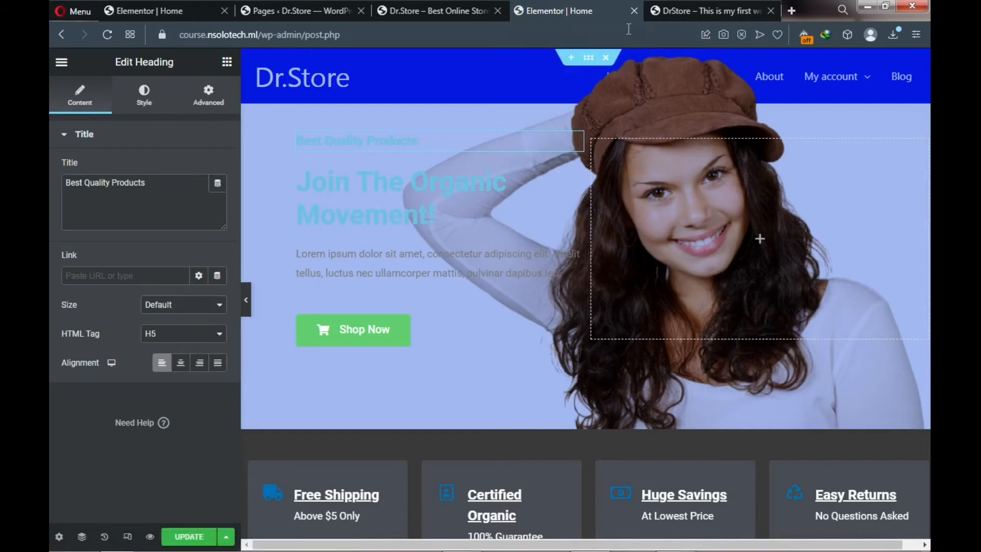
{"action": "left_click", "coordinate": [691, 13]}
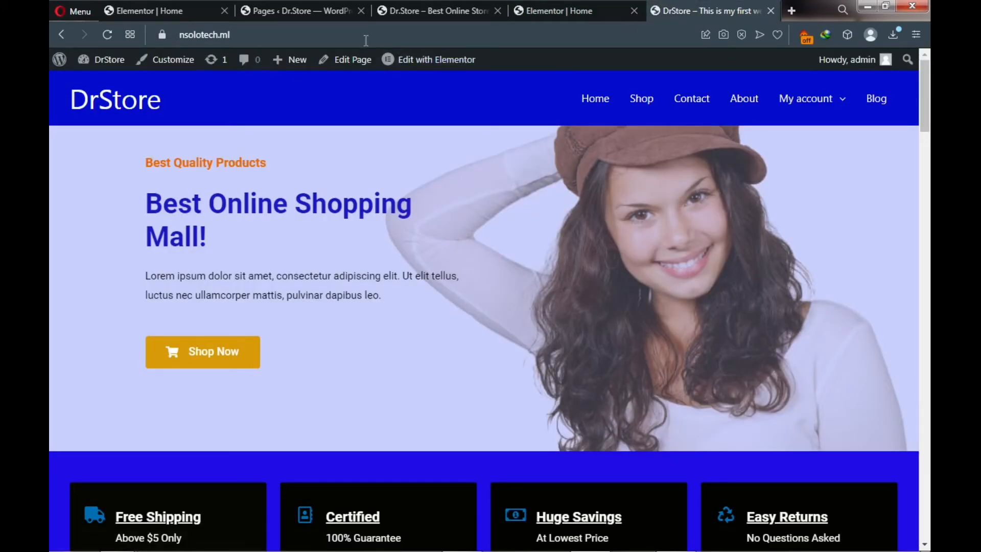
{"action": "left_click", "coordinate": [539, 5]}
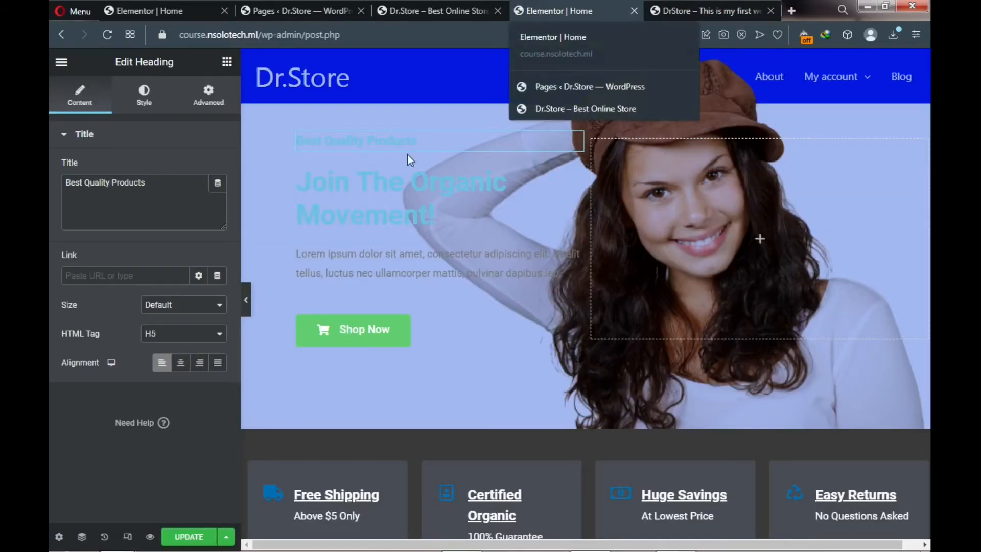
{"action": "left_click", "coordinate": [152, 110]}
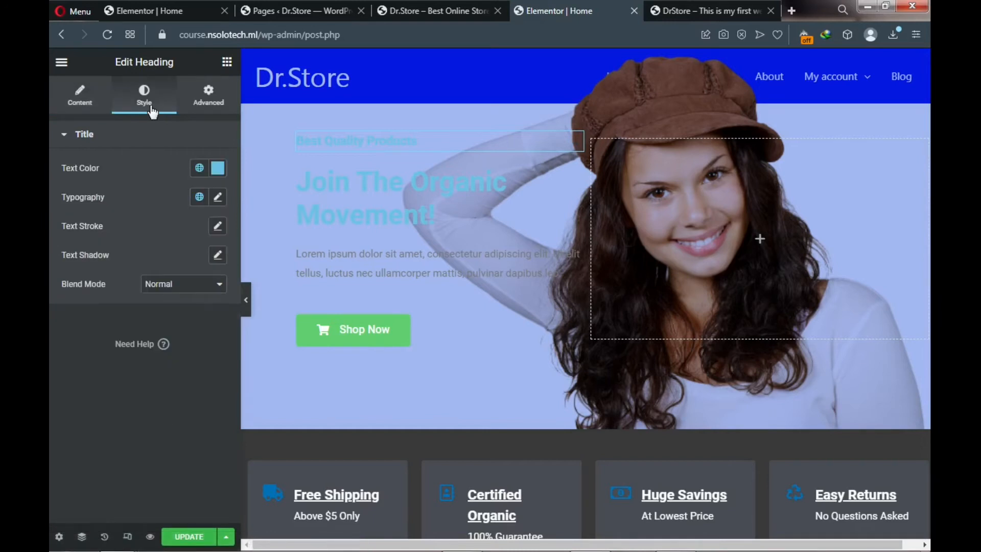
{"action": "left_click", "coordinate": [218, 168]}
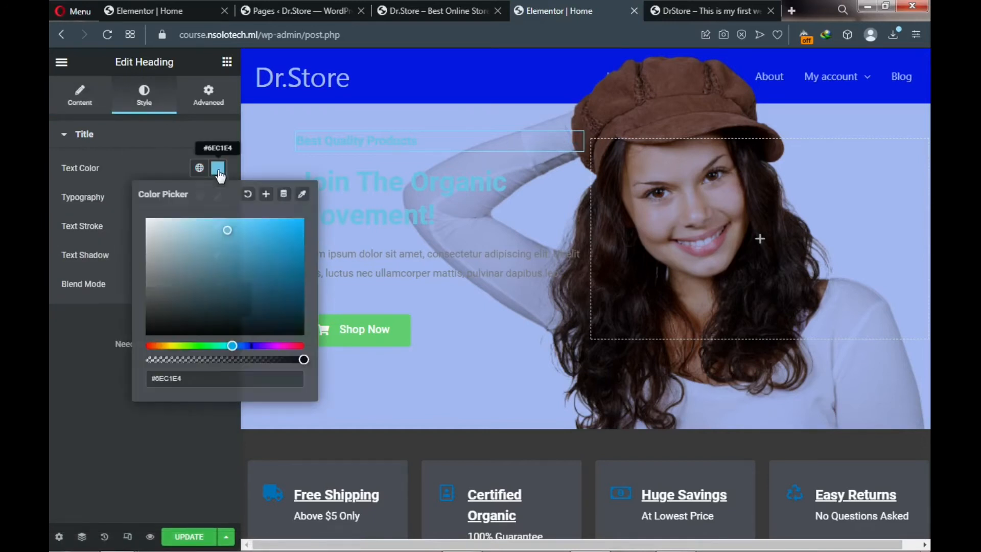
{"action": "left_click", "coordinate": [160, 346]}
{"action": "left_click_drag", "start_coordinate": [267, 231], "coordinate": [293, 227]}
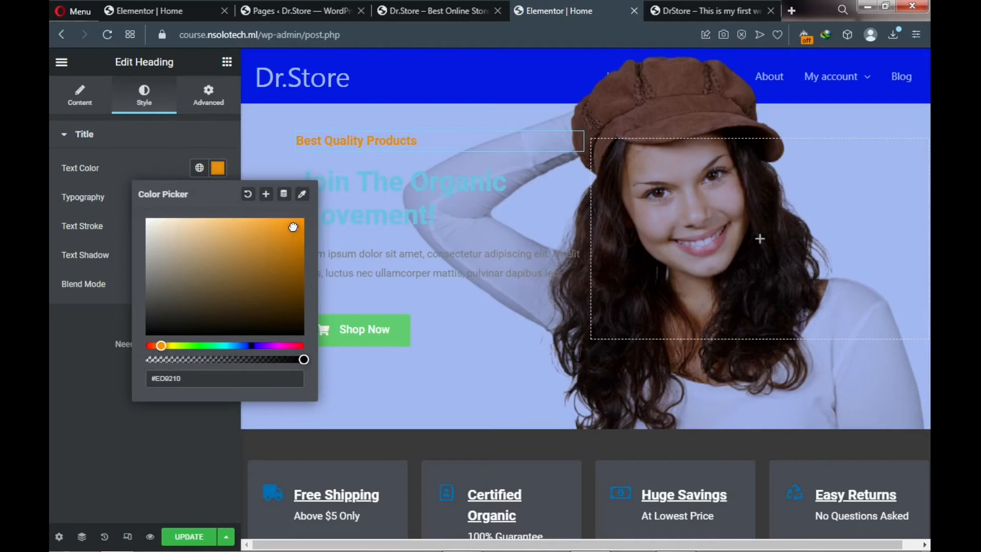
{"action": "left_click", "coordinate": [388, 186]}
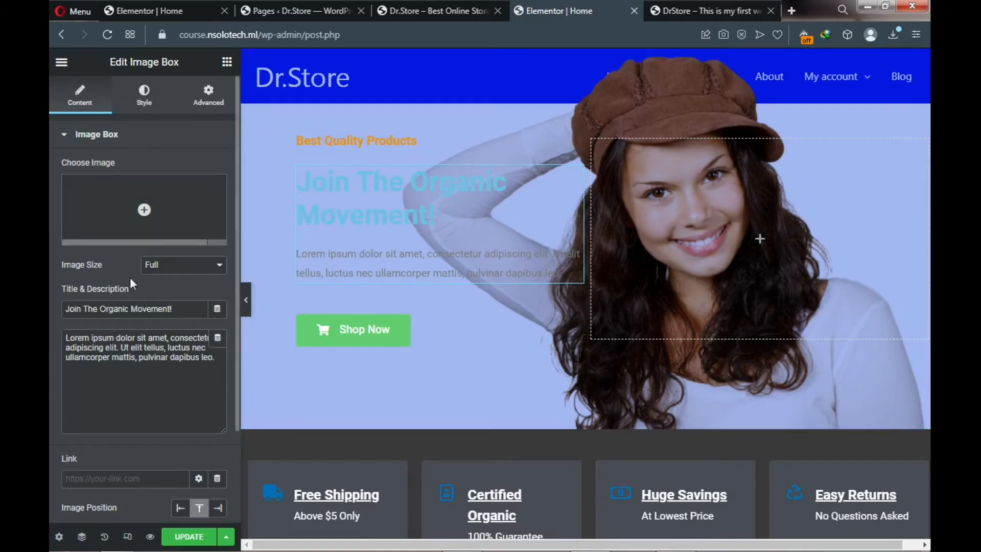
- Retitle the hero image box to 'Best Online Shopping Site'
{"action": "triple_click", "coordinate": [130, 310]}
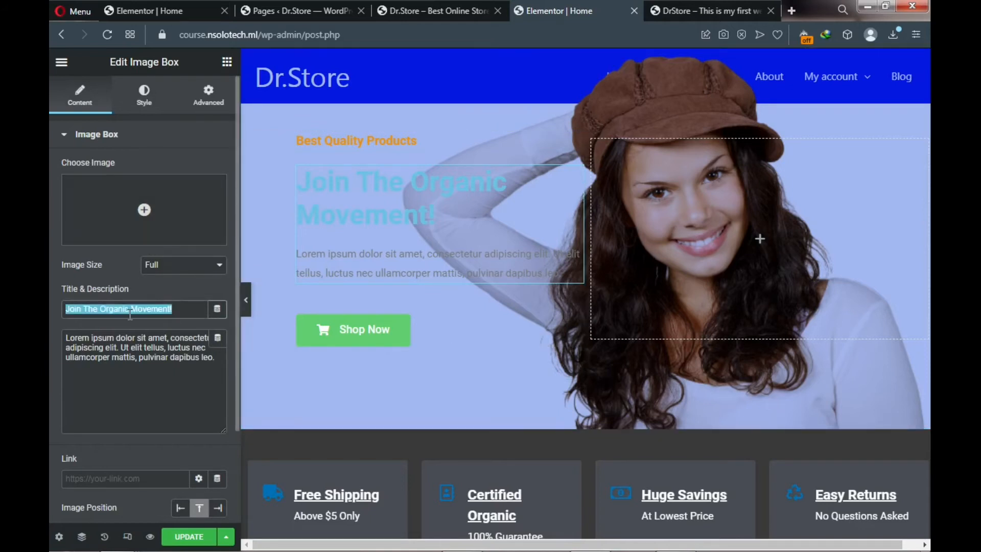
{"action": "type", "text": "Best"}
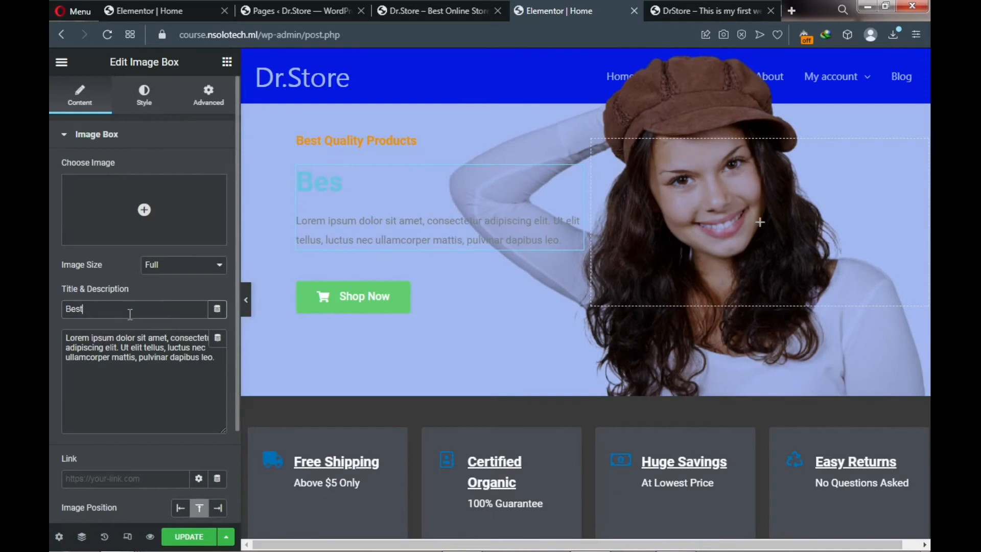
{"action": "type", "text": " Online "}
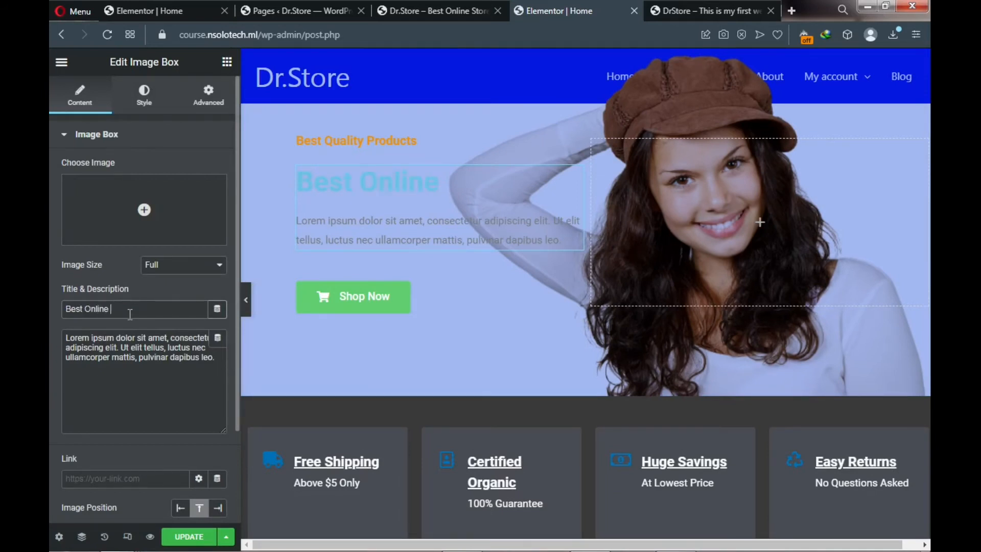
{"action": "type", "text": "Shopping"}
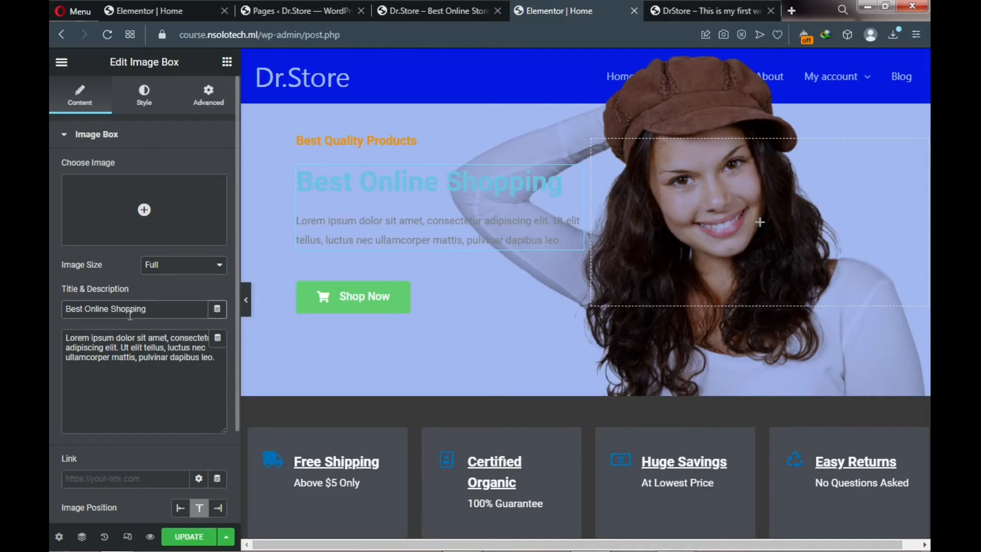
{"action": "type", "text": " Sitre"}
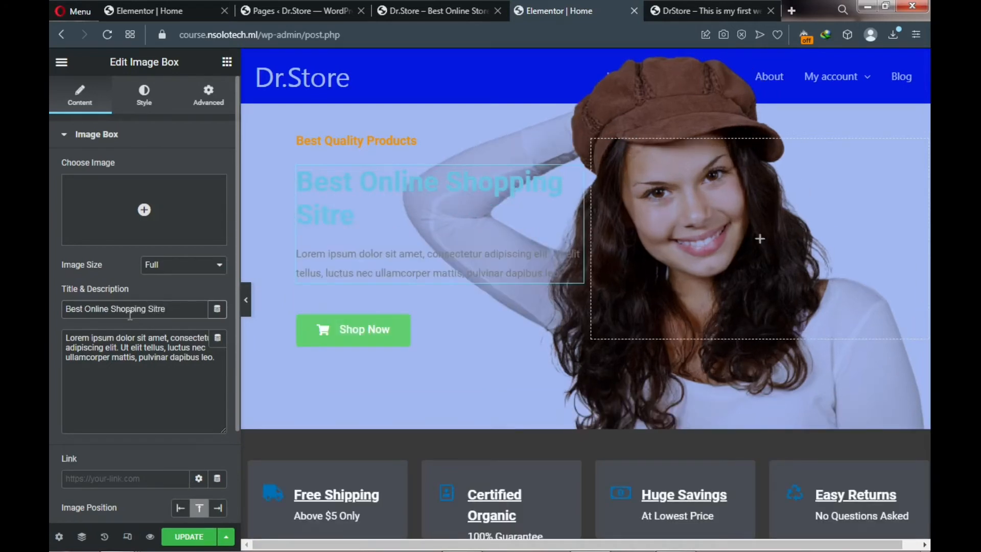
{"action": "key", "text": "BackSpace"}
{"action": "key", "text": "BackSpace"}
{"action": "type", "text": "e"}
- Show the image box's Style Content settings for title and description
{"action": "left_click", "coordinate": [145, 105]}
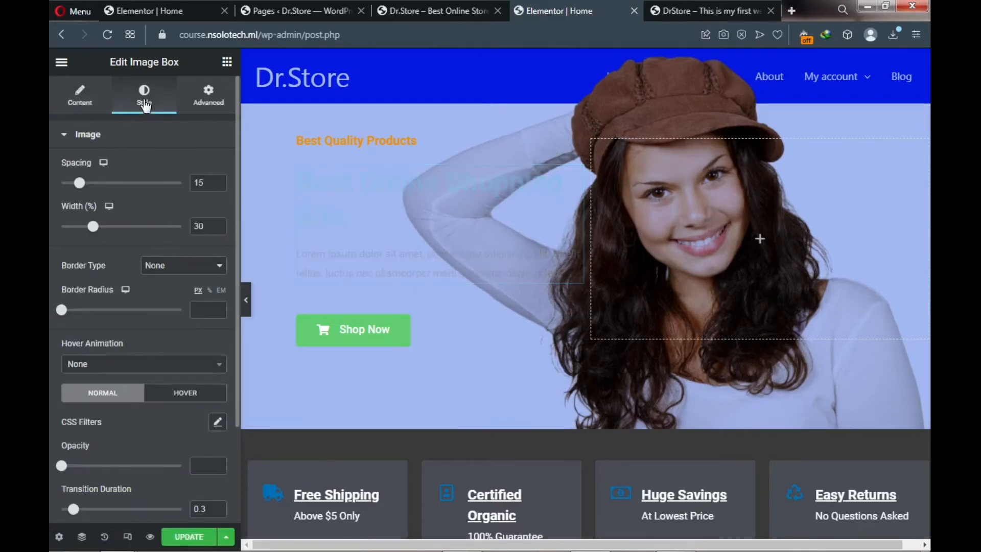
{"action": "scroll", "coordinate": [145, 168], "scroll_direction": "down", "scroll_amount": 3}
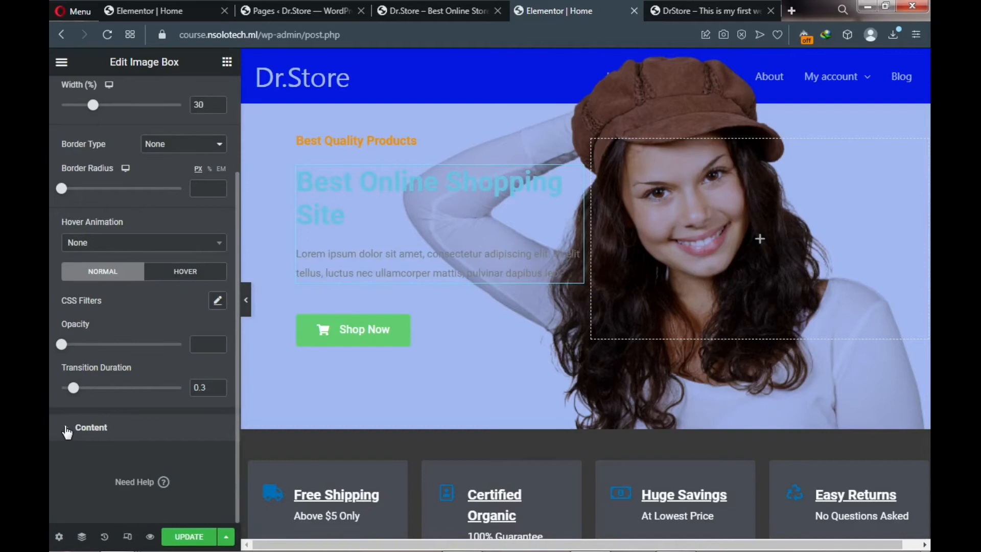
{"action": "left_click", "coordinate": [66, 429]}
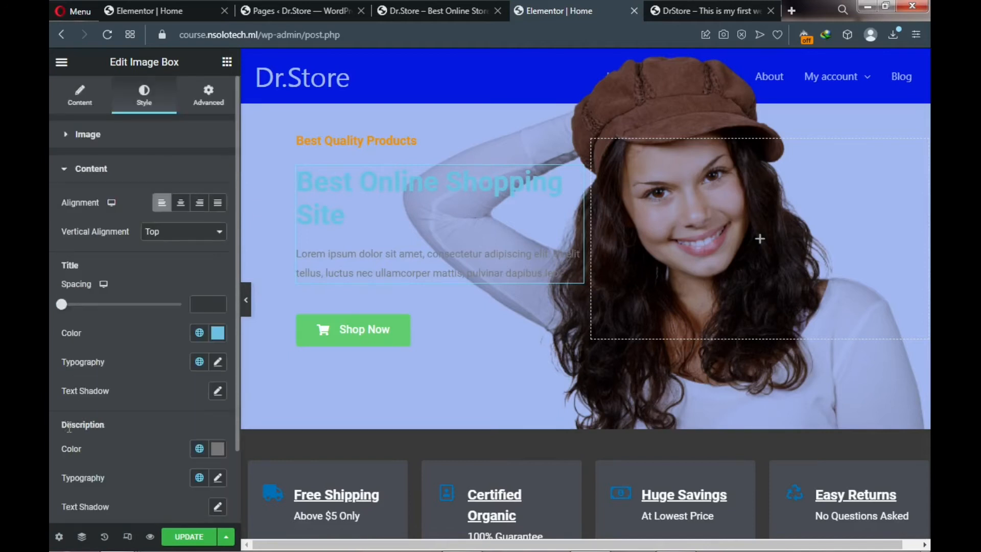
- Set the hero title colour to a deep saturated blue
{"action": "left_click", "coordinate": [218, 335]}
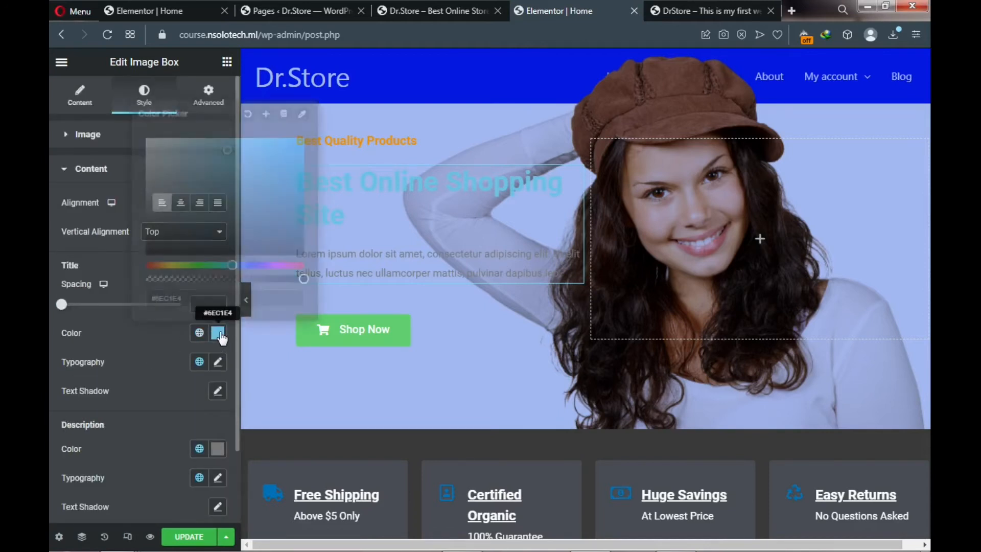
{"action": "left_click", "coordinate": [252, 265]}
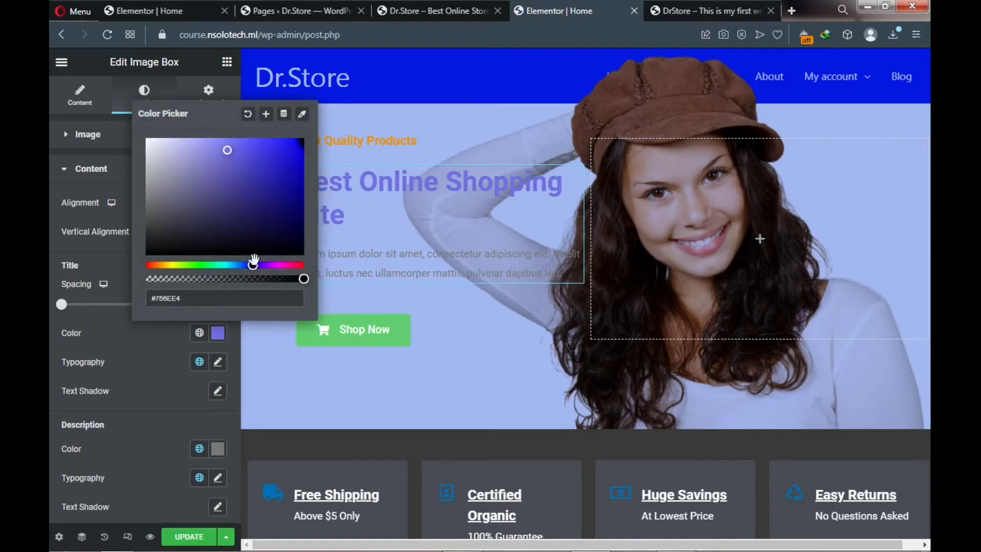
{"action": "left_click_drag", "start_coordinate": [229, 152], "coordinate": [297, 157]}
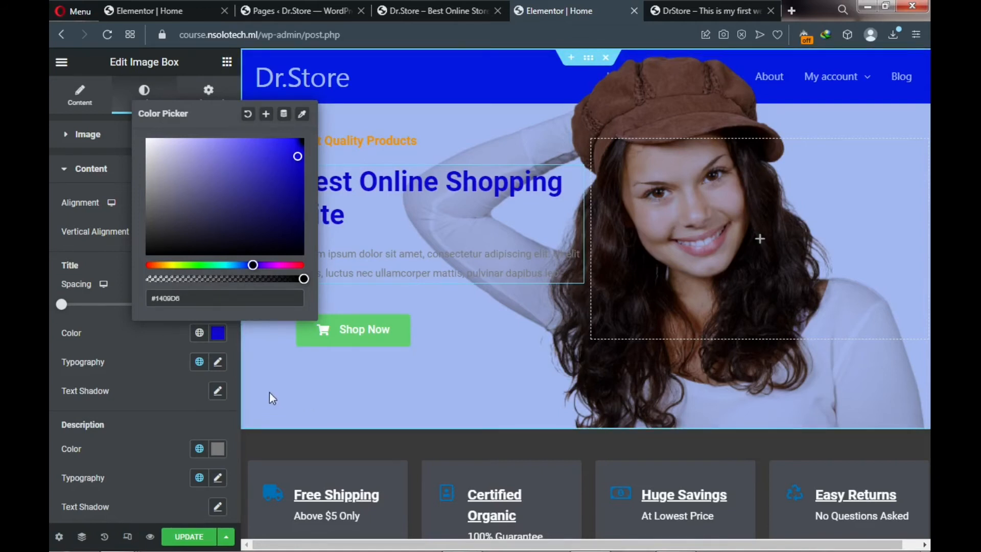
{"action": "left_click", "coordinate": [217, 417]}
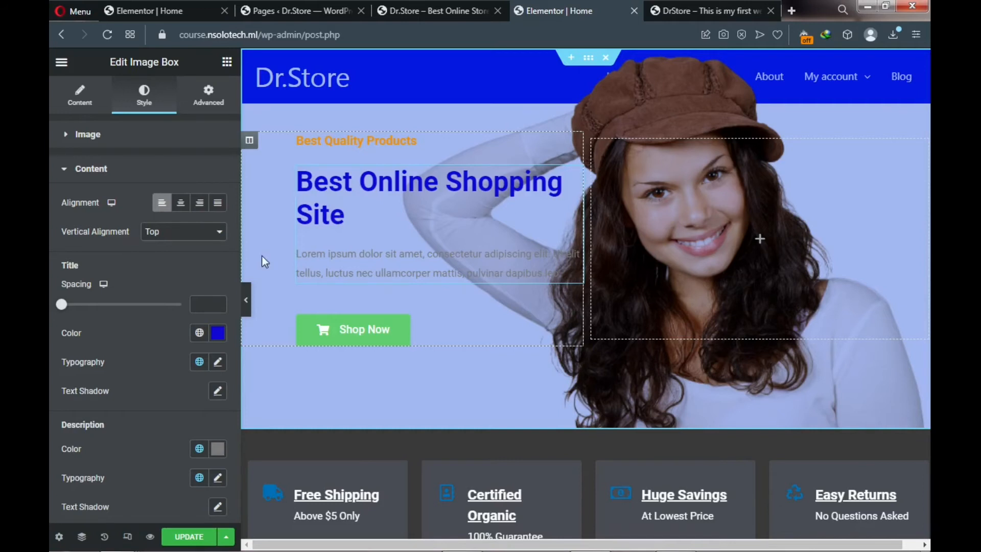
{"action": "left_click", "coordinate": [683, 7]}
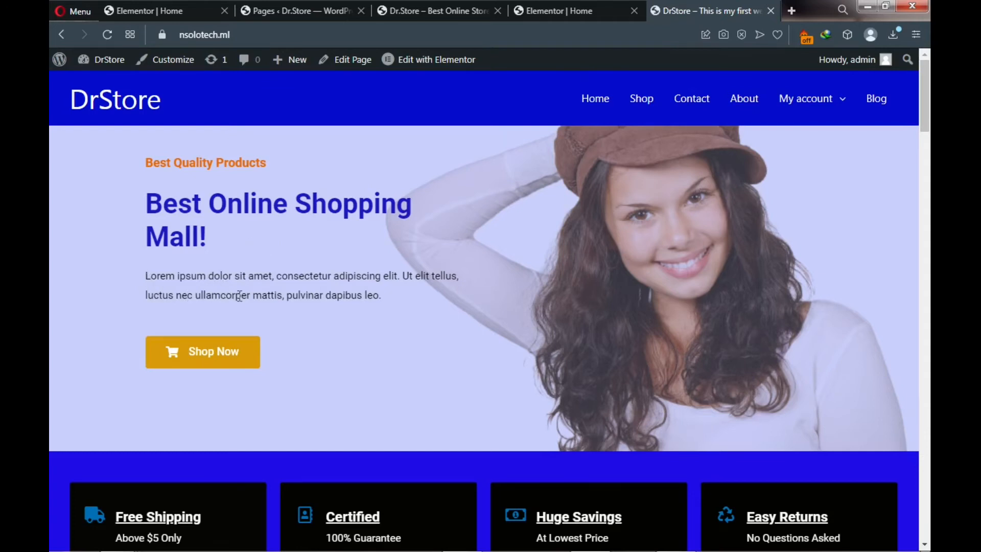
{"action": "left_click", "coordinate": [547, 11]}
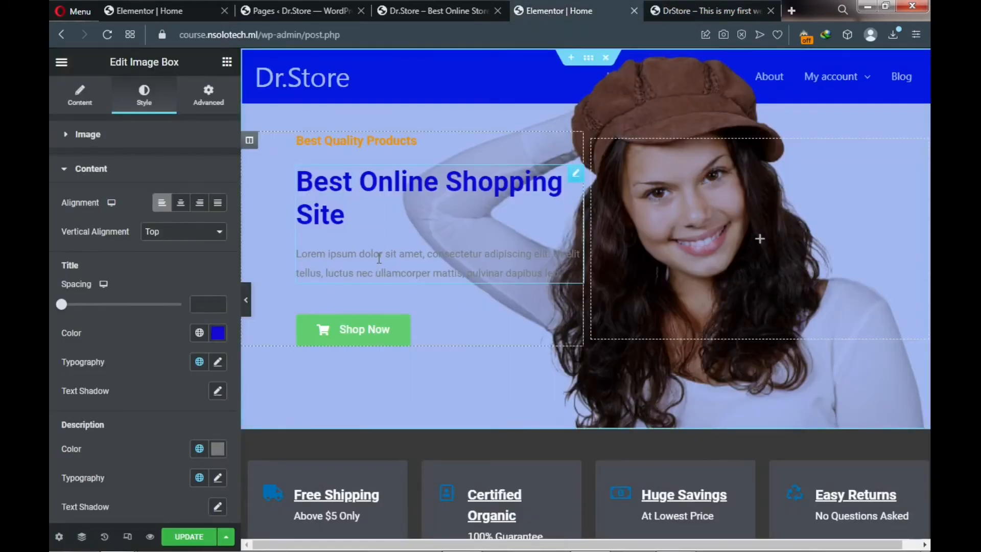
- Set the description text colour to near-black #070303 and select the hero section
{"action": "scroll", "coordinate": [214, 381], "scroll_direction": "down", "scroll_amount": 2}
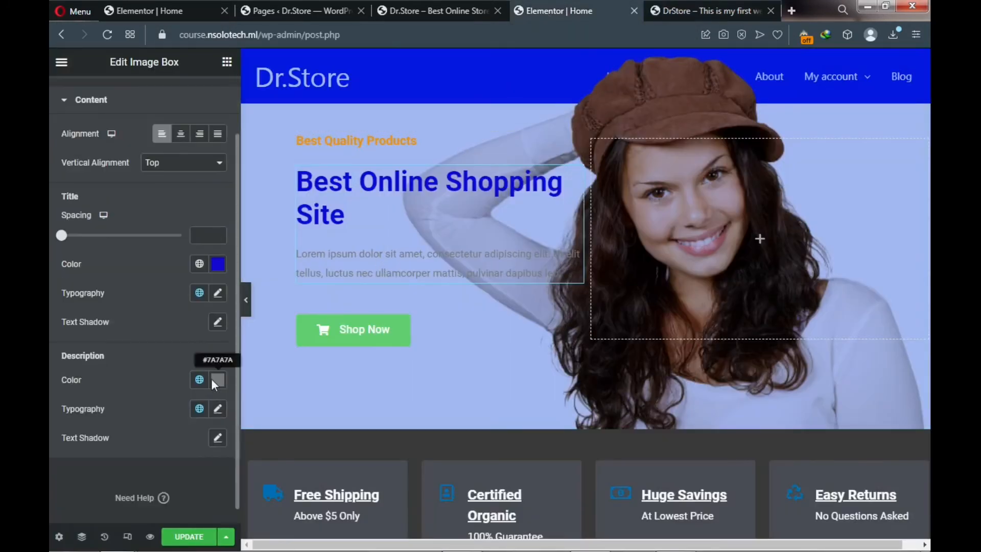
{"action": "left_click", "coordinate": [218, 384]}
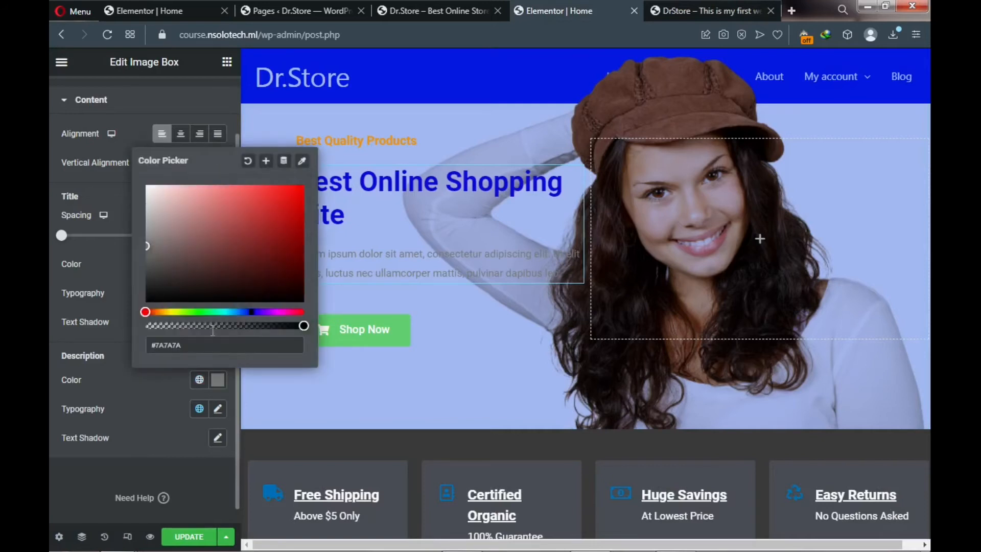
{"action": "left_click", "coordinate": [233, 298]}
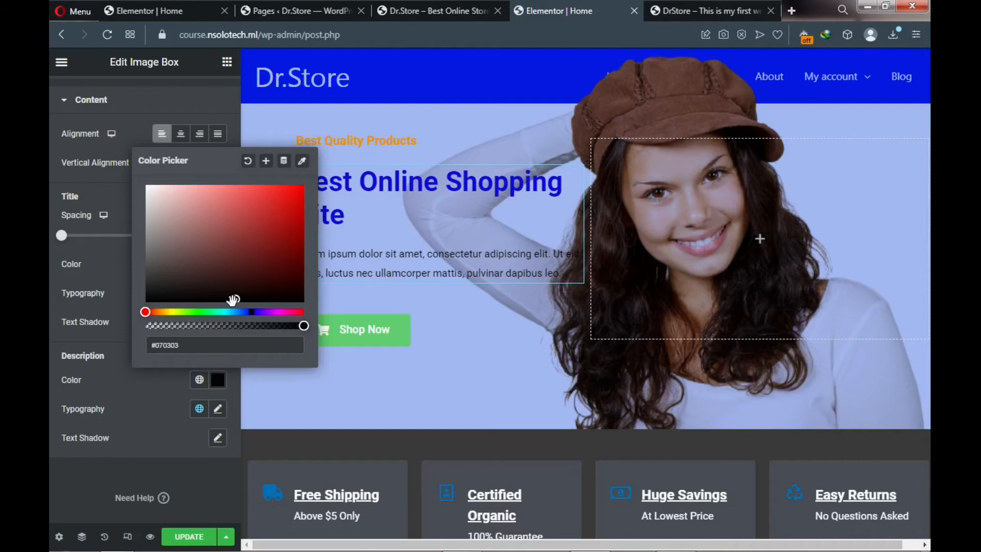
{"action": "scroll", "coordinate": [144, 113], "scroll_direction": "up", "scroll_amount": 2}
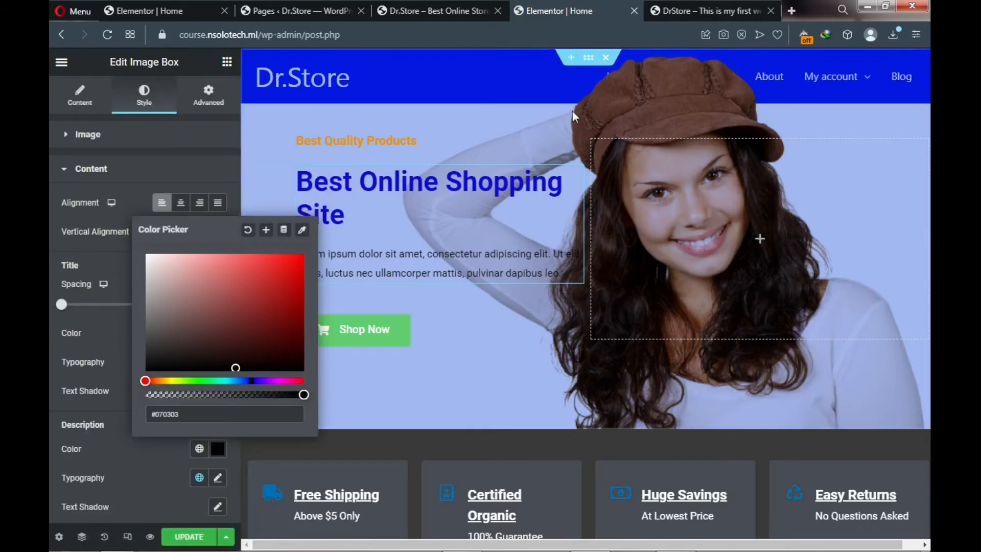
{"action": "left_click", "coordinate": [588, 68]}
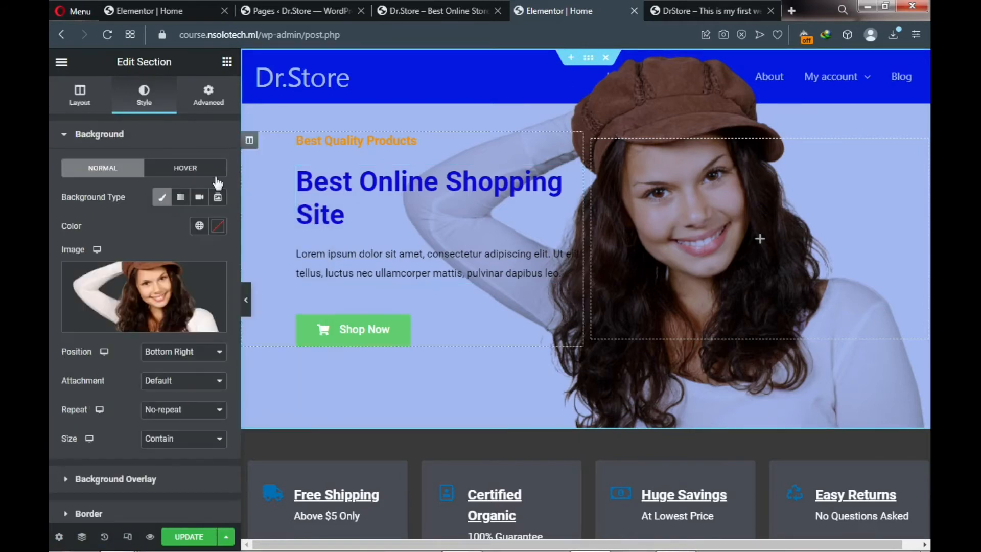
- Lower the blue overlay opacity to 0.26 and update the page
{"action": "scroll", "coordinate": [57, 384], "scroll_direction": "down", "scroll_amount": 1}
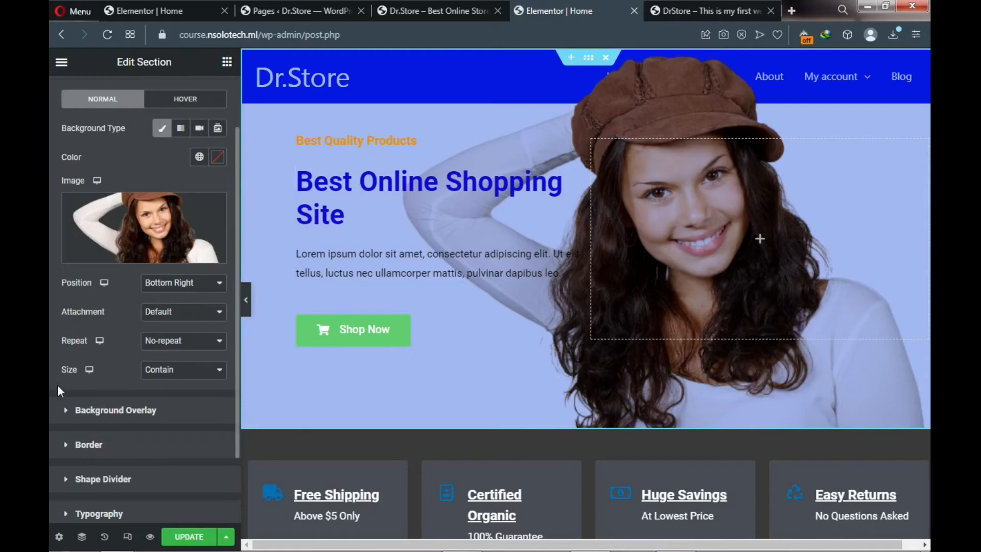
{"action": "left_click", "coordinate": [70, 412]}
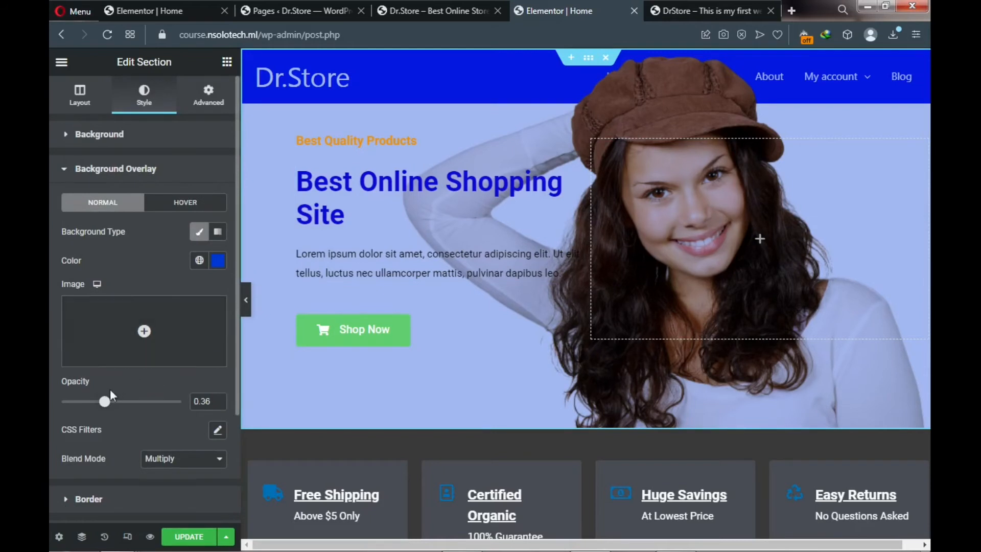
{"action": "left_click_drag", "start_coordinate": [105, 403], "coordinate": [93, 404]}
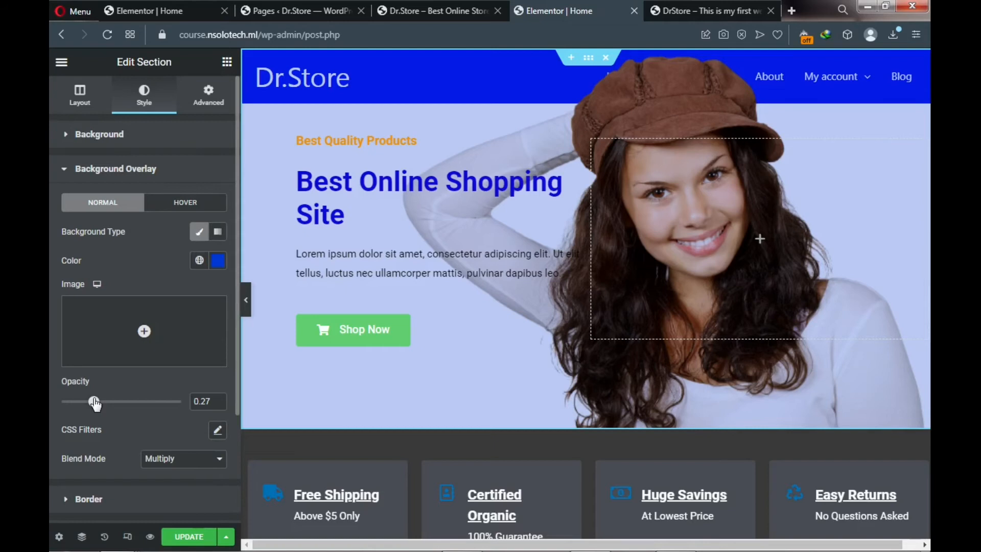
{"action": "left_click_drag", "start_coordinate": [95, 404], "coordinate": [92, 402]}
{"action": "left_click", "coordinate": [179, 538]}
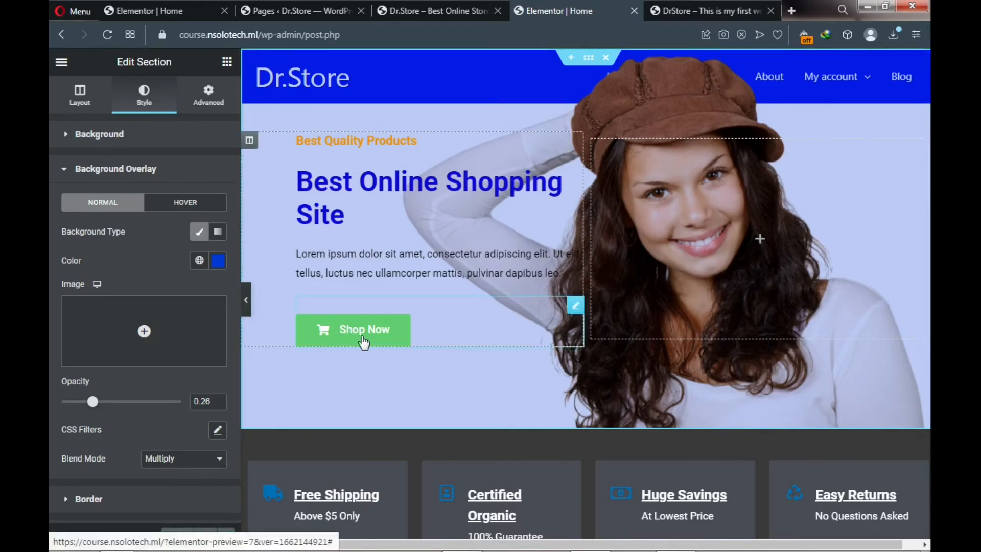
{"action": "left_click_drag", "start_coordinate": [364, 342], "coordinate": [363, 344]}
- Replace the Shop Now button's '#' link with the site's Shop page
{"action": "left_click", "coordinate": [574, 308]}
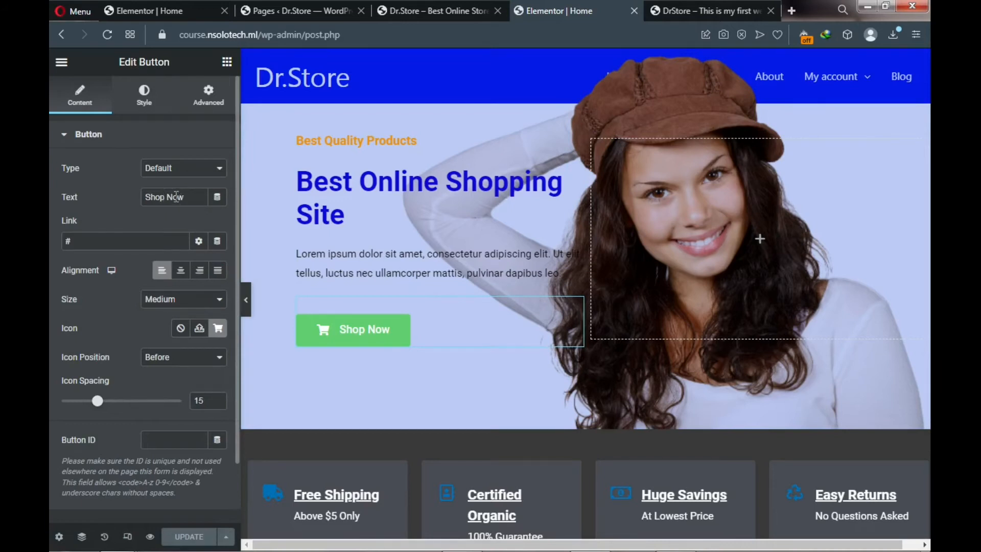
{"action": "double_click", "coordinate": [117, 240]}
{"action": "type", "text": "shop"}
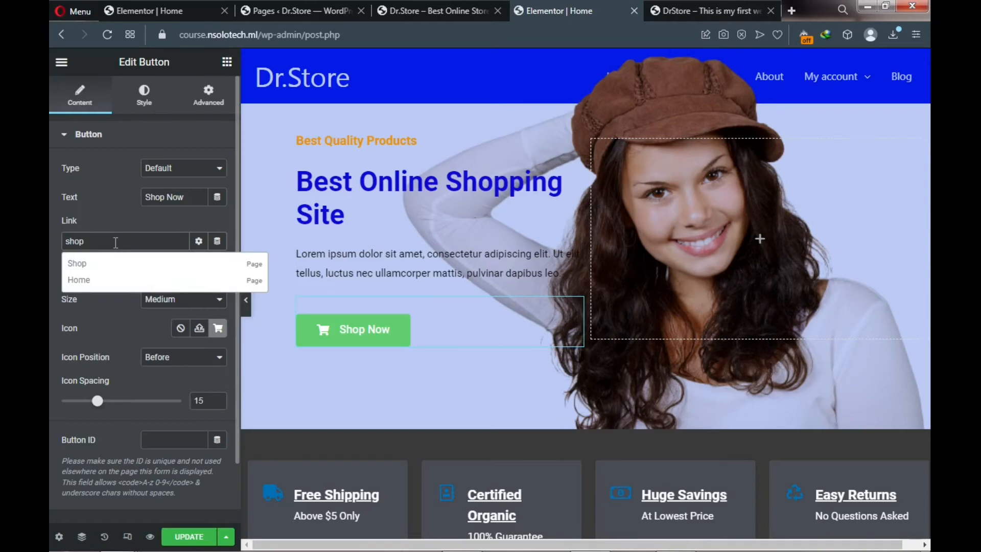
{"action": "left_click", "coordinate": [80, 261]}
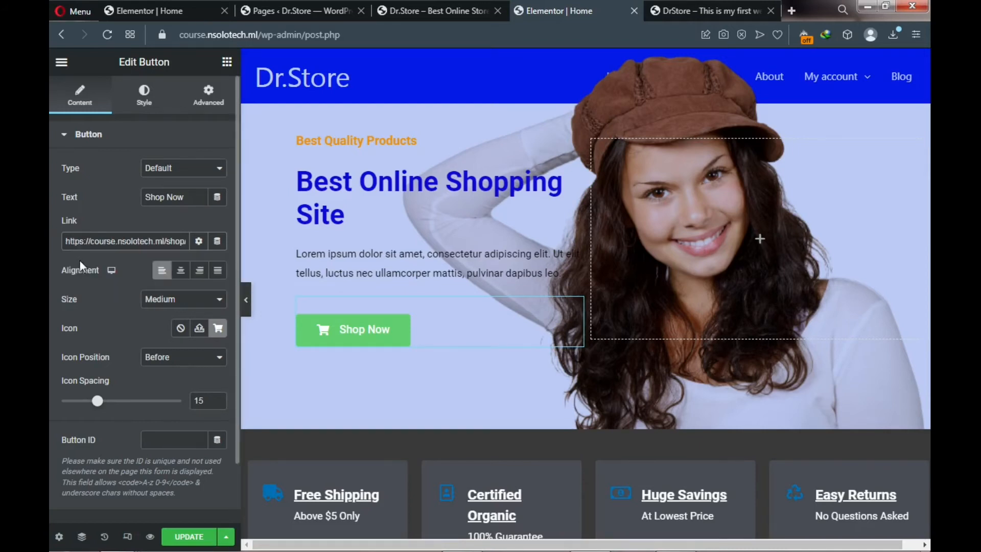
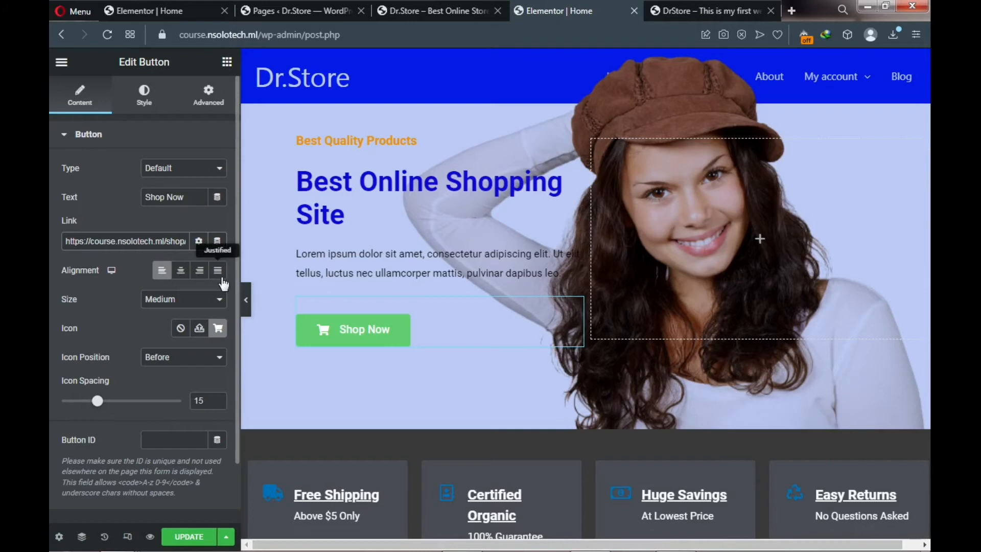
- Show the Style settings of the hero's Shop Now button
{"action": "left_click", "coordinate": [146, 103]}
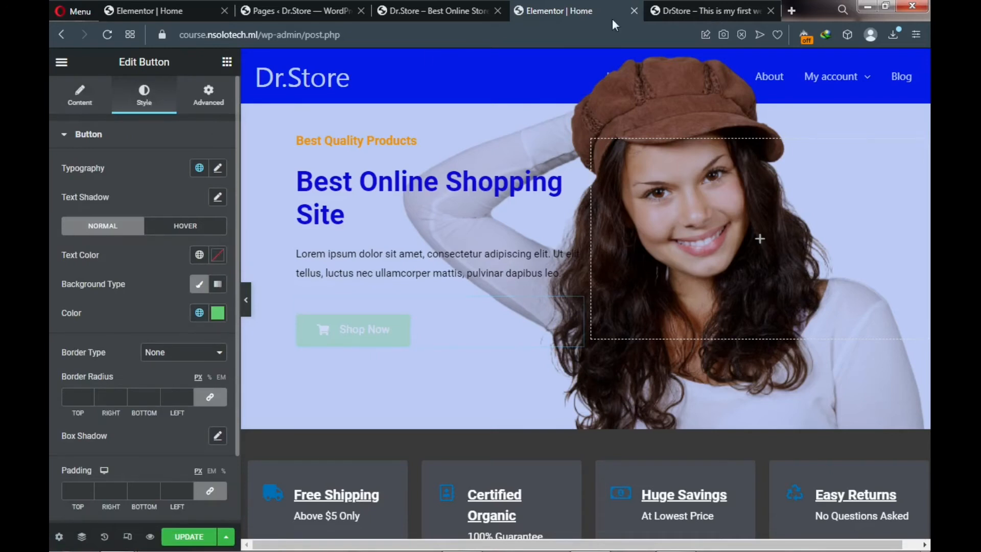
- Check the live site, set the Shop Now button background to orange #EF9507, and update the page
{"action": "left_click", "coordinate": [675, 2]}
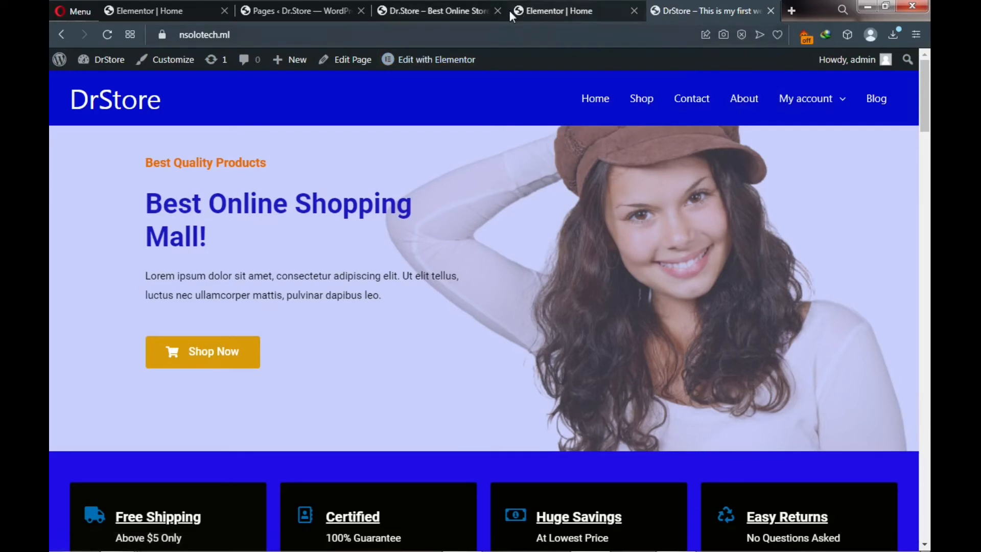
{"action": "left_click", "coordinate": [547, 10]}
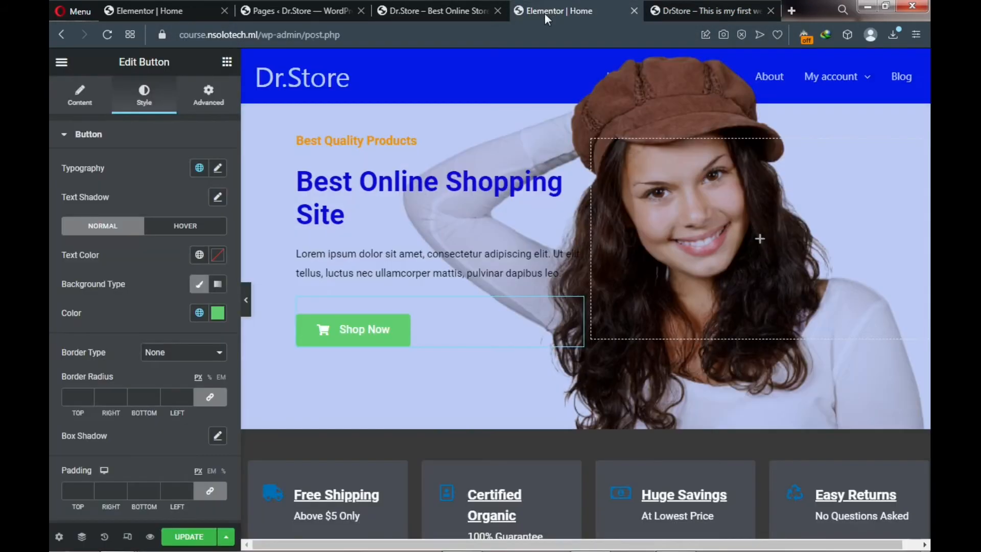
{"action": "left_click", "coordinate": [218, 313]}
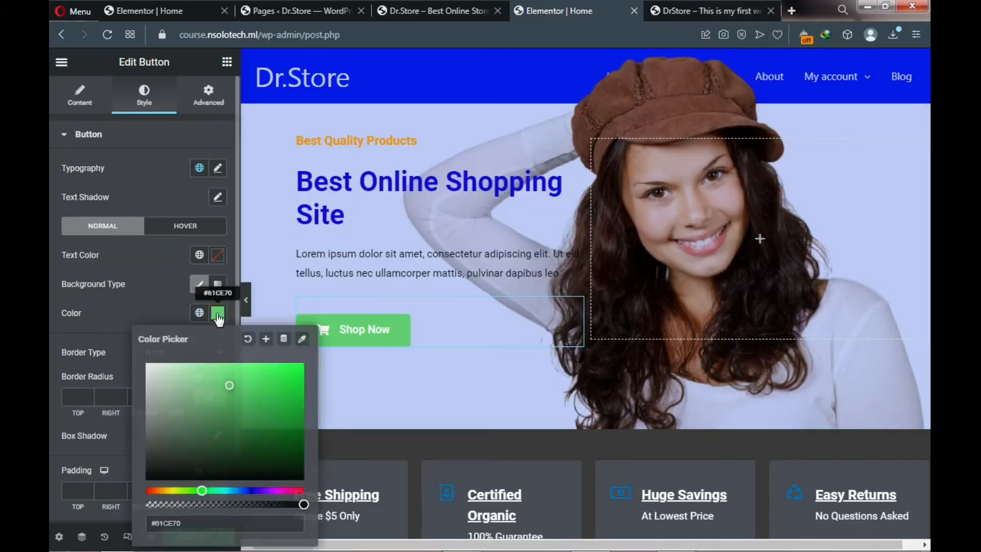
{"action": "left_click", "coordinate": [161, 491]}
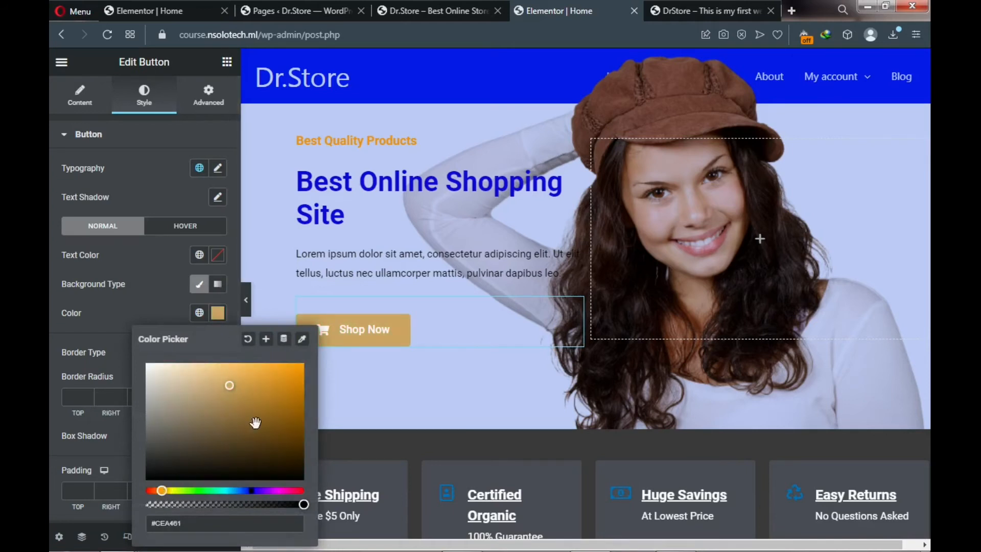
{"action": "left_click", "coordinate": [300, 370]}
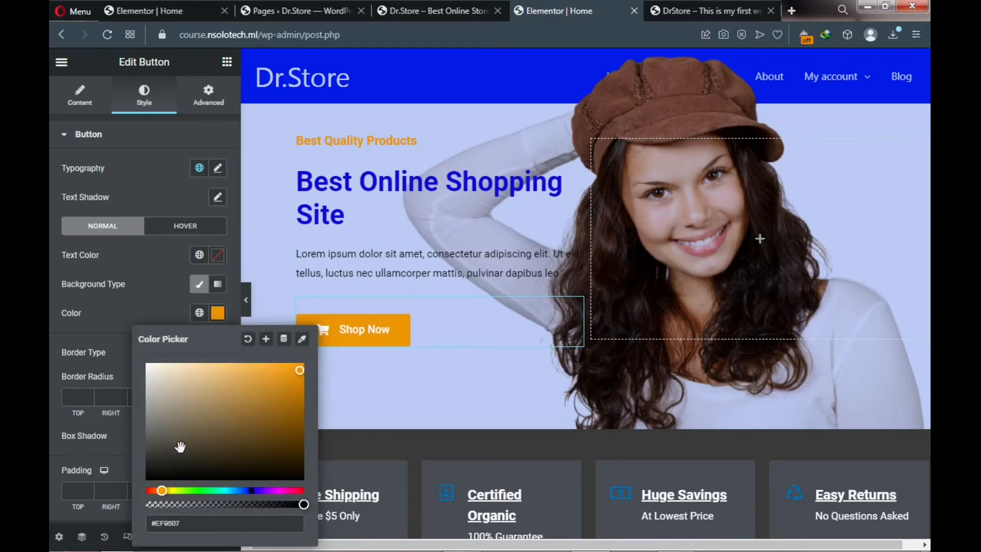
{"action": "left_click", "coordinate": [81, 430]}
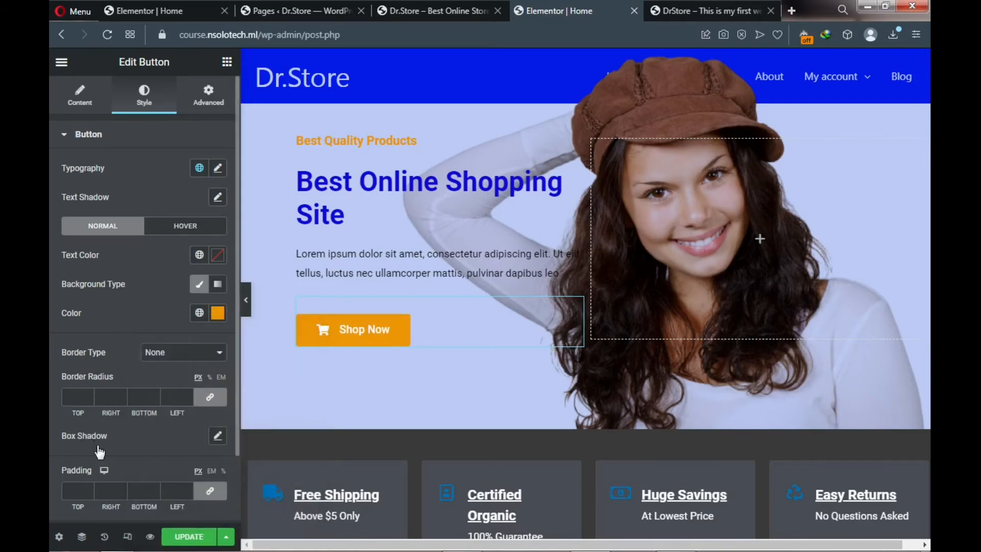
{"action": "left_click", "coordinate": [182, 542]}
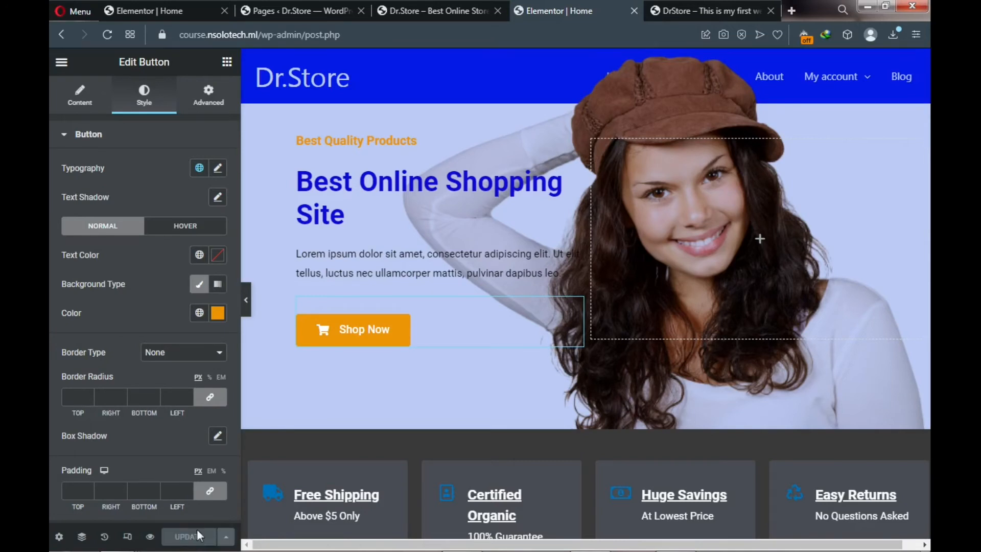
{"action": "scroll", "coordinate": [477, 311], "scroll_direction": "down", "scroll_amount": 4}
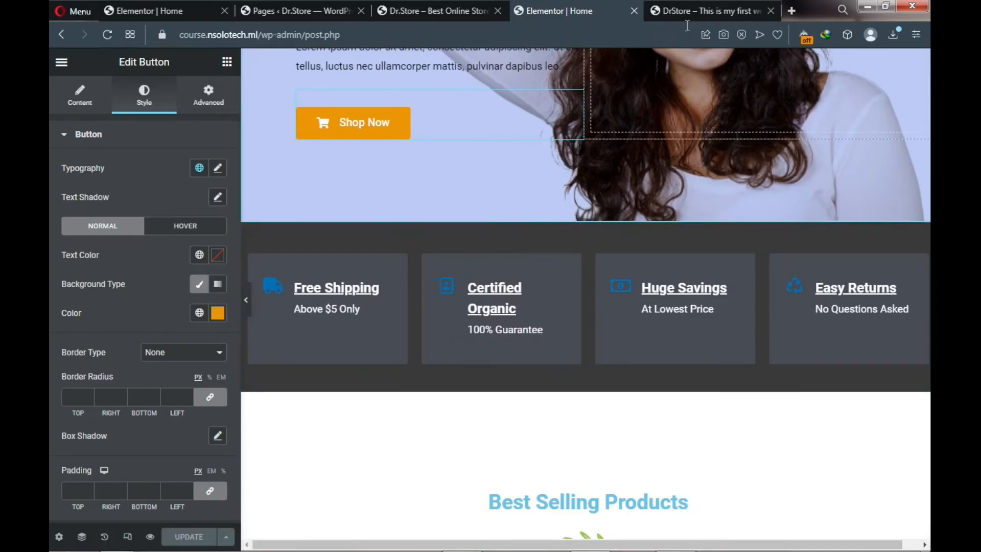
{"action": "left_click", "coordinate": [686, 10]}
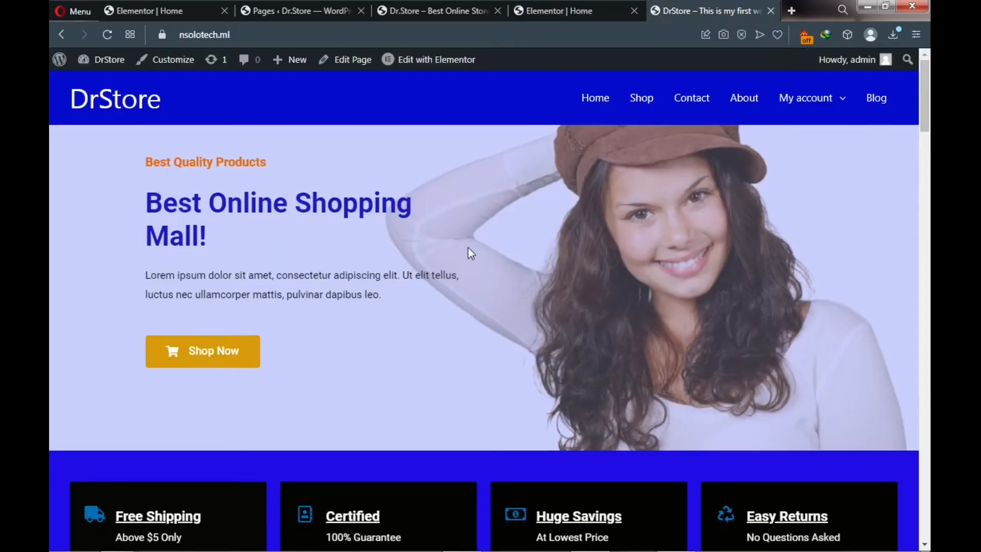
{"action": "scroll", "coordinate": [467, 256], "scroll_direction": "down", "scroll_amount": 3}
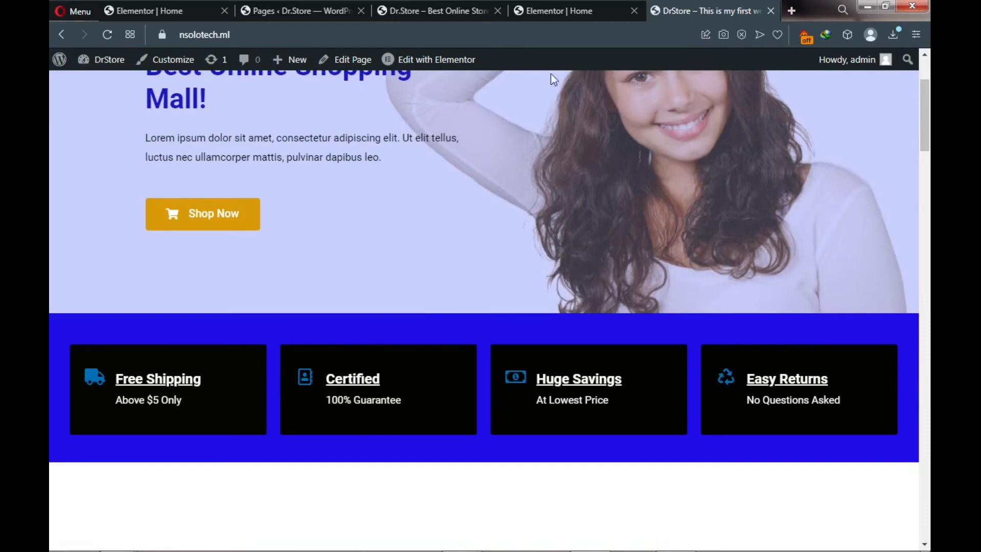
{"action": "left_click", "coordinate": [547, 8]}
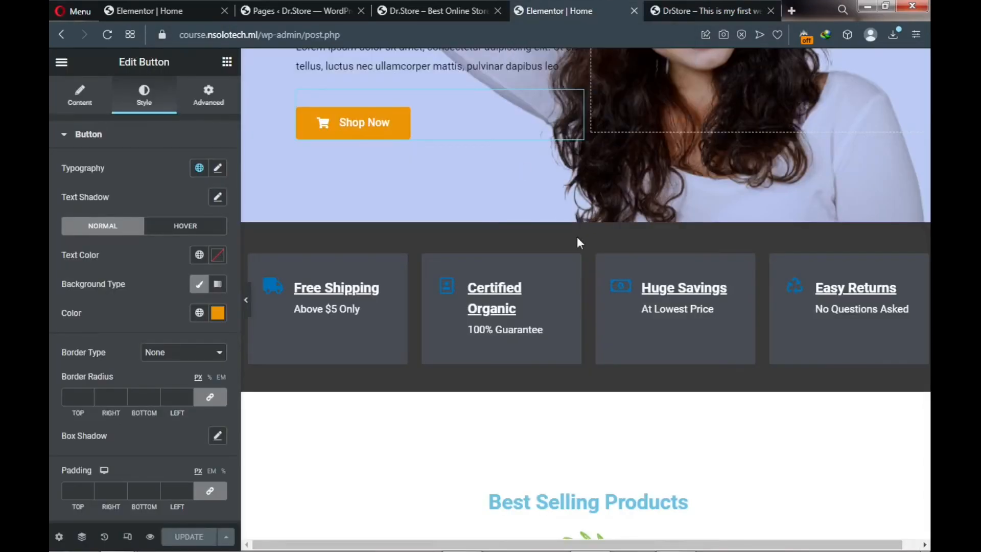
{"action": "mouse_move", "coordinate": [582, 240]}
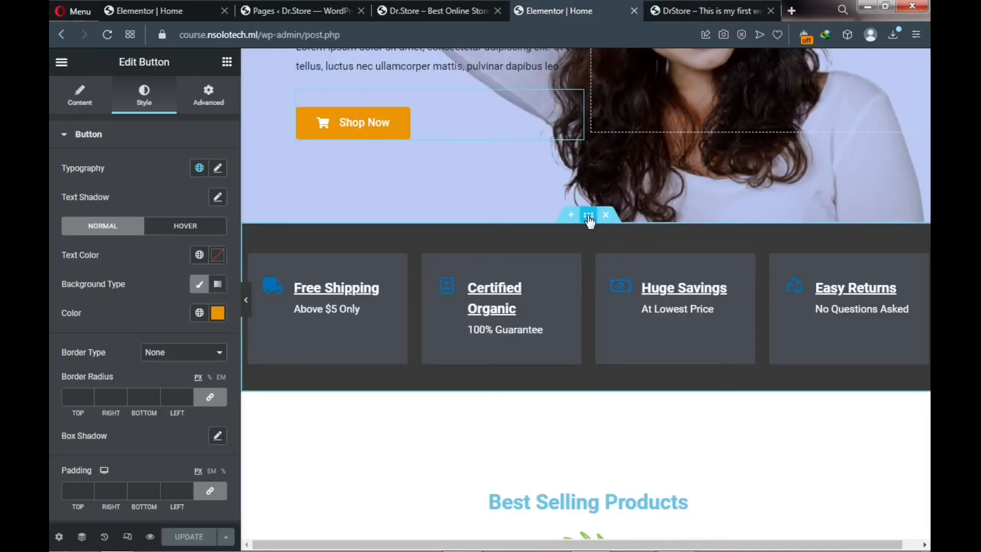
- Set the features section background to bright blue #2418E4, checking it against the live homepage
{"action": "left_click", "coordinate": [590, 217]}
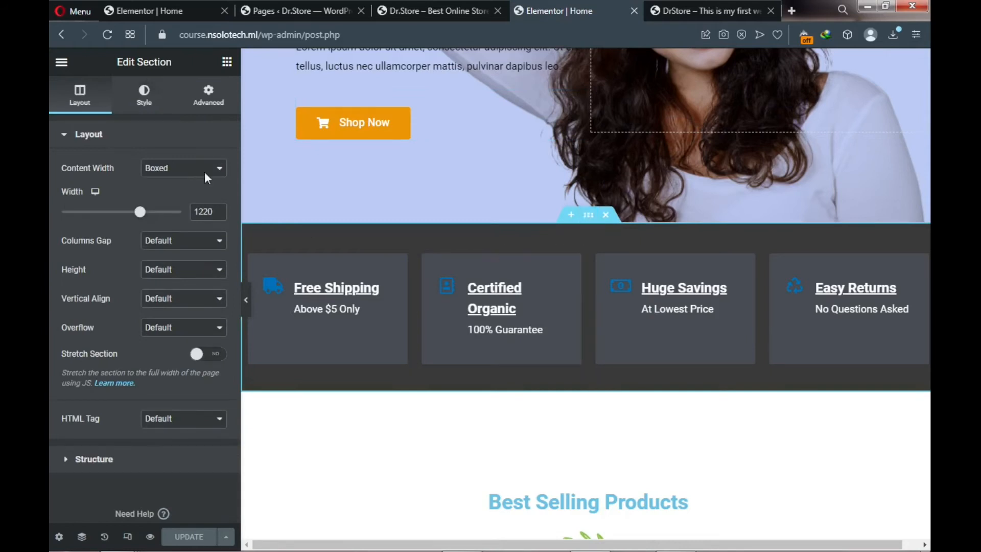
{"action": "left_click", "coordinate": [144, 98]}
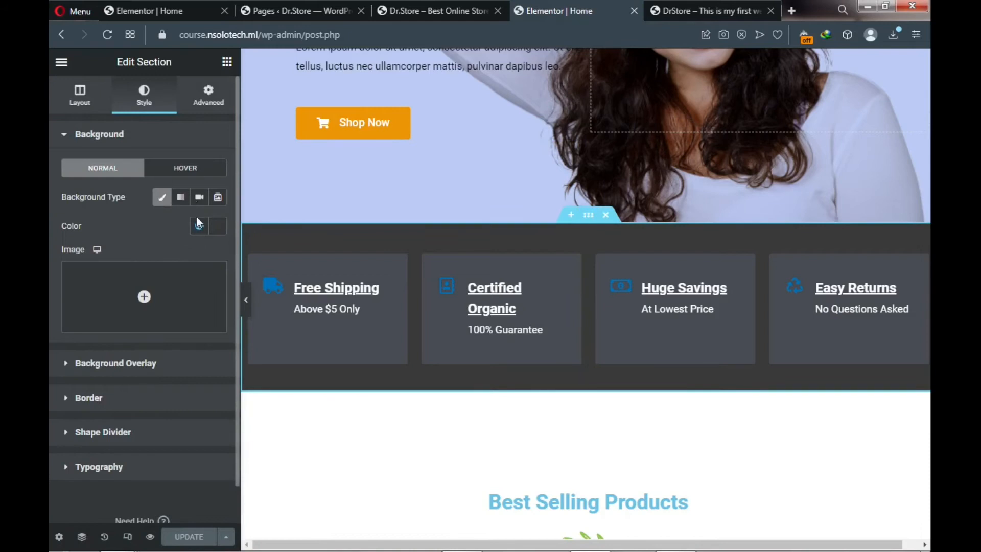
{"action": "left_click", "coordinate": [217, 229]}
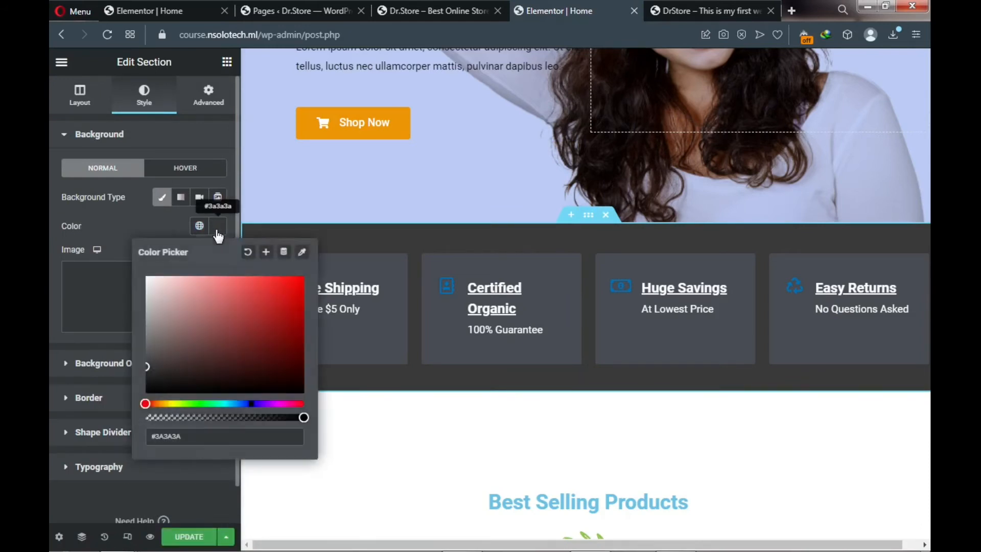
{"action": "left_click", "coordinate": [252, 403]}
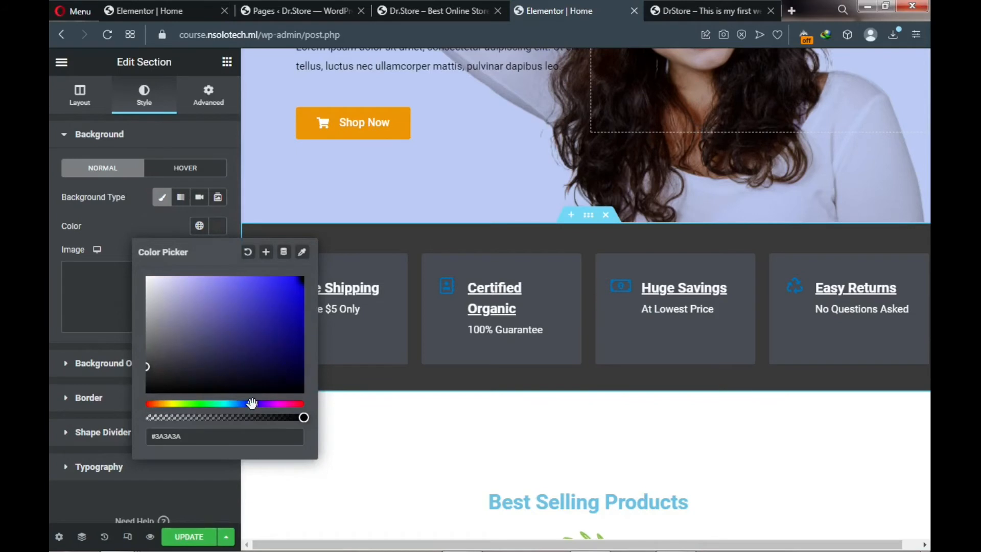
{"action": "left_click", "coordinate": [290, 291]}
{"action": "left_click_drag", "start_coordinate": [288, 290], "coordinate": [286, 288]}
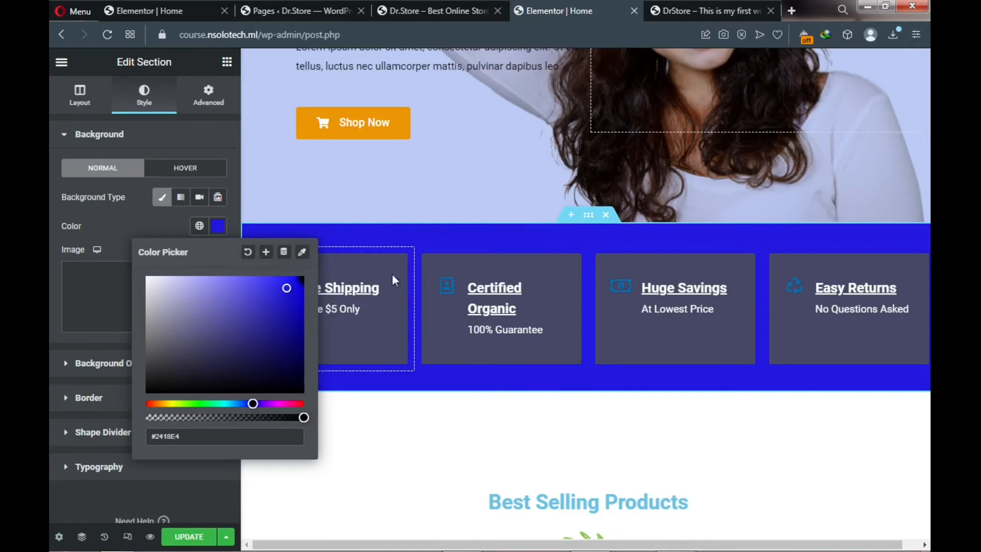
{"action": "left_click", "coordinate": [709, 4]}
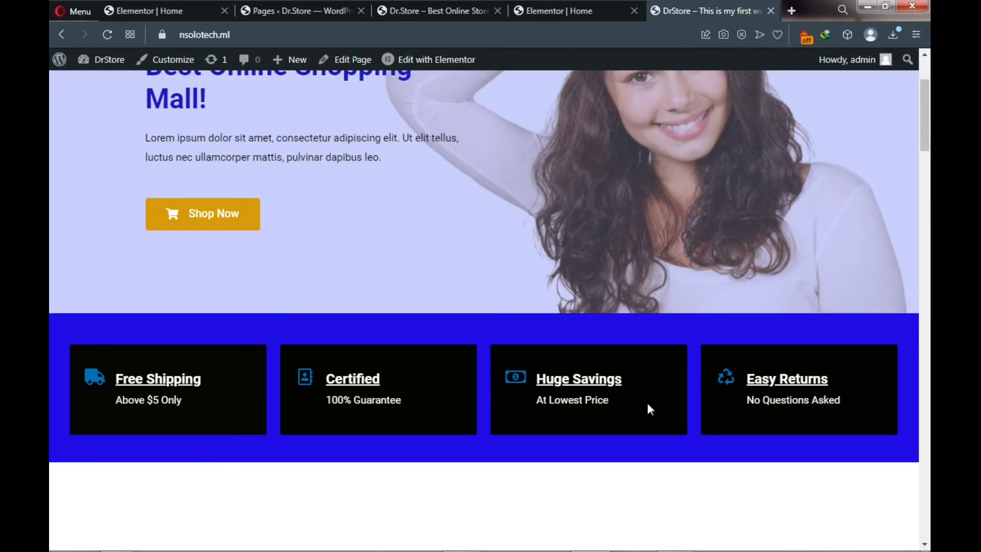
{"action": "left_click", "coordinate": [578, 15]}
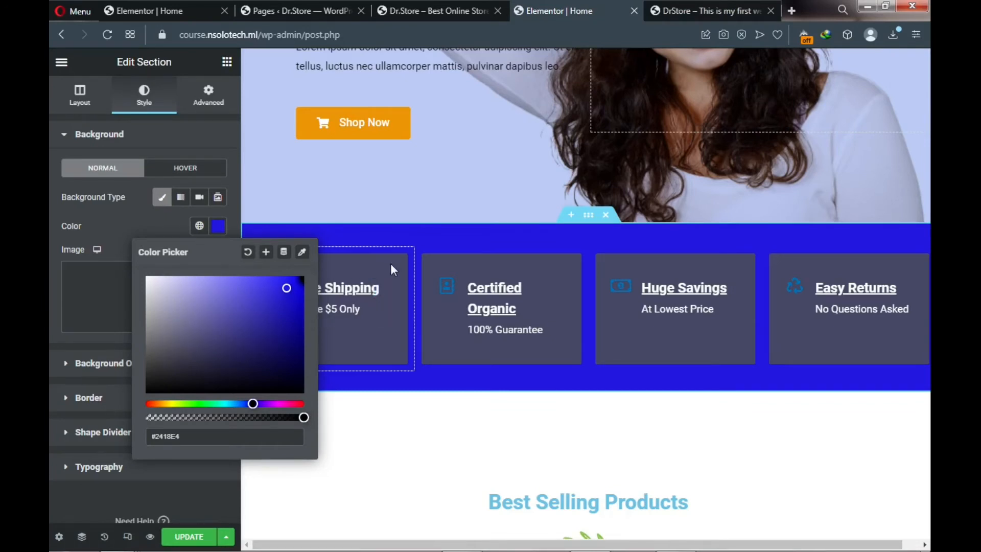
{"action": "left_click", "coordinate": [219, 490]}
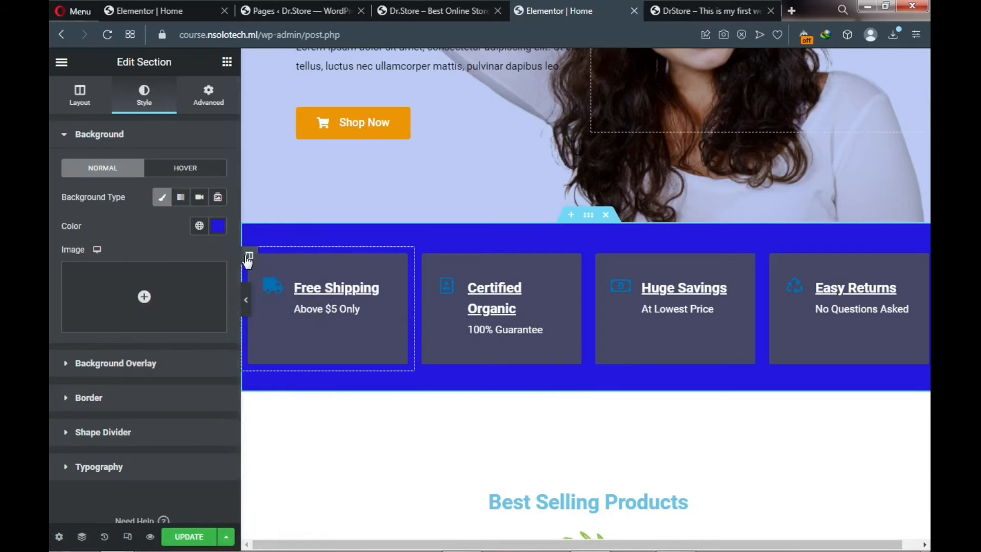
- Clear the Free Shipping column's overlay colour and set its background to black #050202
{"action": "left_click", "coordinate": [249, 258]}
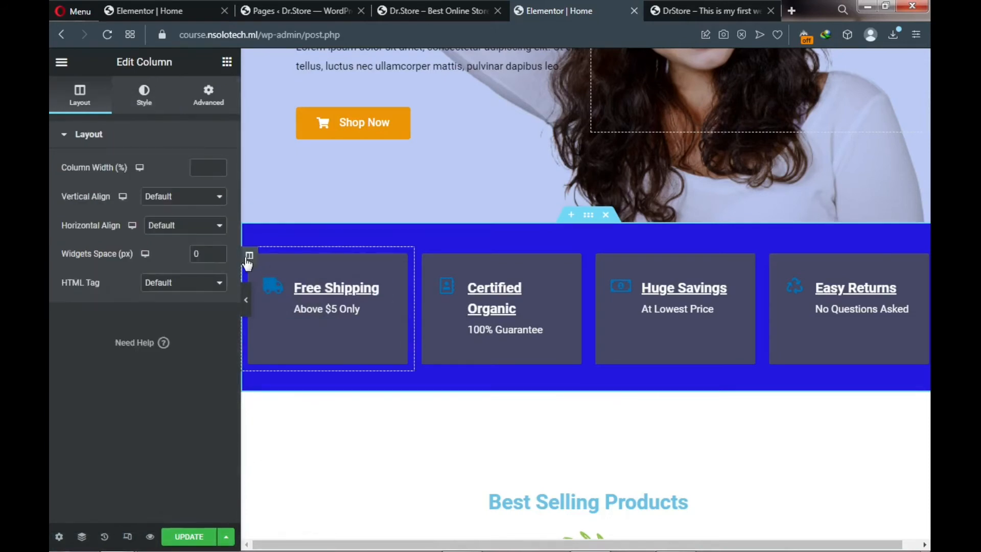
{"action": "left_click", "coordinate": [146, 106]}
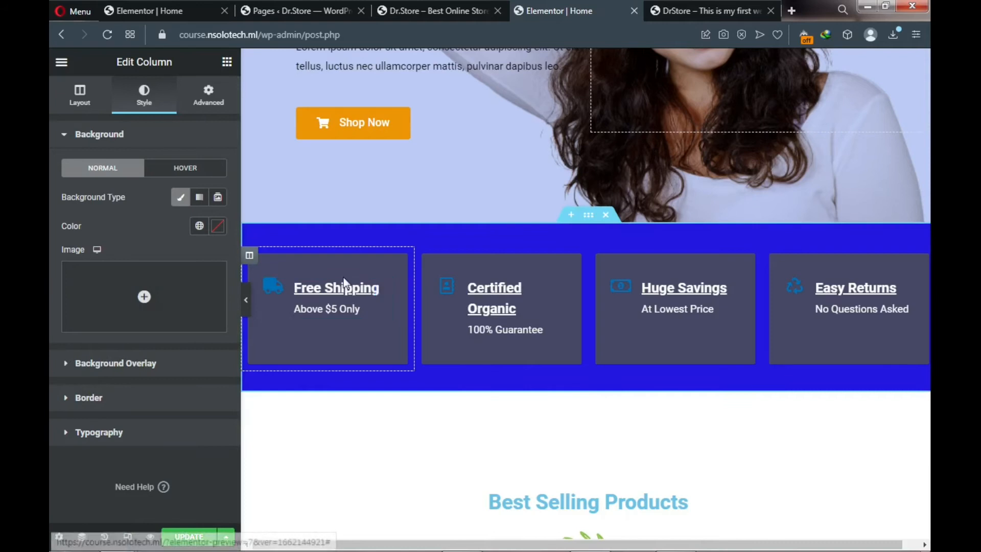
{"action": "left_click", "coordinate": [65, 366]}
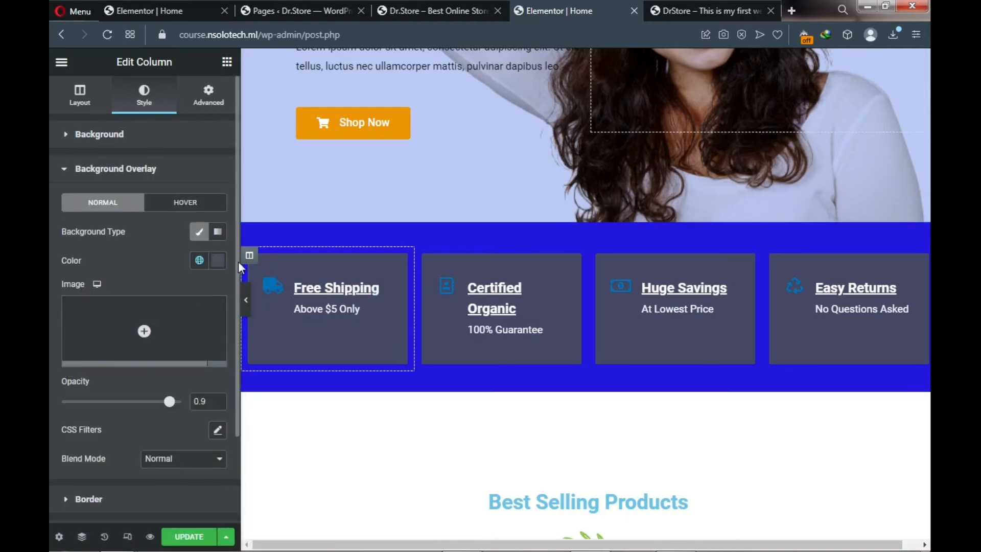
{"action": "left_click", "coordinate": [216, 265]}
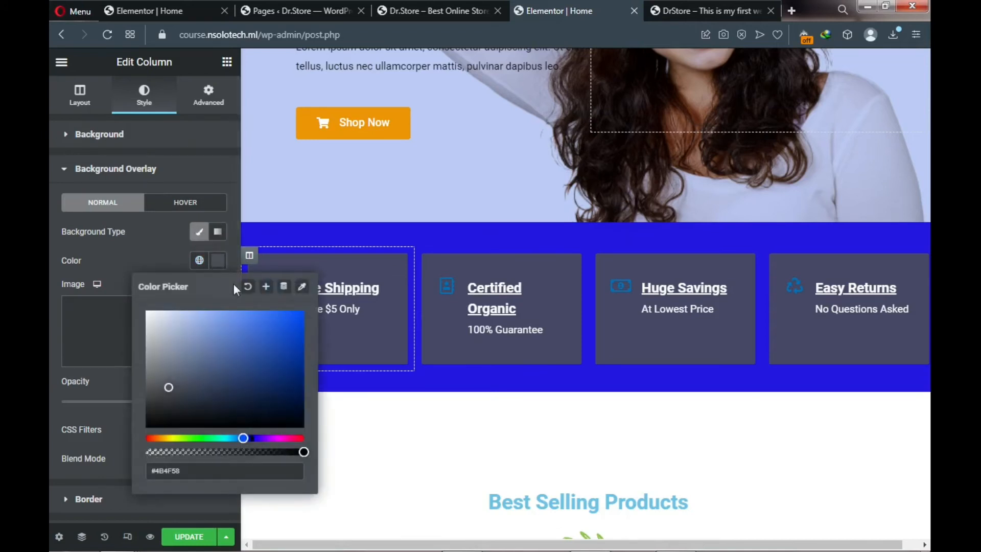
{"action": "left_click", "coordinate": [246, 292]}
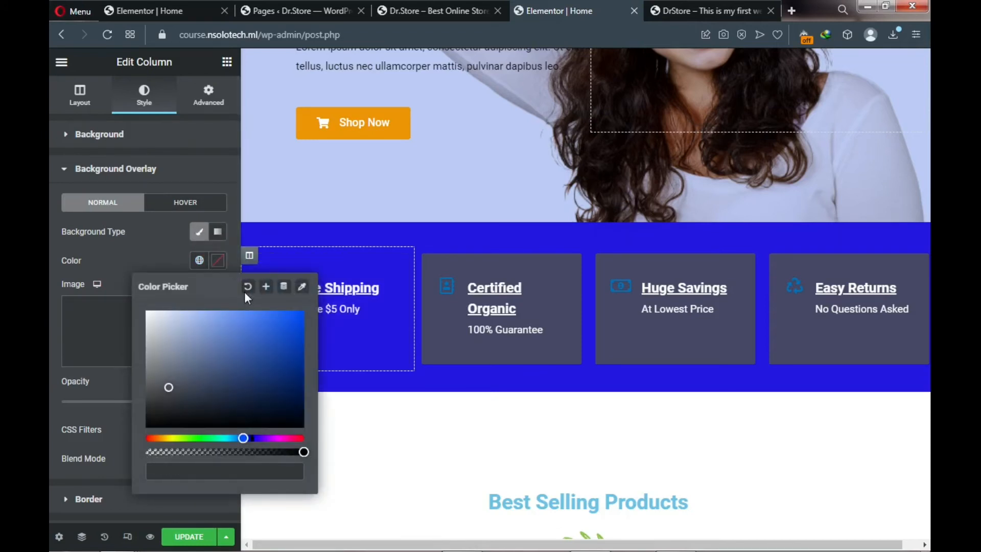
{"action": "left_click", "coordinate": [65, 141]}
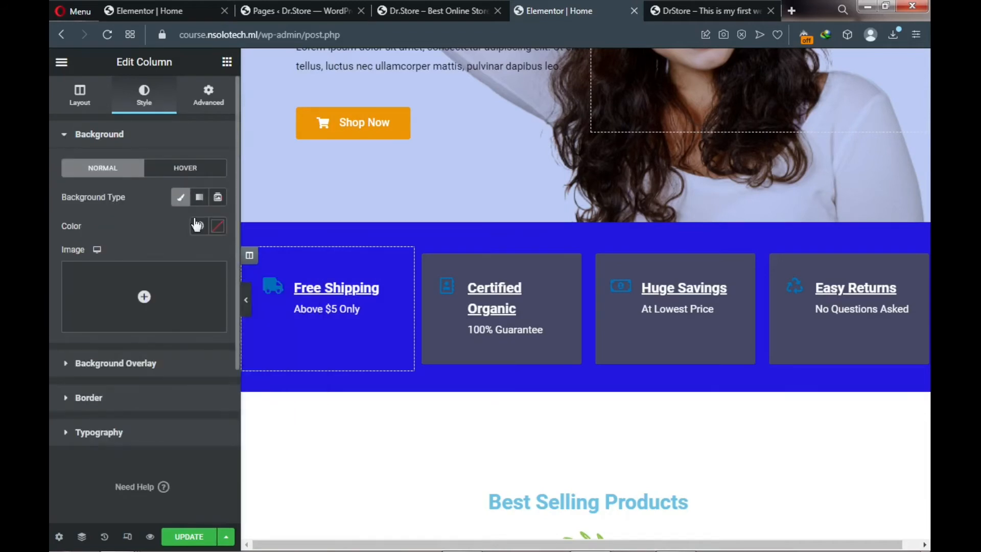
{"action": "left_click", "coordinate": [218, 226]}
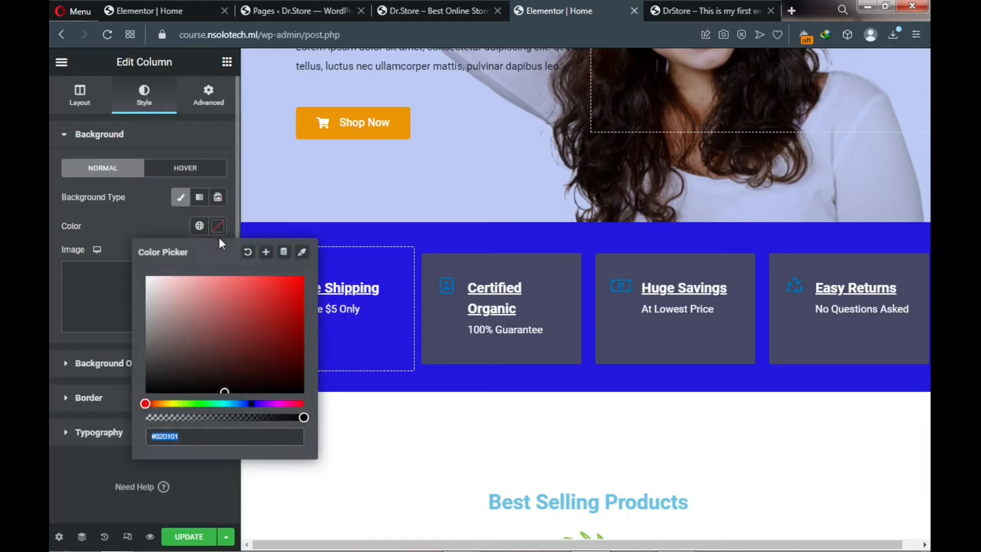
{"action": "left_click", "coordinate": [227, 391]}
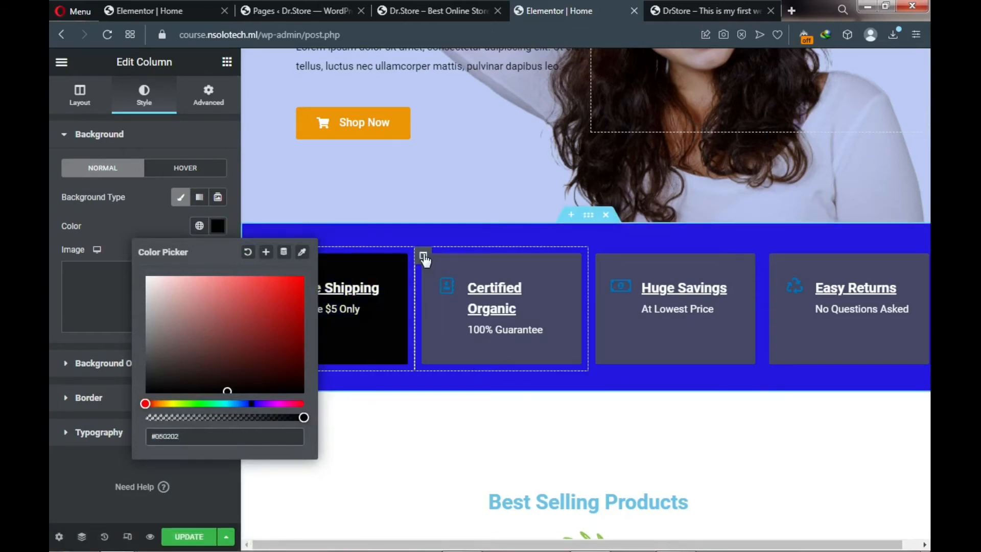
{"action": "left_click", "coordinate": [423, 255]}
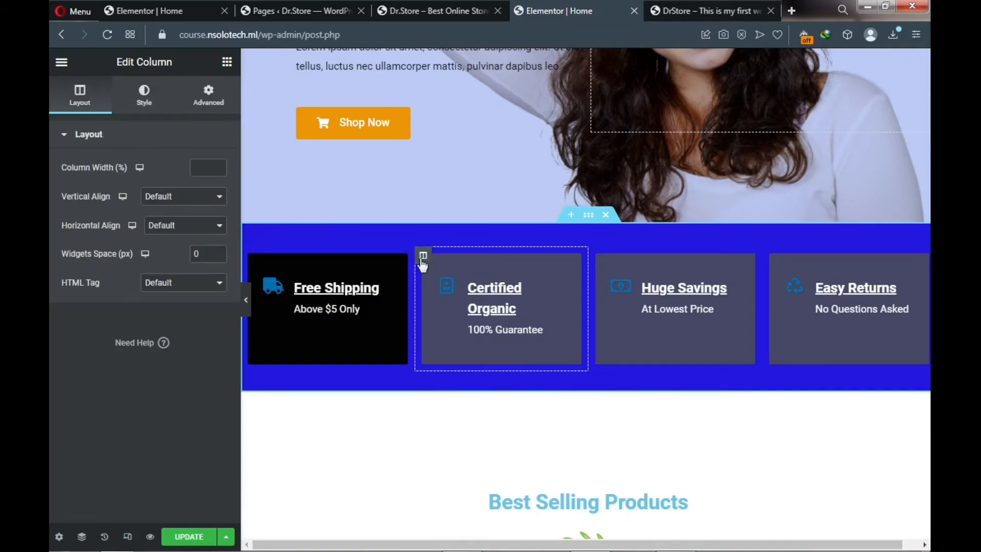
- Set the Certified Organic column background to black and clear its overlay colour
{"action": "left_click", "coordinate": [144, 100]}
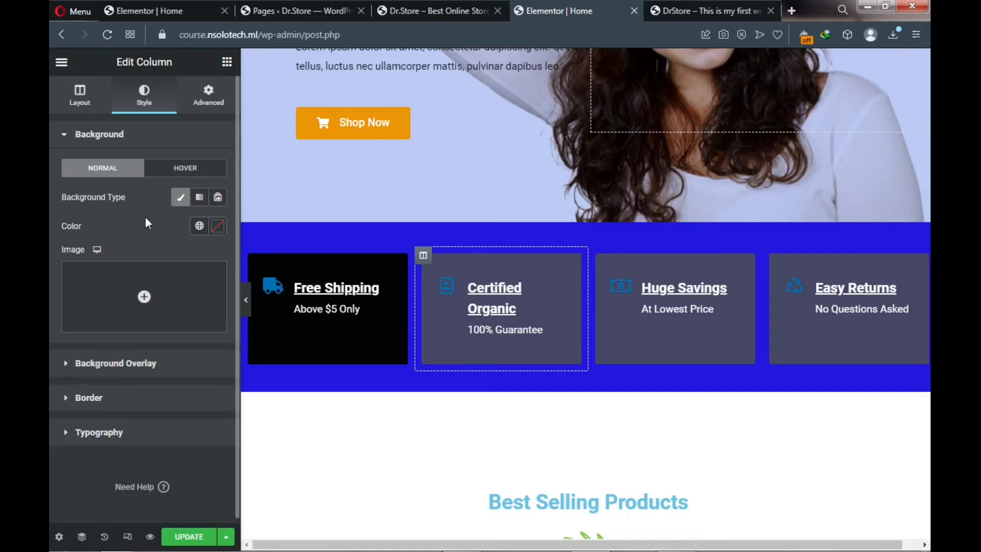
{"action": "left_click", "coordinate": [218, 227]}
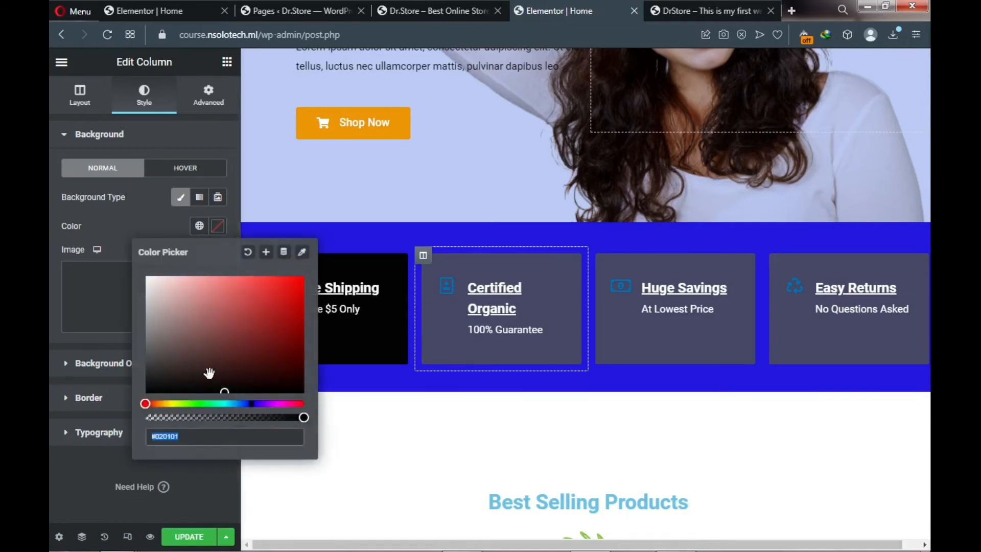
{"action": "left_click", "coordinate": [222, 391]}
{"action": "left_click", "coordinate": [94, 214]}
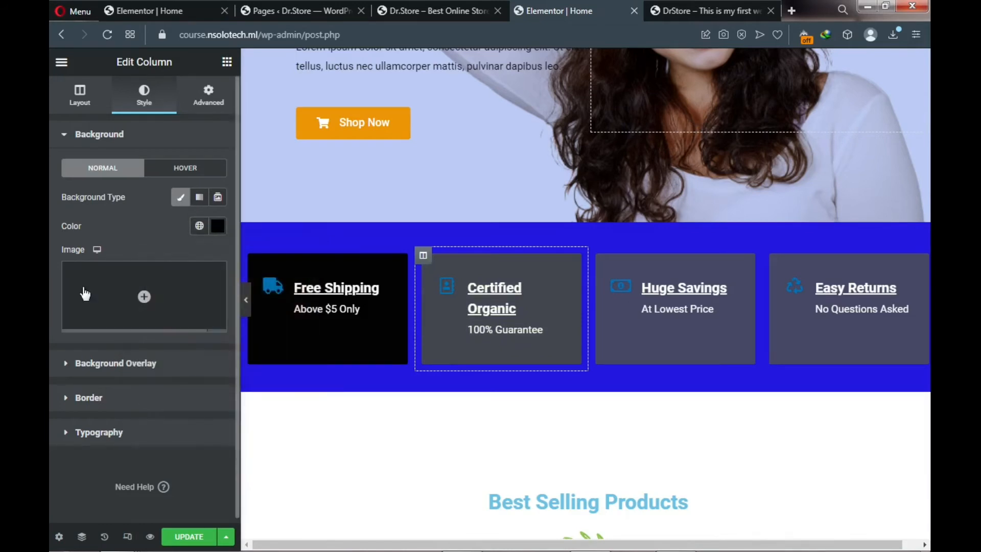
{"action": "left_click", "coordinate": [66, 368]}
{"action": "left_click", "coordinate": [219, 262]}
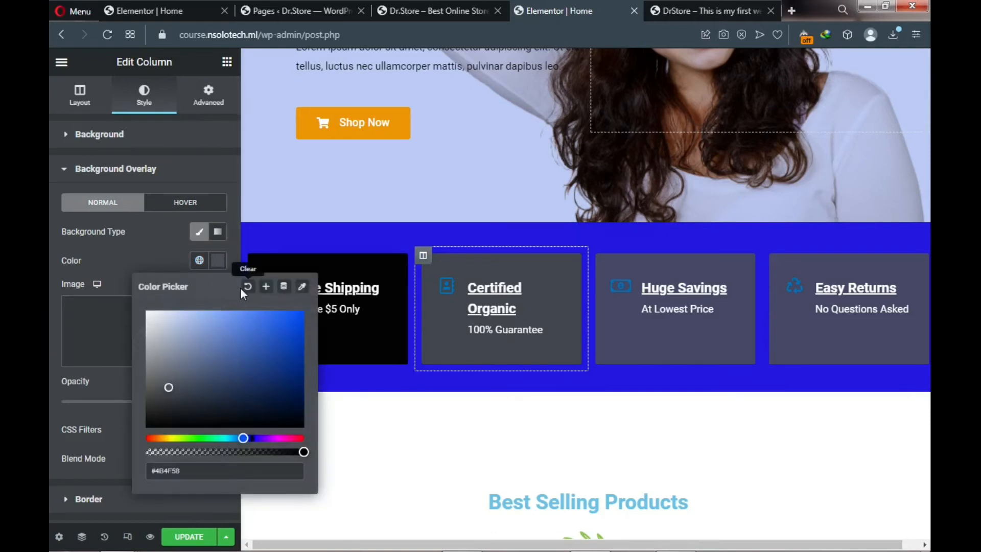
{"action": "left_click", "coordinate": [248, 287]}
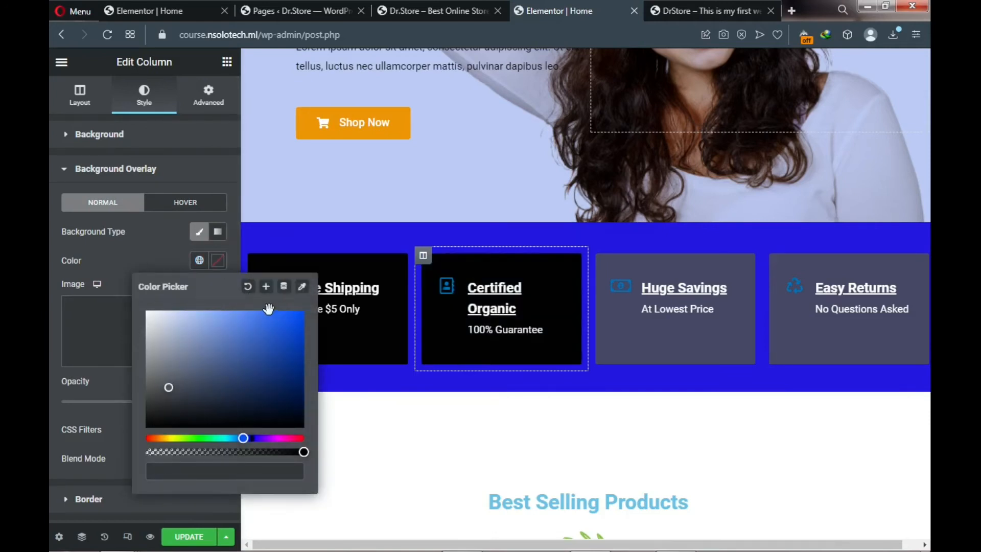
- Edit the Certified Organic title inline, shortening it to 'Certified'
{"action": "left_click", "coordinate": [516, 309]}
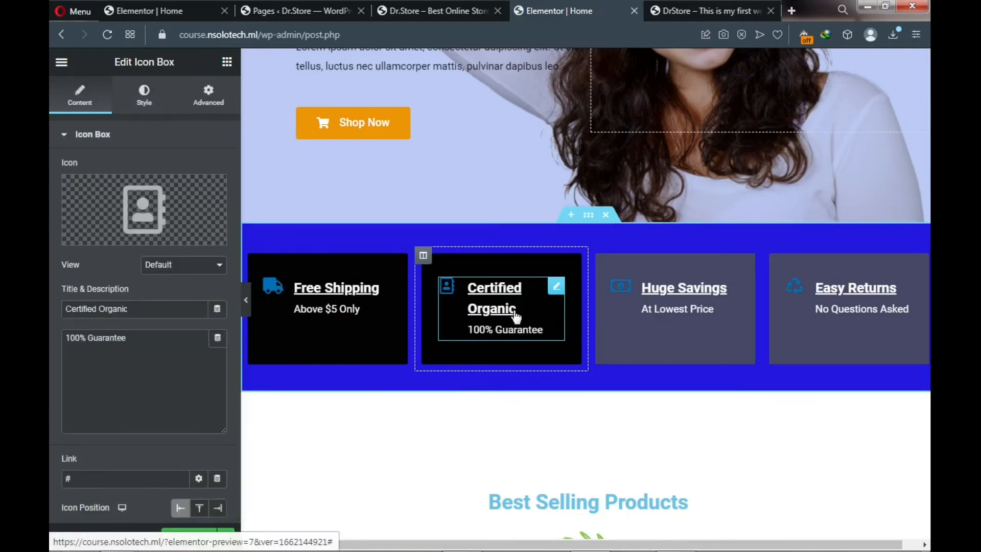
{"action": "left_click", "coordinate": [517, 309]}
{"action": "key", "text": "BackSpace"}
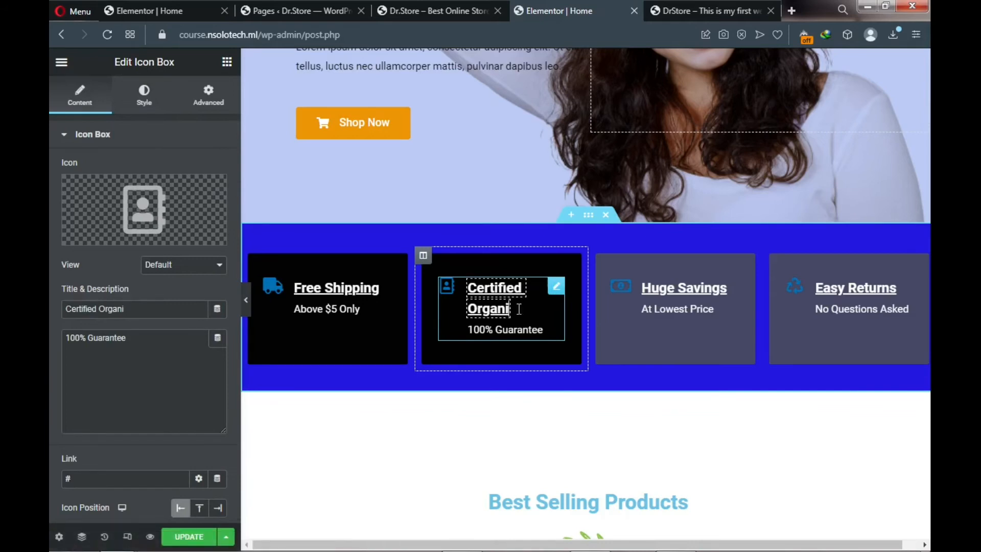
{"action": "key", "text": "BackSpace"}
{"action": "key", "text": "BackSpace"}
{"action": "key", "text": "BackSpace"}
{"action": "key", "text": "BackSpace"}
{"action": "key", "text": "BackSpace"}
{"action": "key", "text": "BackSpace"}
{"action": "key", "text": "BackSpace"}
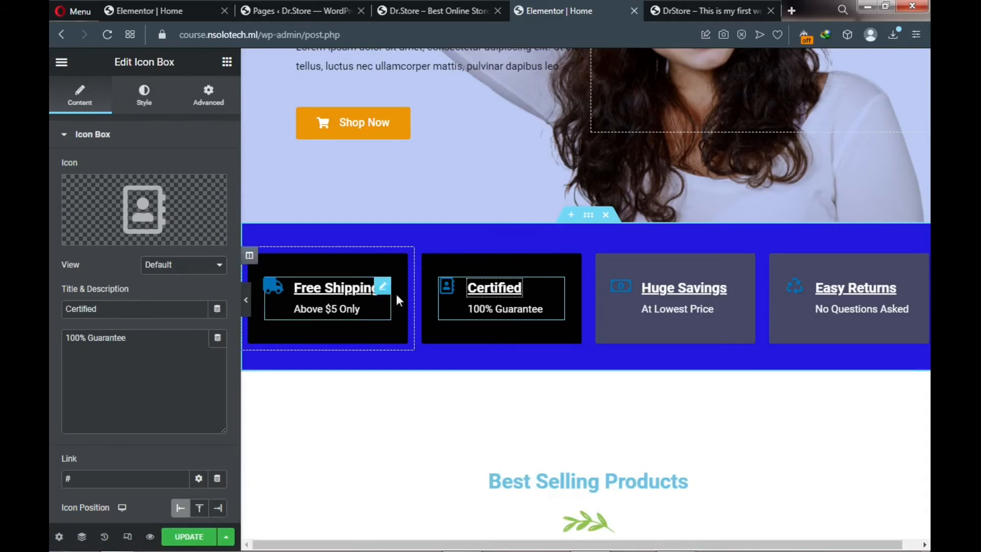
- Give the Huge Savings column a black background and clear its overlay colour
{"action": "left_click", "coordinate": [598, 261]}
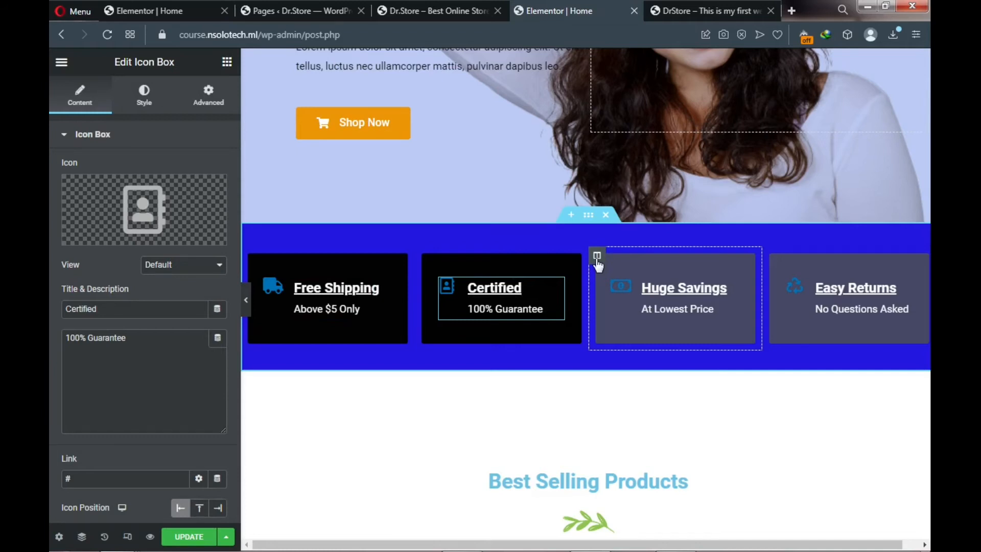
{"action": "left_click", "coordinate": [597, 257]}
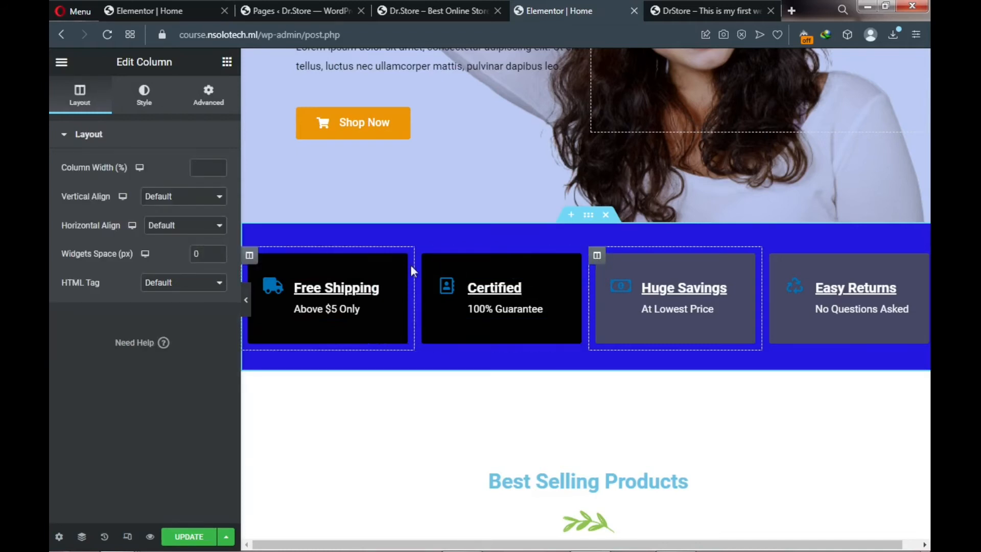
{"action": "left_click", "coordinate": [144, 96]}
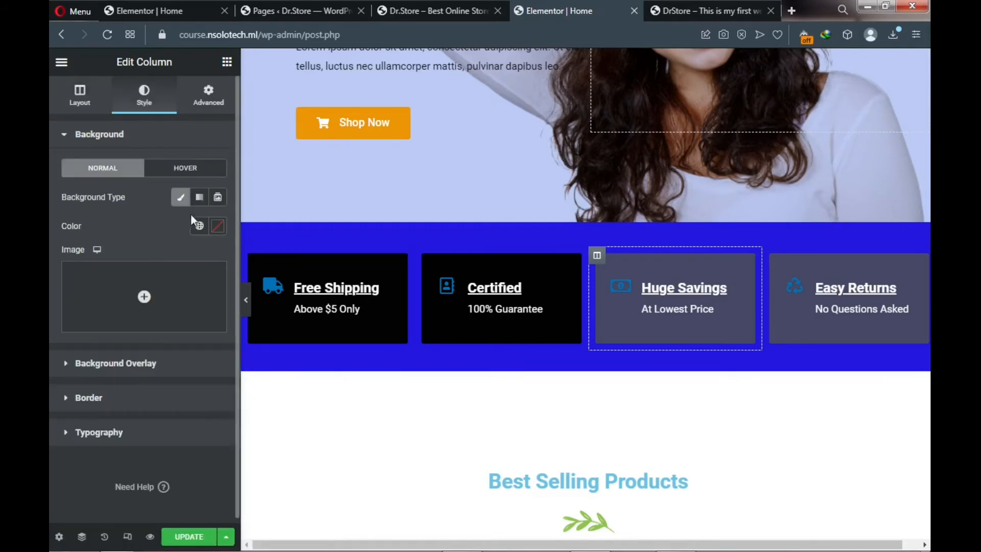
{"action": "left_click", "coordinate": [219, 228]}
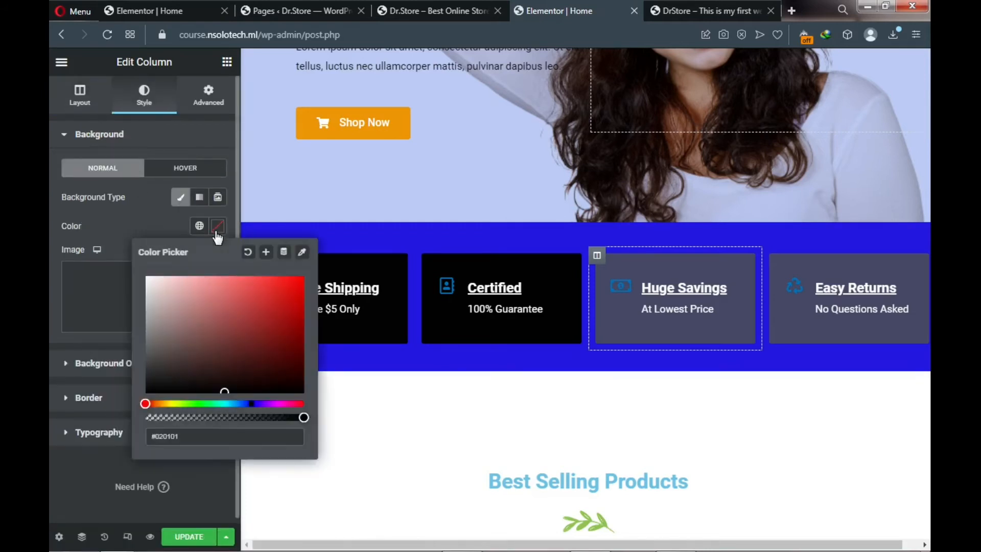
{"action": "left_click", "coordinate": [228, 393]}
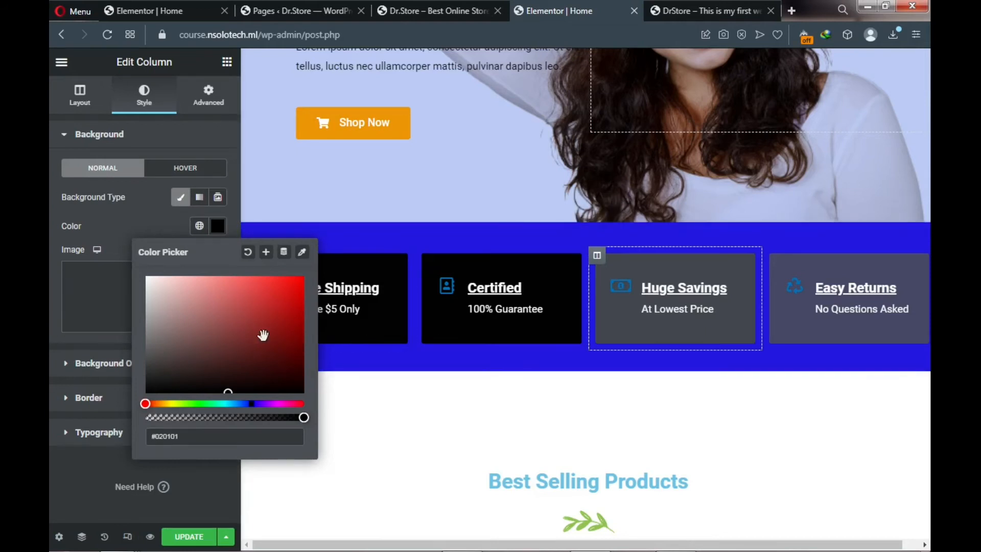
{"action": "left_click", "coordinate": [65, 367]}
{"action": "left_click", "coordinate": [66, 366]}
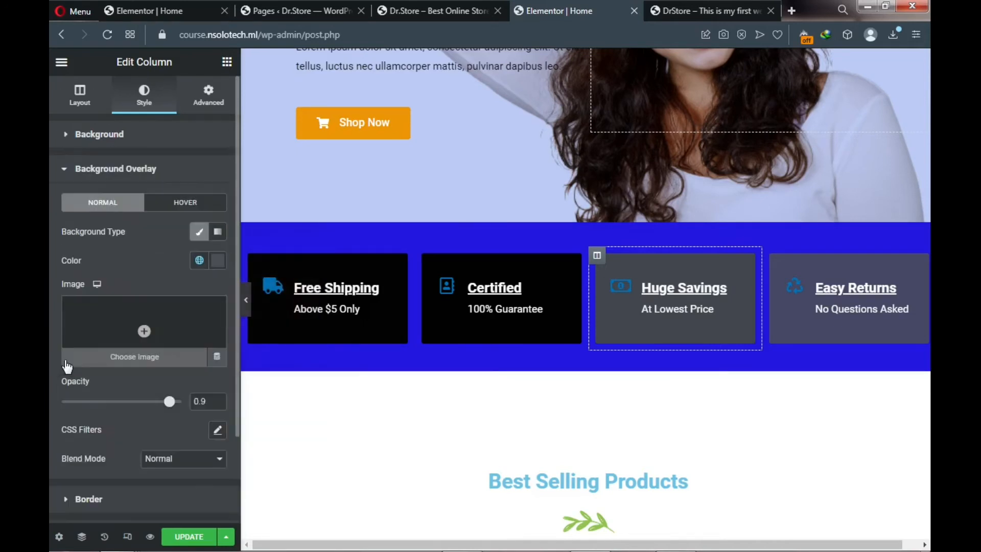
{"action": "left_click", "coordinate": [221, 261]}
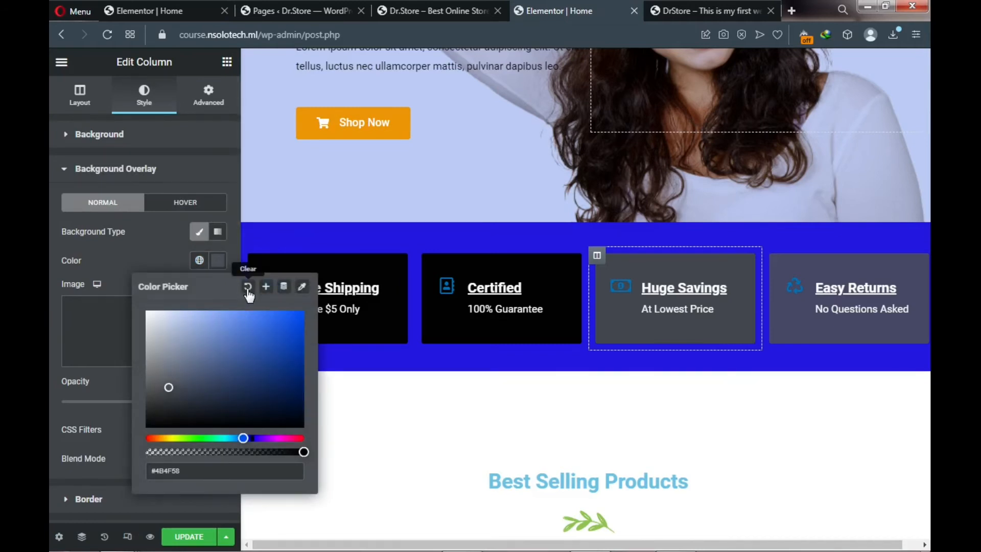
{"action": "left_click", "coordinate": [248, 290]}
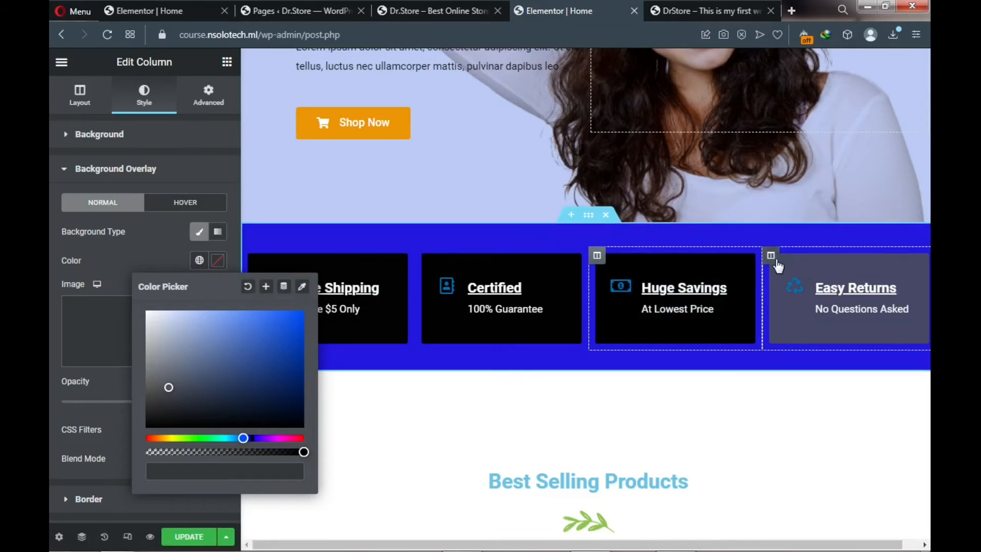
- Give the Easy Returns column a black background and clear its overlay colour
{"action": "left_click", "coordinate": [771, 256]}
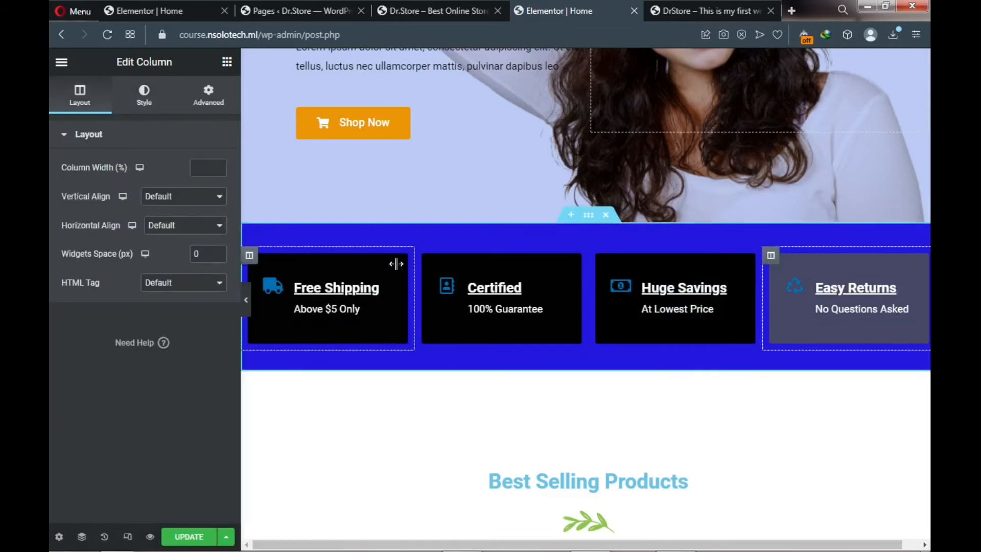
{"action": "left_click", "coordinate": [148, 110]}
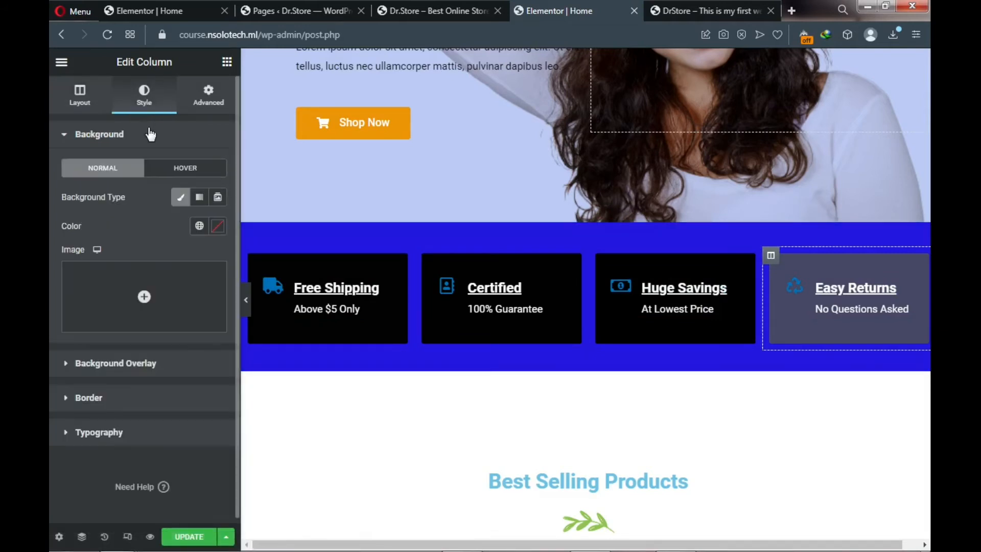
{"action": "left_click", "coordinate": [220, 227]}
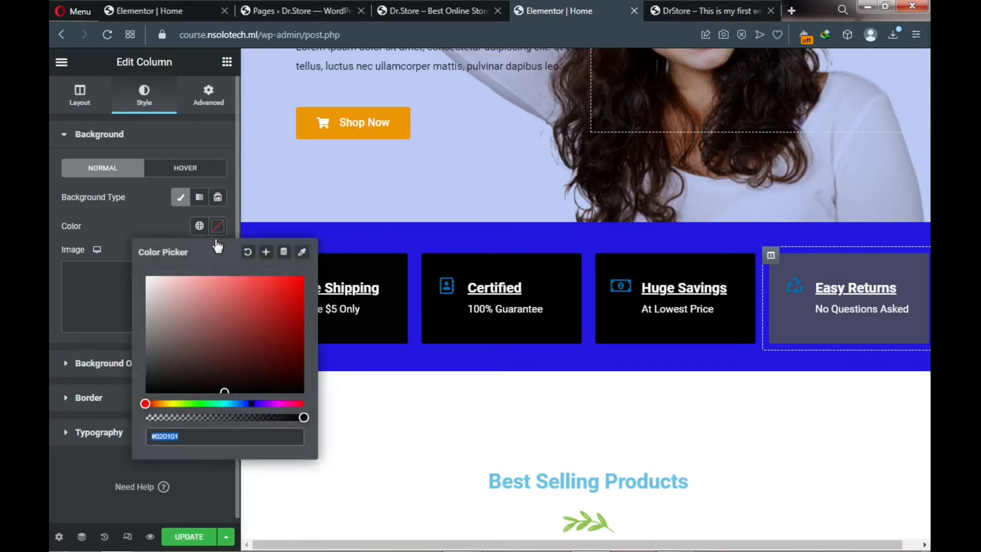
{"action": "left_click", "coordinate": [240, 392]}
{"action": "left_click", "coordinate": [63, 477]}
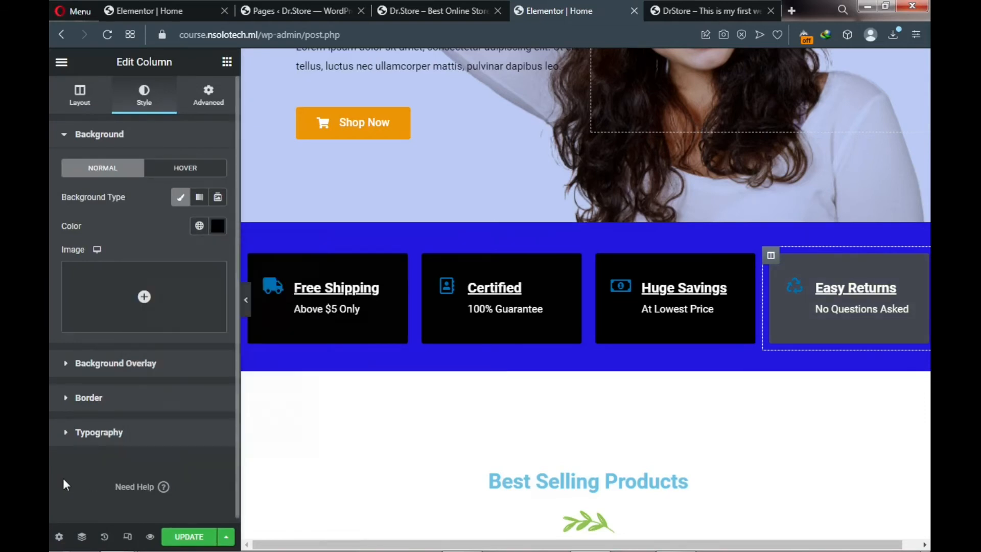
{"action": "left_click", "coordinate": [66, 365]}
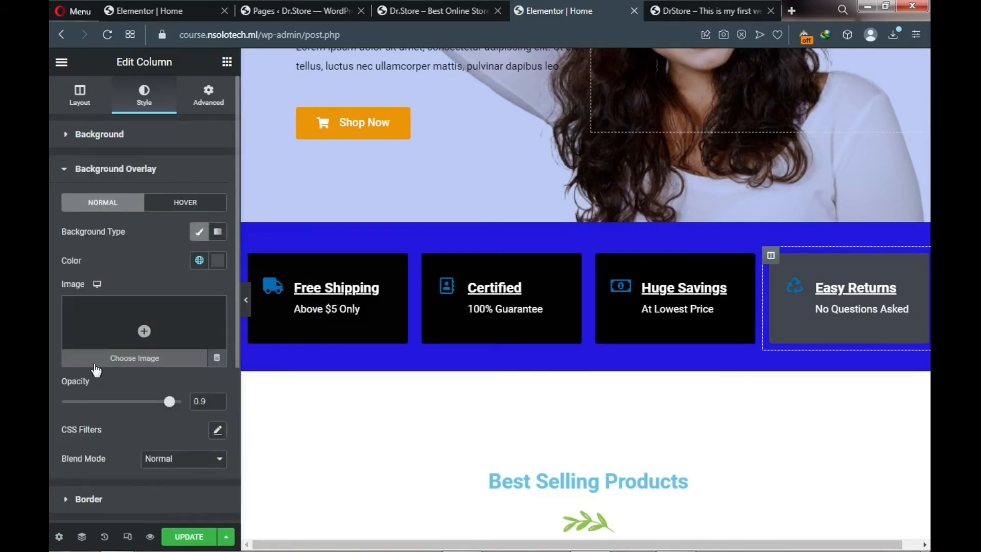
{"action": "left_click", "coordinate": [216, 262]}
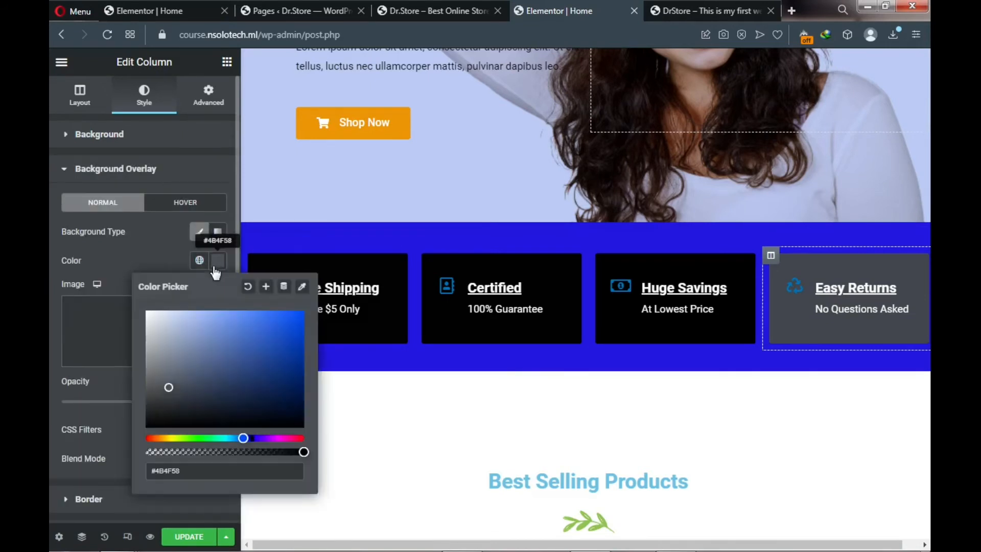
{"action": "left_click", "coordinate": [245, 293]}
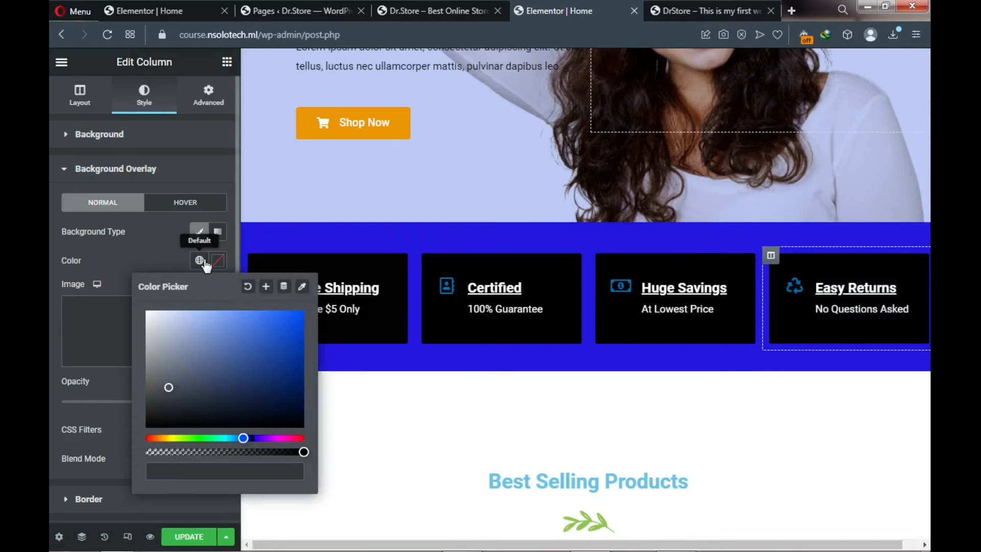
{"action": "left_click", "coordinate": [146, 244]}
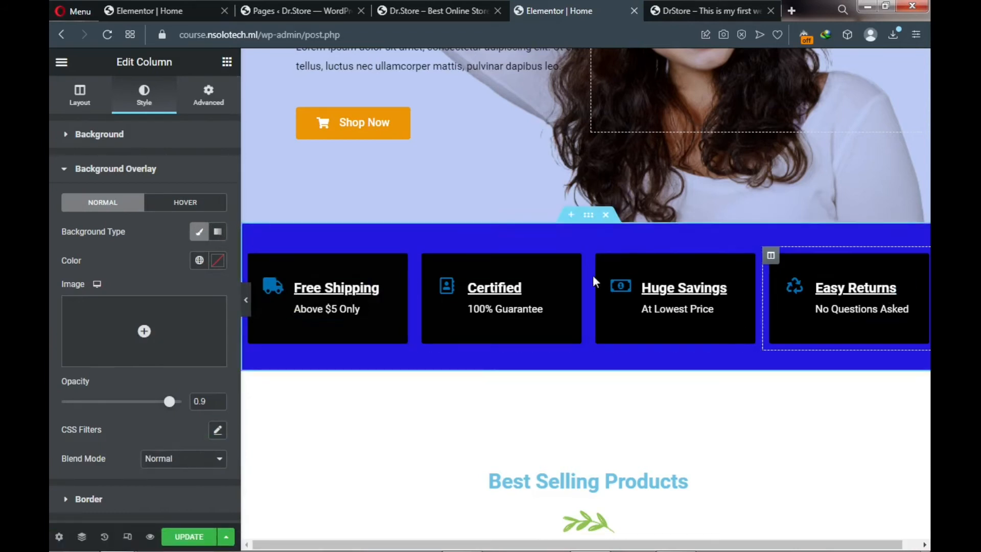
- Compare the black feature boxes with the live homepage, then select the Best Selling Products heading
{"action": "scroll", "coordinate": [593, 275], "scroll_direction": "down", "scroll_amount": 1}
{"action": "scroll", "coordinate": [591, 280], "scroll_direction": "down", "scroll_amount": 2}
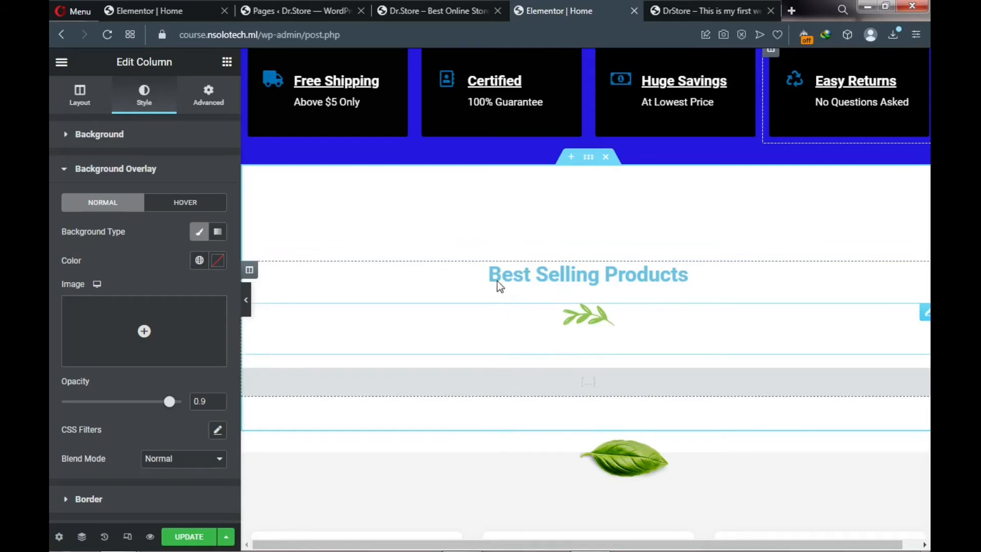
{"action": "left_click", "coordinate": [688, 8]}
{"action": "scroll", "coordinate": [490, 299], "scroll_direction": "down", "scroll_amount": 5}
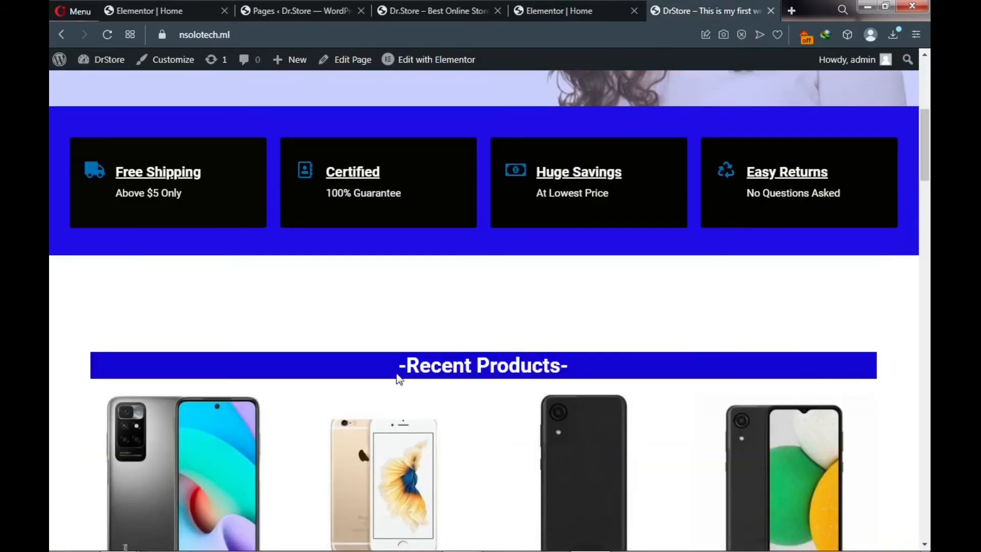
{"action": "left_click", "coordinate": [561, 13]}
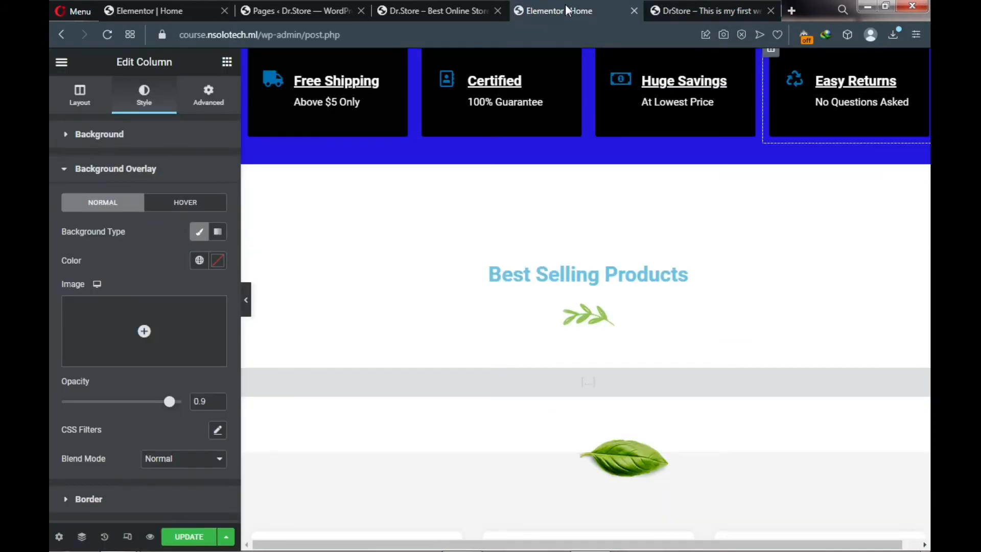
{"action": "left_click", "coordinate": [543, 274]}
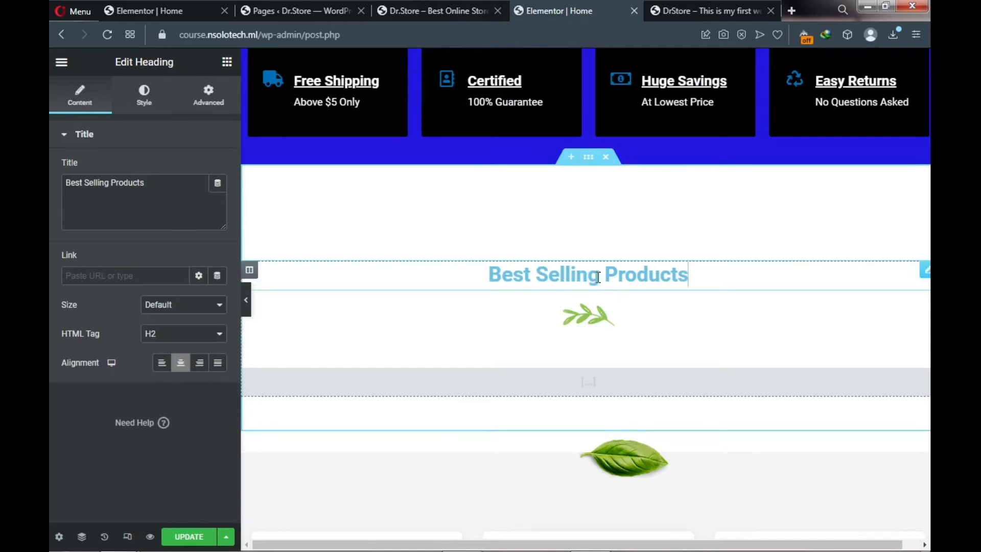
- Replace 'Best Selling' with 'Recent' so the heading title reads Recent Products
{"action": "left_click_drag", "start_coordinate": [108, 181], "coordinate": [68, 185]}
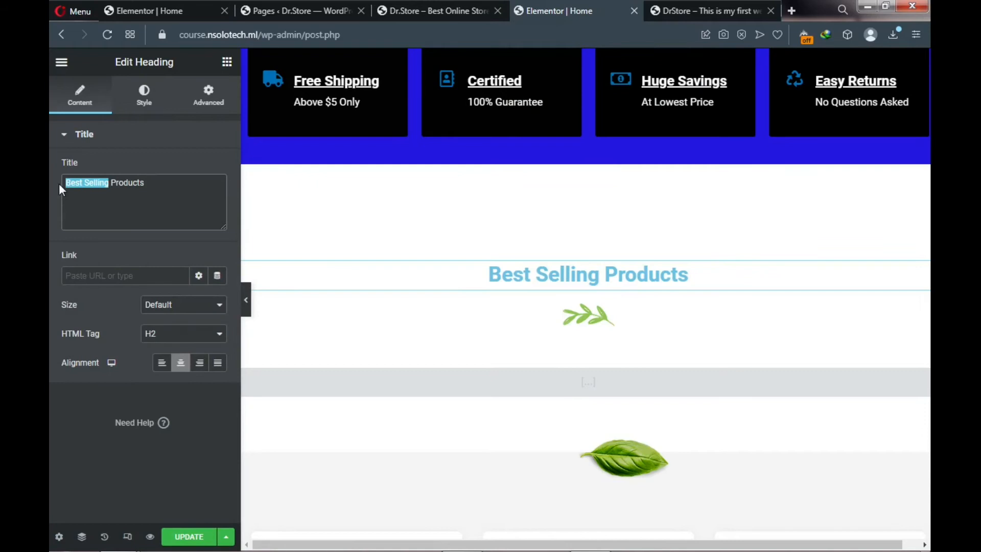
{"action": "type", "text": "Re"}
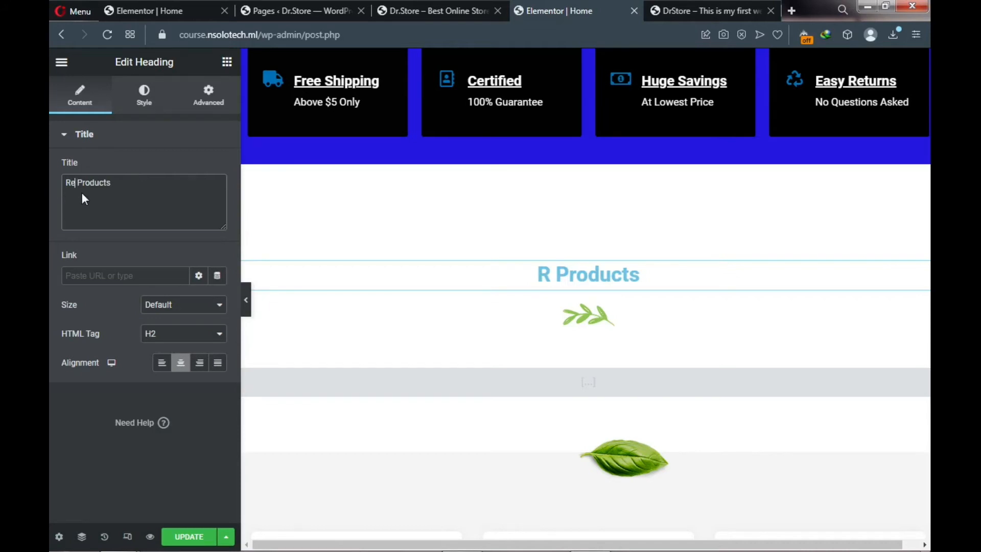
{"action": "type", "text": "cent"}
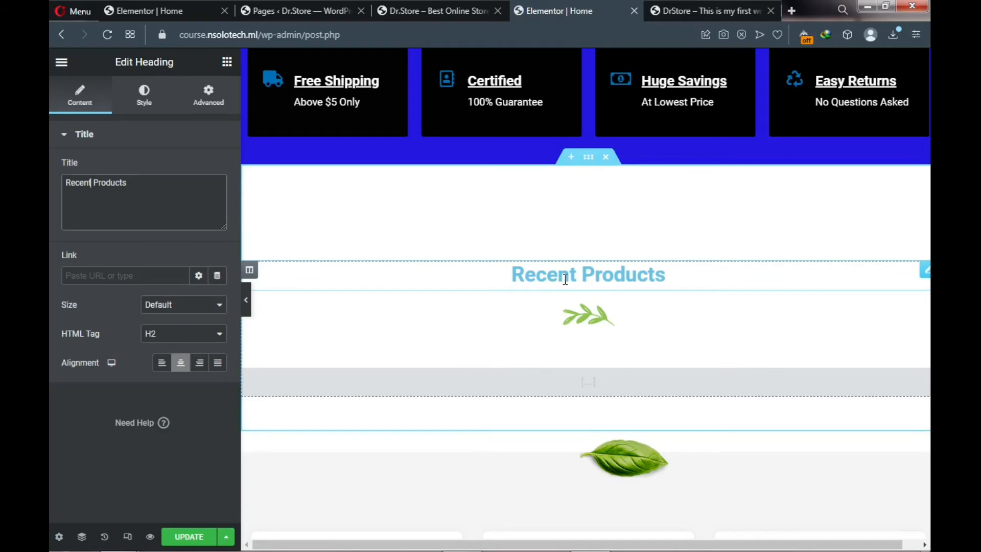
- Set the Recent Products heading text colour to white #FFFFFF, comparing with the live store
{"action": "left_click", "coordinate": [146, 105]}
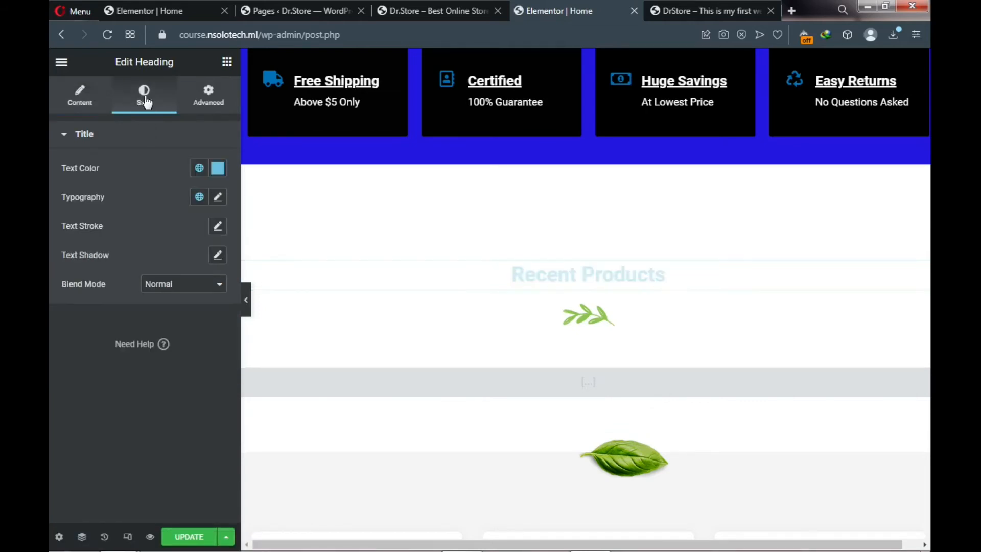
{"action": "left_click", "coordinate": [220, 174]}
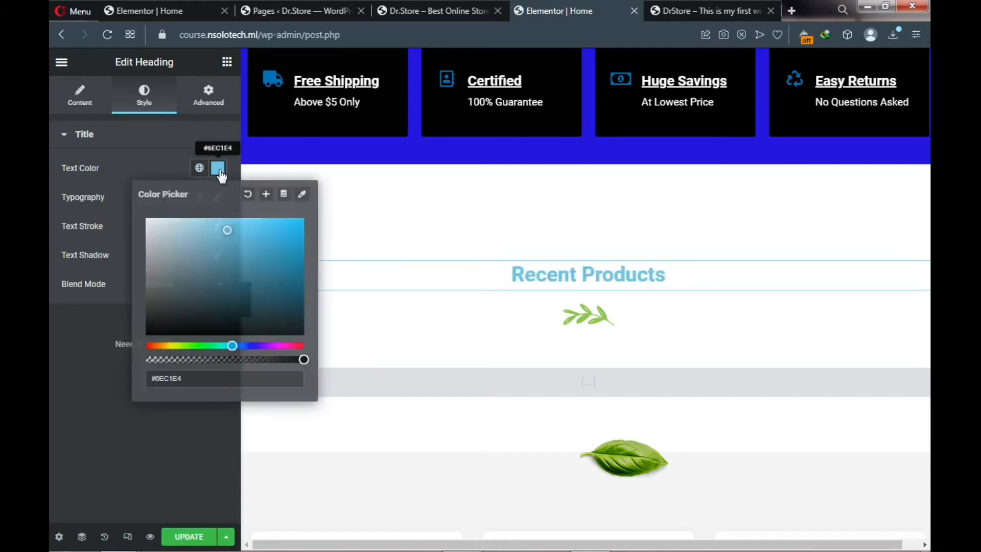
{"action": "left_click", "coordinate": [250, 346]}
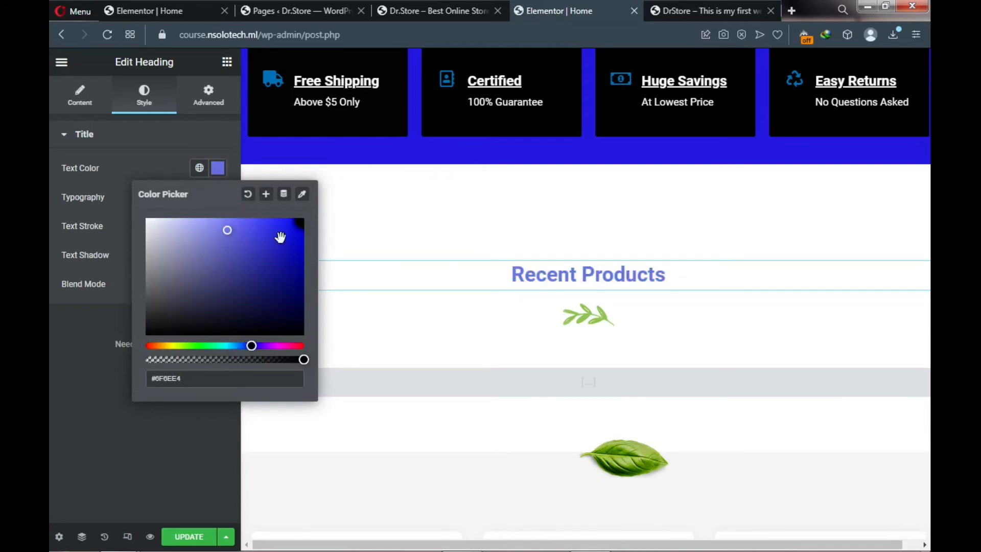
{"action": "left_click", "coordinate": [294, 227]}
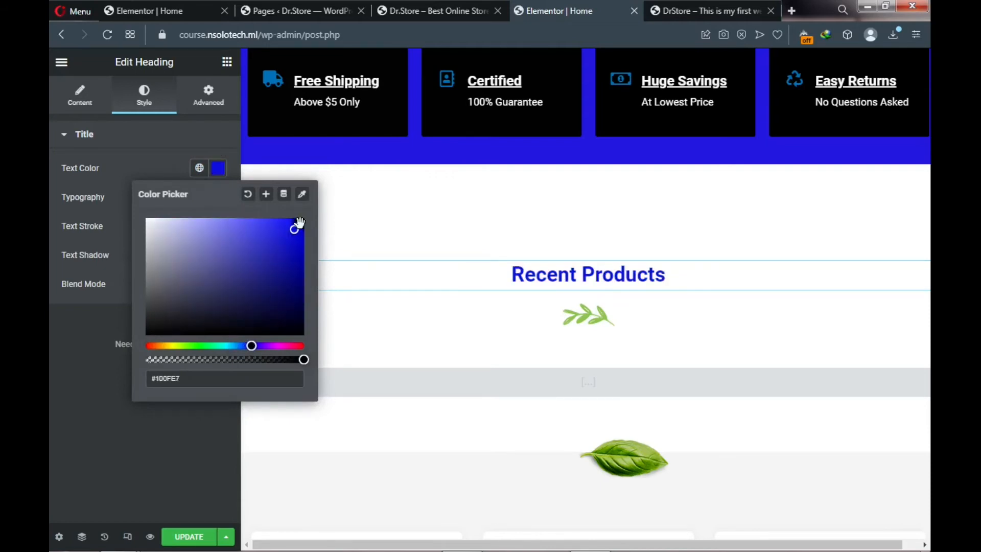
{"action": "left_click", "coordinate": [708, 10]}
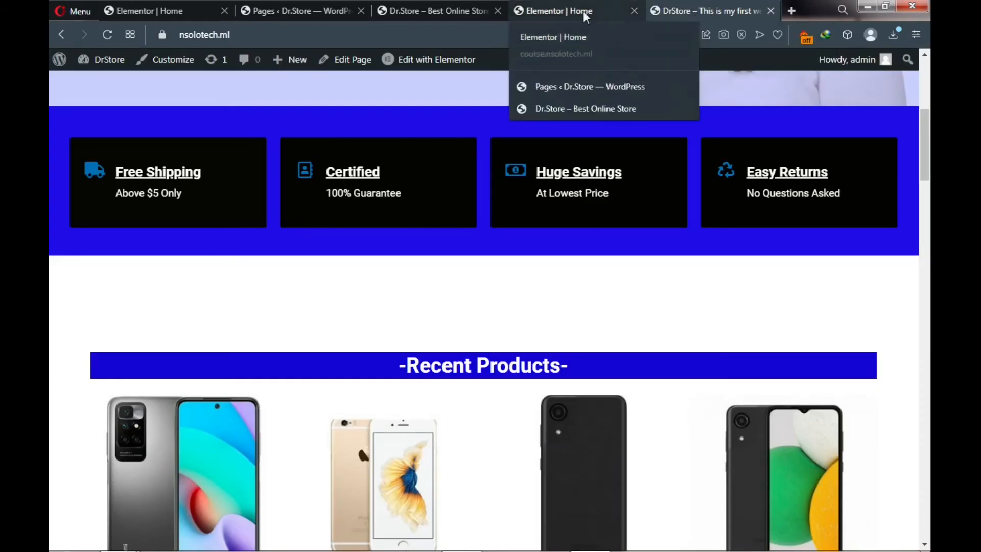
{"action": "left_click", "coordinate": [568, 15]}
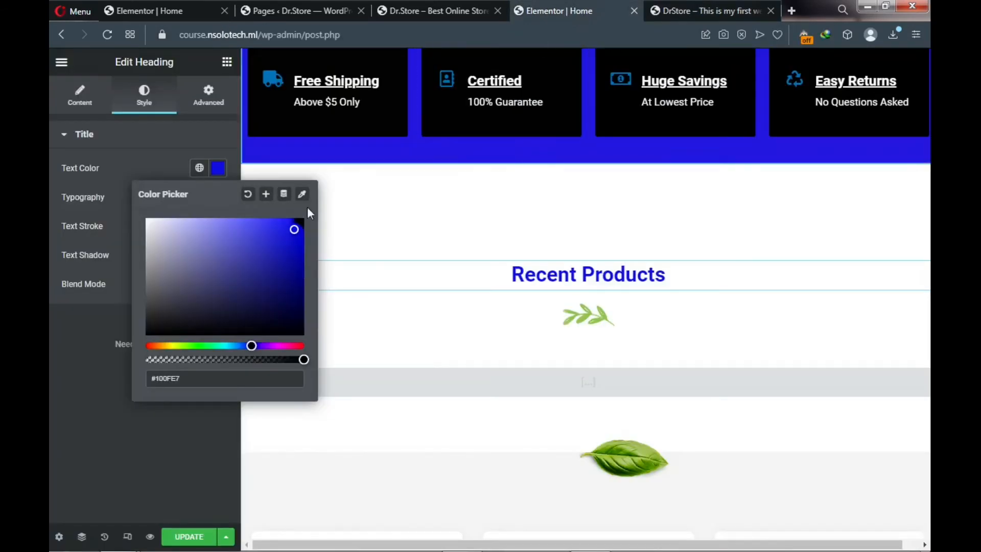
{"action": "mouse_move", "coordinate": [294, 229]}
{"action": "left_mouse_down"}
{"action": "mouse_move", "coordinate": [133, 222]}
{"action": "mouse_move", "coordinate": [139, 213]}
{"action": "left_mouse_up"}
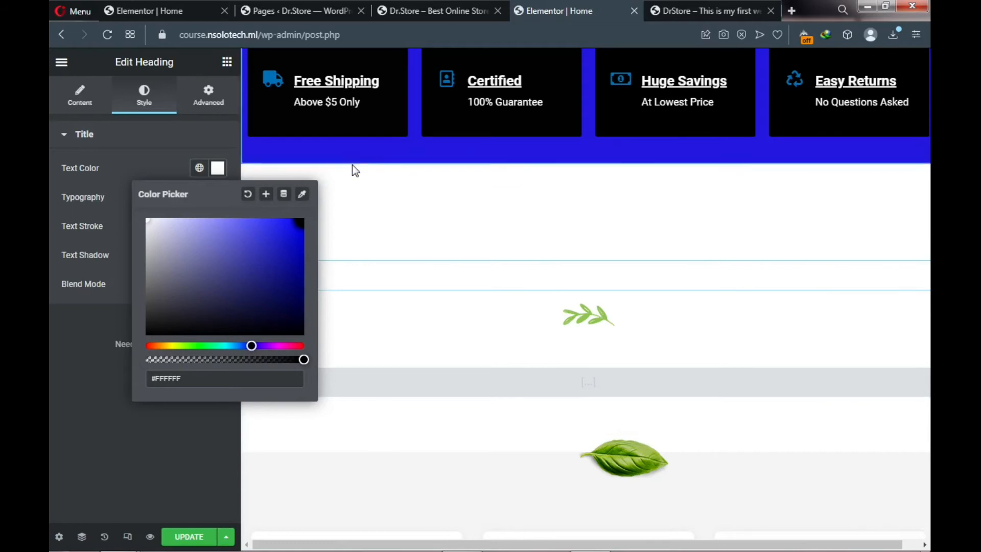
{"action": "left_click", "coordinate": [219, 101]}
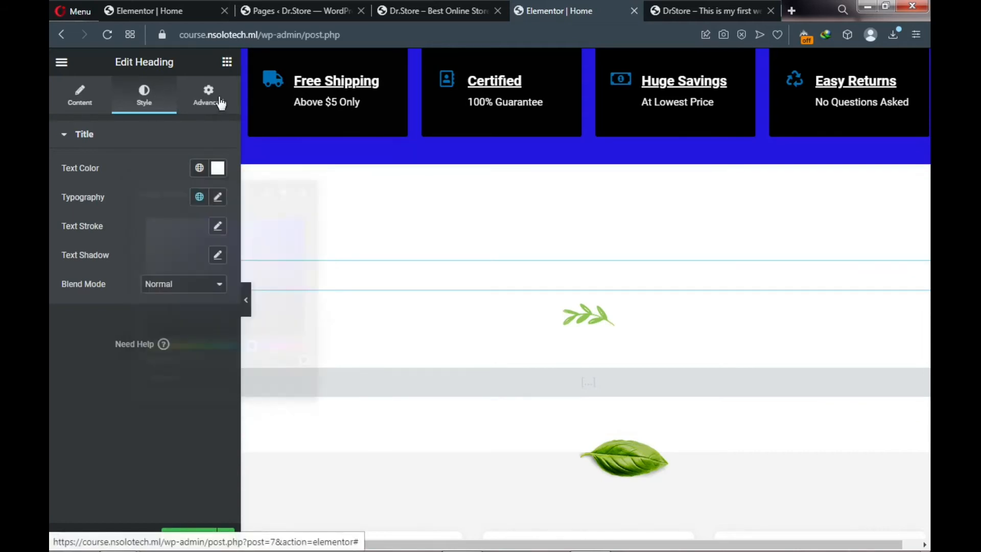
- Give the heading a classic solid background in blue #2509DC from its Advanced settings
{"action": "left_click", "coordinate": [219, 102]}
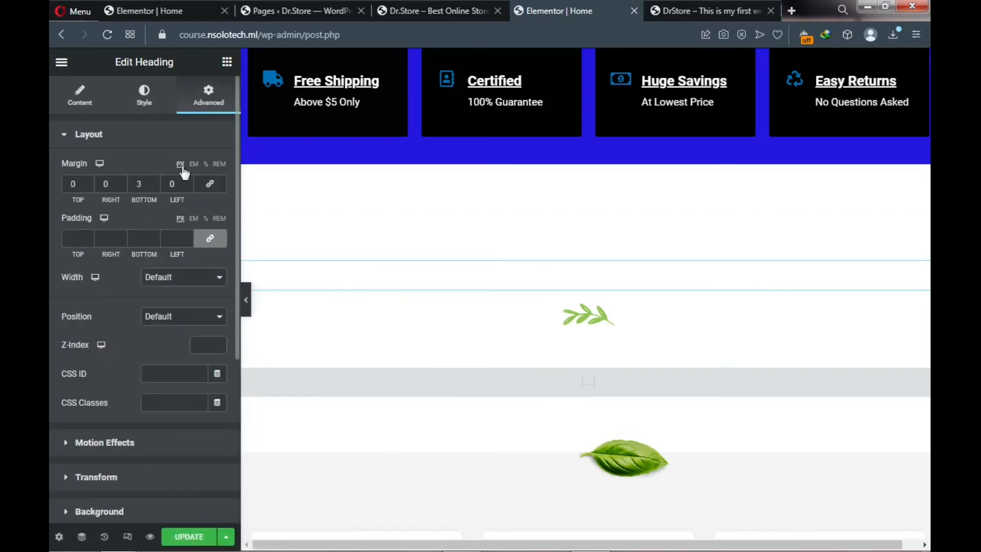
{"action": "scroll", "coordinate": [168, 245], "scroll_direction": "down", "scroll_amount": 3}
{"action": "scroll", "coordinate": [168, 247], "scroll_direction": "down", "scroll_amount": 1}
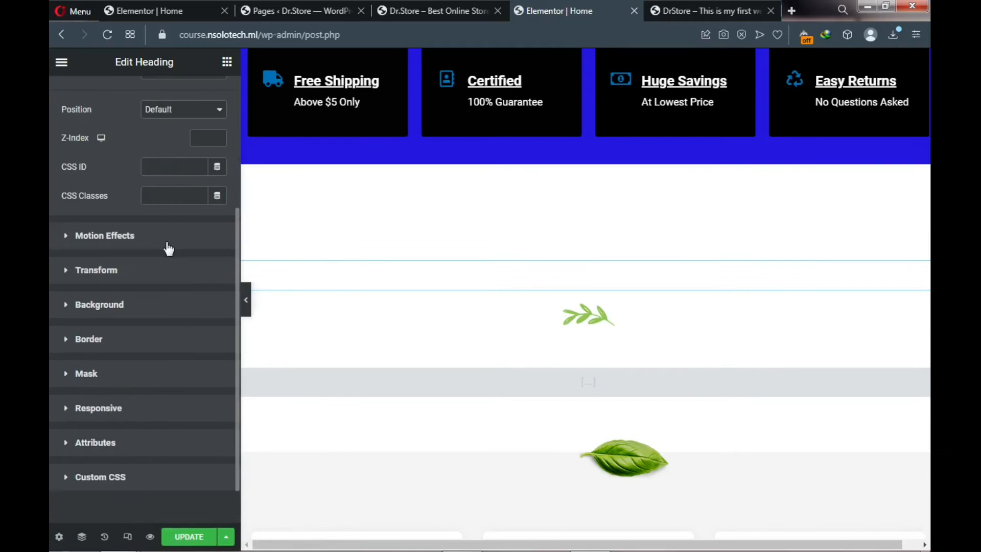
{"action": "left_click", "coordinate": [74, 305]}
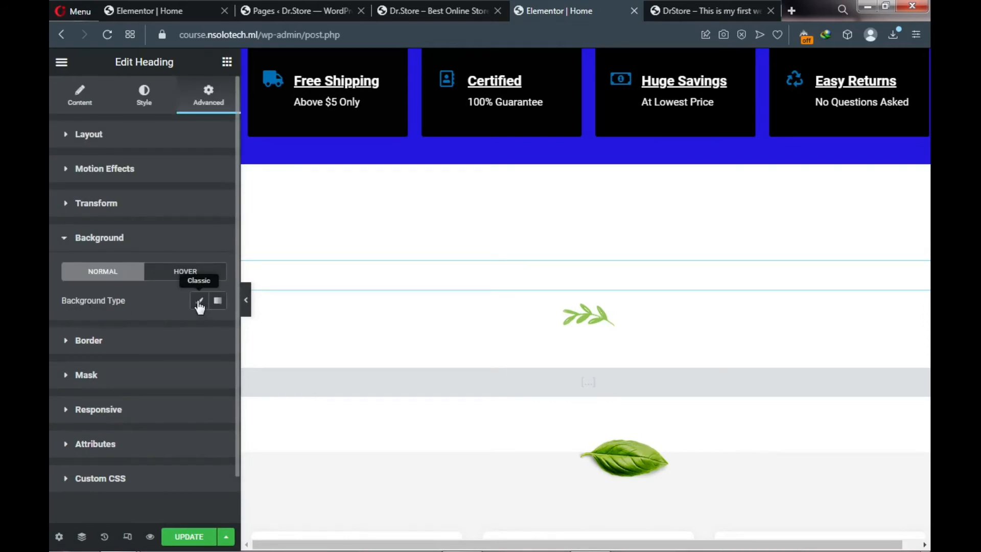
{"action": "left_click", "coordinate": [200, 304]}
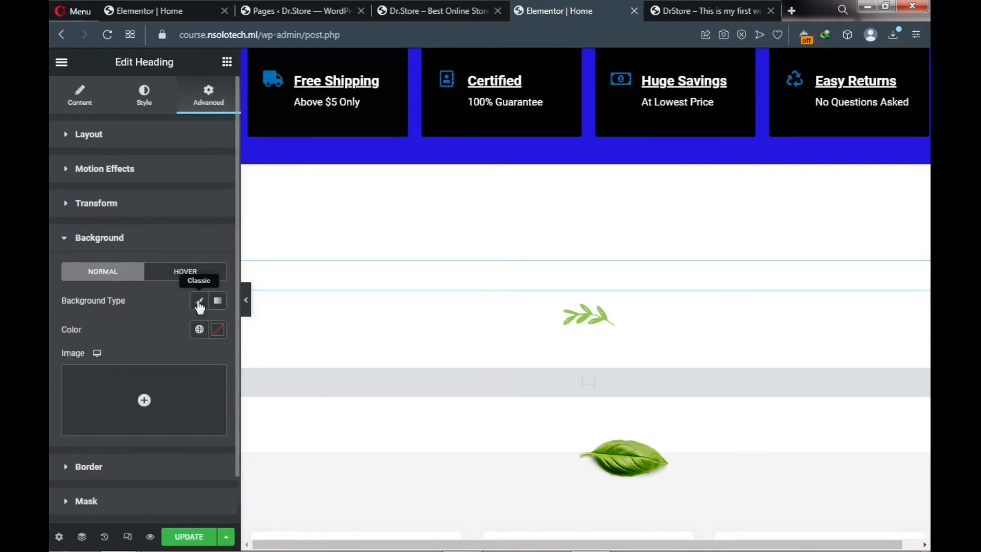
{"action": "left_click", "coordinate": [218, 331]}
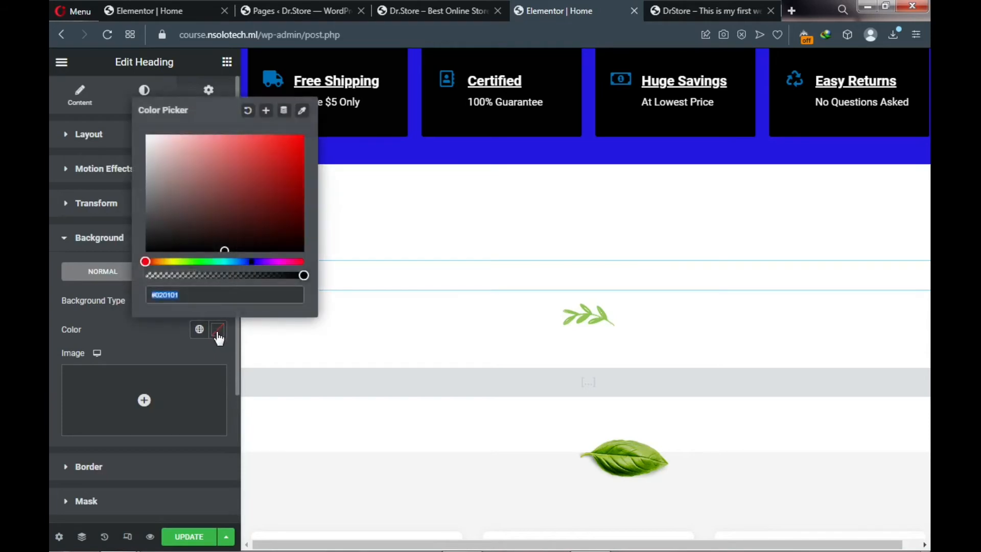
{"action": "left_click", "coordinate": [254, 262]}
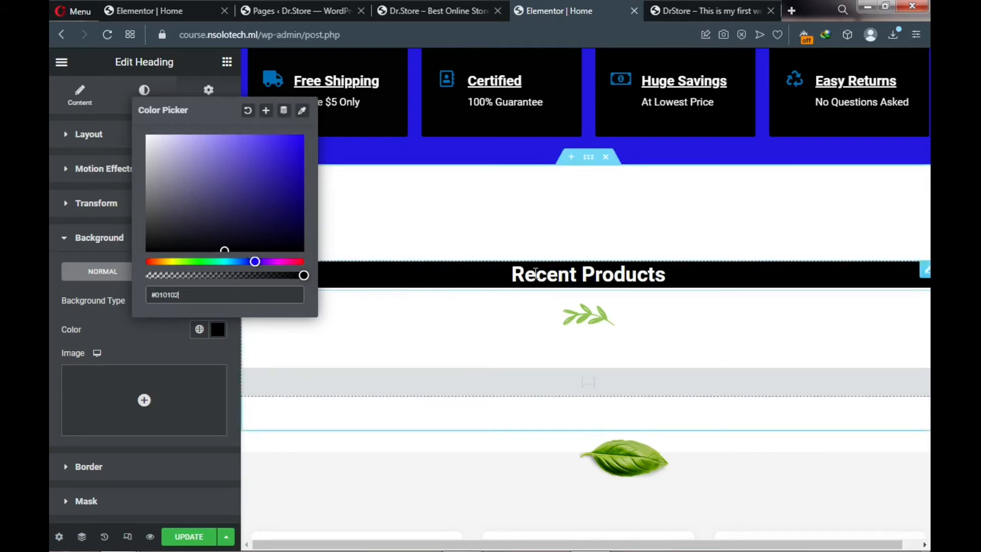
{"action": "left_click", "coordinate": [297, 144]}
{"action": "mouse_move", "coordinate": [296, 144]}
{"action": "left_mouse_down"}
{"action": "mouse_move", "coordinate": [289, 138]}
{"action": "mouse_move", "coordinate": [297, 150]}
{"action": "left_mouse_up"}
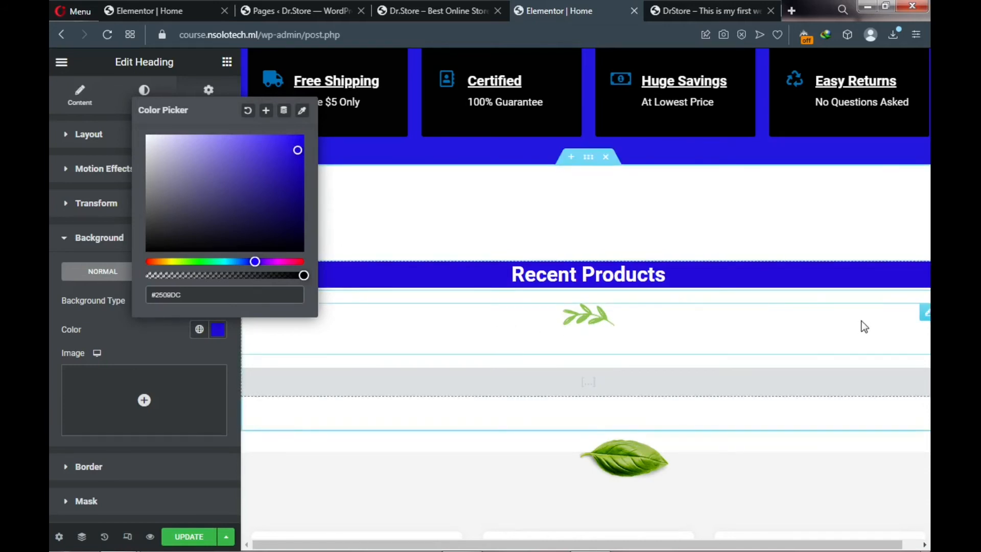
- Delete the leaf image under Recent Products and empty the old featured groceries products shortcode
{"action": "right_click", "coordinate": [926, 316]}
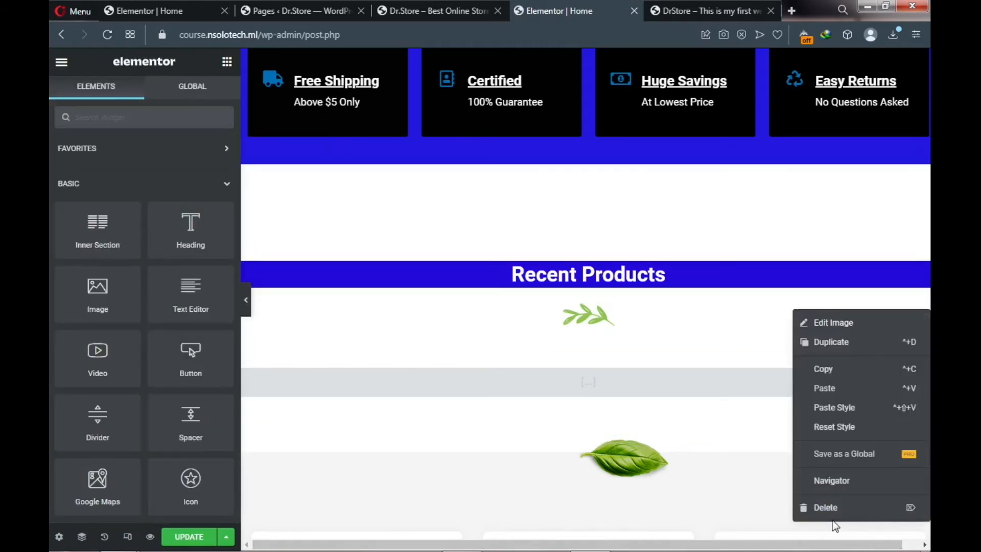
{"action": "left_click", "coordinate": [826, 506]}
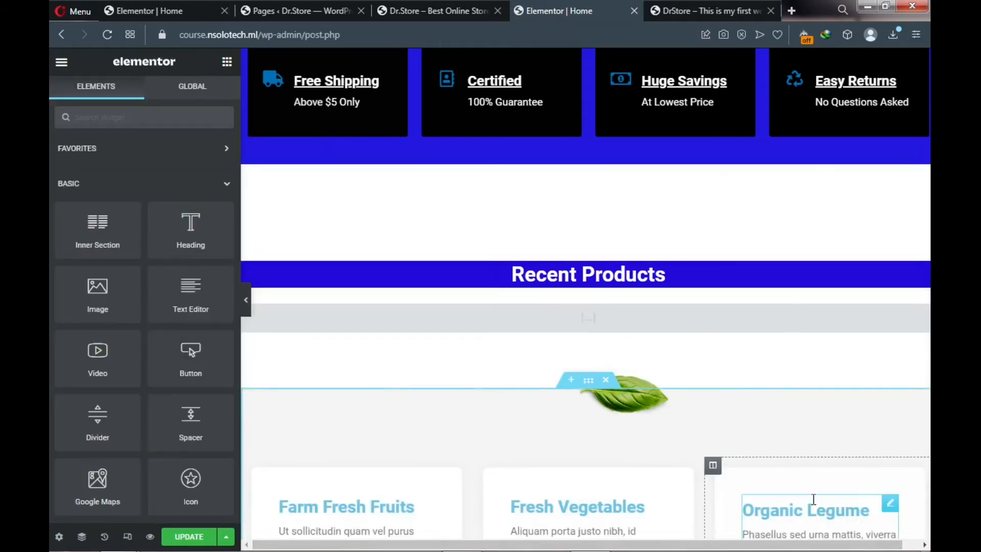
{"action": "left_click", "coordinate": [582, 326]}
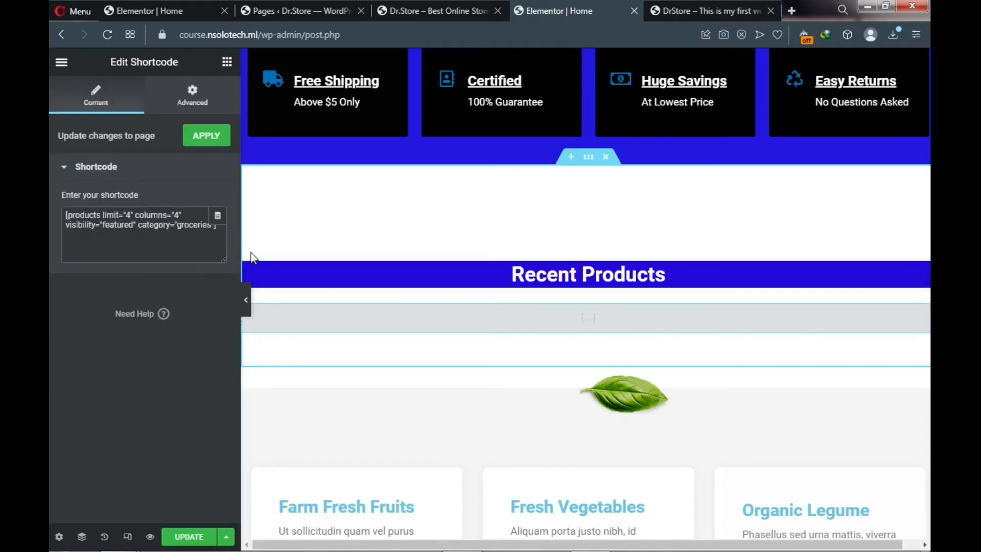
{"action": "left_click", "coordinate": [168, 220]}
{"action": "key", "text": "ctrl+a"}
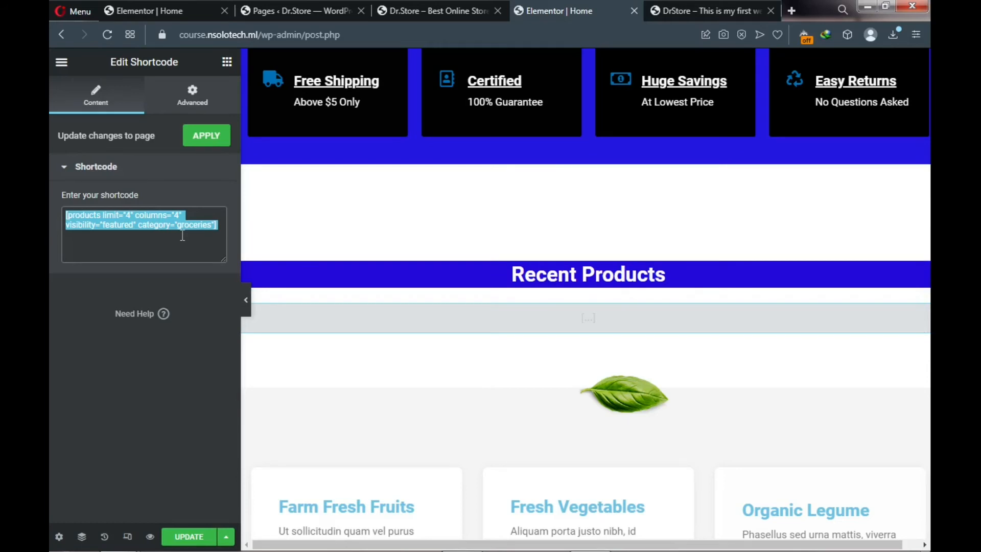
{"action": "key", "text": "ctrl+x"}
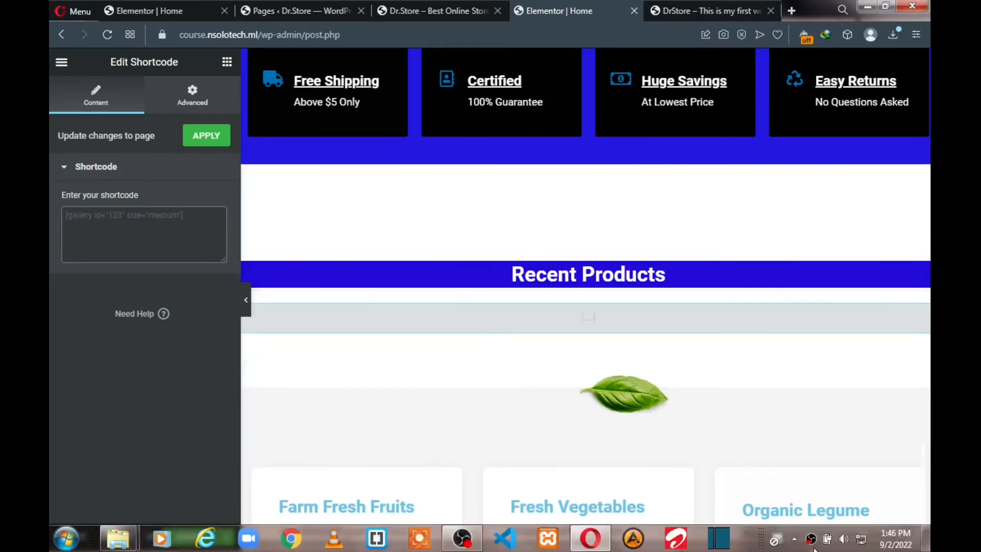
- Open the Shortcode text file and copy the [recent_products per_page="4" columns="4" orderby="date" order="ASC"] line
{"action": "left_click", "coordinate": [926, 542]}
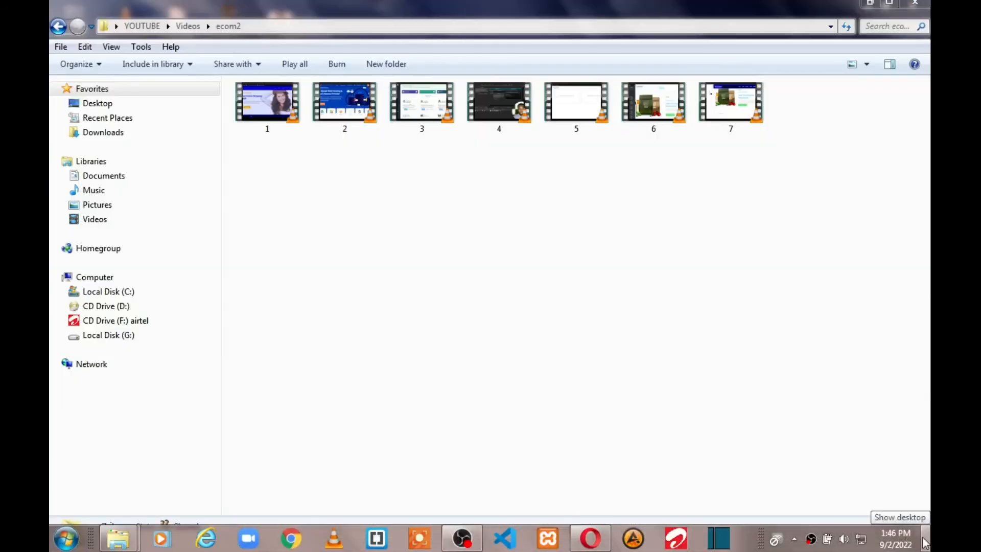
{"action": "left_click", "coordinate": [926, 542]}
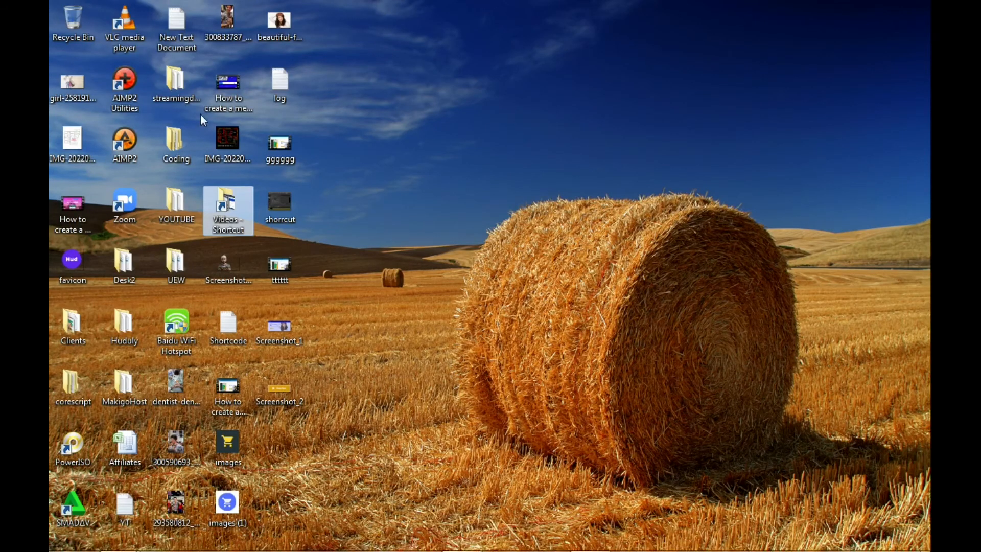
{"action": "double_click", "coordinate": [234, 341]}
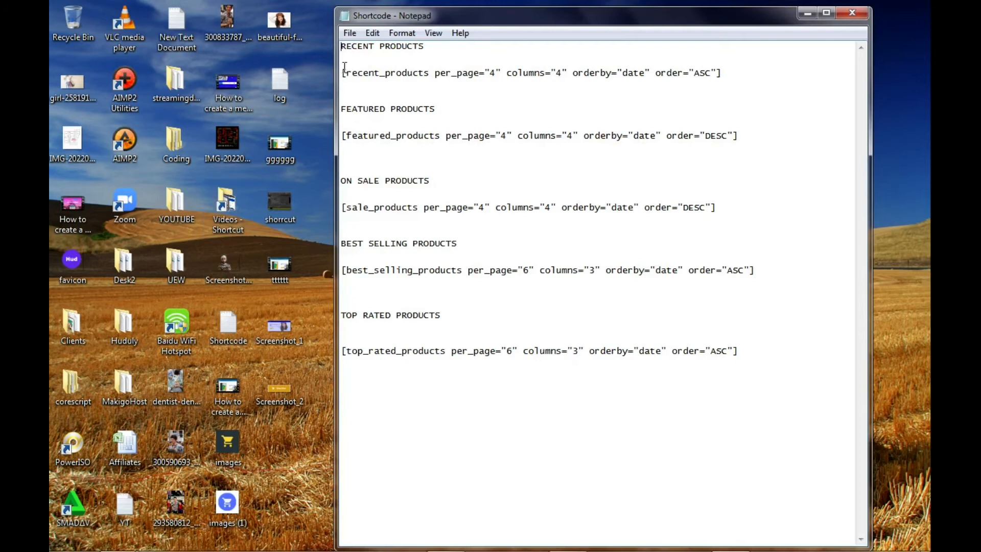
{"action": "left_click_drag", "start_coordinate": [343, 72], "coordinate": [588, 72]}
{"action": "left_click_drag", "start_coordinate": [683, 57], "coordinate": [746, 75]}
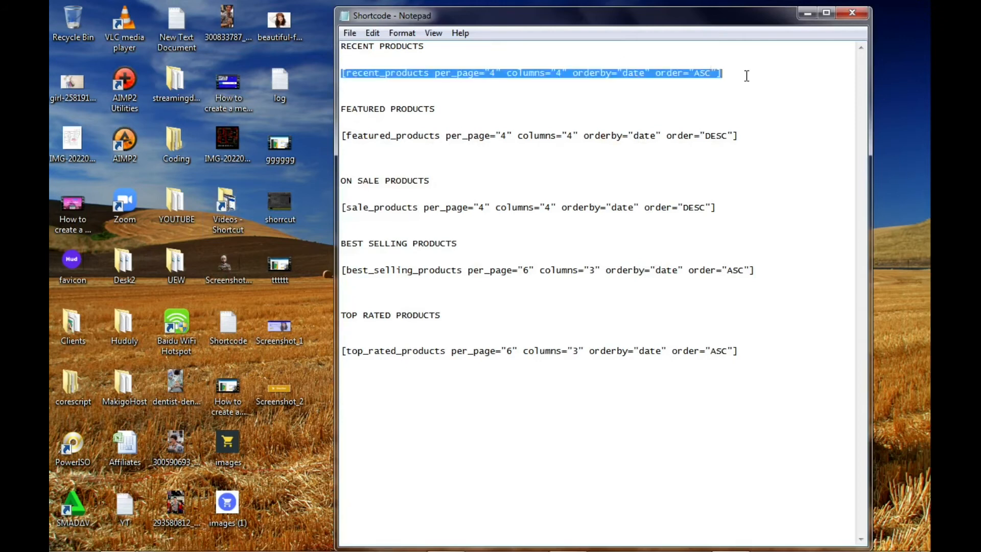
{"action": "right_click", "coordinate": [607, 73]}
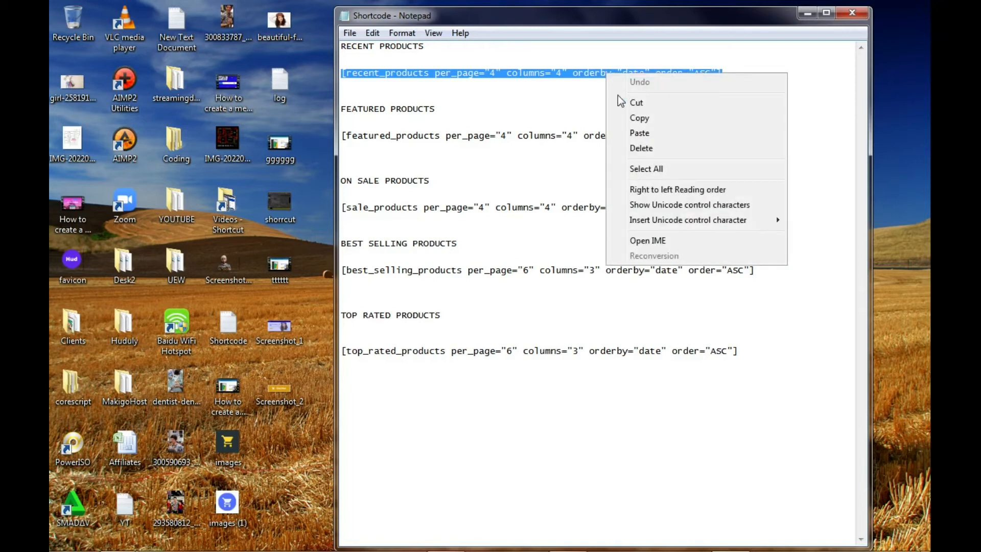
{"action": "left_click", "coordinate": [641, 118]}
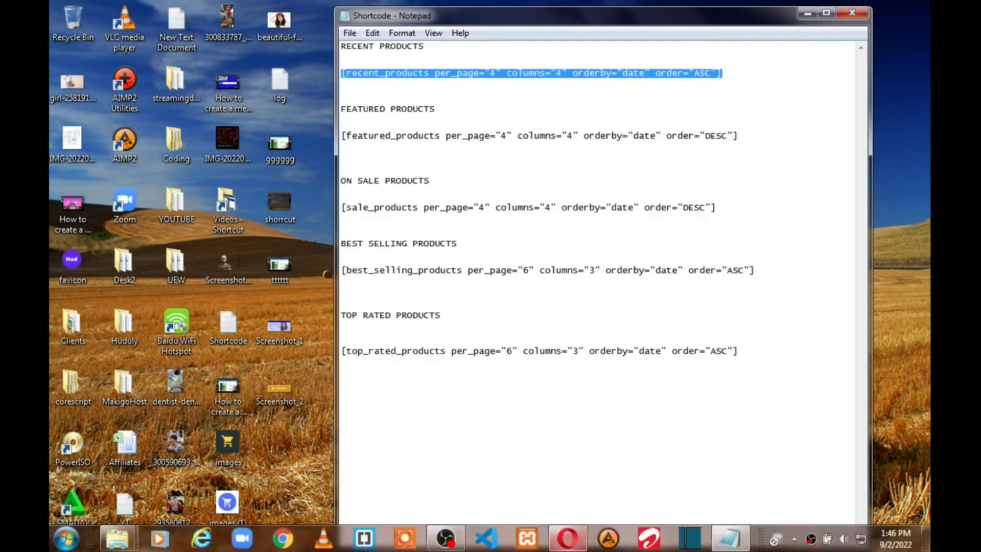
- Paste the recent_products shortcode into the empty widget and remove the leading blank line
{"action": "left_click", "coordinate": [583, 546]}
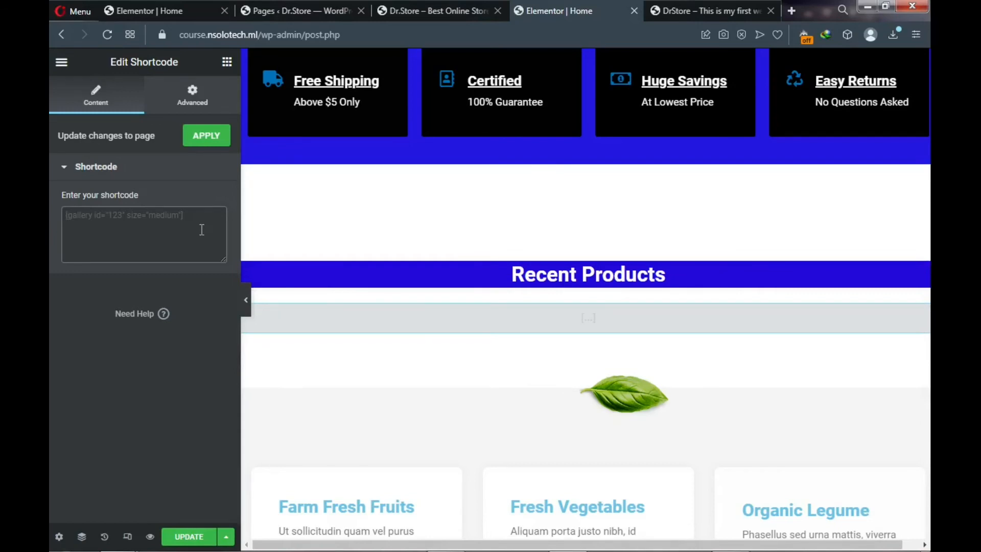
{"action": "key", "text": "ctrl+v"}
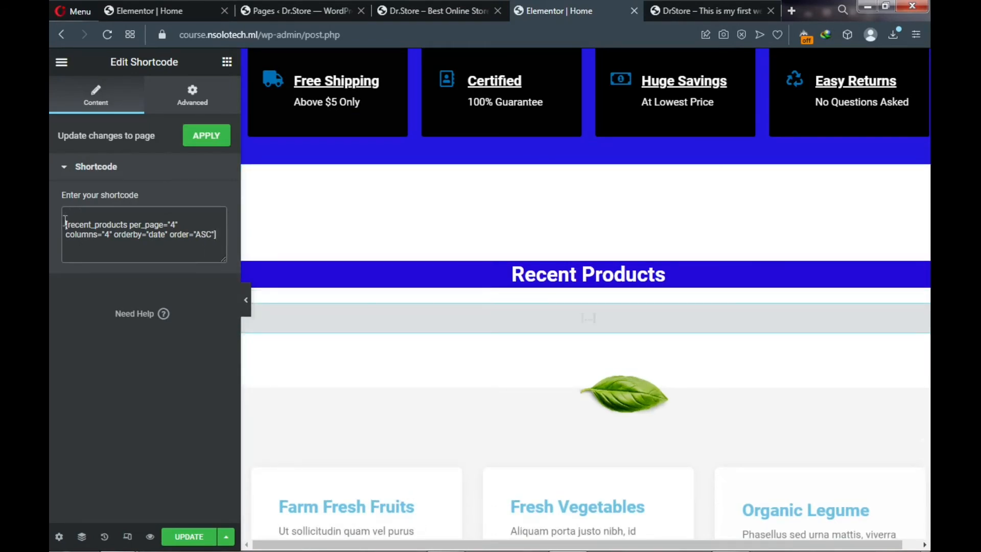
{"action": "key", "text": "BackSpace"}
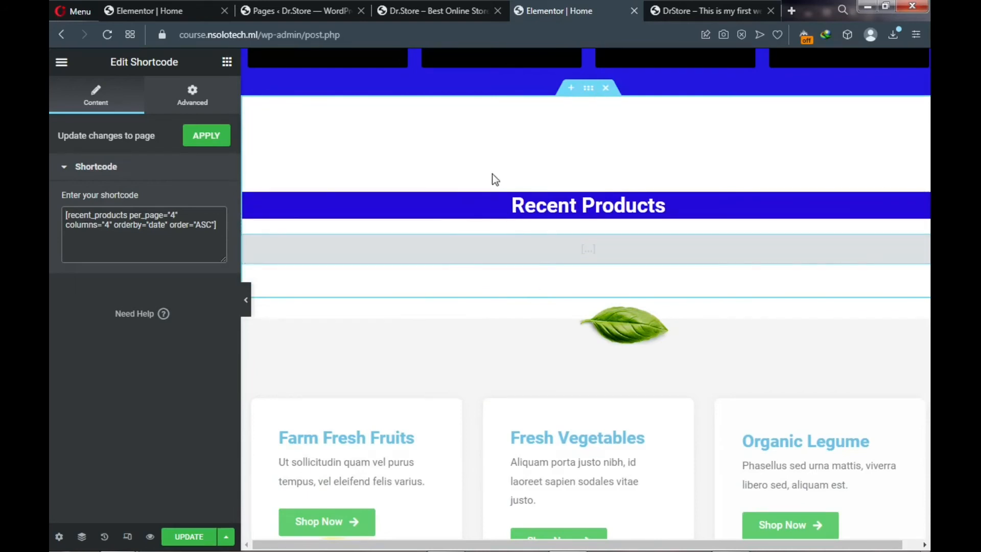
{"action": "left_click", "coordinate": [676, 9]}
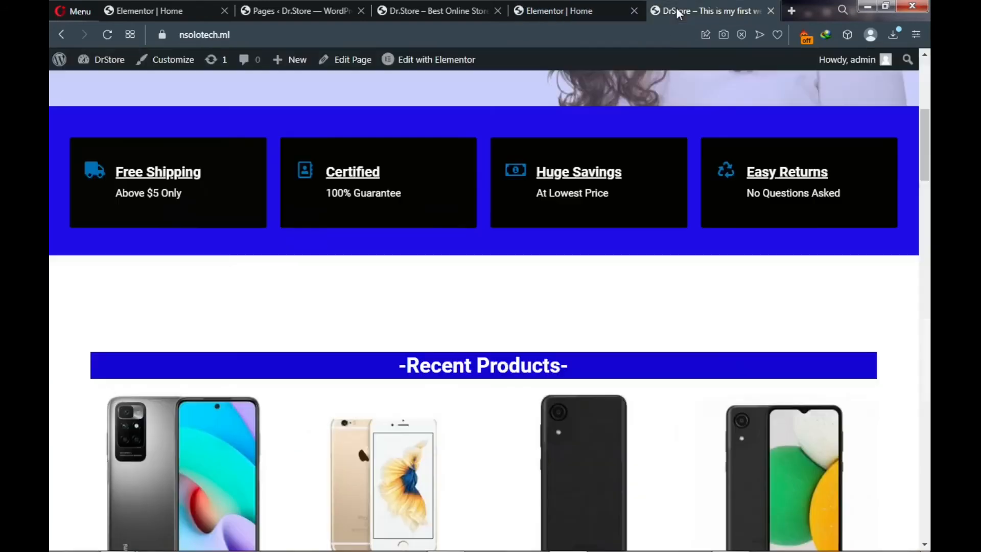
{"action": "scroll", "coordinate": [478, 276], "scroll_direction": "down", "scroll_amount": 8}
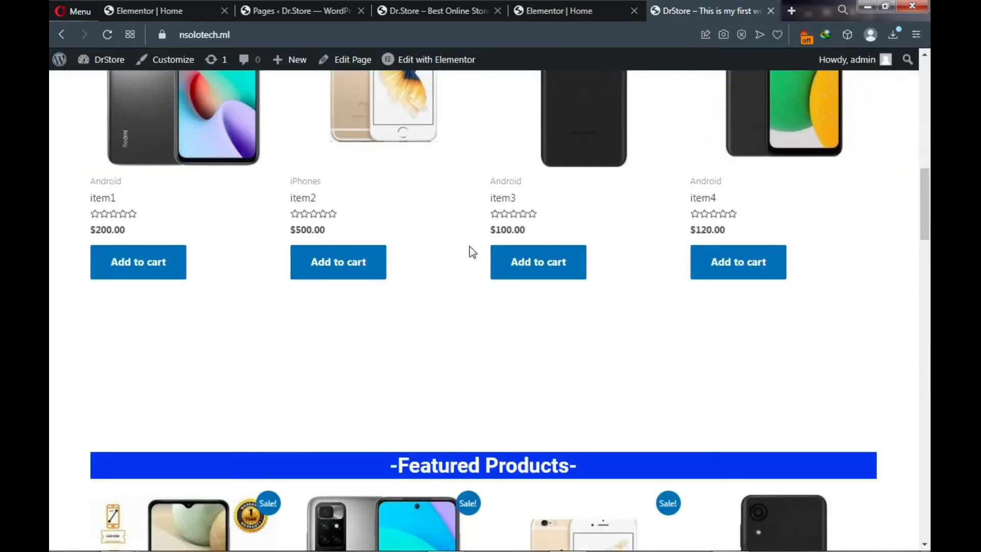
{"action": "scroll", "coordinate": [467, 210], "scroll_direction": "down", "scroll_amount": 3}
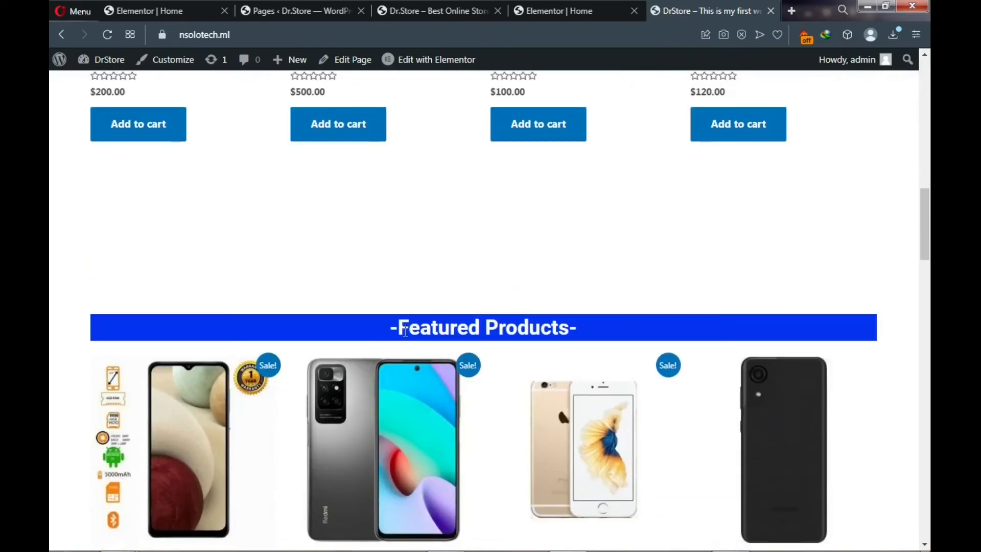
{"action": "left_click", "coordinate": [550, 6]}
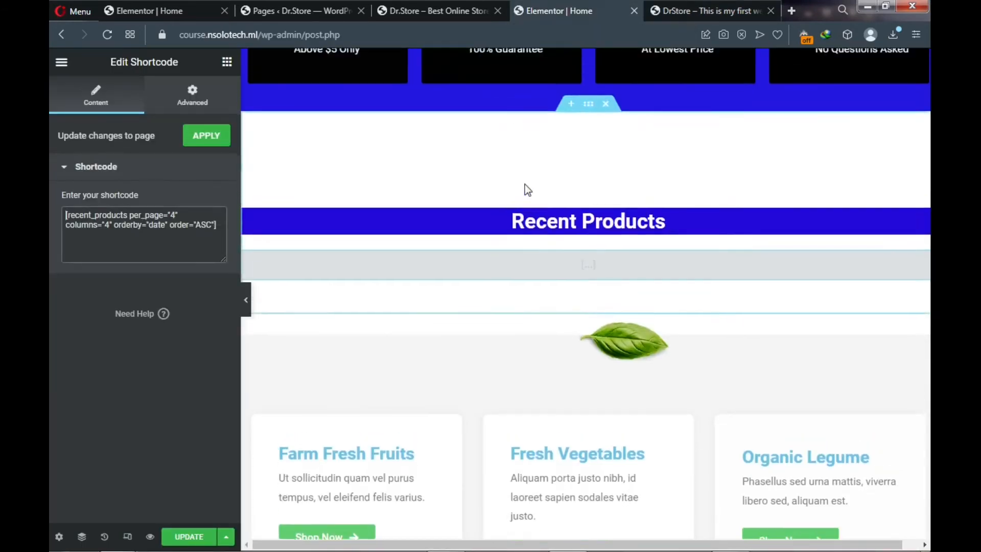
- Duplicate the Recent Products section through its section handle's context menu
{"action": "scroll", "coordinate": [528, 190], "scroll_direction": "up", "scroll_amount": 1}
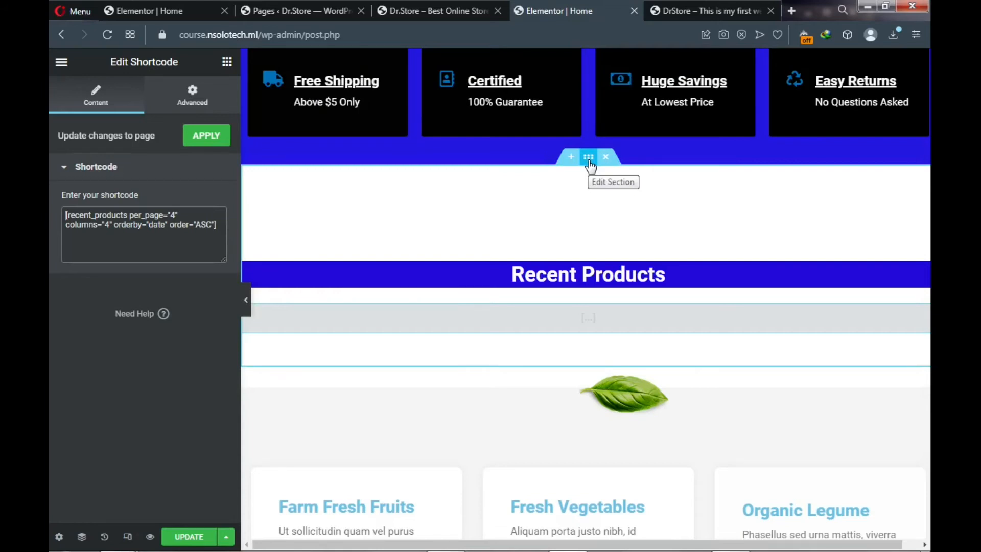
{"action": "right_click", "coordinate": [589, 161]}
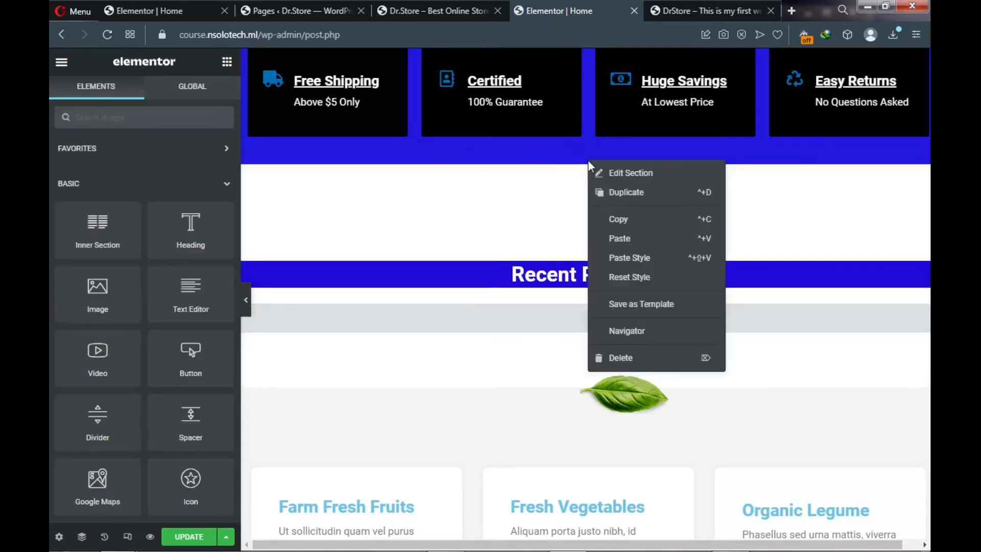
{"action": "left_click", "coordinate": [613, 196]}
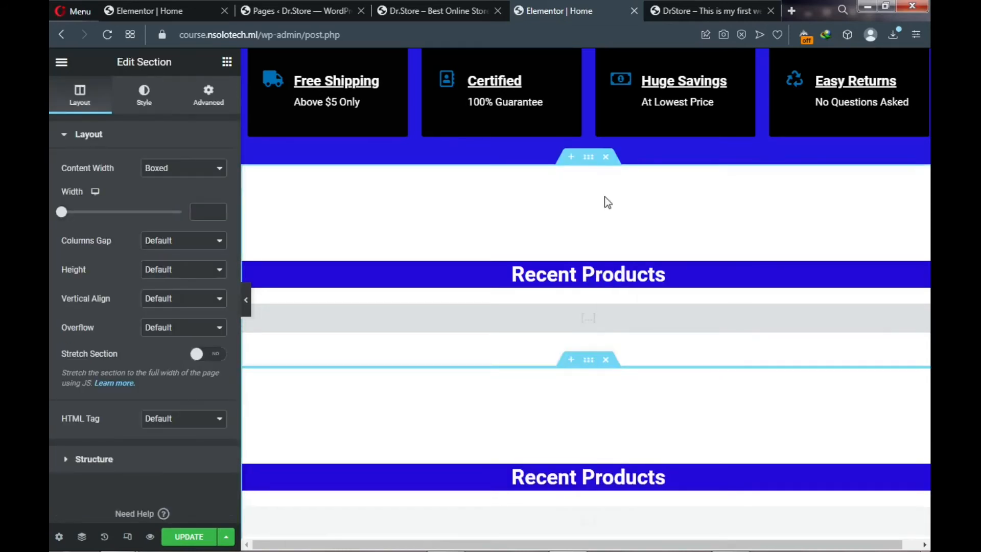
{"action": "scroll", "coordinate": [551, 335], "scroll_direction": "down", "scroll_amount": 2}
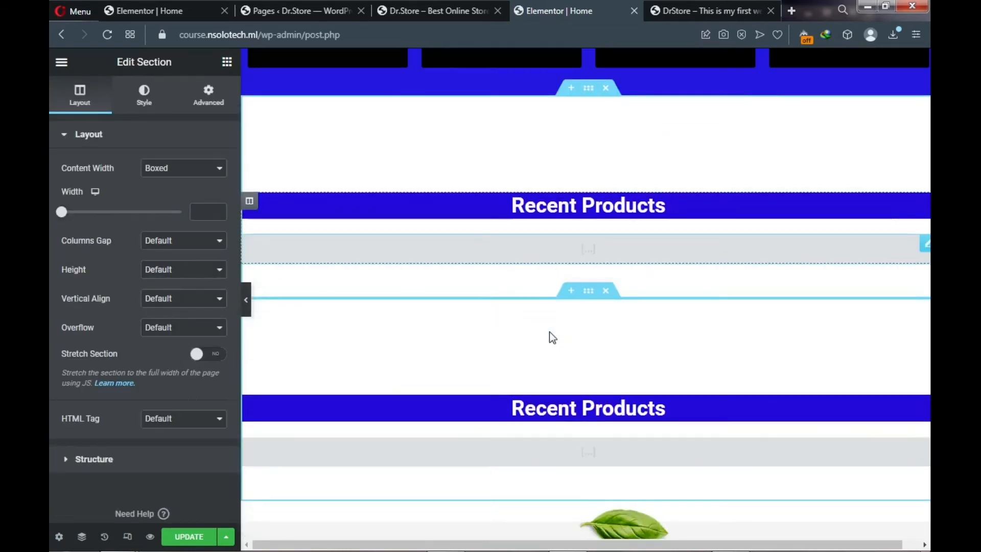
- Change the copied section's heading from 'Recent Products' to 'Reatured Products'
{"action": "left_click", "coordinate": [578, 411]}
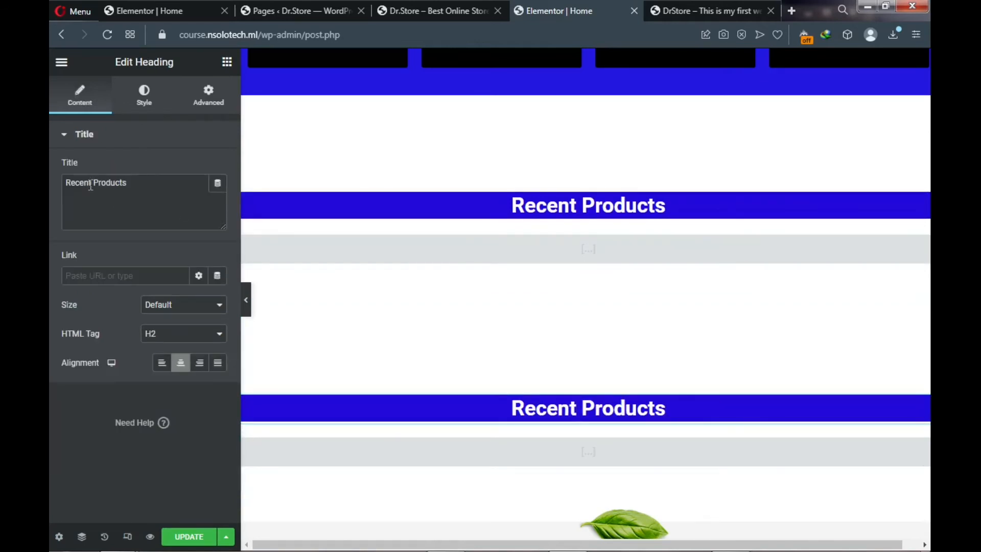
{"action": "left_click_drag", "start_coordinate": [93, 182], "coordinate": [49, 194]}
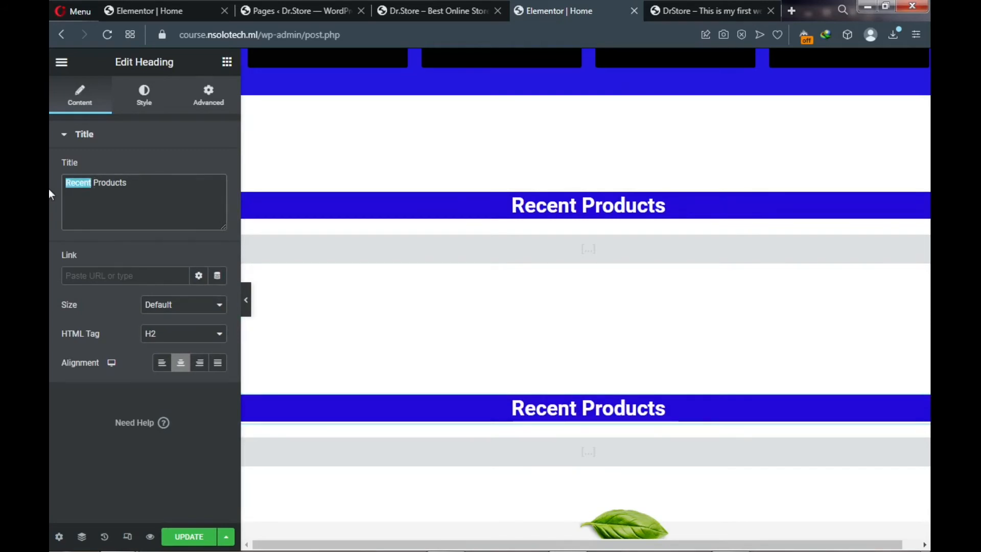
{"action": "type", "text": "Reatu"}
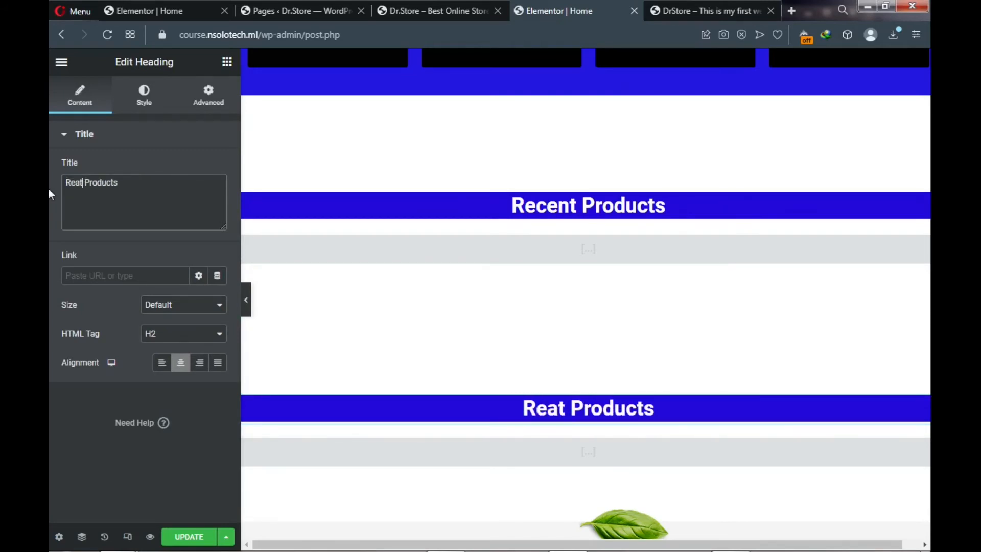
{"action": "type", "text": "red"}
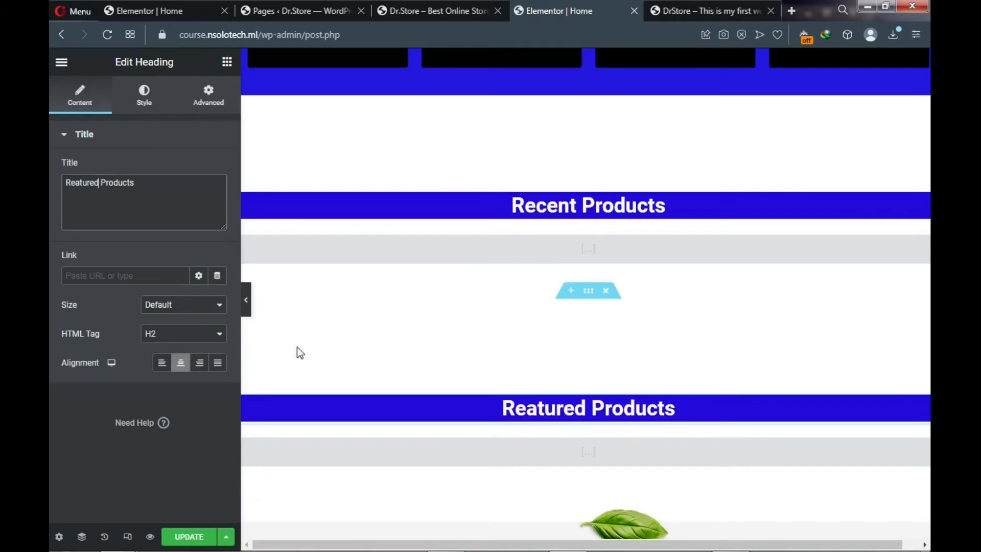
- Delete the old recent_products shortcode from the copied section's shortcode widget
{"action": "scroll", "coordinate": [531, 391], "scroll_direction": "down", "scroll_amount": 3}
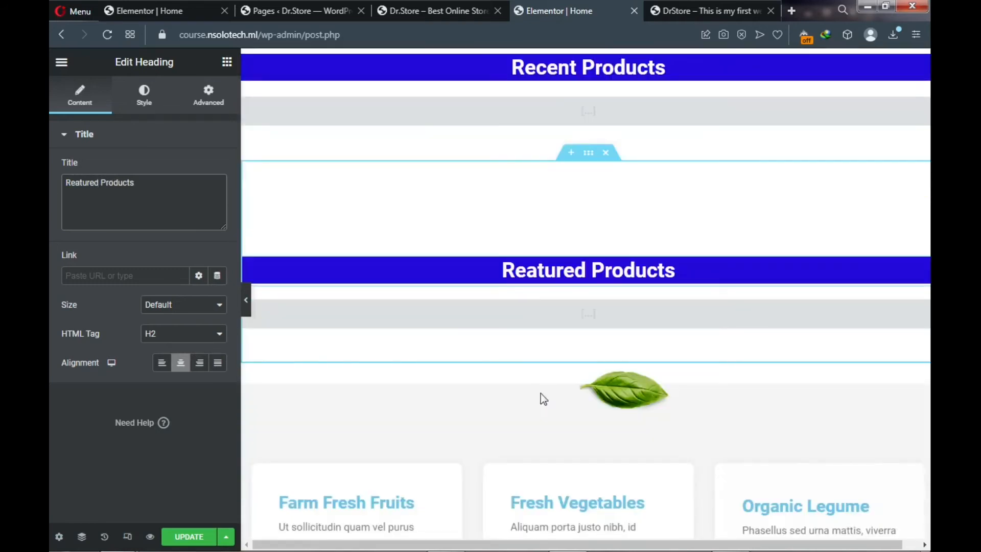
{"action": "left_click", "coordinate": [575, 314]}
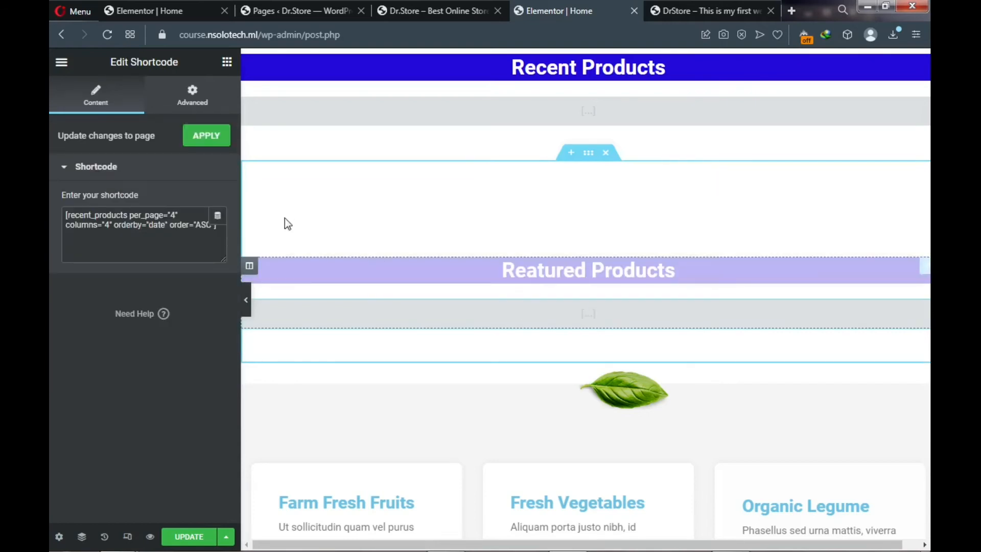
{"action": "left_click", "coordinate": [161, 228]}
{"action": "key", "text": "ctrl+a"}
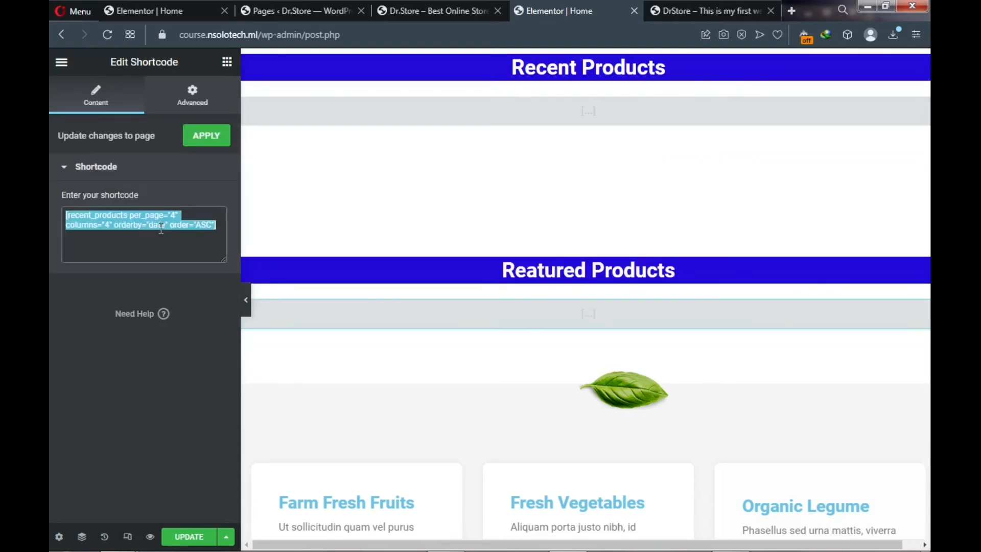
{"action": "key", "text": "BackSpace"}
{"action": "mouse_move", "coordinate": [777, 542]}
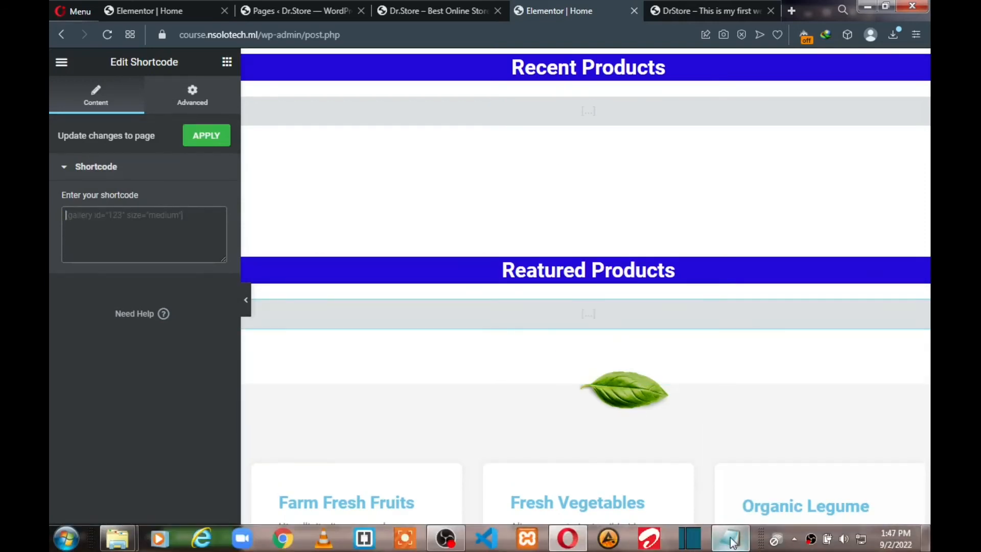
- Copy the featured_products line from the Shortcode Notepad file and go back to the editor
{"action": "mouse_move", "coordinate": [732, 543]}
{"action": "left_click", "coordinate": [710, 479]}
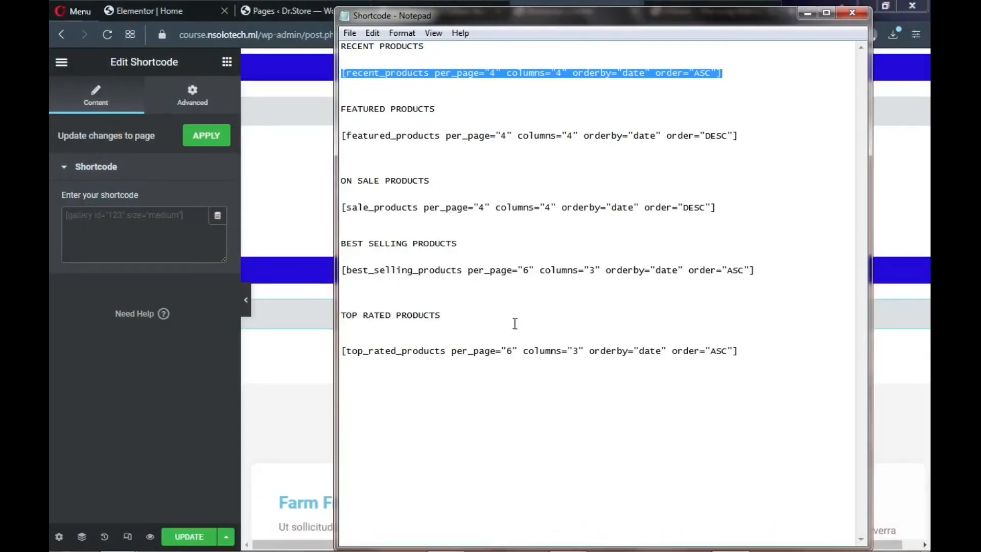
{"action": "left_click_drag", "start_coordinate": [342, 137], "coordinate": [557, 131]}
{"action": "left_click", "coordinate": [738, 137], "text": "shift"}
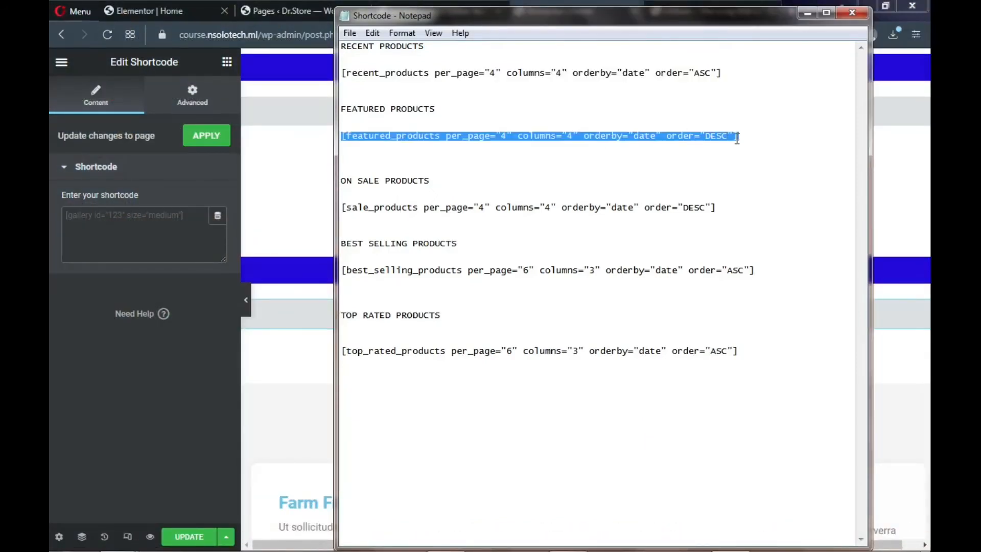
{"action": "right_click", "coordinate": [661, 138]}
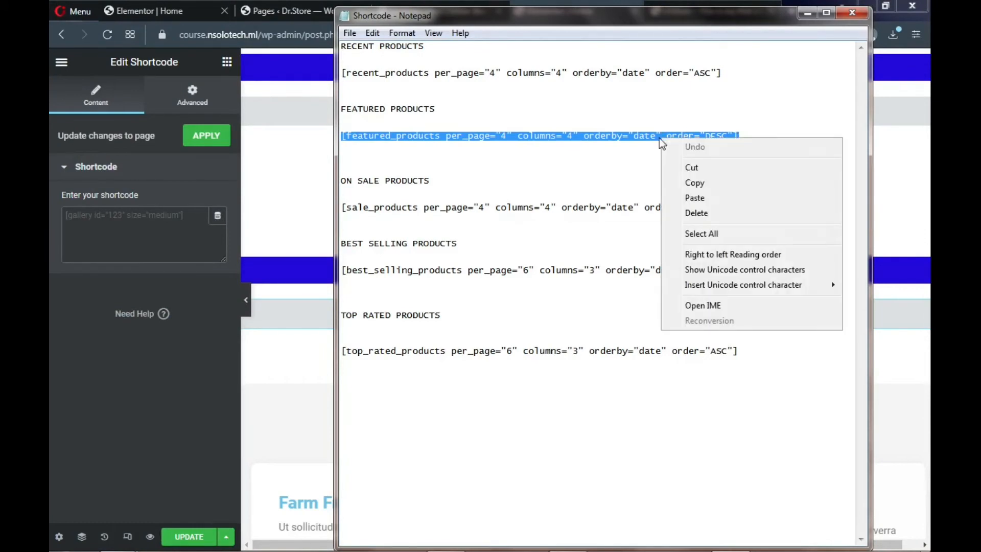
{"action": "left_click", "coordinate": [693, 181]}
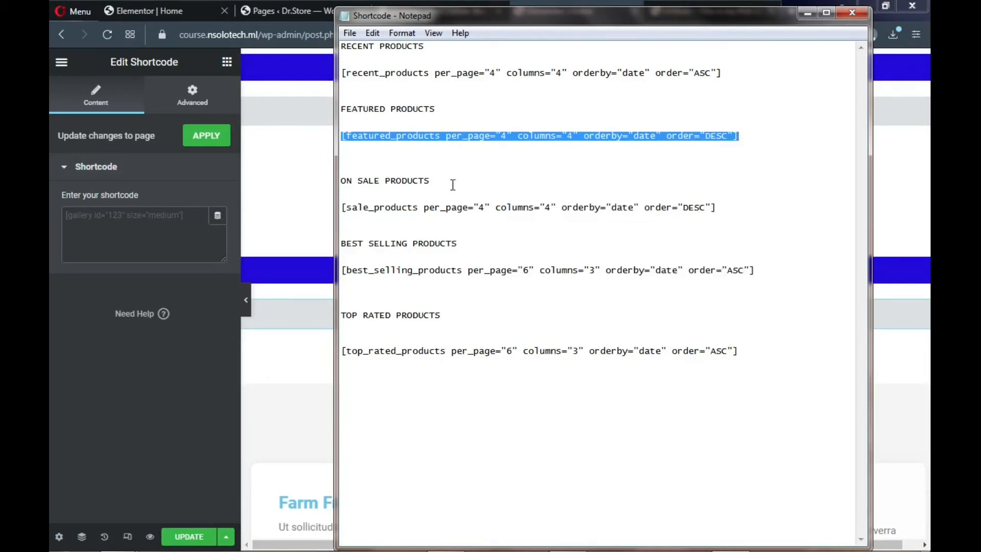
{"action": "left_click", "coordinate": [157, 217]}
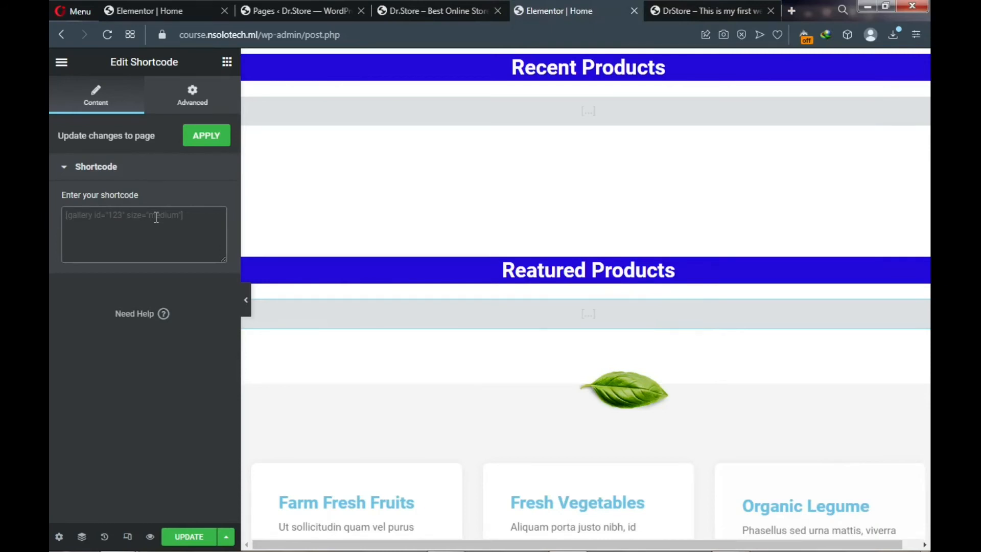
- Paste the featured_products shortcode, then add a new Shortcode widget found with 'sho' and paste it there
{"action": "key", "text": "ctrl+v"}
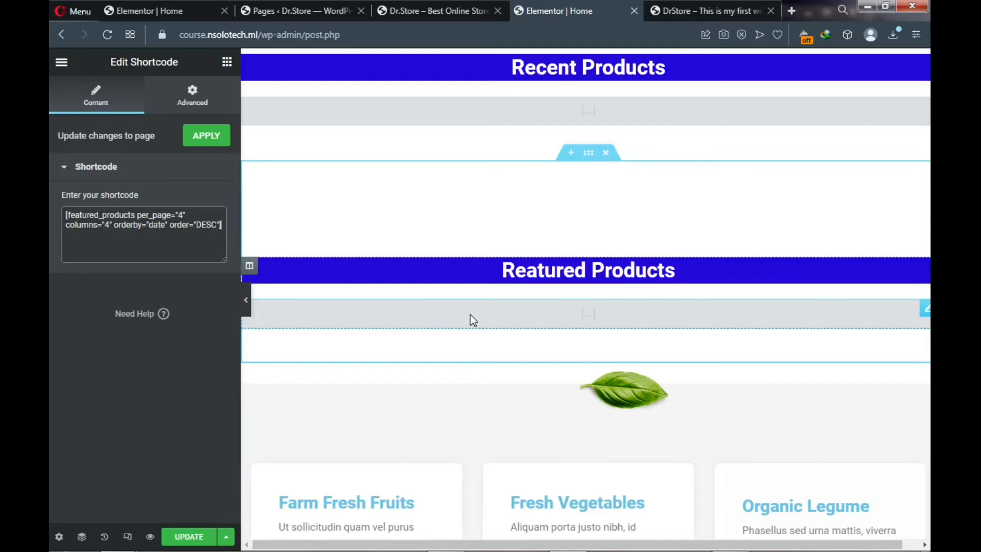
{"action": "left_click", "coordinate": [227, 68]}
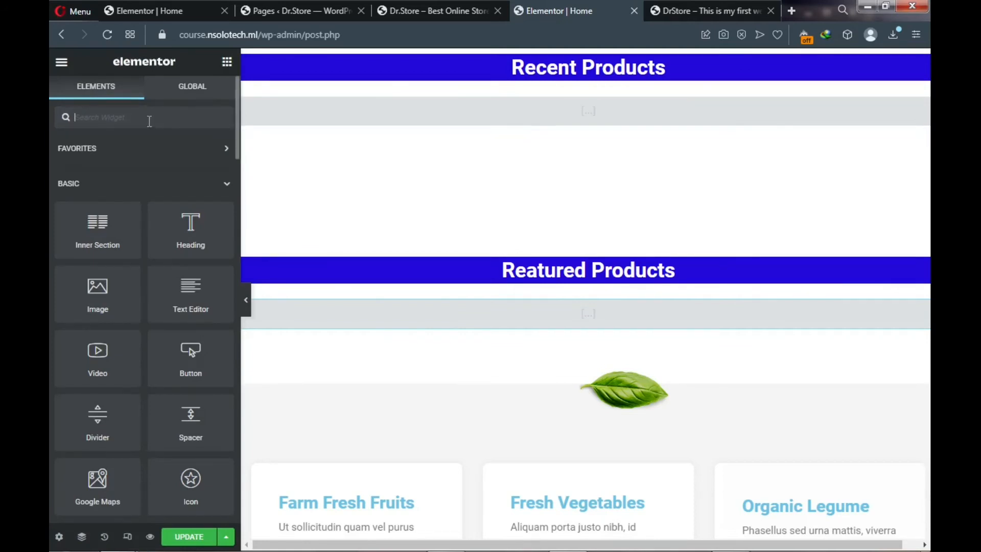
{"action": "type", "text": "shor"}
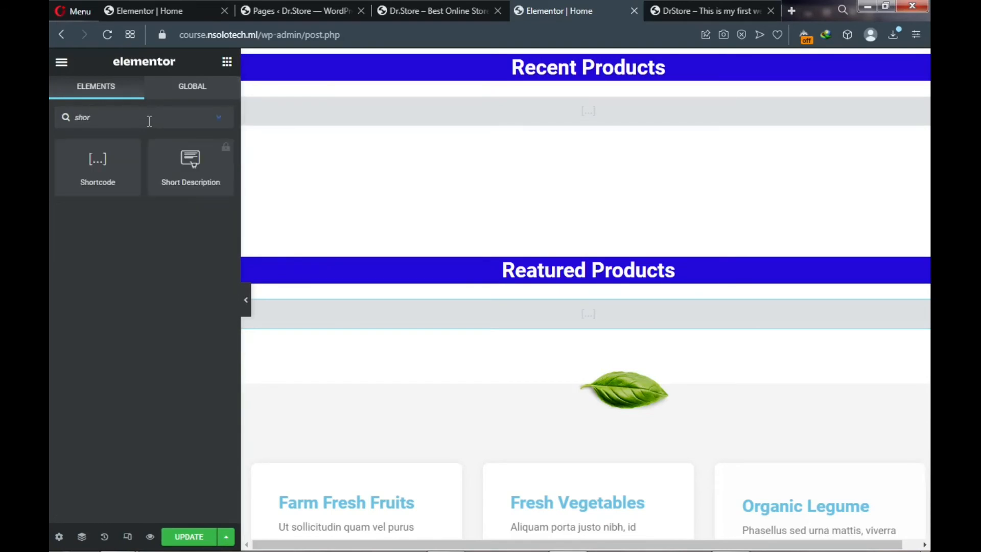
{"action": "left_click_drag", "start_coordinate": [98, 165], "coordinate": [595, 377]}
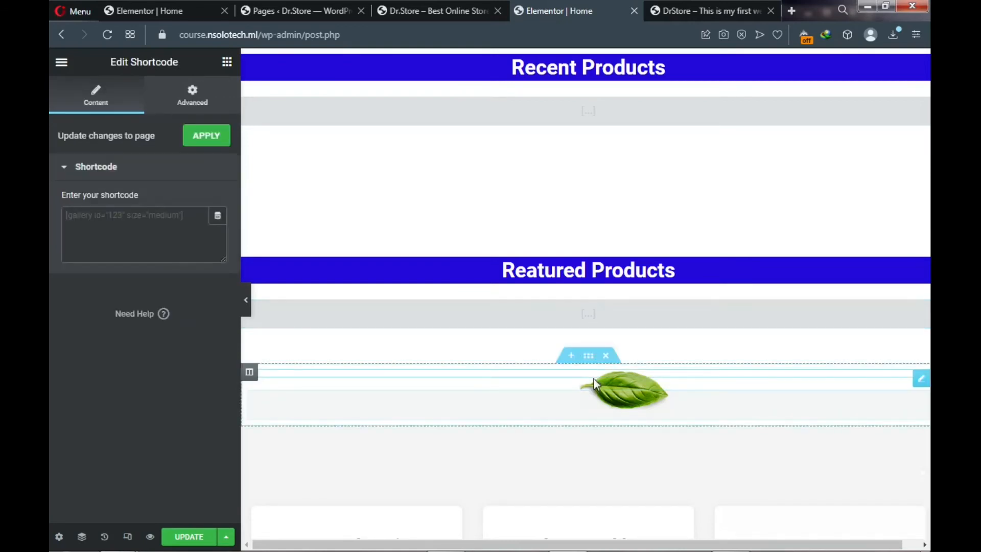
{"action": "left_click", "coordinate": [151, 220]}
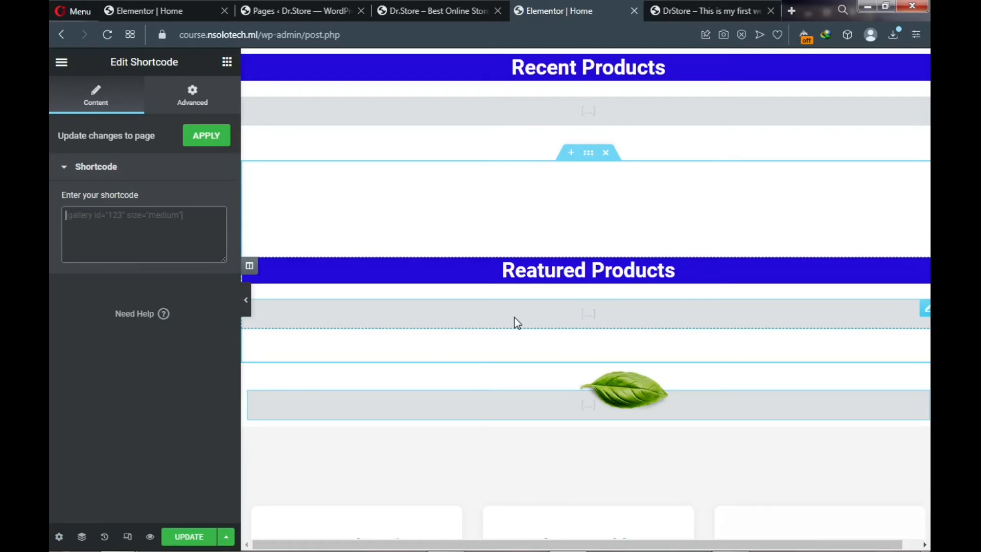
{"action": "key", "text": "ctrl+v"}
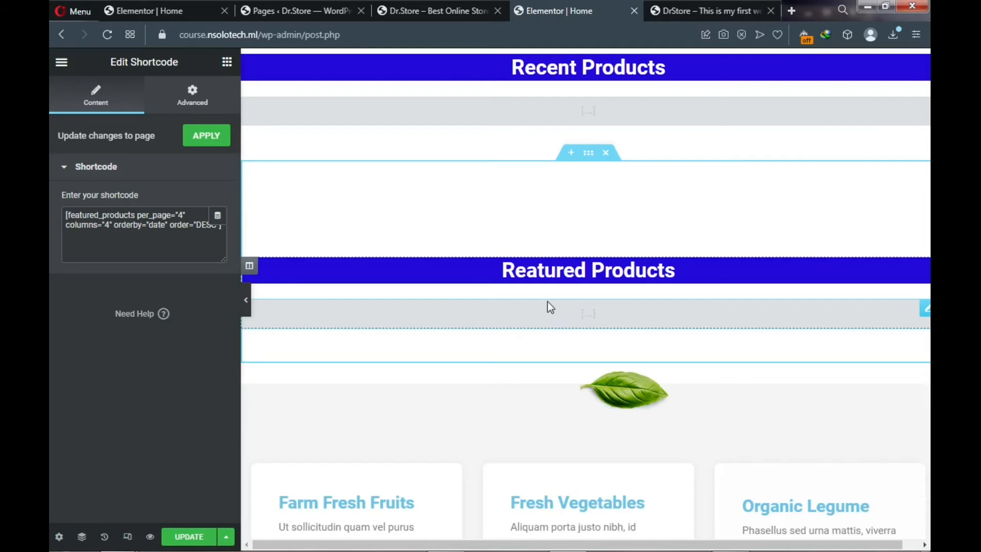
{"action": "left_click", "coordinate": [687, 11]}
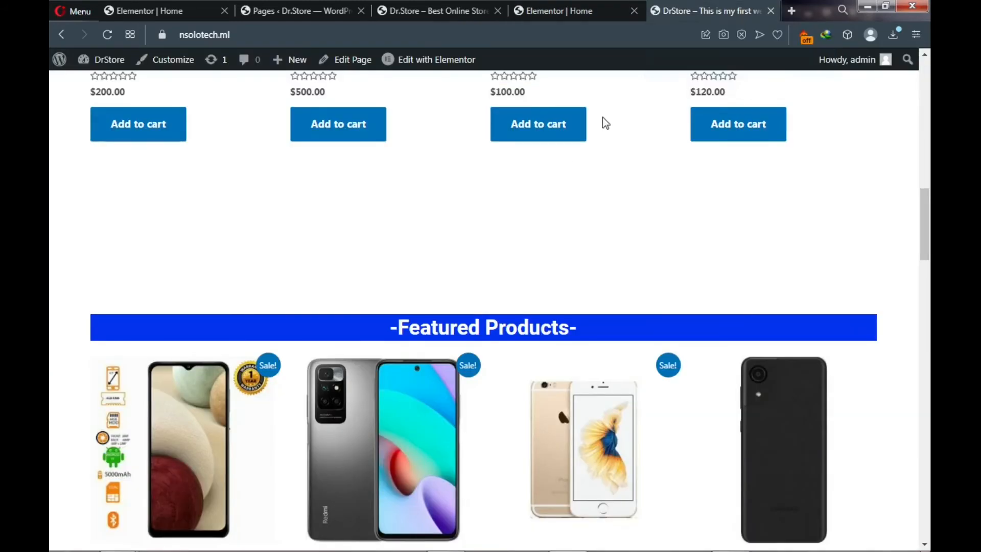
{"action": "scroll", "coordinate": [558, 199], "scroll_direction": "down", "scroll_amount": 5}
{"action": "scroll", "coordinate": [551, 207], "scroll_direction": "down", "scroll_amount": 2}
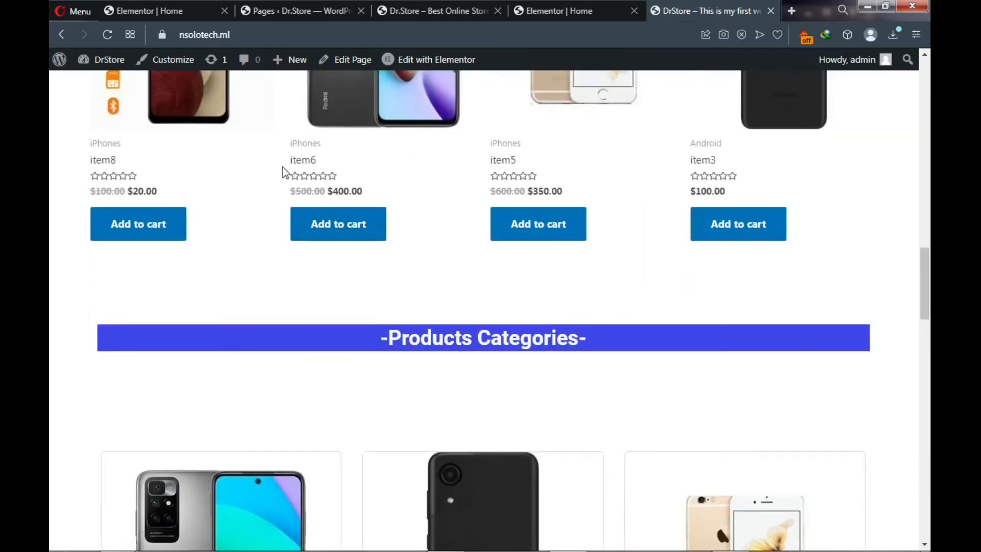
{"action": "left_click", "coordinate": [539, 11]}
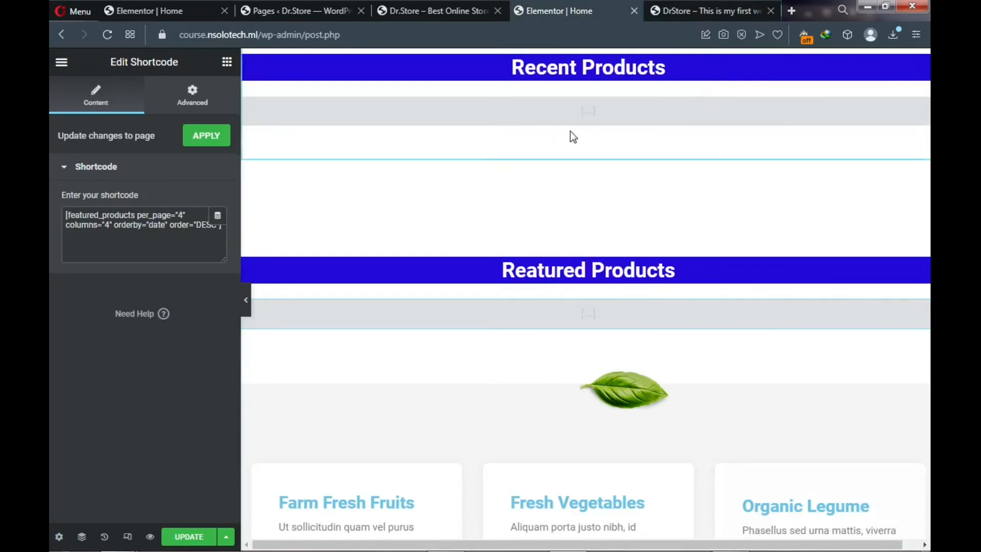
{"action": "left_click", "coordinate": [690, 9]}
{"action": "scroll", "coordinate": [580, 193], "scroll_direction": "down", "scroll_amount": 5}
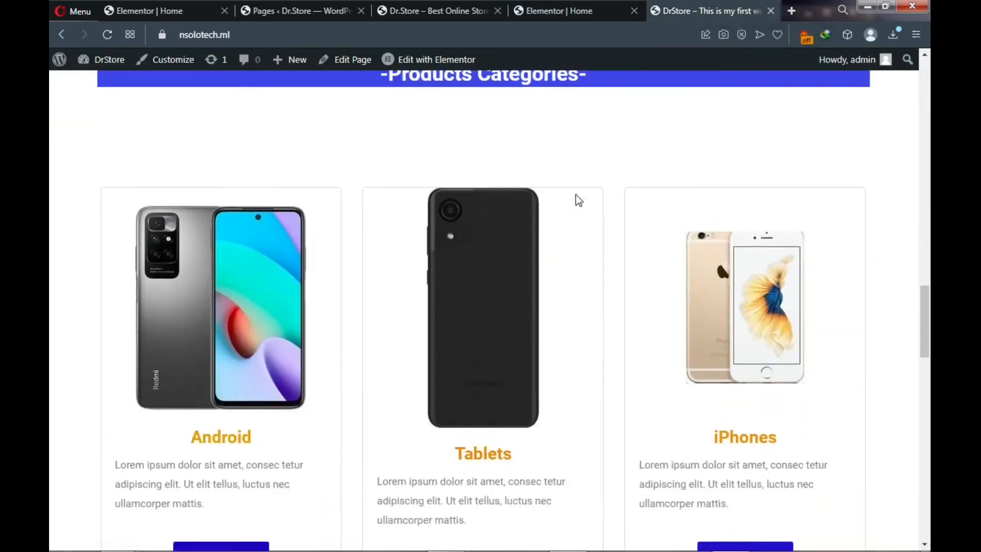
{"action": "scroll", "coordinate": [576, 200], "scroll_direction": "up", "scroll_amount": 3}
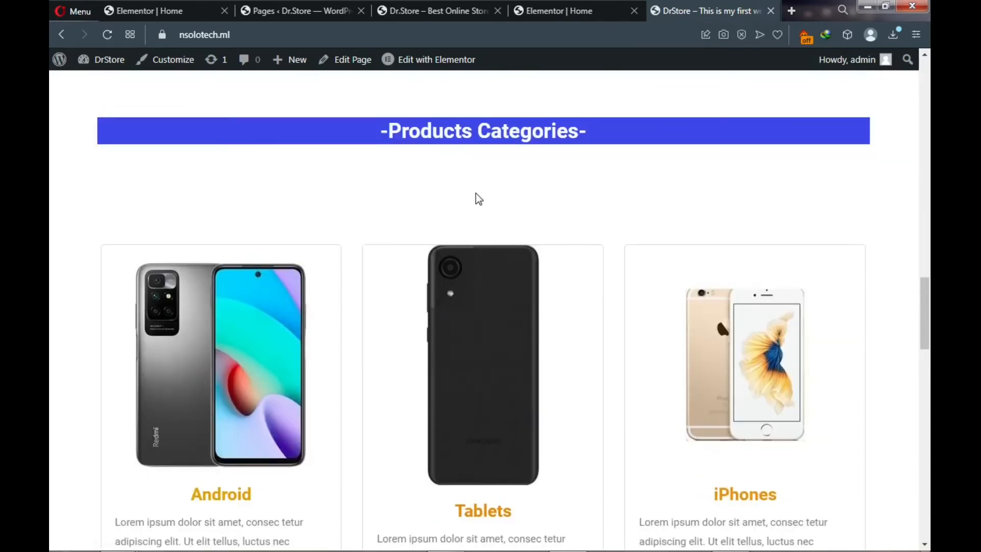
{"action": "scroll", "coordinate": [309, 313], "scroll_direction": "down", "scroll_amount": 3}
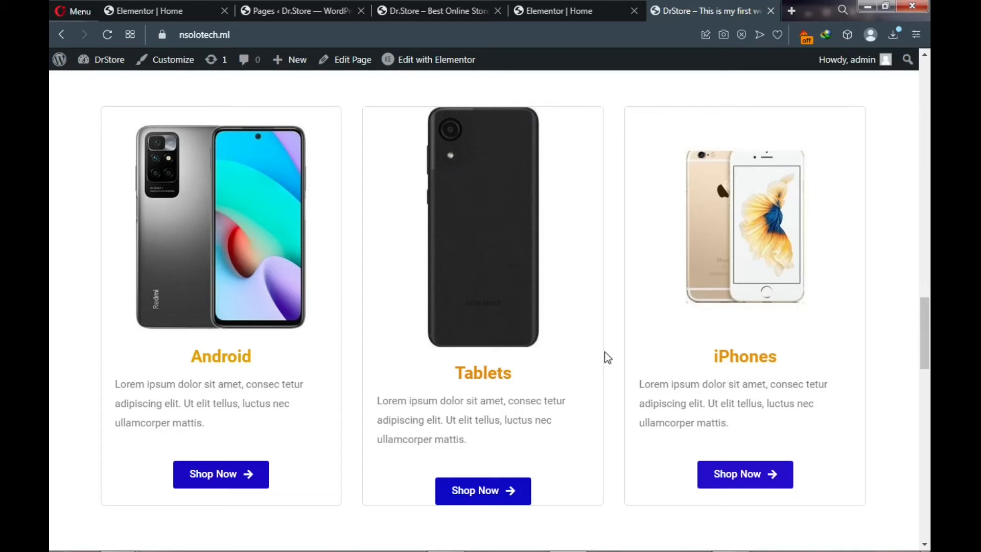
{"action": "left_click", "coordinate": [549, 11]}
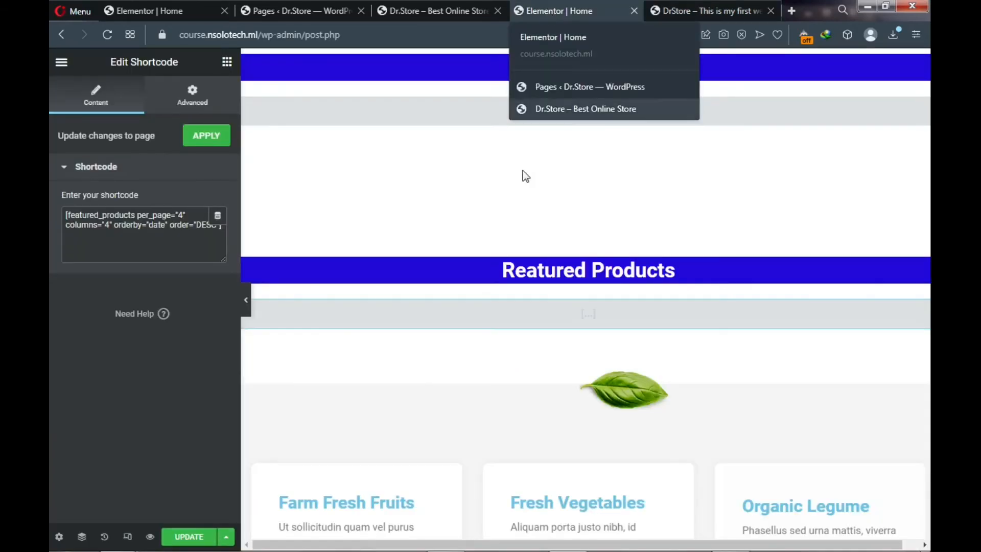
- Delete the leaf image above the produce cards
{"action": "scroll", "coordinate": [554, 378], "scroll_direction": "down", "scroll_amount": 2}
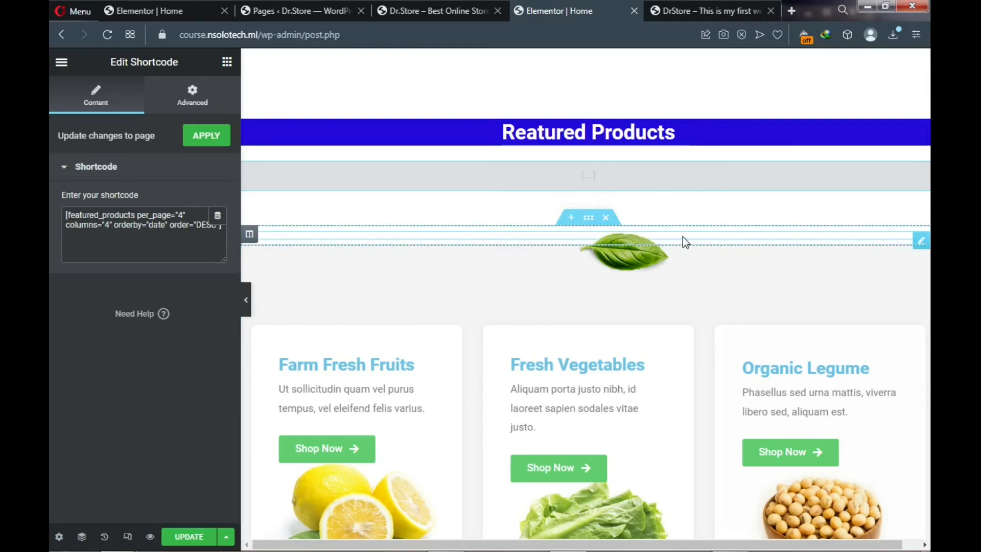
{"action": "right_click", "coordinate": [917, 240]}
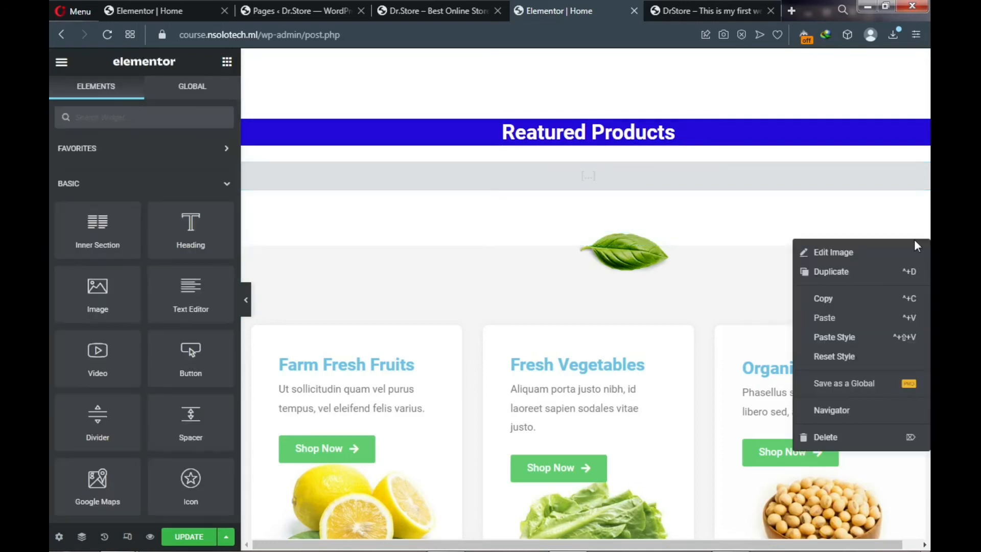
{"action": "left_click", "coordinate": [820, 437]}
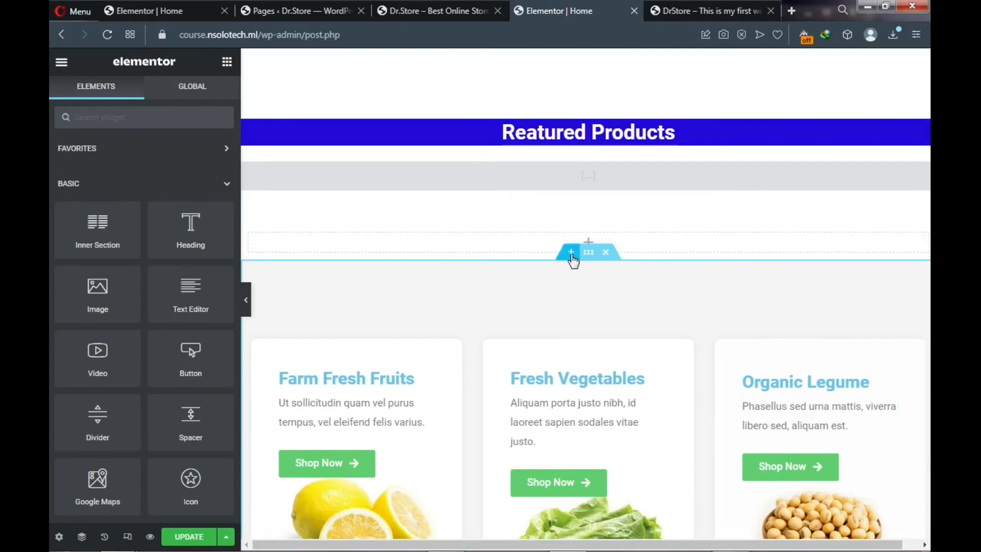
- Check the live site's product cards, then insert a new empty section above the produce cards
{"action": "left_click", "coordinate": [680, 18]}
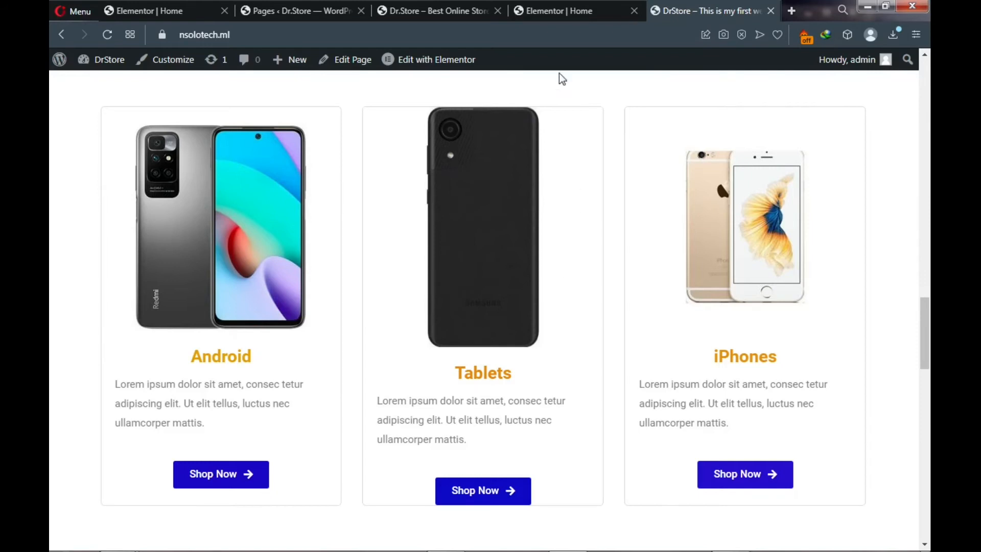
{"action": "left_click", "coordinate": [565, 11]}
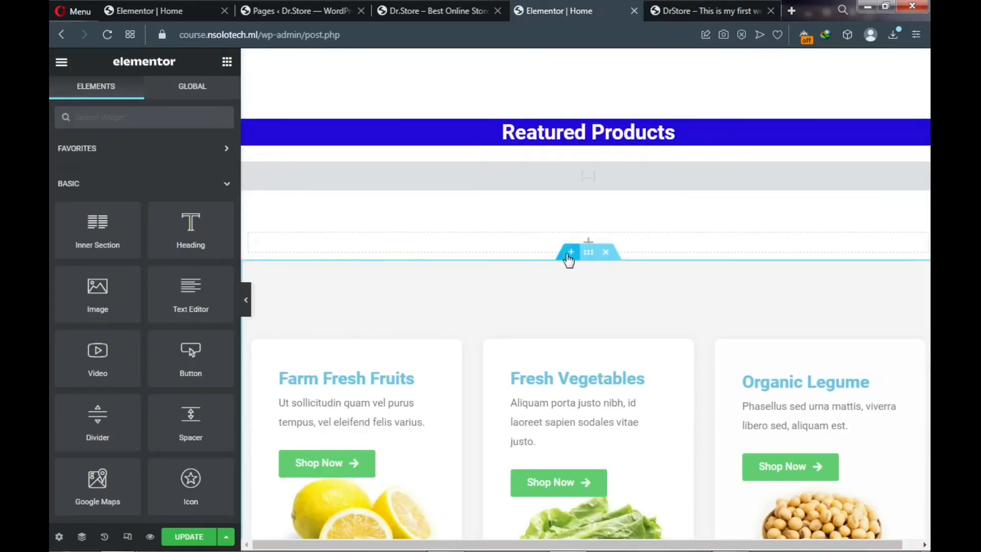
{"action": "left_click", "coordinate": [567, 255]}
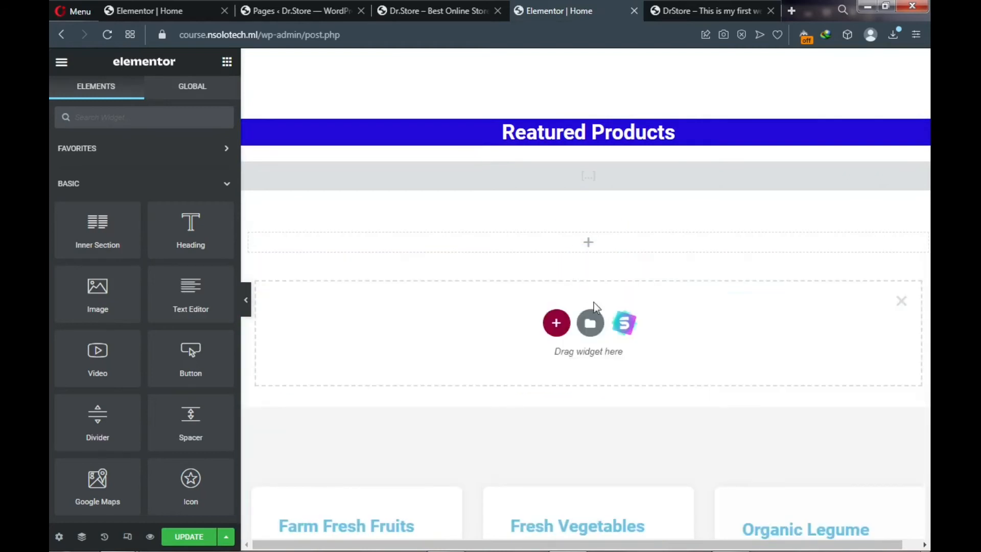
- Preview the three-card Feature One/Two/Three block from the Starter Templates Blocks library and import it
{"action": "left_click", "coordinate": [626, 331]}
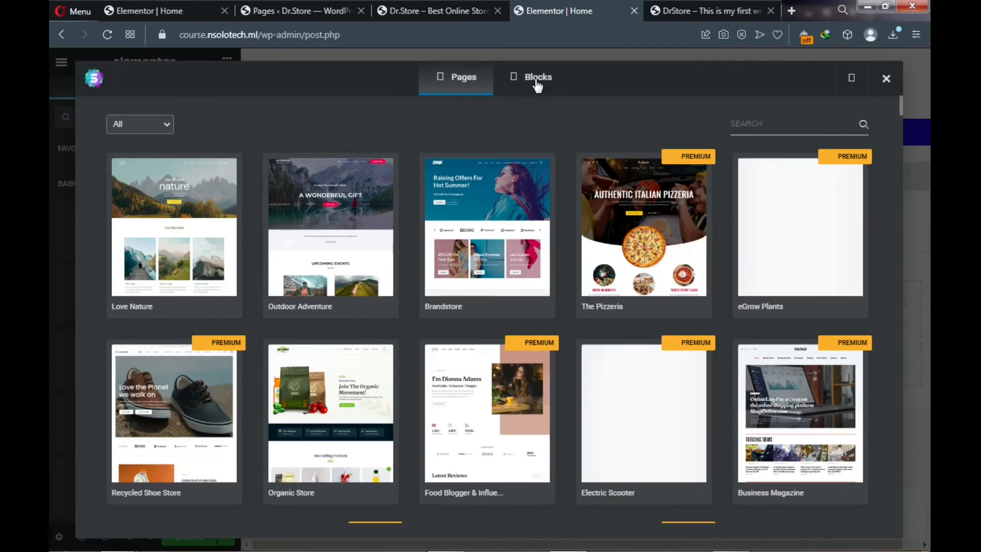
{"action": "left_click", "coordinate": [536, 86]}
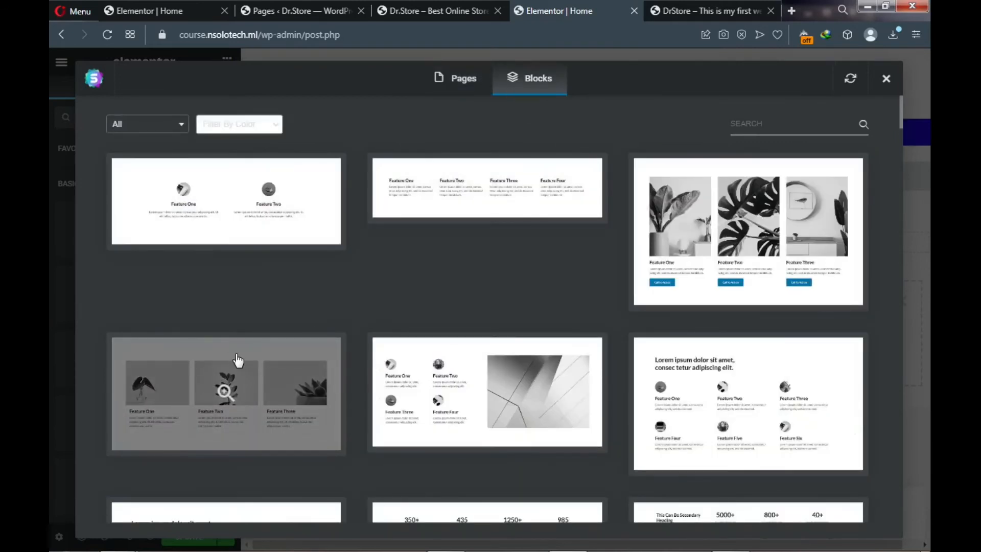
{"action": "scroll", "coordinate": [241, 390], "scroll_direction": "down", "scroll_amount": 1}
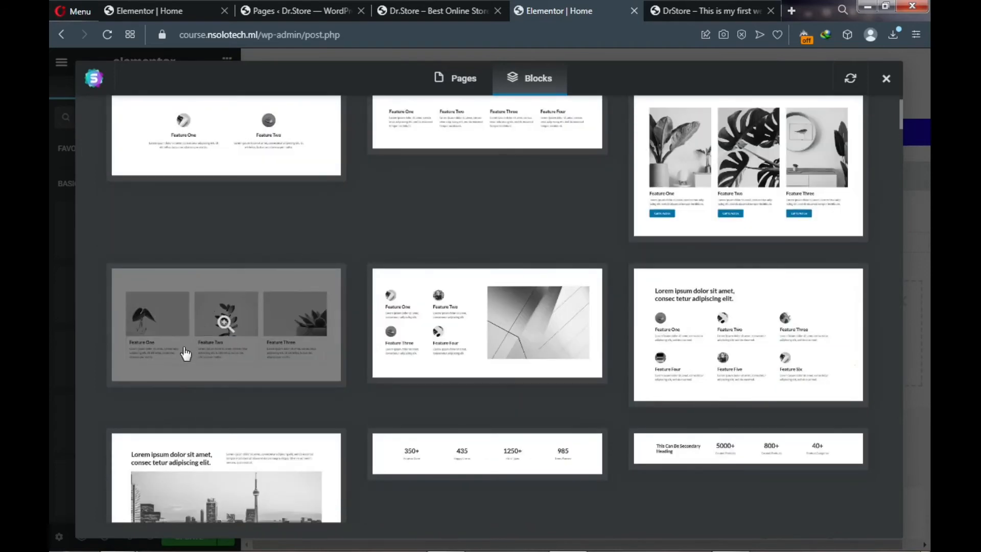
{"action": "left_click", "coordinate": [213, 351]}
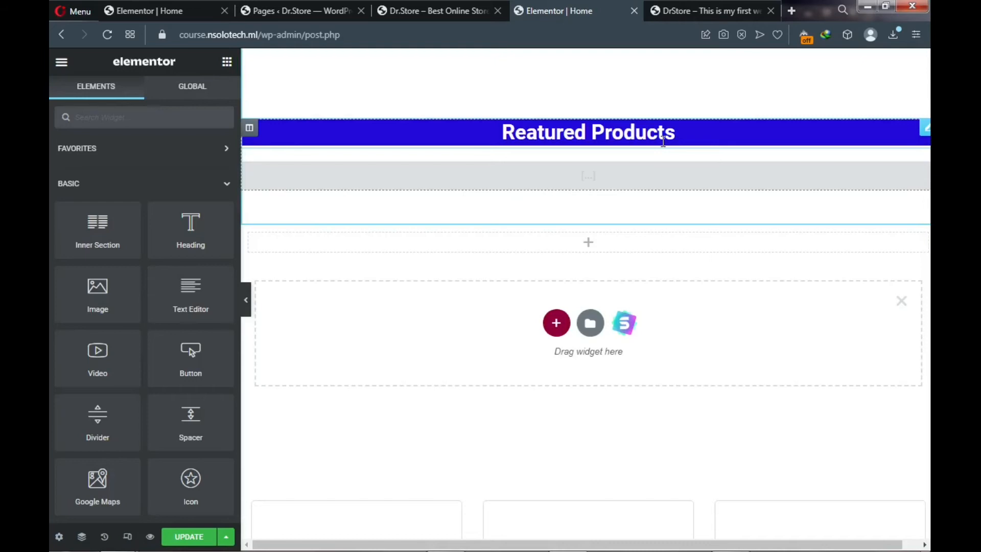
- Delete the Farm Fresh Fruits product-card section, leaving the Feature cards above the 25% Off banner
{"action": "scroll", "coordinate": [654, 174], "scroll_direction": "down", "scroll_amount": 4}
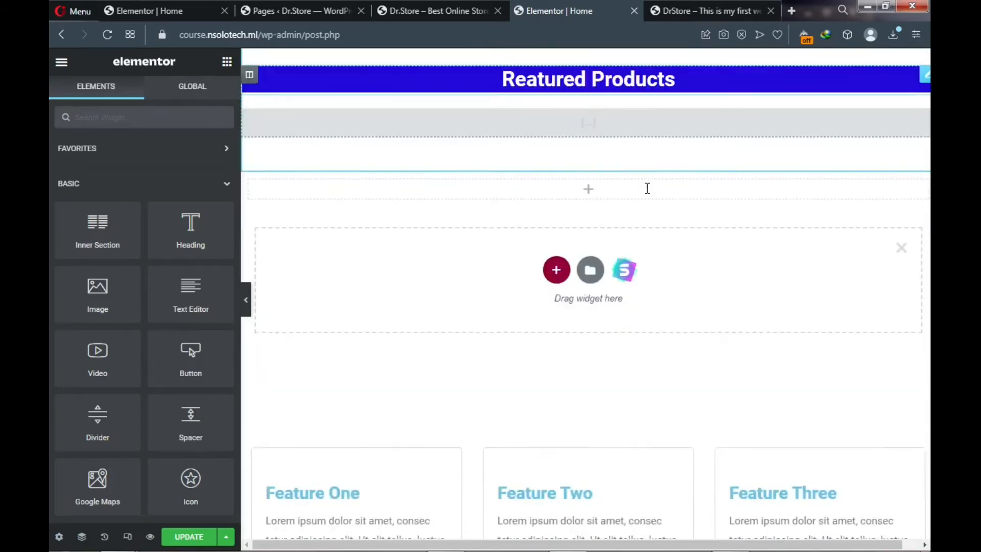
{"action": "scroll", "coordinate": [630, 210], "scroll_direction": "down", "scroll_amount": 3}
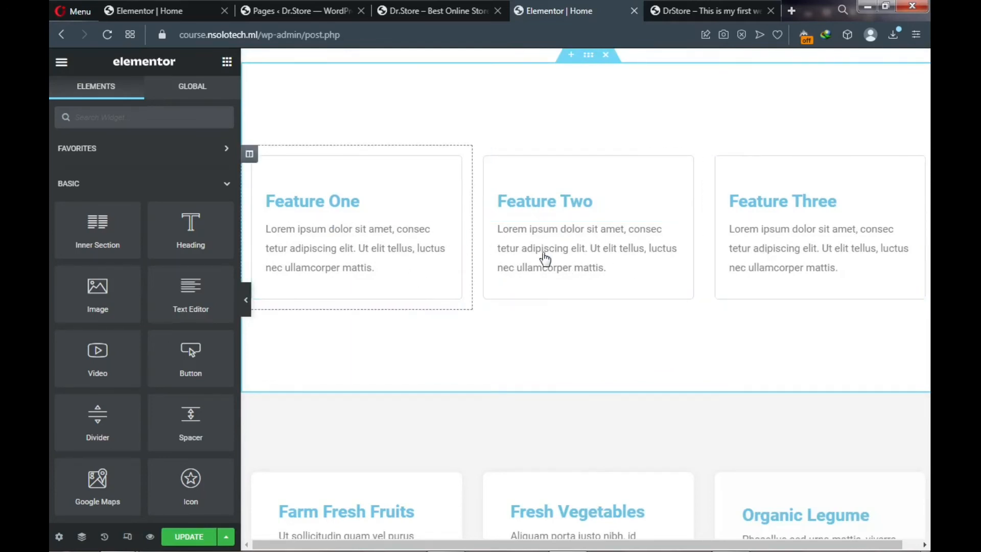
{"action": "scroll", "coordinate": [574, 262], "scroll_direction": "down", "scroll_amount": 1}
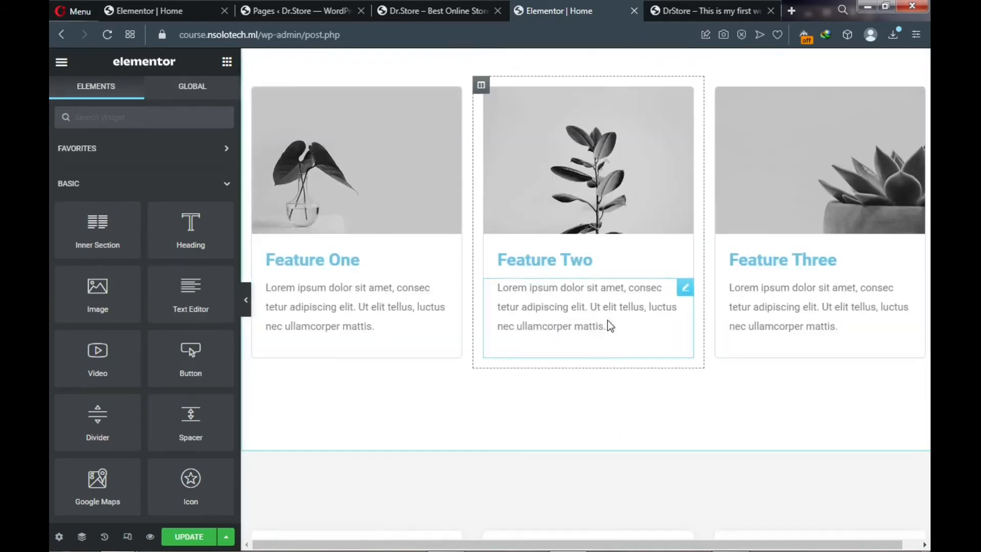
{"action": "scroll", "coordinate": [599, 381], "scroll_direction": "down", "scroll_amount": 1}
{"action": "scroll", "coordinate": [599, 381], "scroll_direction": "down", "scroll_amount": 2}
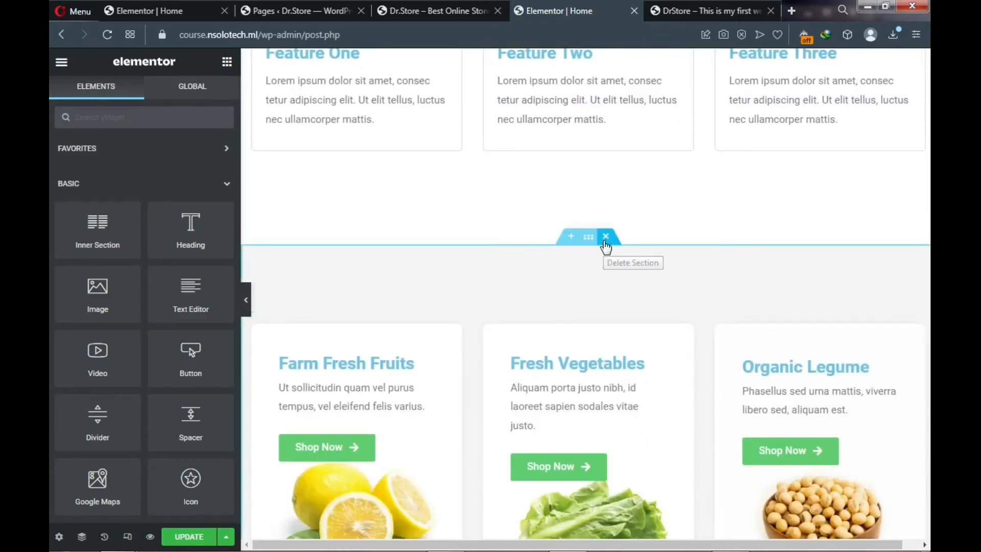
{"action": "scroll", "coordinate": [606, 244], "scroll_direction": "down", "scroll_amount": 2}
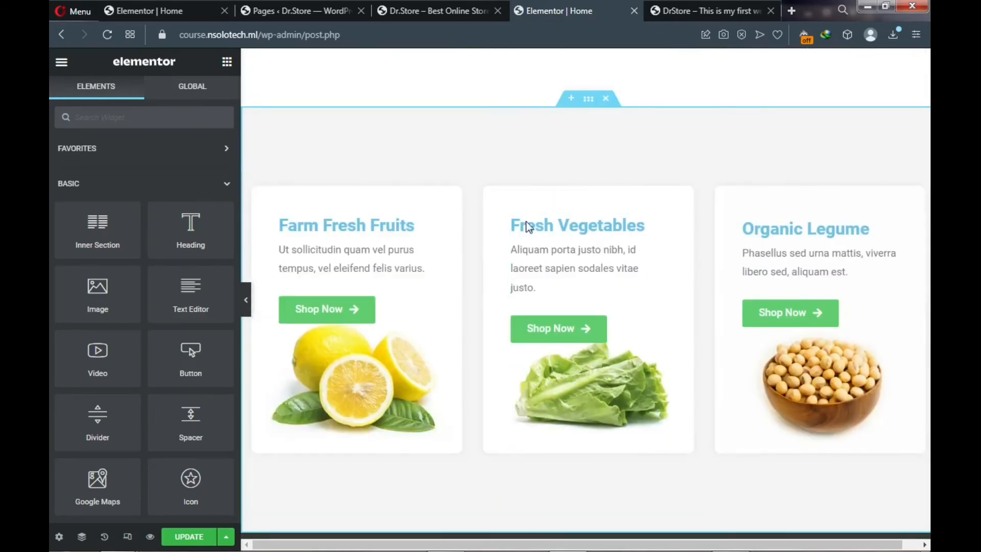
{"action": "left_click", "coordinate": [605, 102]}
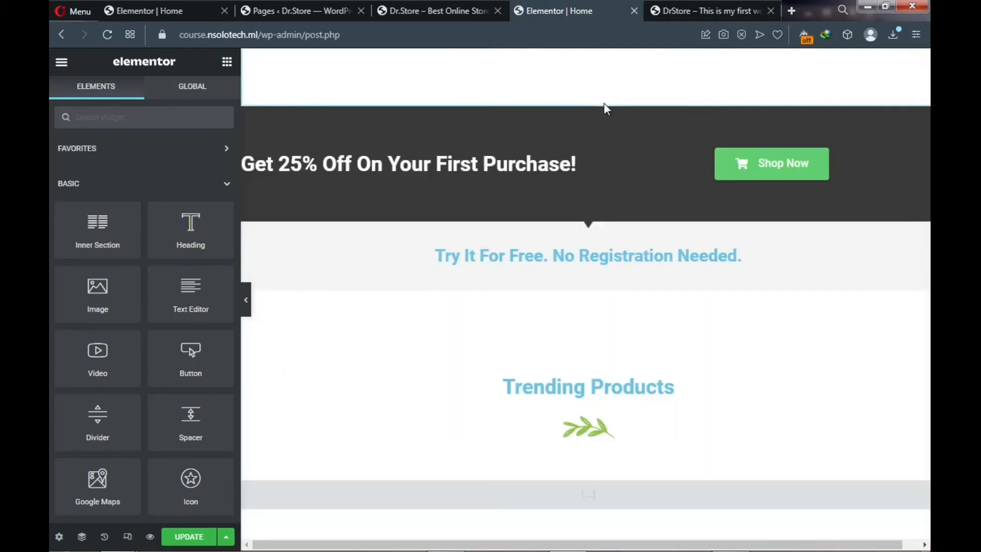
{"action": "scroll", "coordinate": [606, 143], "scroll_direction": "up", "scroll_amount": 3}
{"action": "scroll", "coordinate": [605, 145], "scroll_direction": "up", "scroll_amount": 2}
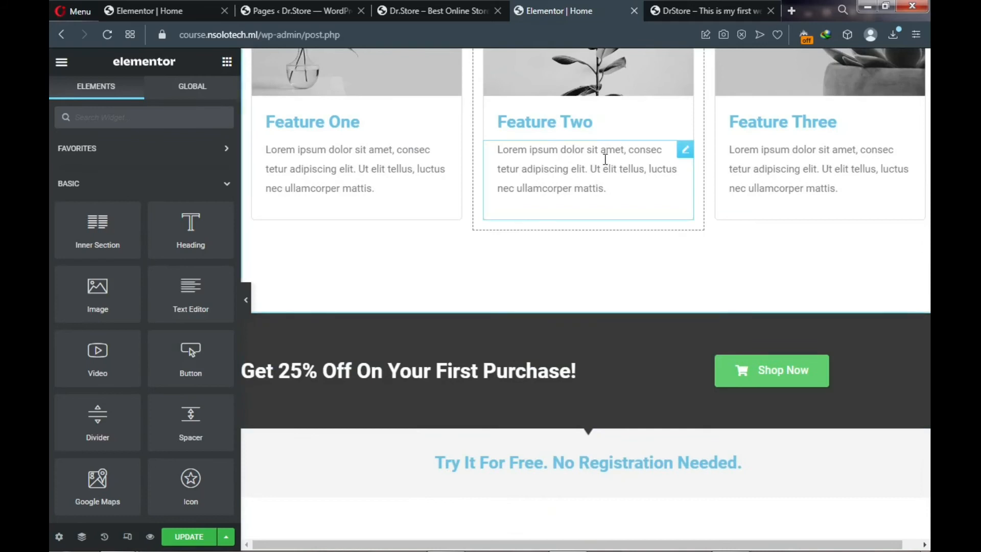
{"action": "scroll", "coordinate": [606, 153], "scroll_direction": "up", "scroll_amount": 2}
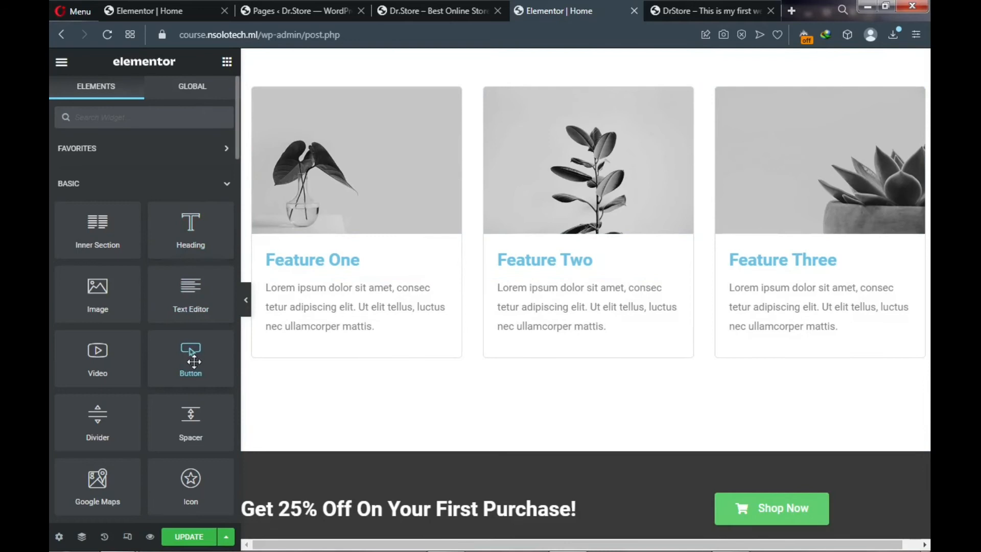
- Add a Button widget under the Feature One card's text and change its label from Click here to Shop Now
{"action": "left_click_drag", "start_coordinate": [193, 360], "coordinate": [307, 350]}
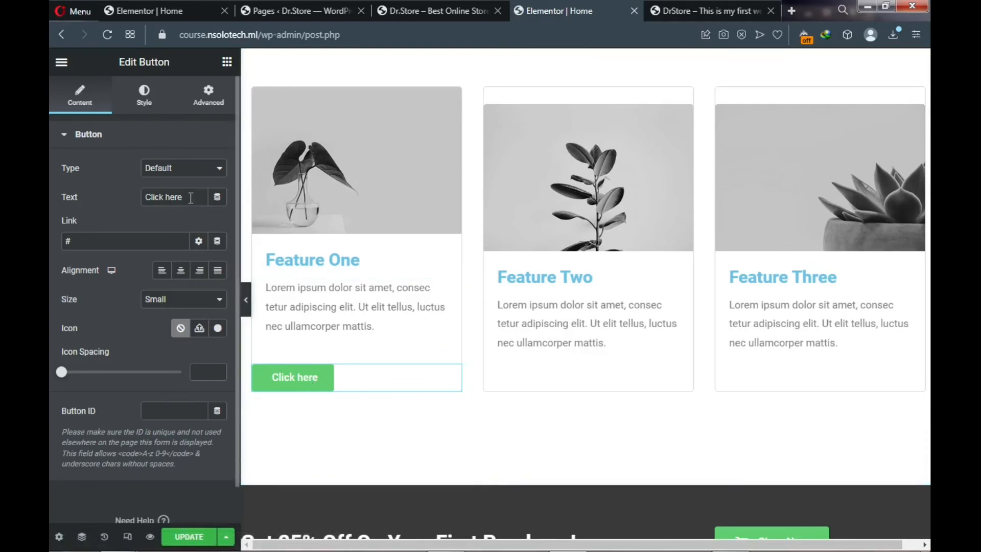
{"action": "left_click_drag", "start_coordinate": [191, 197], "coordinate": [146, 196]}
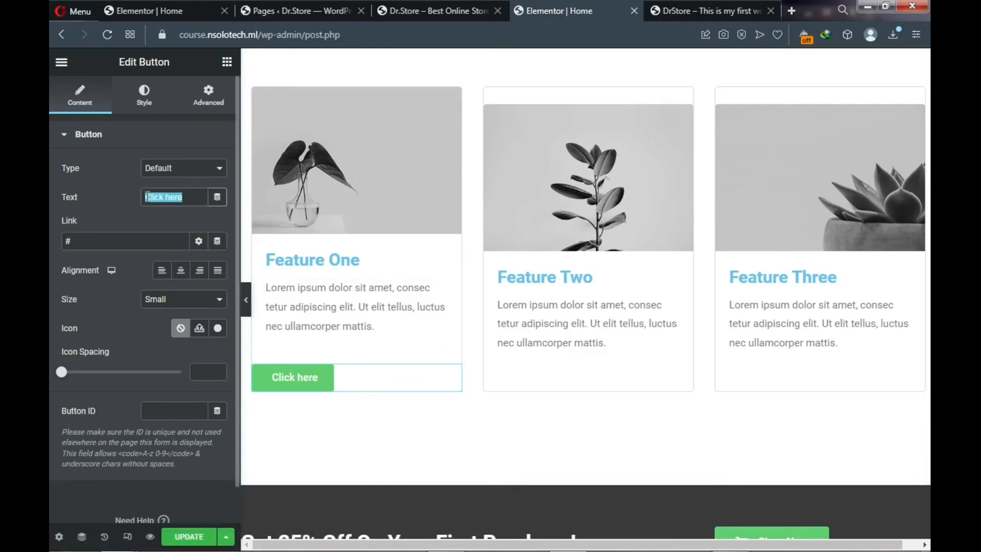
{"action": "left_click", "coordinate": [683, 16]}
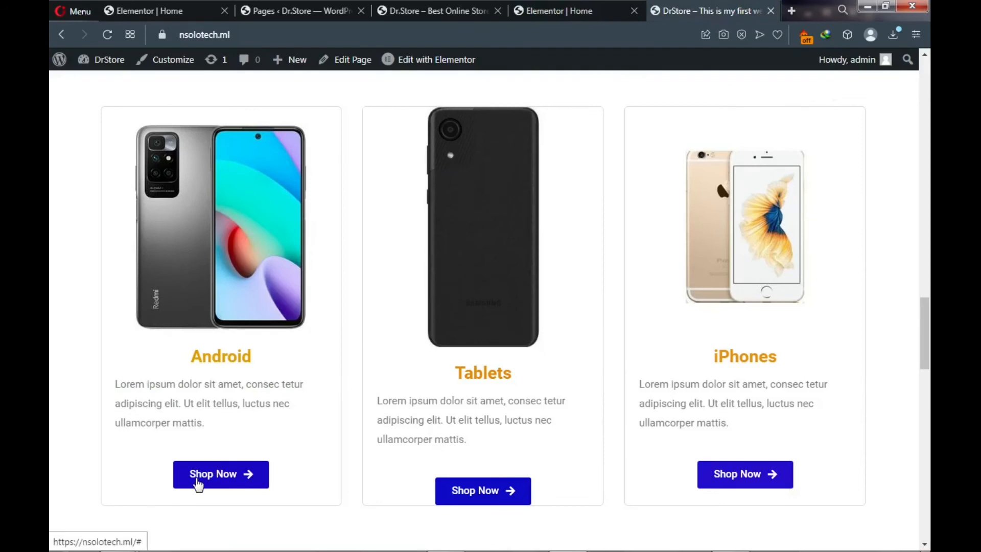
{"action": "left_click", "coordinate": [547, 11]}
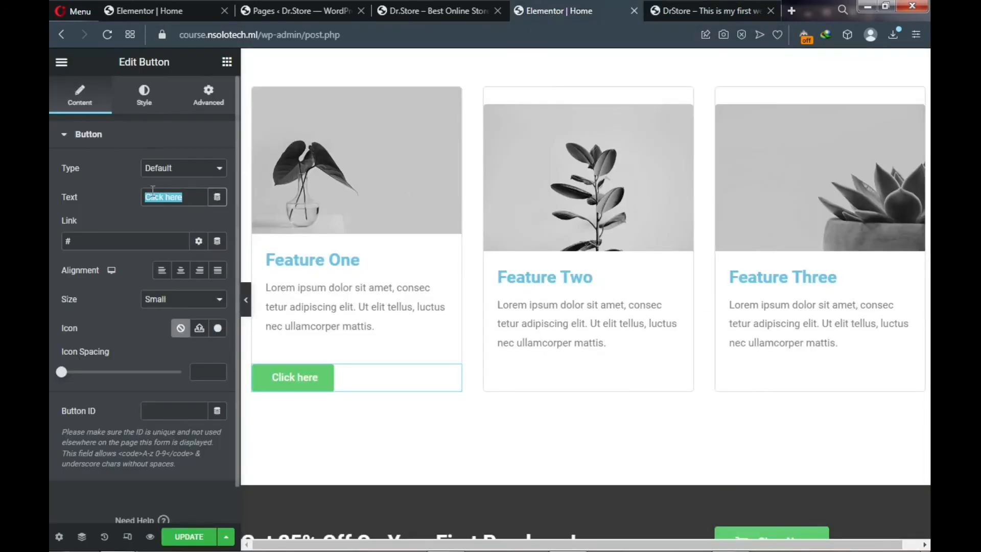
{"action": "type", "text": "S"}
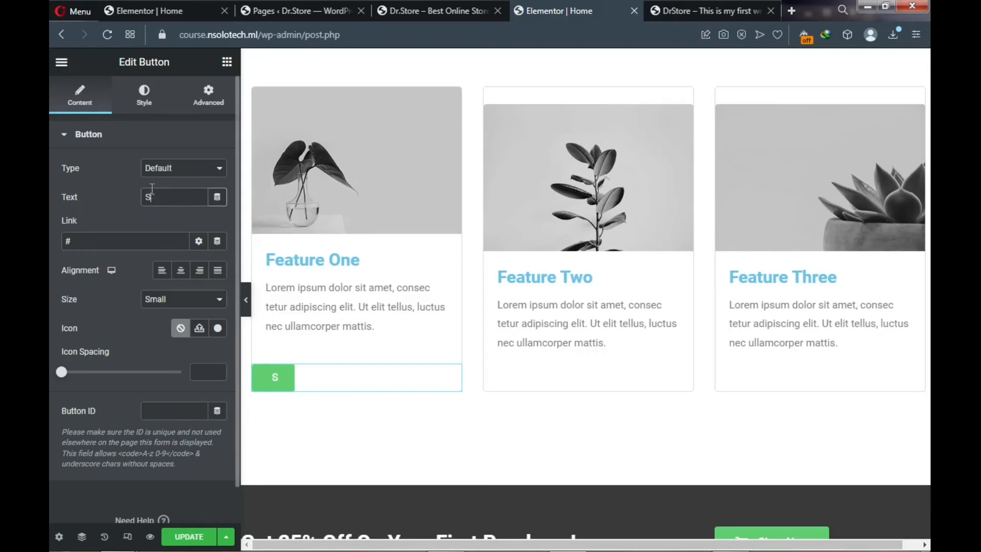
{"action": "type", "text": "hop Now"}
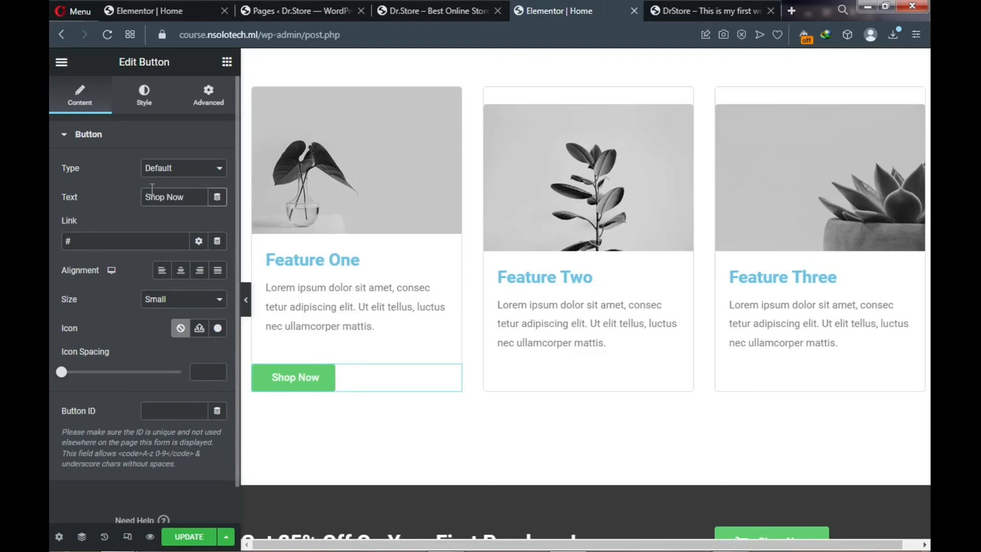
{"action": "left_click", "coordinate": [121, 238]}
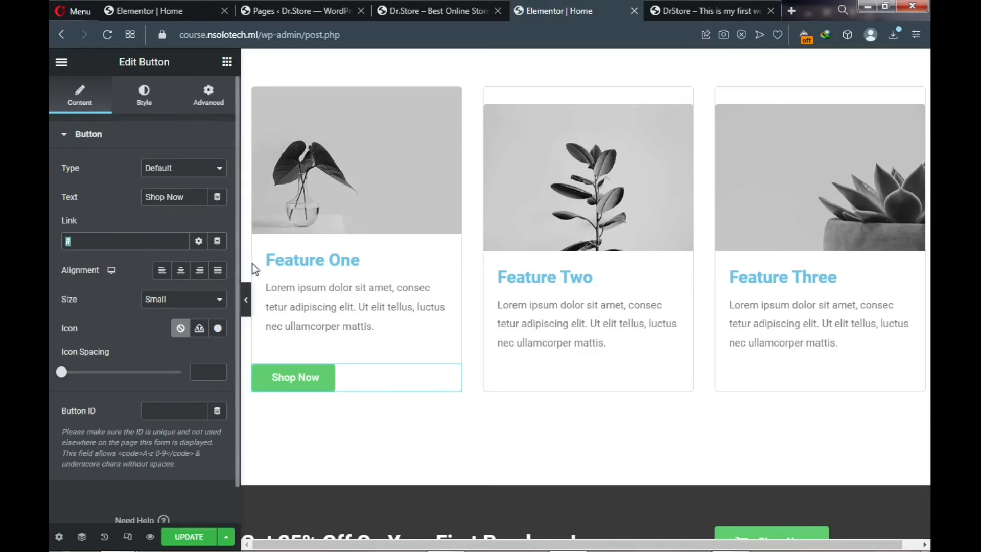
- Replace the Feature One heading title with the text Watches
{"action": "left_click", "coordinate": [294, 261]}
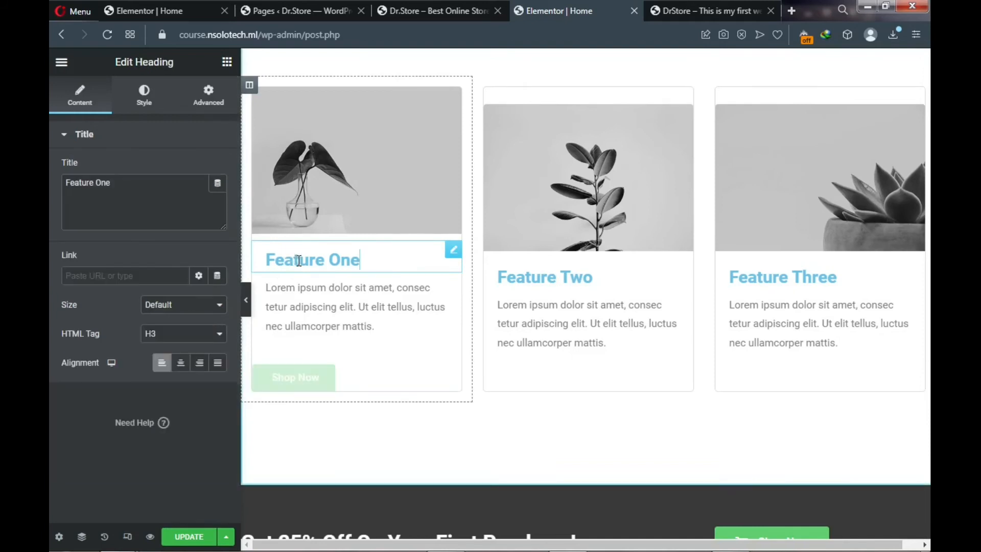
{"action": "triple_click", "coordinate": [116, 187]}
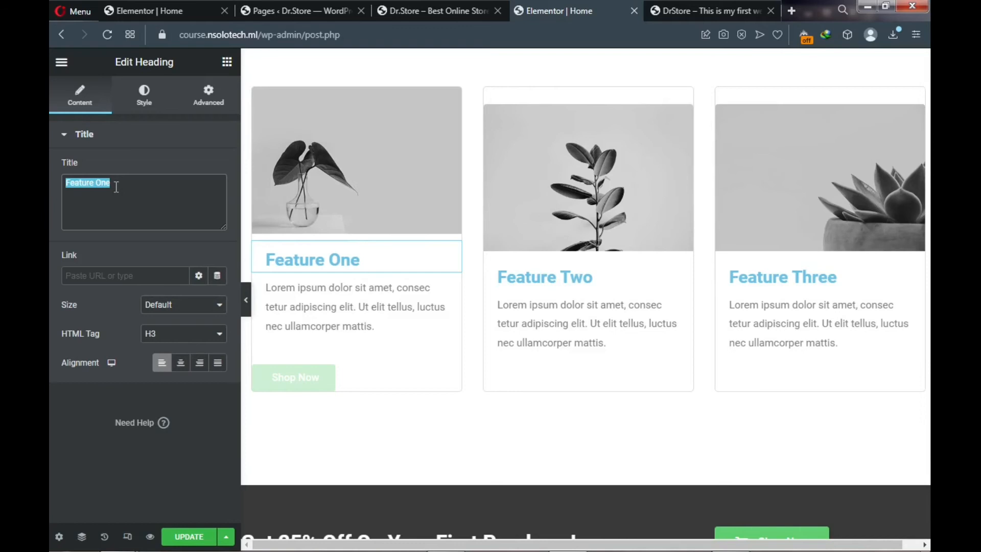
{"action": "type", "text": "And"}
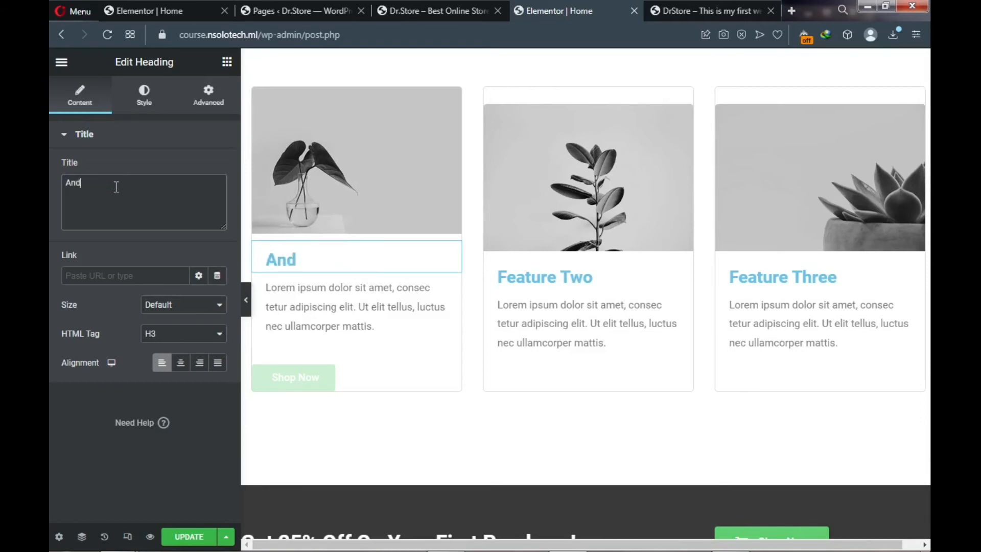
{"action": "key", "text": "BackSpace"}
{"action": "key", "text": "BackSpace"}
{"action": "key", "text": "BackSpace"}
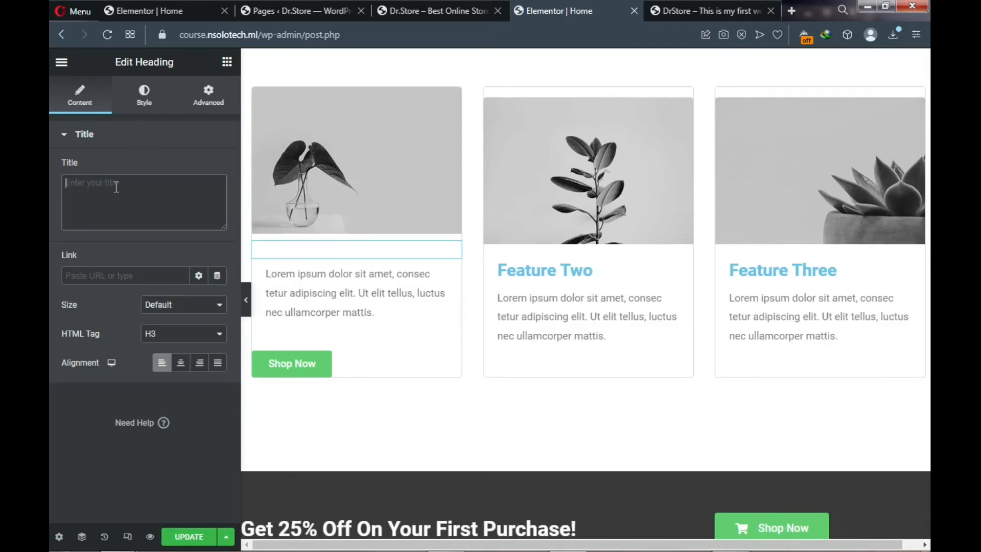
{"action": "type", "text": "WA"}
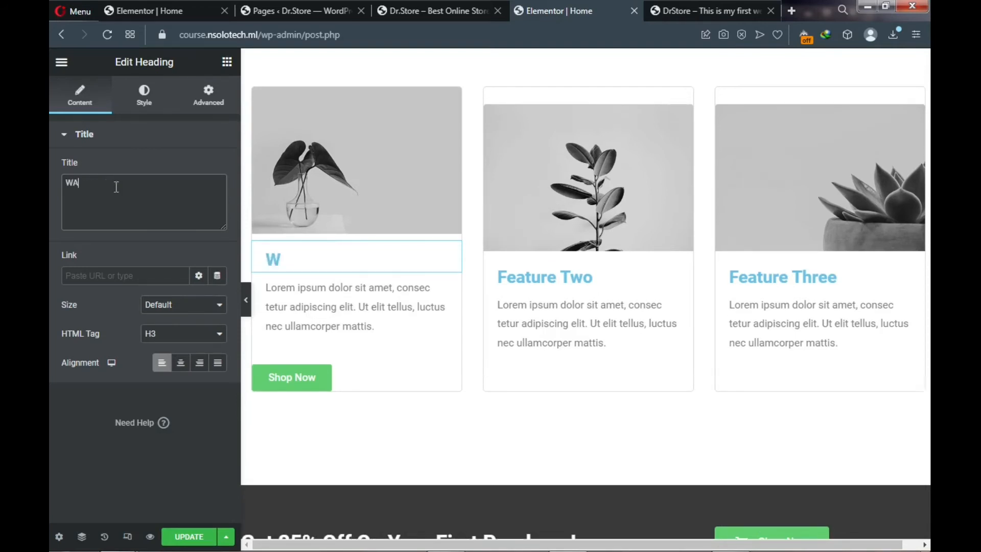
{"action": "type", "text": "atcher\\s"}
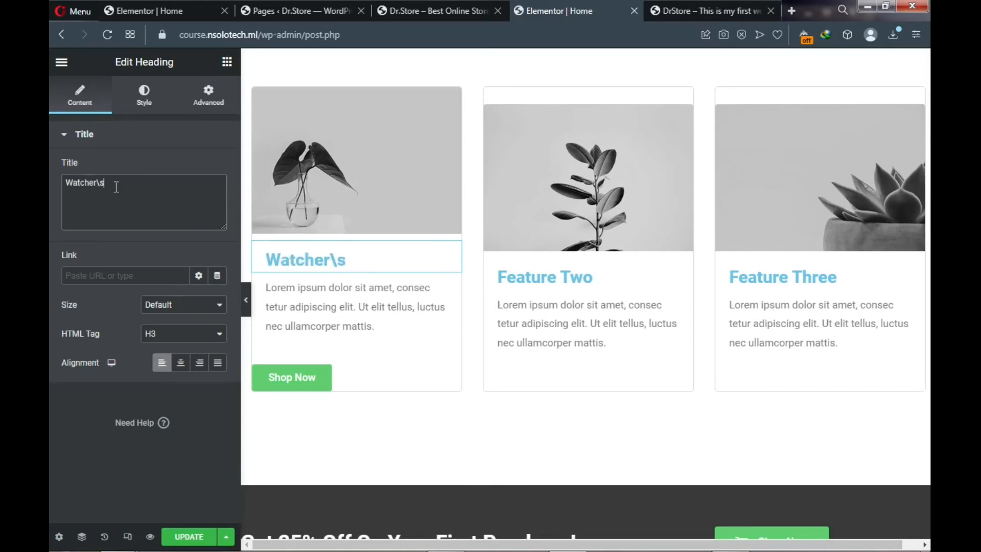
{"action": "key", "text": "BackSpace"}
{"action": "key", "text": "BackSpace"}
{"action": "key", "text": "BackSpace"}
{"action": "type", "text": "s"}
- Change the first card's heading text from Watches to Androids
{"action": "left_click_drag", "start_coordinate": [110, 181], "coordinate": [65, 180]}
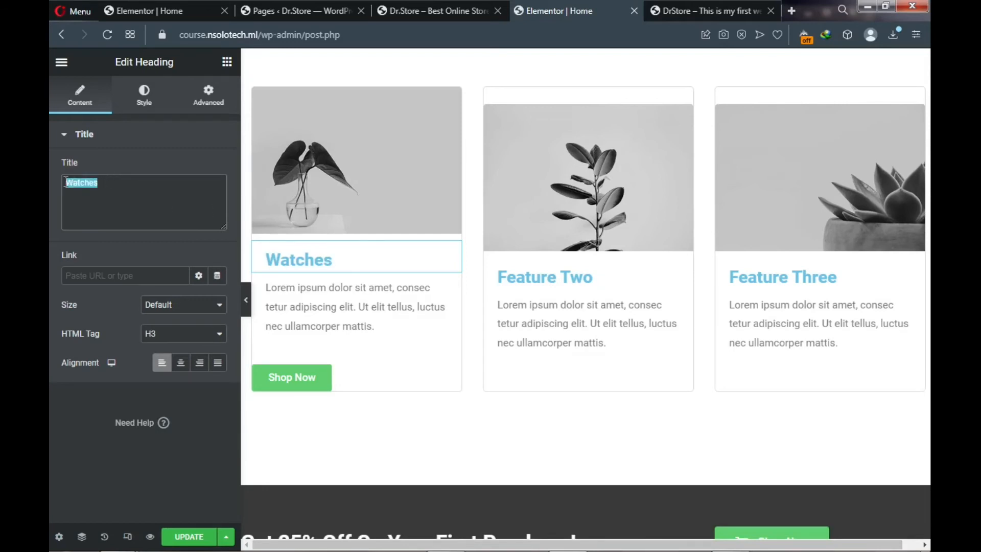
{"action": "type", "text": "A"}
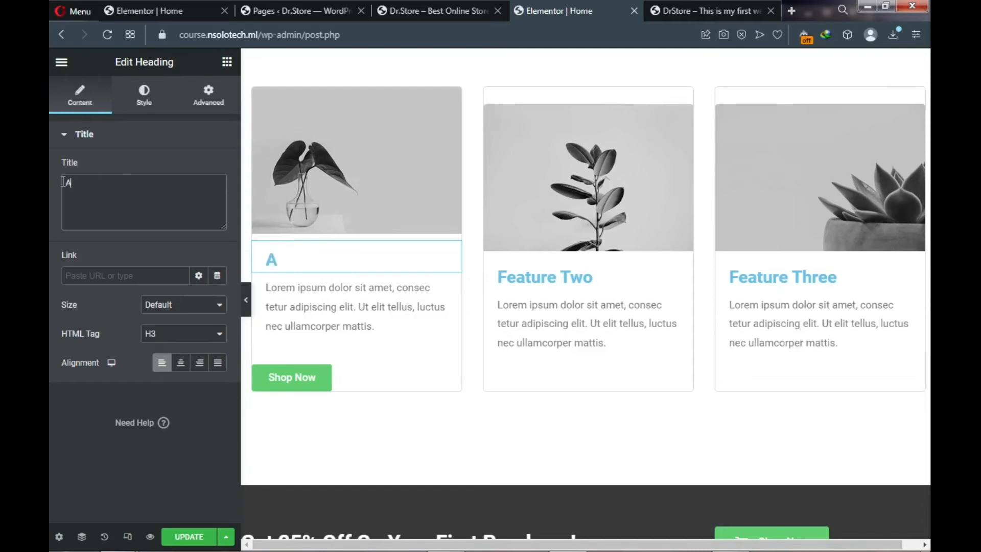
{"action": "type", "text": "ndroids"}
{"action": "key", "text": "BackSpace"}
{"action": "type", "text": "d"}
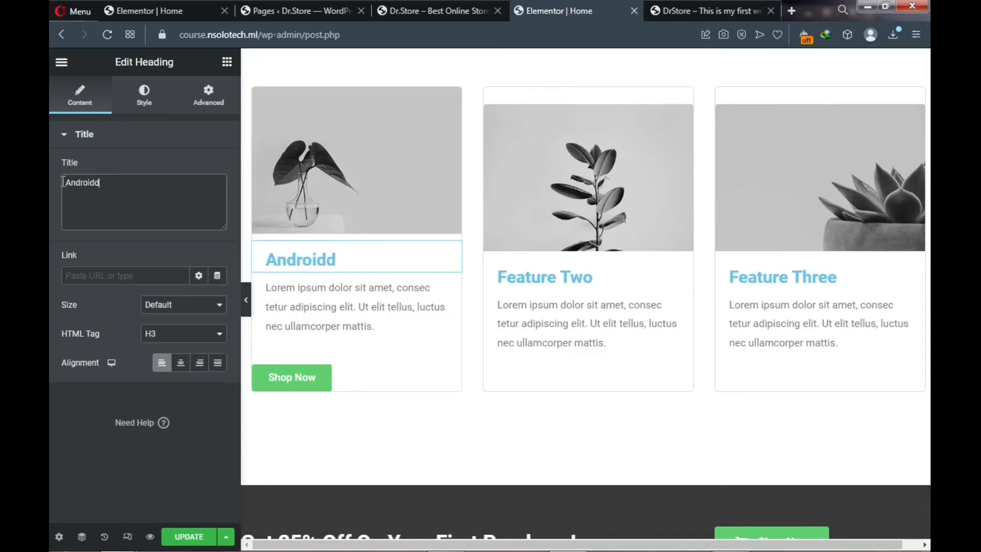
{"action": "key", "text": "BackSpace"}
{"action": "type", "text": "s"}
- Centre the Androids heading and compare it with the live DrStore site
{"action": "left_click", "coordinate": [181, 373]}
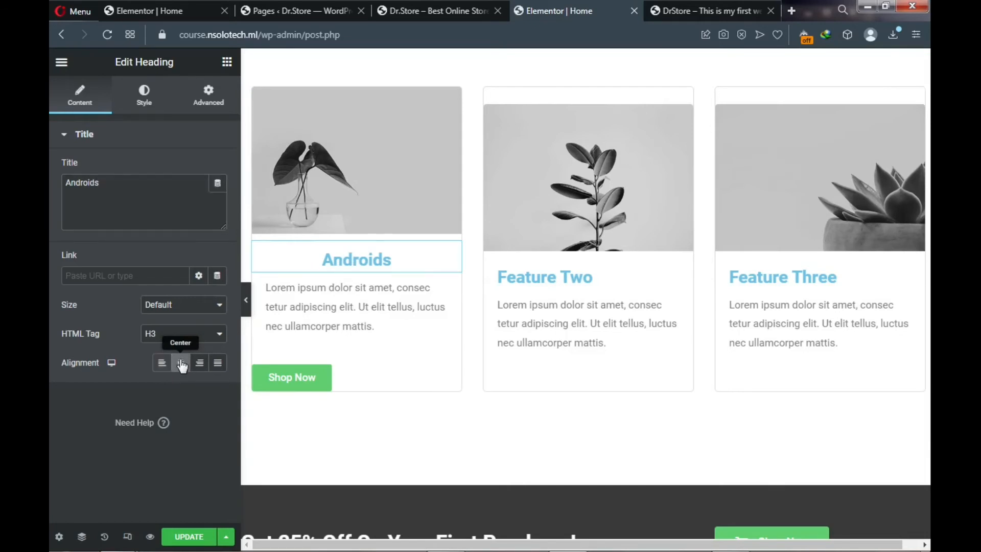
{"action": "left_click", "coordinate": [680, 13]}
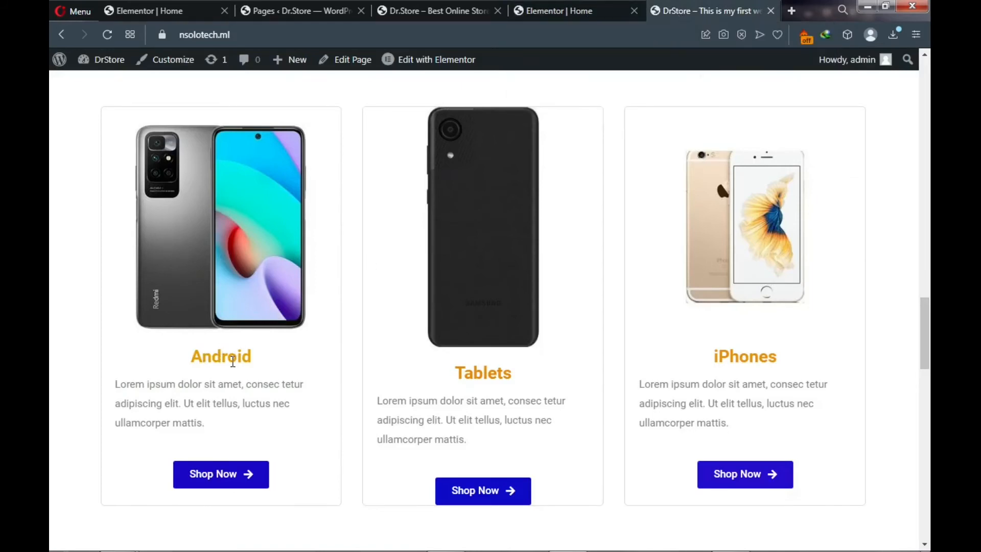
{"action": "left_click", "coordinate": [557, 10]}
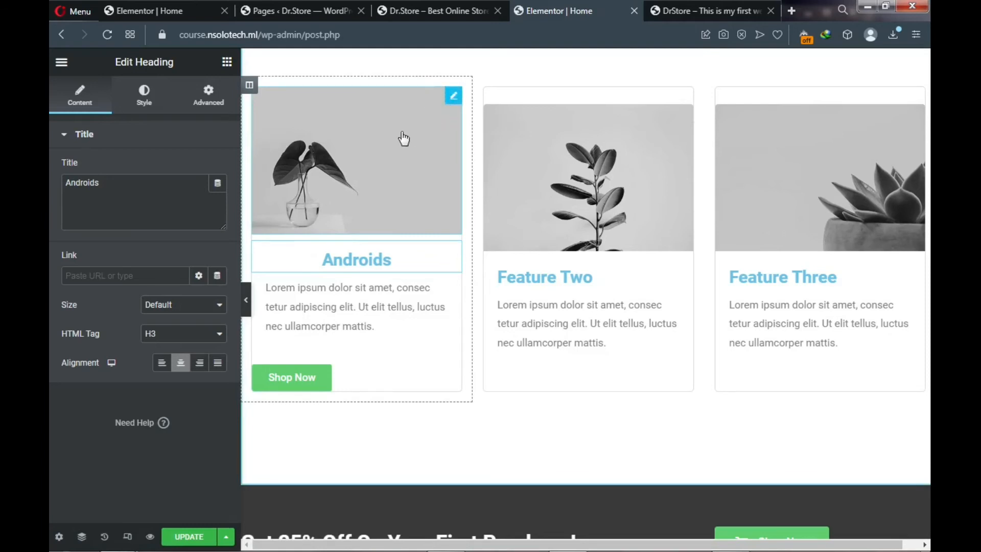
- From the first card's image, select all seven images item1–item7 in YOUTUBE > imgs > PRODUCT IMG for upload
{"action": "left_click", "coordinate": [357, 156]}
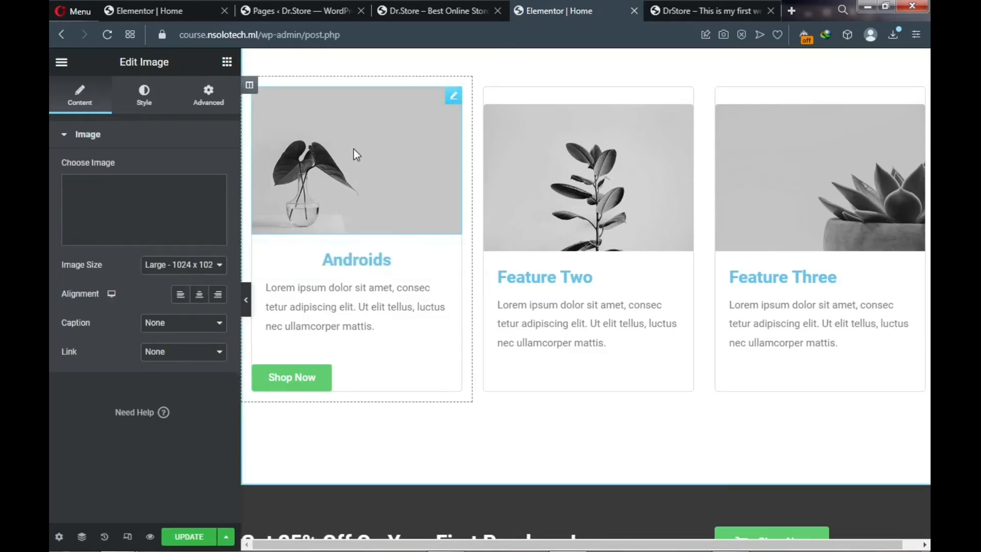
{"action": "left_click", "coordinate": [120, 238]}
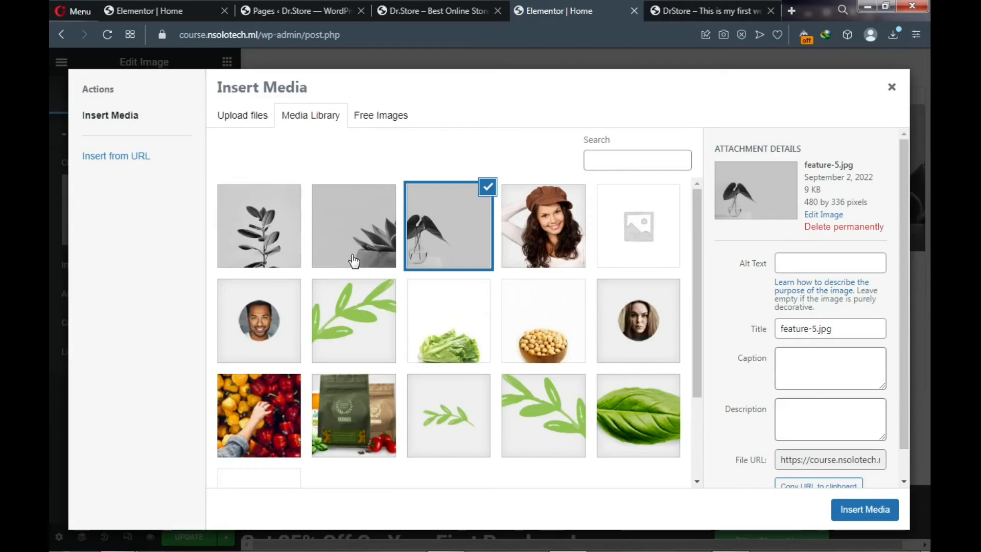
{"action": "left_click", "coordinate": [237, 122]}
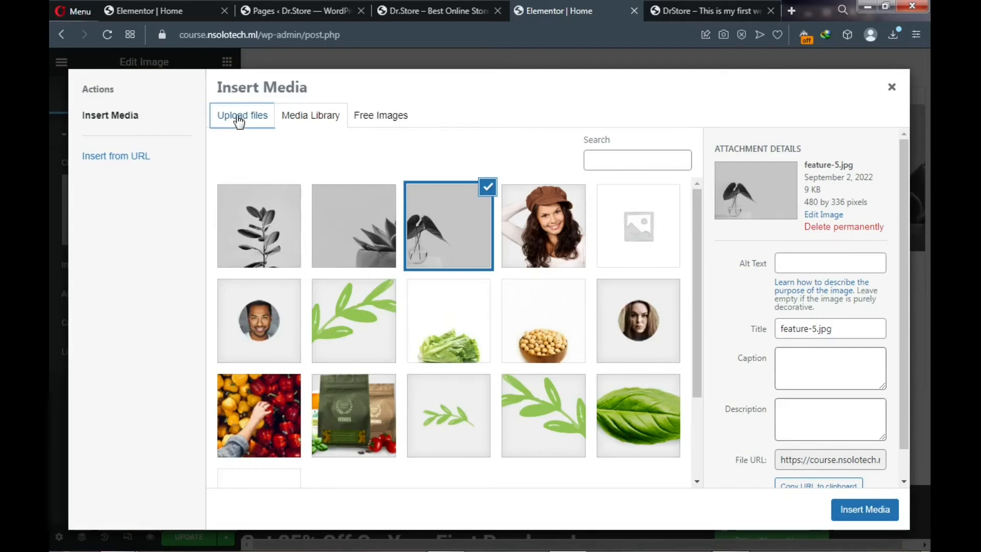
{"action": "left_click", "coordinate": [536, 313]}
{"action": "left_click", "coordinate": [604, 263]}
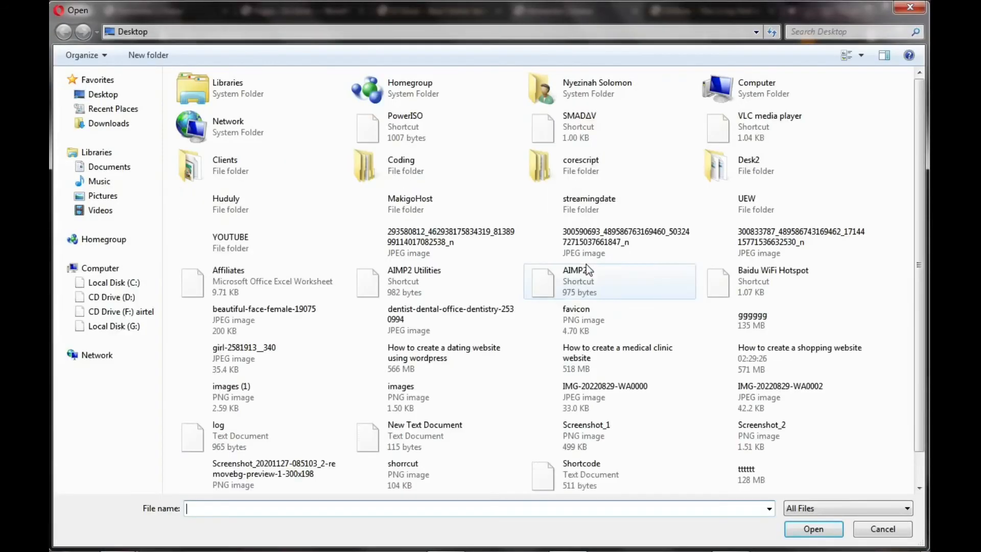
{"action": "double_click", "coordinate": [205, 234]}
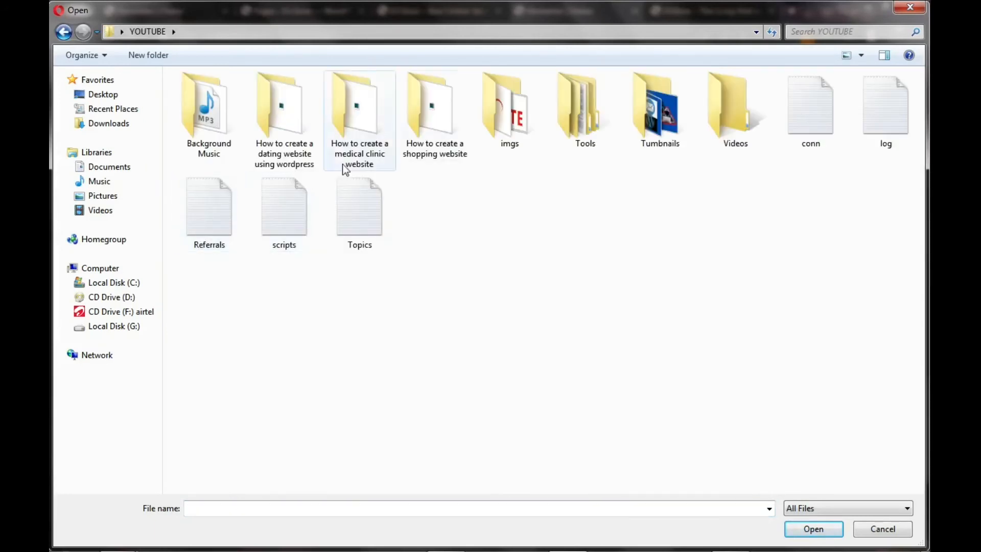
{"action": "left_click", "coordinate": [516, 133]}
{"action": "double_click", "coordinate": [516, 133]}
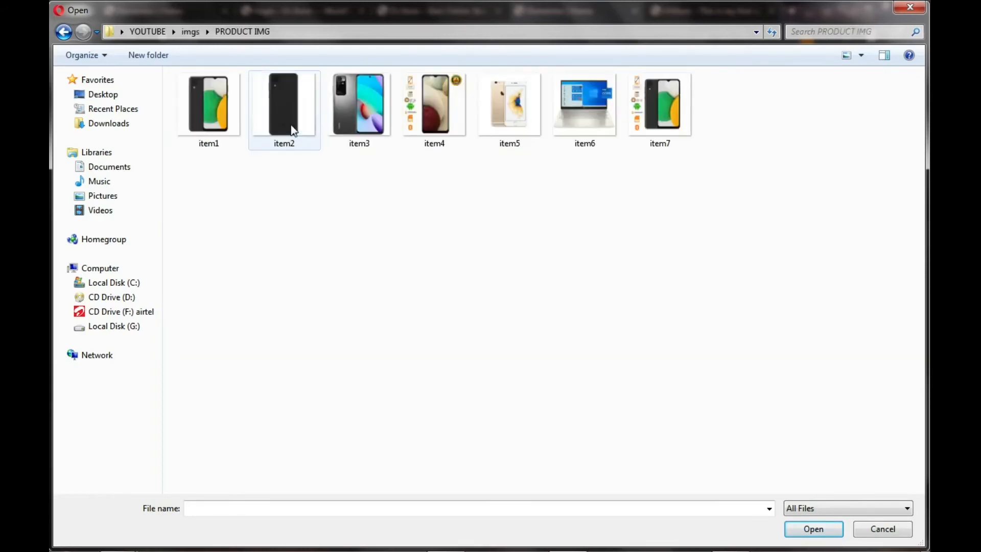
{"action": "left_click_drag", "start_coordinate": [188, 175], "coordinate": [686, 108]}
- Upload the seven product images and insert item1.jpg as the Androids card's picture
{"action": "left_click", "coordinate": [814, 529]}
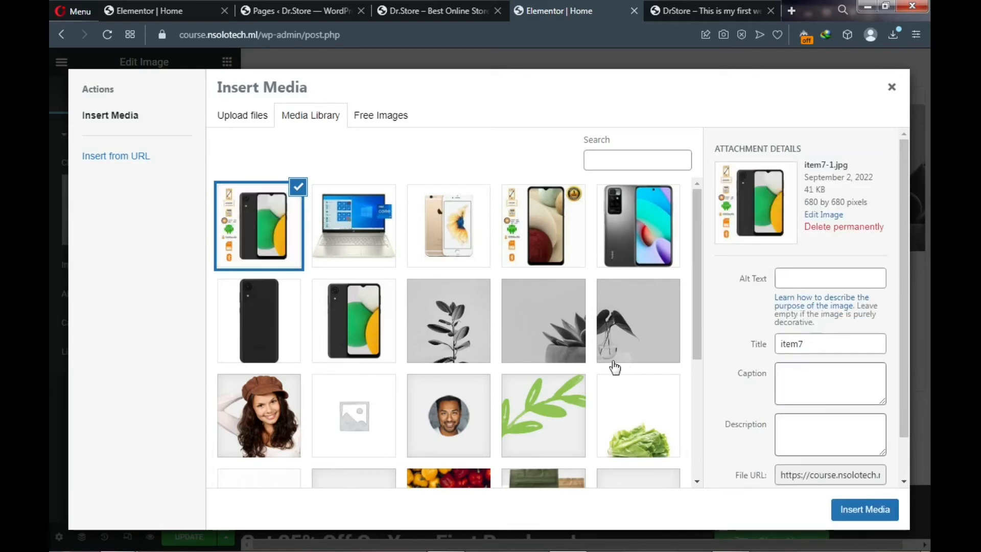
{"action": "left_click", "coordinate": [359, 339]}
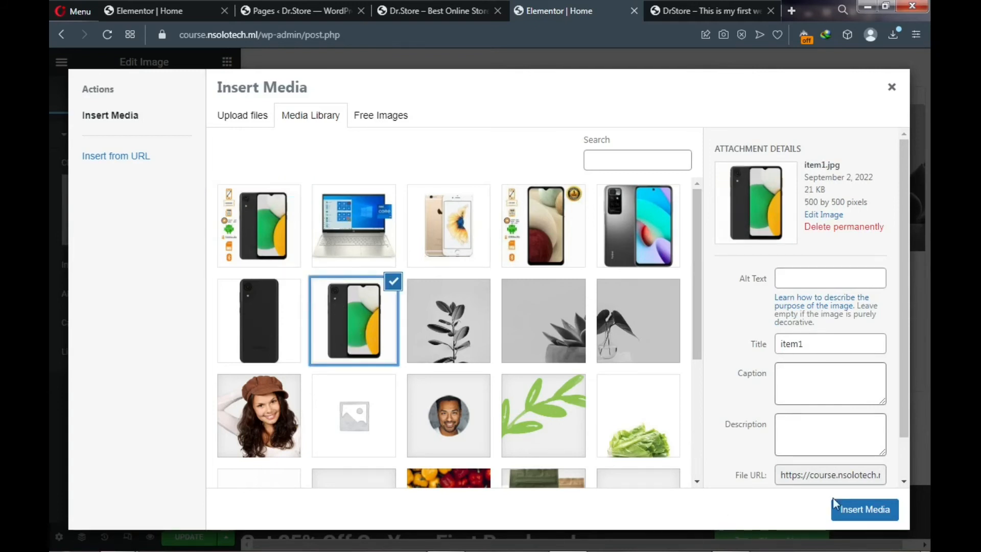
{"action": "left_click", "coordinate": [860, 516]}
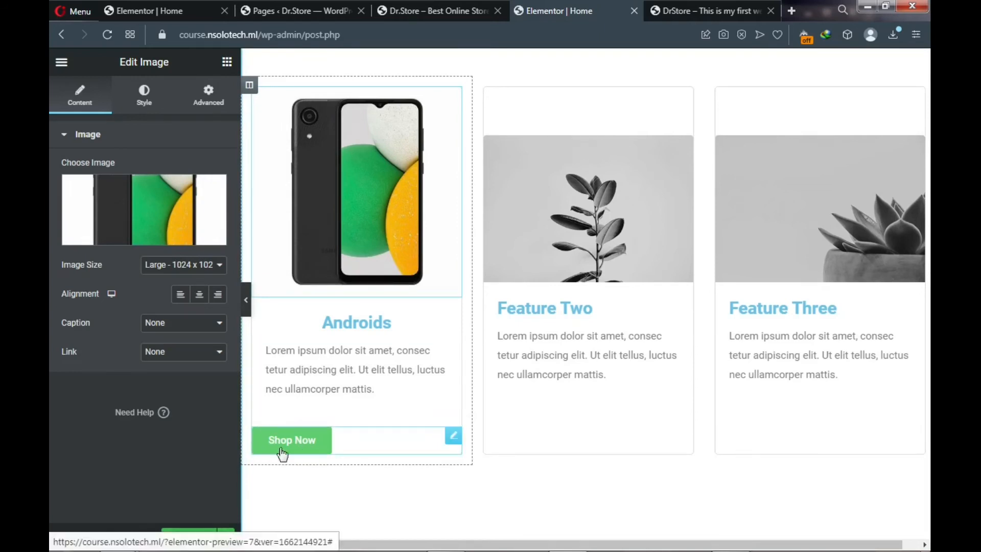
- Centre the Androids card's Shop Now button and raise its icon spacing to 15
{"action": "left_click", "coordinate": [311, 451]}
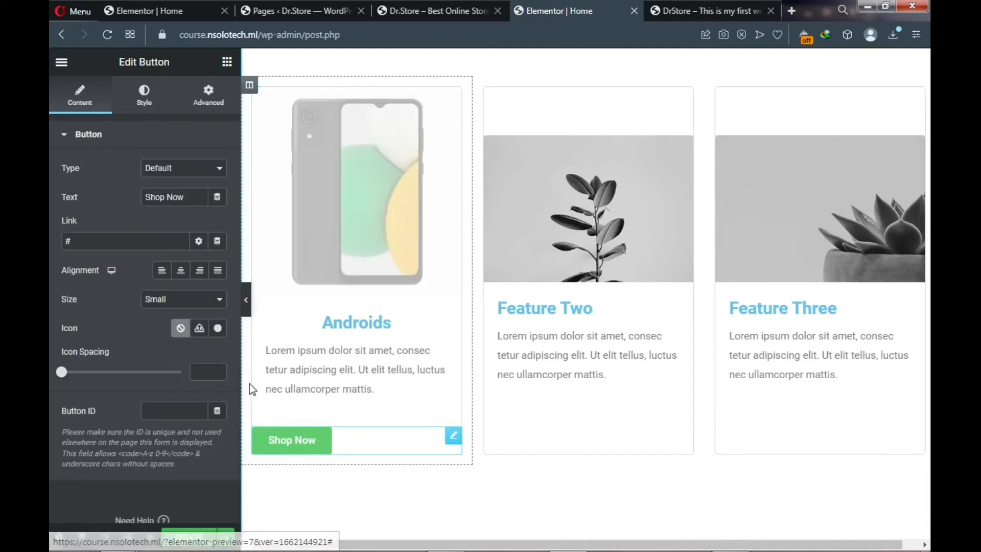
{"action": "left_click", "coordinate": [181, 270]}
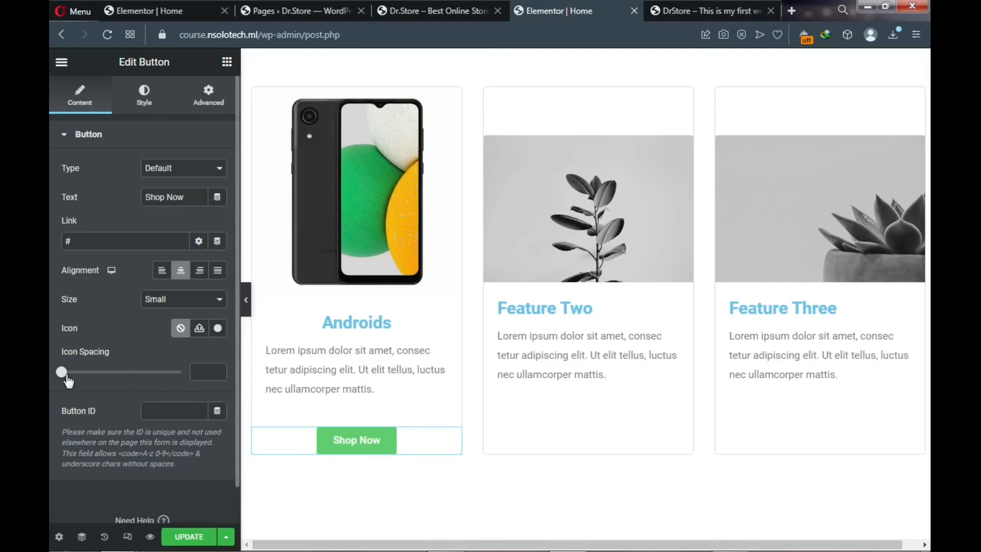
{"action": "left_click_drag", "start_coordinate": [67, 381], "coordinate": [103, 387]}
- Add the Arrow right icon from the Icon Library to the button, positioned After the text
{"action": "left_click", "coordinate": [218, 329]}
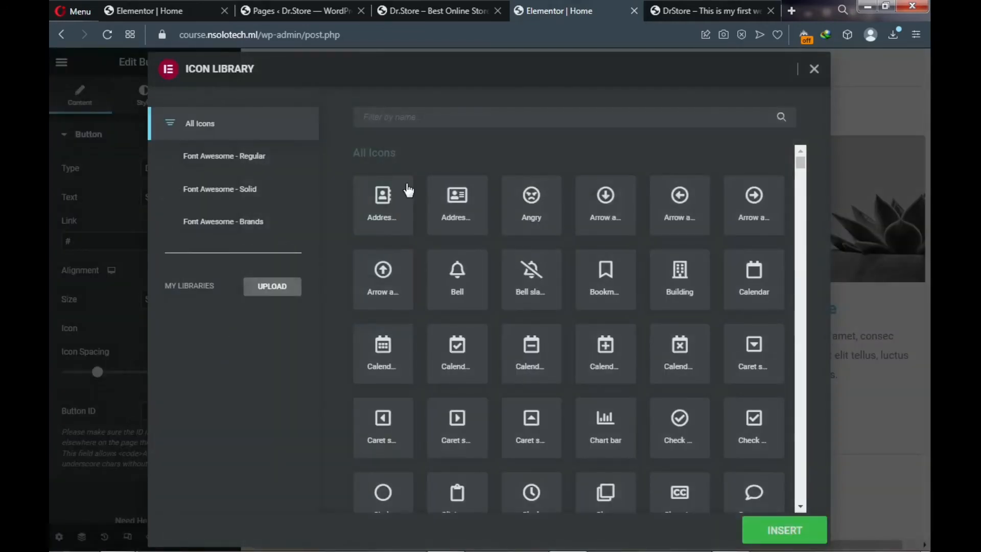
{"action": "left_click", "coordinate": [415, 117]}
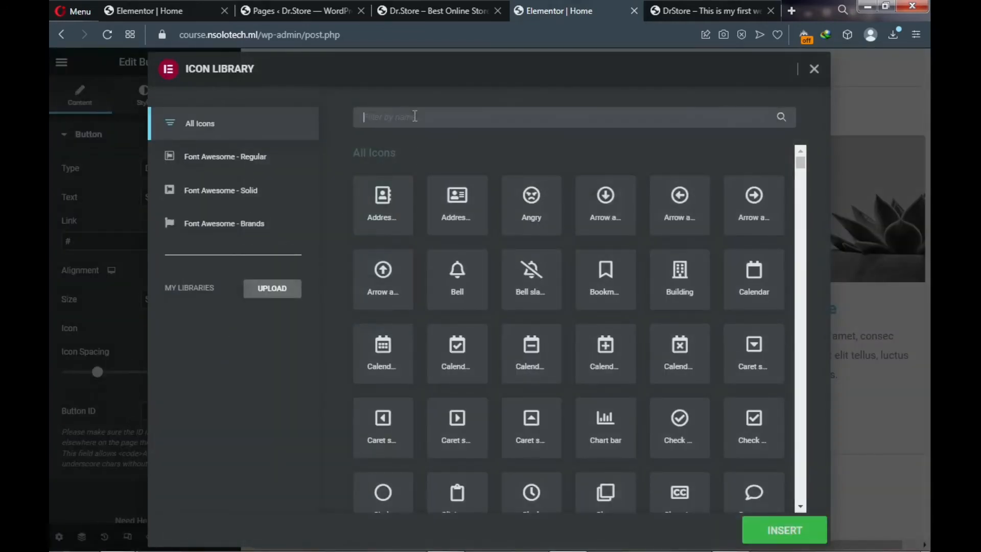
{"action": "type", "text": "arro"}
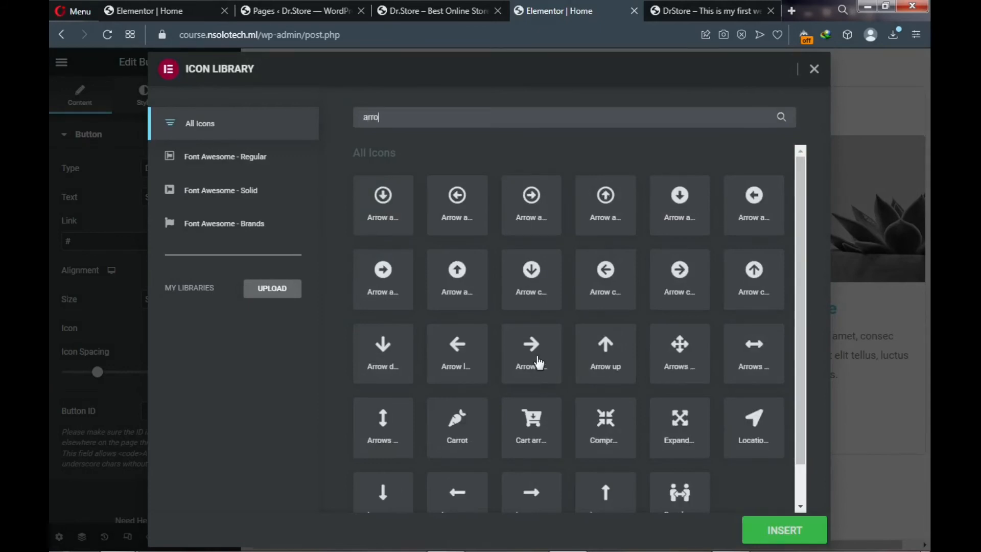
{"action": "left_click", "coordinate": [543, 372]}
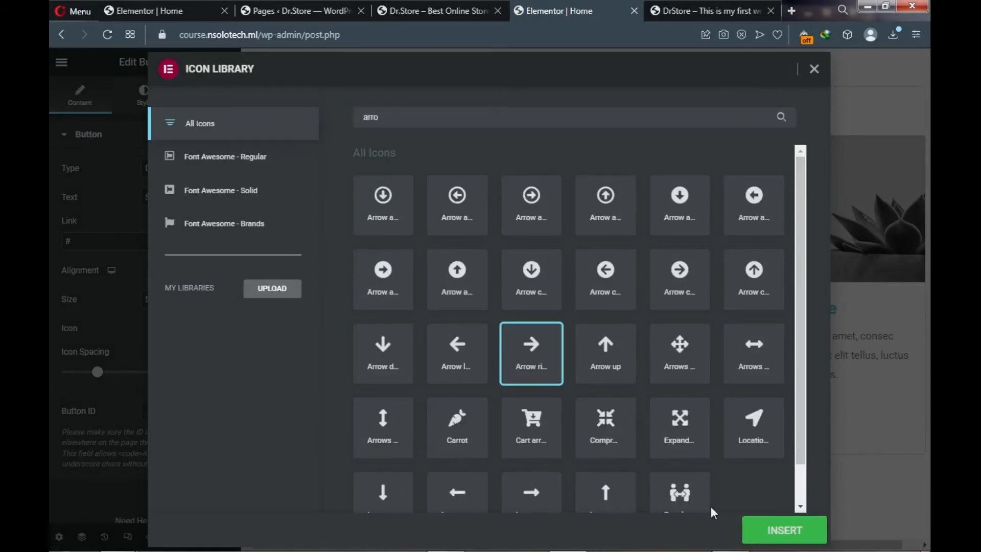
{"action": "left_click", "coordinate": [761, 532]}
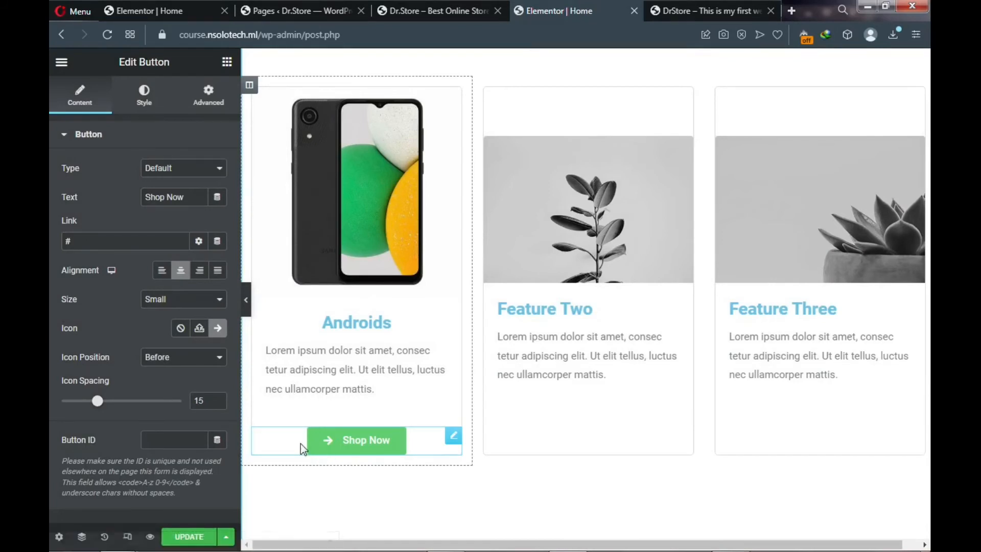
{"action": "left_click", "coordinate": [180, 363]}
{"action": "left_click", "coordinate": [177, 381]}
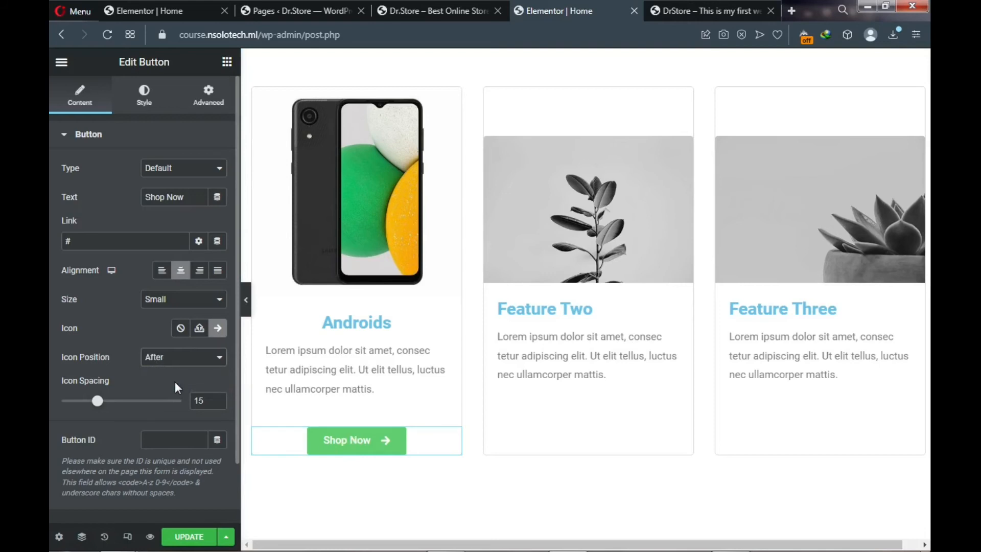
- Set the Androids Shop Now button's background colour to orange #E78122
{"action": "left_click", "coordinate": [144, 105]}
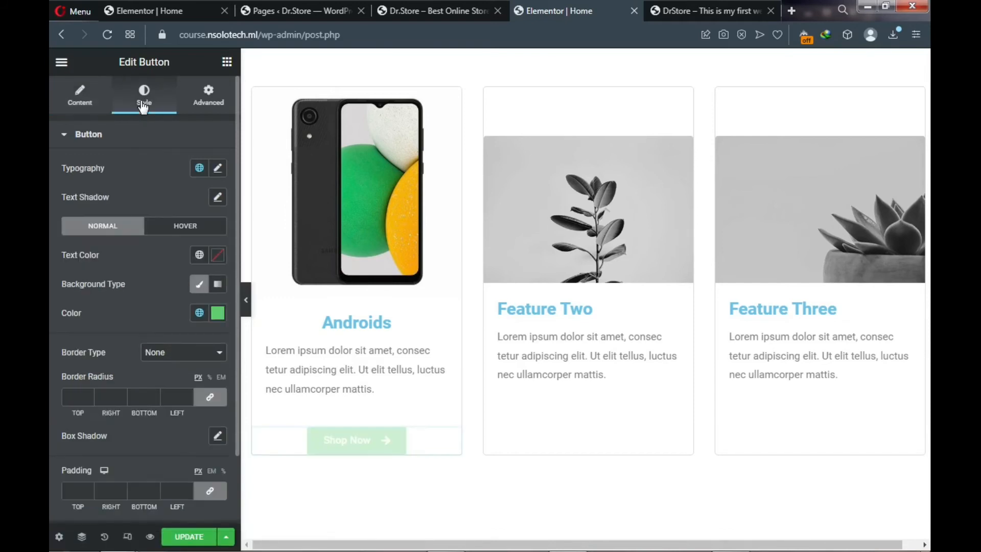
{"action": "left_click", "coordinate": [219, 314]}
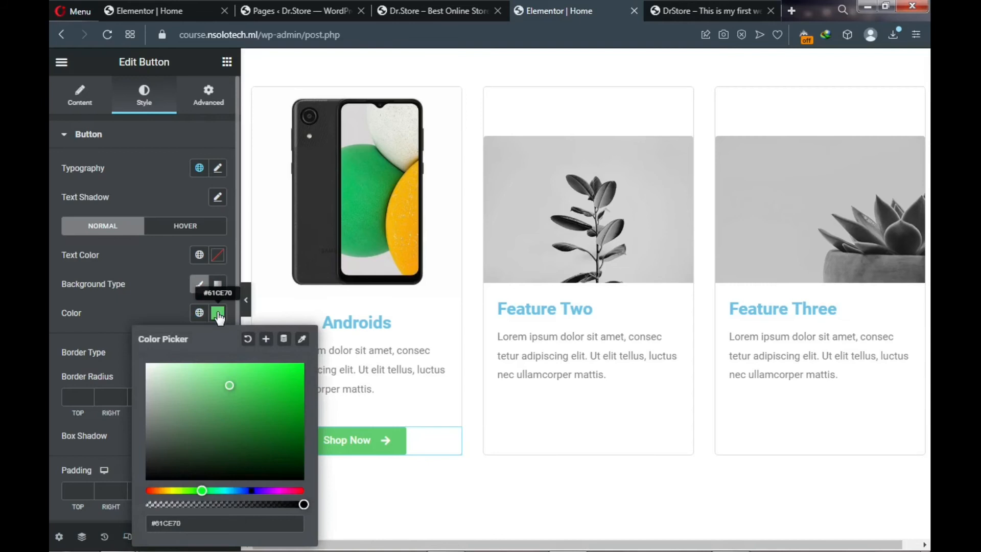
{"action": "left_click", "coordinate": [157, 490]}
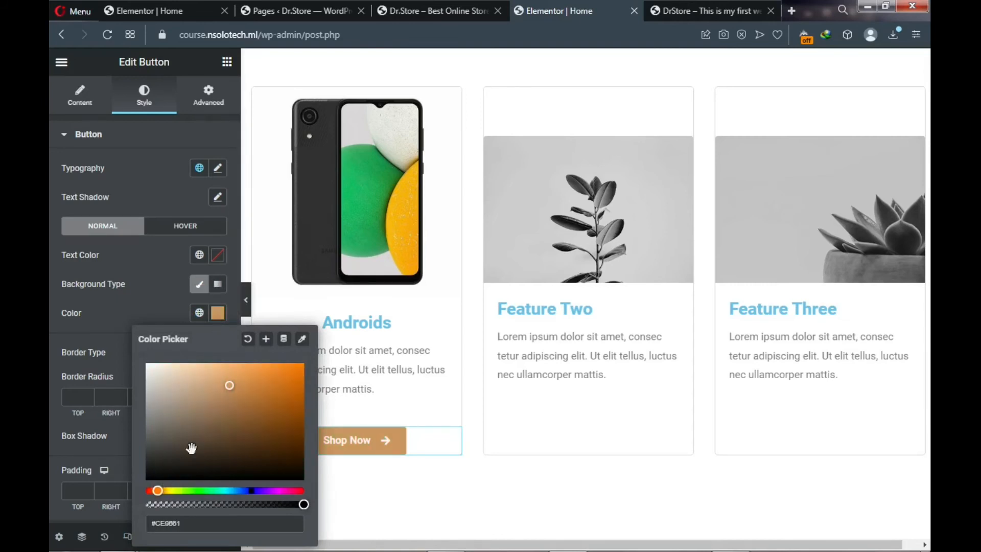
{"action": "left_click", "coordinate": [280, 373]}
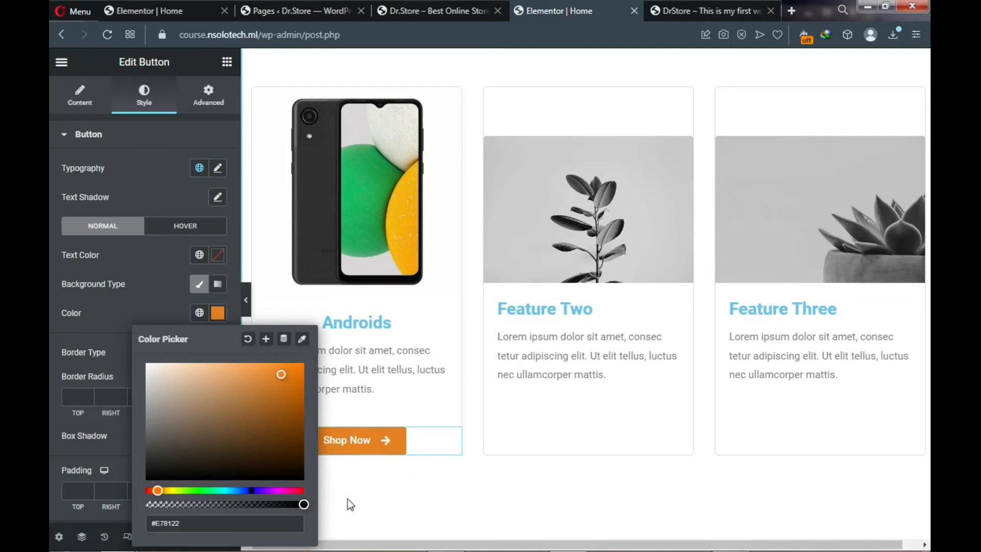
{"action": "left_click", "coordinate": [85, 329]}
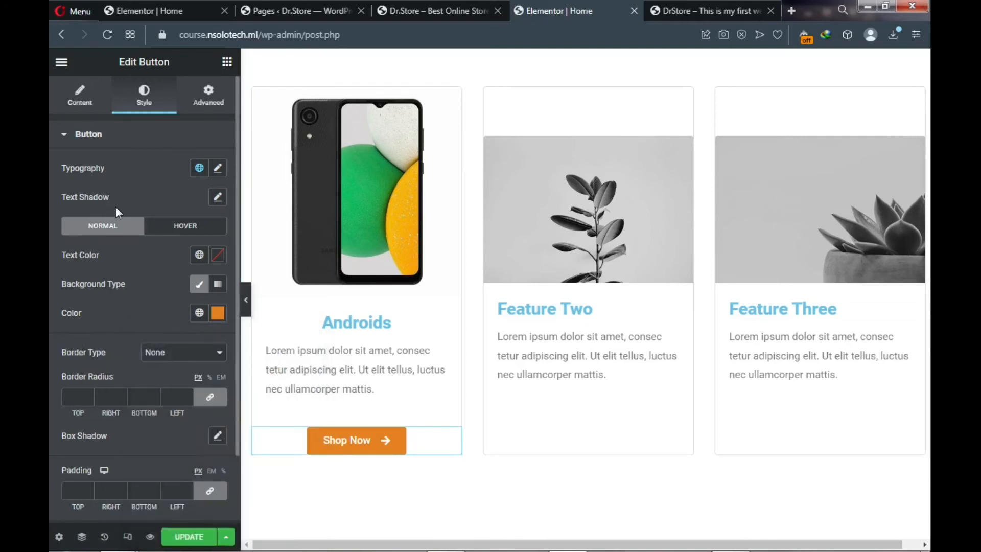
{"action": "left_click", "coordinate": [79, 102]}
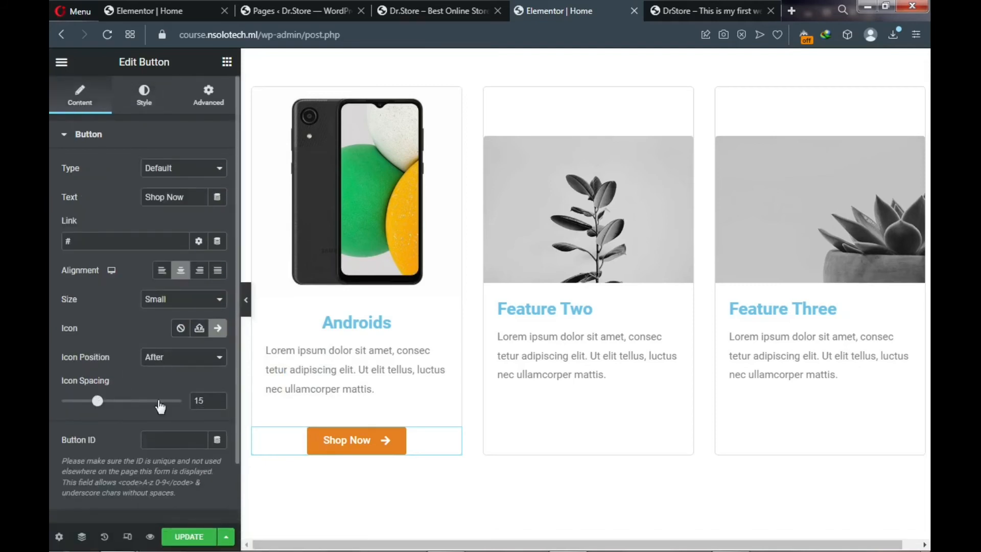
{"action": "double_click", "coordinate": [199, 402]}
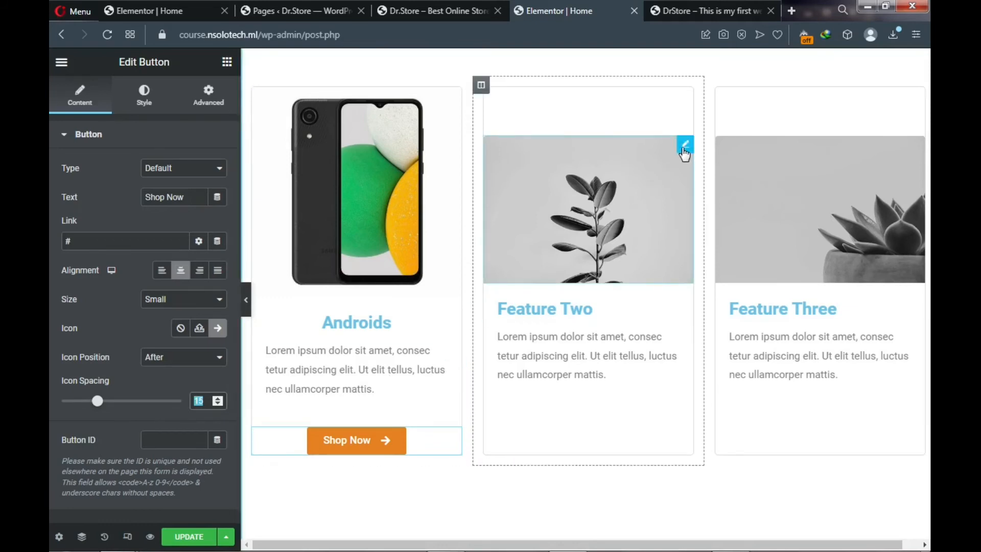
- Insert the gold iPhone photo item5.jpg as the Feature Two card's image
{"action": "left_click", "coordinate": [685, 145]}
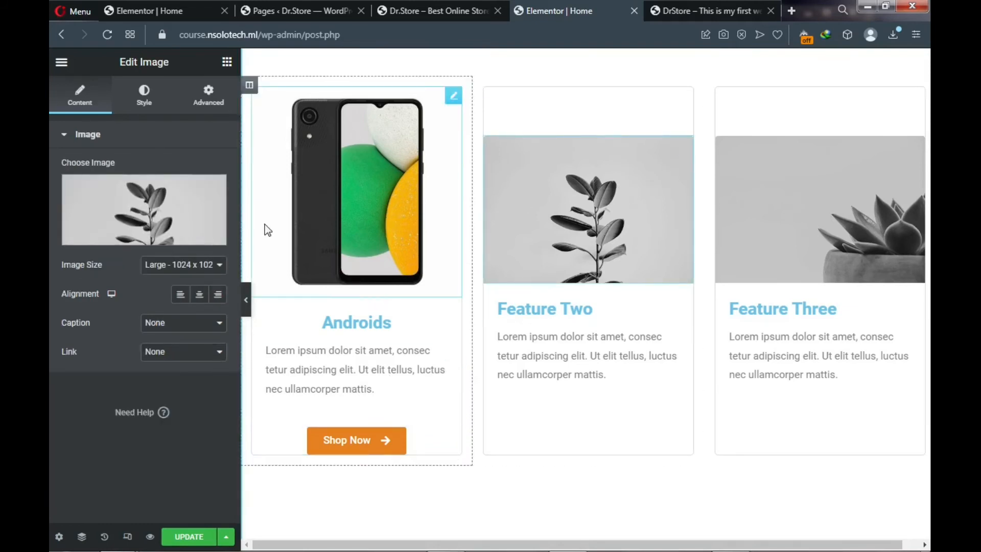
{"action": "left_click", "coordinate": [141, 238]}
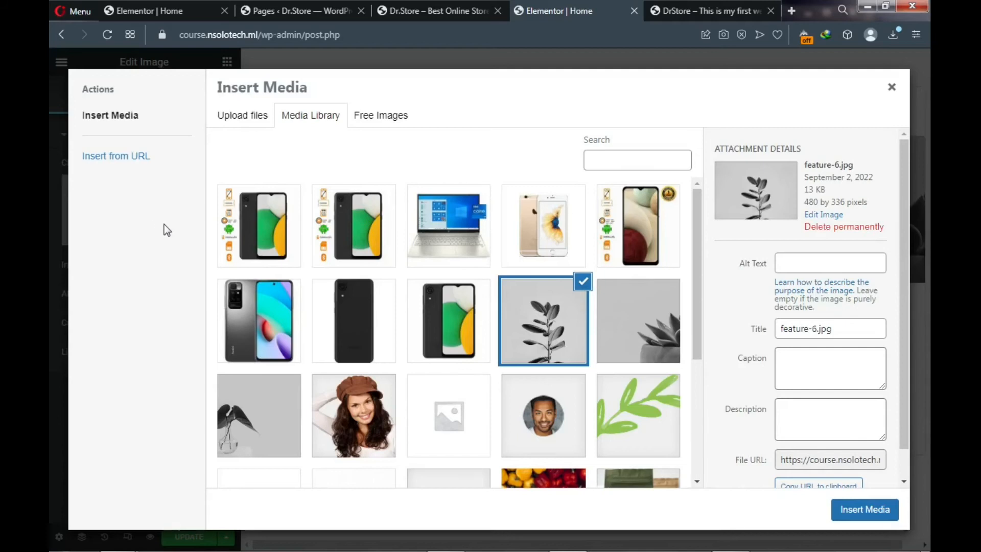
{"action": "left_click", "coordinate": [537, 235]}
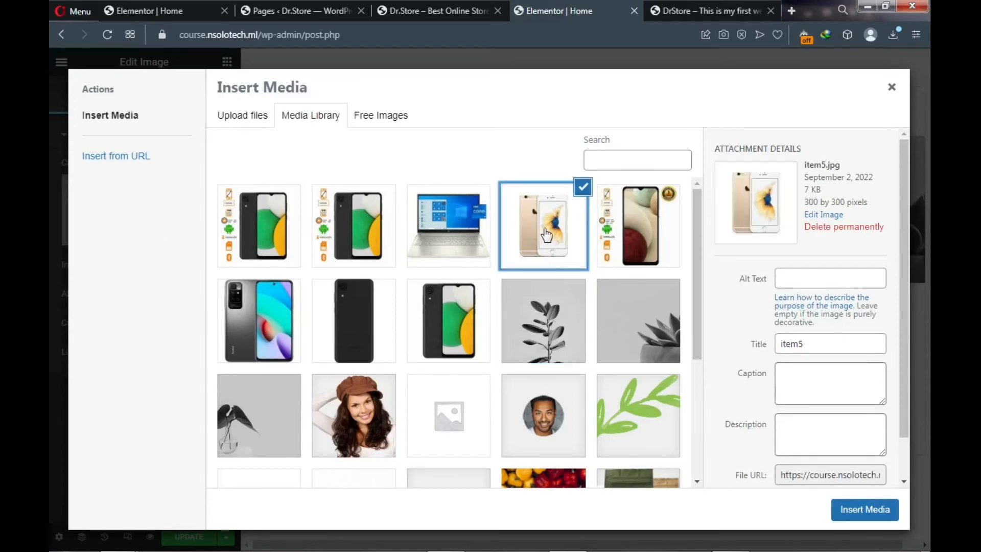
{"action": "left_click", "coordinate": [842, 510]}
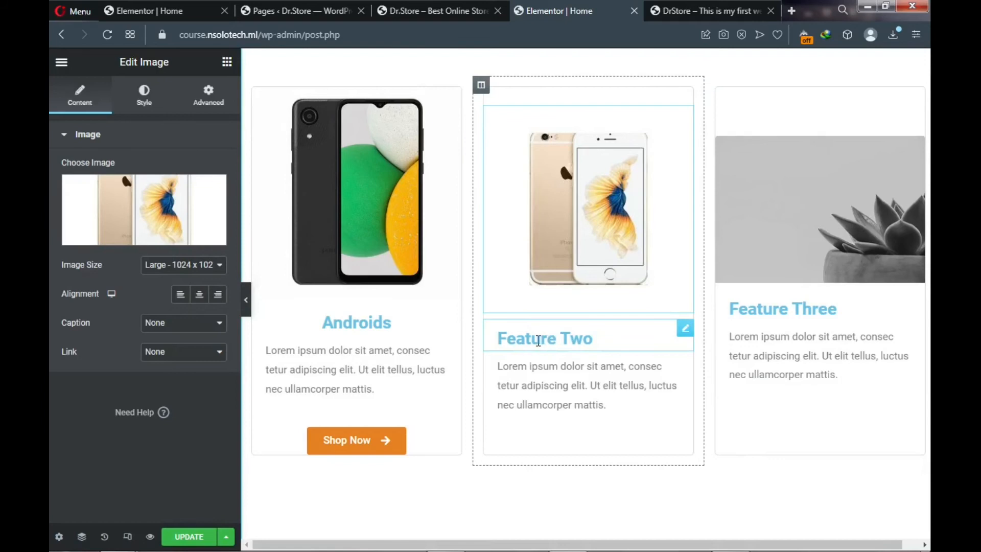
{"action": "left_click", "coordinate": [539, 341]}
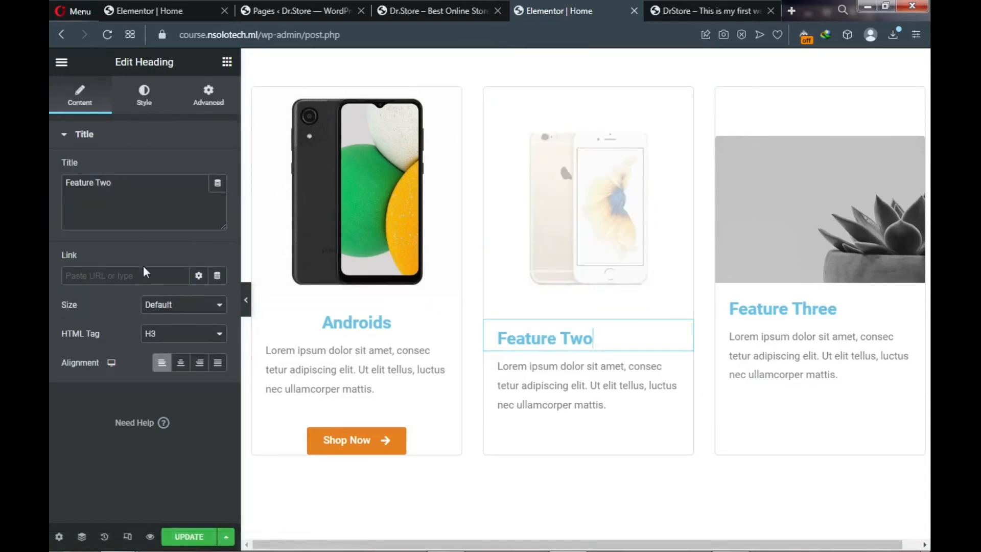
- Centre the Feature Two heading and colour its text orange
{"action": "left_click", "coordinate": [181, 368]}
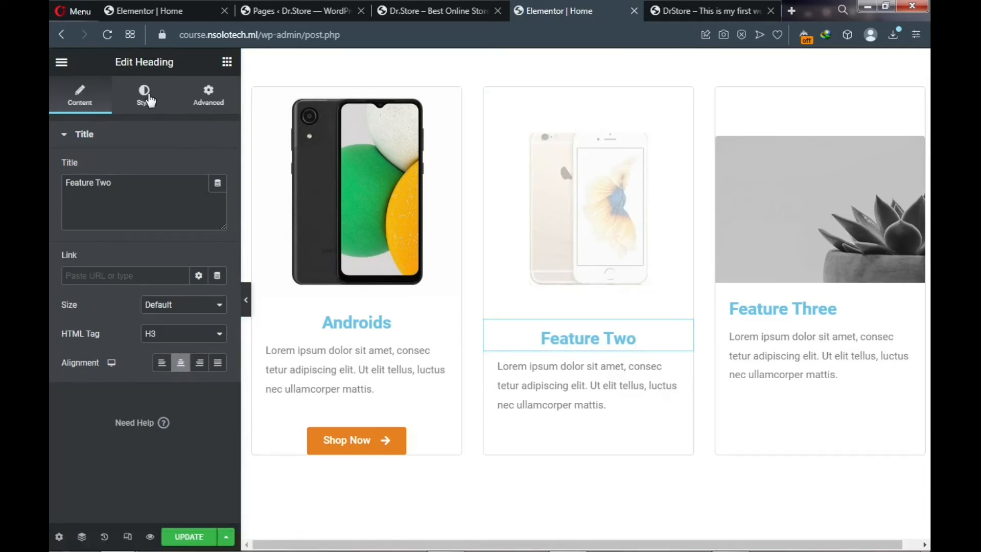
{"action": "left_click", "coordinate": [147, 97]}
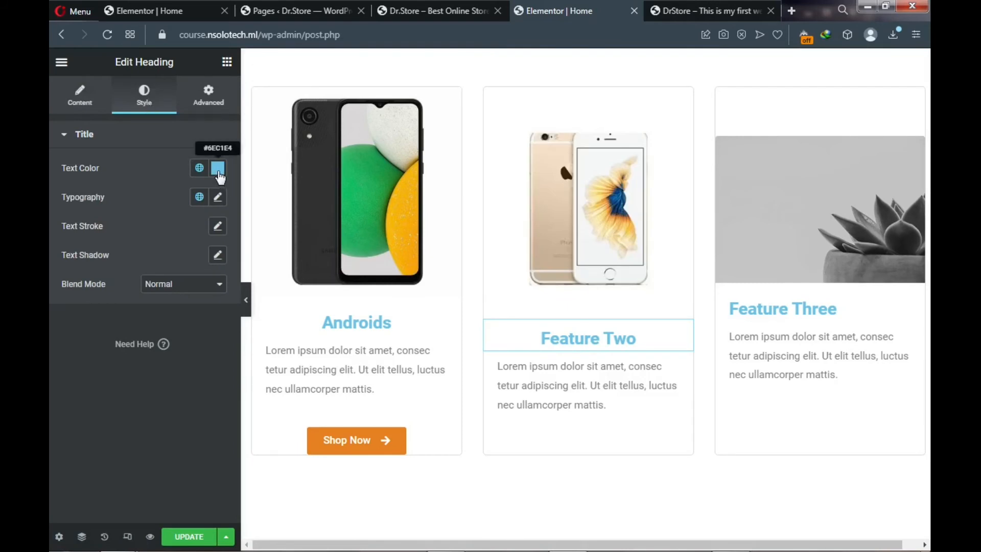
{"action": "left_click", "coordinate": [219, 173]}
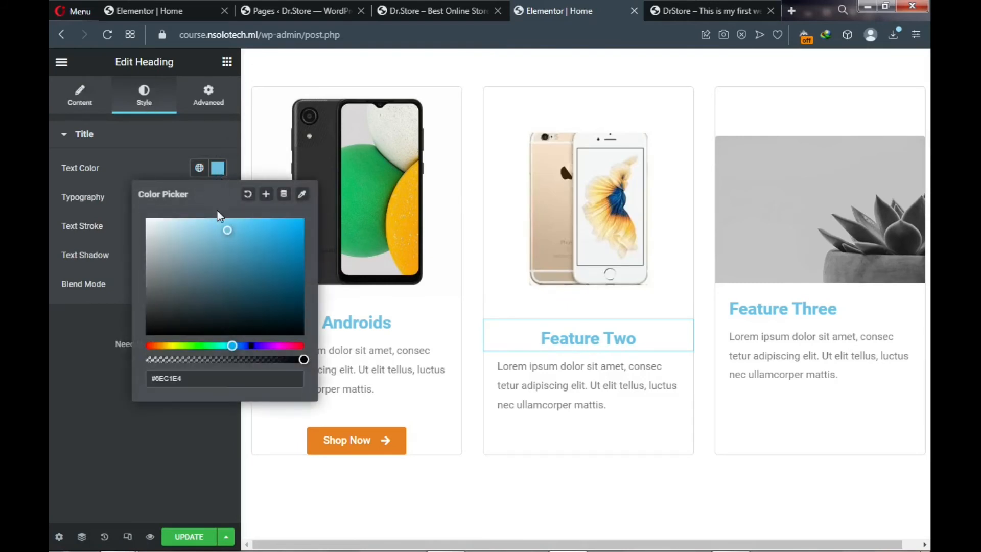
{"action": "left_click", "coordinate": [161, 346]}
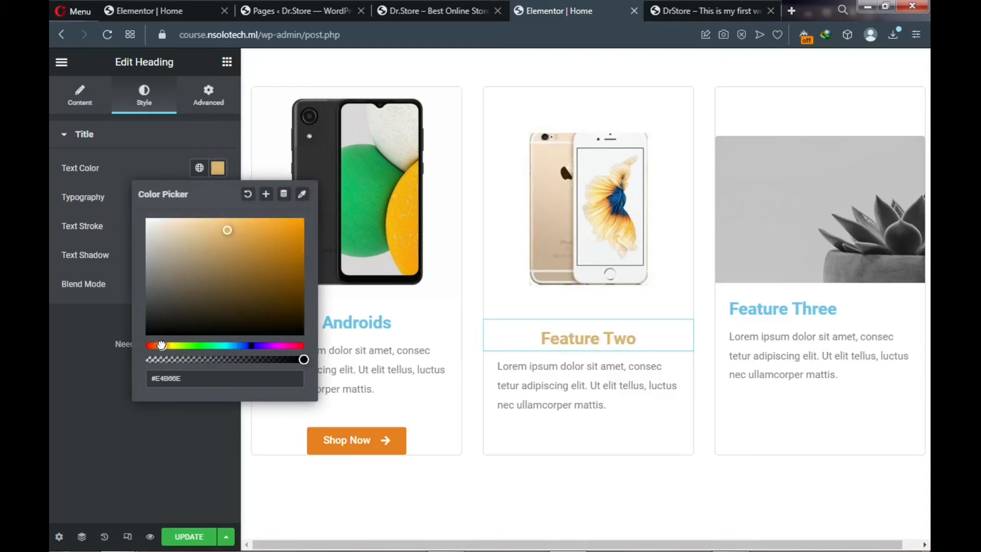
{"action": "left_click", "coordinate": [279, 233]}
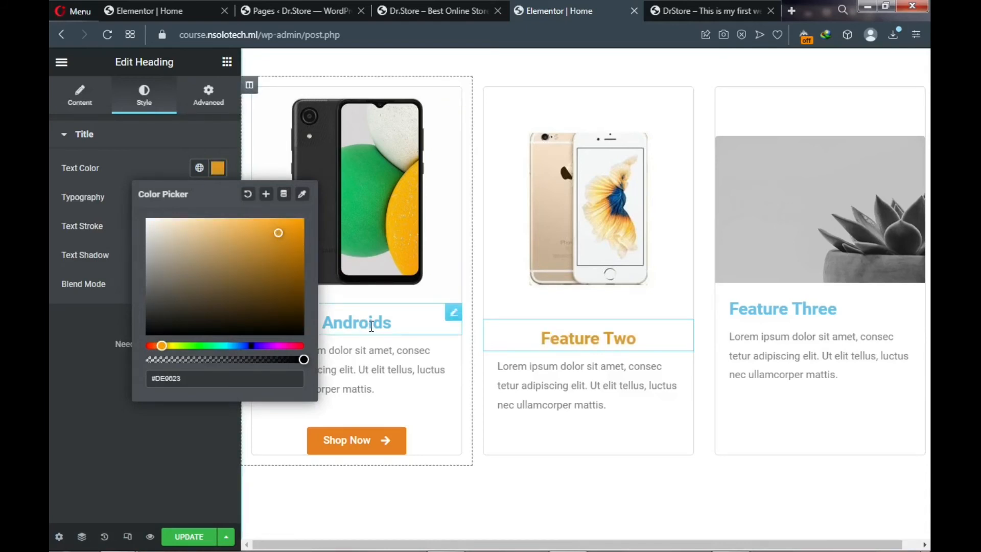
- Colour the Androids heading text golden orange #E7A013
{"action": "left_click", "coordinate": [368, 320]}
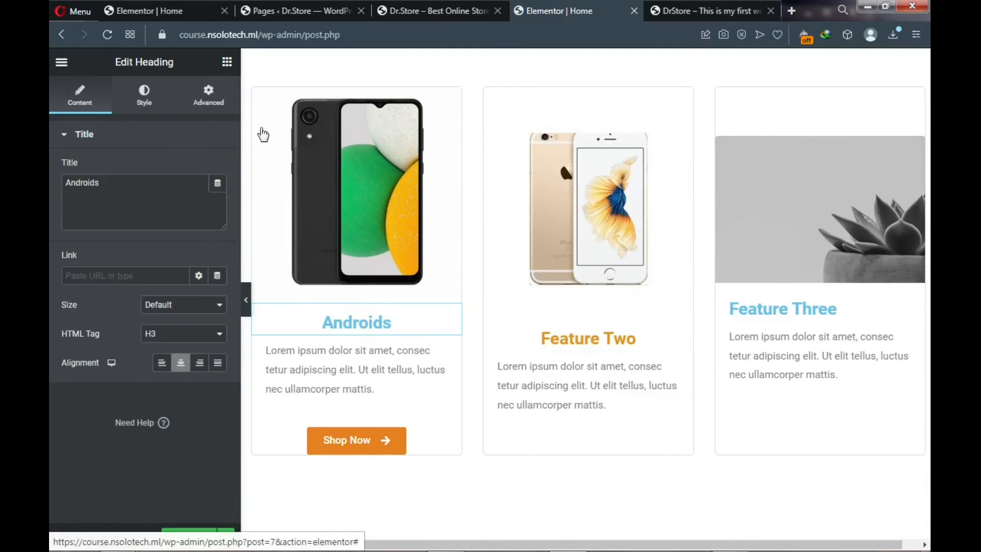
{"action": "left_click", "coordinate": [144, 95]}
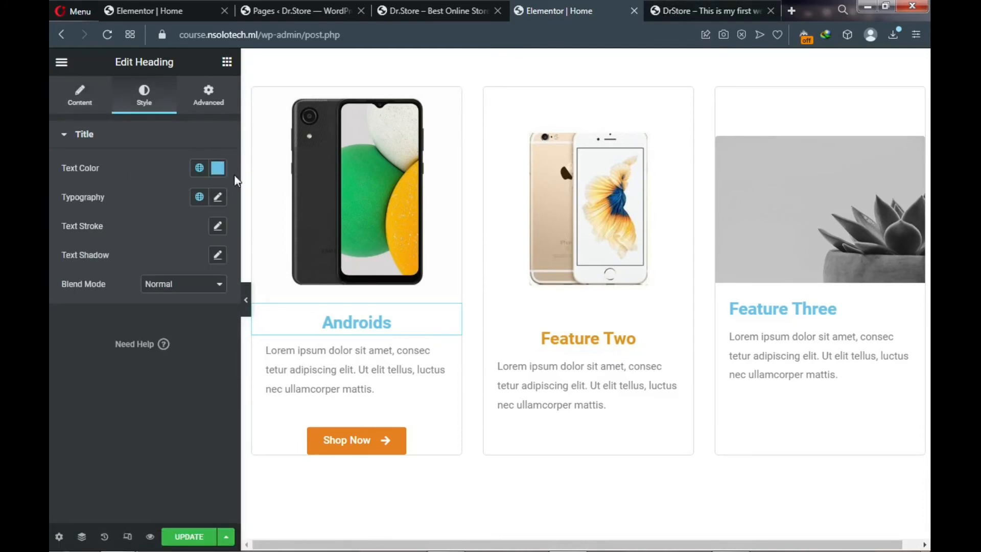
{"action": "left_click", "coordinate": [220, 171]}
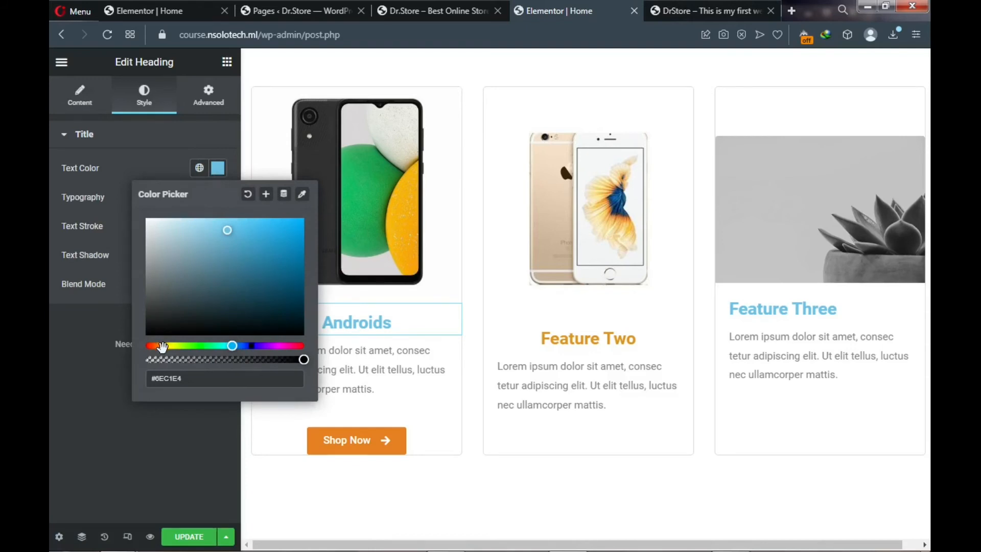
{"action": "left_click", "coordinate": [163, 346]}
{"action": "left_click", "coordinate": [291, 228]}
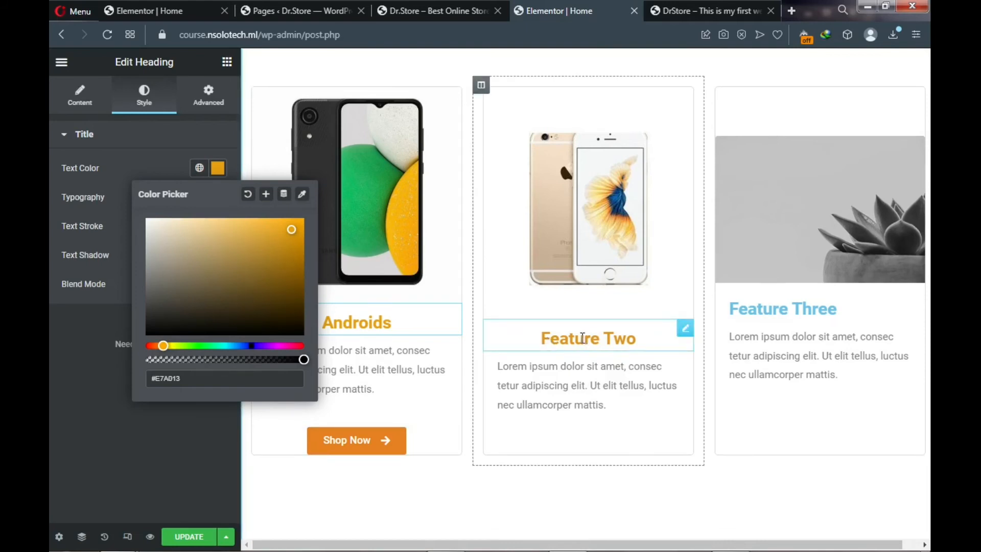
{"action": "left_click", "coordinate": [583, 338]}
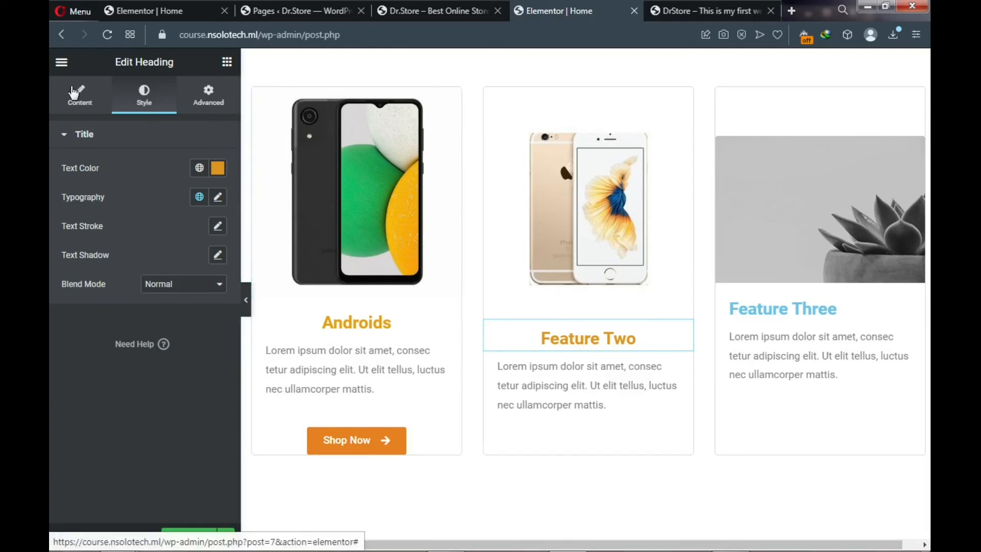
- Change the second card's Title text from Feature Two to iPhones
{"action": "left_click", "coordinate": [76, 96]}
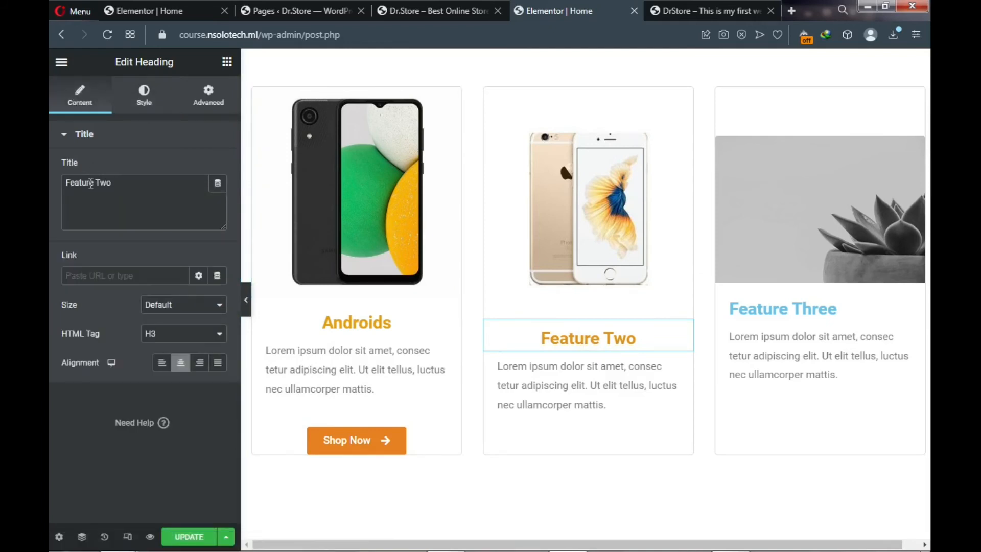
{"action": "triple_click", "coordinate": [91, 183]}
{"action": "type", "text": "i"}
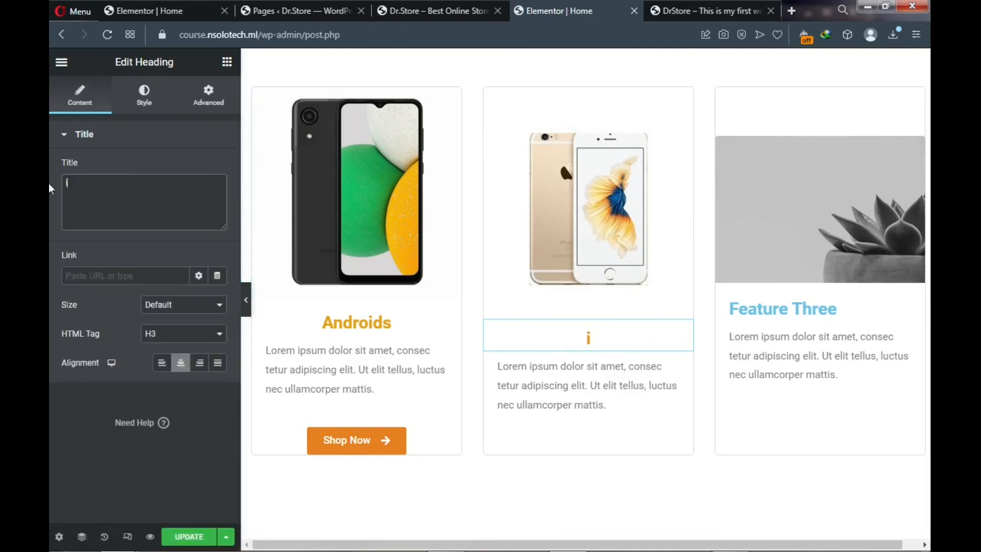
{"action": "type", "text": "Phones"}
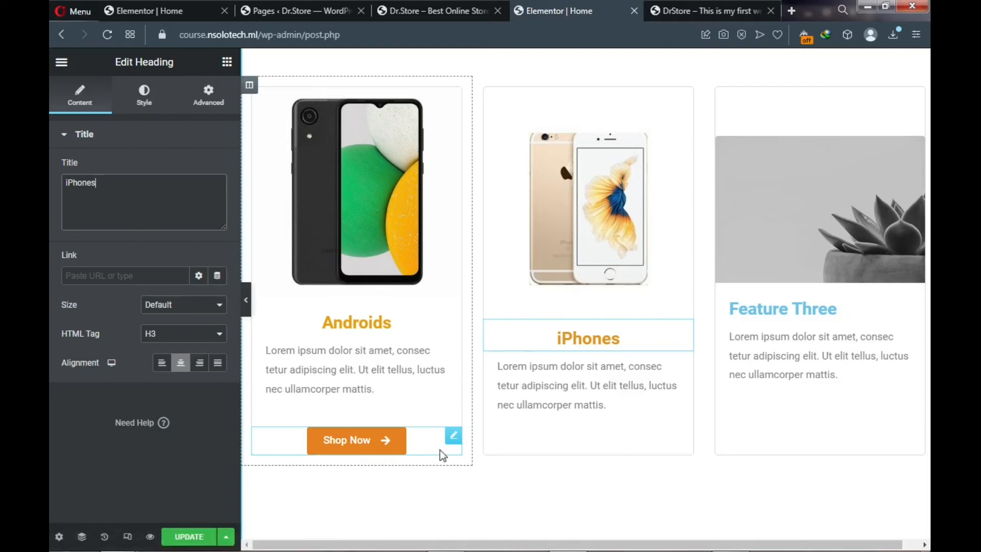
- Duplicate the Androids Shop Now button and place the copy under the iPhones card's text
{"action": "right_click", "coordinate": [453, 443]}
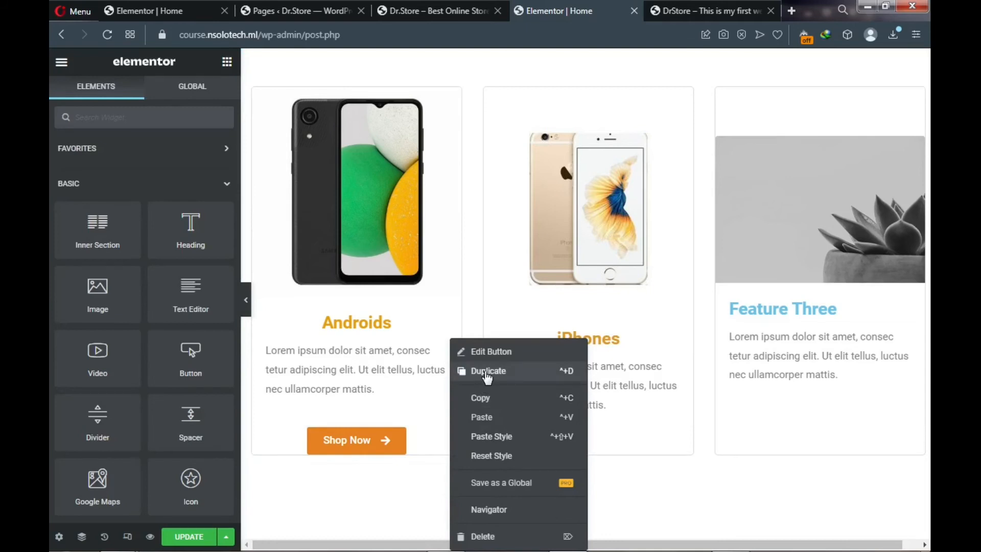
{"action": "left_click", "coordinate": [486, 374]}
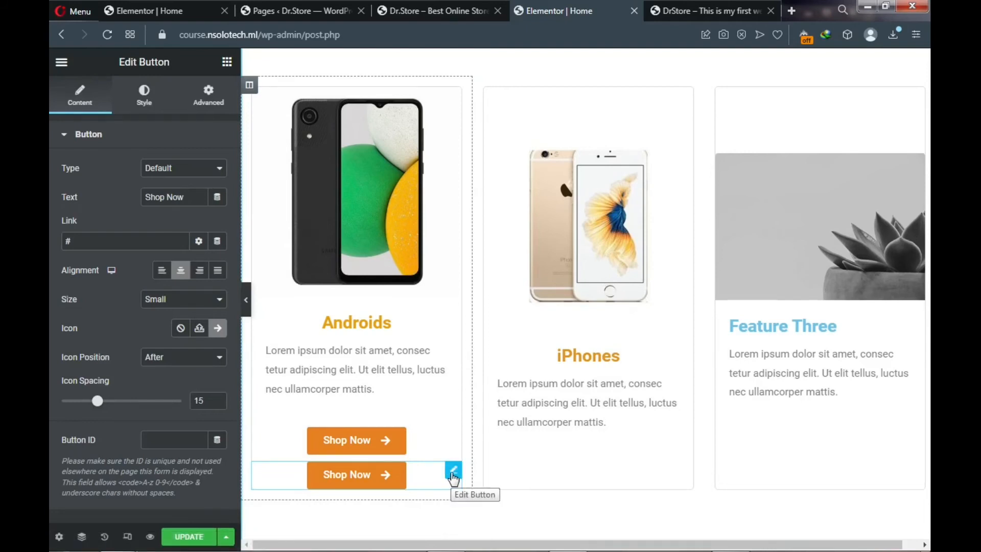
{"action": "left_click_drag", "start_coordinate": [452, 471], "coordinate": [583, 425]}
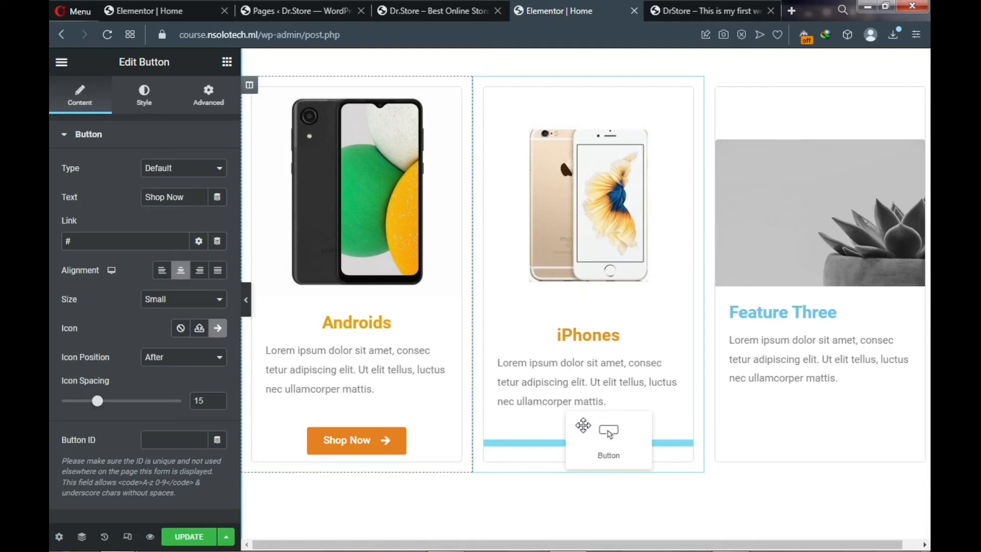
{"action": "left_click_drag", "start_coordinate": [584, 425], "coordinate": [562, 440]}
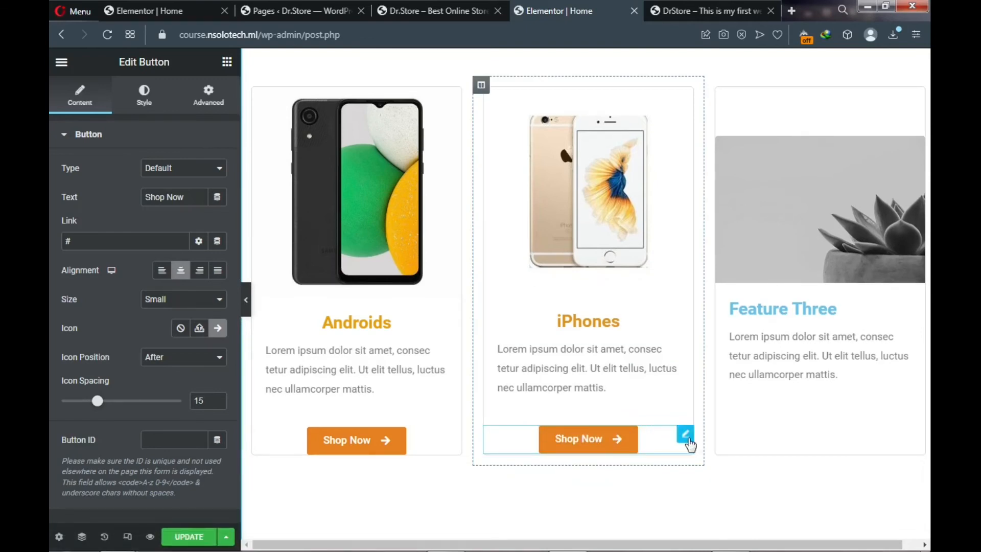
- Duplicate the iPhones Shop Now button and place the copy below the Feature Three text
{"action": "right_click", "coordinate": [686, 442]}
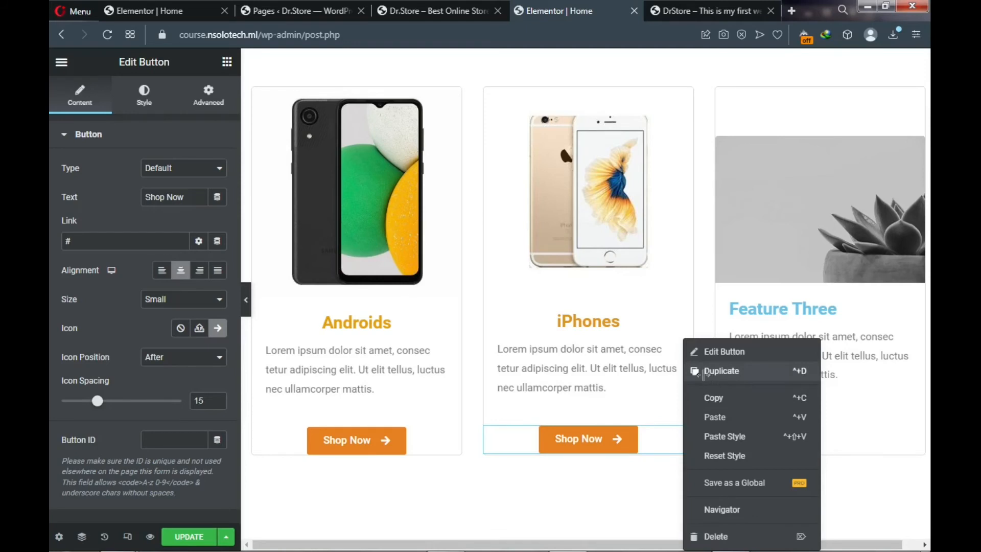
{"action": "left_click", "coordinate": [712, 378]}
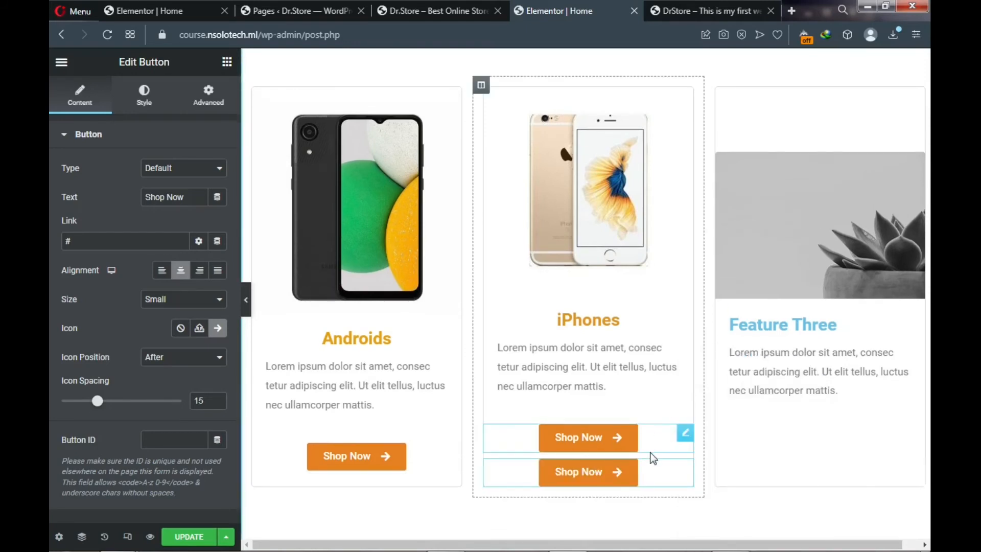
{"action": "left_click_drag", "start_coordinate": [685, 477], "coordinate": [829, 436]}
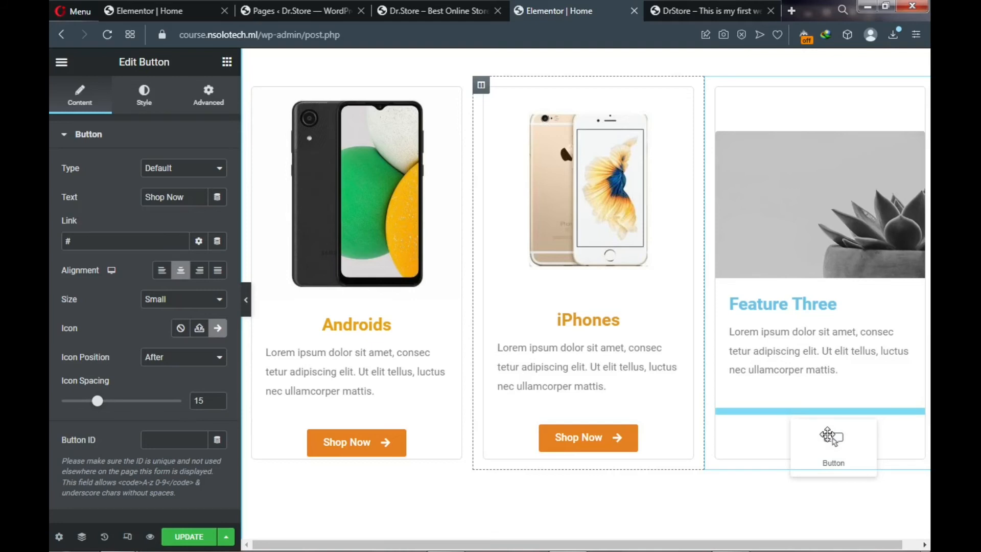
{"action": "left_click_drag", "start_coordinate": [829, 436], "coordinate": [776, 455]}
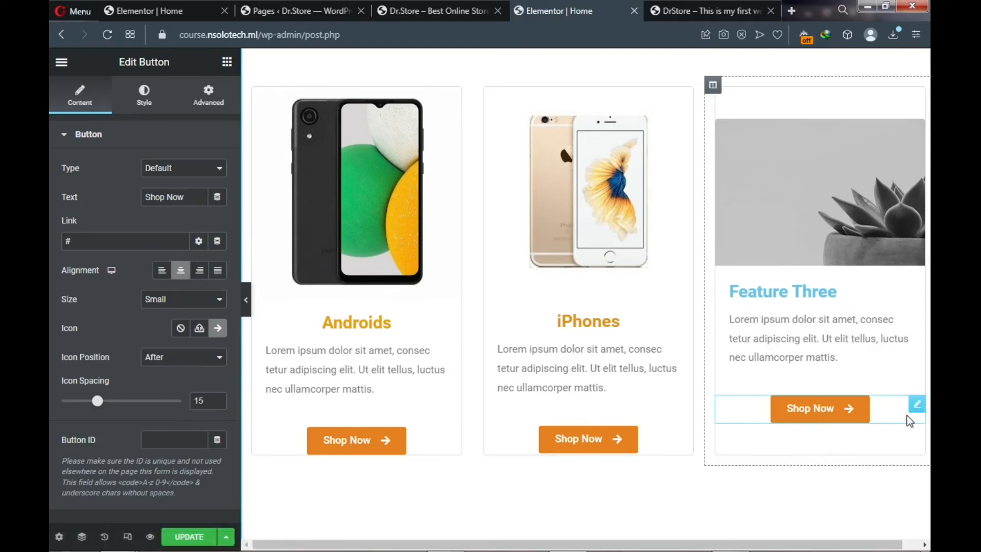
{"action": "left_click_drag", "start_coordinate": [918, 405], "coordinate": [808, 423]}
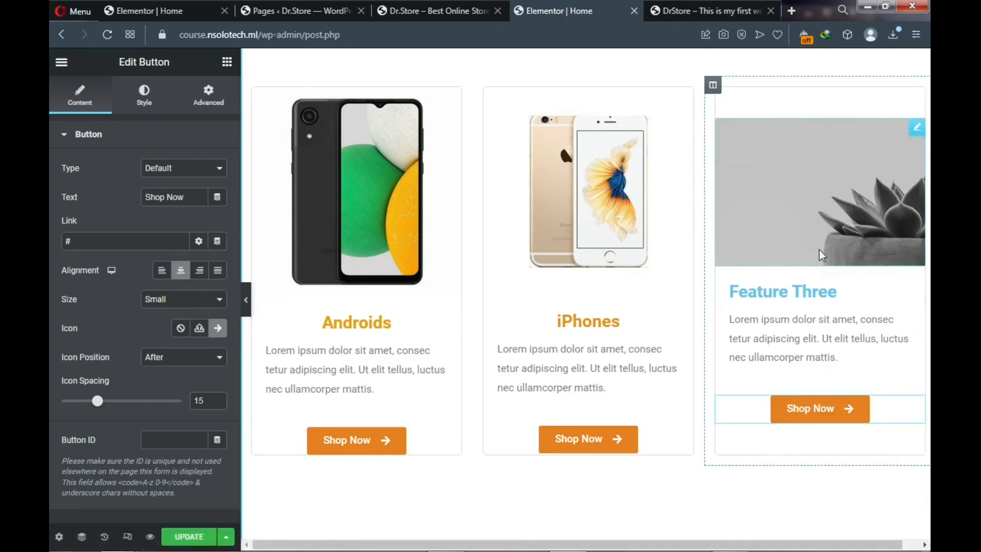
- Pick the black phone image item2.jpg from the Media Library for the Feature Three image widget
{"action": "left_click", "coordinate": [916, 129]}
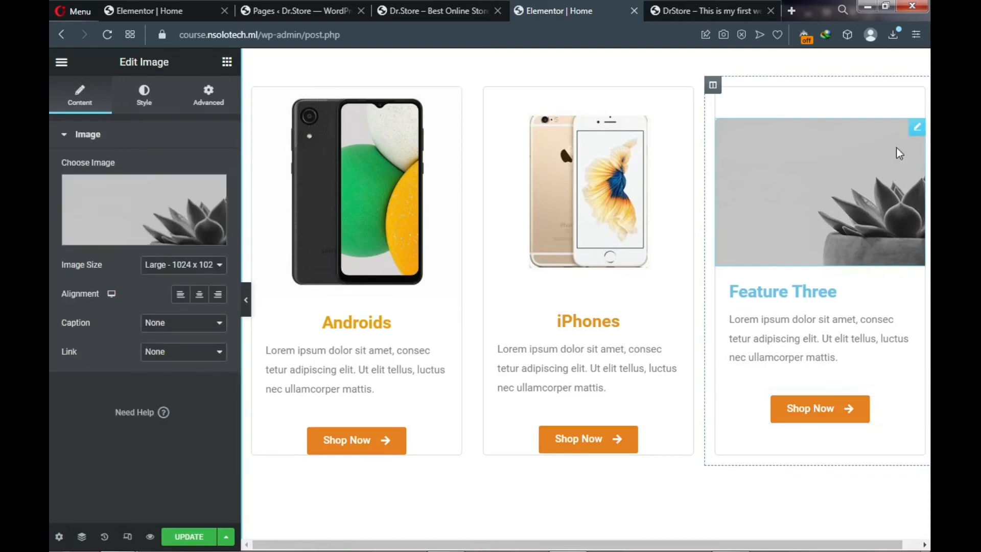
{"action": "left_click", "coordinate": [120, 235]}
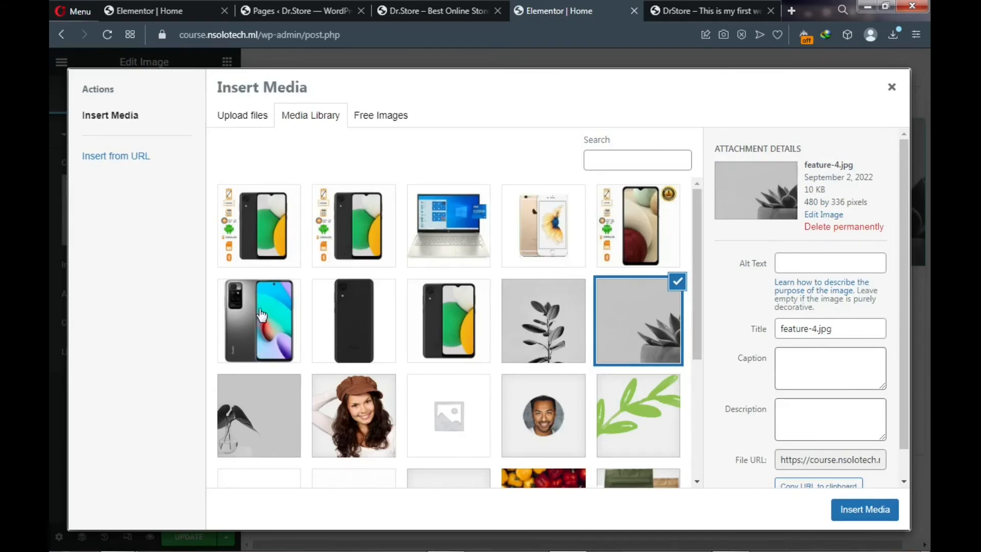
{"action": "left_click", "coordinate": [256, 235]}
{"action": "left_click", "coordinate": [259, 324]}
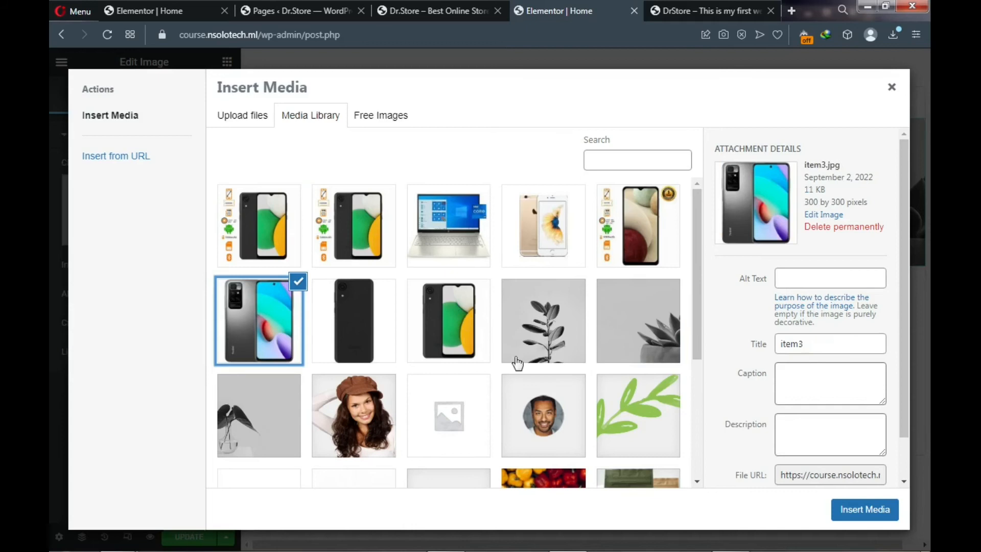
{"action": "left_click", "coordinate": [382, 338]}
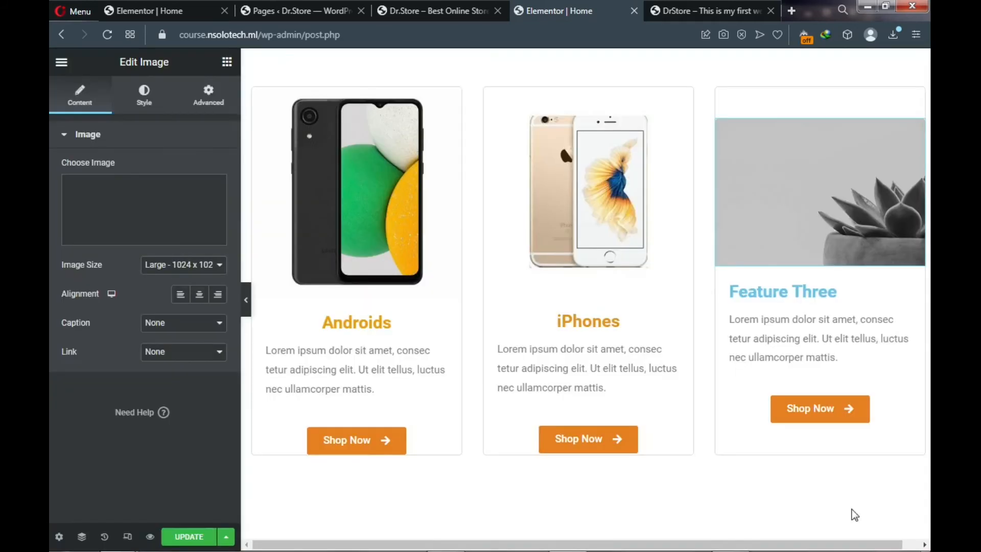
{"action": "left_click", "coordinate": [855, 514]}
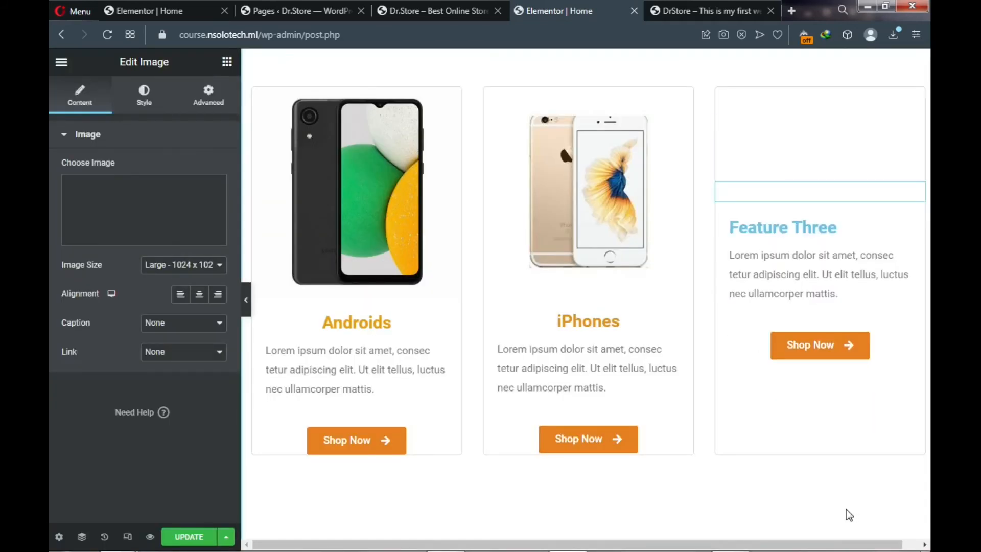
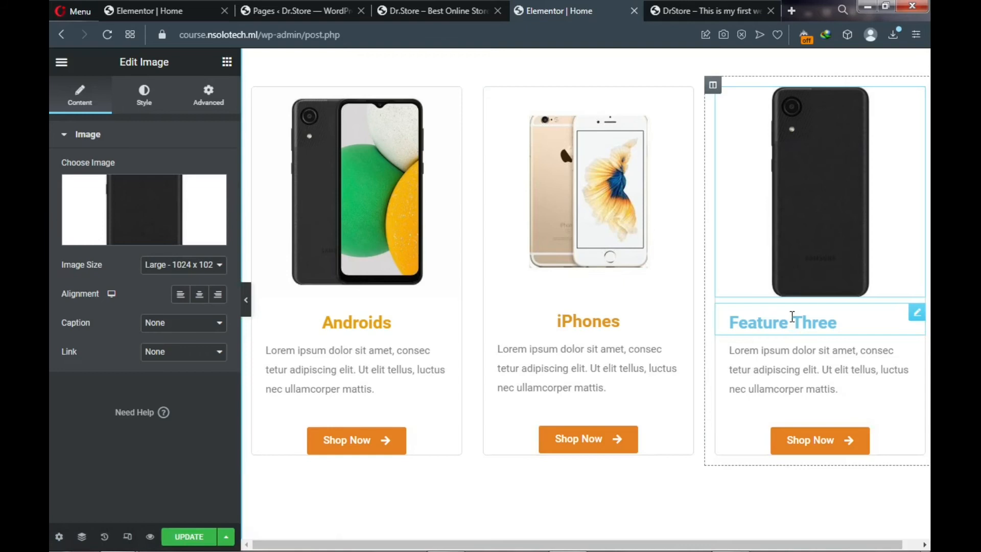
- Replace the third card's 'Feature Three' title with 'Tablets' and center-align it
{"action": "left_click", "coordinate": [782, 320]}
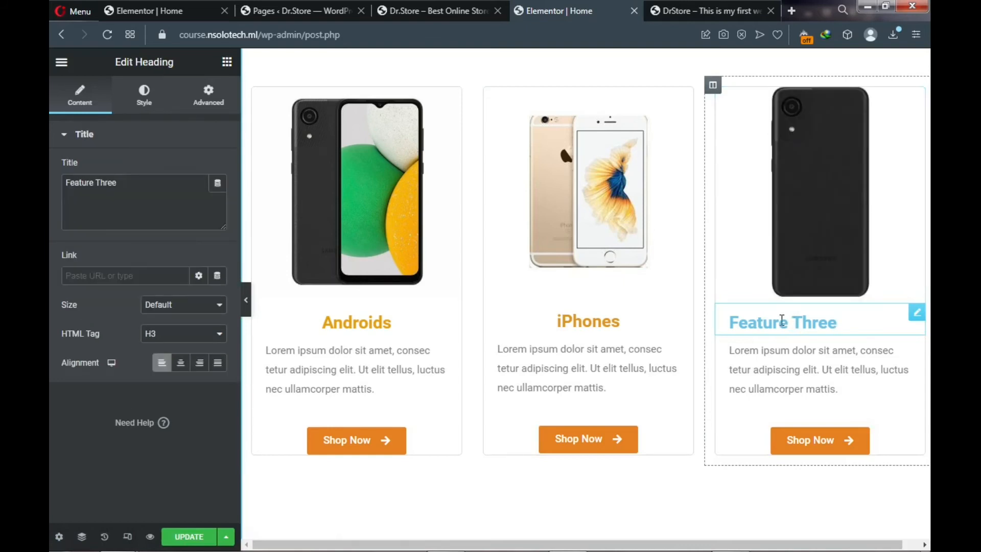
{"action": "left_click_drag", "start_coordinate": [120, 187], "coordinate": [64, 186]}
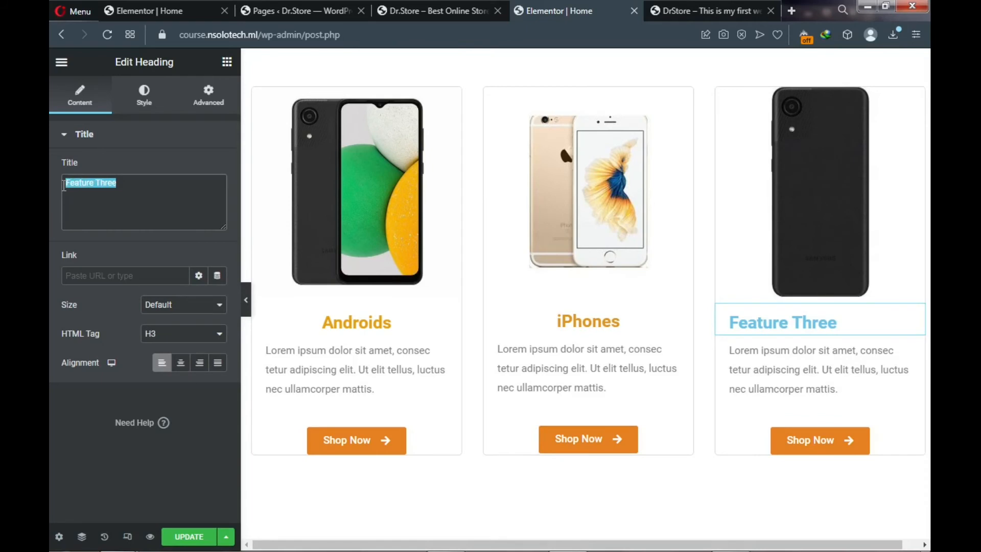
{"action": "type", "text": "Tab"}
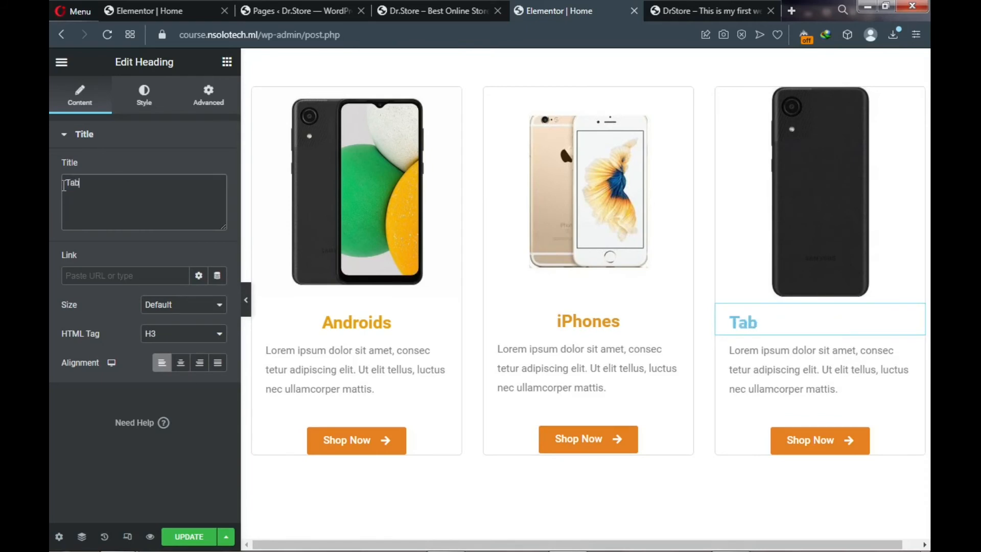
{"action": "type", "text": "lets"}
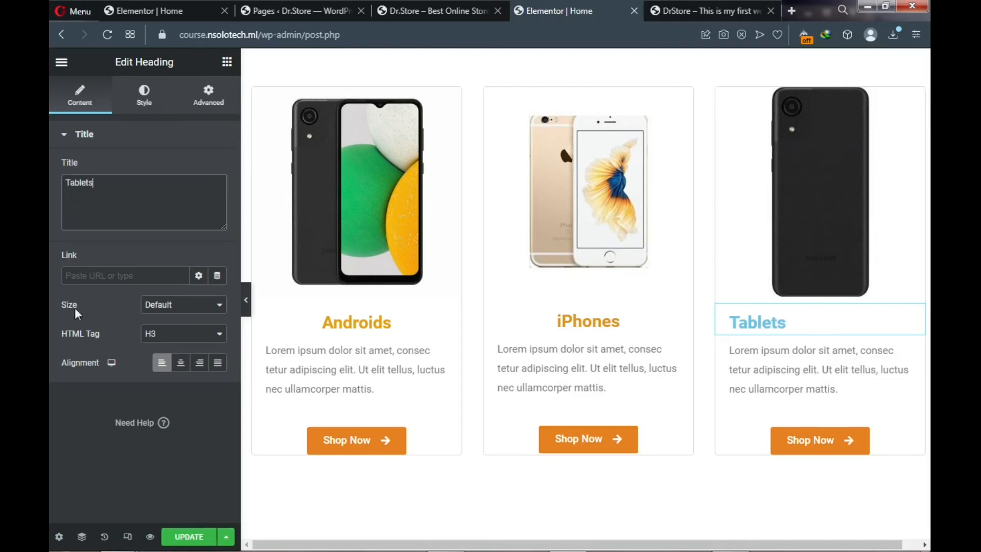
{"action": "left_click", "coordinate": [181, 364]}
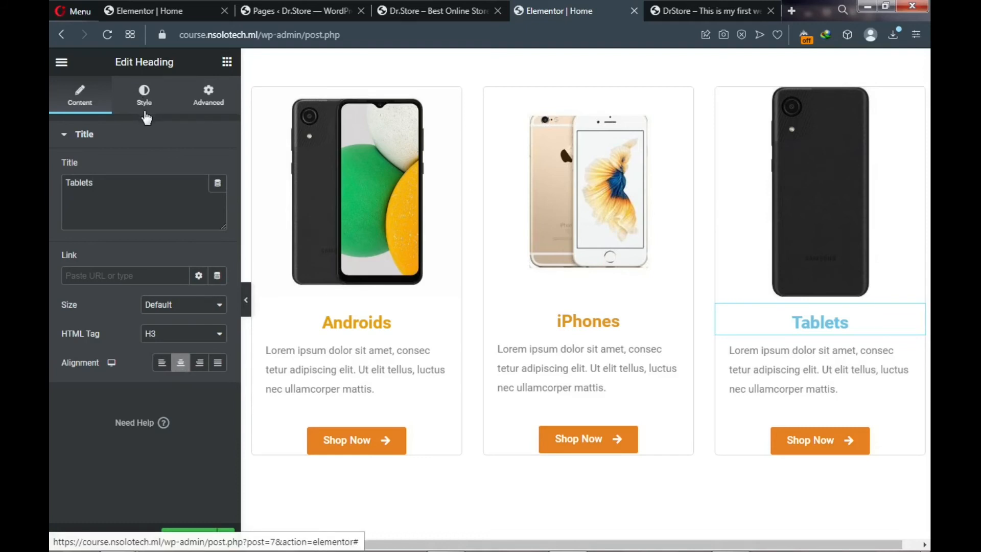
- Set the Tablets heading text color to orange #F3890E
{"action": "left_click", "coordinate": [144, 111]}
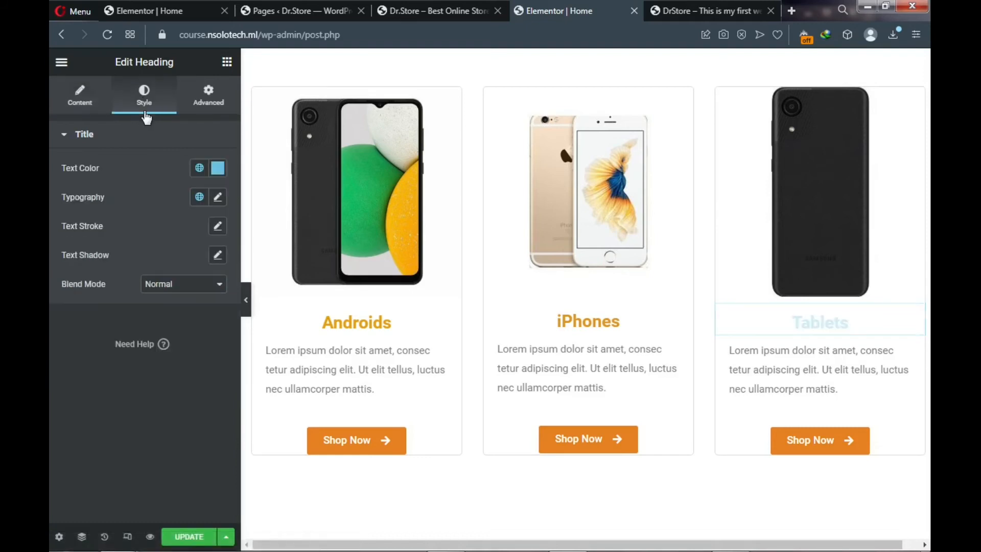
{"action": "left_click", "coordinate": [219, 169]}
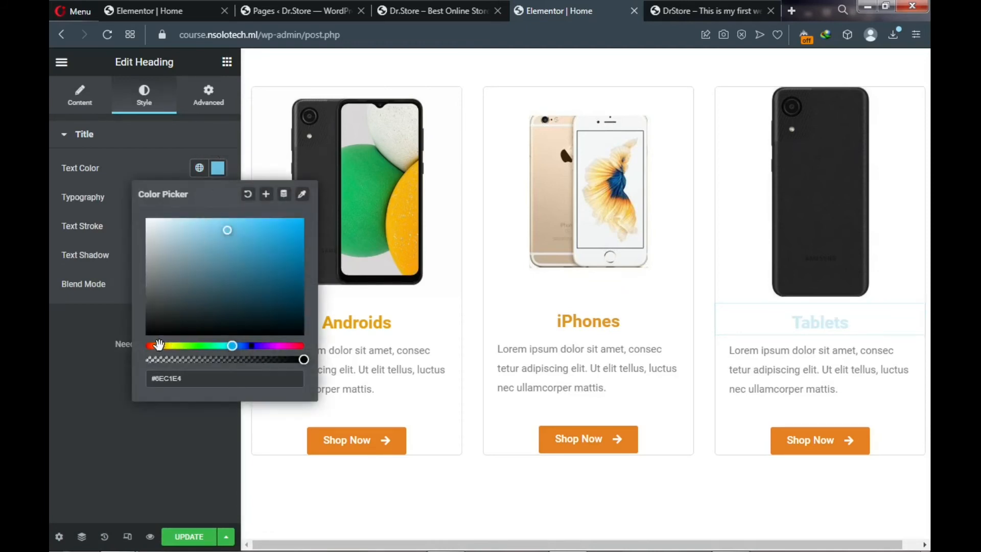
{"action": "left_click", "coordinate": [158, 345]}
{"action": "left_click", "coordinate": [294, 225]}
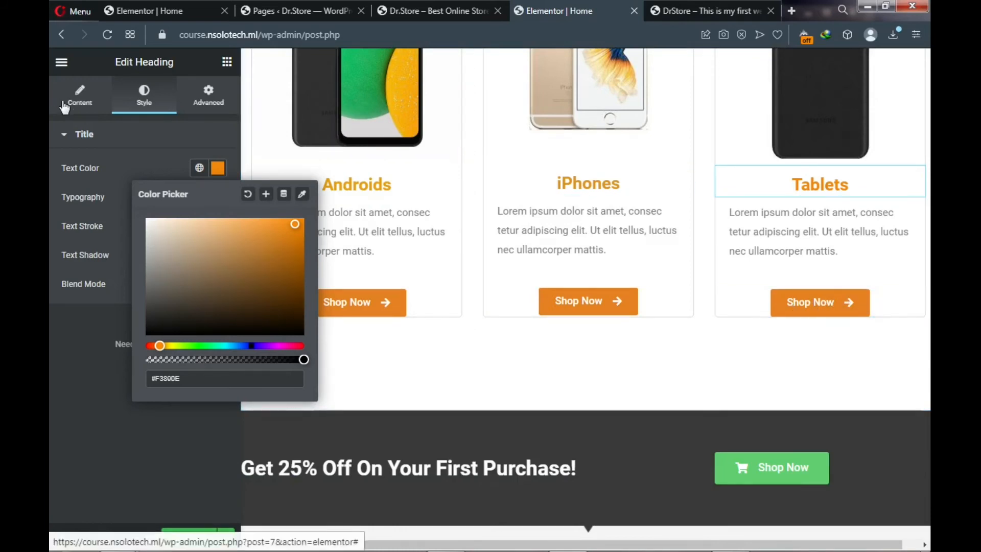
{"action": "left_click", "coordinate": [80, 101]}
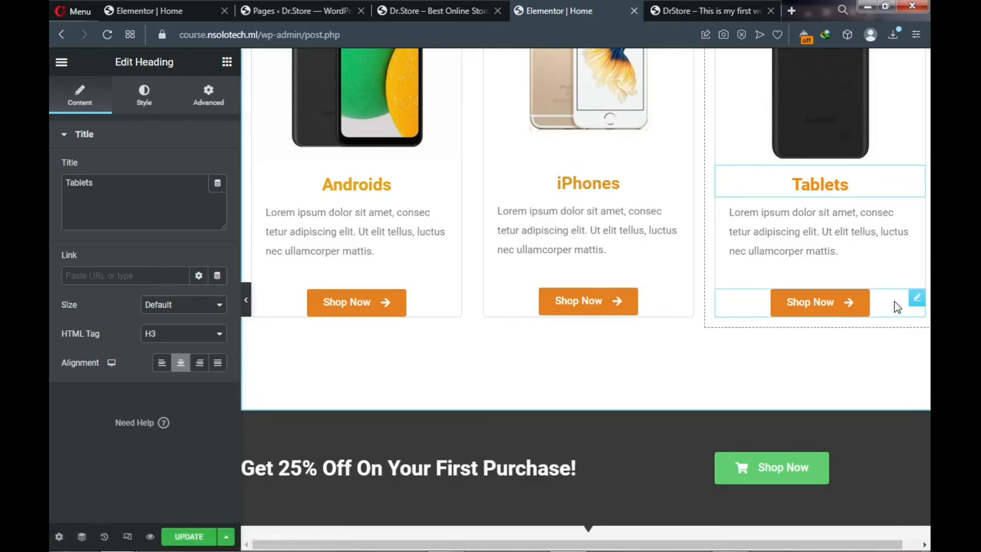
- Change the Tablets Shop Now button link from '#' to 'shop' and update the page
{"action": "left_click", "coordinate": [917, 299]}
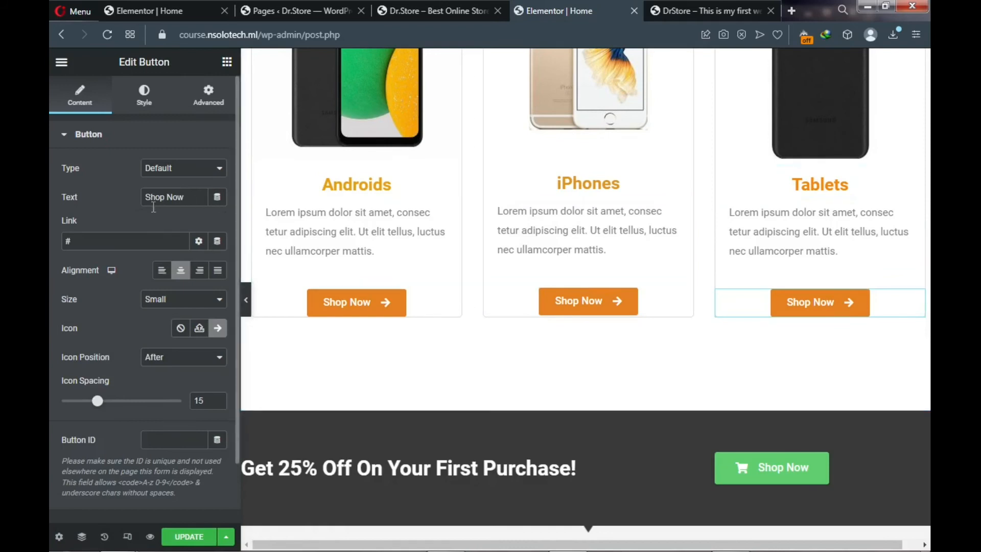
{"action": "double_click", "coordinate": [99, 243]}
{"action": "key", "text": "BackSpace"}
{"action": "type", "text": "cts"}
{"action": "key", "text": "BackSpace"}
{"action": "type", "text": "shop"}
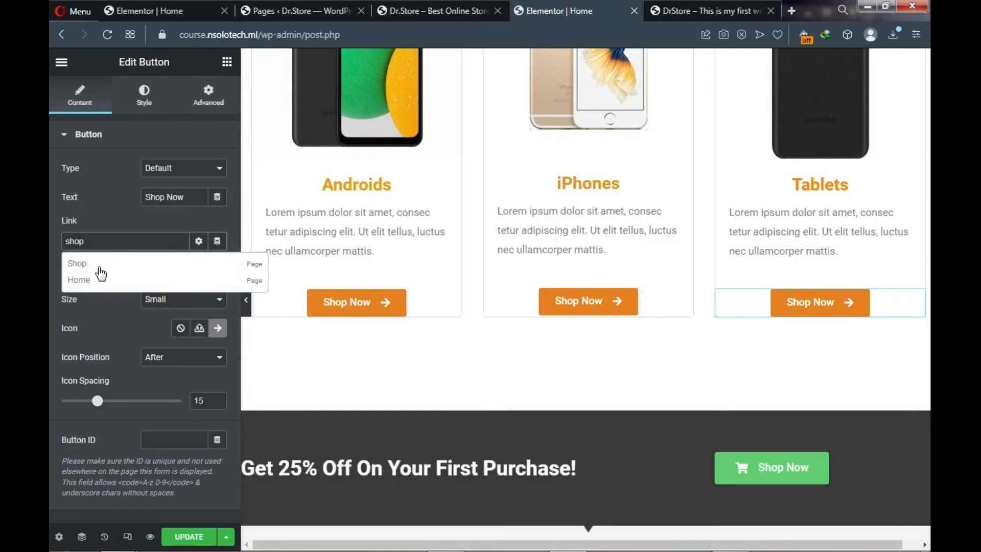
{"action": "left_click", "coordinate": [288, 370]}
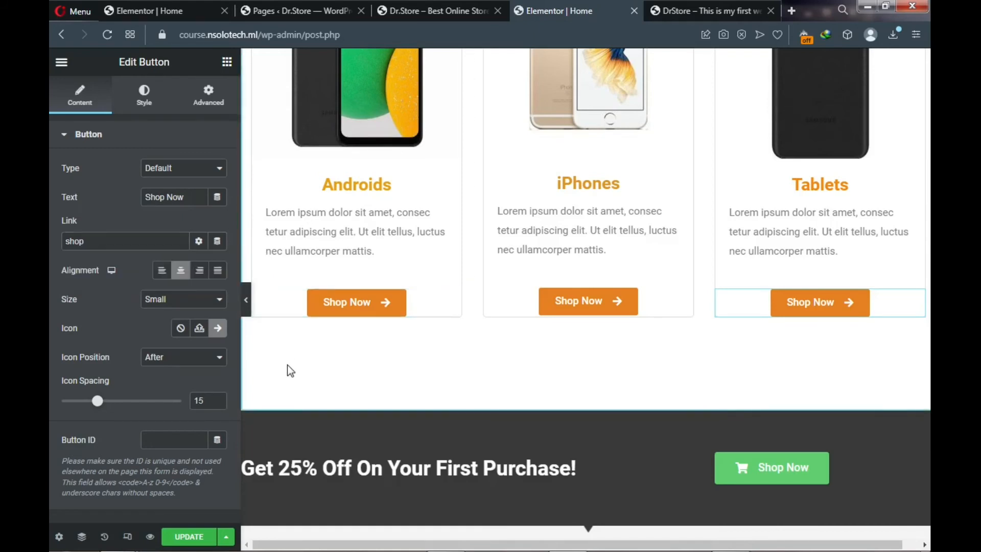
{"action": "left_click", "coordinate": [190, 539]}
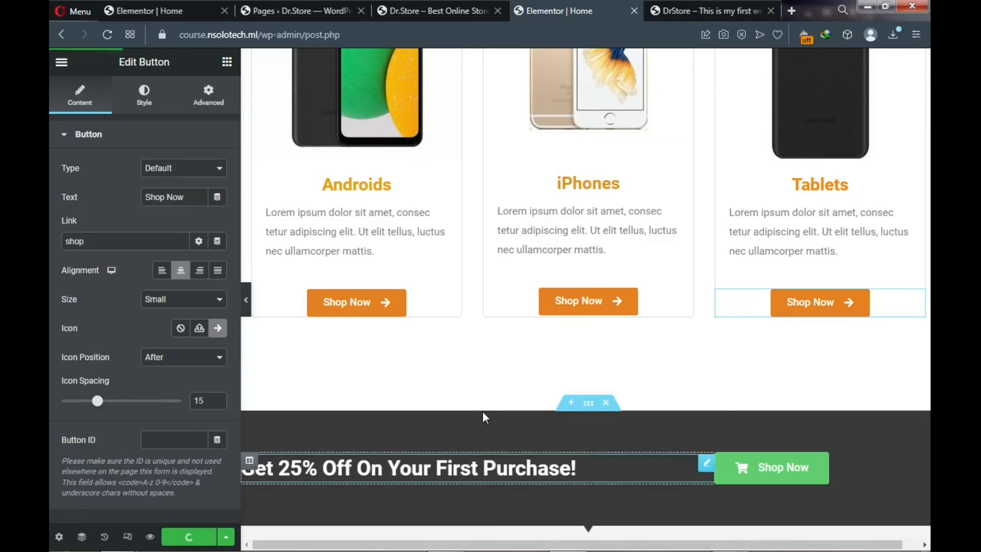
{"action": "scroll", "coordinate": [482, 411], "scroll_direction": "down", "scroll_amount": 3}
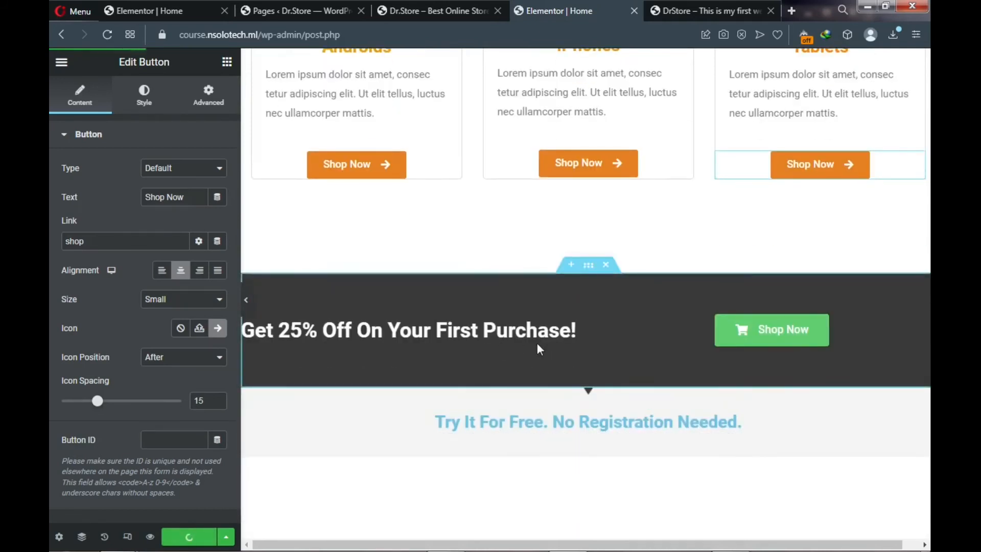
- Scroll through the live DrStore homepage to check the Android, Tablets and iPhones cards
{"action": "left_click", "coordinate": [705, 8]}
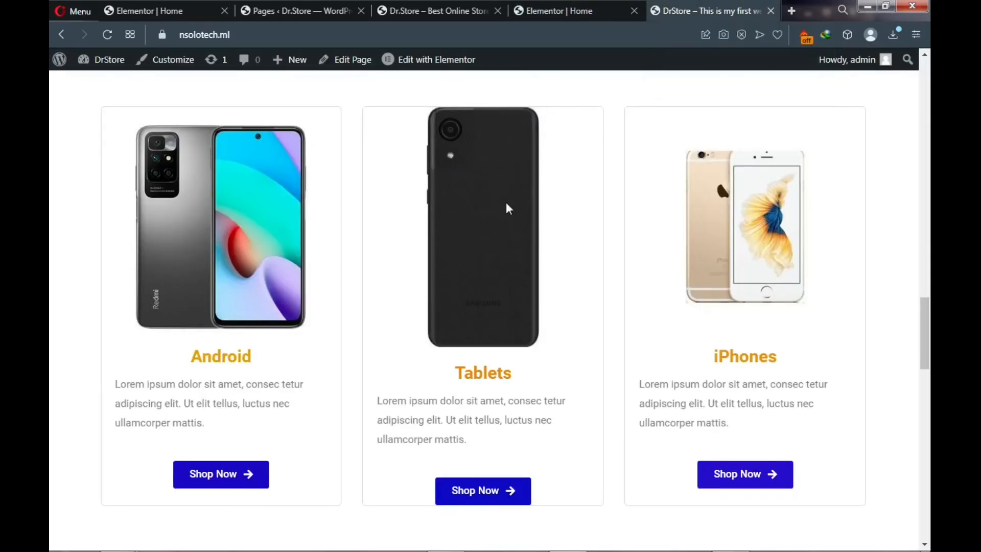
{"action": "scroll", "coordinate": [504, 214], "scroll_direction": "down", "scroll_amount": 5}
{"action": "scroll", "coordinate": [499, 231], "scroll_direction": "up", "scroll_amount": 1}
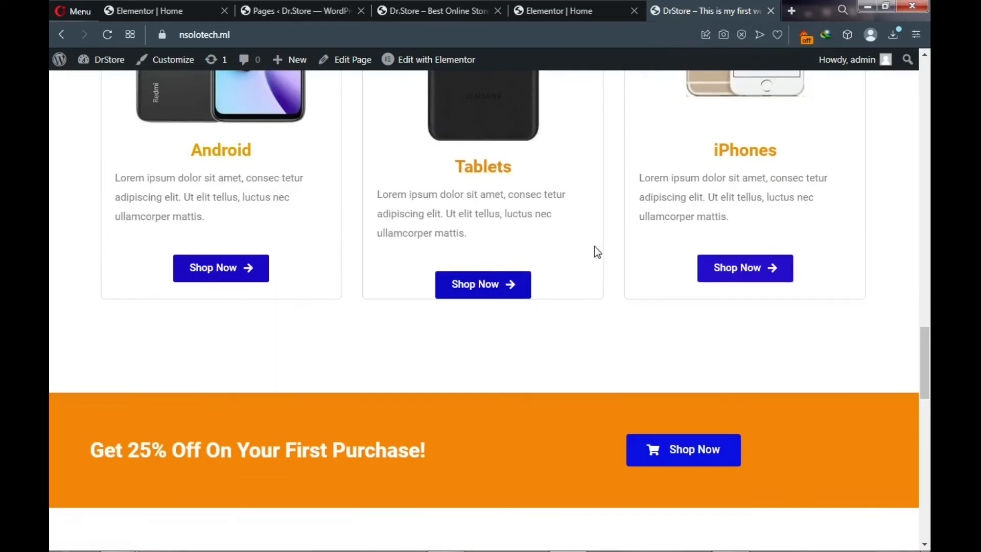
{"action": "scroll", "coordinate": [593, 248], "scroll_direction": "up", "scroll_amount": 10}
{"action": "scroll", "coordinate": [577, 248], "scroll_direction": "up", "scroll_amount": 12}
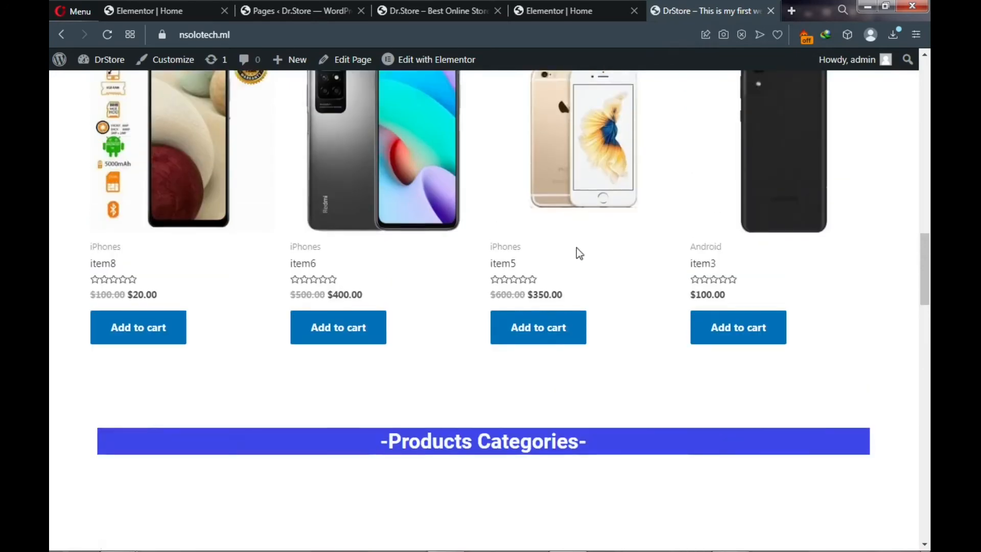
{"action": "scroll", "coordinate": [572, 254], "scroll_direction": "down", "scroll_amount": 15}
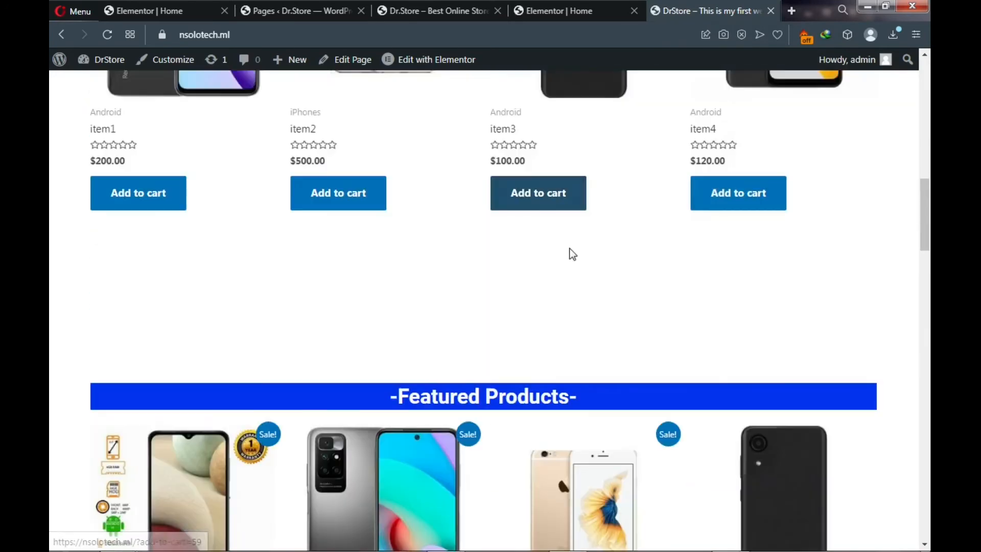
{"action": "scroll", "coordinate": [573, 254], "scroll_direction": "down", "scroll_amount": 10}
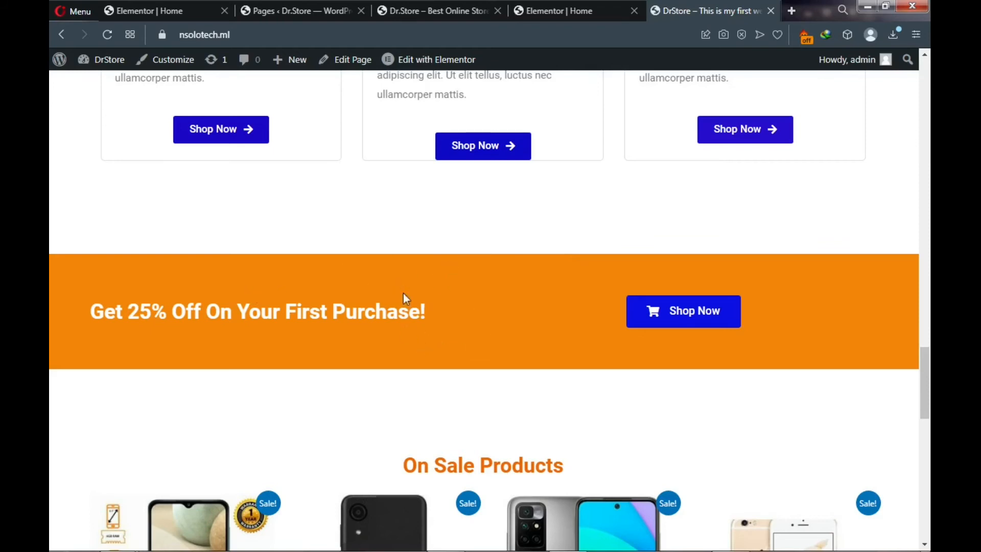
- Set the Get 25% Off banner section's background color to orange #EA7A07
{"action": "left_click", "coordinate": [543, 12]}
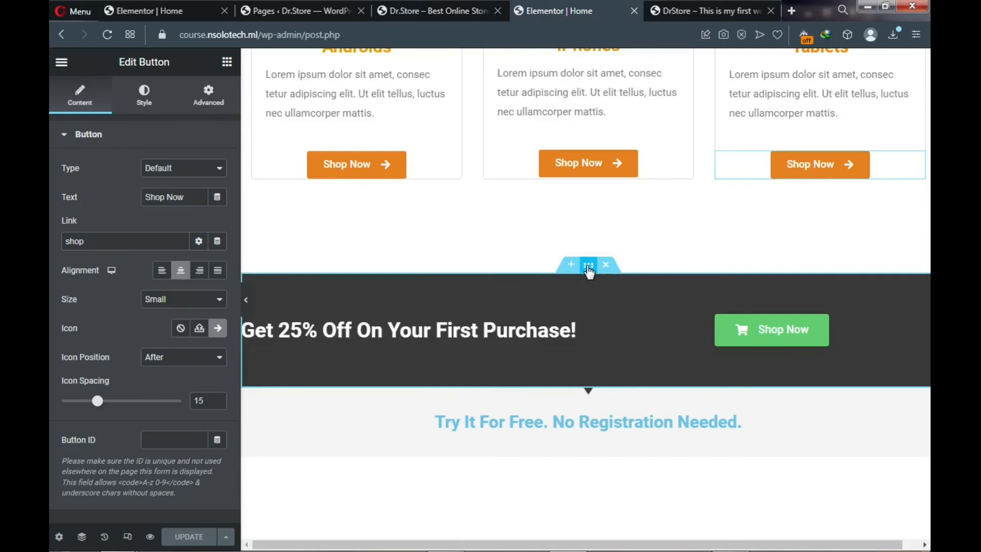
{"action": "left_click", "coordinate": [587, 274]}
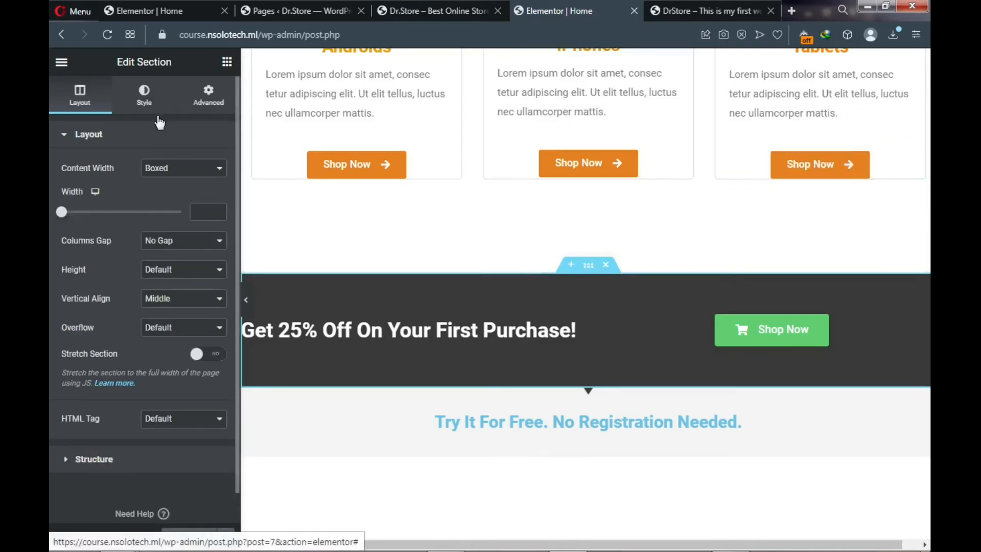
{"action": "left_click", "coordinate": [149, 100]}
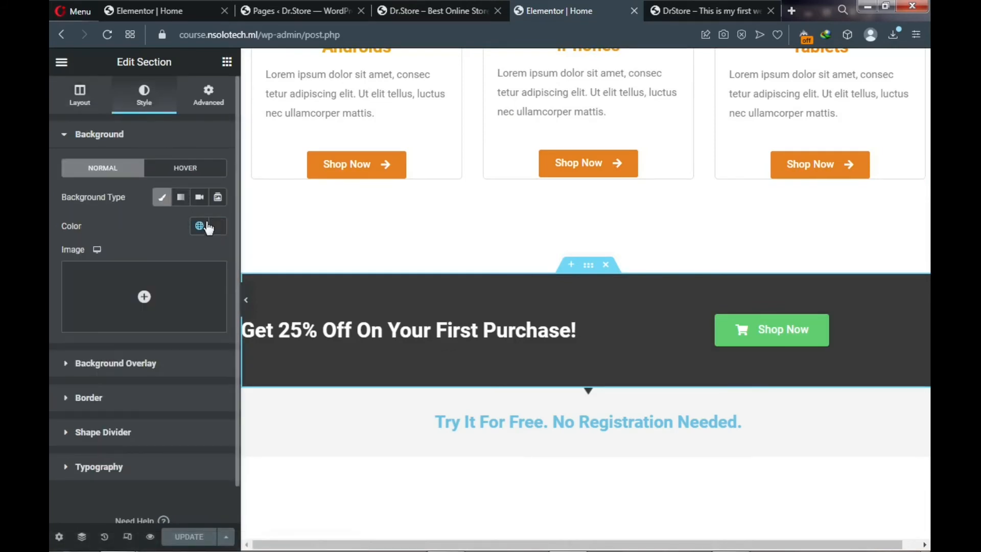
{"action": "left_click", "coordinate": [217, 234]}
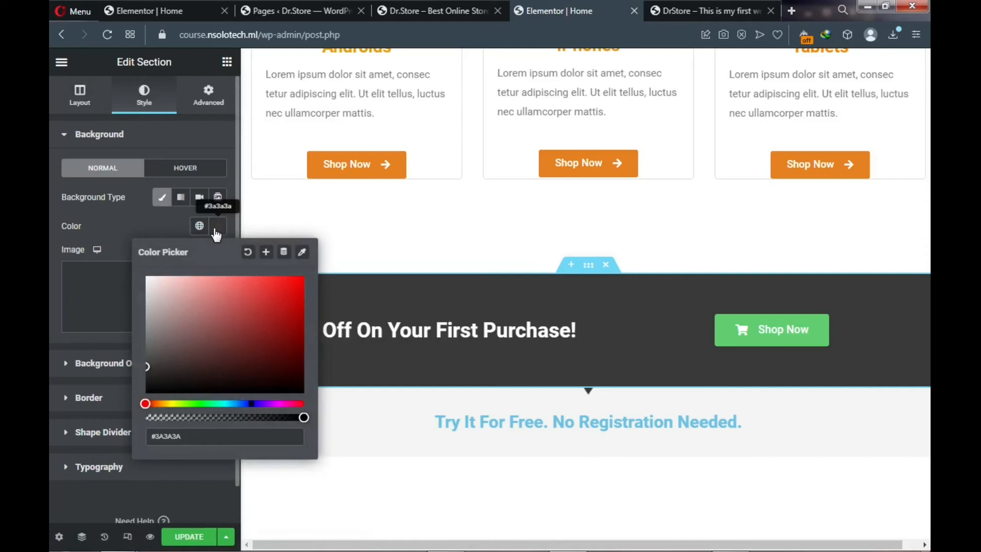
{"action": "left_click", "coordinate": [159, 404]}
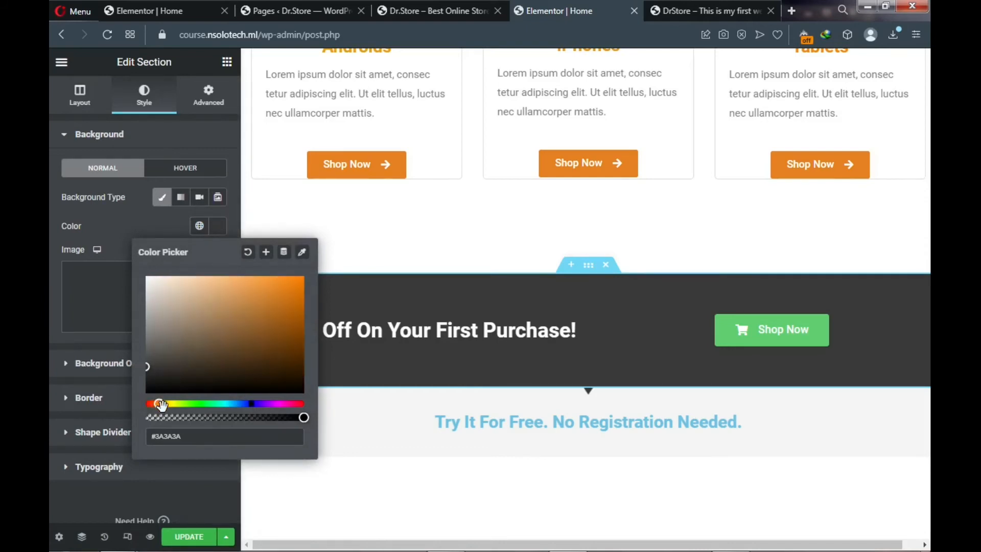
{"action": "left_click", "coordinate": [296, 284]}
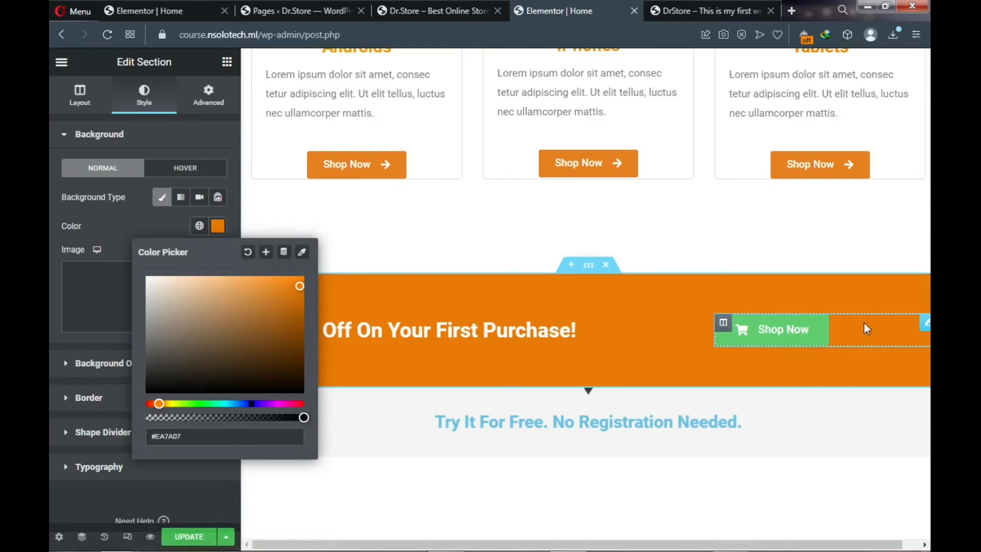
{"action": "left_click", "coordinate": [927, 327]}
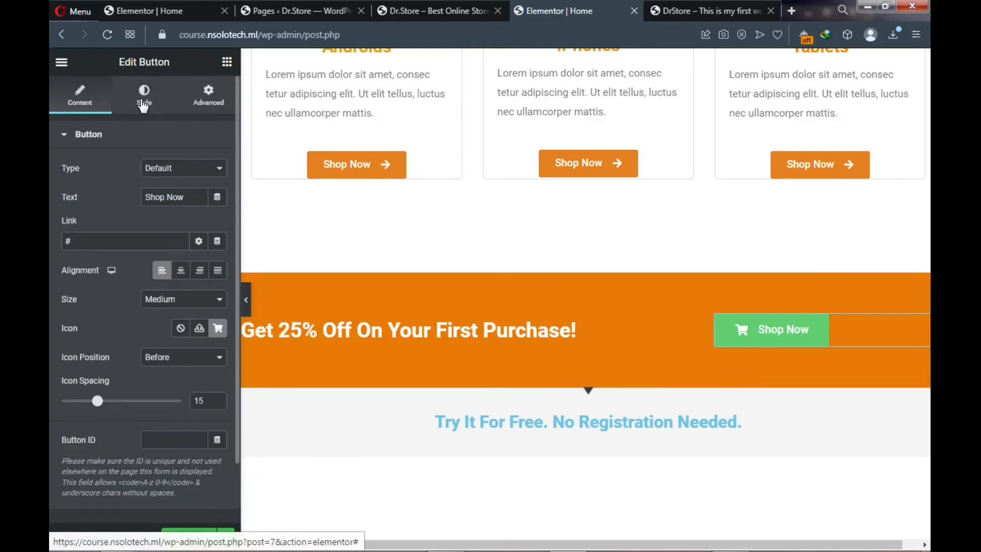
- Link the banner's Shop Now button to the Shop page and left-align it
{"action": "double_click", "coordinate": [145, 245]}
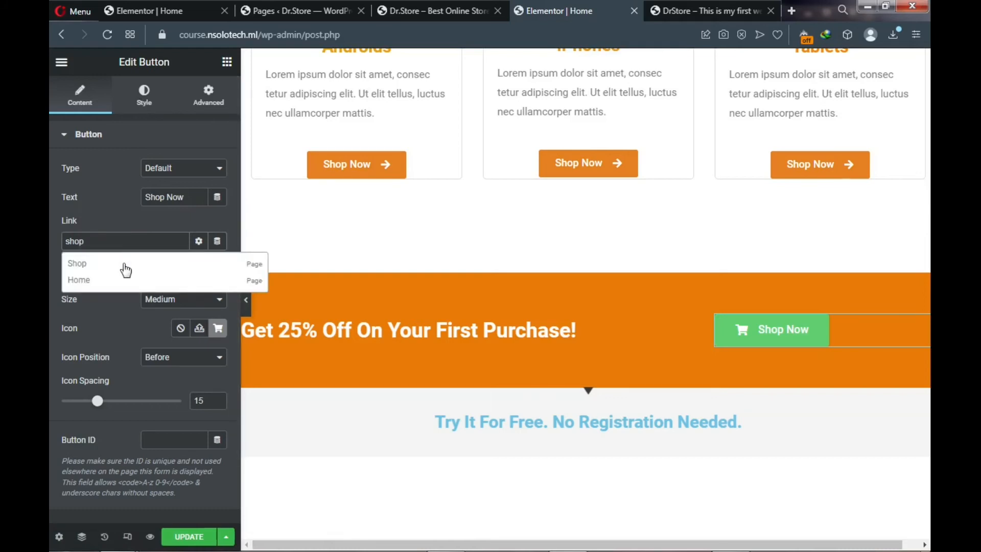
{"action": "left_click", "coordinate": [123, 270]}
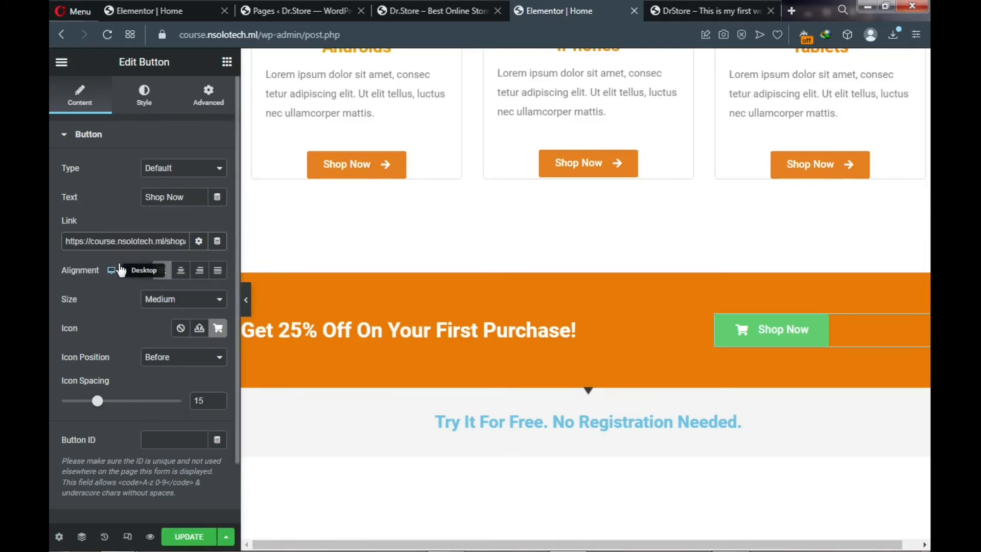
{"action": "left_click", "coordinate": [159, 269]}
- Give the banner's Shop Now button a blue #1F00E9 background and save the page
{"action": "left_click", "coordinate": [148, 109]}
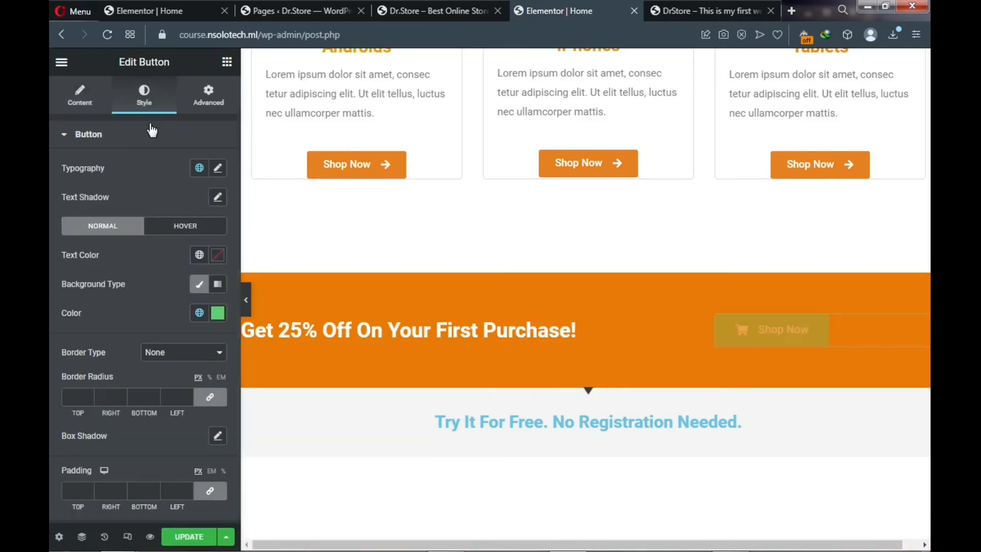
{"action": "left_click", "coordinate": [218, 317]}
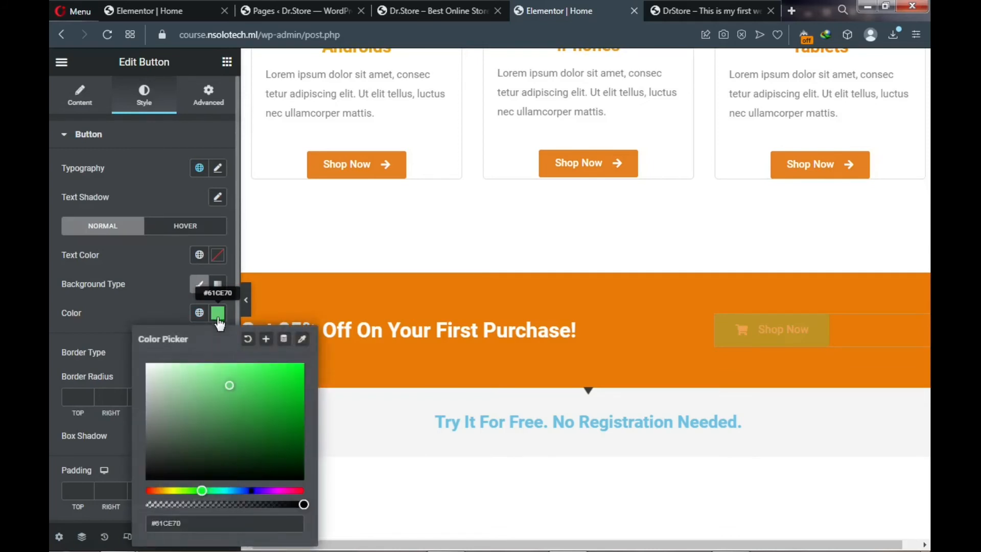
{"action": "left_click", "coordinate": [254, 491]}
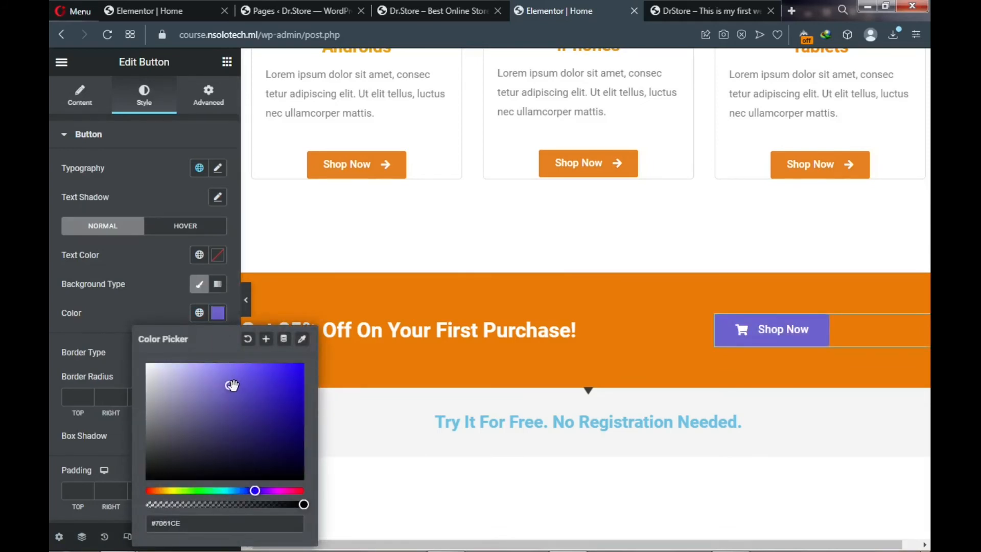
{"action": "left_click_drag", "start_coordinate": [231, 385], "coordinate": [304, 373]}
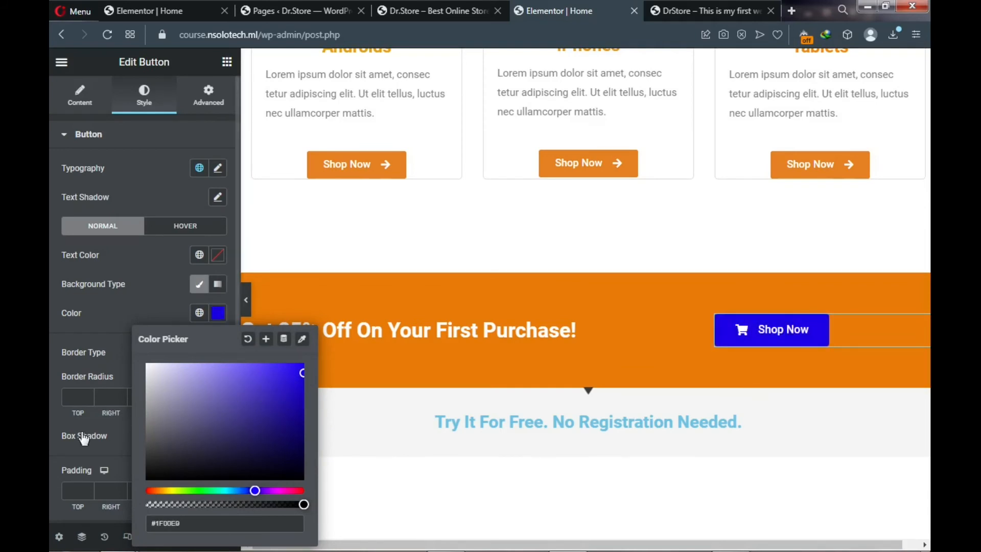
{"action": "left_click", "coordinate": [50, 435]}
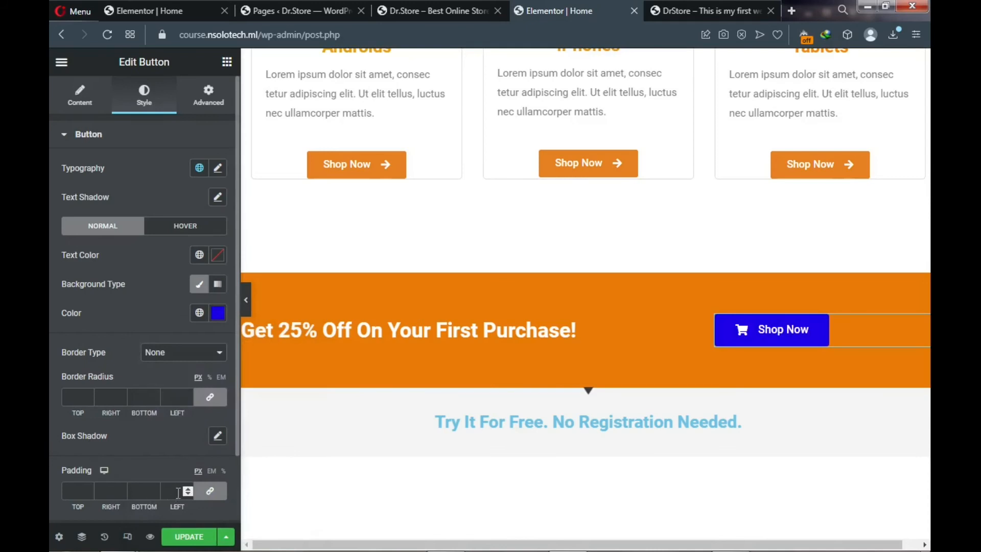
{"action": "left_click", "coordinate": [181, 540]}
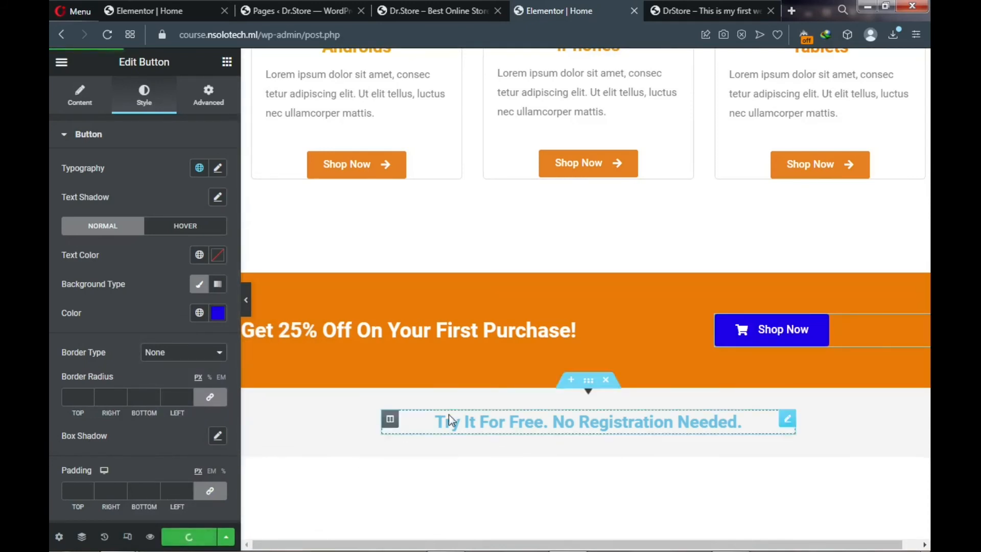
{"action": "scroll", "coordinate": [490, 409], "scroll_direction": "down", "scroll_amount": 1}
{"action": "scroll", "coordinate": [490, 409], "scroll_direction": "down", "scroll_amount": 2}
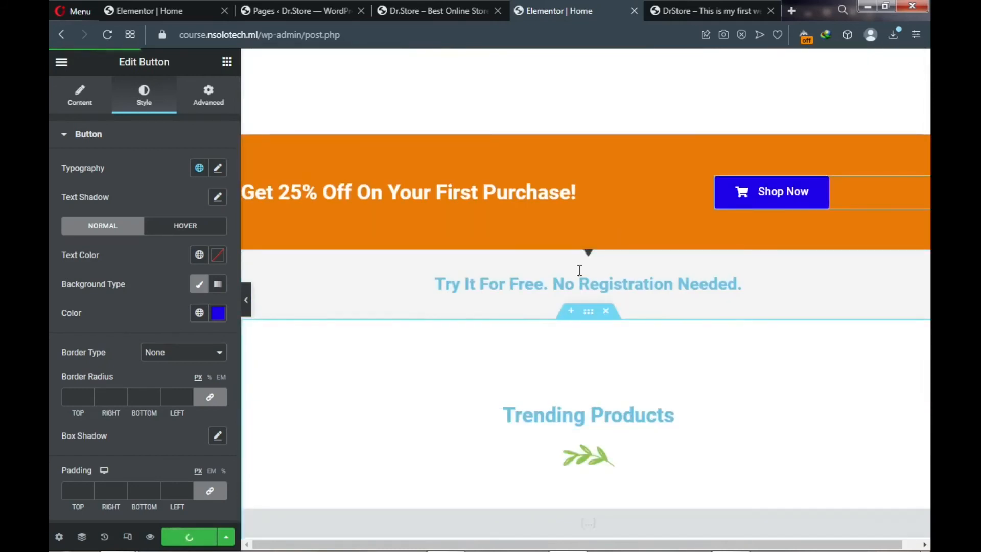
{"action": "left_click", "coordinate": [696, 7]}
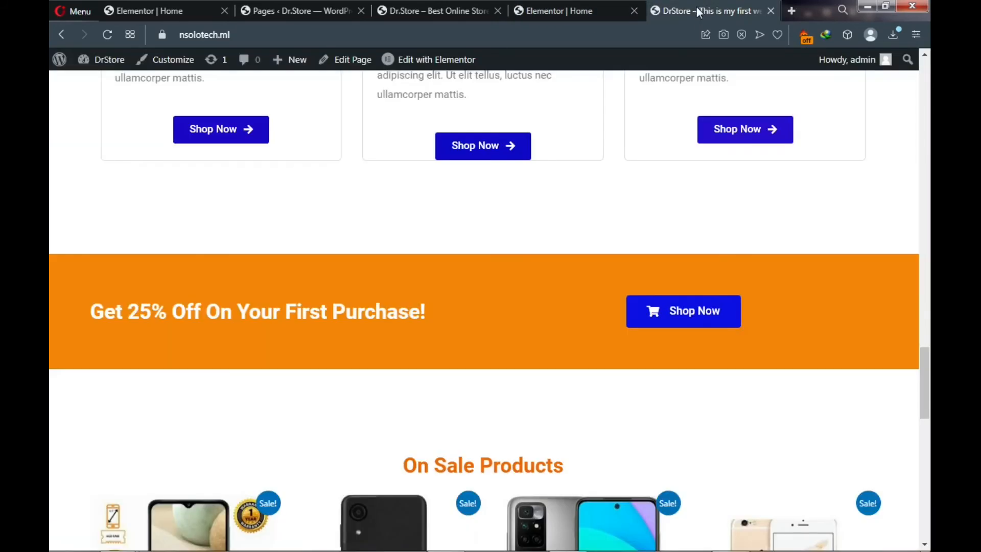
{"action": "scroll", "coordinate": [559, 254], "scroll_direction": "down", "scroll_amount": 4}
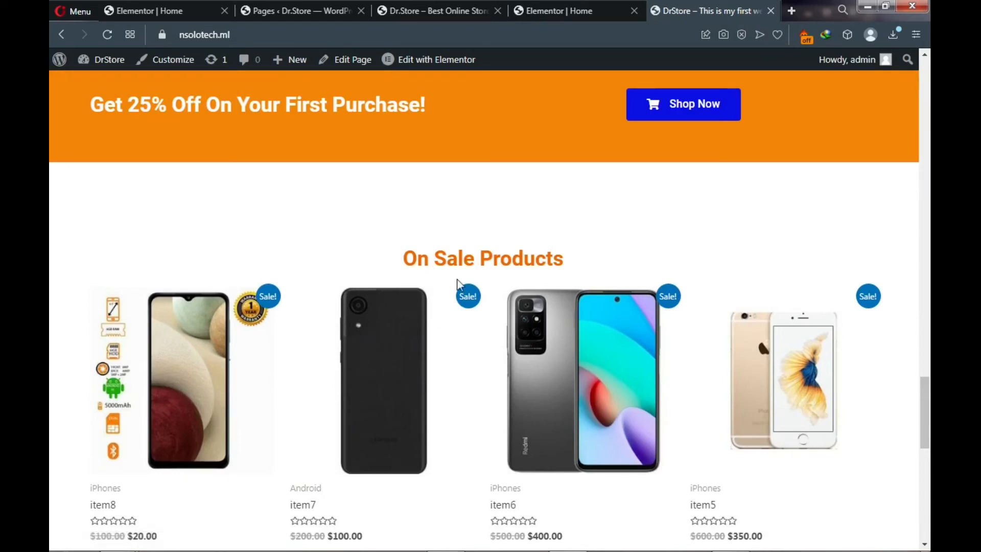
{"action": "left_click", "coordinate": [577, 11]}
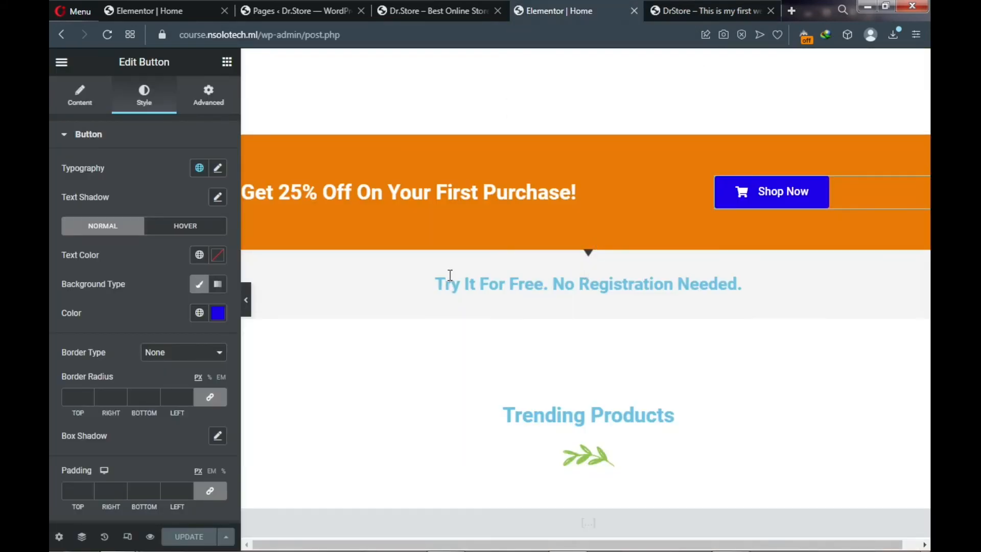
- Delete the Try It For Free section and replace 'Trending' with 'On Sale' in the products heading
{"action": "mouse_move", "coordinate": [562, 267]}
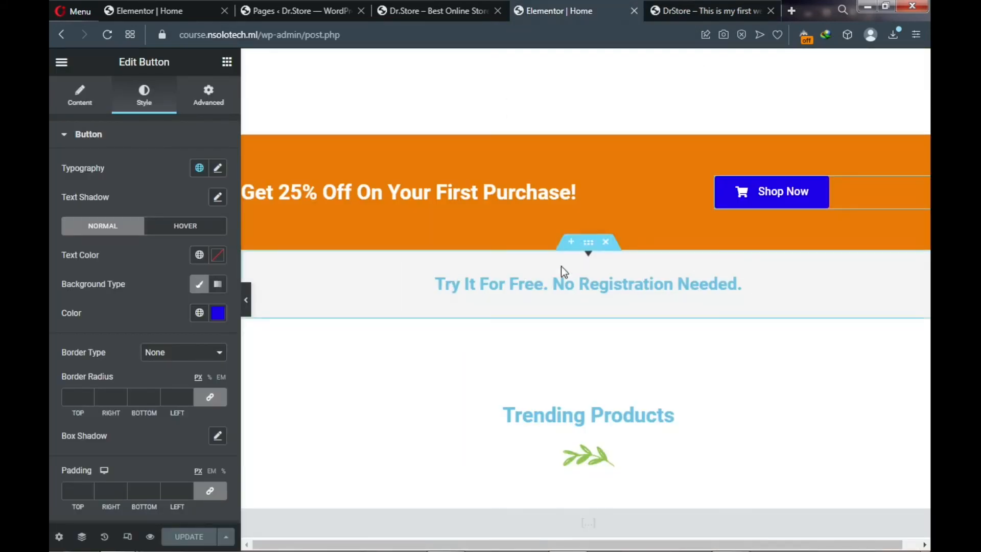
{"action": "left_click", "coordinate": [606, 249]}
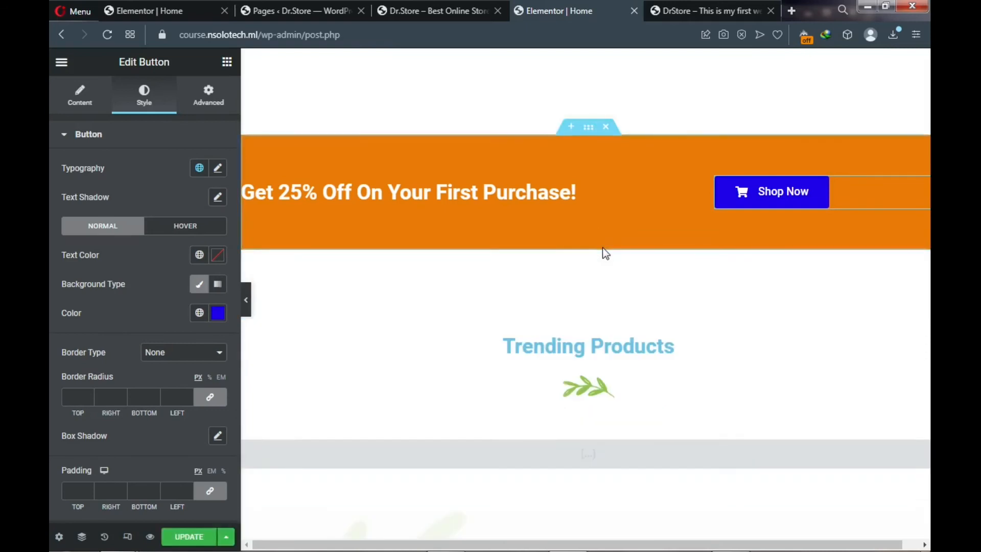
{"action": "left_click", "coordinate": [585, 347]}
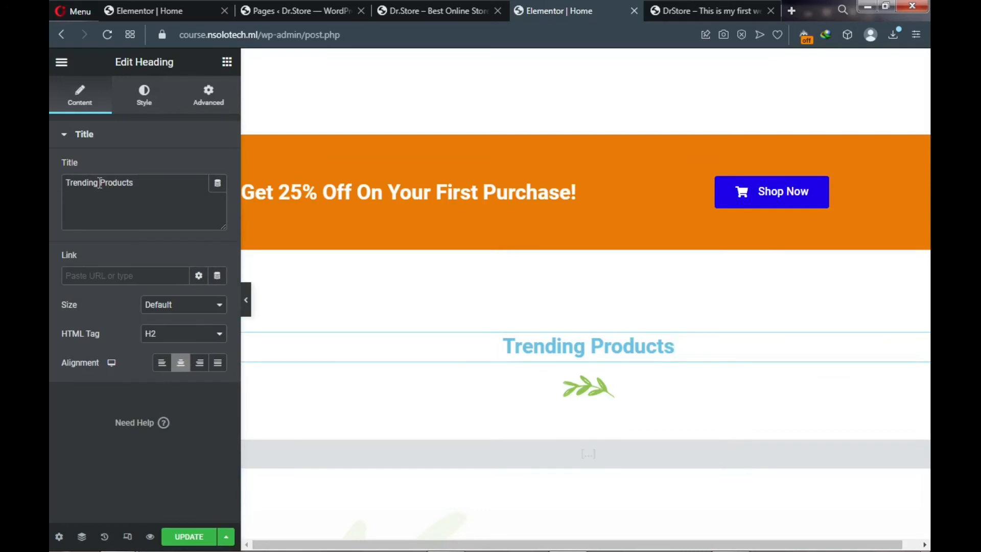
{"action": "left_click_drag", "start_coordinate": [99, 183], "coordinate": [64, 183]}
{"action": "type", "text": "On"}
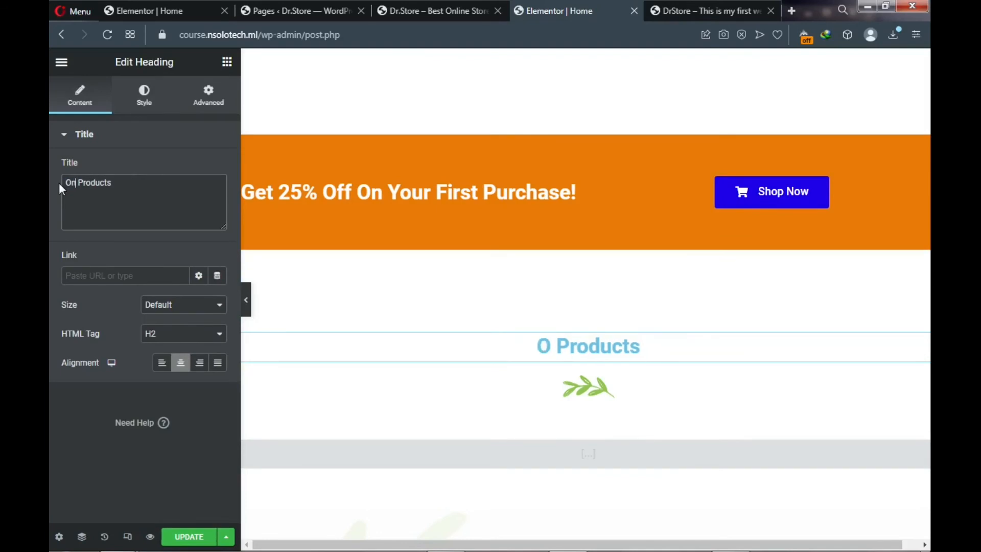
{"action": "type", "text": " Sale"}
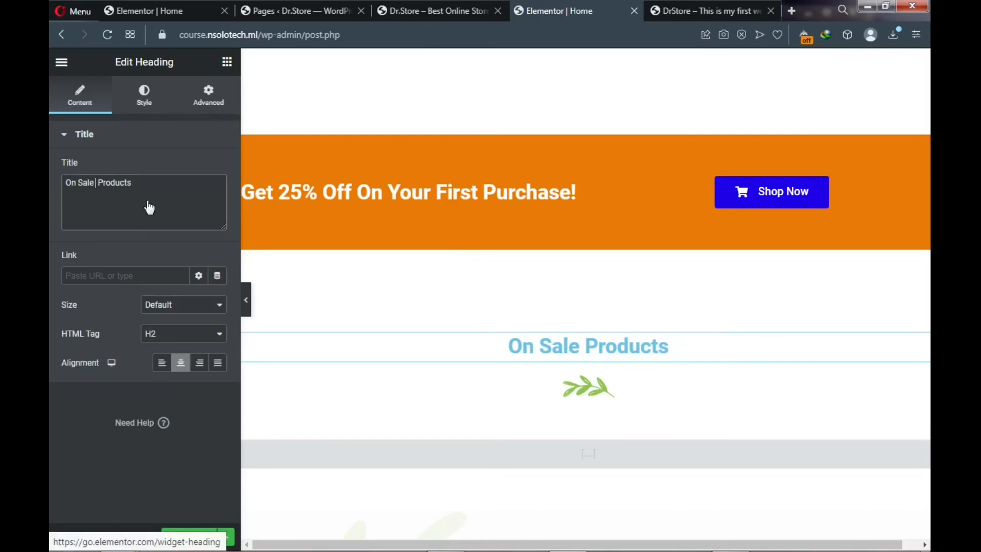
- Color the On Sale Products heading text deep blue #190CF2
{"action": "left_click", "coordinate": [146, 105]}
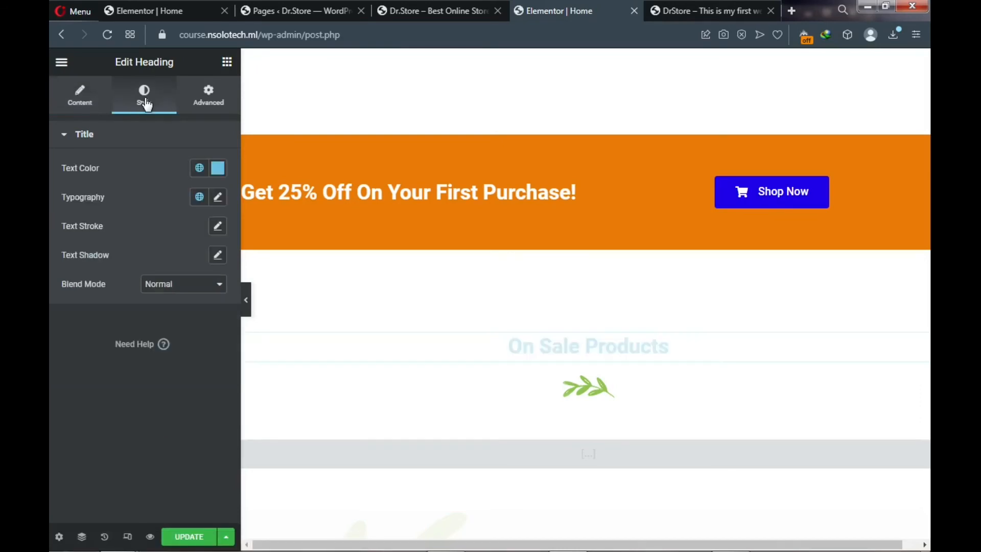
{"action": "left_click", "coordinate": [217, 169]}
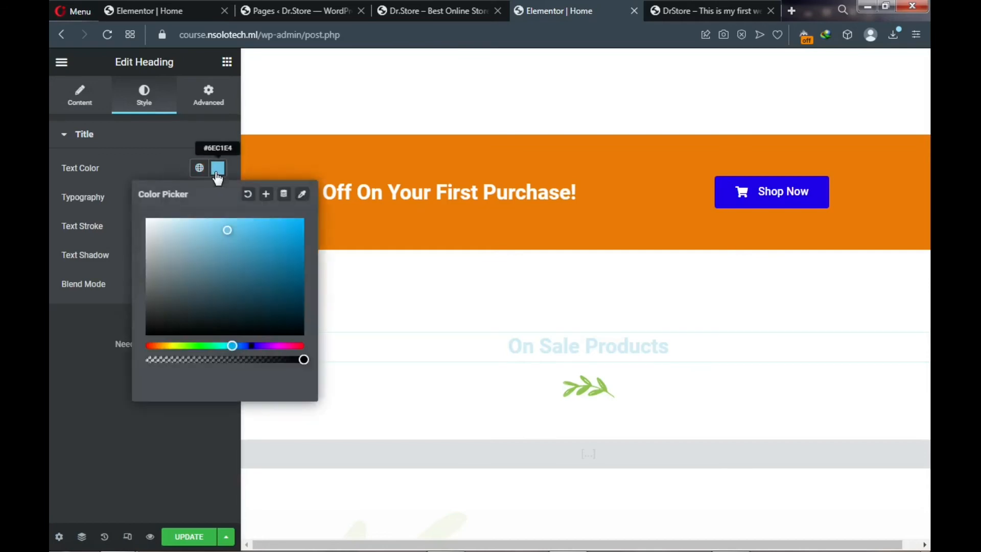
{"action": "left_click", "coordinate": [253, 346]}
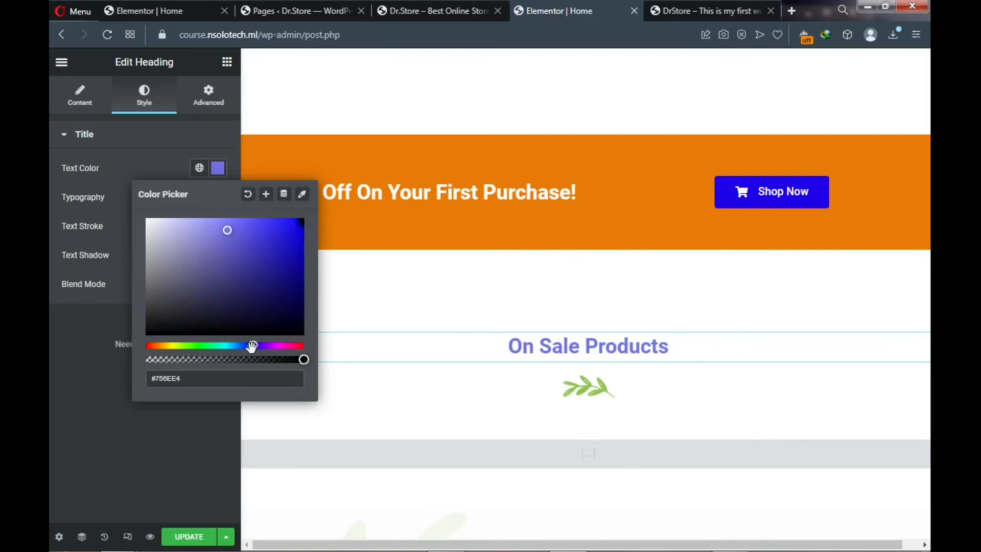
{"action": "left_click", "coordinate": [297, 228]}
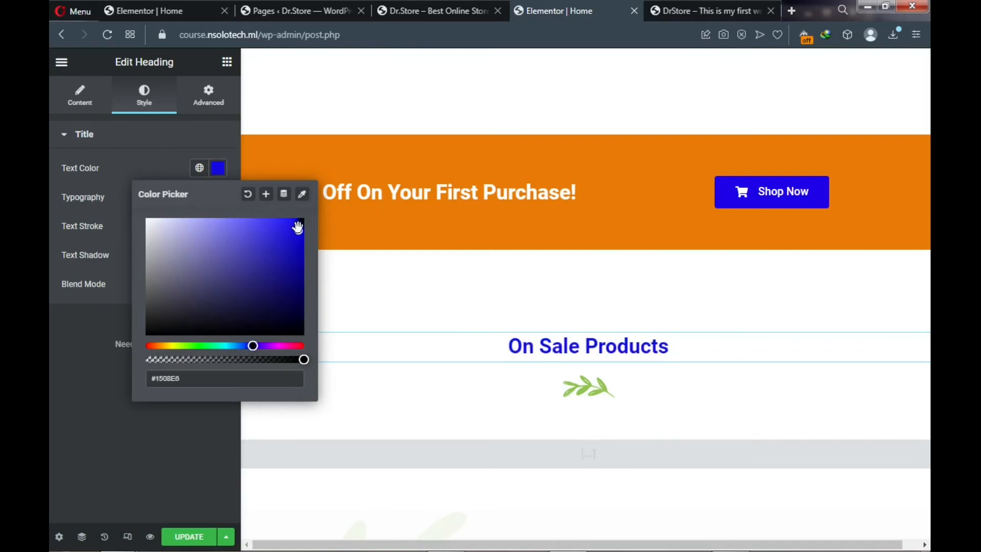
{"action": "left_click_drag", "start_coordinate": [297, 227], "coordinate": [295, 225]}
{"action": "left_click_drag", "start_coordinate": [188, 378], "coordinate": [145, 379]}
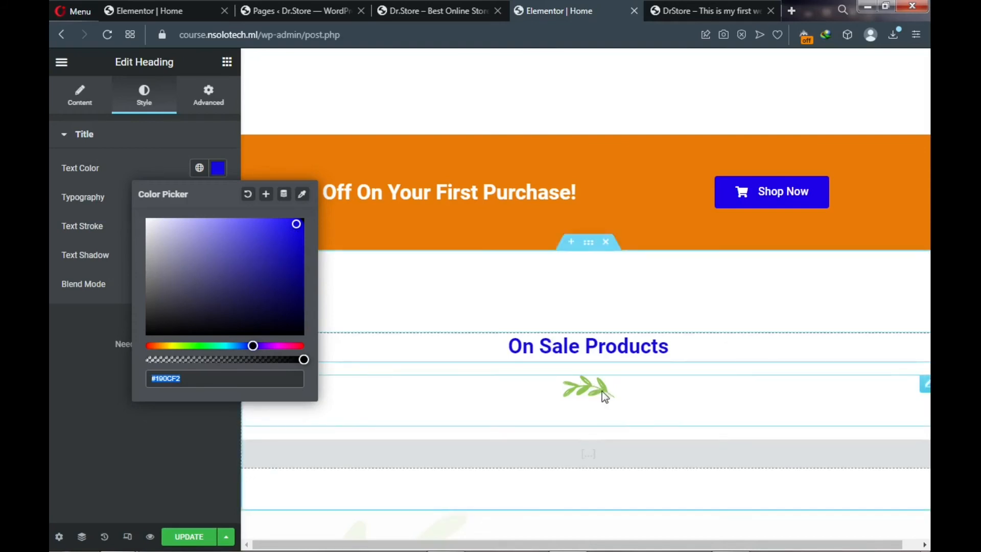
{"action": "left_click", "coordinate": [924, 388]}
- Delete the leaf image and clear the old featured-products shortcode from the widget below
{"action": "right_click", "coordinate": [925, 391]}
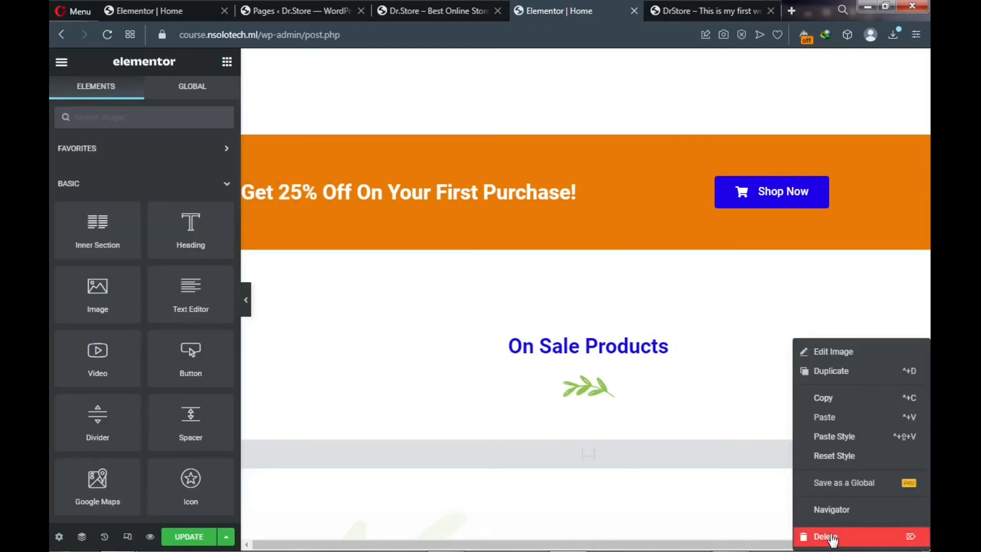
{"action": "left_click", "coordinate": [832, 538]}
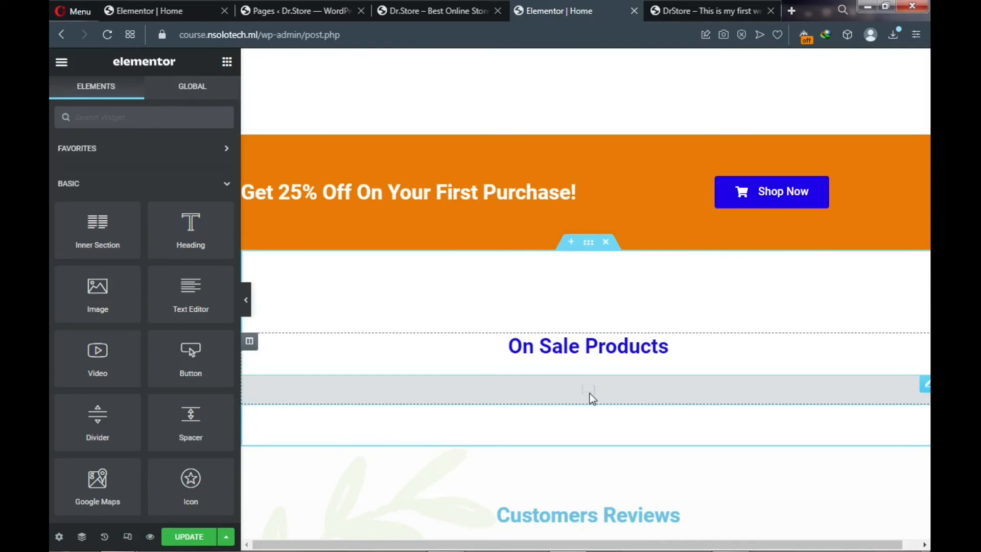
{"action": "left_click", "coordinate": [610, 396]}
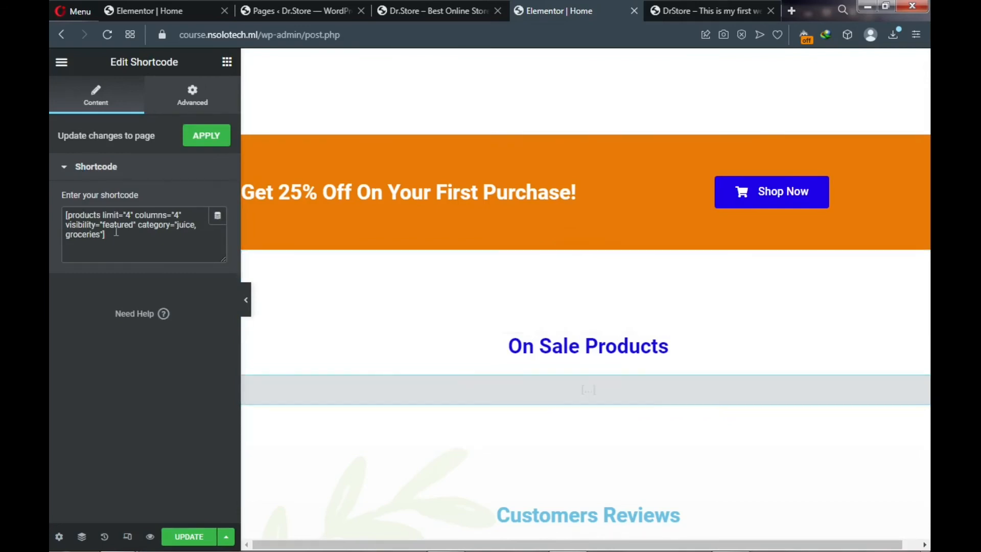
{"action": "left_click_drag", "start_coordinate": [113, 237], "coordinate": [60, 216]}
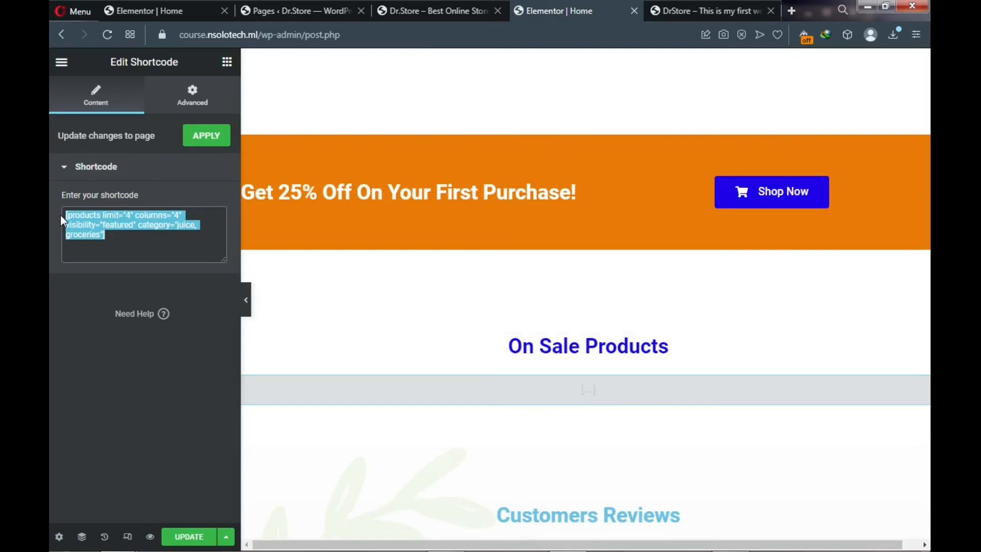
{"action": "key", "text": "BackSpace"}
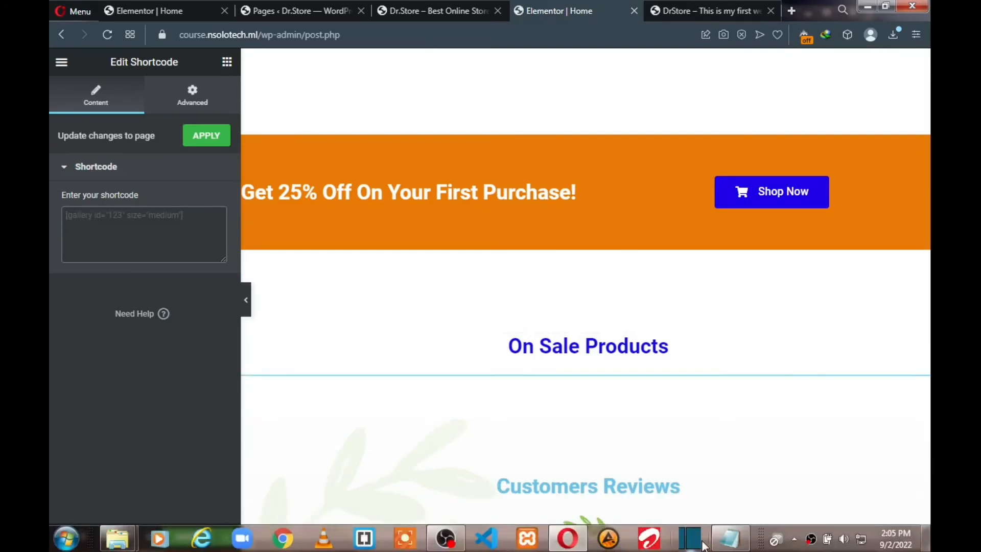
- Copy the sale_products shortcode line from the Notepad notes into the clipboard
{"action": "left_click", "coordinate": [730, 539]}
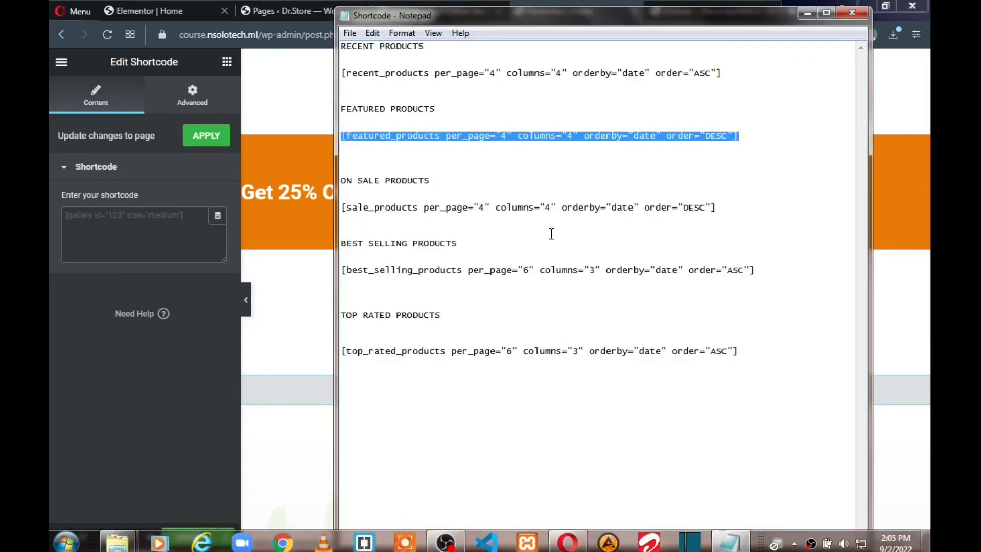
{"action": "left_click_drag", "start_coordinate": [364, 207], "coordinate": [343, 206]}
{"action": "left_click", "coordinate": [343, 207]}
{"action": "left_click", "coordinate": [717, 207], "text": "shift"}
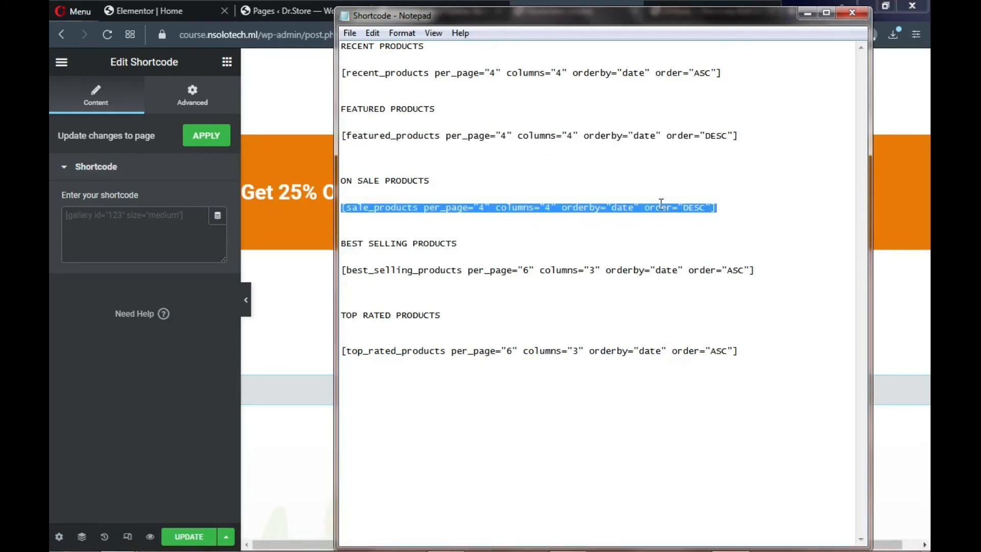
{"action": "right_click", "coordinate": [643, 207]}
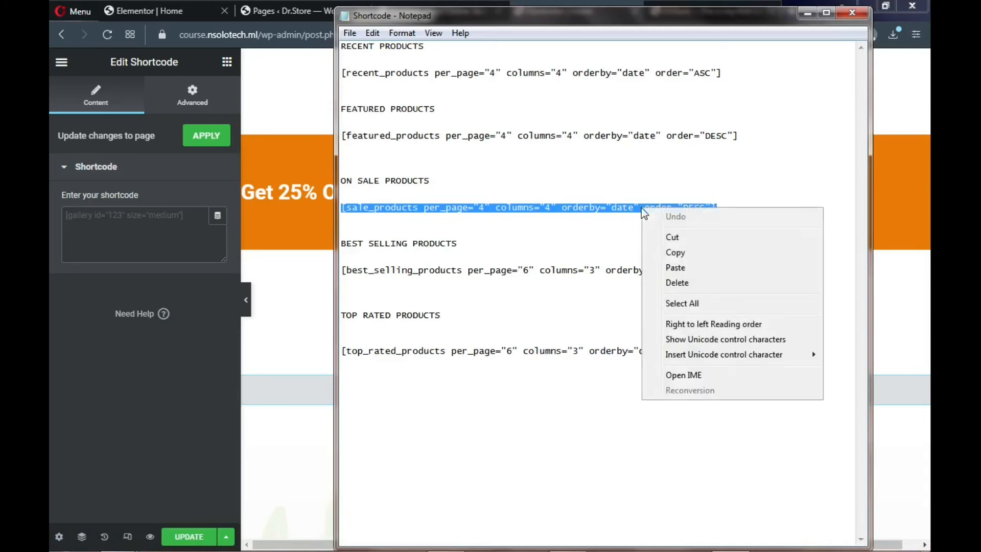
{"action": "left_click", "coordinate": [683, 255]}
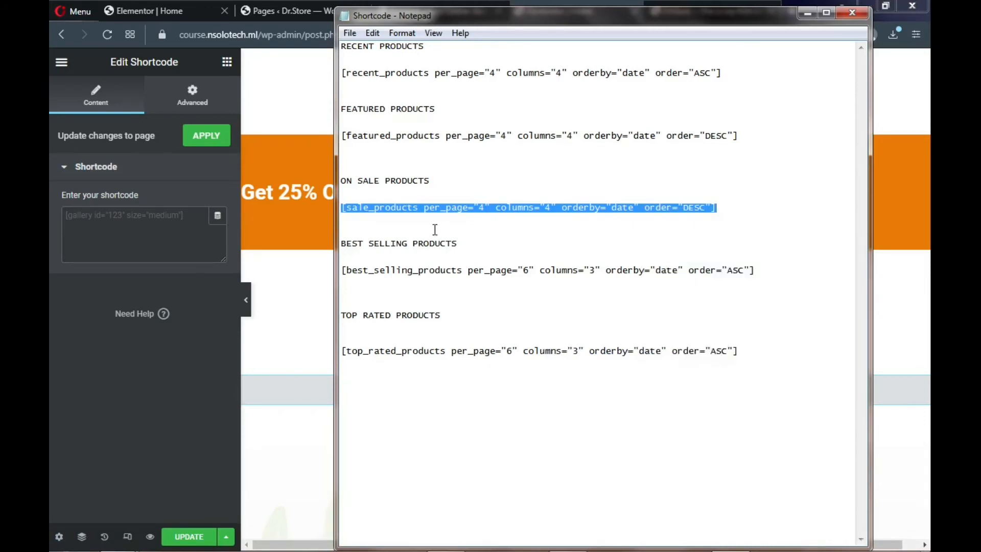
{"action": "left_click", "coordinate": [197, 216]}
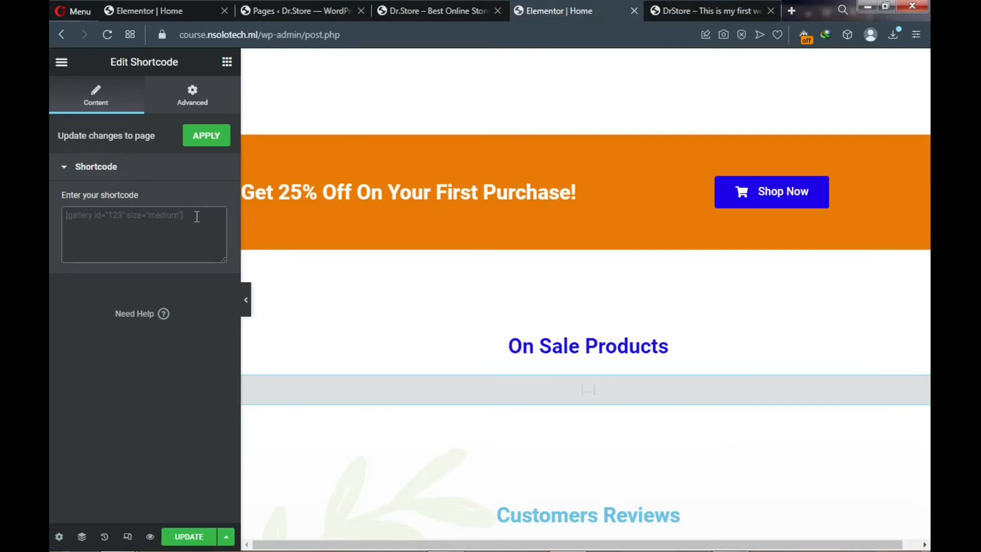
- Paste [sale_products per_page="4" columns="4" orderby="date" order="DESC"] into the shortcode widget, apply it, and update the page
{"action": "key", "text": "ctrl+v"}
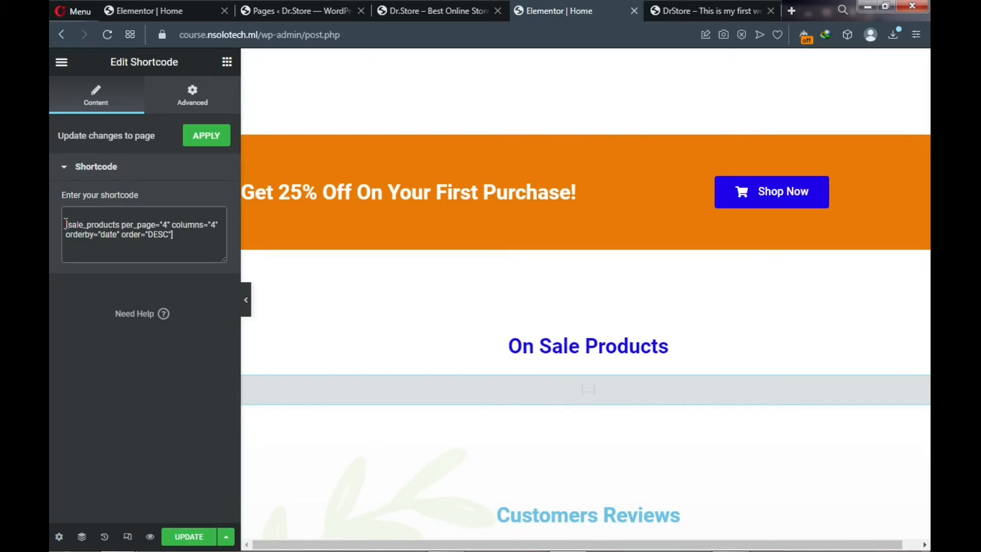
{"action": "key", "text": "BackSpace"}
{"action": "left_click", "coordinate": [201, 141]}
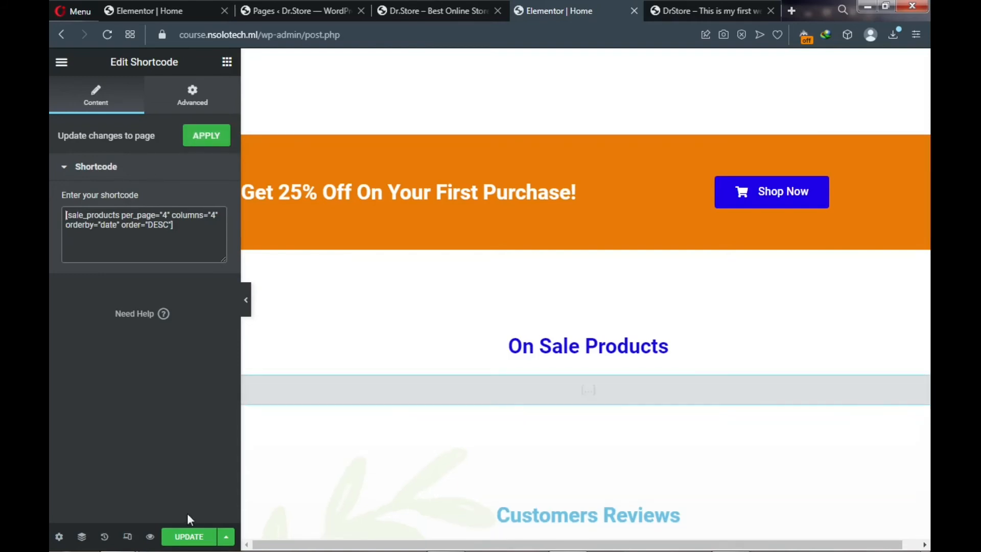
{"action": "left_click", "coordinate": [183, 544]}
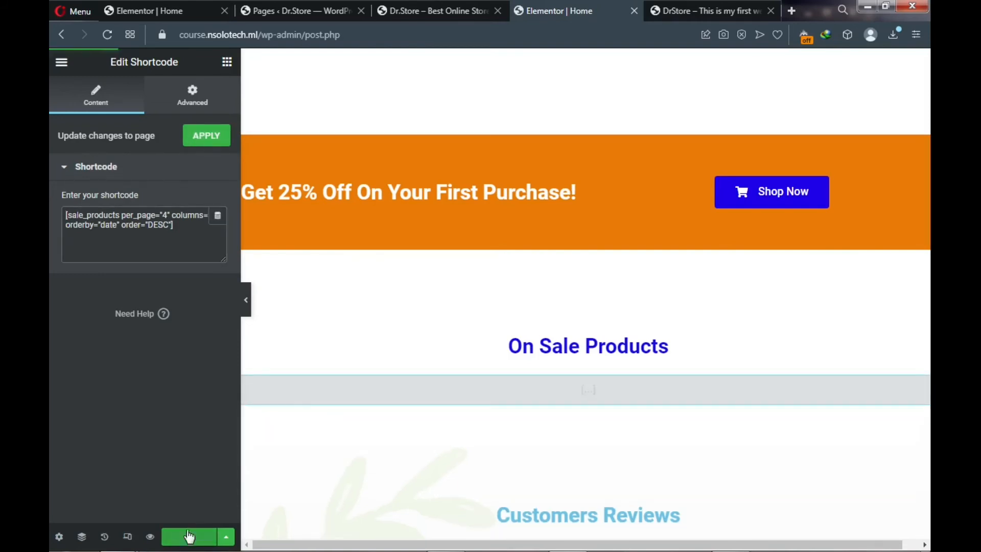
{"action": "scroll", "coordinate": [391, 384], "scroll_direction": "down", "scroll_amount": 5}
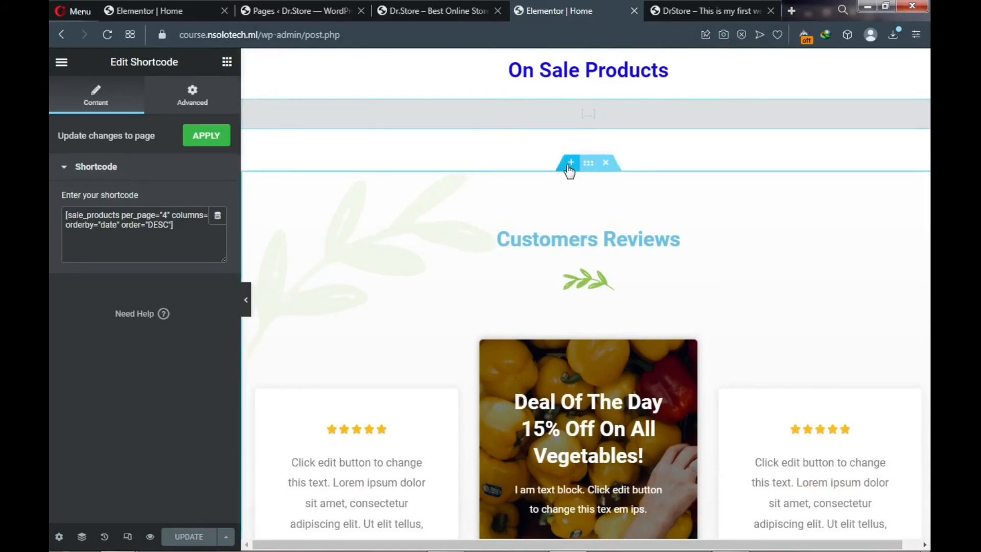
- Insert a new empty section above Customers Reviews and bring up the template library
{"action": "left_click", "coordinate": [571, 166]}
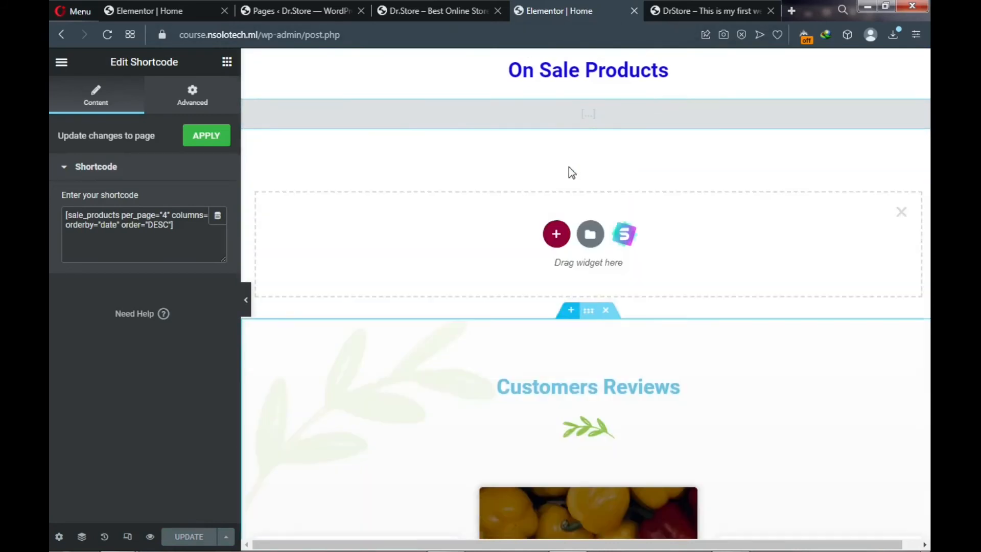
{"action": "left_click", "coordinate": [626, 238]}
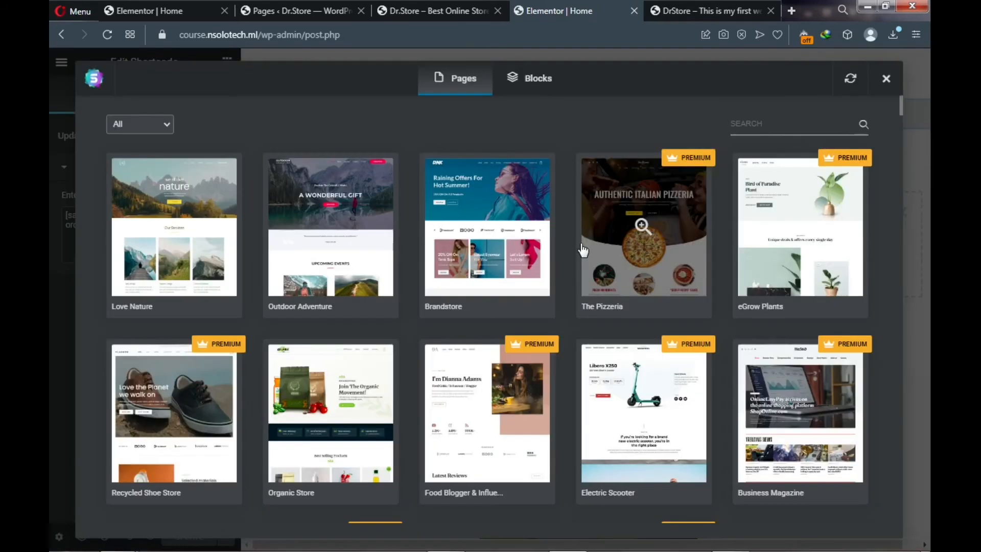
- Import the dark 'Our Happy Clients!' block from the Testimonials category of the Blocks library
{"action": "left_click", "coordinate": [542, 88]}
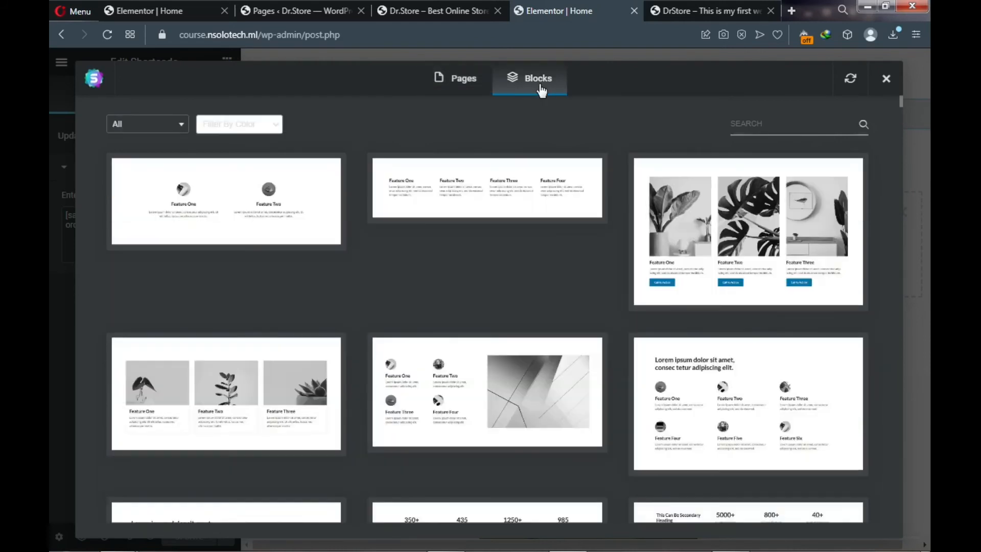
{"action": "left_click", "coordinate": [156, 130]}
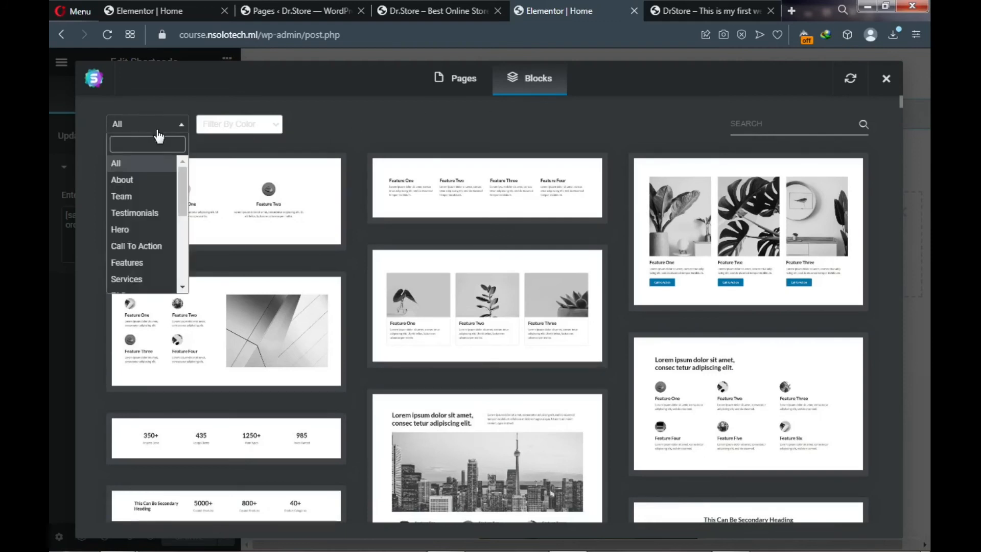
{"action": "left_click", "coordinate": [149, 219]}
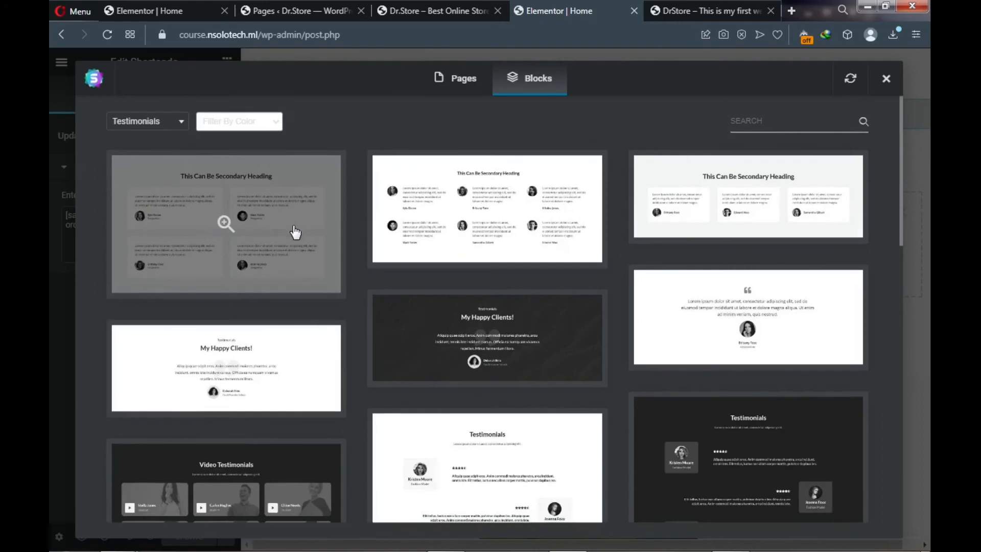
{"action": "scroll", "coordinate": [294, 231], "scroll_direction": "down", "scroll_amount": 3}
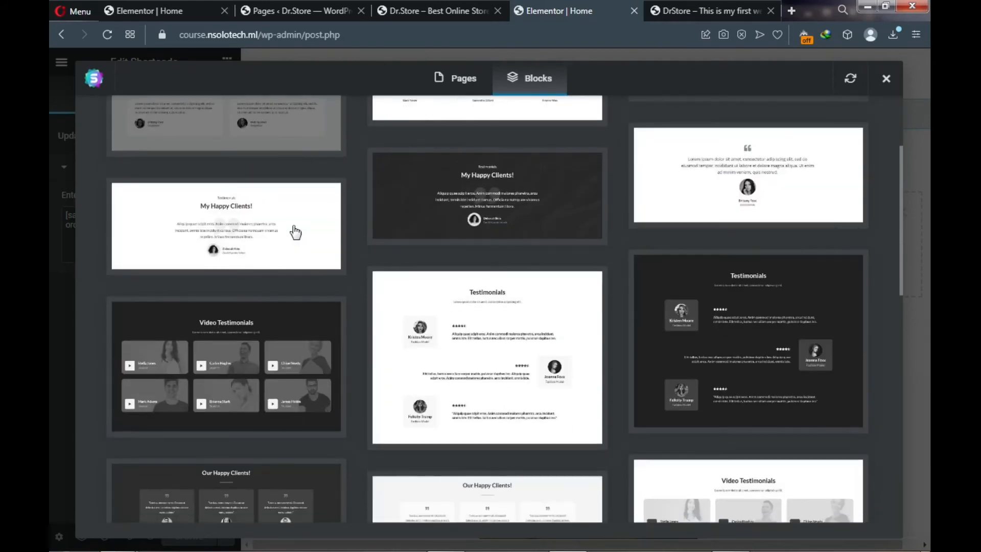
{"action": "scroll", "coordinate": [294, 232], "scroll_direction": "down", "scroll_amount": 6}
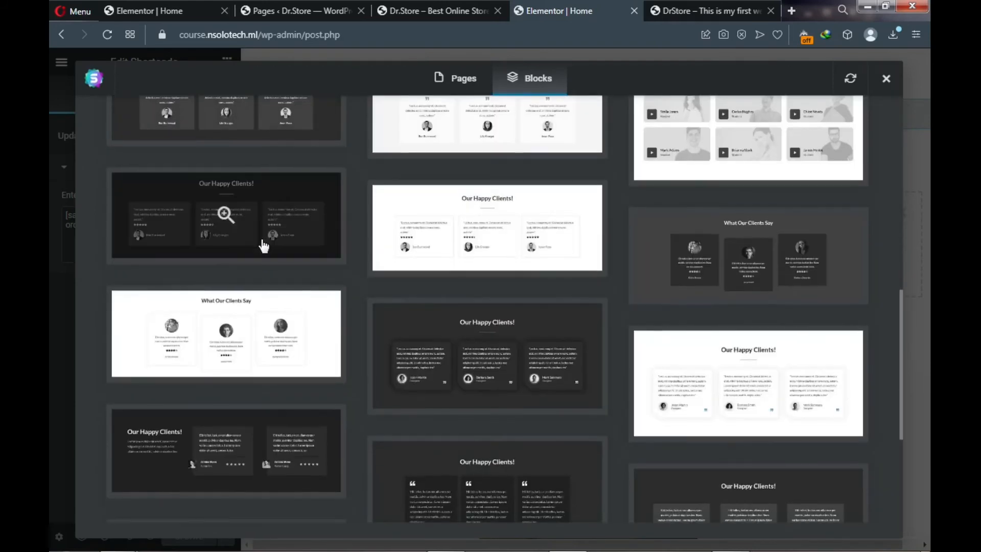
{"action": "scroll", "coordinate": [264, 247], "scroll_direction": "down", "scroll_amount": 1}
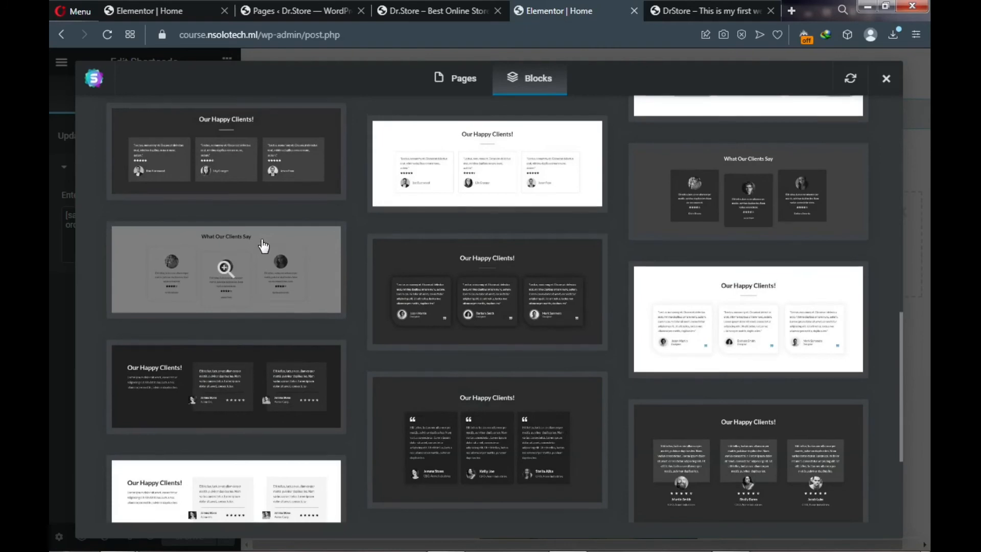
{"action": "scroll", "coordinate": [377, 278], "scroll_direction": "up", "scroll_amount": 2}
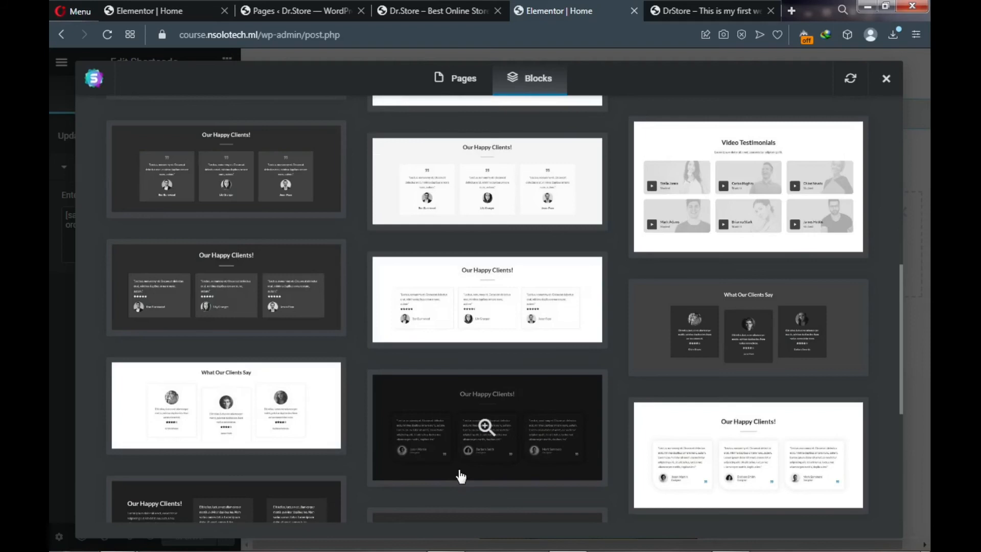
{"action": "left_click", "coordinate": [520, 433]}
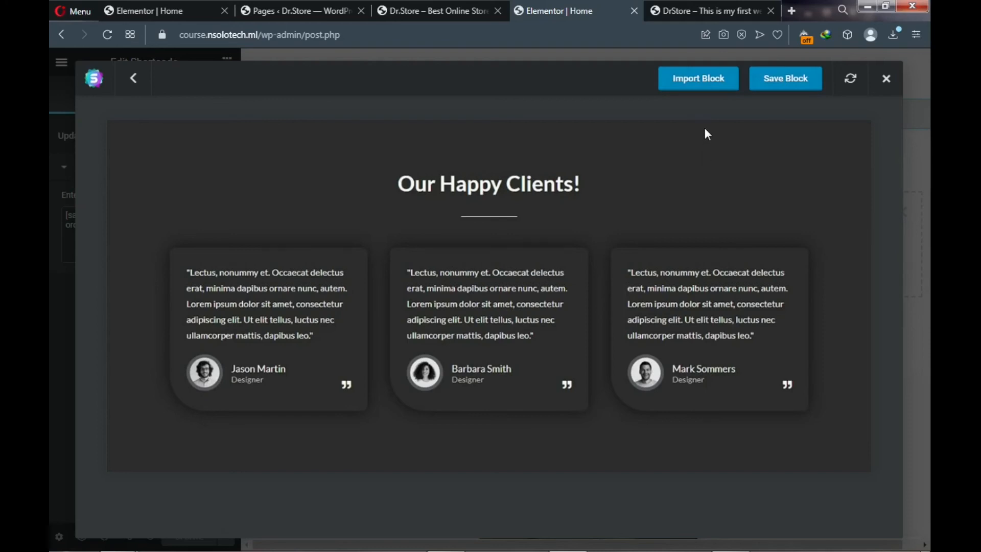
{"action": "left_click", "coordinate": [690, 89]}
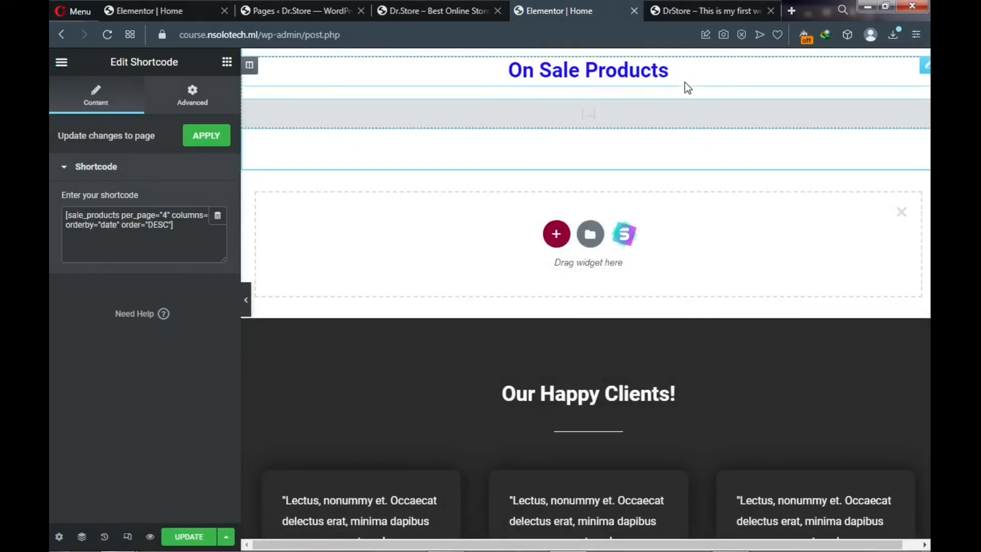
- Delete the Customers Reviews and Featured Brands sections below the testimonials block
{"action": "scroll", "coordinate": [683, 108], "scroll_direction": "down", "scroll_amount": 9}
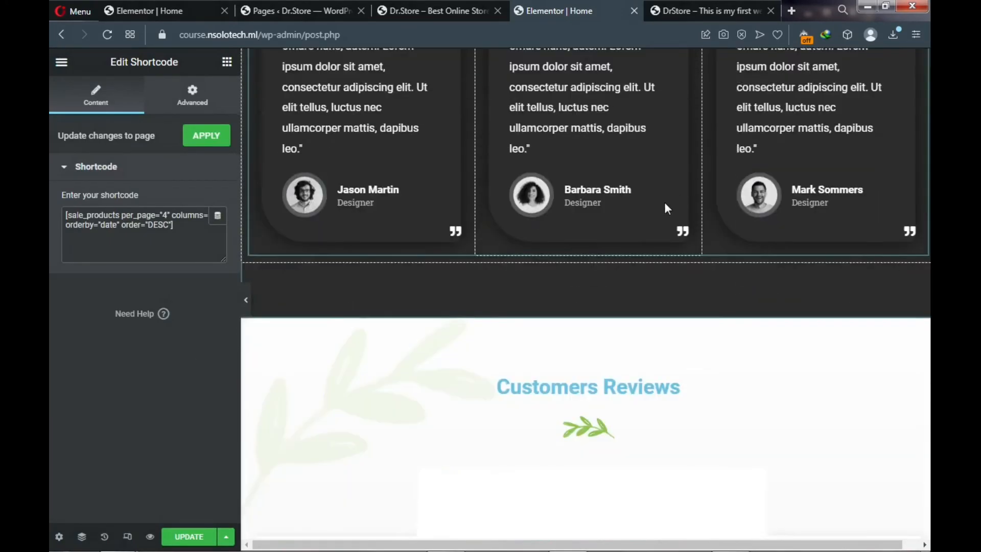
{"action": "scroll", "coordinate": [588, 205], "scroll_direction": "down", "scroll_amount": 6}
{"action": "scroll", "coordinate": [587, 138], "scroll_direction": "up", "scroll_amount": 2}
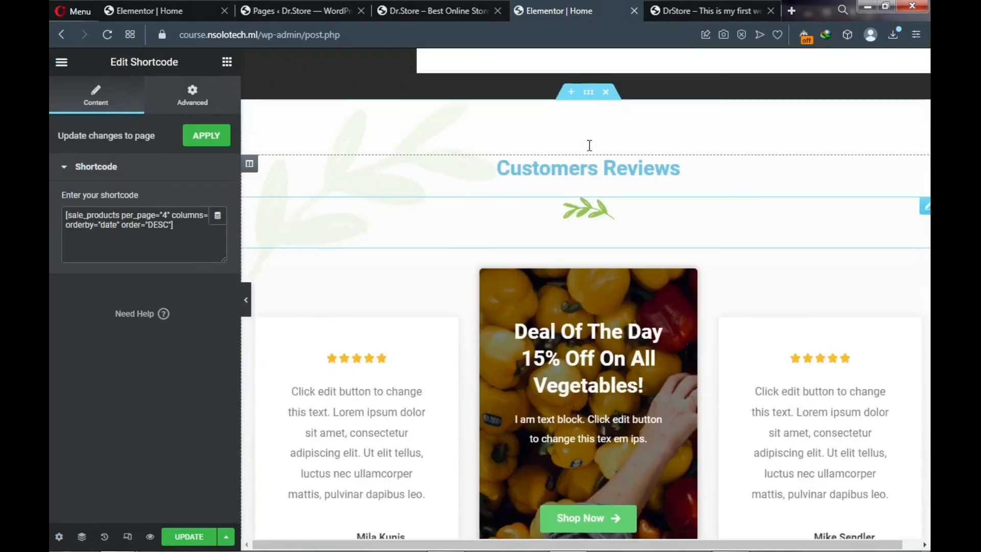
{"action": "scroll", "coordinate": [589, 145], "scroll_direction": "up", "scroll_amount": 1}
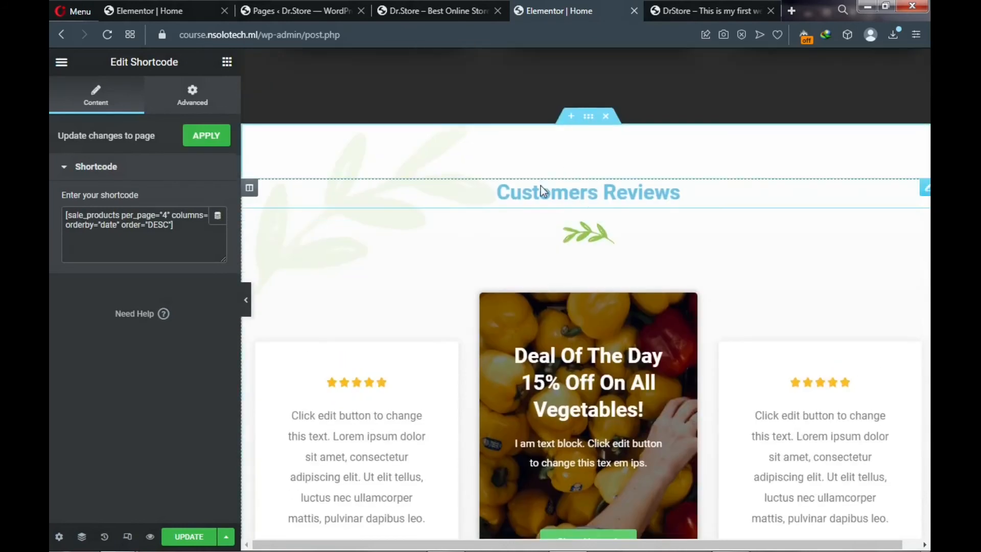
{"action": "left_click", "coordinate": [603, 117]}
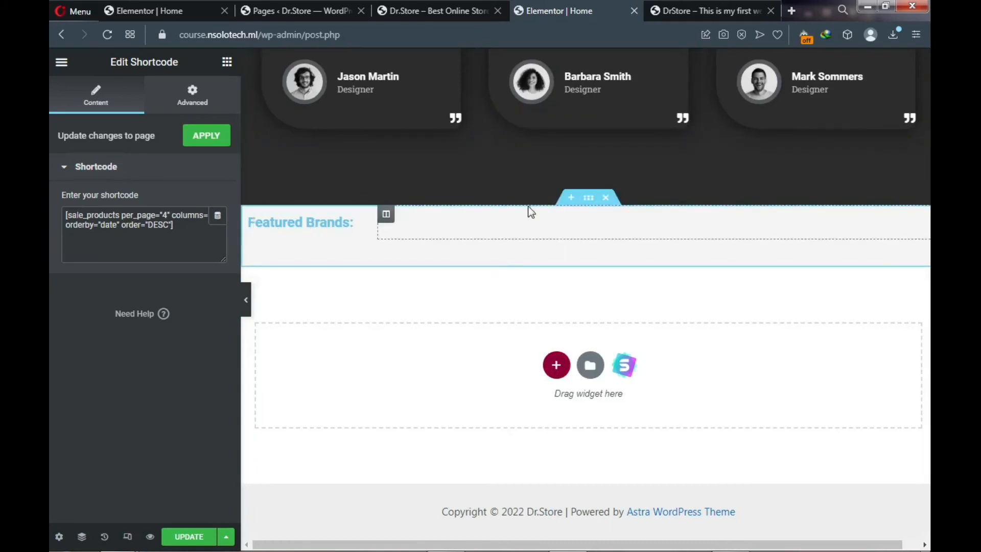
{"action": "left_click", "coordinate": [607, 198]}
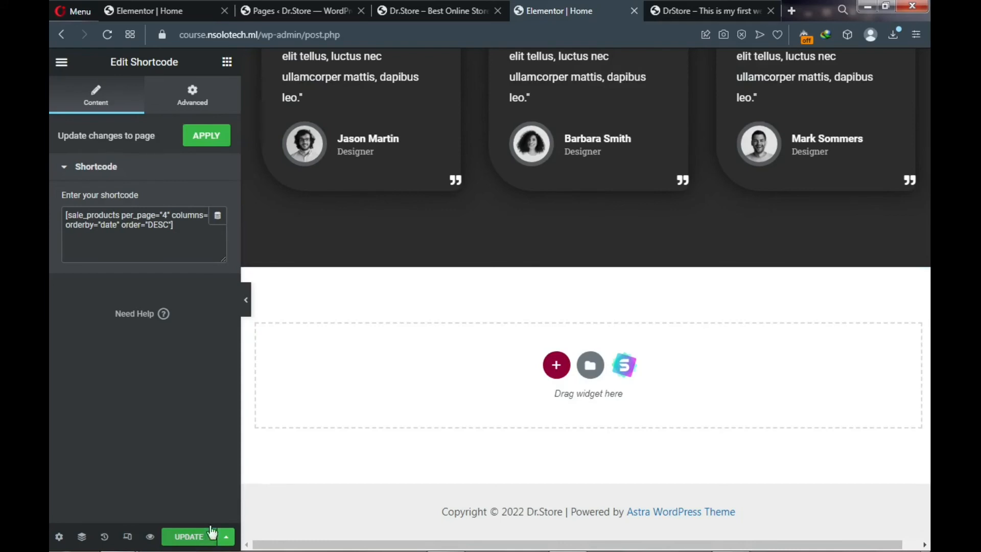
{"action": "scroll", "coordinate": [468, 366], "scroll_direction": "up", "scroll_amount": 4}
{"action": "scroll", "coordinate": [469, 361], "scroll_direction": "up", "scroll_amount": 2}
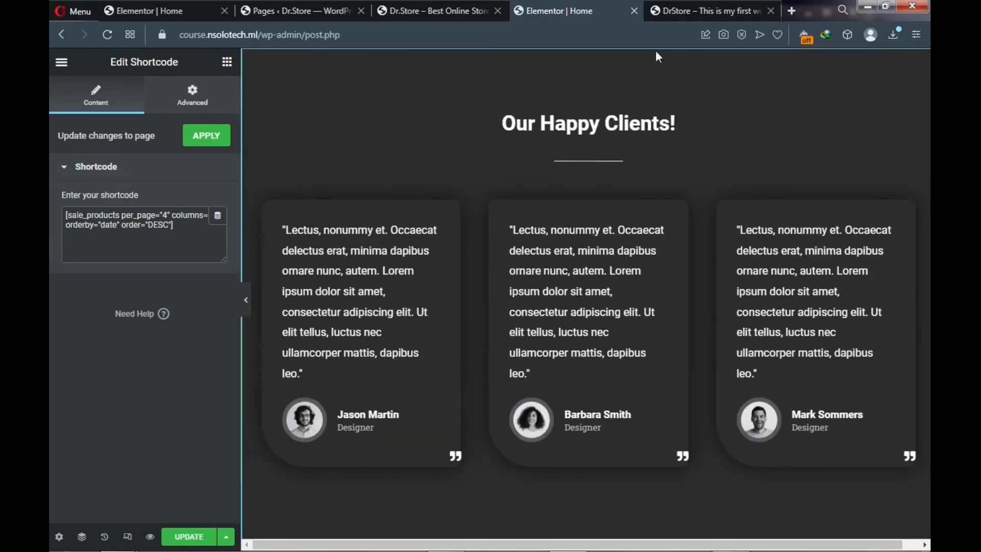
{"action": "left_click", "coordinate": [678, 14]}
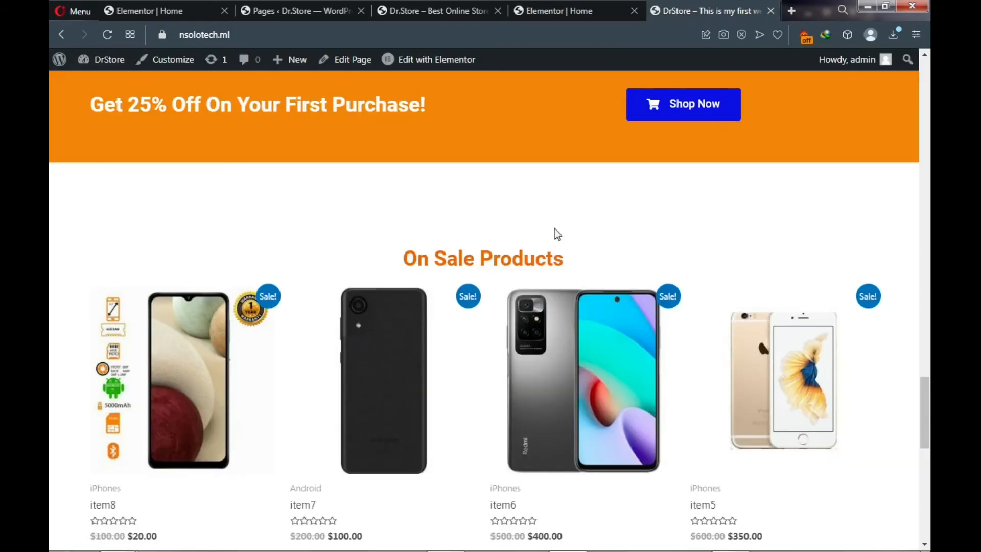
{"action": "scroll", "coordinate": [552, 240], "scroll_direction": "down", "scroll_amount": 6}
{"action": "scroll", "coordinate": [549, 255], "scroll_direction": "down", "scroll_amount": 3}
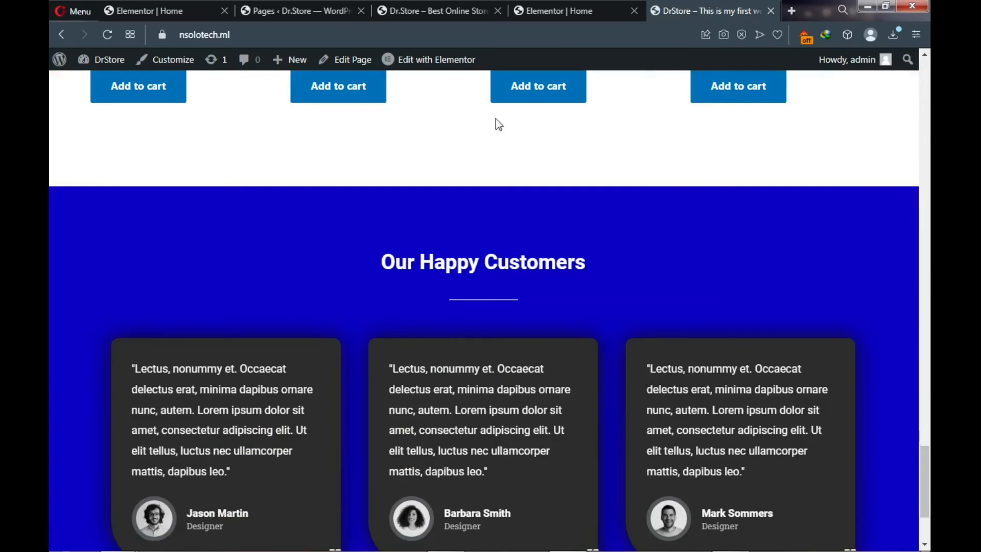
- Set the Our Happy Clients! section's Style background colour to a dark blue
{"action": "left_click", "coordinate": [542, 10]}
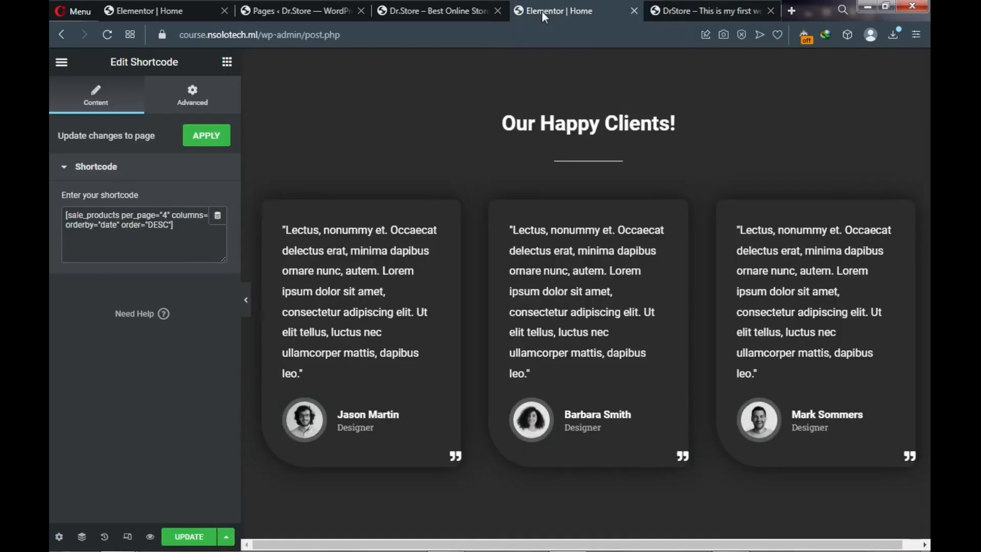
{"action": "scroll", "coordinate": [530, 194], "scroll_direction": "up", "scroll_amount": 3}
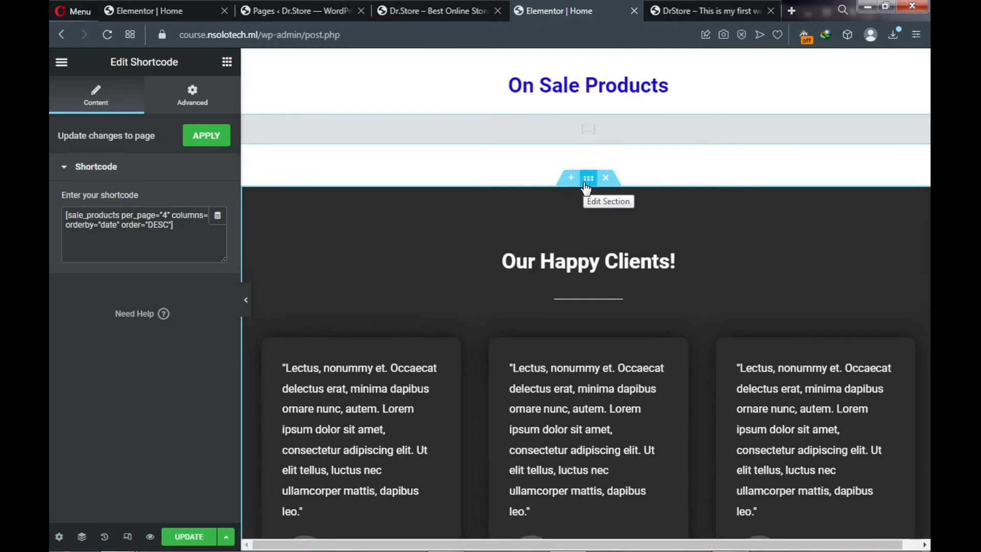
{"action": "left_click", "coordinate": [588, 179]}
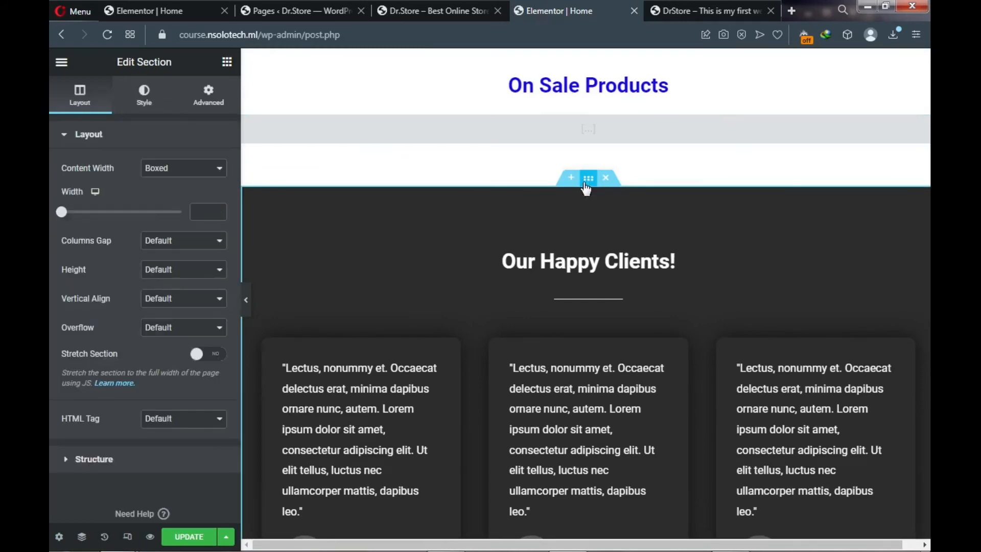
{"action": "left_click", "coordinate": [144, 100]}
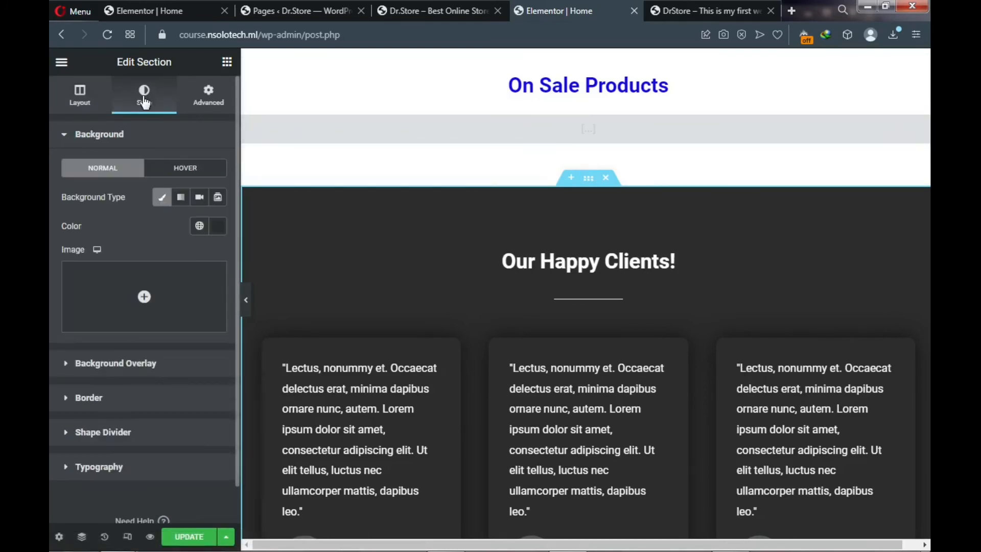
{"action": "left_click", "coordinate": [218, 228]}
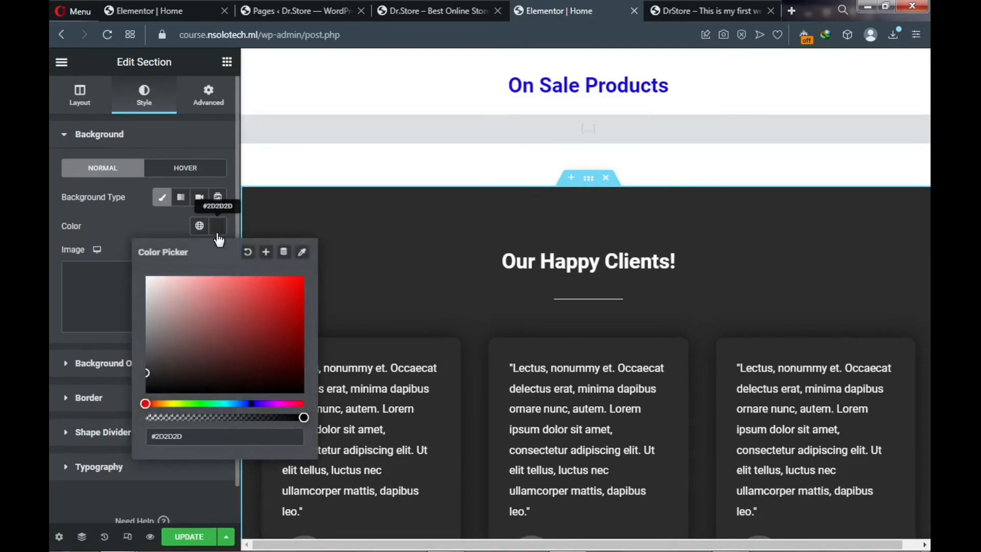
{"action": "left_click", "coordinate": [252, 404]}
{"action": "left_click", "coordinate": [294, 289]}
{"action": "left_click_drag", "start_coordinate": [296, 289], "coordinate": [296, 305]}
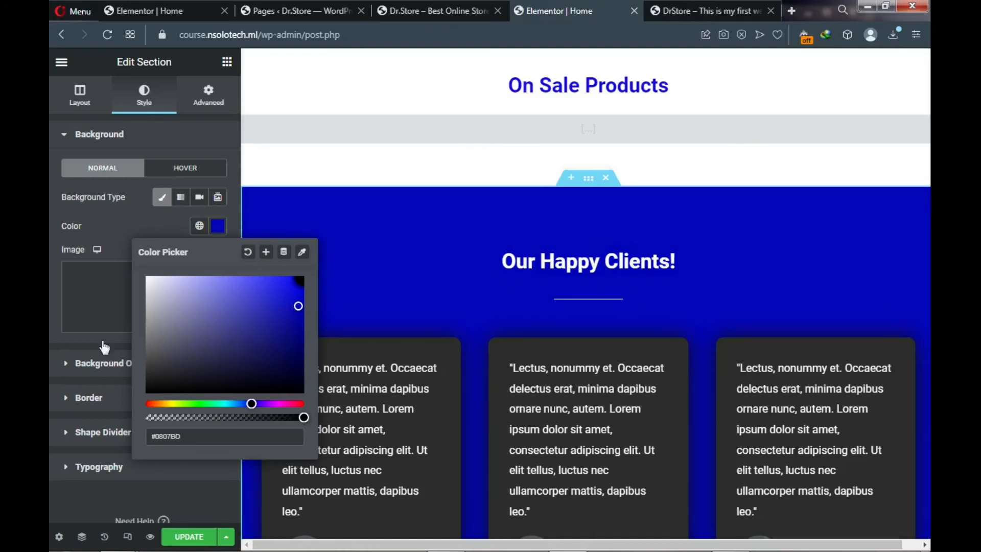
{"action": "left_click", "coordinate": [49, 330]}
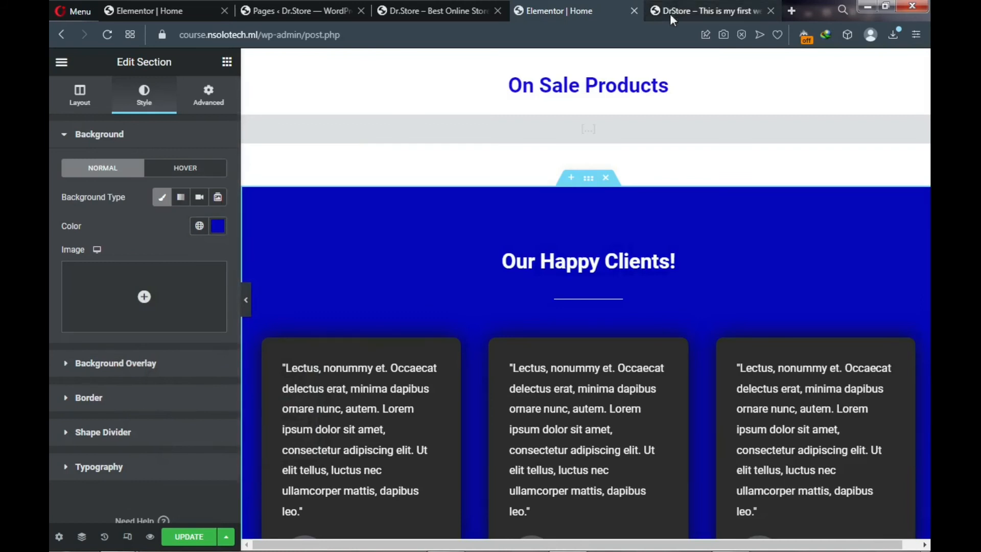
{"action": "scroll", "coordinate": [203, 363], "scroll_direction": "down", "scroll_amount": 1}
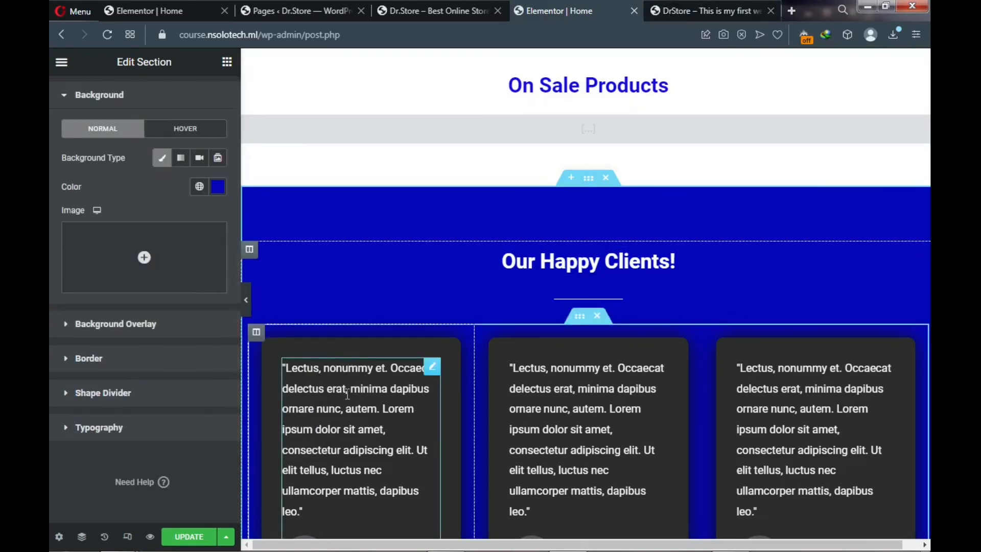
{"action": "scroll", "coordinate": [343, 431], "scroll_direction": "down", "scroll_amount": 3}
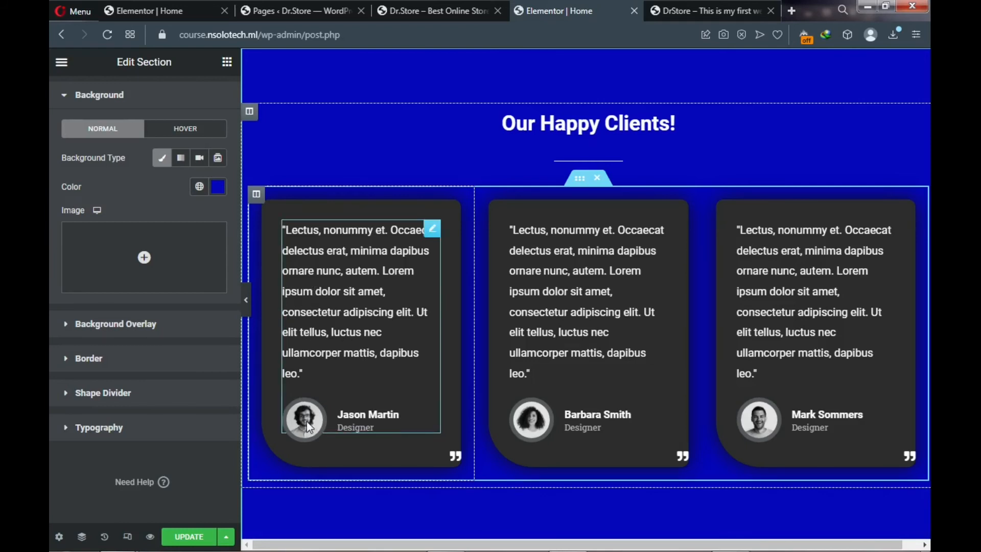
- Save the Home page changes with Update
{"action": "left_click", "coordinate": [193, 541]}
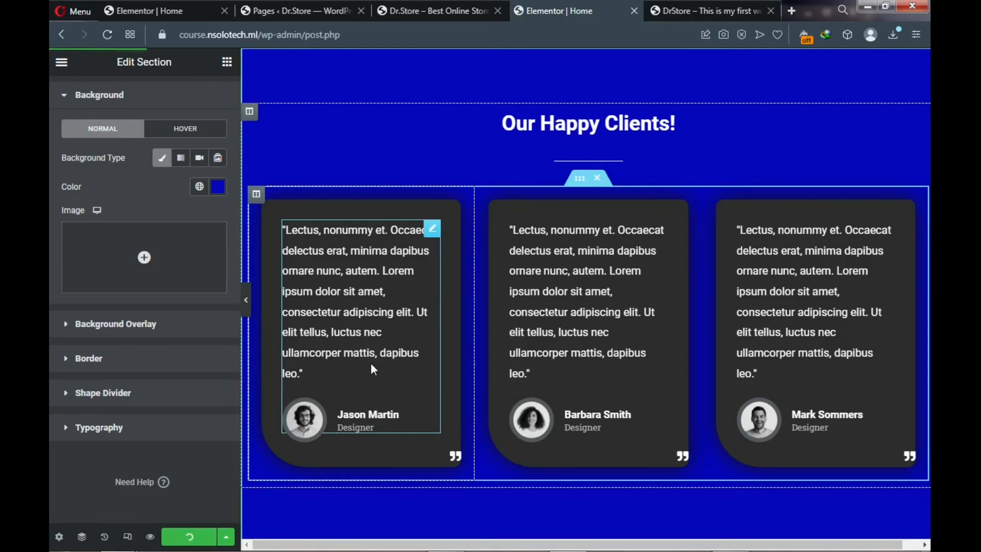
{"action": "scroll", "coordinate": [370, 363], "scroll_direction": "down", "scroll_amount": 2}
{"action": "scroll", "coordinate": [369, 364], "scroll_direction": "down", "scroll_amount": 4}
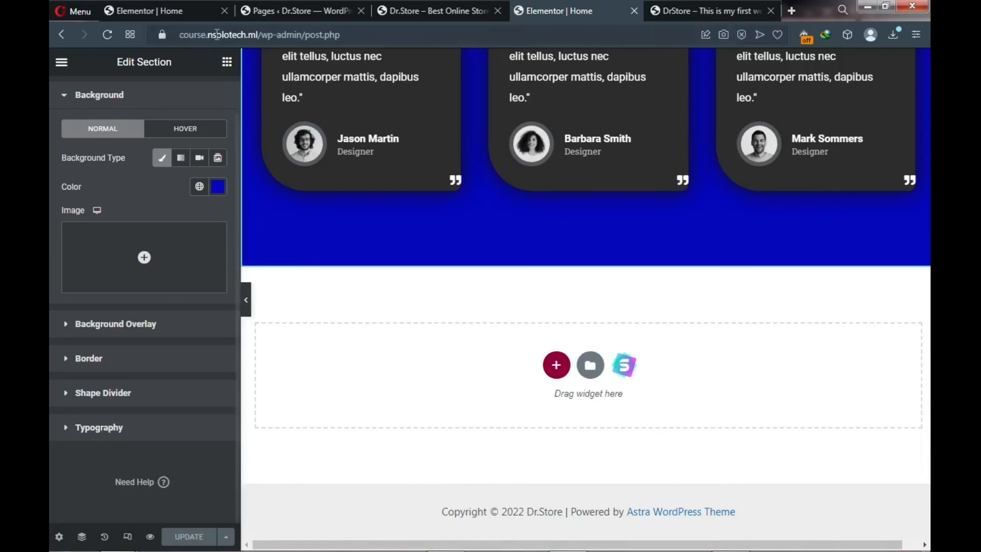
- Open Appearance > Customize from the Pages list
{"action": "left_click", "coordinate": [283, 10]}
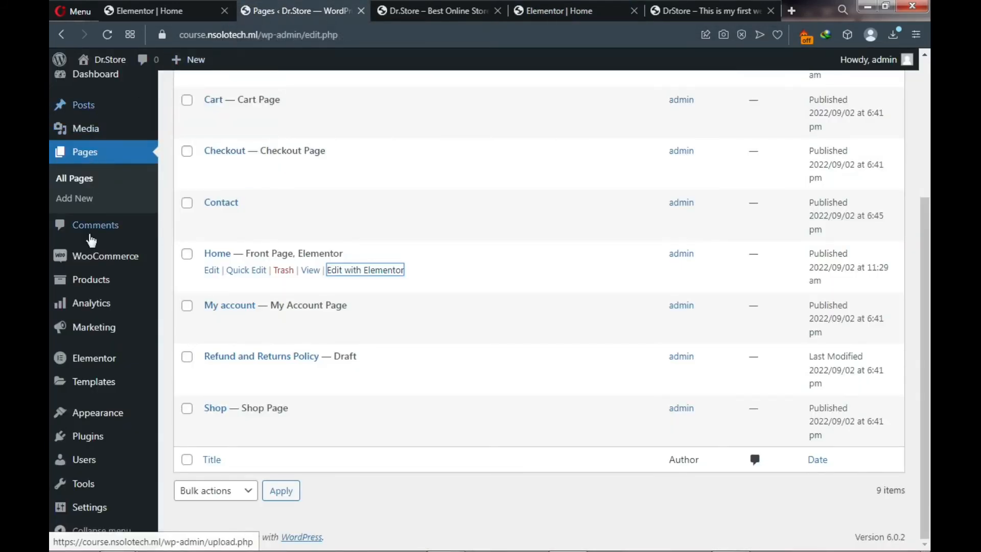
{"action": "mouse_move", "coordinate": [65, 410]}
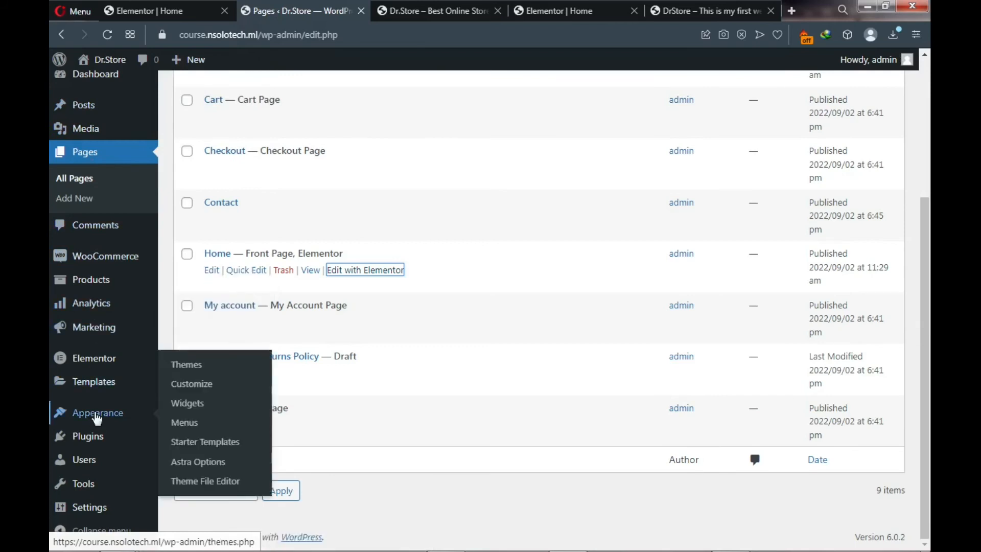
{"action": "left_click", "coordinate": [195, 386]}
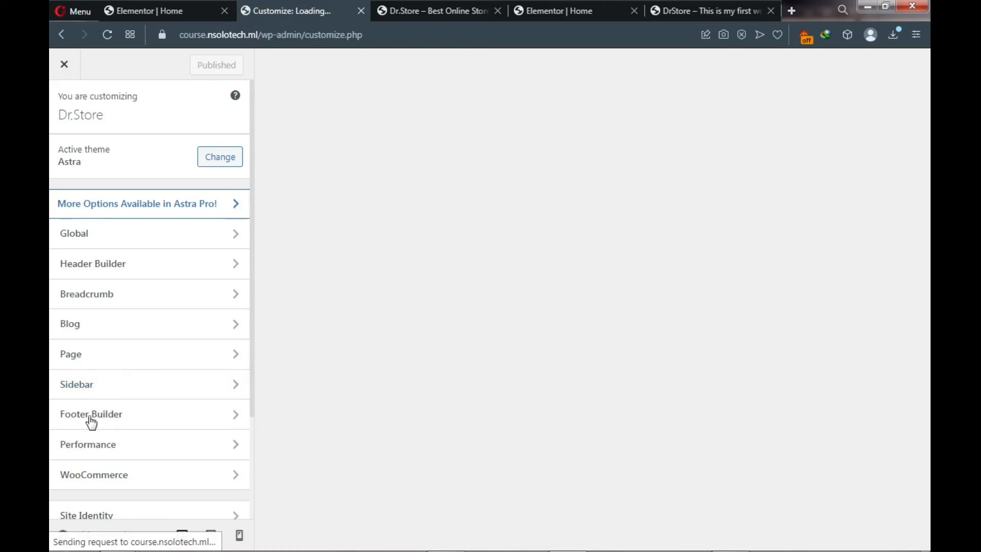
- In Footer Builder > Copyright, change 'Powered' to 'Built' in the copyright text
{"action": "left_click", "coordinate": [189, 424]}
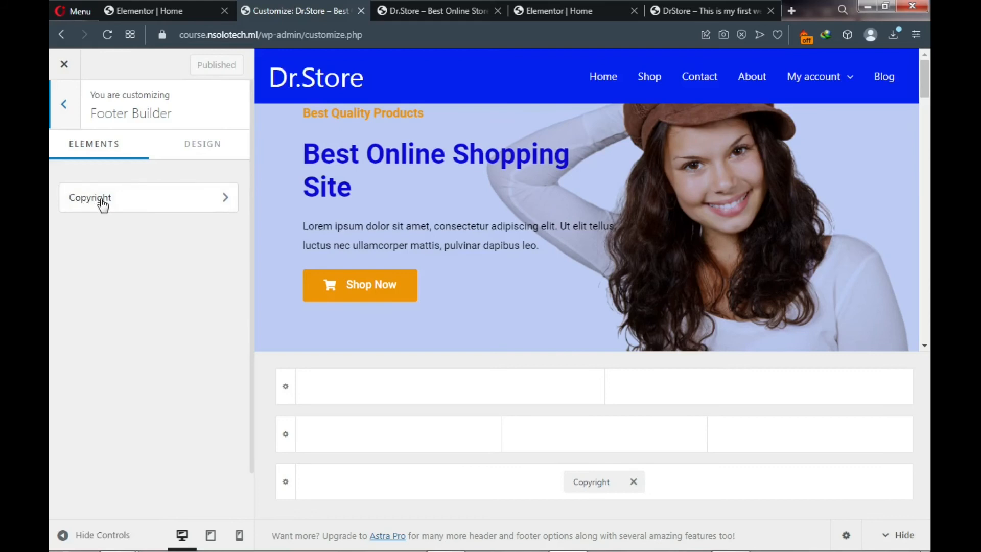
{"action": "left_click", "coordinate": [190, 206]}
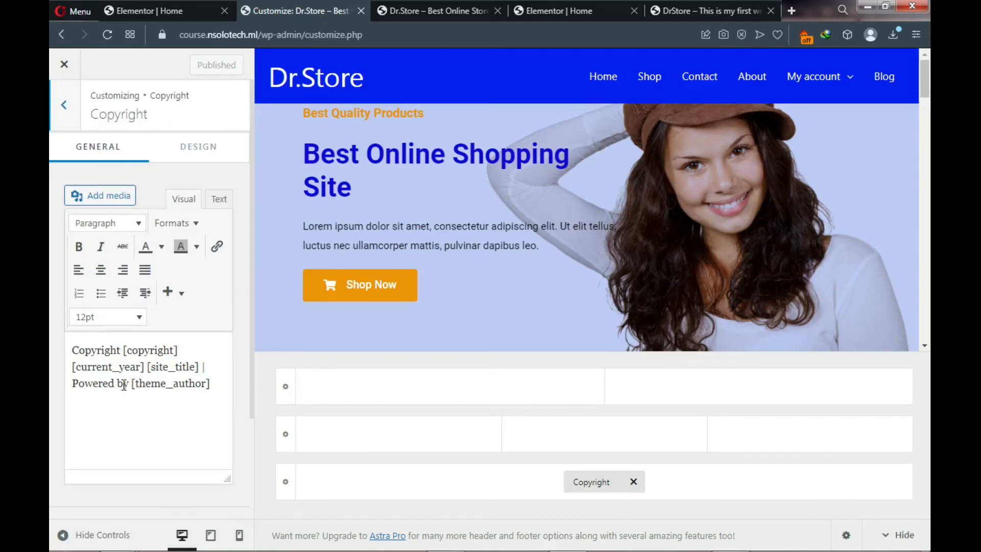
{"action": "left_click_drag", "start_coordinate": [114, 383], "coordinate": [72, 384]}
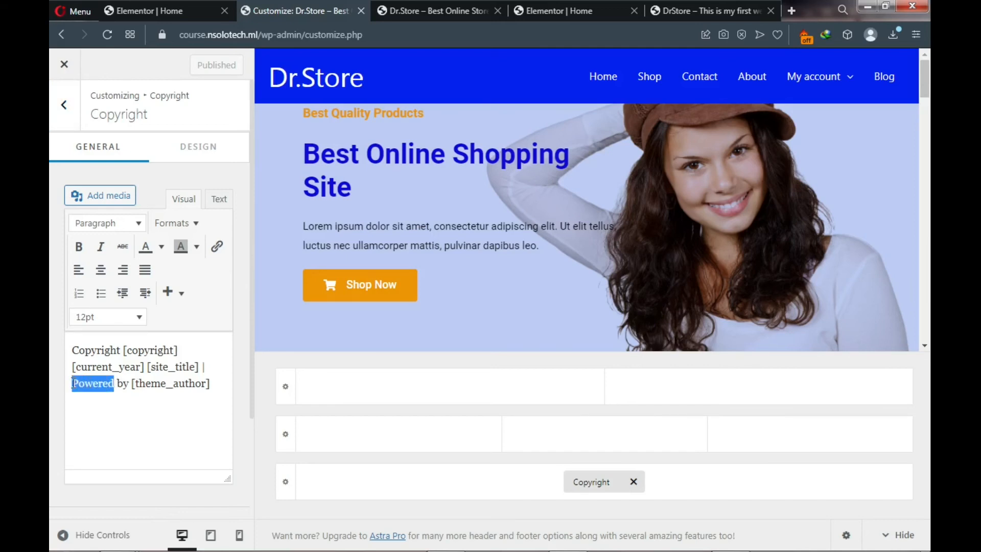
{"action": "type", "text": "D"}
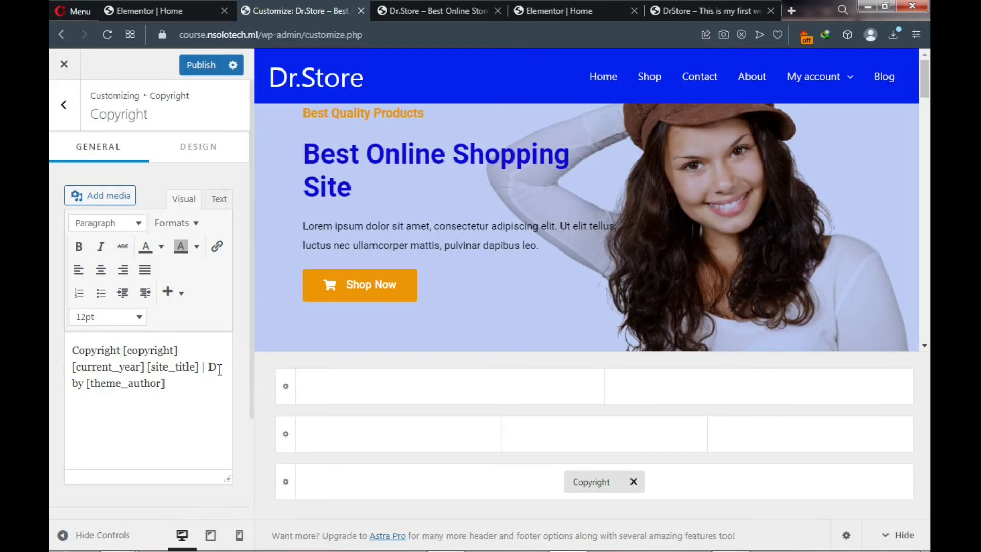
{"action": "key", "text": "BackSpace"}
{"action": "type", "text": "Built"}
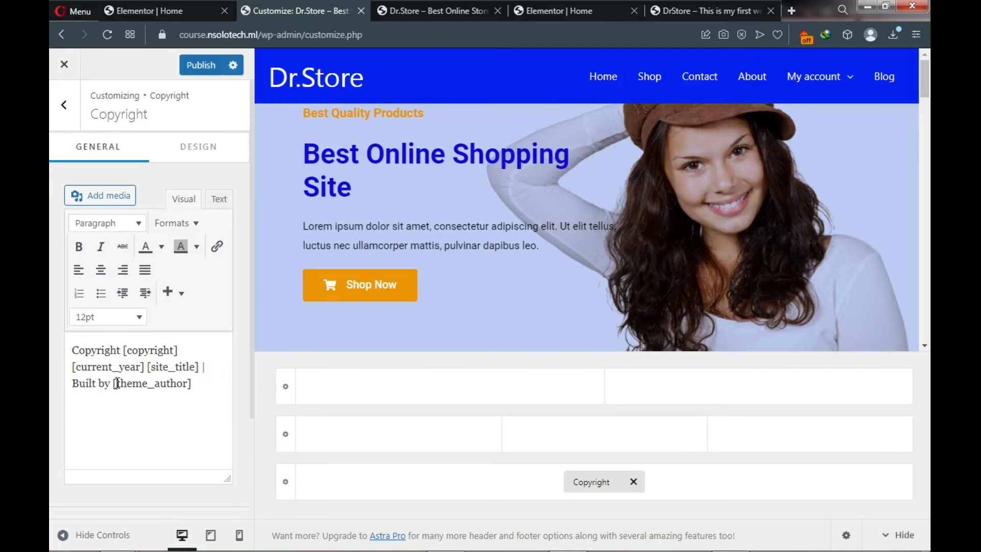
- Replace the [theme_author] placeholder with the author's name
{"action": "left_click_drag", "start_coordinate": [121, 383], "coordinate": [186, 388]}
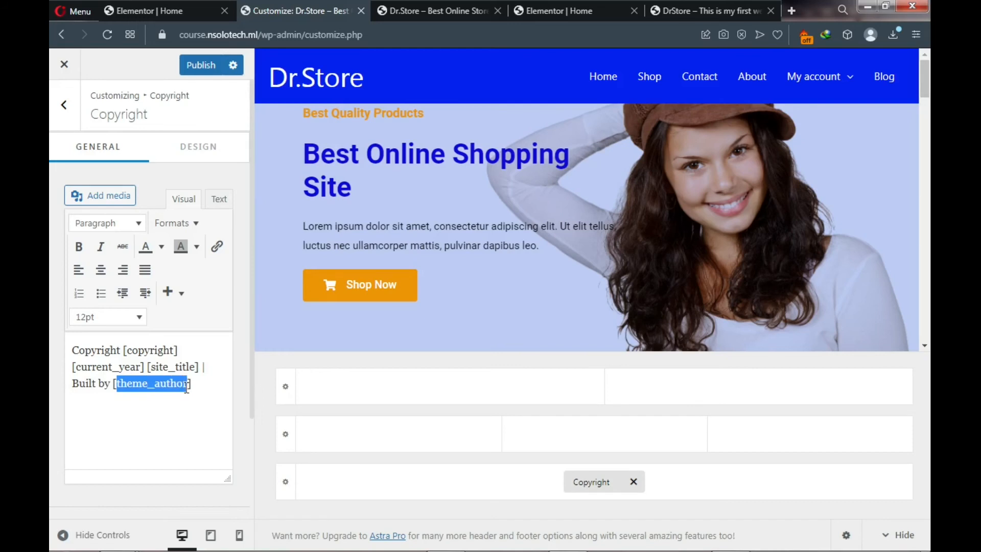
{"action": "type", "text": "Nye"}
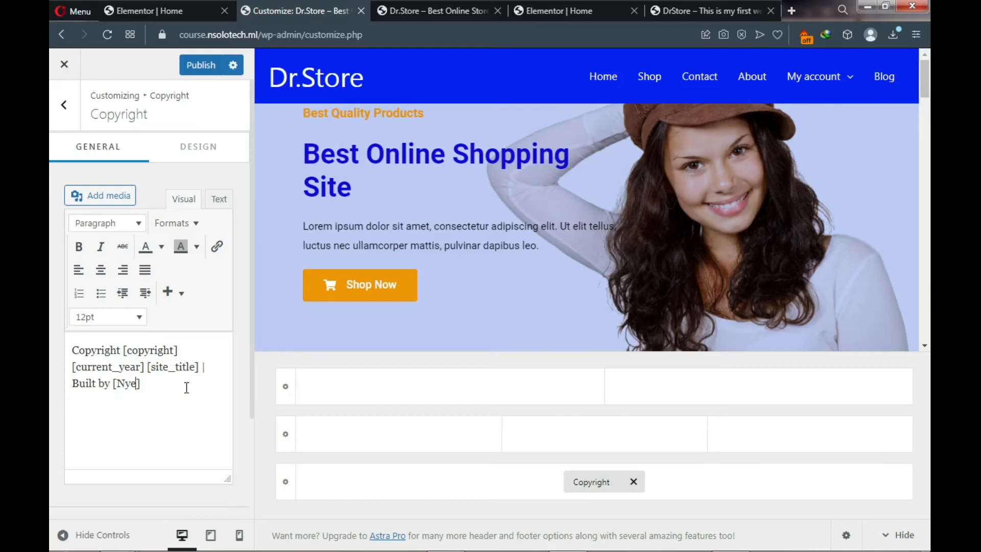
{"action": "key", "text": "BackSpace"}
{"action": "key", "text": "BackSpace"}
{"action": "key", "text": "BackSpace"}
{"action": "type", "text": "Sol"}
{"action": "type", "text": "omon"}
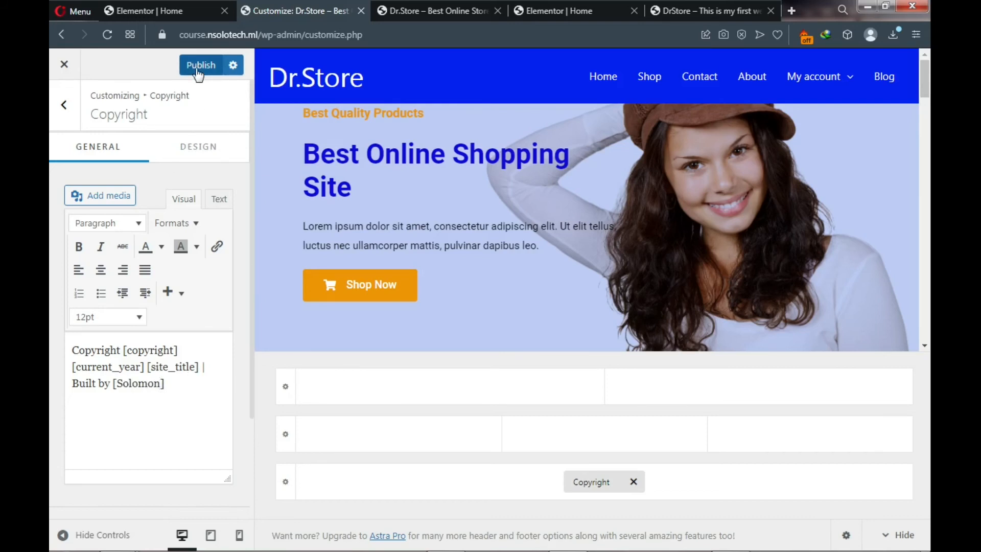
- Set the copyright text colour to white (#FFFFFF) and check the footer on the live site
{"action": "left_click", "coordinate": [195, 153]}
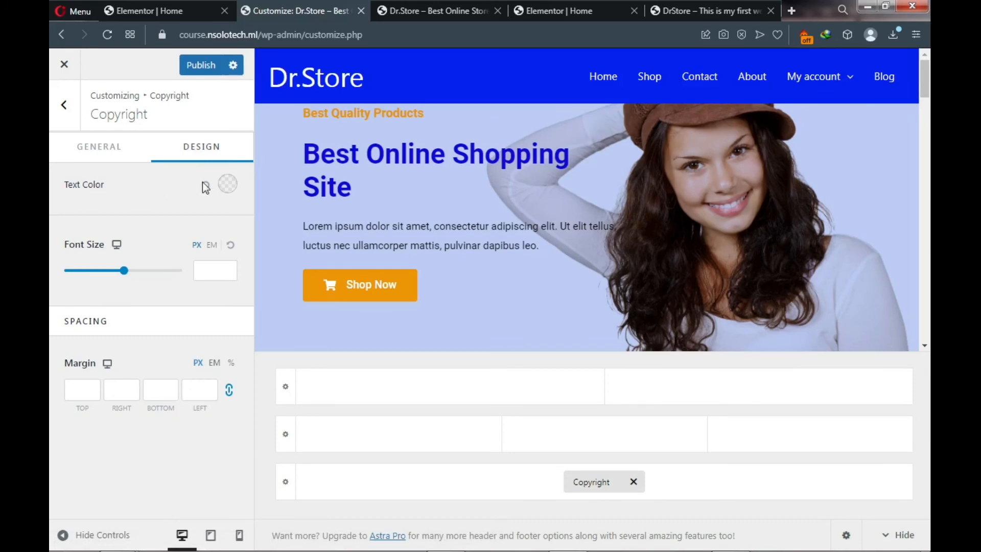
{"action": "left_click", "coordinate": [226, 190]}
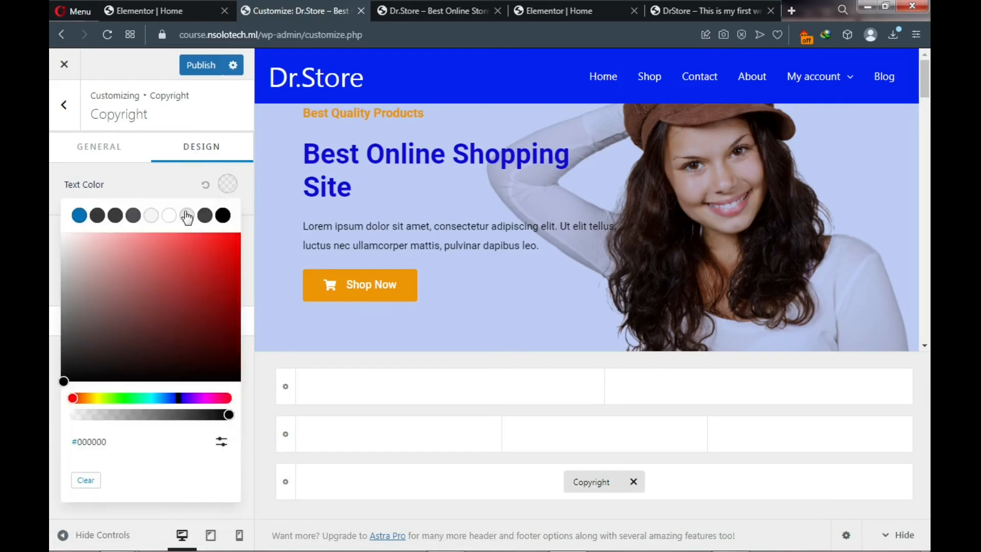
{"action": "left_click", "coordinate": [170, 216]}
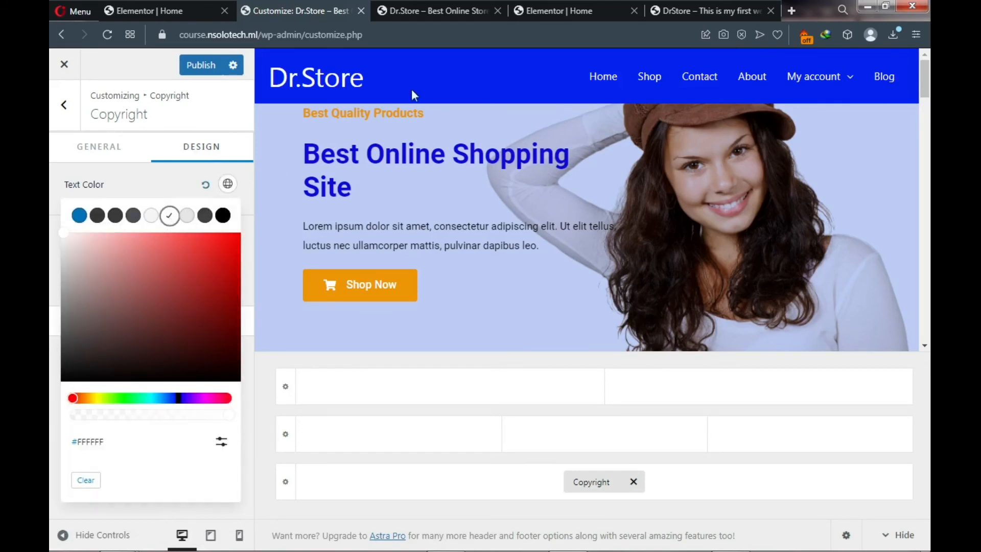
{"action": "left_click", "coordinate": [682, 9]}
{"action": "scroll", "coordinate": [521, 153], "scroll_direction": "down", "scroll_amount": 3}
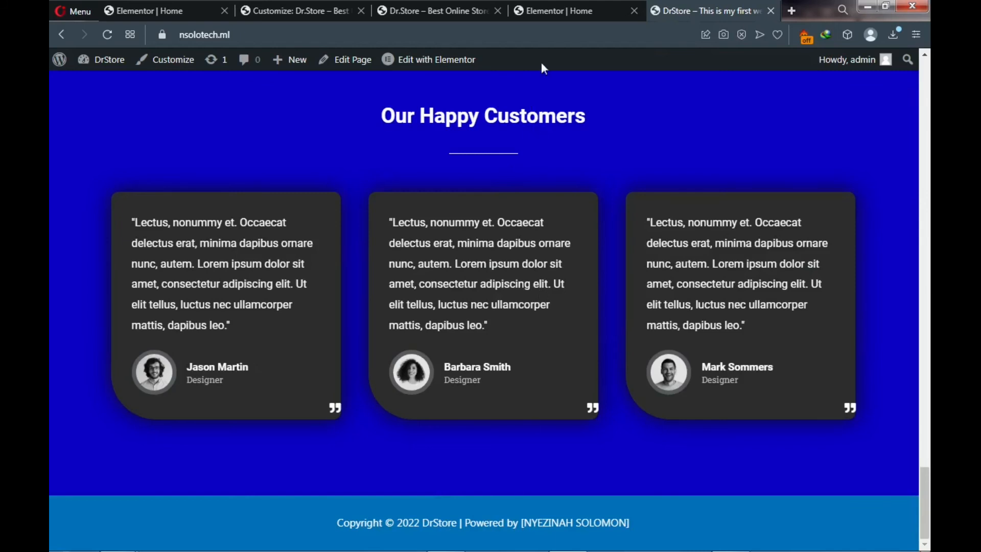
{"action": "left_click", "coordinate": [317, 8]}
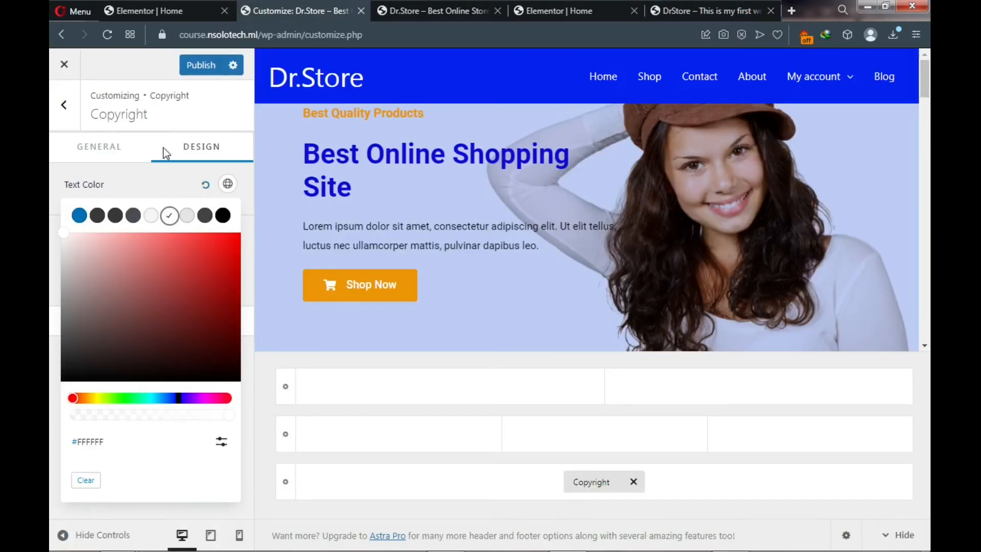
{"action": "left_click", "coordinate": [144, 177]}
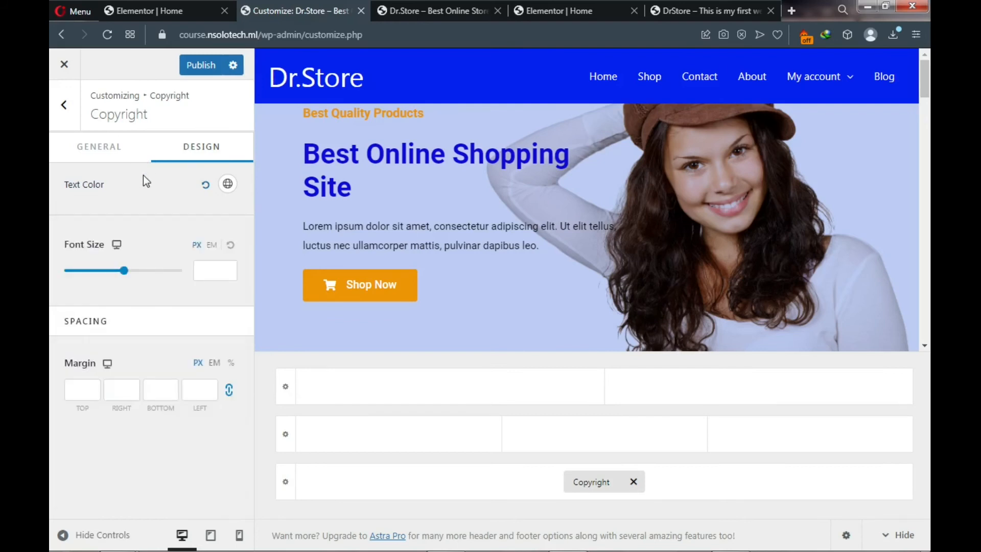
- Publish the copyright changes and return to the Footer Builder's element list
{"action": "left_click", "coordinate": [194, 72]}
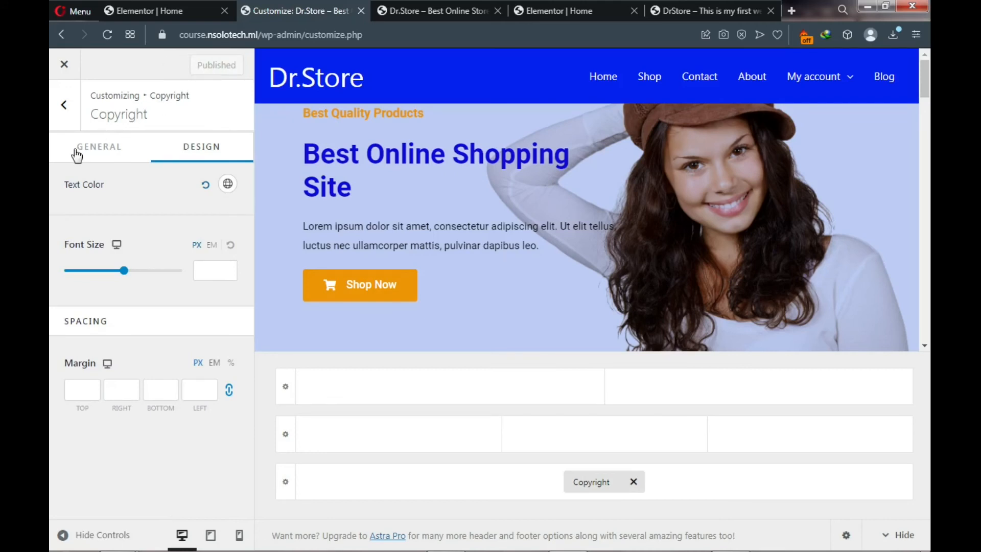
{"action": "left_click", "coordinate": [66, 125]}
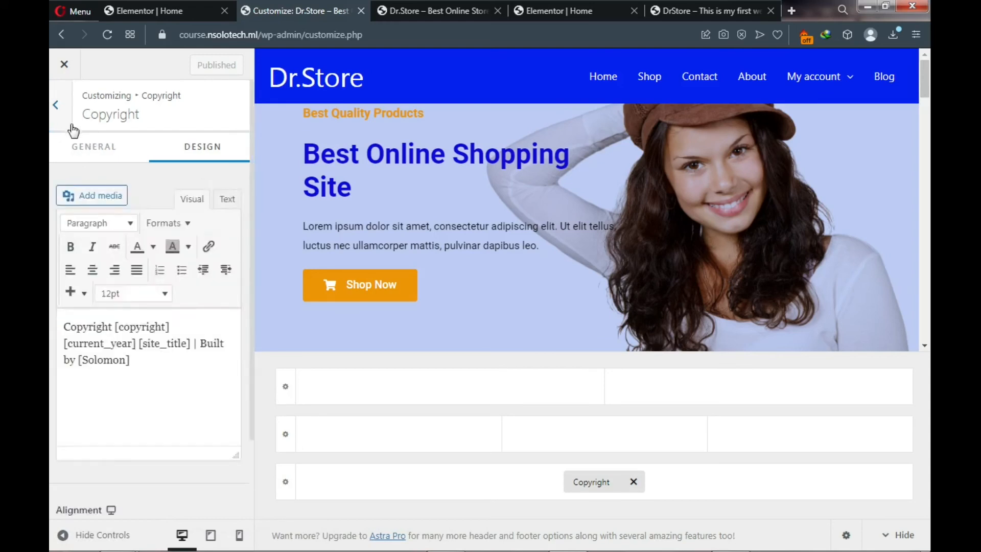
{"action": "left_click", "coordinate": [73, 138]}
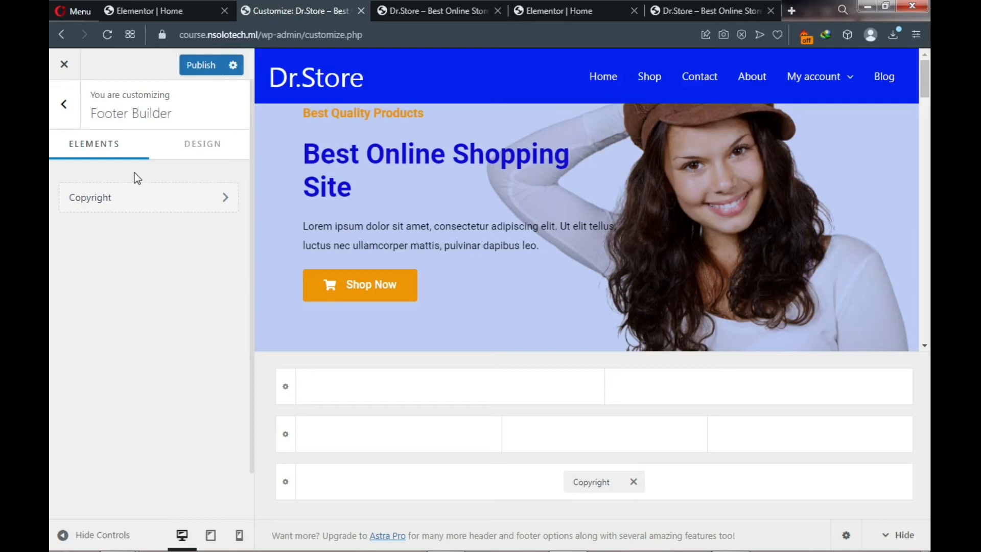
- Set the Below Footer row's Design background colour to #070ED6 and publish
{"action": "left_click", "coordinate": [286, 483]}
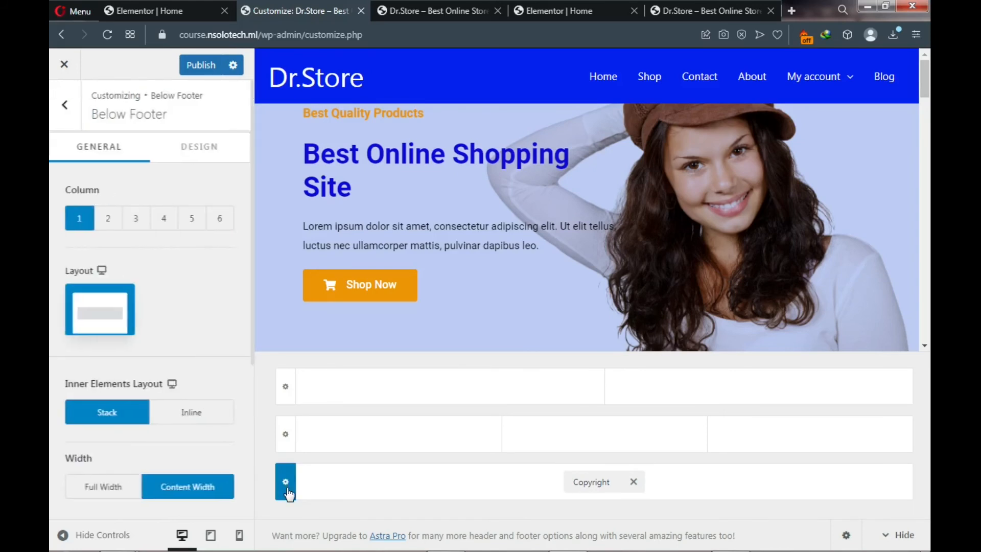
{"action": "left_click", "coordinate": [198, 158]}
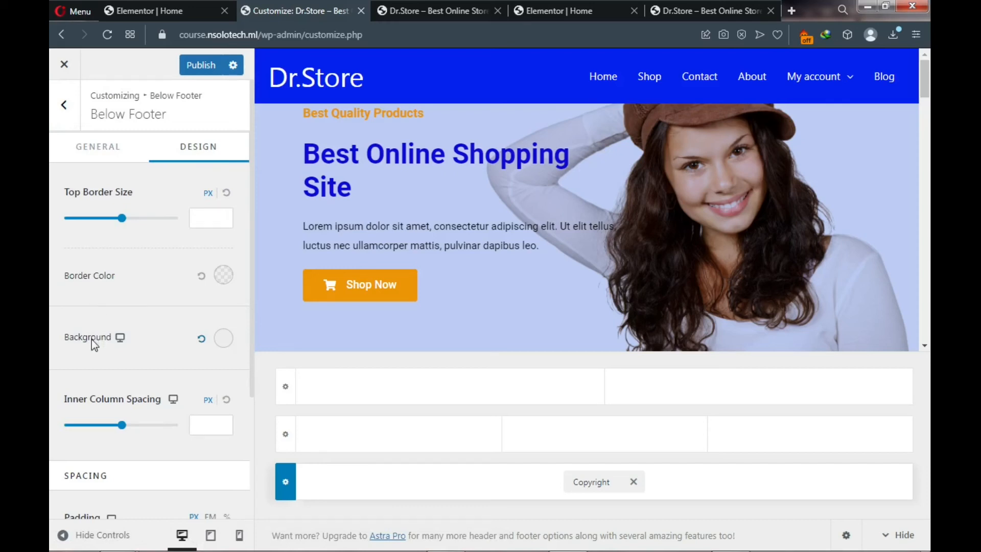
{"action": "left_click", "coordinate": [223, 340]}
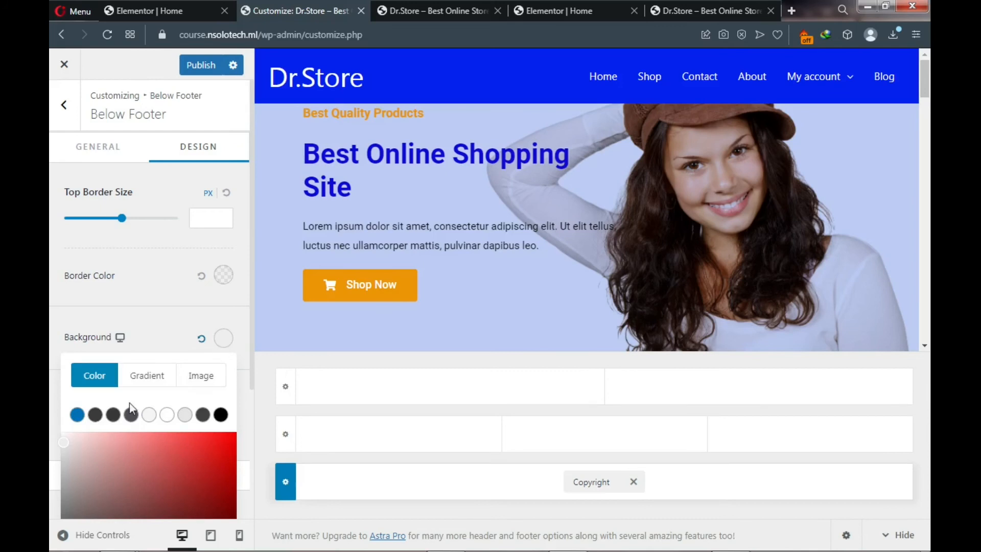
{"action": "left_click", "coordinate": [78, 416]}
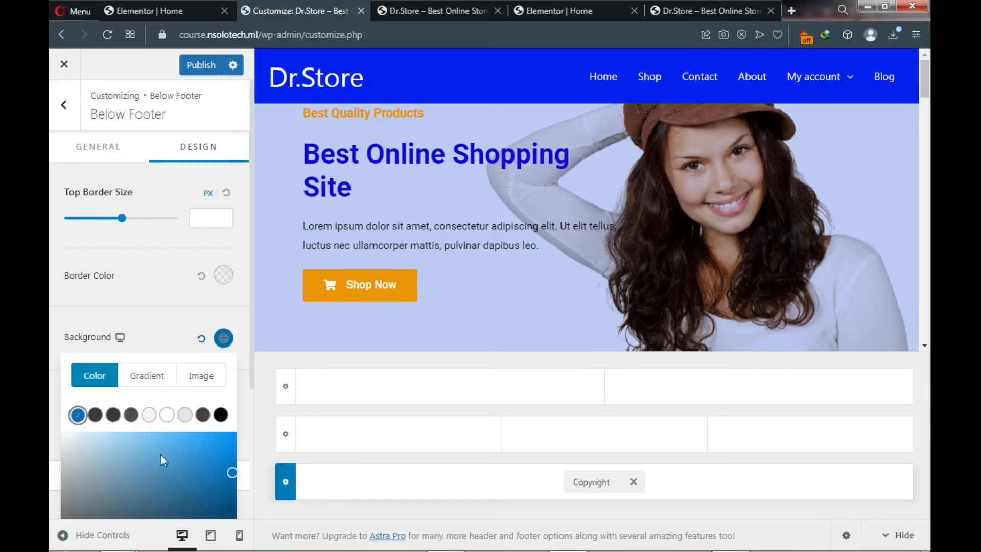
{"action": "scroll", "coordinate": [203, 471], "scroll_direction": "down", "scroll_amount": 3}
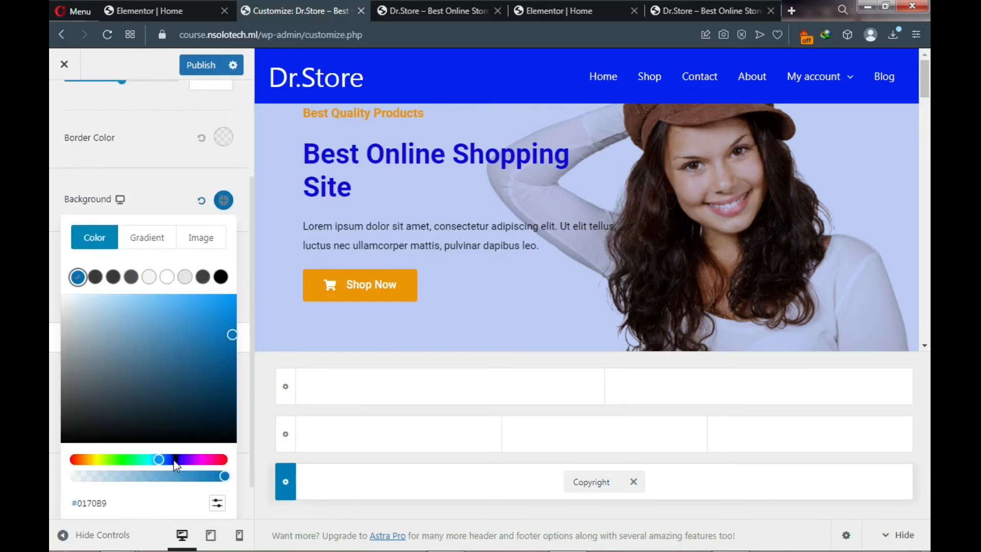
{"action": "left_click", "coordinate": [174, 460]}
{"action": "left_click_drag", "start_coordinate": [231, 336], "coordinate": [230, 320]}
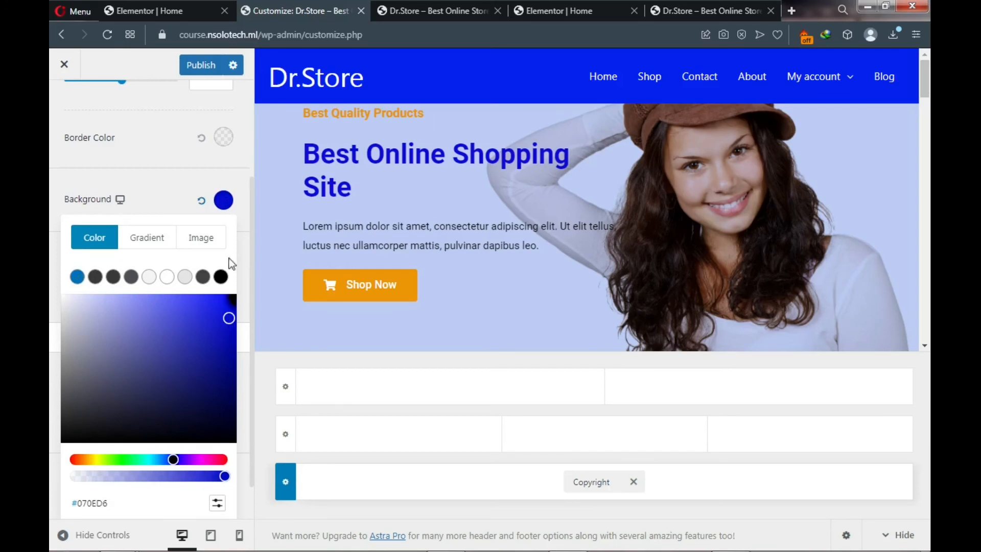
{"action": "left_click", "coordinate": [206, 73]}
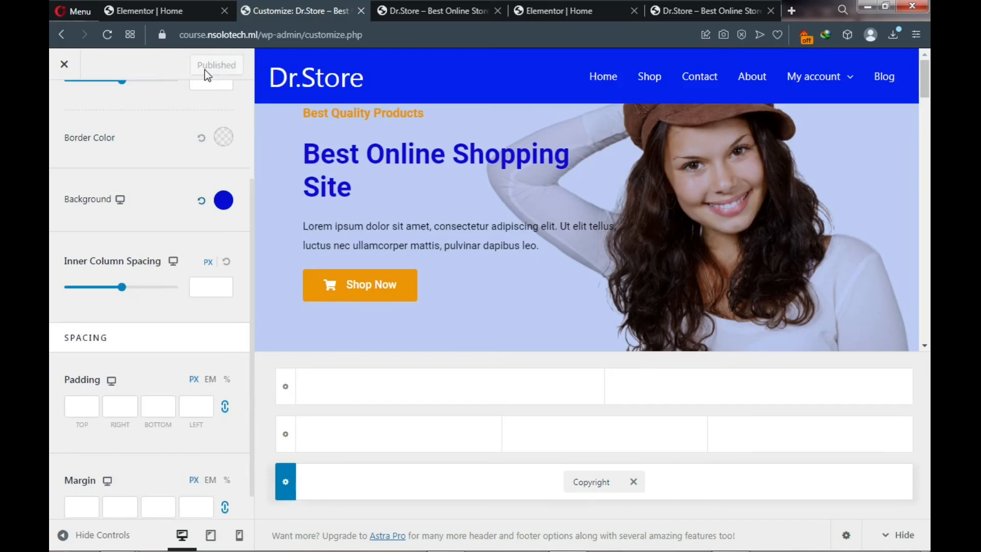
- Reload the live homepage and scroll through the Recent, Featured and On Sale Products sections
{"action": "left_click", "coordinate": [685, 11]}
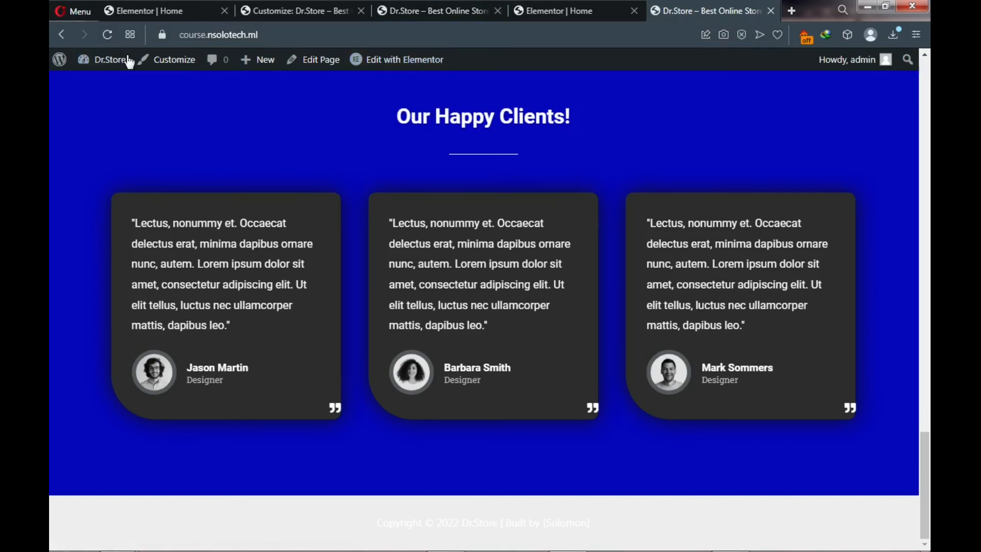
{"action": "left_click", "coordinate": [107, 35]}
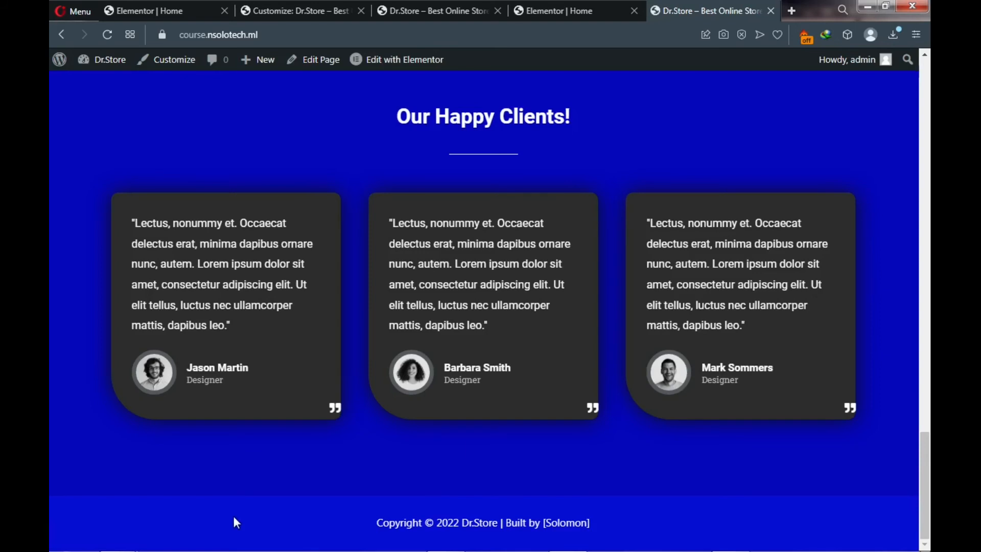
{"action": "scroll", "coordinate": [239, 510], "scroll_direction": "up", "scroll_amount": 3}
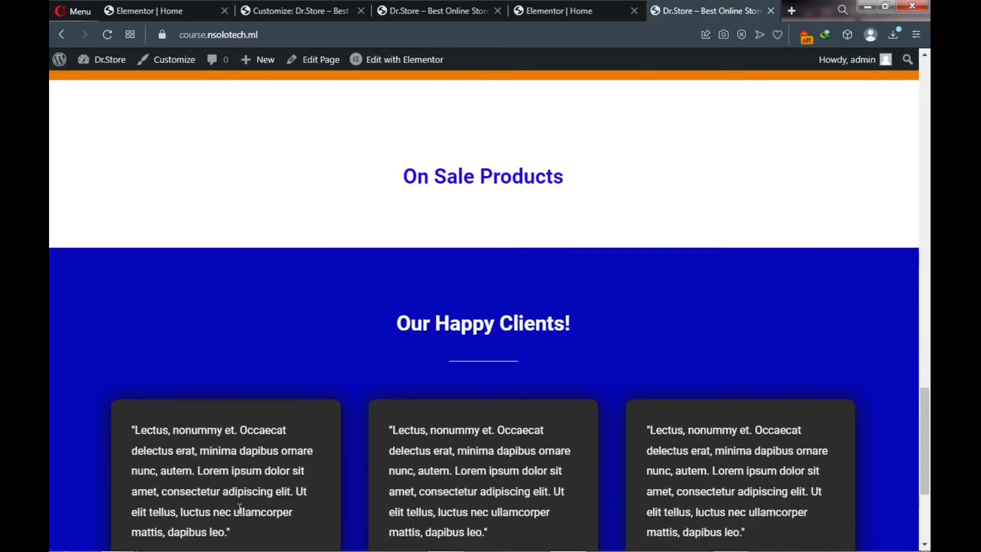
{"action": "scroll", "coordinate": [358, 298], "scroll_direction": "down", "scroll_amount": 3}
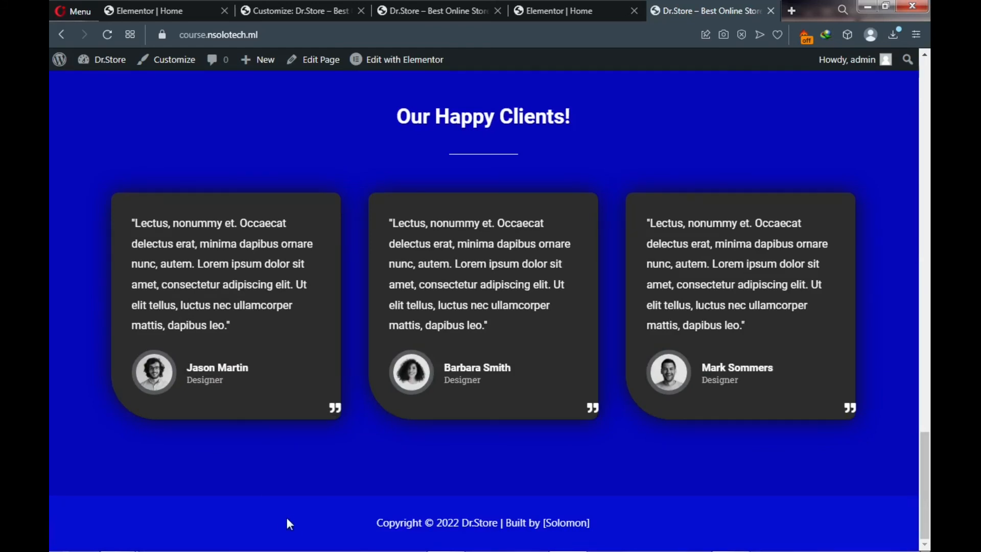
{"action": "scroll", "coordinate": [292, 520], "scroll_direction": "up", "scroll_amount": 10}
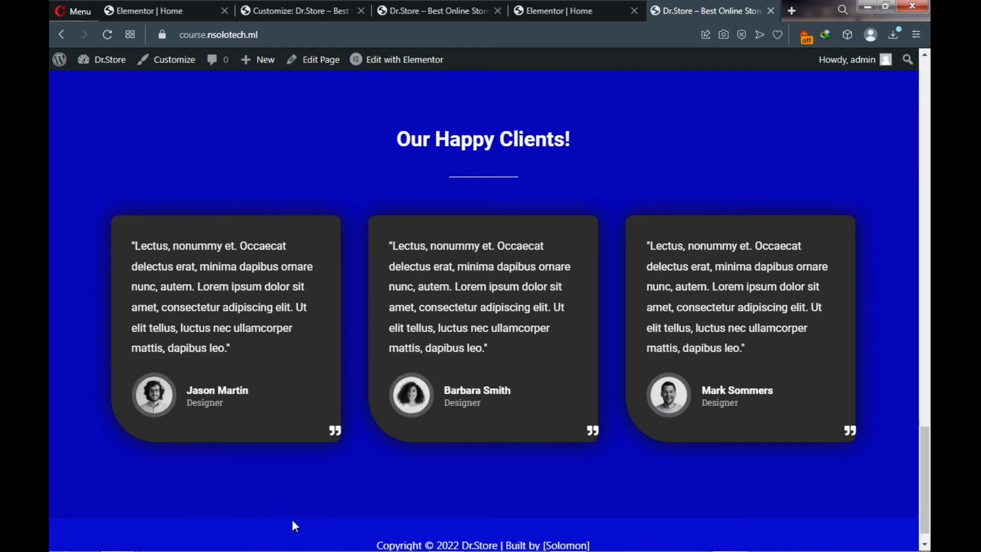
{"action": "scroll", "coordinate": [292, 520], "scroll_direction": "up", "scroll_amount": 3}
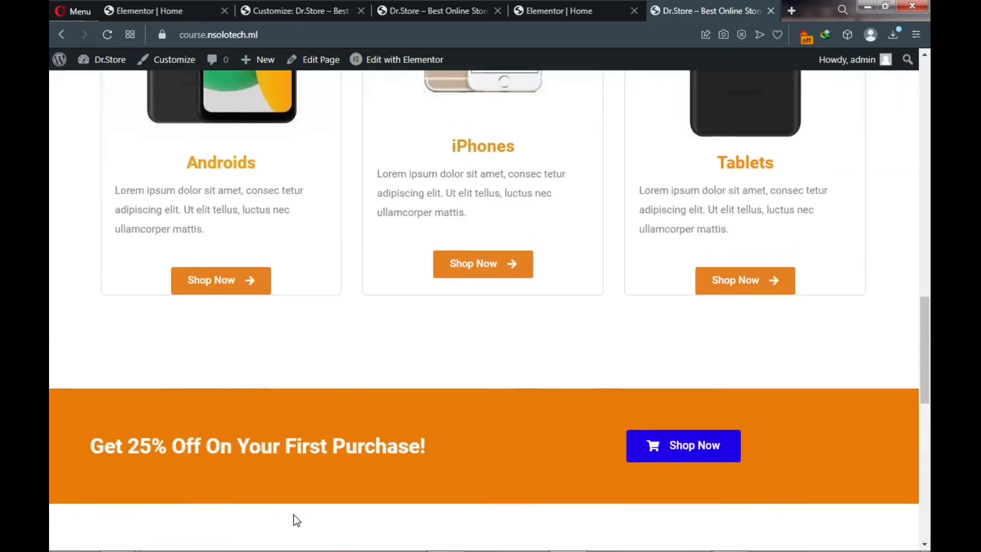
{"action": "scroll", "coordinate": [334, 442], "scroll_direction": "up", "scroll_amount": 4}
{"action": "scroll", "coordinate": [333, 443], "scroll_direction": "up", "scroll_amount": 10}
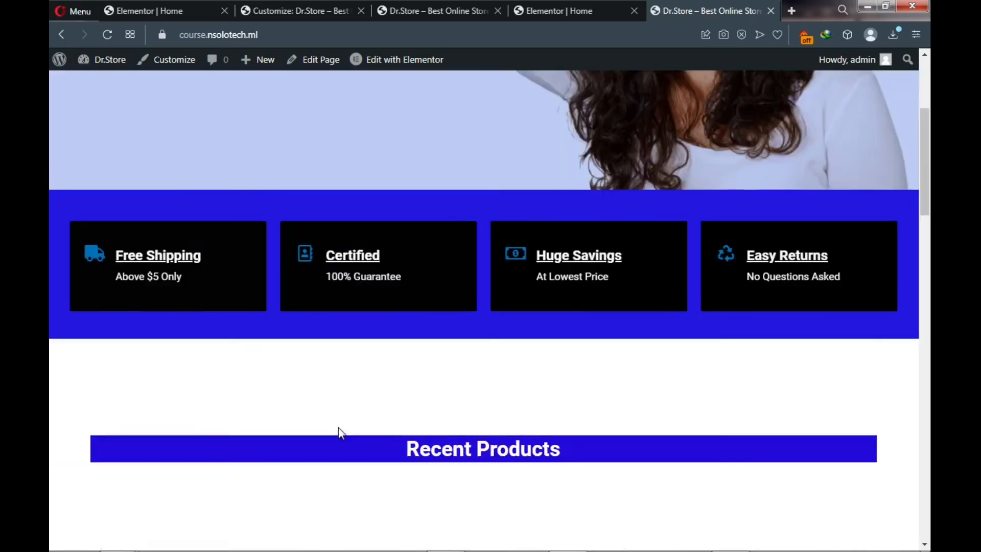
{"action": "scroll", "coordinate": [339, 431], "scroll_direction": "down", "scroll_amount": 3}
{"action": "scroll", "coordinate": [341, 434], "scroll_direction": "down", "scroll_amount": 1}
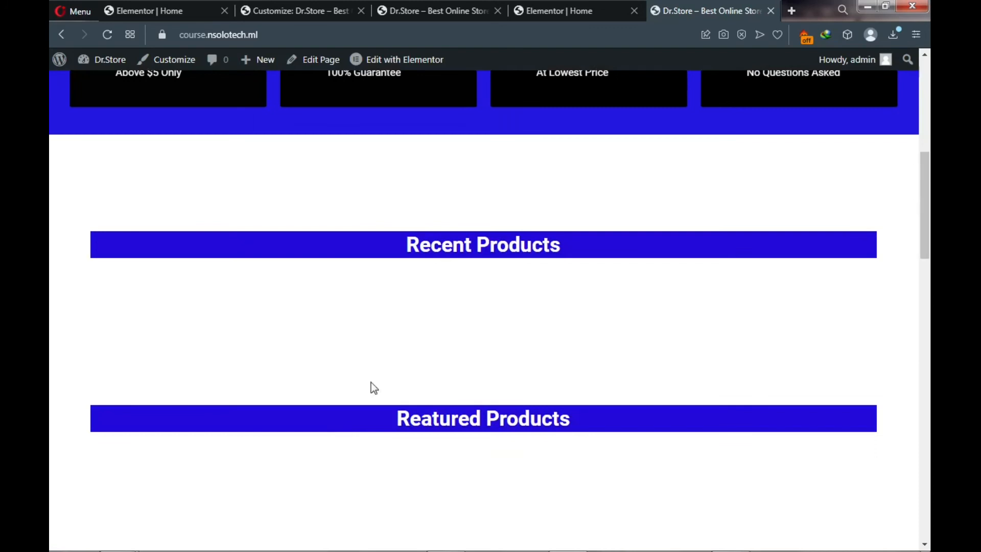
{"action": "scroll", "coordinate": [467, 377], "scroll_direction": "down", "scroll_amount": 4}
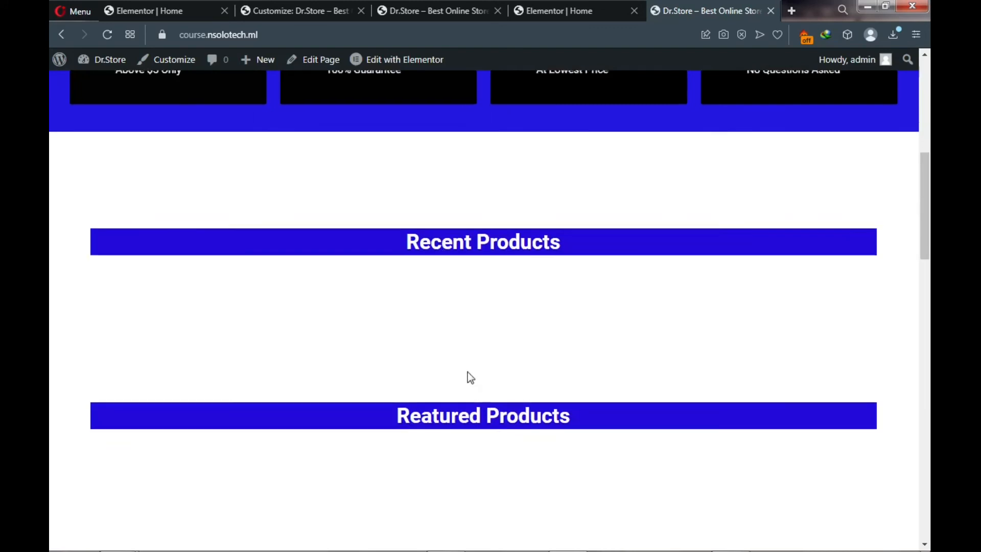
{"action": "scroll", "coordinate": [476, 293], "scroll_direction": "down", "scroll_amount": 9}
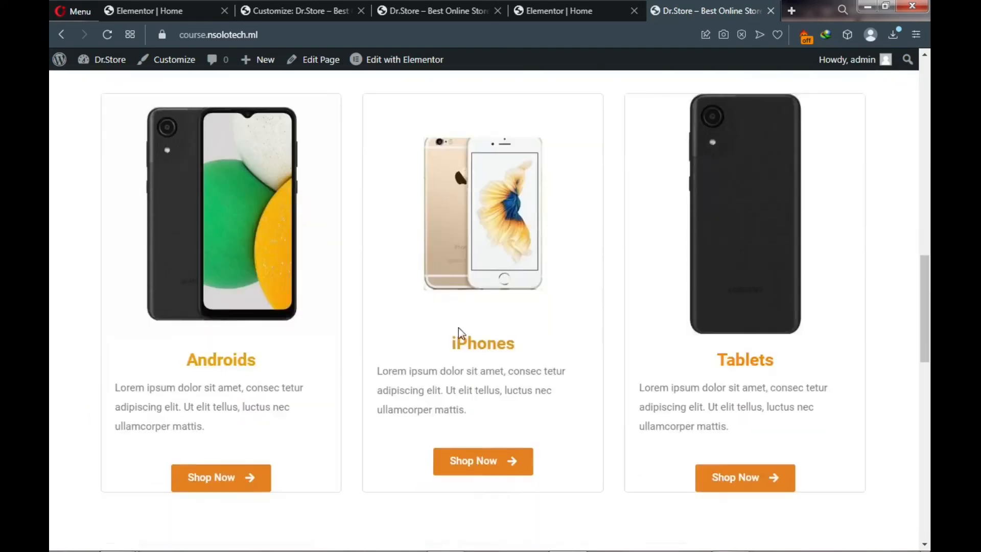
{"action": "scroll", "coordinate": [460, 339], "scroll_direction": "down", "scroll_amount": 1}
{"action": "scroll", "coordinate": [461, 333], "scroll_direction": "down", "scroll_amount": 3}
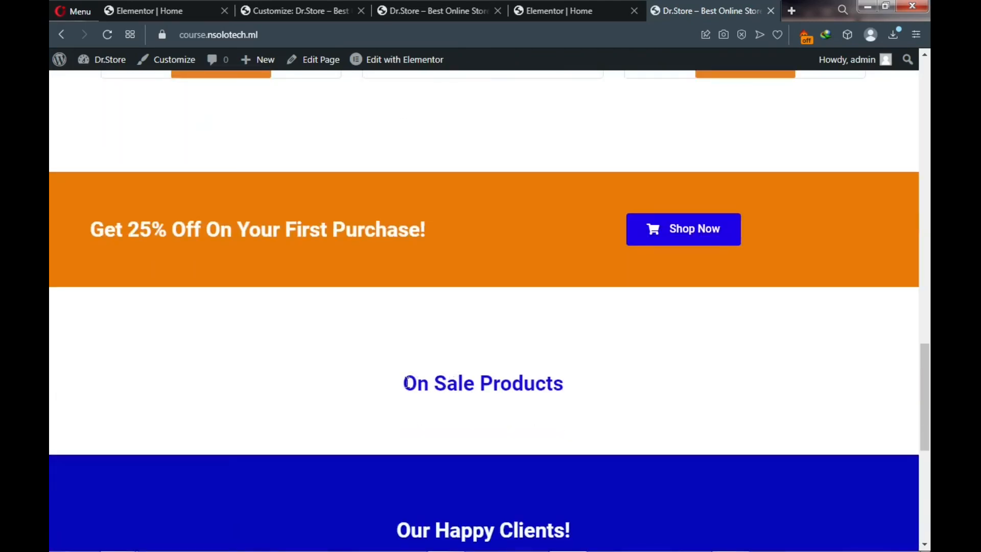
{"action": "scroll", "coordinate": [519, 320], "scroll_direction": "up", "scroll_amount": 12}
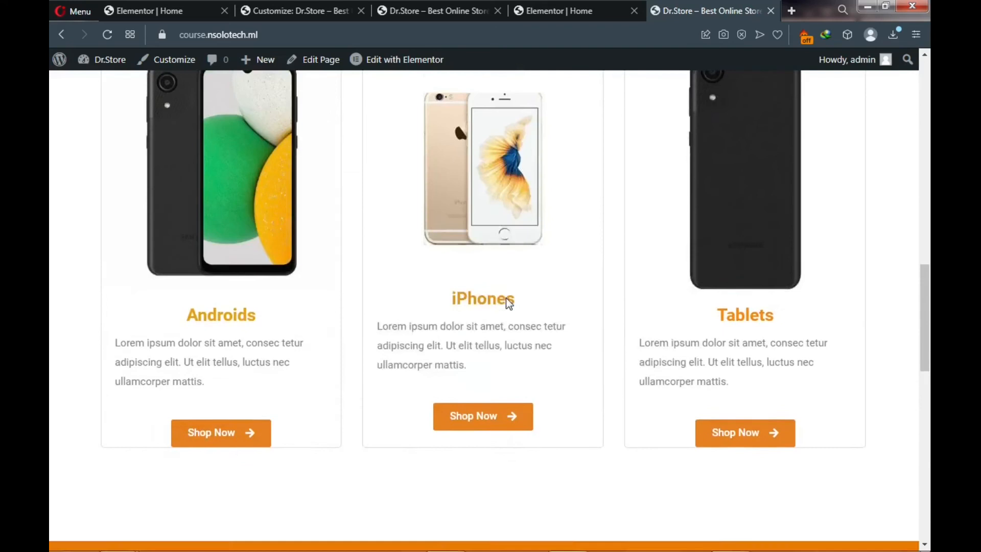
{"action": "scroll", "coordinate": [504, 295], "scroll_direction": "up", "scroll_amount": 3}
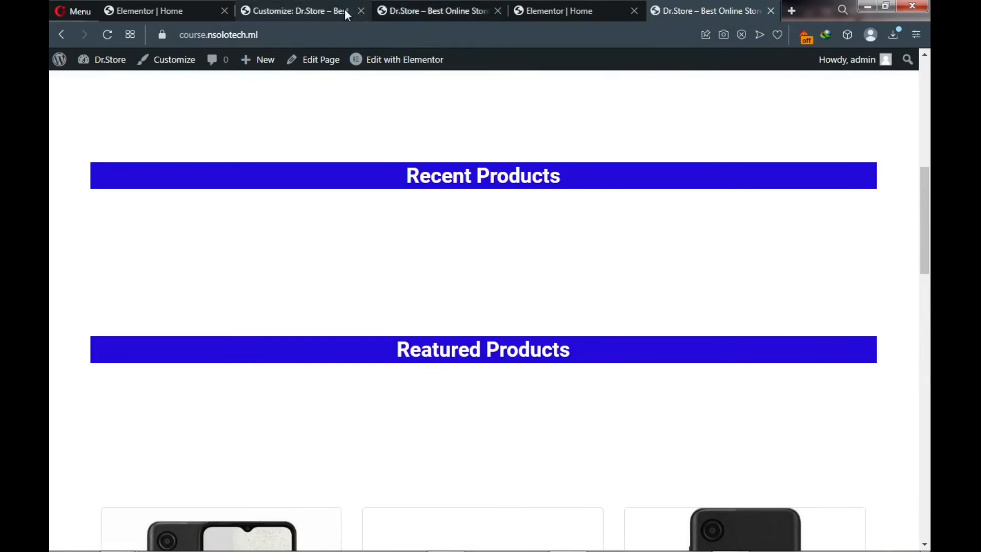
{"action": "mouse_move", "coordinate": [112, 64]}
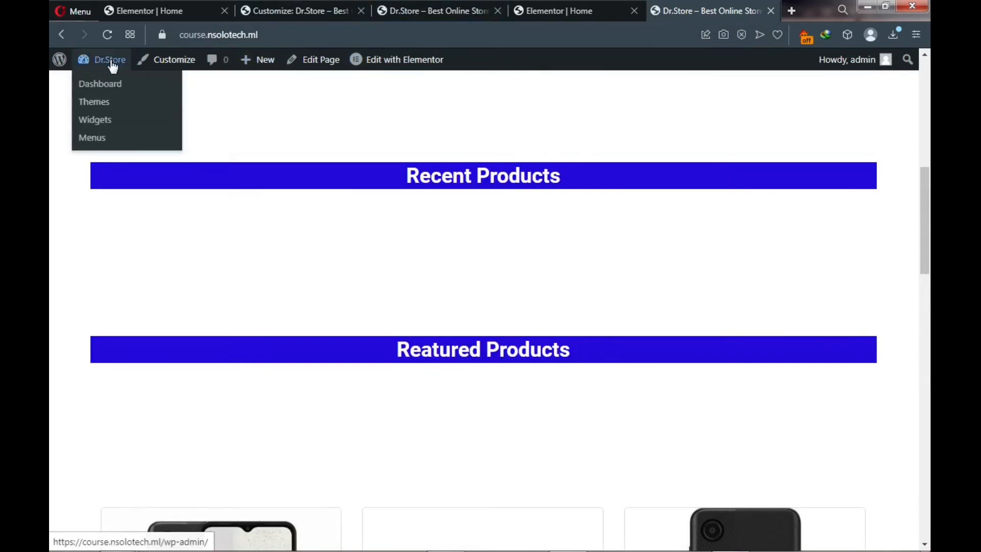
- Go from the admin dashboard to the Add New product page
{"action": "left_click", "coordinate": [108, 90]}
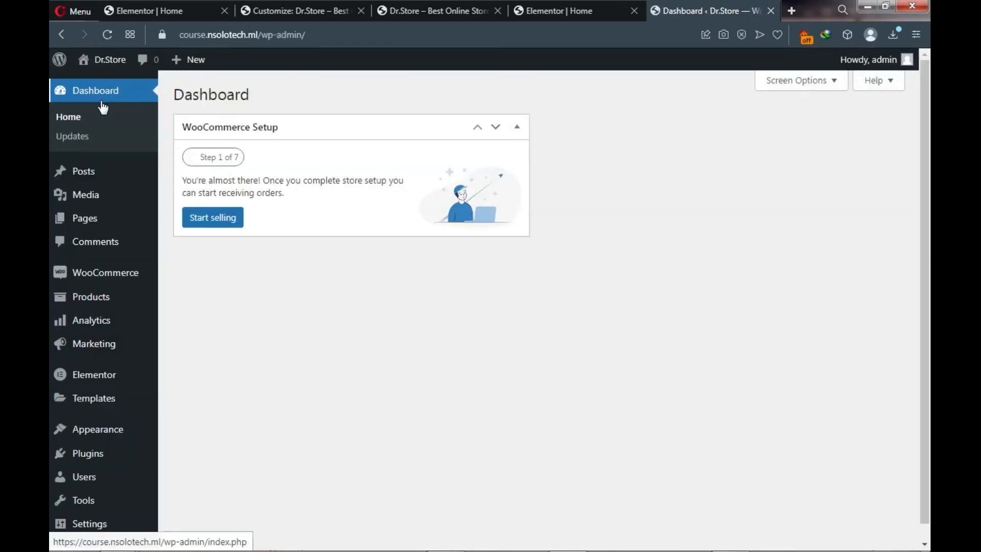
{"action": "mouse_move", "coordinate": [97, 301]}
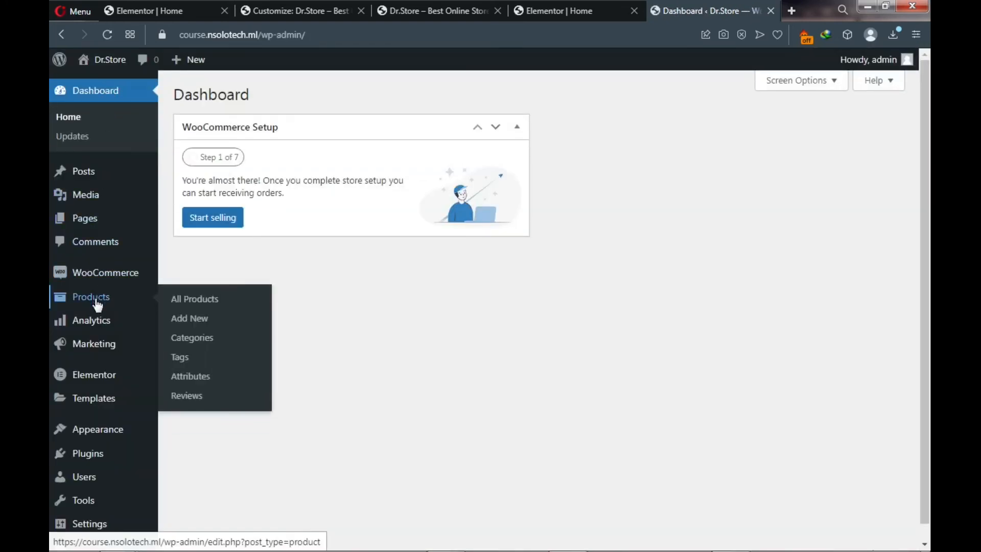
{"action": "left_click", "coordinate": [192, 305]}
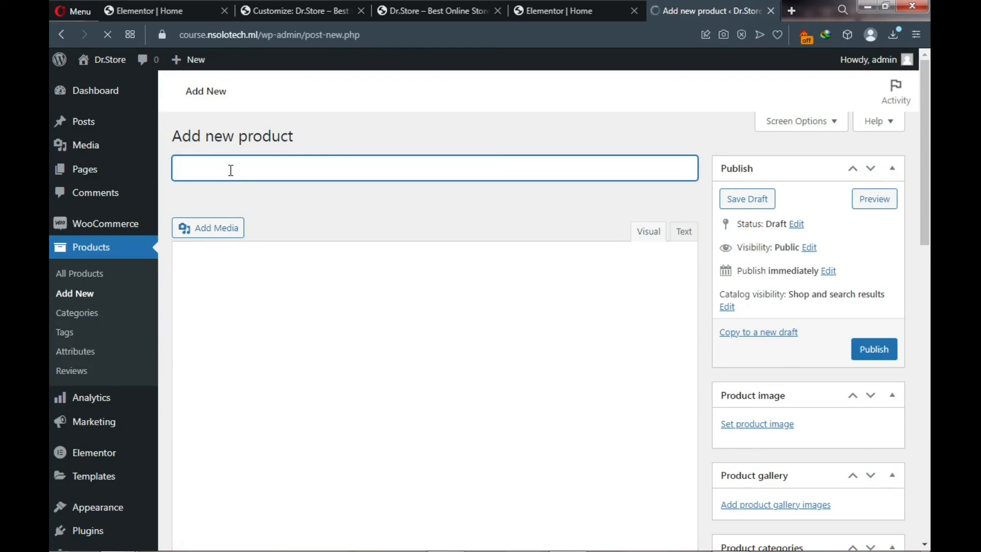
- Title the new product 'Product1' and let it autosave as a draft
{"action": "type", "text": "Product"}
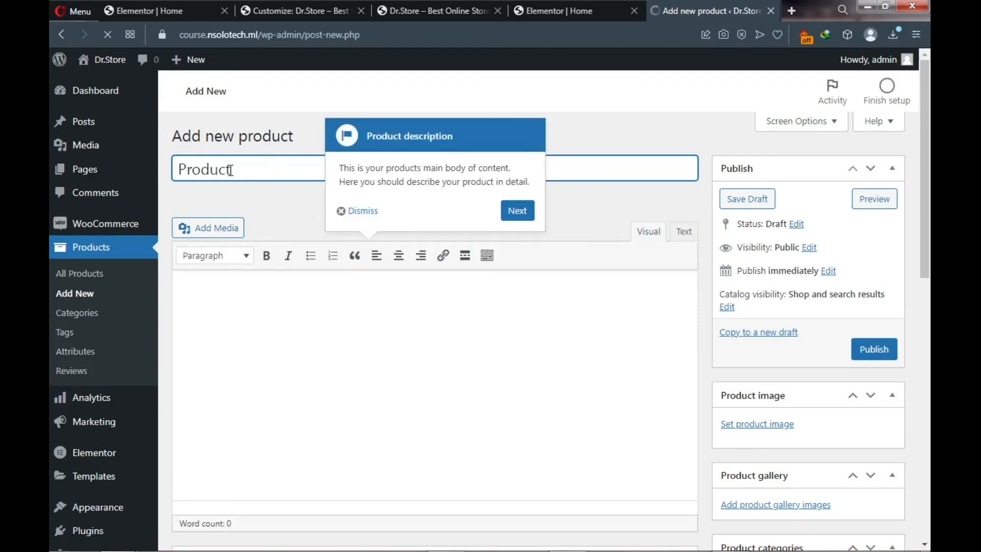
{"action": "left_click", "coordinate": [364, 214]}
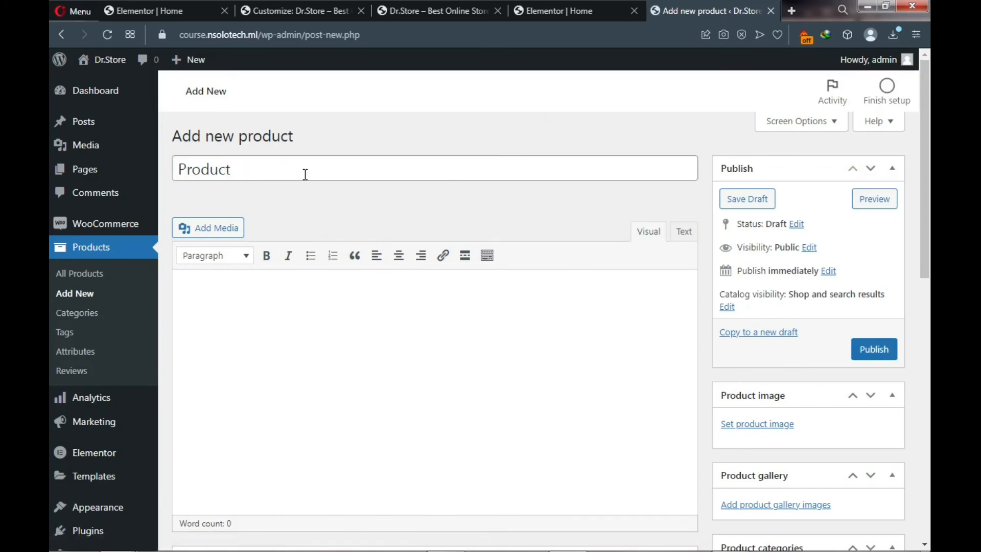
{"action": "left_click", "coordinate": [287, 165]}
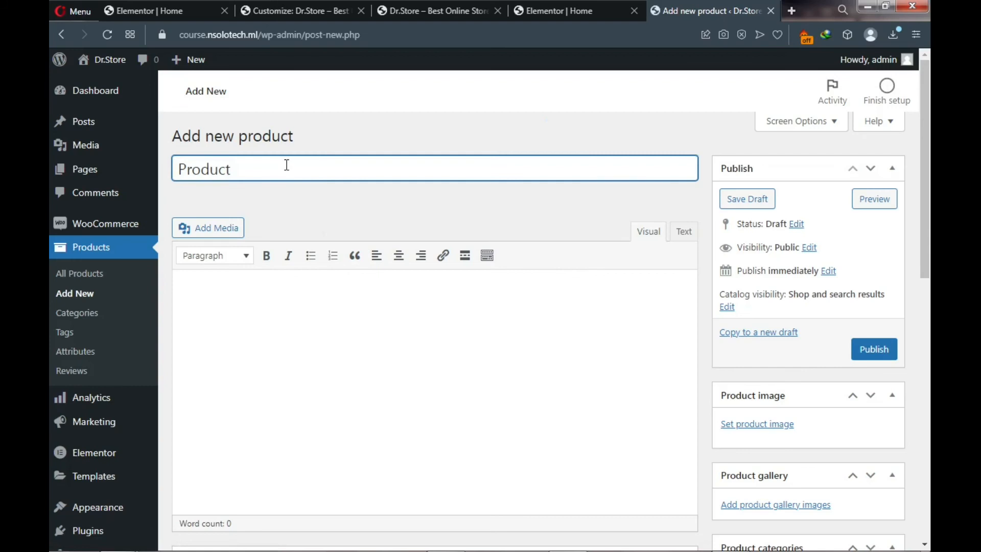
{"action": "type", "text": "1"}
{"action": "left_click", "coordinate": [239, 283]}
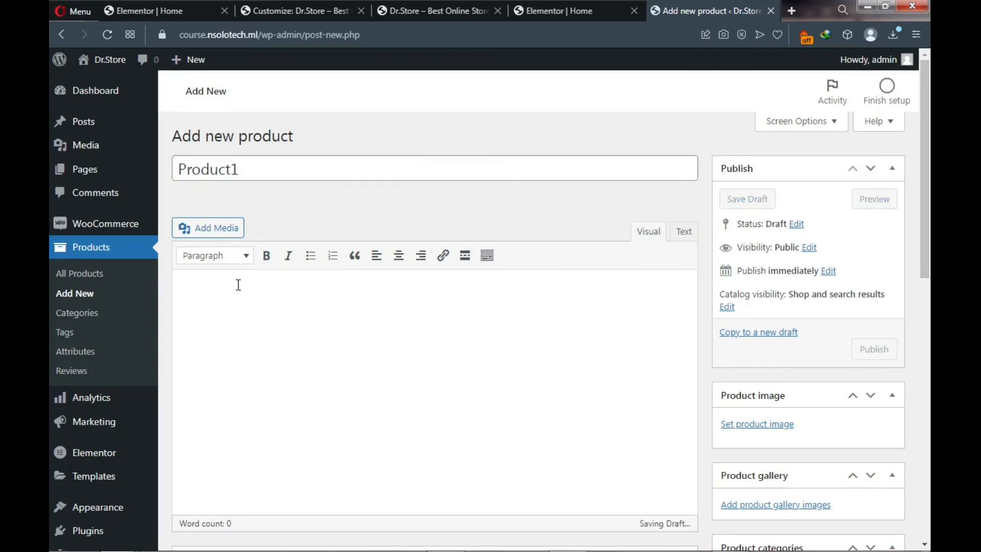
{"action": "scroll", "coordinate": [239, 285], "scroll_direction": "down", "scroll_amount": 1}
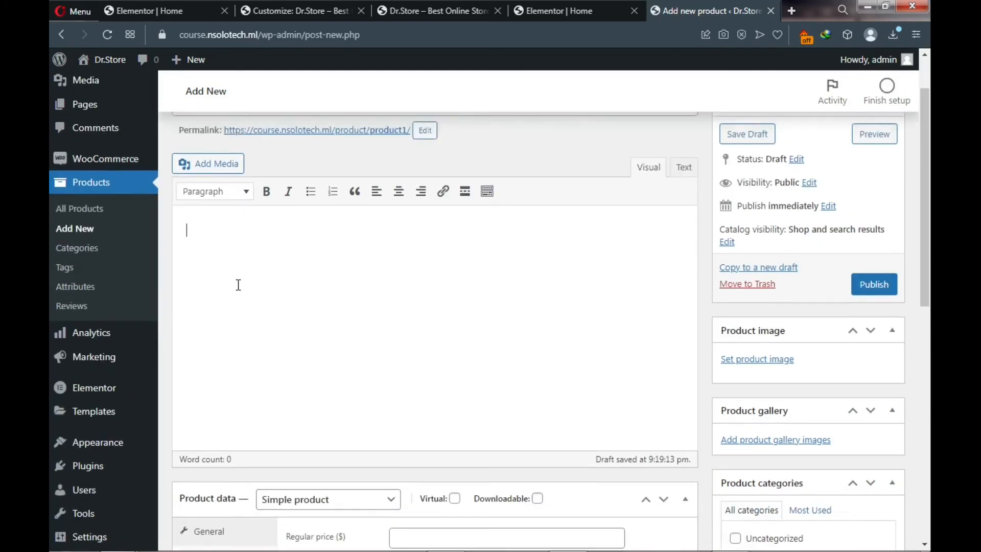
{"action": "scroll", "coordinate": [238, 285], "scroll_direction": "up", "scroll_amount": 1}
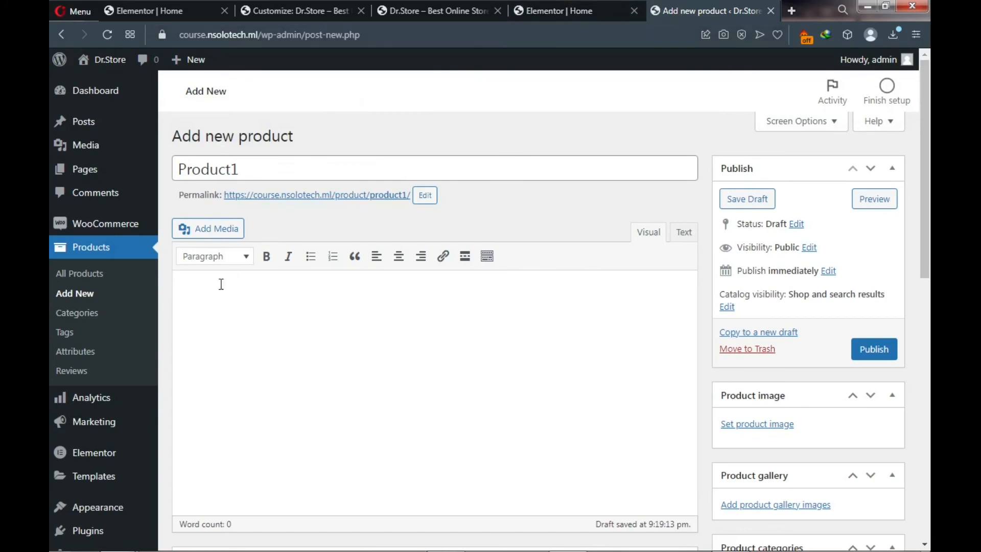
- Reload the Dr.Store homepage so its hero shows 'Best Online Shopping Site'
{"action": "mouse_move", "coordinate": [108, 64]}
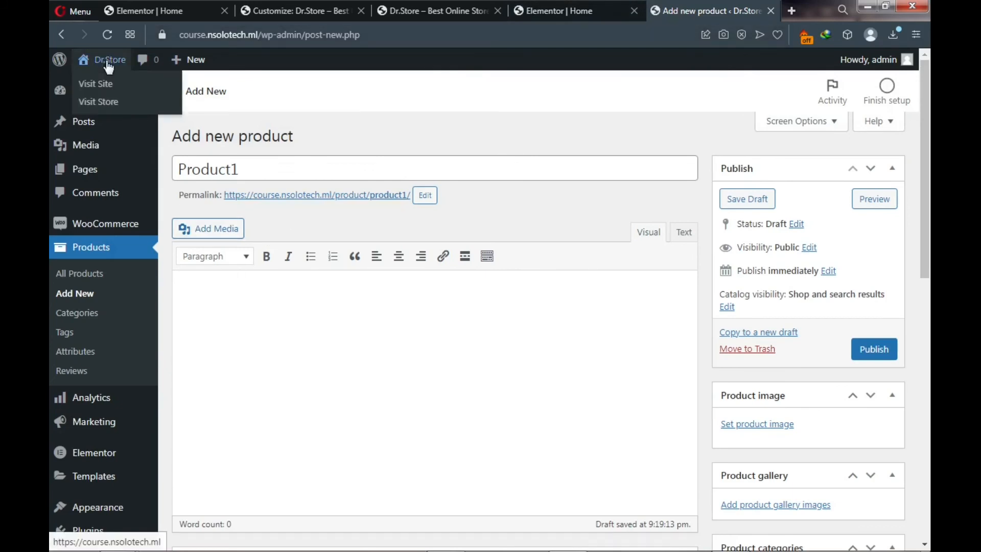
{"action": "right_click", "coordinate": [107, 84]}
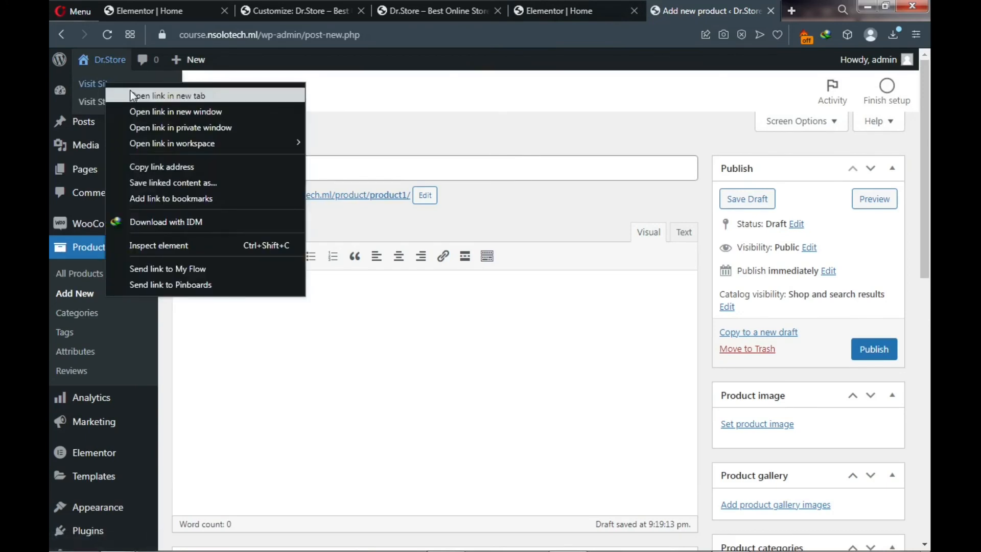
{"action": "left_click", "coordinate": [142, 96]}
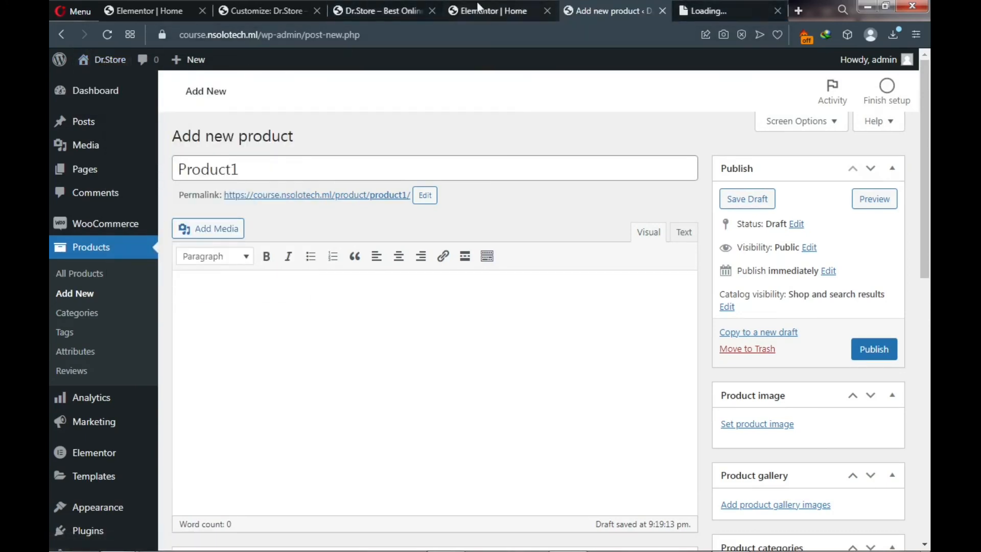
{"action": "left_click", "coordinate": [399, 9]}
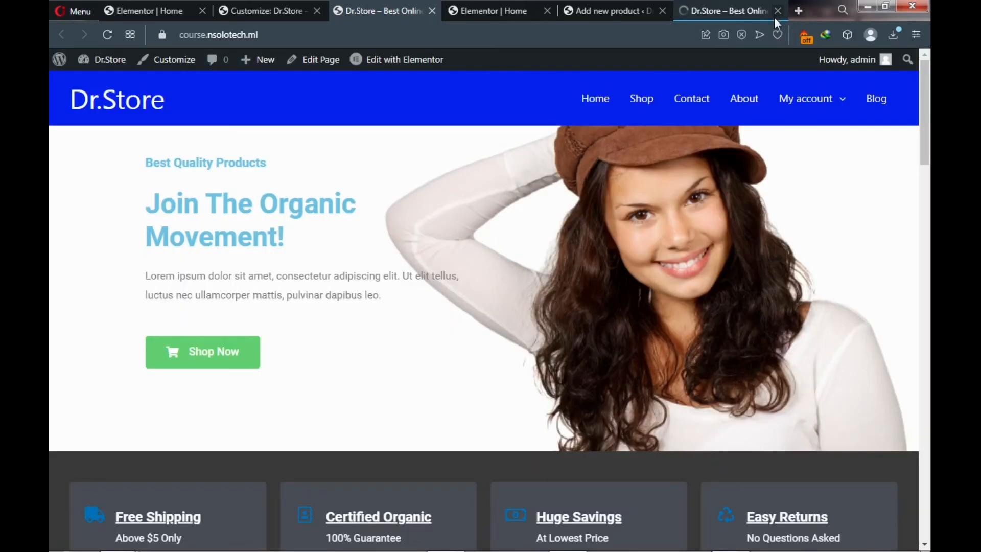
{"action": "left_click", "coordinate": [774, 17]}
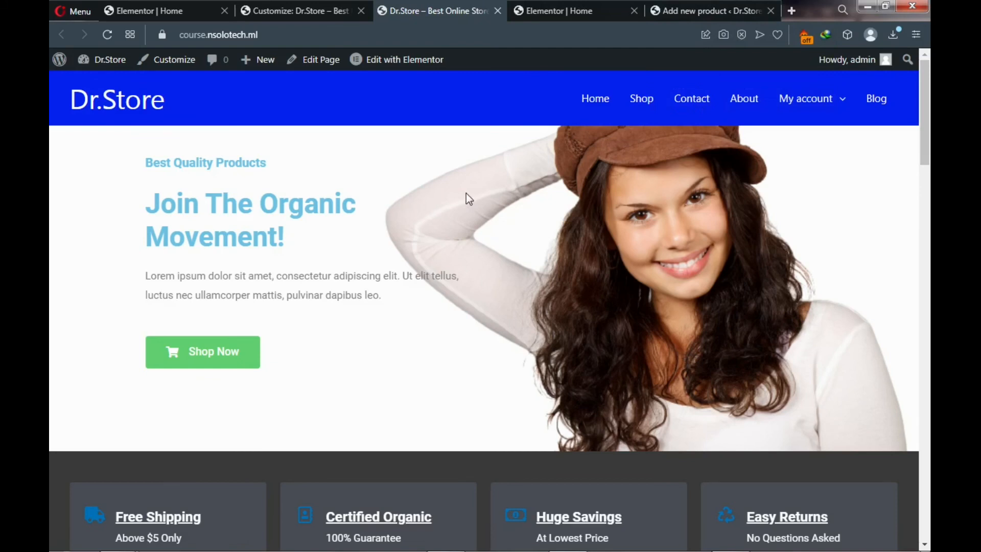
{"action": "left_click", "coordinate": [107, 36]}
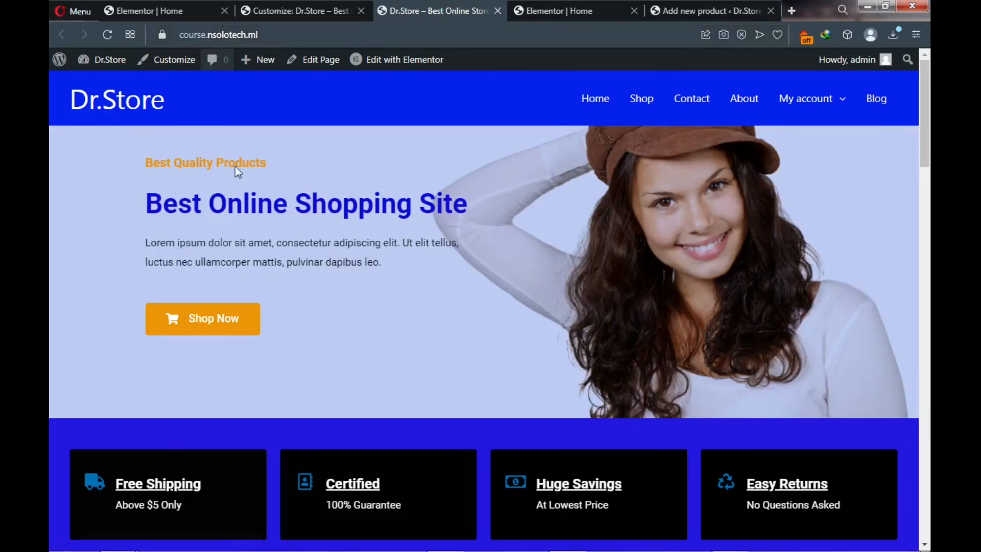
{"action": "scroll", "coordinate": [236, 174], "scroll_direction": "down", "scroll_amount": 8}
{"action": "scroll", "coordinate": [237, 186], "scroll_direction": "up", "scroll_amount": 10}
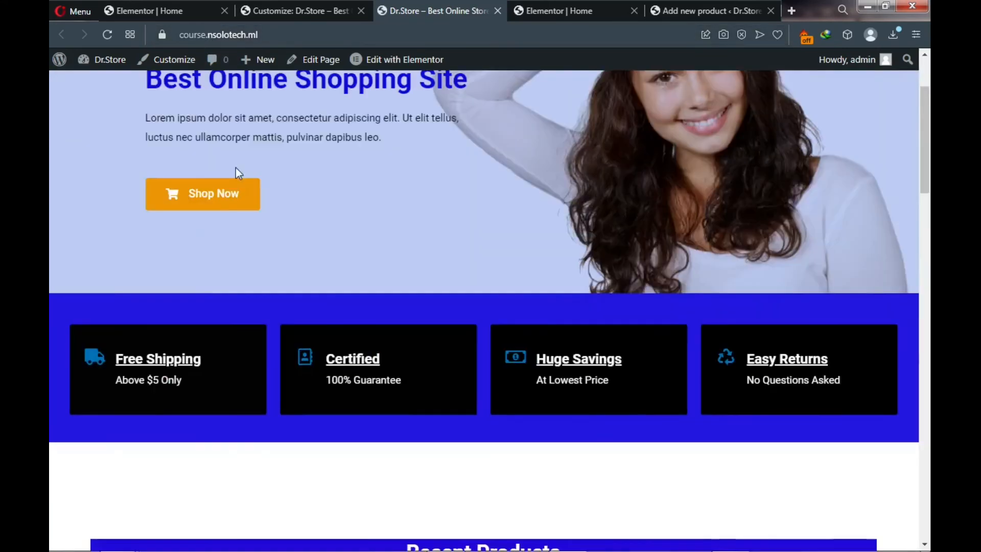
- Load the shop site at the shortened address without the course subdomain
{"action": "left_click", "coordinate": [208, 33]}
{"action": "left_click", "coordinate": [209, 35]}
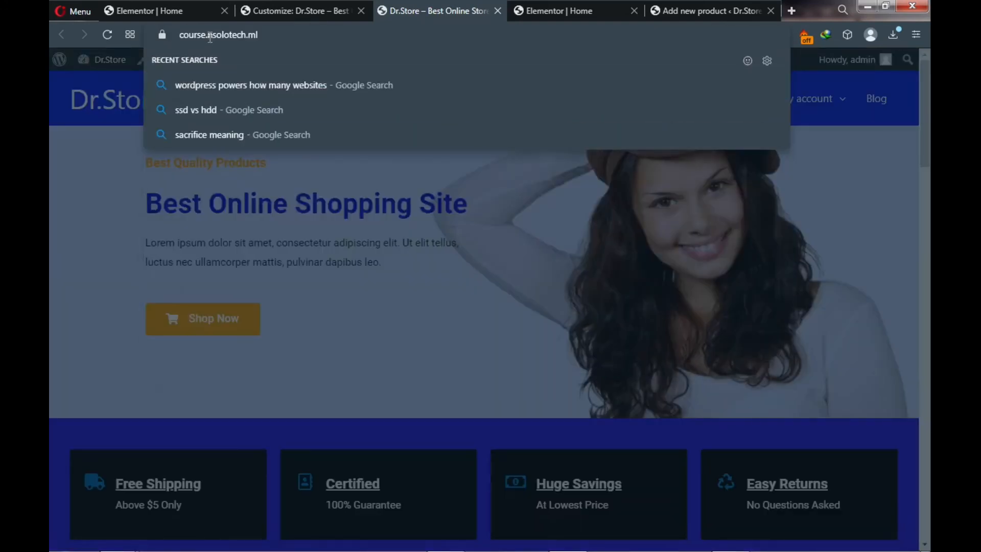
{"action": "key", "text": "BackSpace"}
{"action": "key", "text": "BackSpace"}
{"action": "key", "text": "BackSpace"}
{"action": "key", "text": "BackSpace"}
{"action": "key", "text": "BackSpace"}
{"action": "key", "text": "BackSpace"}
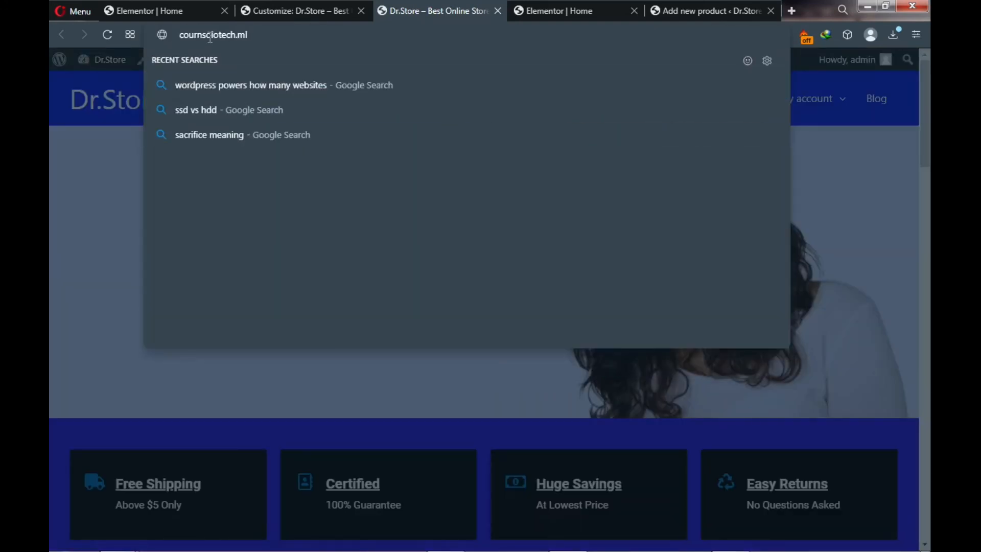
{"action": "key", "text": "BackSpace"}
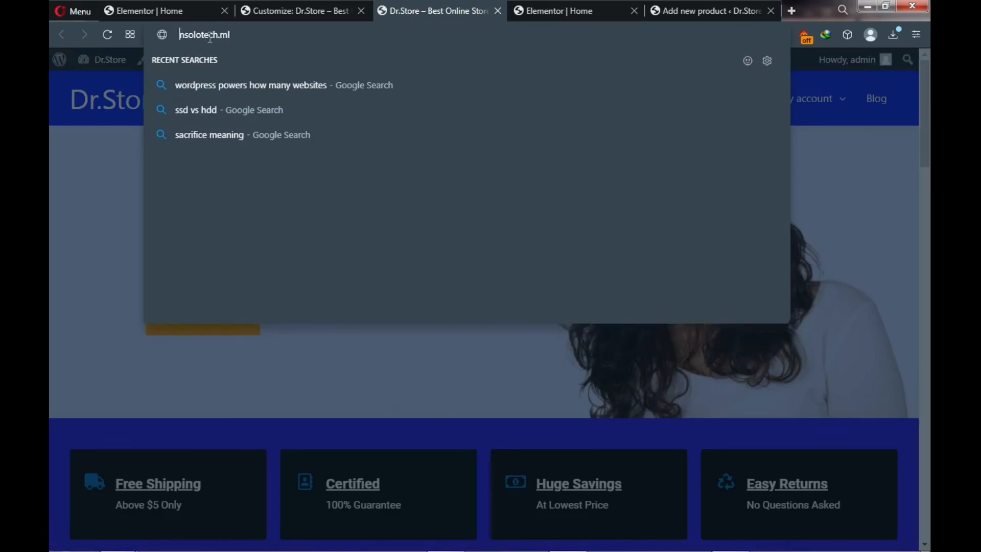
{"action": "key", "text": "Escape"}
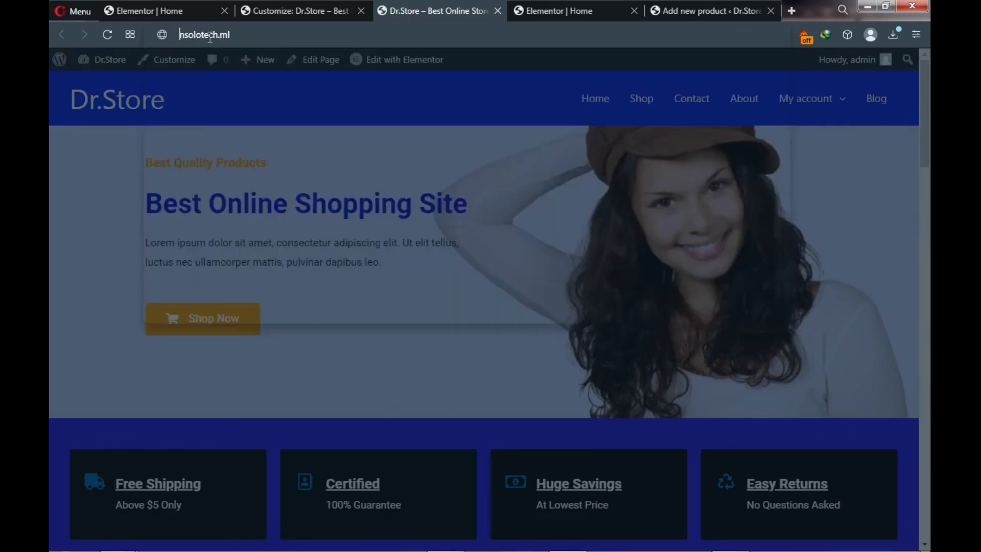
{"action": "key", "text": "Return"}
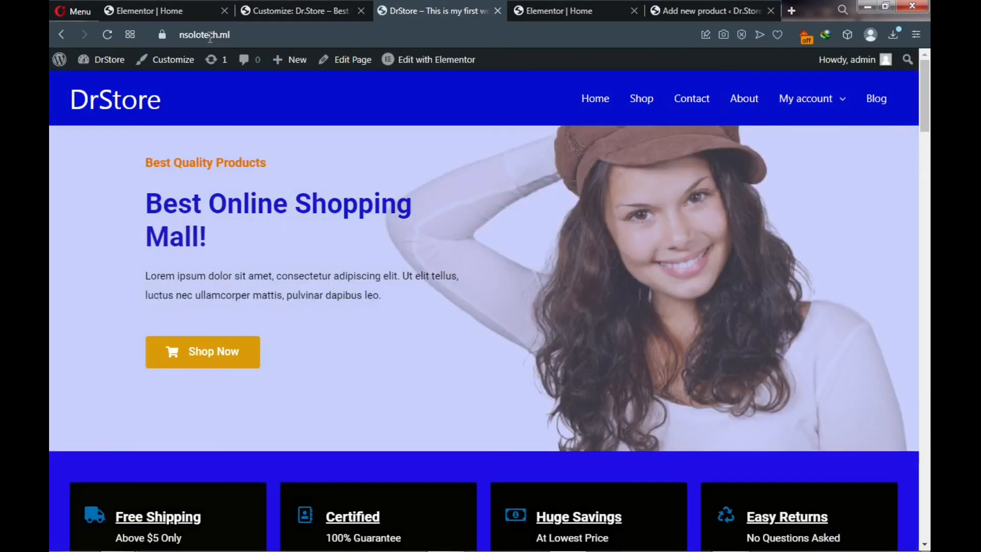
- Copy the Lorem ipsum description paragraph from the item1 product page
{"action": "scroll", "coordinate": [215, 194], "scroll_direction": "down", "scroll_amount": 6}
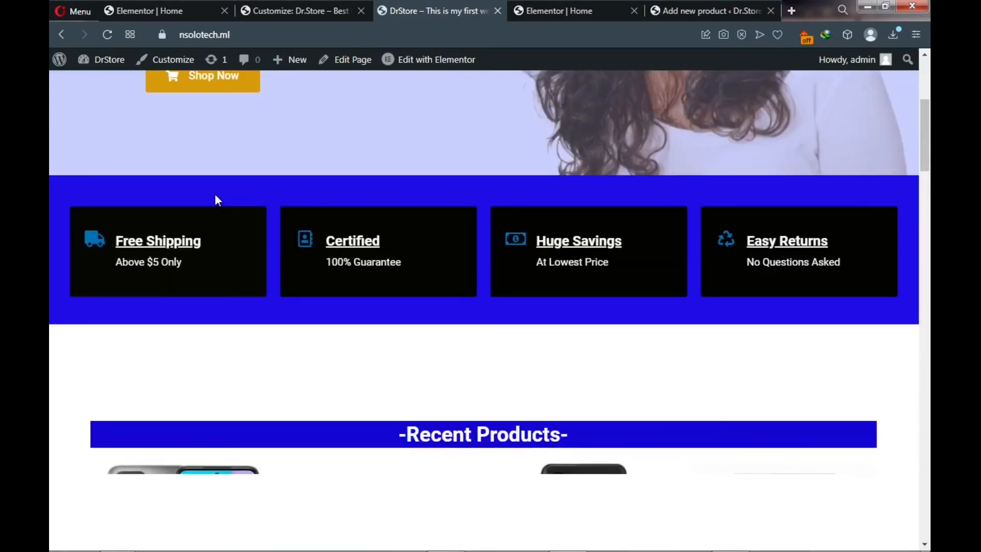
{"action": "scroll", "coordinate": [215, 195], "scroll_direction": "down", "scroll_amount": 4}
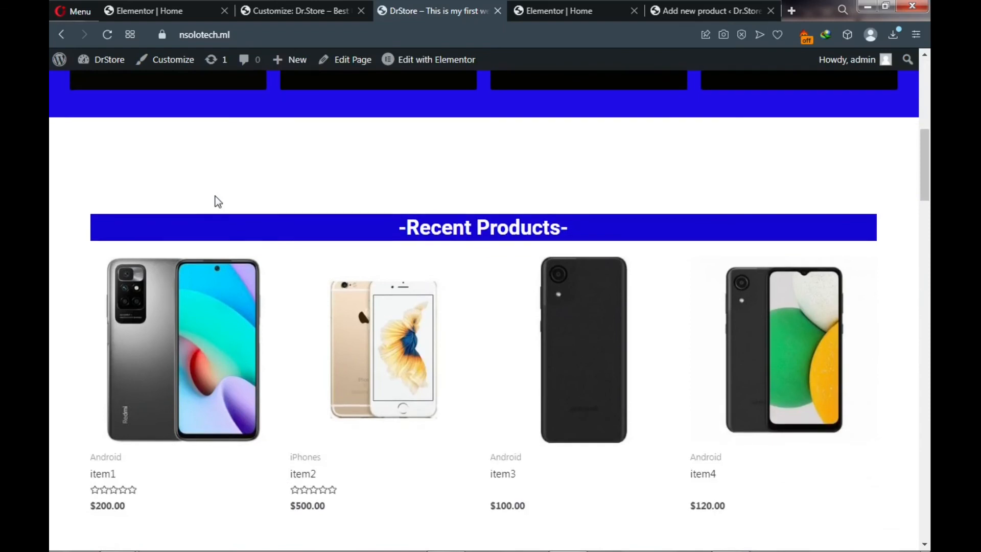
{"action": "scroll", "coordinate": [215, 195], "scroll_direction": "down", "scroll_amount": 1}
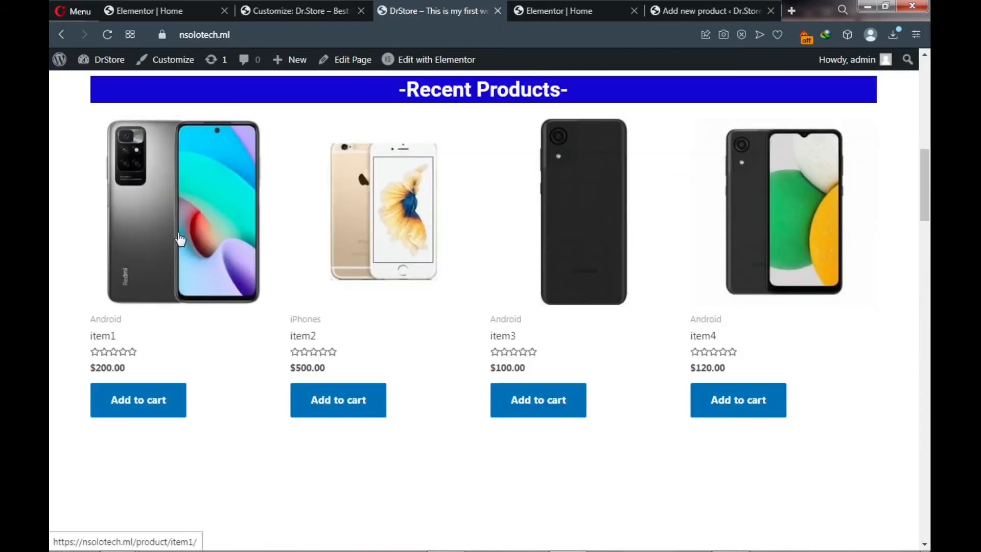
{"action": "left_click", "coordinate": [191, 238]}
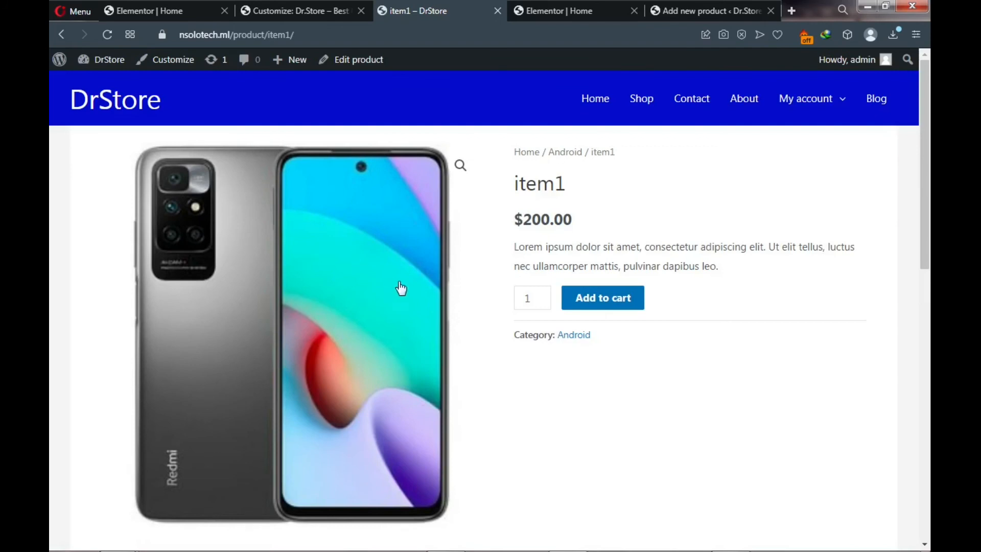
{"action": "left_click_drag", "start_coordinate": [513, 247], "coordinate": [731, 277]}
{"action": "key", "text": "ctrl+c"}
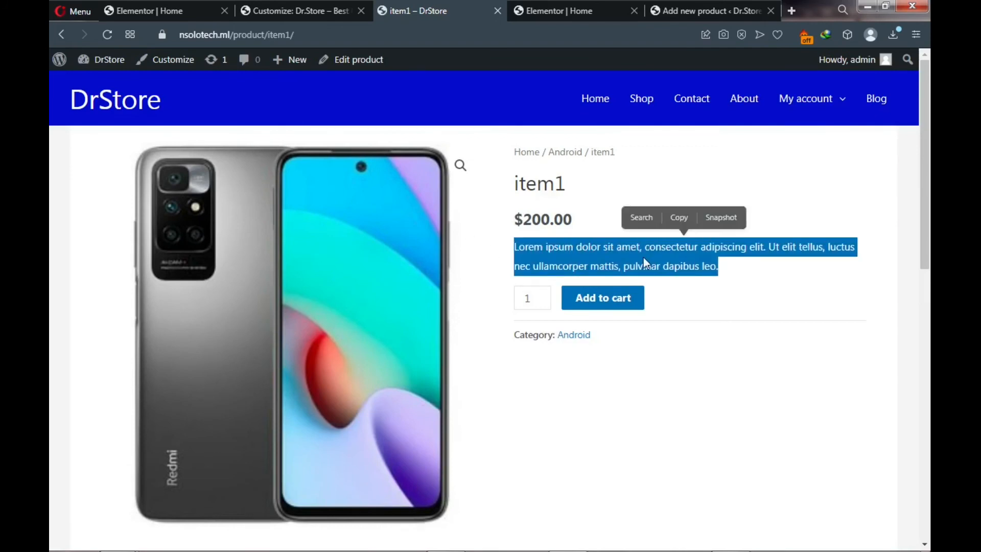
{"action": "left_click", "coordinate": [679, 220]}
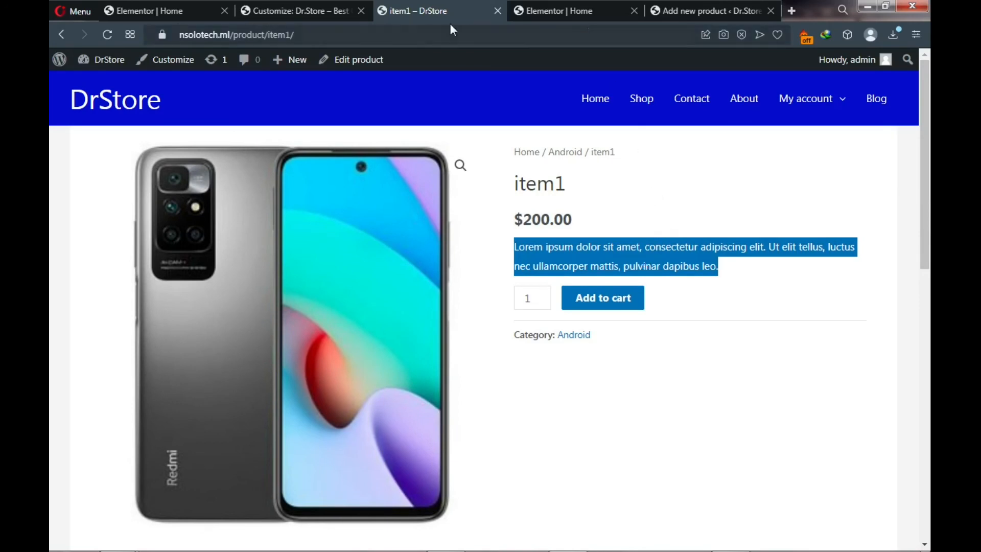
- Paste the Lorem ipsum paragraph into Product1's description editor three times
{"action": "left_click", "coordinate": [684, 10]}
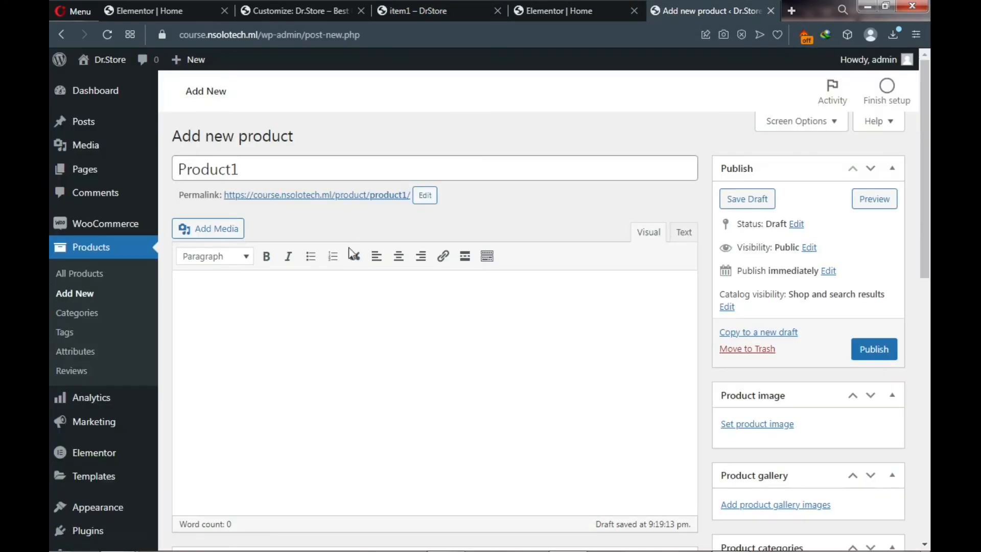
{"action": "left_click", "coordinate": [279, 295]}
{"action": "type", "text": "Lorem ipsum dolor sit amet, consectetur adipiscing elit. Ut elit tellus, luctus nec ullamcorper mattis, pulvinar dapibus leo.Lorem ipsum dolor sit amet, consectetur adipiscing elit. Ut elit tellus, luctus nec ullamcorper mattis, pulvinar dapibus leo."}
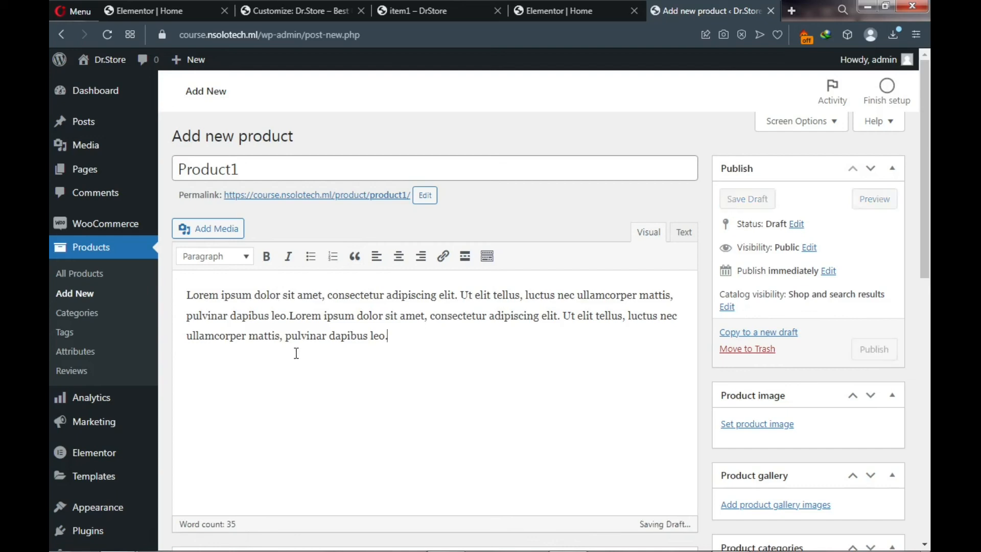
{"action": "key", "text": "ctrl+v"}
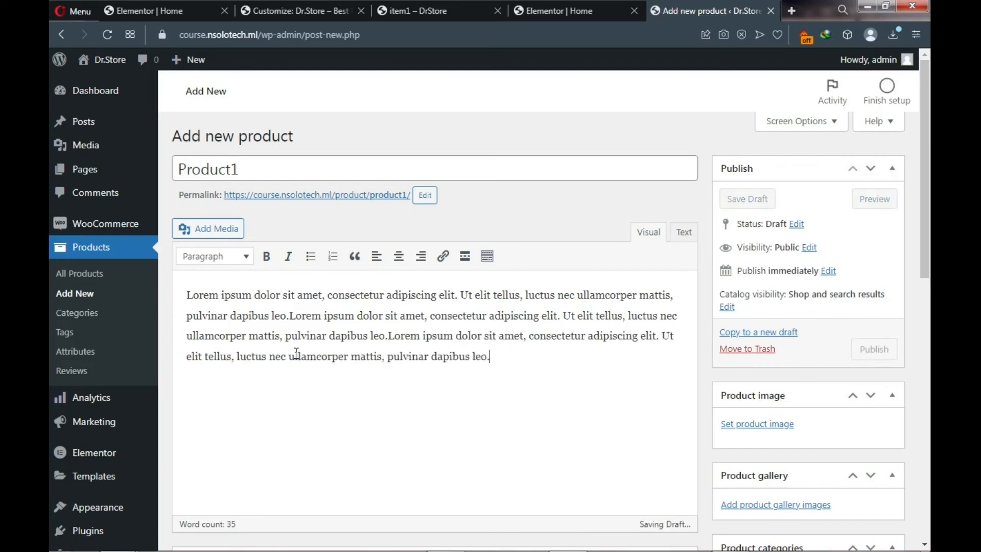
{"action": "scroll", "coordinate": [318, 354], "scroll_direction": "down", "scroll_amount": 1}
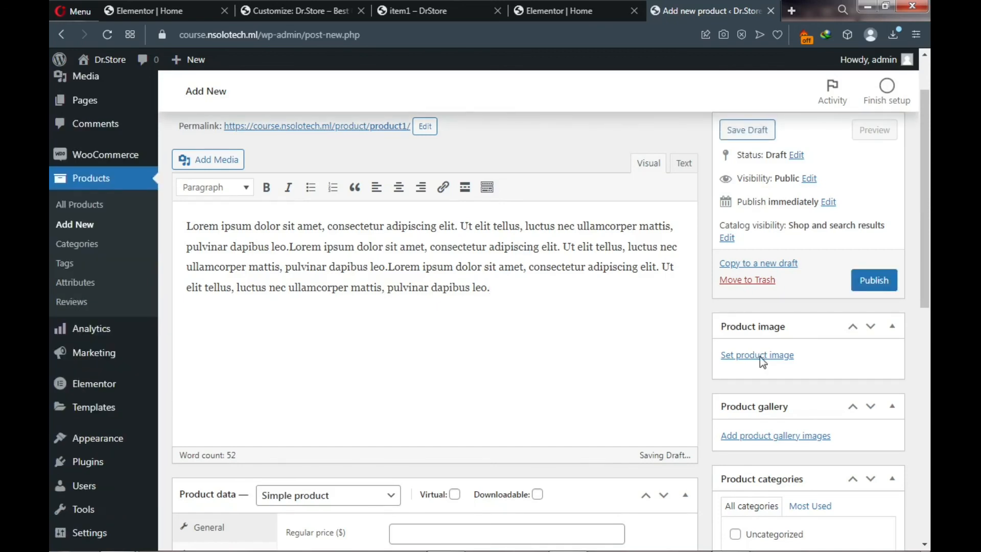
- Set item4.jpg, the red-screened phone photo, as Product1's product image
{"action": "left_click", "coordinate": [760, 357]}
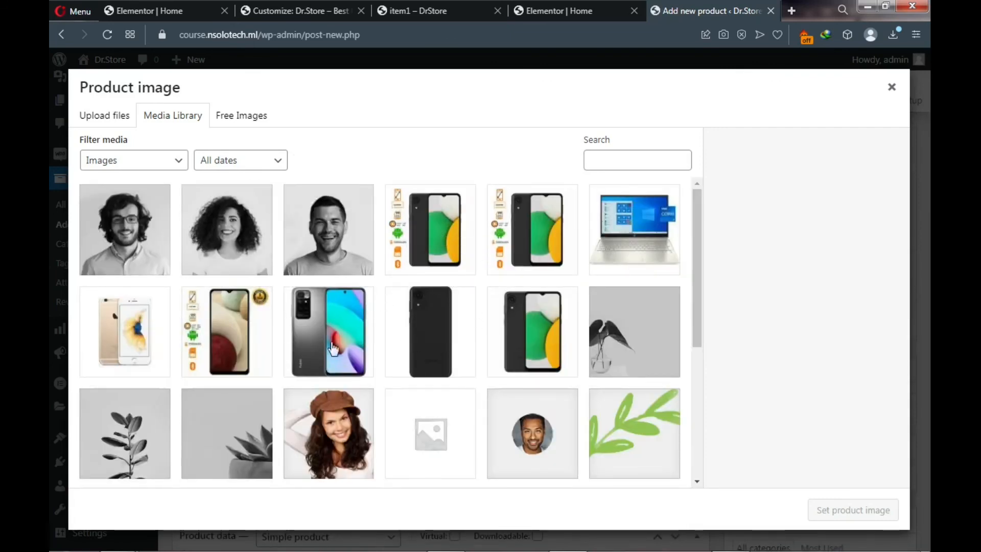
{"action": "left_click", "coordinate": [225, 352]}
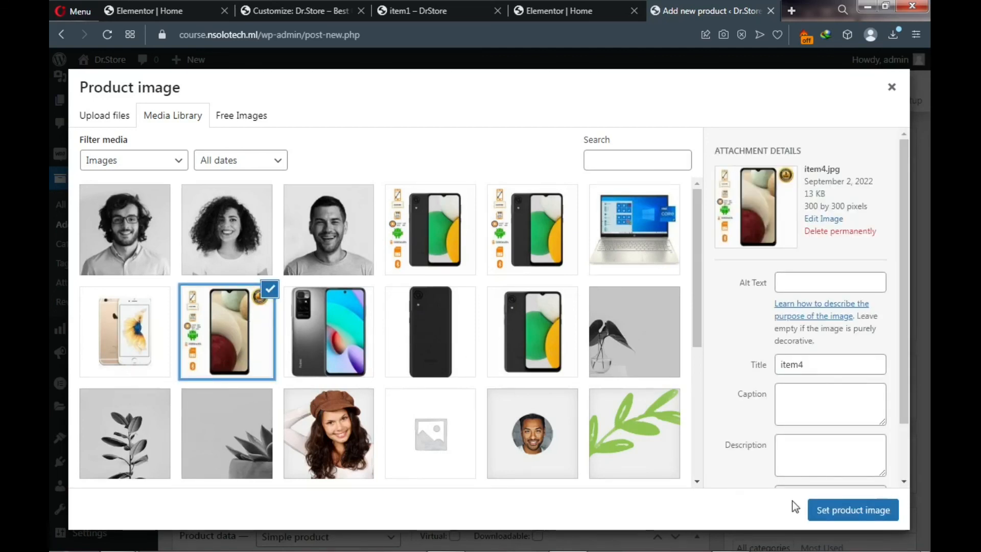
{"action": "left_click", "coordinate": [839, 513]}
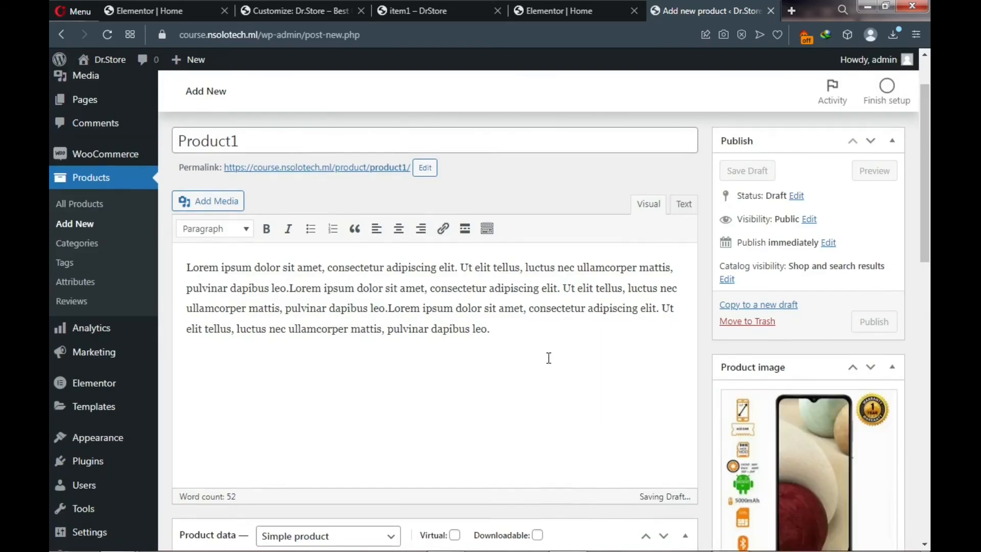
{"action": "scroll", "coordinate": [548, 358], "scroll_direction": "down", "scroll_amount": 4}
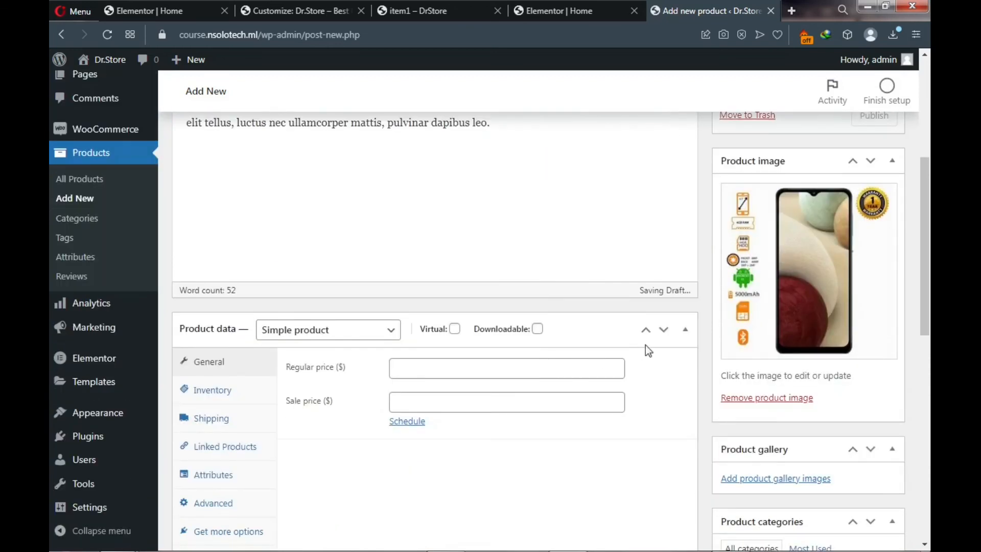
- Enter a regular price of 50 and a sale price of 40 for Product1
{"action": "left_click", "coordinate": [429, 370]}
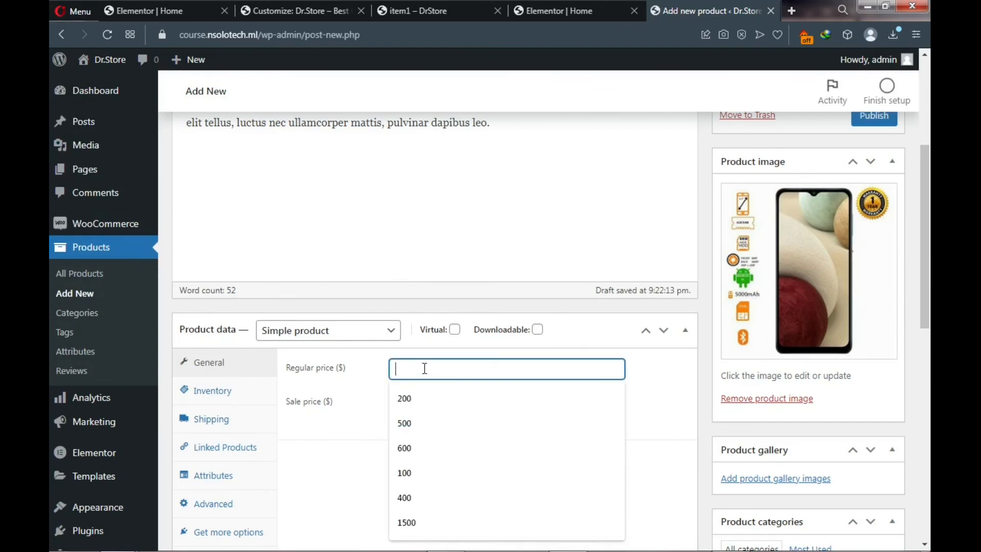
{"action": "type", "text": "50"}
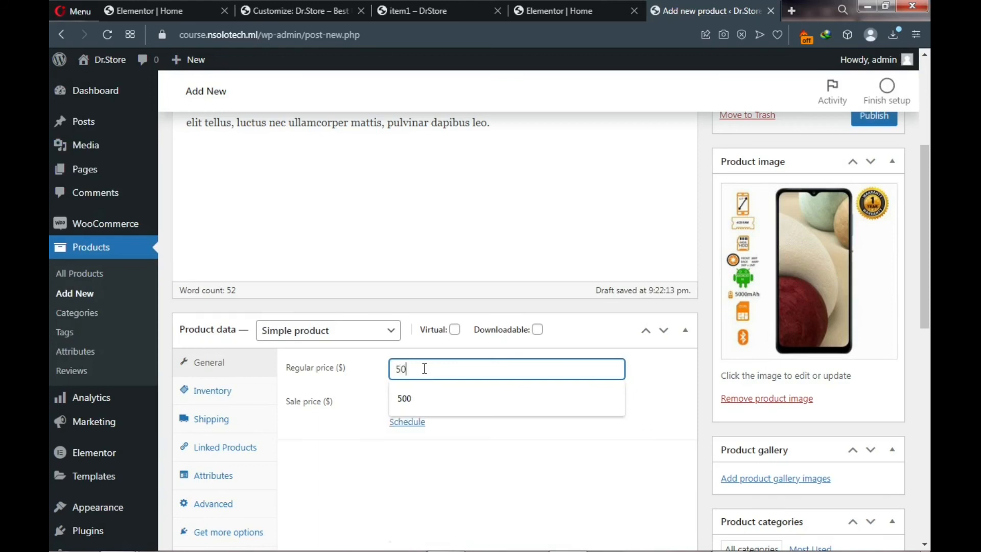
{"action": "left_click", "coordinate": [467, 356]}
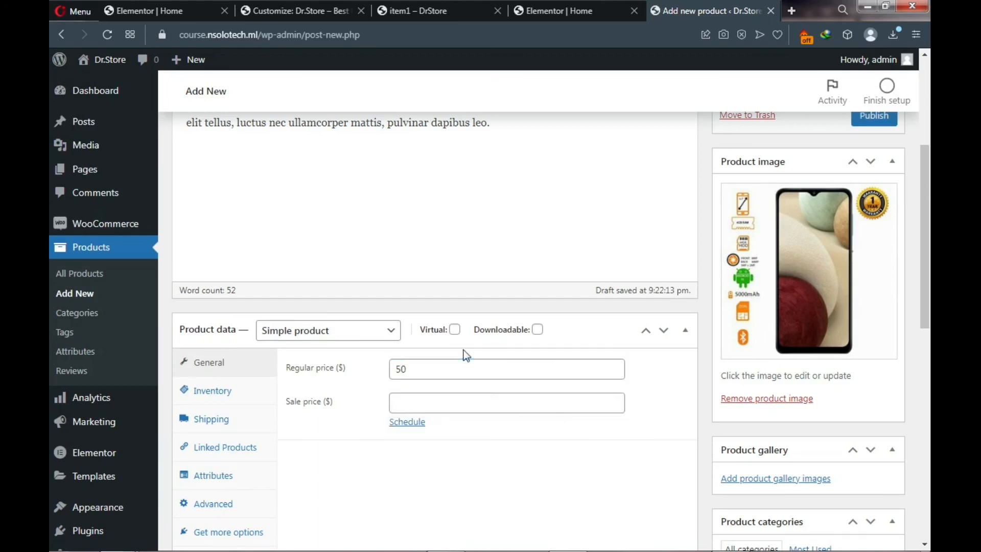
{"action": "scroll", "coordinate": [458, 370], "scroll_direction": "down", "scroll_amount": 3}
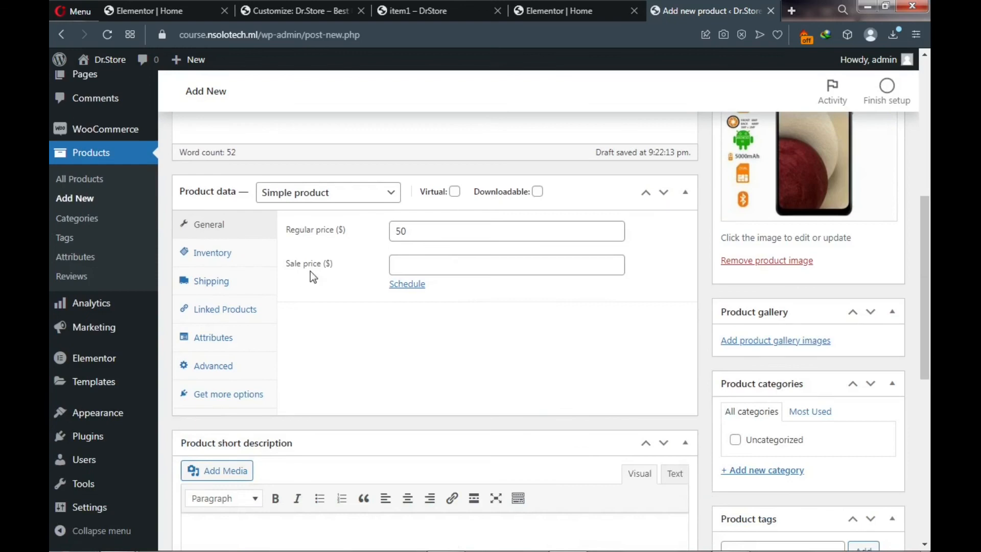
{"action": "left_click", "coordinate": [426, 263]}
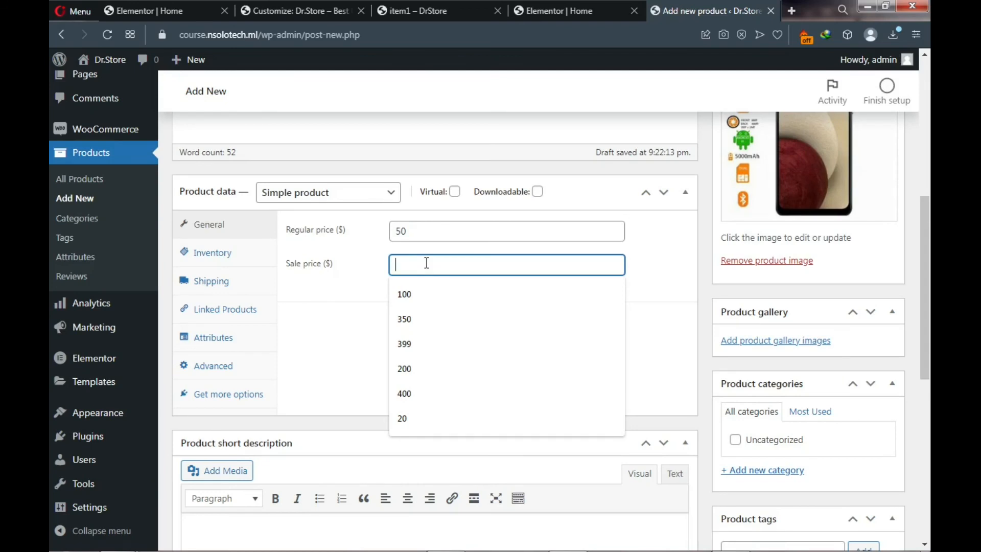
{"action": "type", "text": "40"}
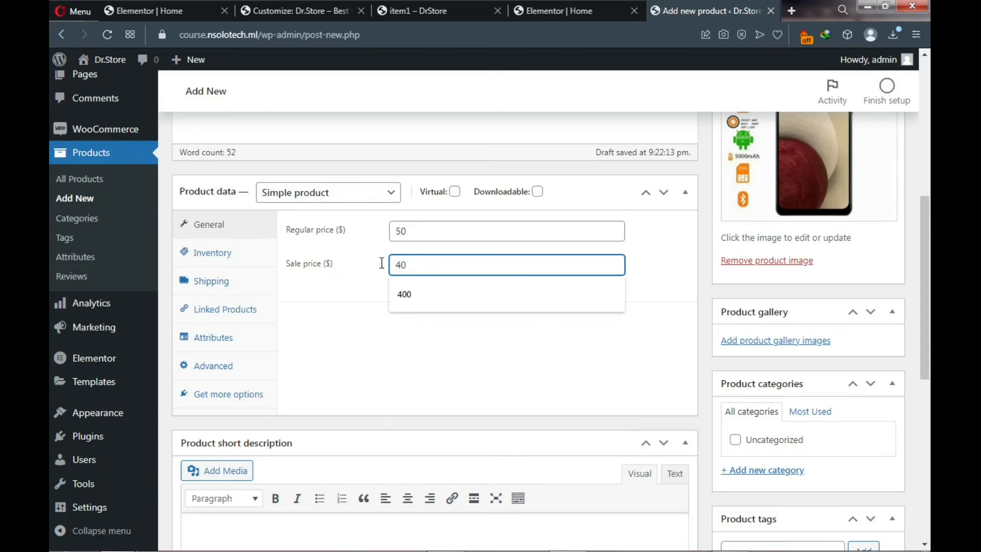
{"action": "left_click", "coordinate": [318, 284]}
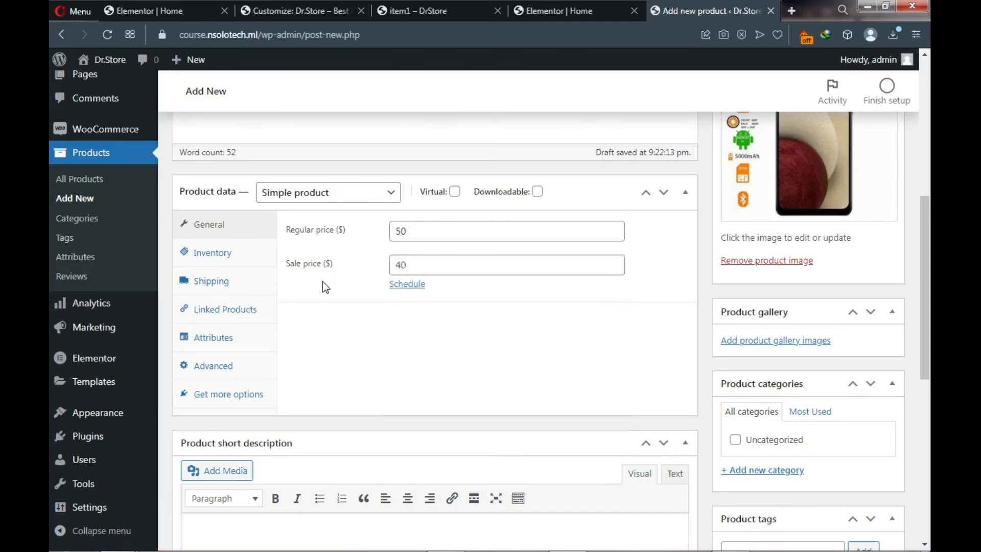
{"action": "left_click", "coordinate": [413, 265]}
{"action": "double_click", "coordinate": [398, 265]}
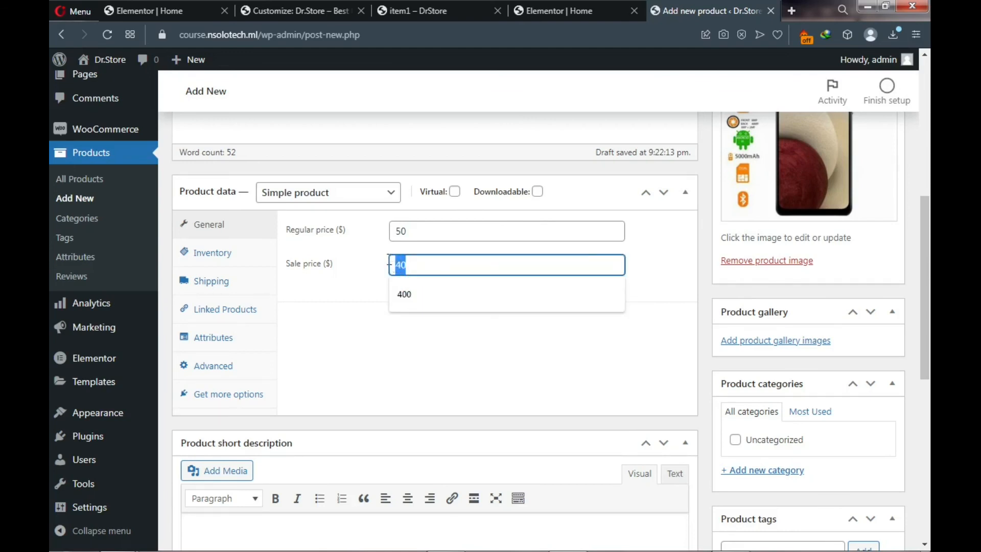
{"action": "left_click", "coordinate": [406, 236]}
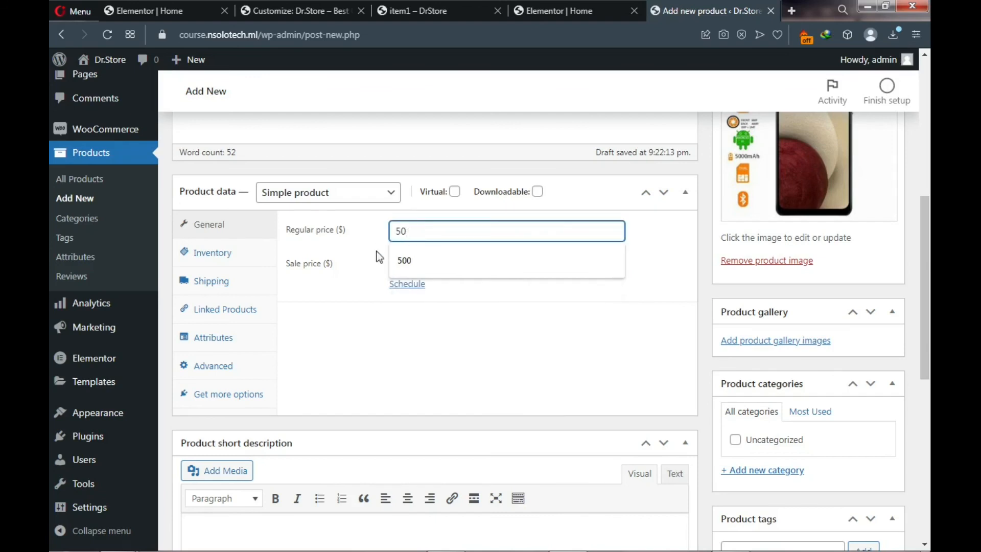
{"action": "left_click", "coordinate": [341, 285]}
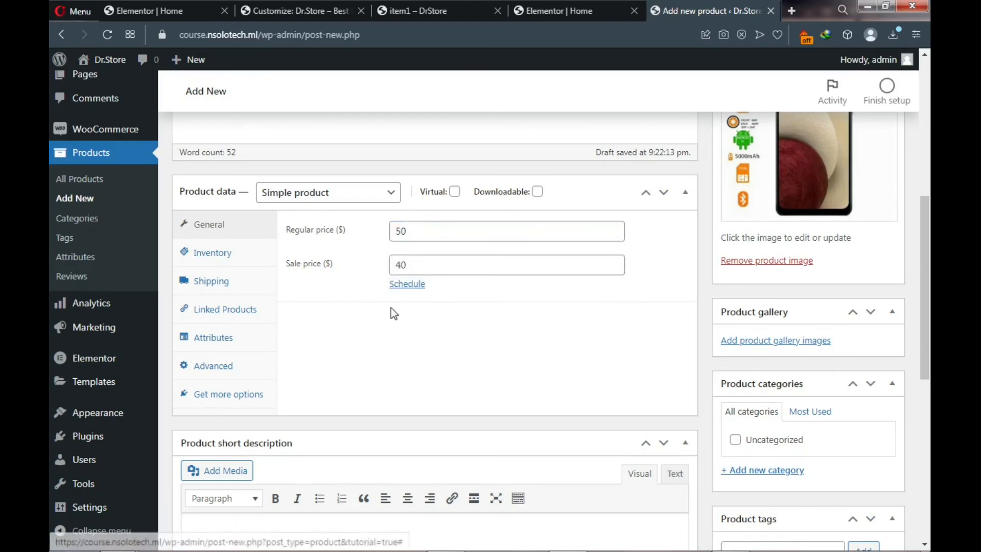
{"action": "scroll", "coordinate": [391, 313], "scroll_direction": "down", "scroll_amount": 5}
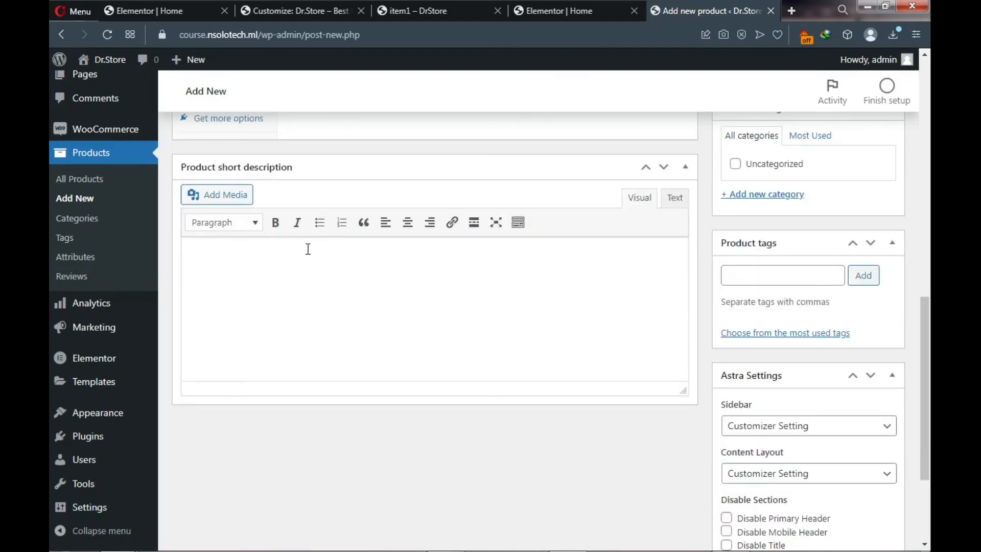
- Paste the Lorem ipsum text into Product1's short description
{"action": "left_click", "coordinate": [307, 250]}
{"action": "type", "text": "Lorem ipsum dolor sit amet, consectetur adipiscing elit. Ut elit tellus, luctus nec ullamcorper mattis, pulvinar dapibus leo."}
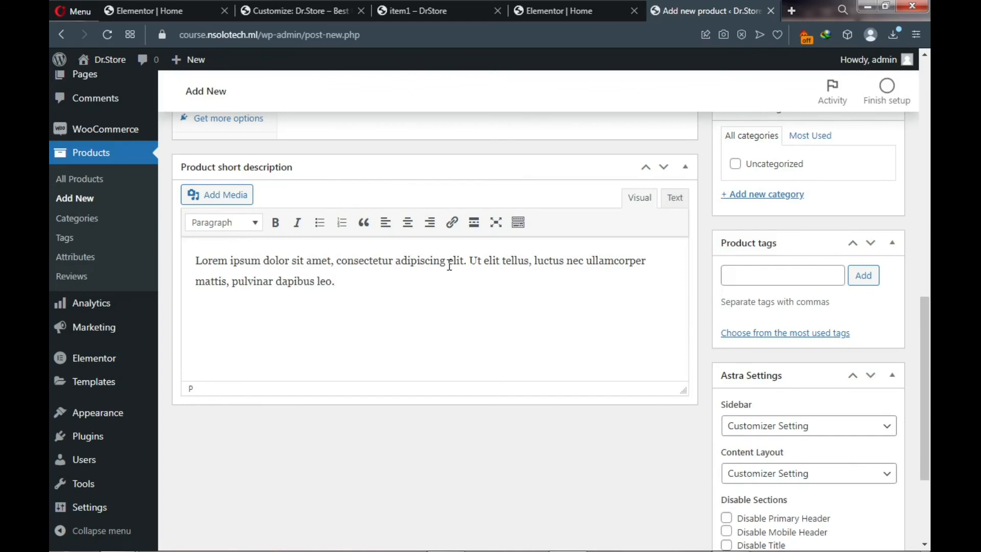
{"action": "scroll", "coordinate": [449, 265], "scroll_direction": "down", "scroll_amount": 1}
{"action": "scroll", "coordinate": [551, 271], "scroll_direction": "up", "scroll_amount": 1}
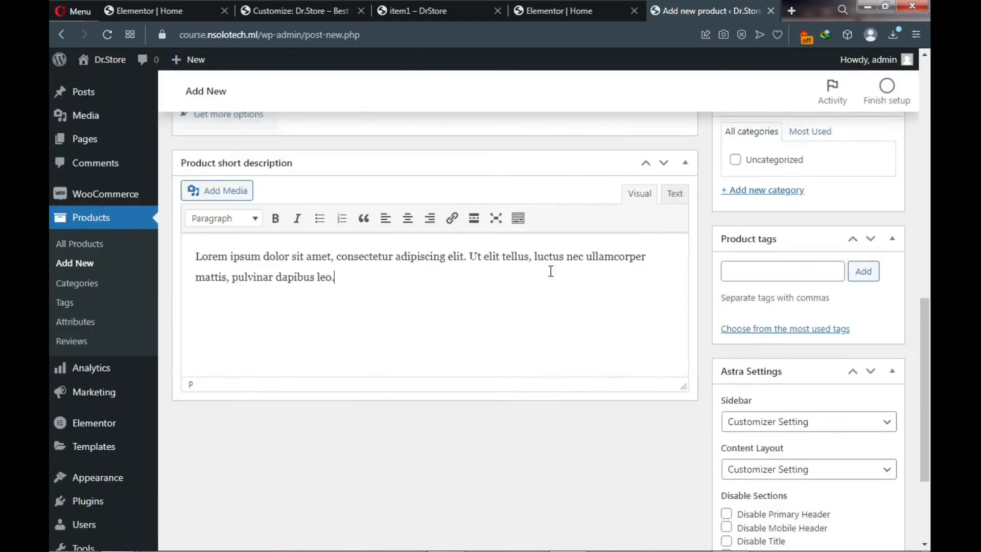
{"action": "scroll", "coordinate": [551, 271], "scroll_direction": "up", "scroll_amount": 2}
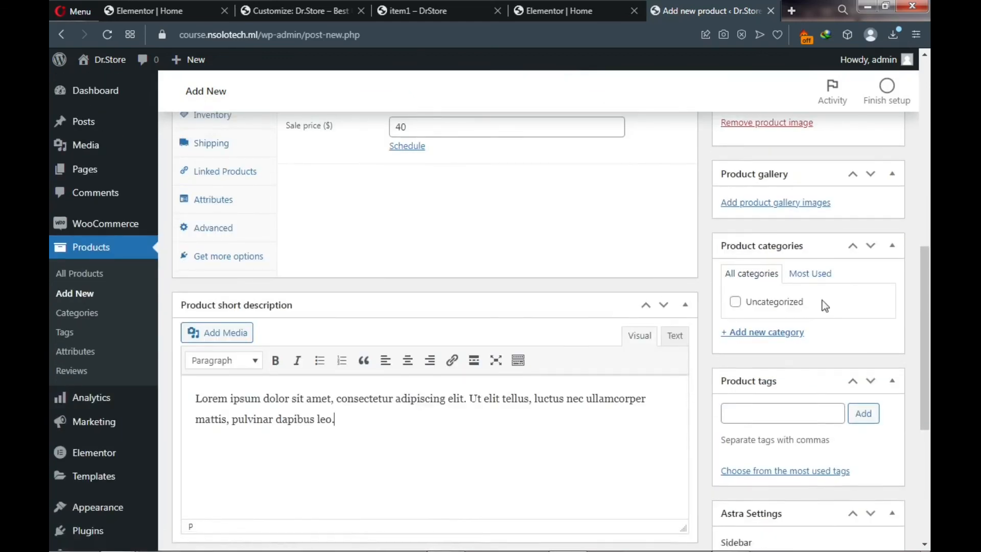
{"action": "scroll", "coordinate": [826, 306], "scroll_direction": "down", "scroll_amount": 5}
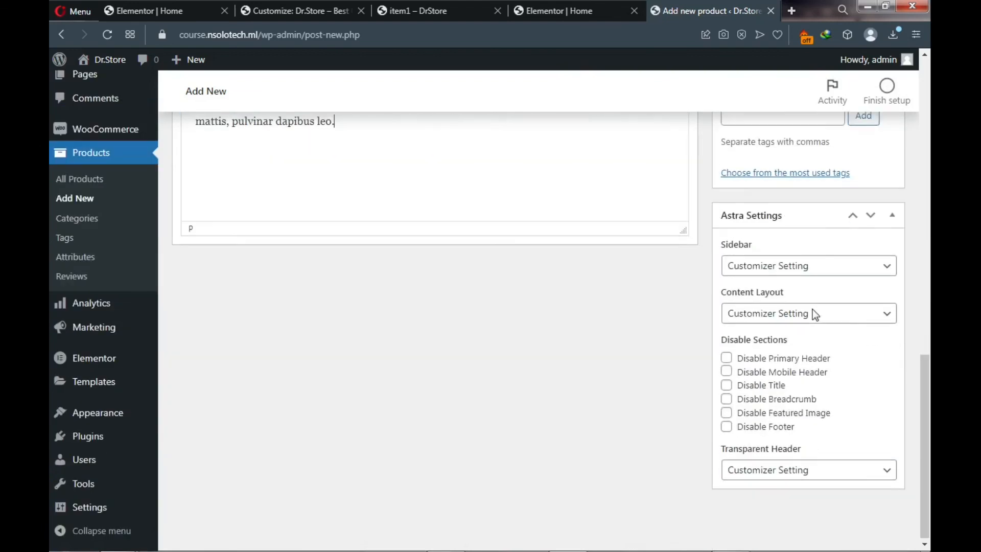
{"action": "scroll", "coordinate": [783, 217], "scroll_direction": "up", "scroll_amount": 2}
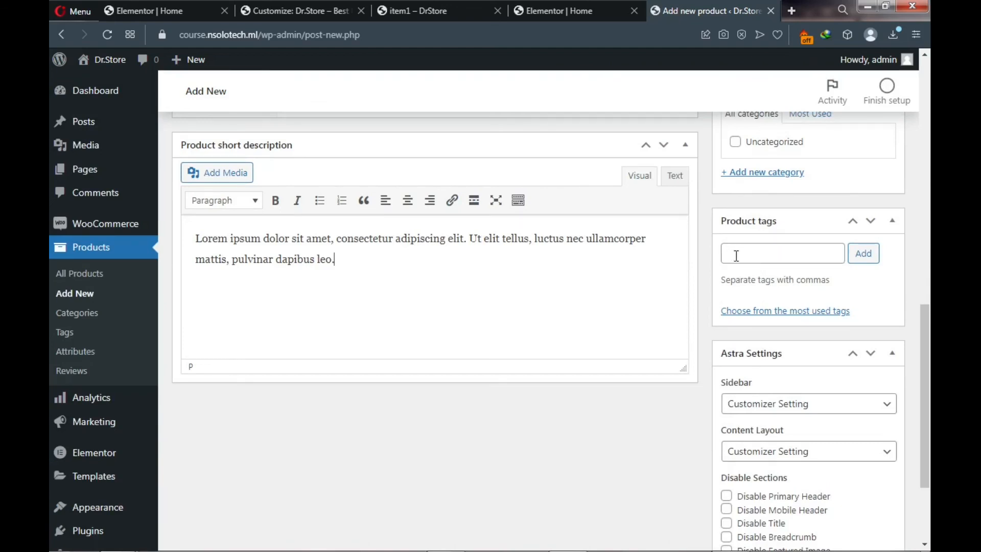
- Enter an 'iphone' tag in Product1's product tags box
{"action": "left_click", "coordinate": [755, 256]}
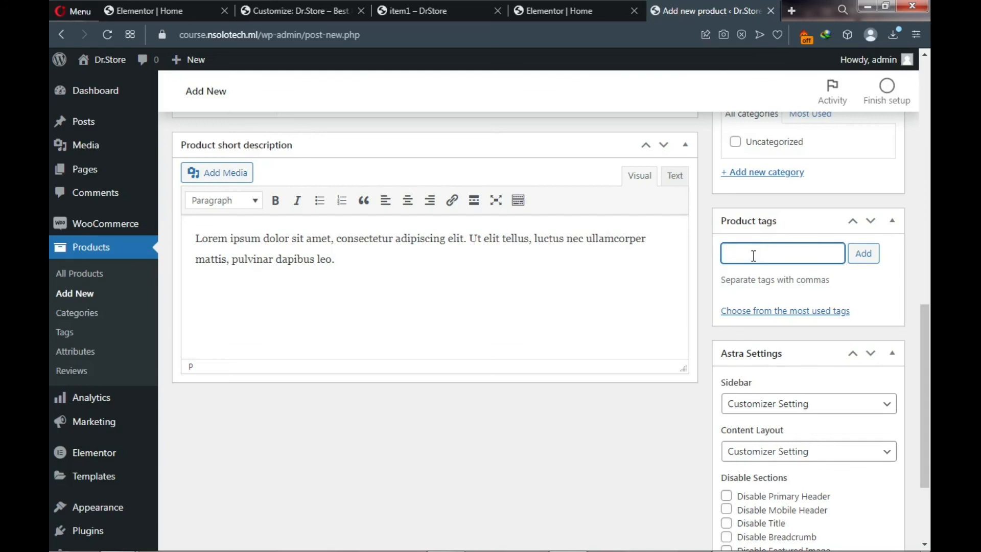
{"action": "type", "text": "iphone"}
{"action": "key", "text": "BackSpace"}
{"action": "scroll", "coordinate": [758, 247], "scroll_direction": "up", "scroll_amount": 10}
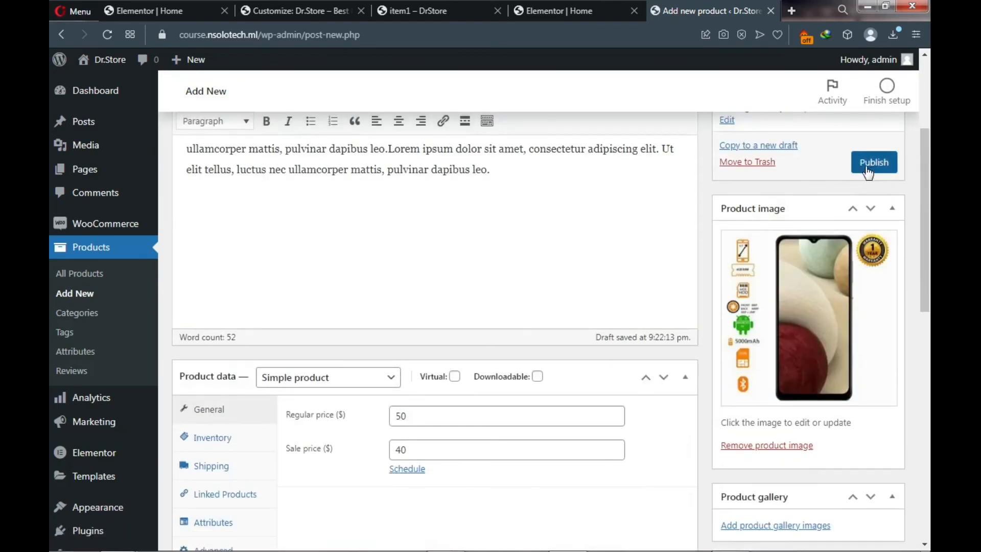
- Publish Product1 and open the Dr.Store site in a new tab
{"action": "left_click", "coordinate": [852, 170]}
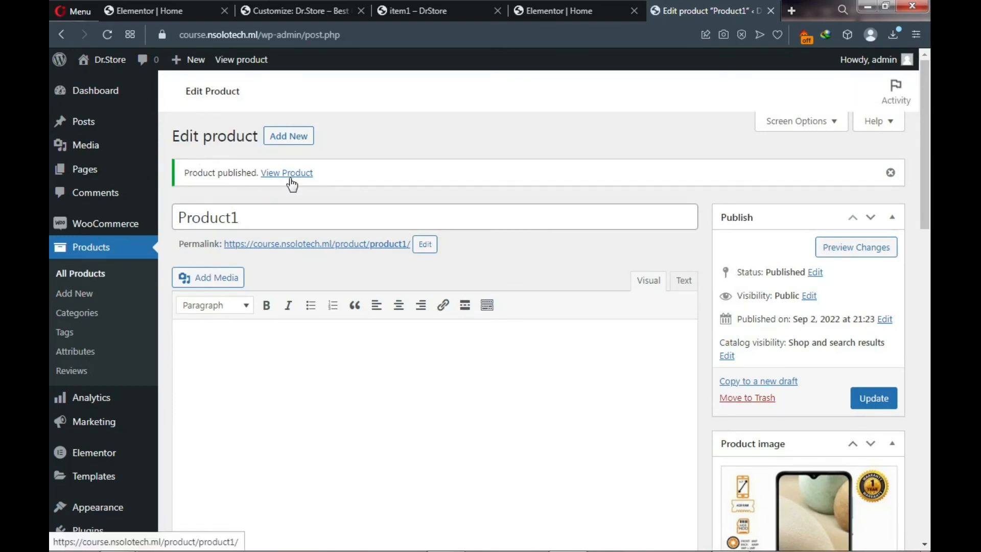
{"action": "mouse_move", "coordinate": [108, 62]}
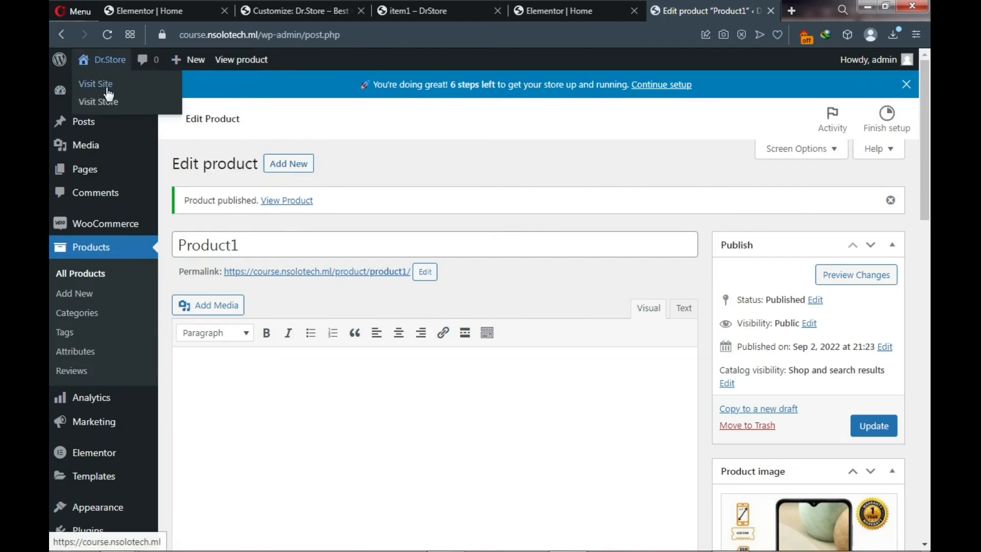
{"action": "right_click", "coordinate": [106, 87]}
{"action": "left_click", "coordinate": [131, 97]}
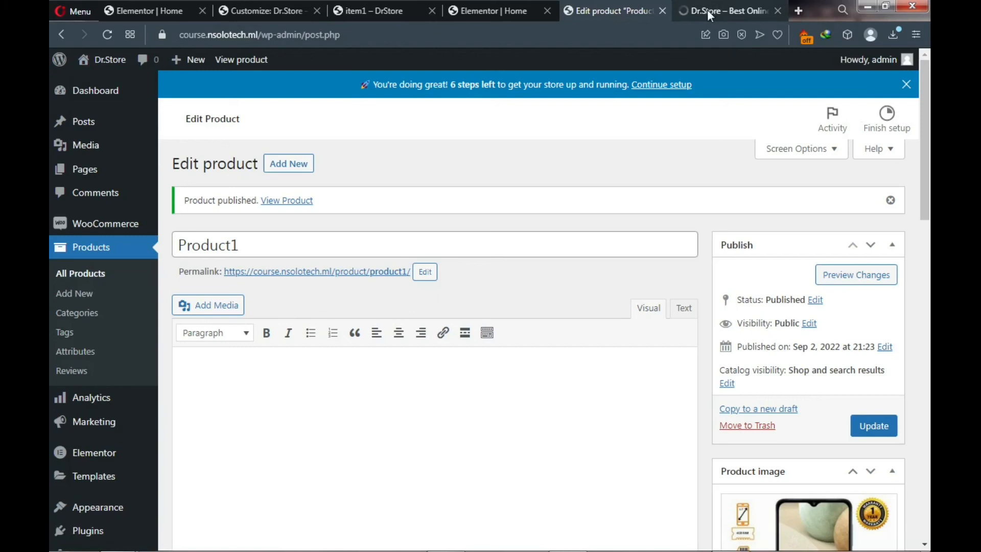
{"action": "left_click", "coordinate": [708, 13]}
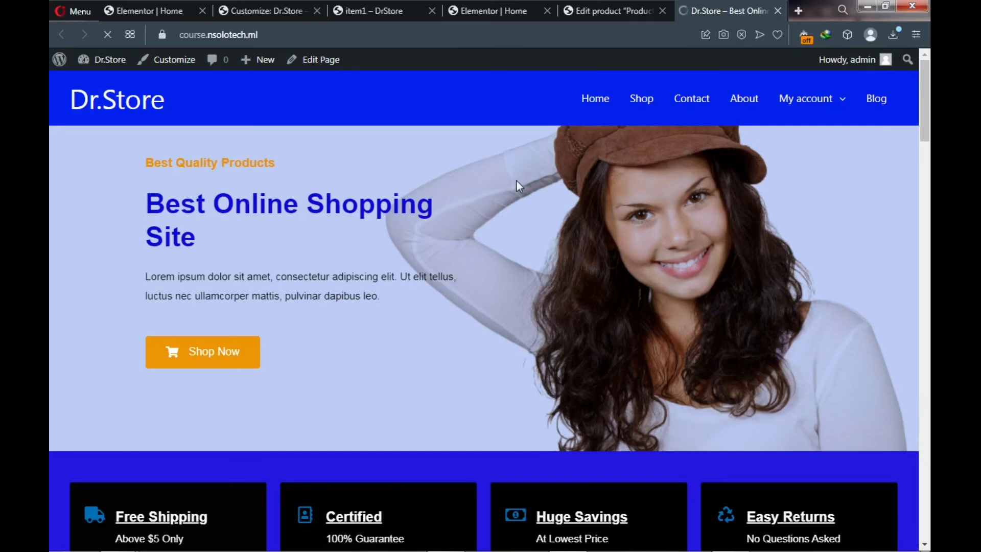
{"action": "scroll", "coordinate": [516, 181], "scroll_direction": "down", "scroll_amount": 5}
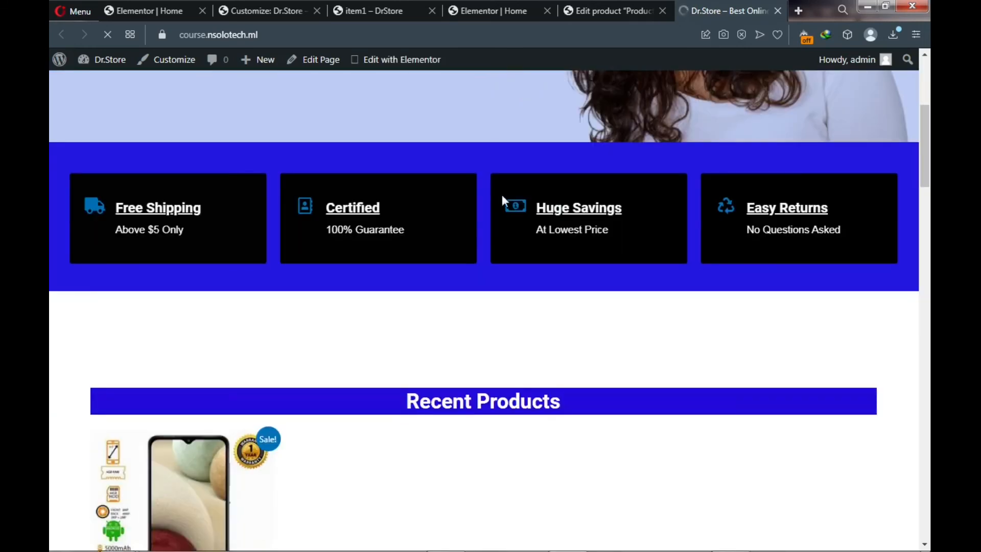
{"action": "scroll", "coordinate": [502, 194], "scroll_direction": "down", "scroll_amount": 3}
{"action": "scroll", "coordinate": [450, 266], "scroll_direction": "down", "scroll_amount": 1}
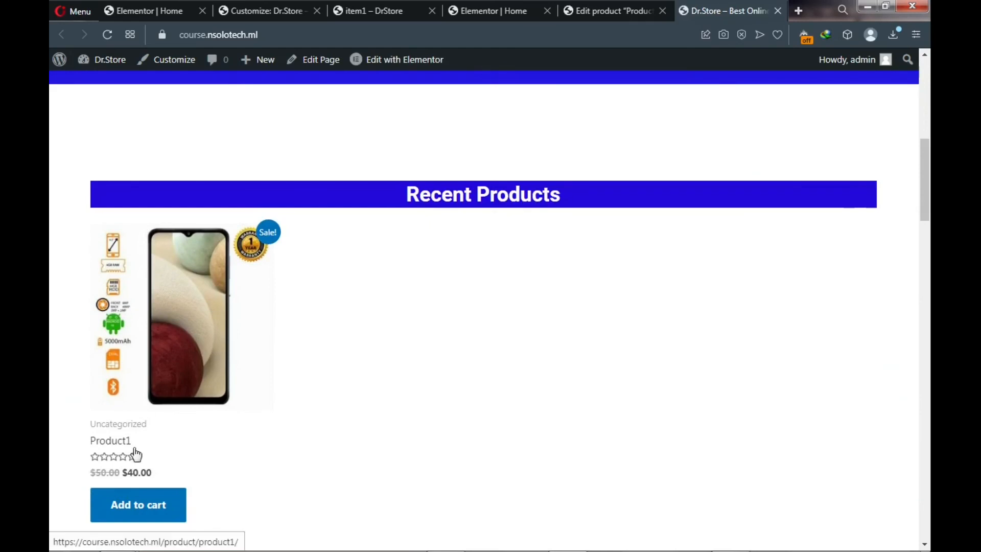
{"action": "scroll", "coordinate": [174, 392], "scroll_direction": "down", "scroll_amount": 4}
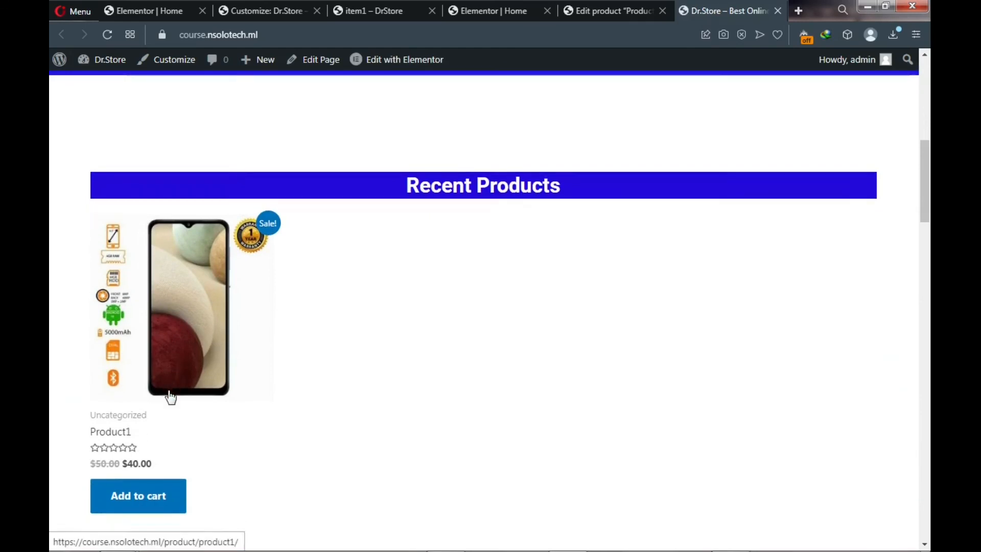
{"action": "scroll", "coordinate": [169, 393], "scroll_direction": "down", "scroll_amount": 5}
{"action": "scroll", "coordinate": [168, 395], "scroll_direction": "down", "scroll_amount": 2}
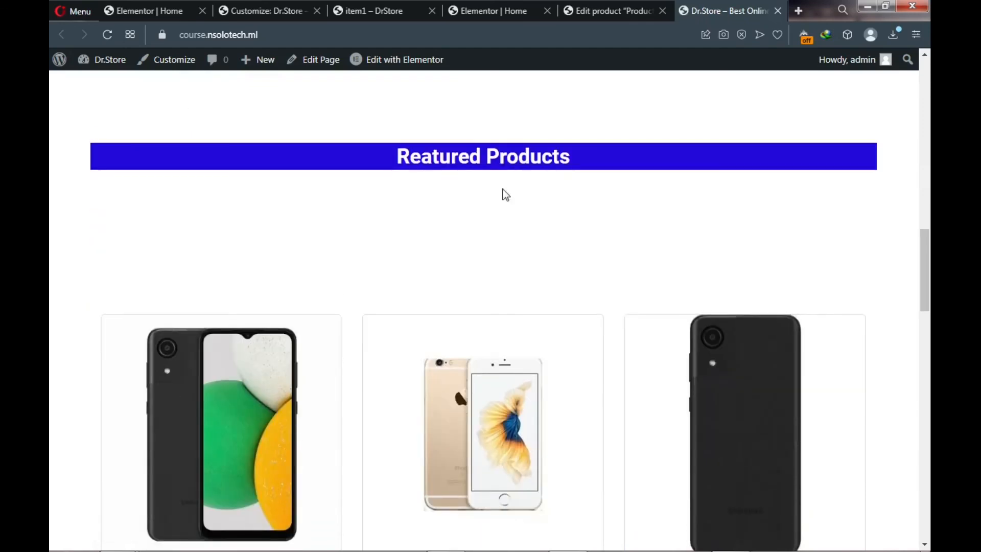
{"action": "scroll", "coordinate": [446, 233], "scroll_direction": "down", "scroll_amount": 3}
{"action": "scroll", "coordinate": [437, 246], "scroll_direction": "down", "scroll_amount": 9}
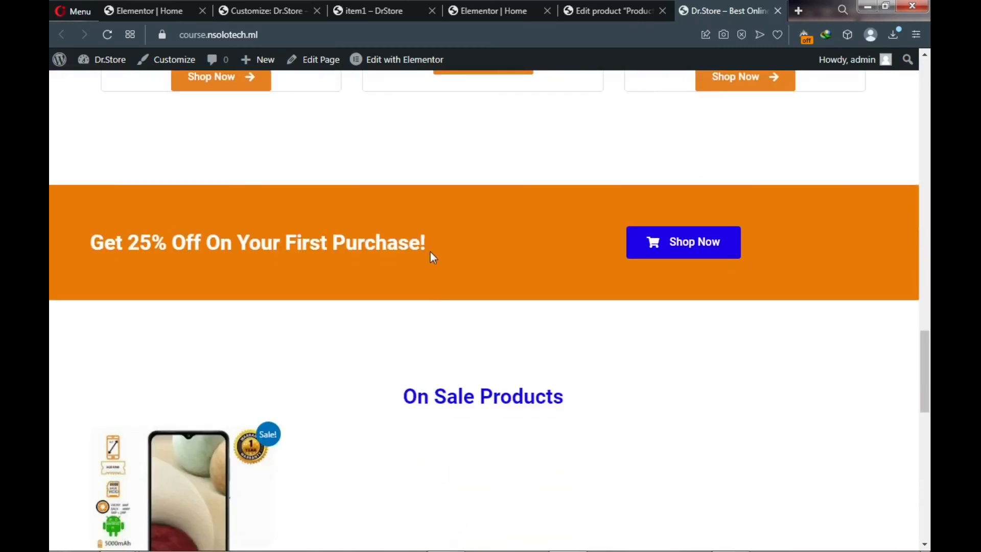
{"action": "scroll", "coordinate": [427, 317], "scroll_direction": "down", "scroll_amount": 3}
{"action": "scroll", "coordinate": [420, 332], "scroll_direction": "down", "scroll_amount": 2}
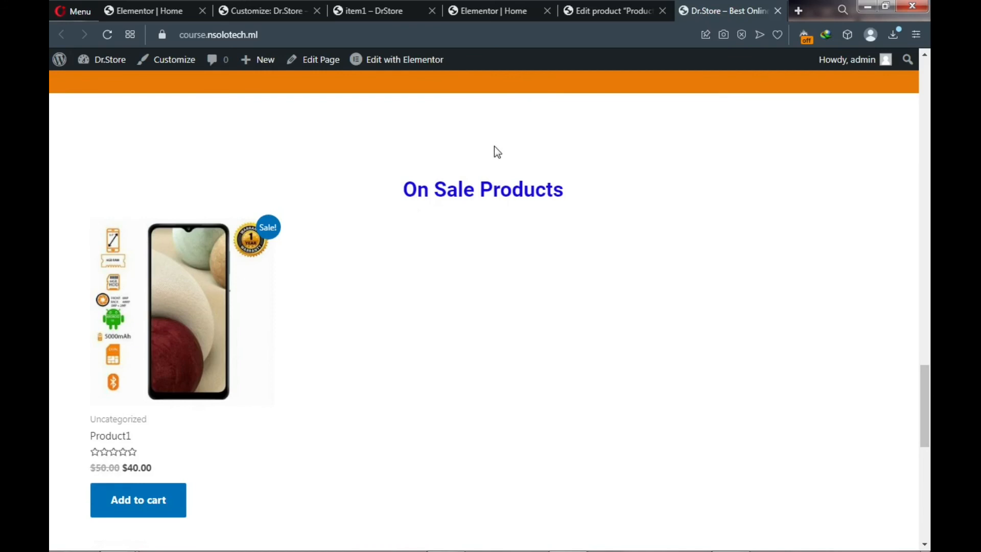
- Delete Product1's 40 sale price, update the product, and return to the Dr.Store tab
{"action": "left_click", "coordinate": [601, 12]}
{"action": "scroll", "coordinate": [388, 284], "scroll_direction": "down", "scroll_amount": 4}
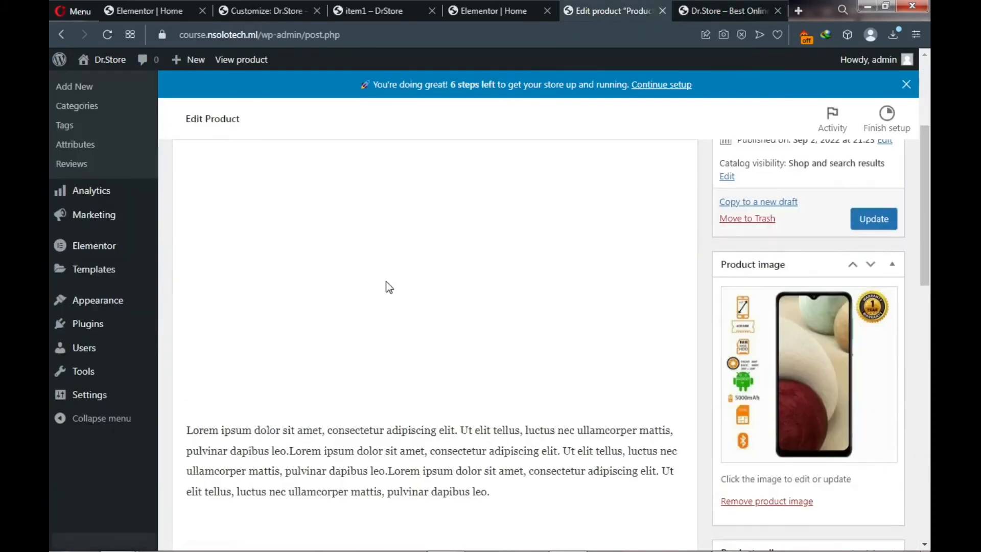
{"action": "scroll", "coordinate": [385, 282], "scroll_direction": "down", "scroll_amount": 10}
{"action": "scroll", "coordinate": [386, 280], "scroll_direction": "up", "scroll_amount": 4}
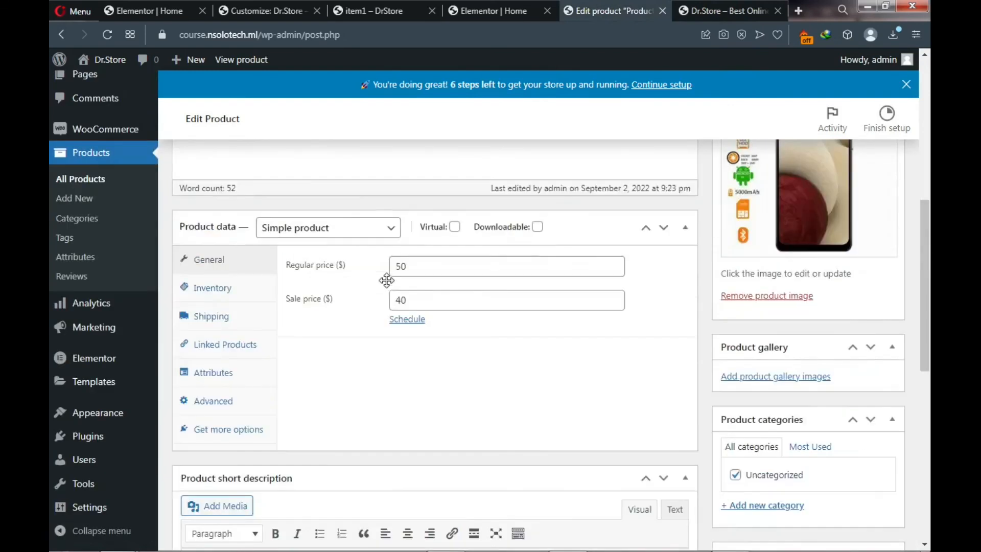
{"action": "scroll", "coordinate": [387, 280], "scroll_direction": "up", "scroll_amount": 1}
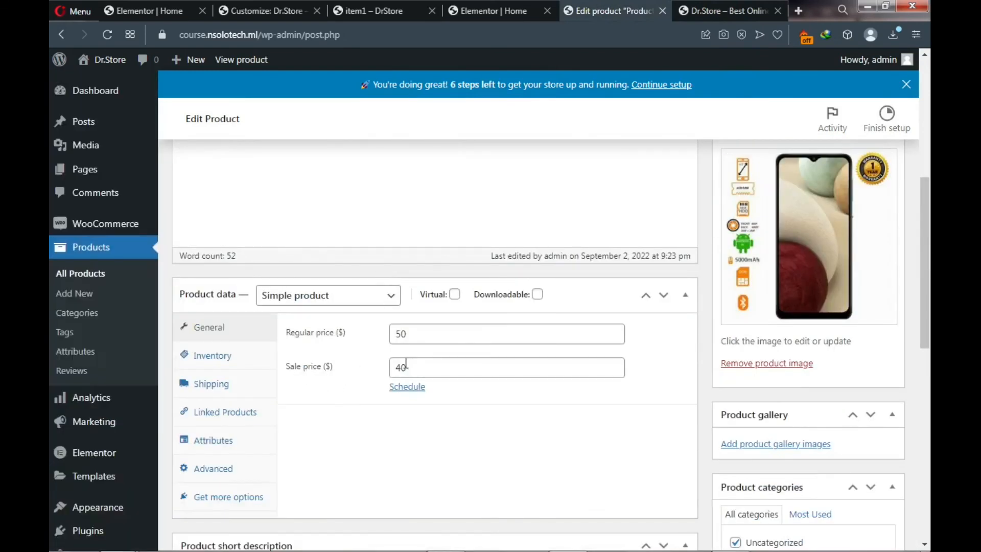
{"action": "left_click_drag", "start_coordinate": [406, 365], "coordinate": [395, 364]}
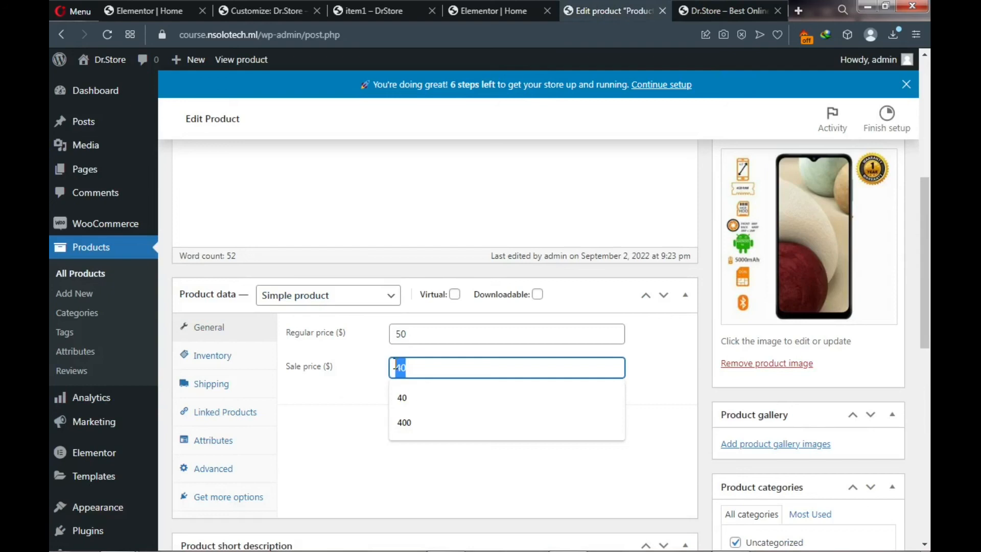
{"action": "key", "text": "BackSpace"}
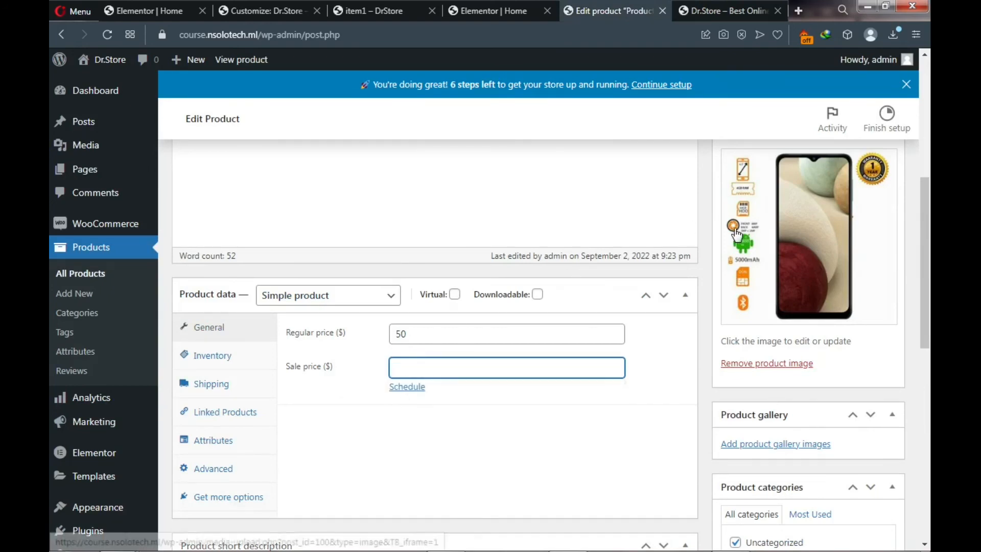
{"action": "scroll", "coordinate": [736, 234], "scroll_direction": "up", "scroll_amount": 4}
{"action": "left_click", "coordinate": [871, 295]}
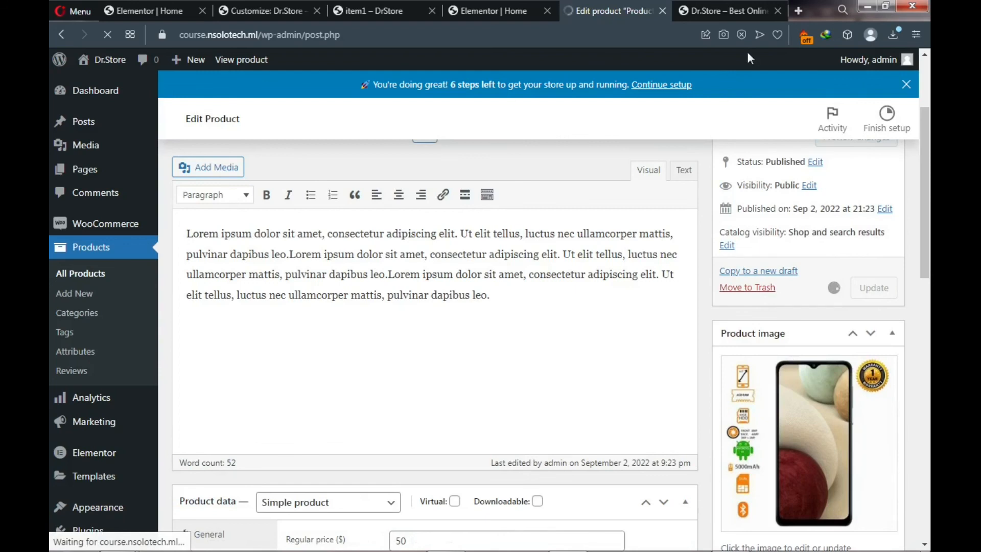
{"action": "left_click", "coordinate": [717, 7]}
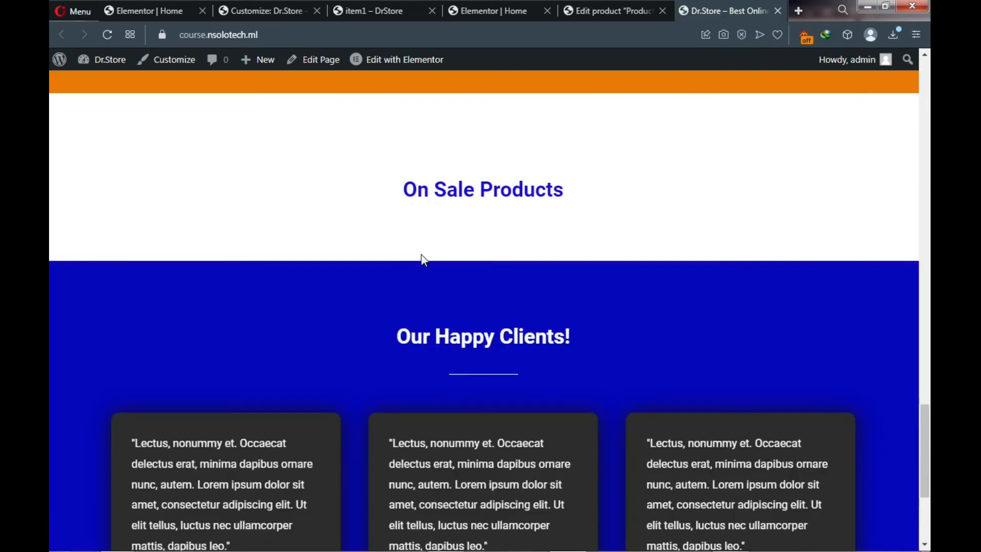
- Highlight the On Sale Products heading on the storefront homepage
{"action": "left_click_drag", "start_coordinate": [407, 189], "coordinate": [565, 191]}
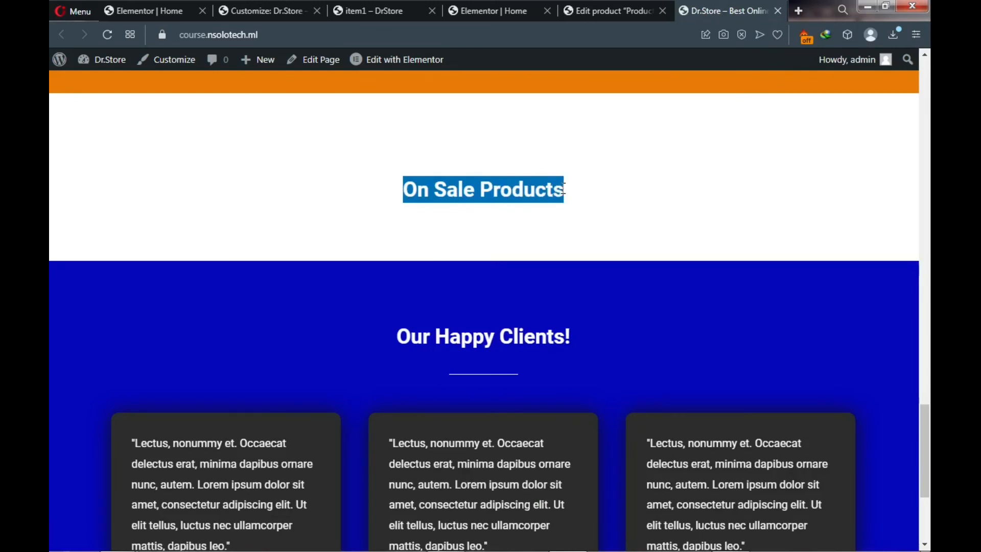
{"action": "left_click", "coordinate": [469, 224]}
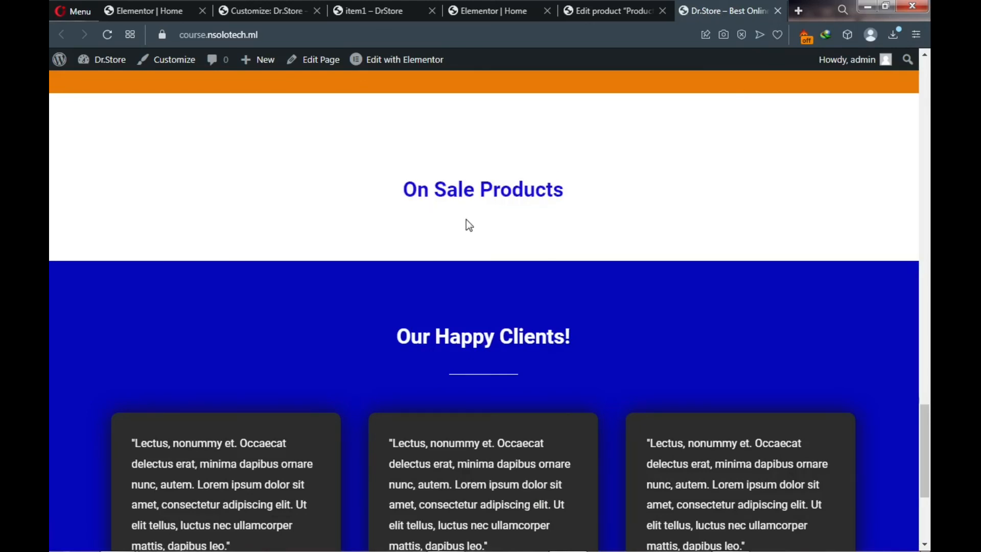
{"action": "left_click_drag", "start_coordinate": [498, 188], "coordinate": [404, 190]}
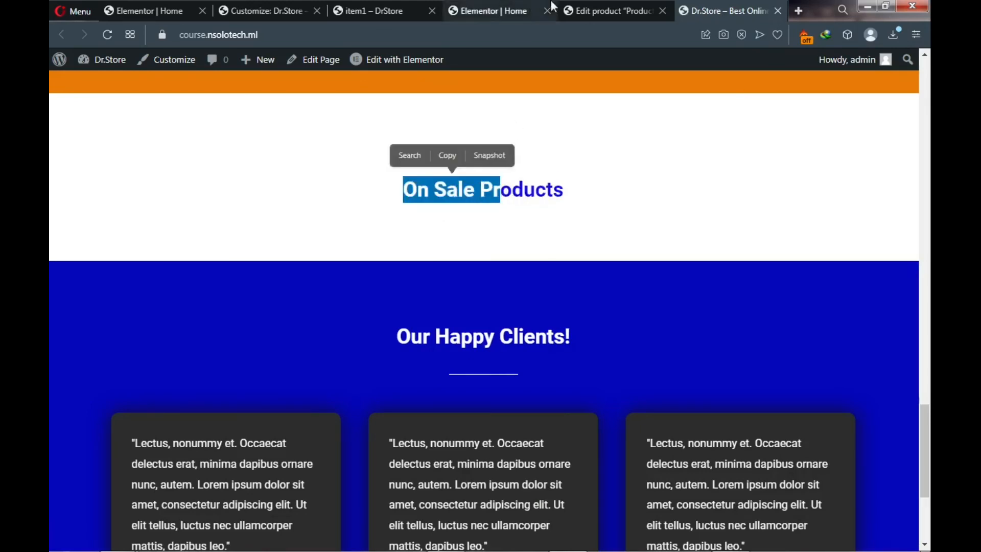
- Set Product1's sale price to 20 from autofill and update the product
{"action": "left_click", "coordinate": [589, 9]}
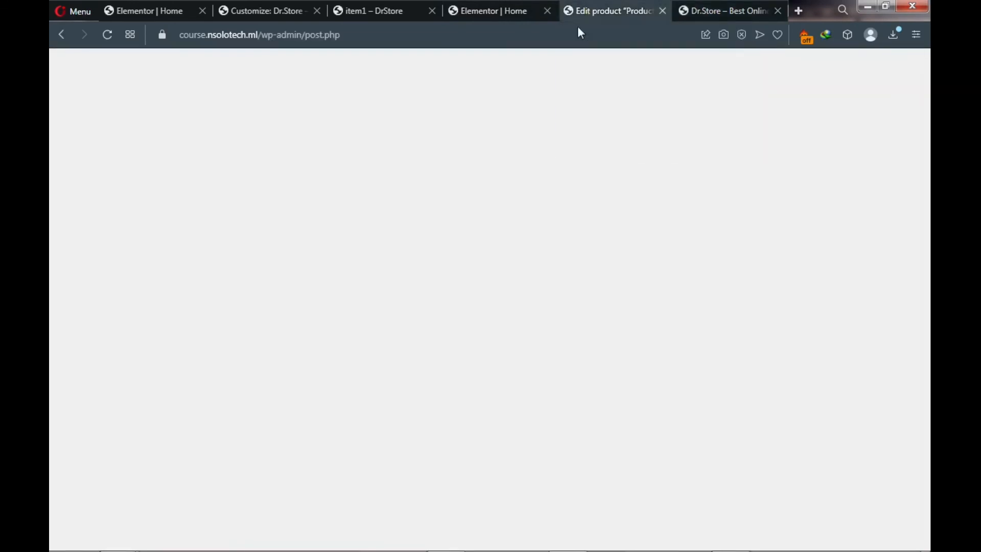
{"action": "scroll", "coordinate": [399, 284], "scroll_direction": "down", "scroll_amount": 3}
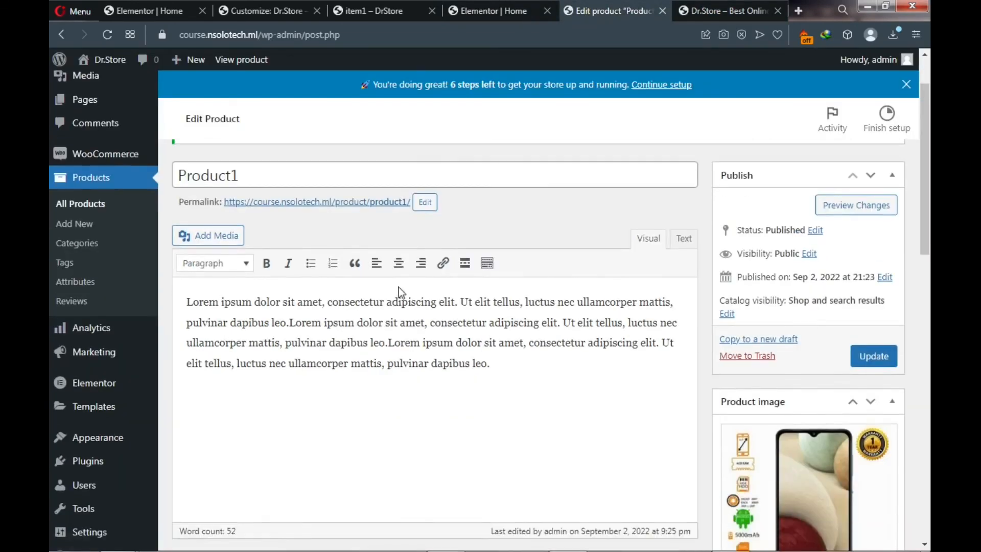
{"action": "scroll", "coordinate": [400, 286], "scroll_direction": "down", "scroll_amount": 4}
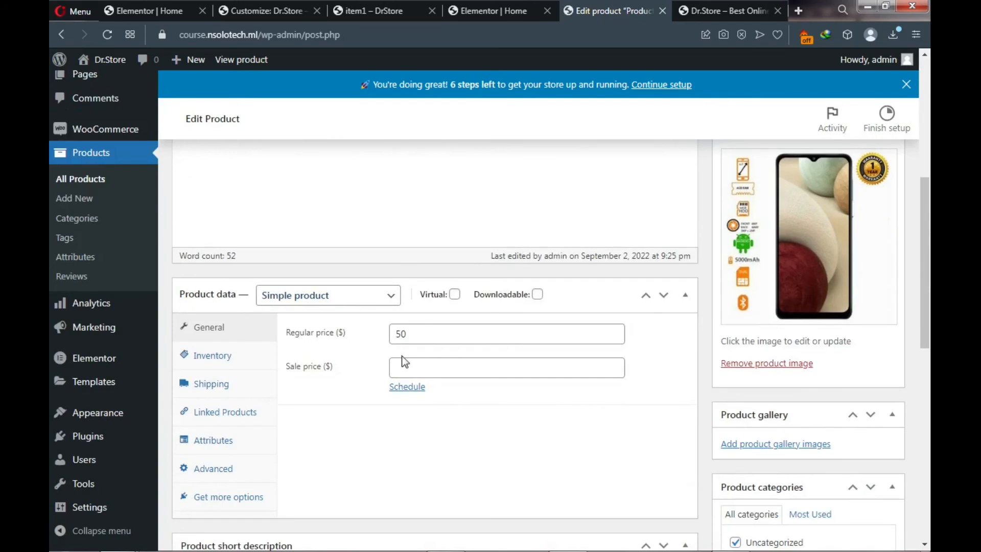
{"action": "left_click", "coordinate": [408, 371]}
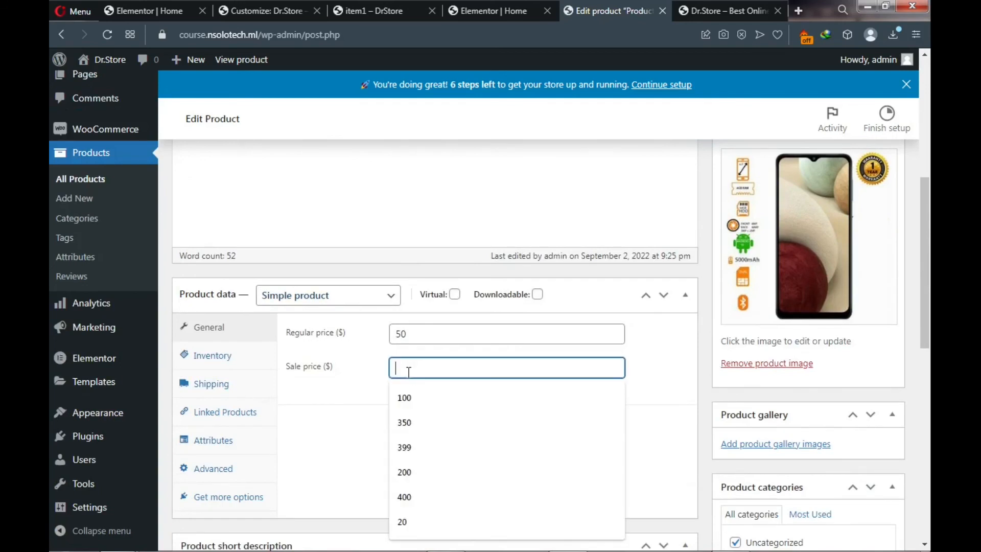
{"action": "left_click", "coordinate": [405, 522]}
{"action": "scroll", "coordinate": [556, 341], "scroll_direction": "up", "scroll_amount": 1}
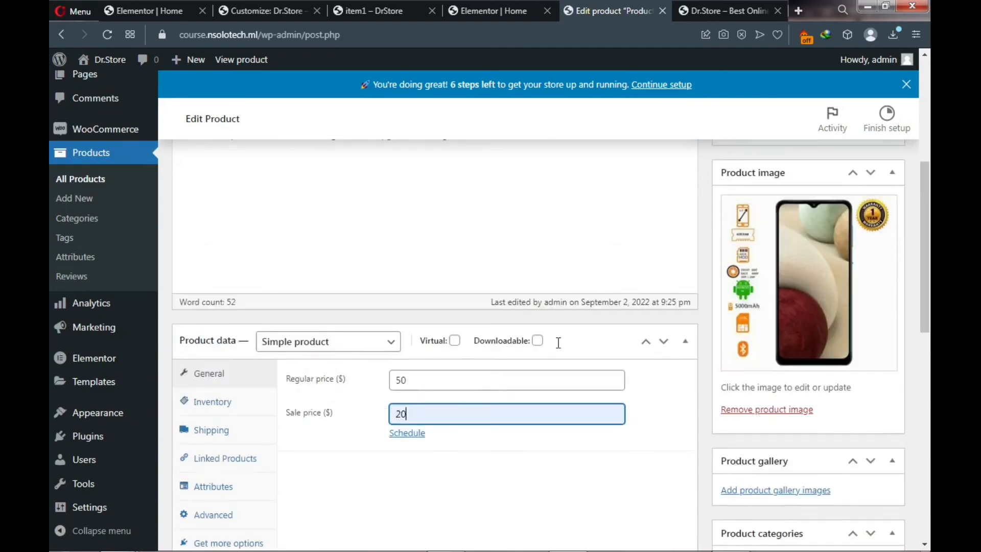
{"action": "scroll", "coordinate": [559, 343], "scroll_direction": "up", "scroll_amount": 3}
{"action": "left_click", "coordinate": [873, 292]}
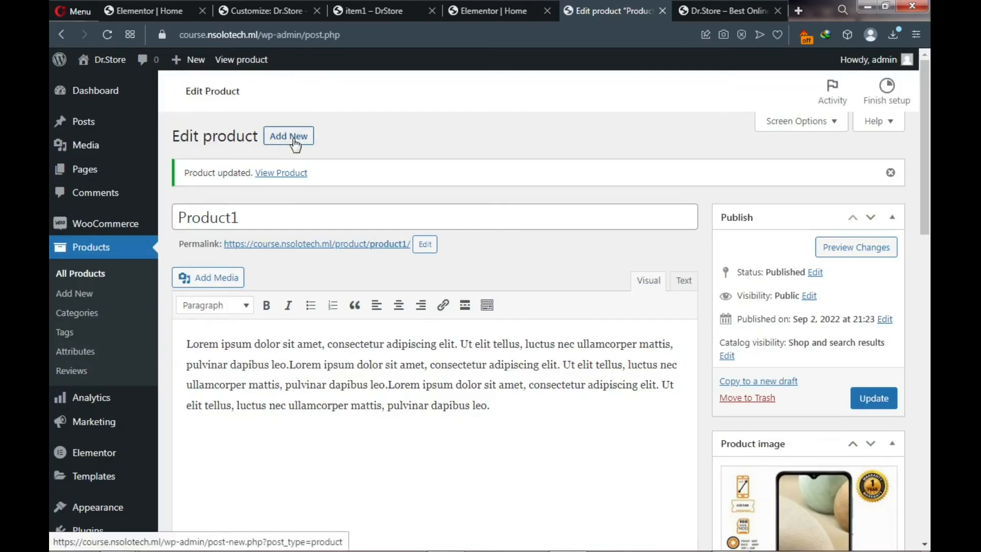
- Create a new product titled 'Product2' and paste Lorem ipsum text as its description
{"action": "left_click", "coordinate": [299, 171]}
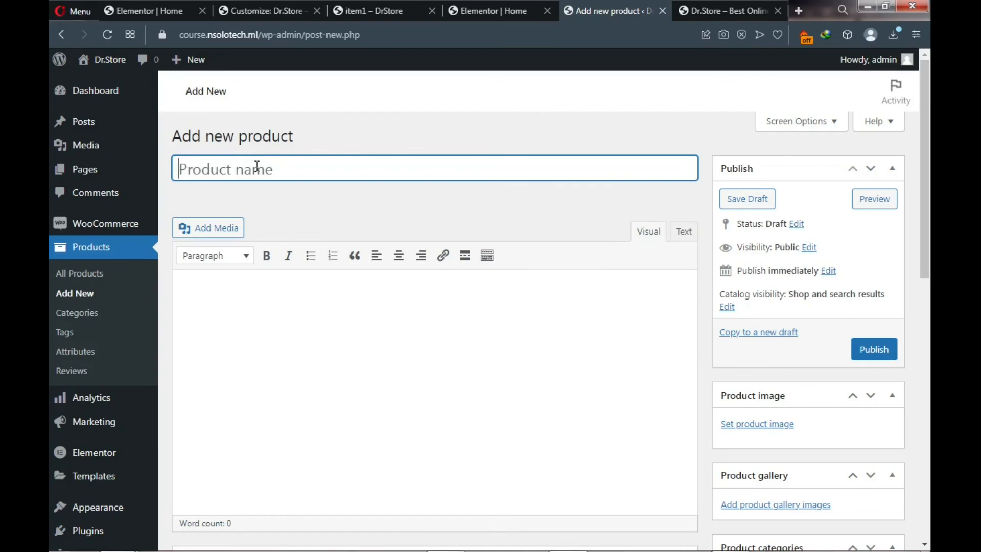
{"action": "type", "text": "Prto"}
{"action": "key", "text": "BackSpace"}
{"action": "key", "text": "BackSpace"}
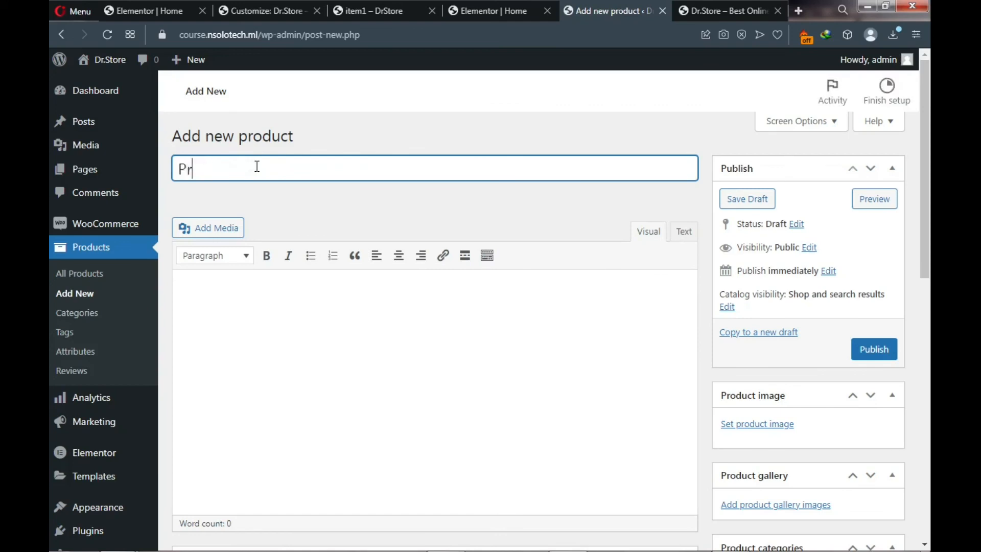
{"action": "type", "text": "od"}
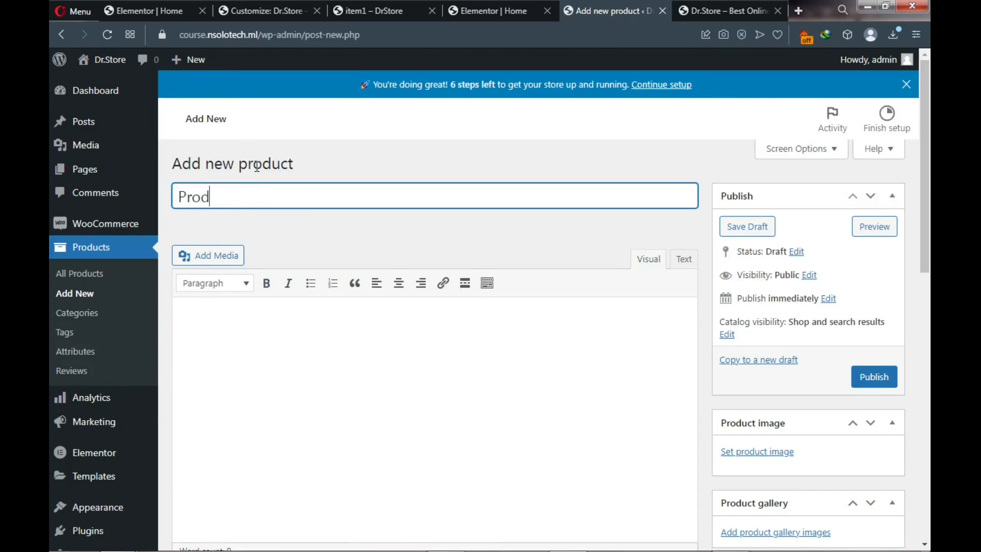
{"action": "type", "text": "uct2"}
{"action": "left_click", "coordinate": [252, 335]}
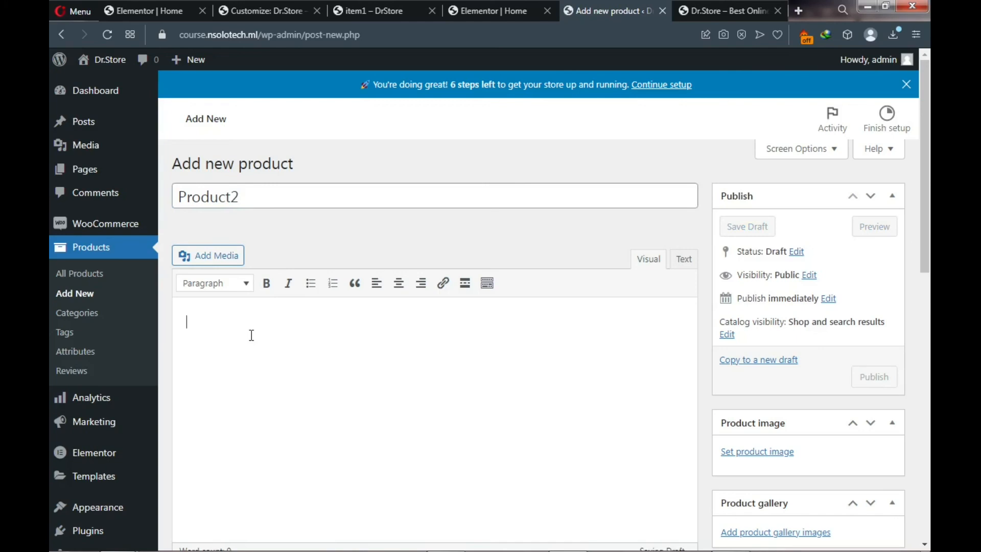
{"action": "type", "text": "Lorem ipsum dolor sit amet, consectetur adipiscing elit. Ut elit tellus, luctus nec ullamcorper mattis, pulvinar dapibus leo."}
{"action": "key", "text": "ctrl+v"}
{"action": "key", "text": "ctrl+v"}
{"action": "key", "text": "ctrl+v"}
{"action": "key", "text": "ctrl+v"}
{"action": "key", "text": "ctrl+v"}
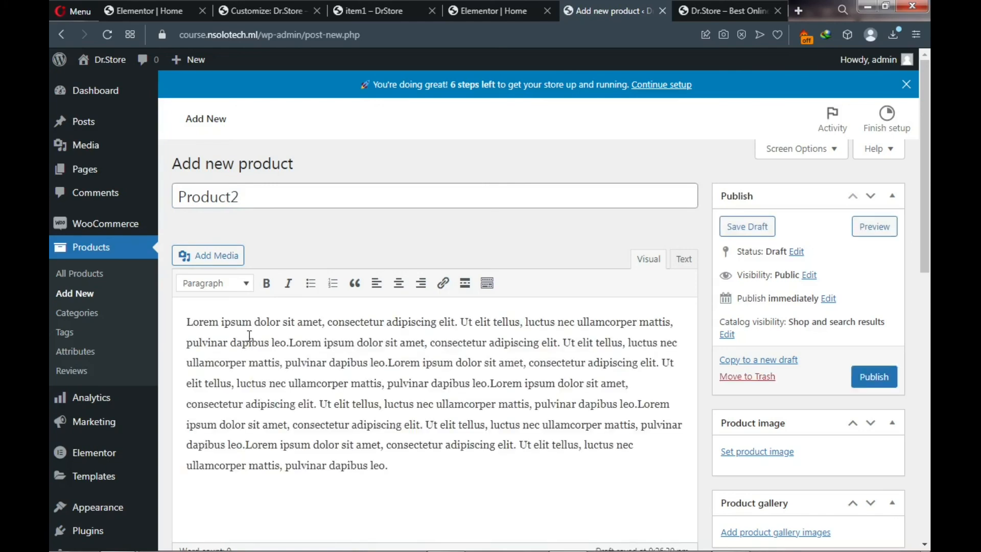
{"action": "scroll", "coordinate": [251, 337], "scroll_direction": "down", "scroll_amount": 2}
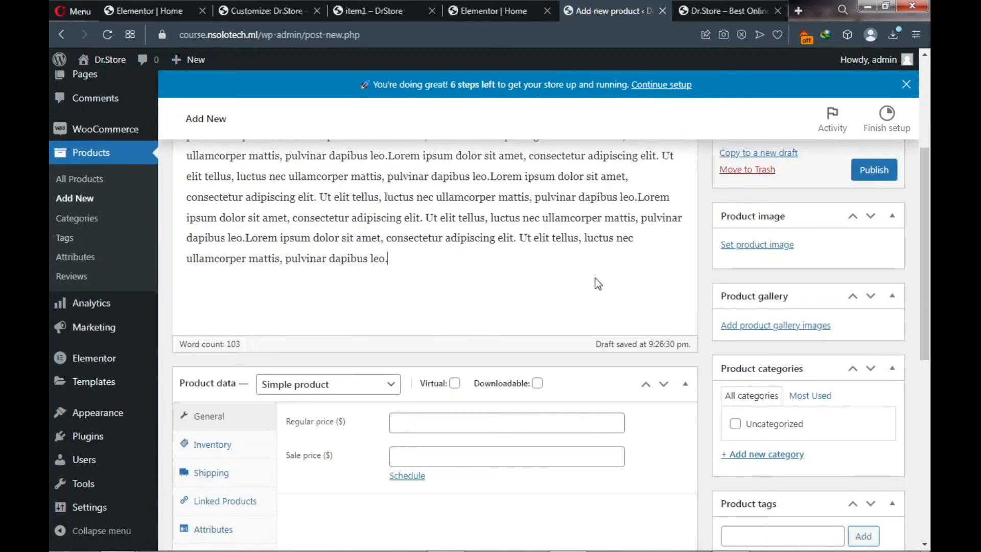
{"action": "left_click", "coordinate": [760, 245]}
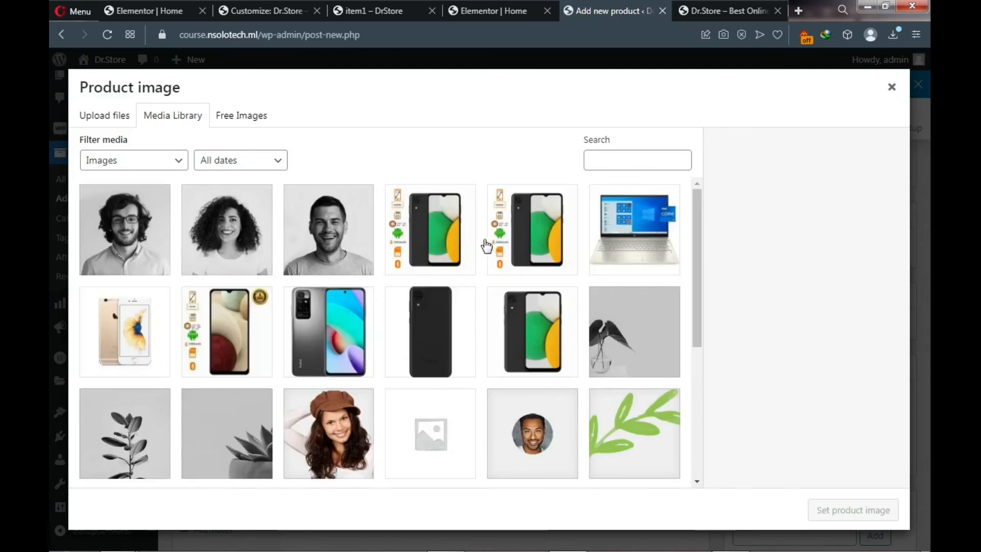
{"action": "left_click", "coordinate": [434, 338]}
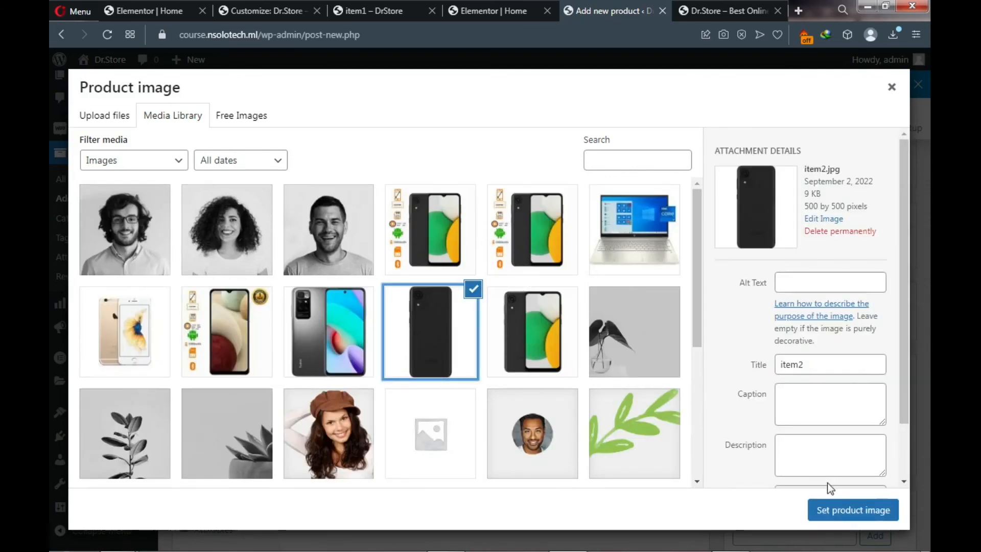
{"action": "left_click", "coordinate": [845, 511]}
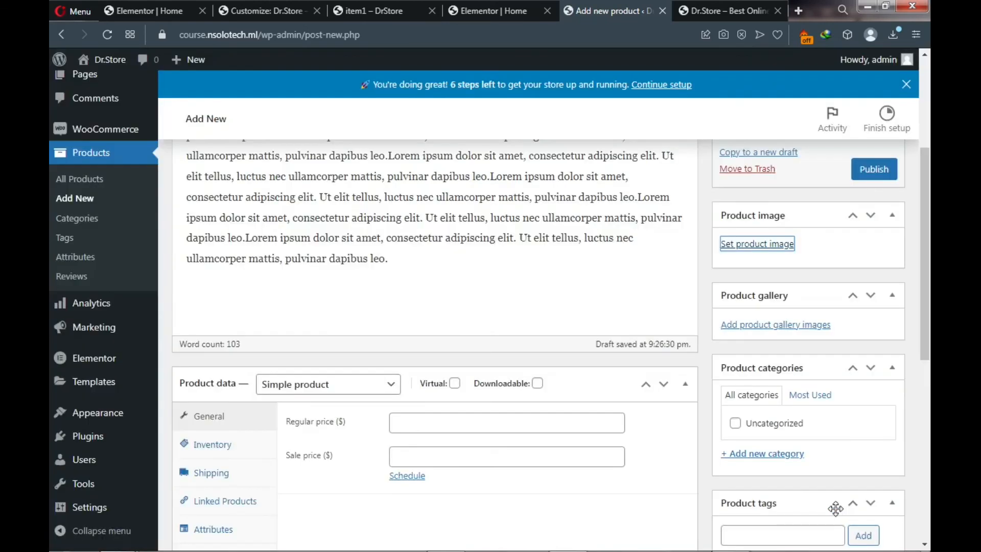
- Give Product2 a regular price of 200 and a sale price of 100
{"action": "scroll", "coordinate": [553, 359], "scroll_direction": "down", "scroll_amount": 1}
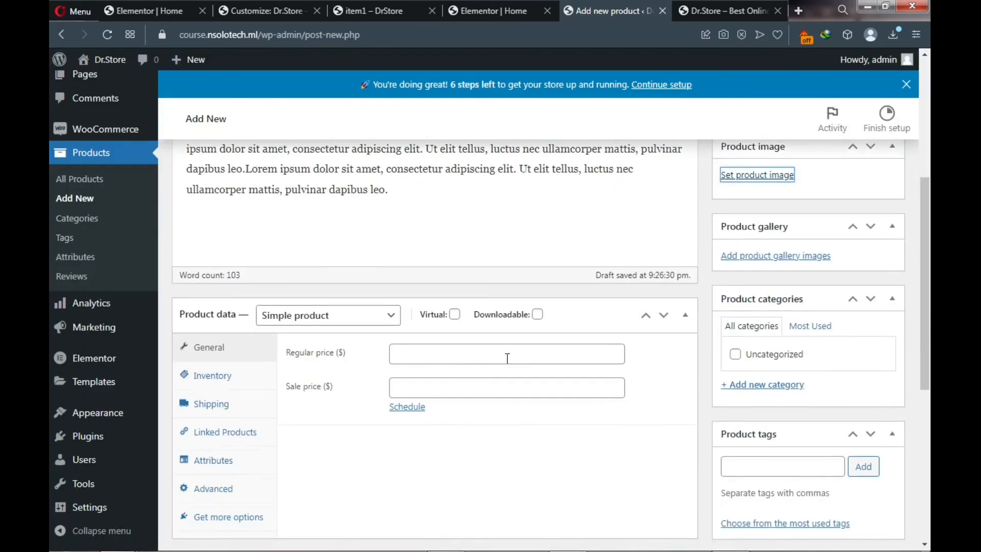
{"action": "left_click", "coordinate": [443, 356]}
{"action": "left_click", "coordinate": [433, 385]}
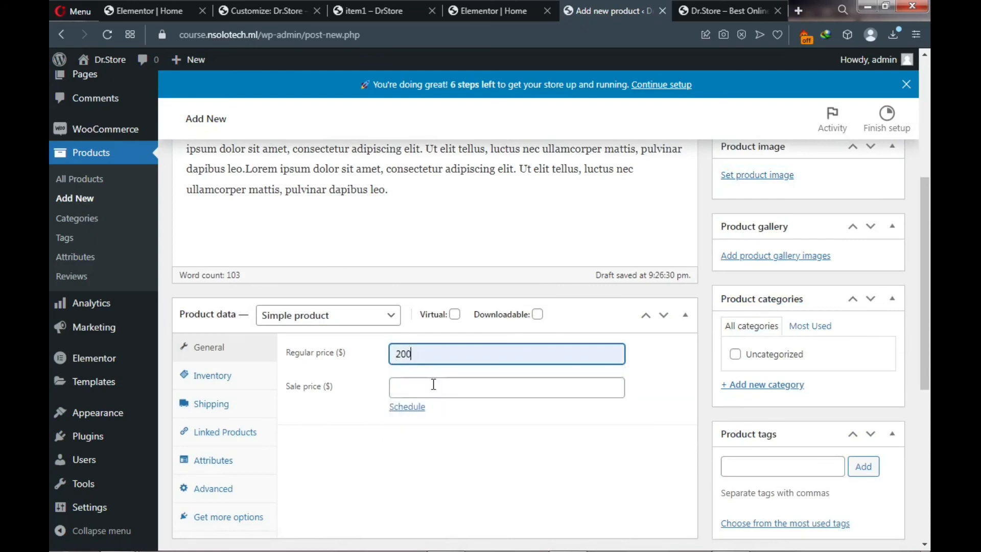
{"action": "left_click", "coordinate": [432, 384]}
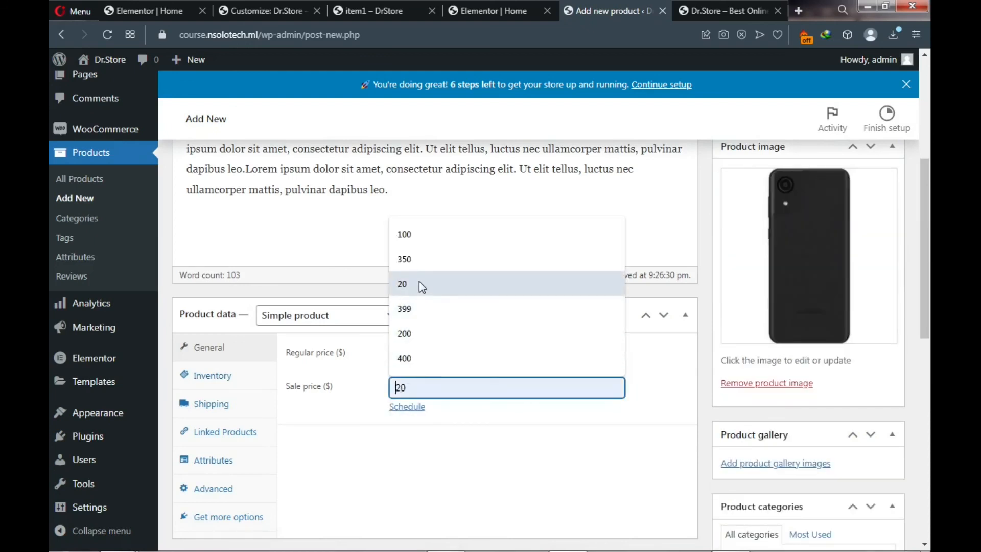
{"action": "left_click", "coordinate": [421, 234]}
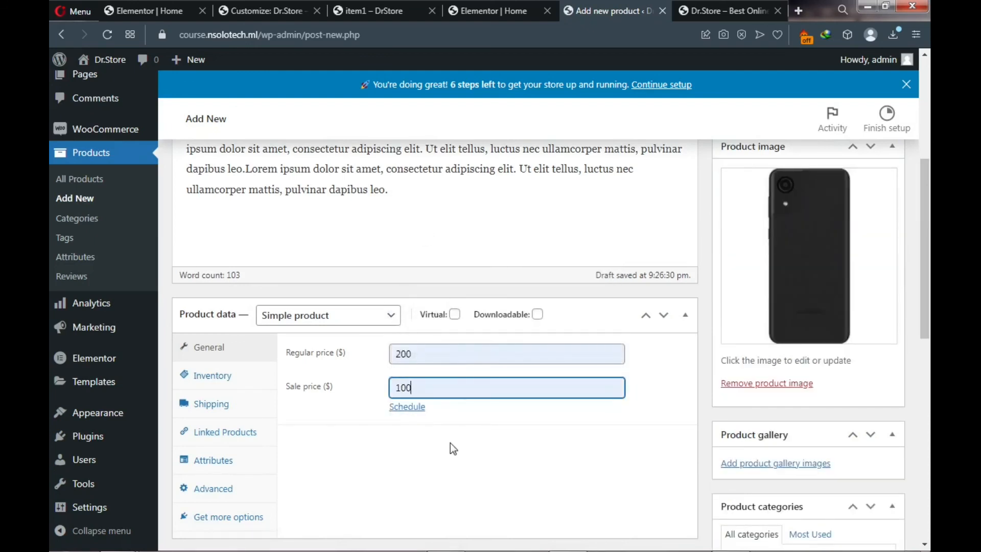
- Paste Lorem ipsum text into the product short description
{"action": "scroll", "coordinate": [450, 443], "scroll_direction": "down", "scroll_amount": 1}
{"action": "scroll", "coordinate": [450, 444], "scroll_direction": "down", "scroll_amount": 5}
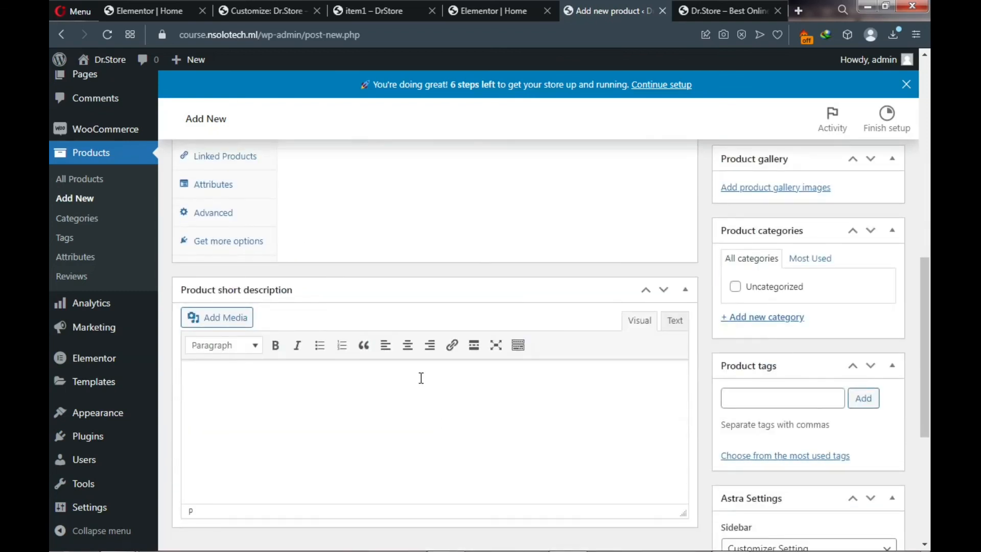
{"action": "left_click", "coordinate": [421, 379]}
{"action": "type", "text": "Lorem ipsum dolor sit amet, consectetur adipiscing elit. Ut elit tellus, luctus nec ullamcorper mattis, pulvinar dapibus leo."}
{"action": "scroll", "coordinate": [470, 402], "scroll_direction": "down", "scroll_amount": 3}
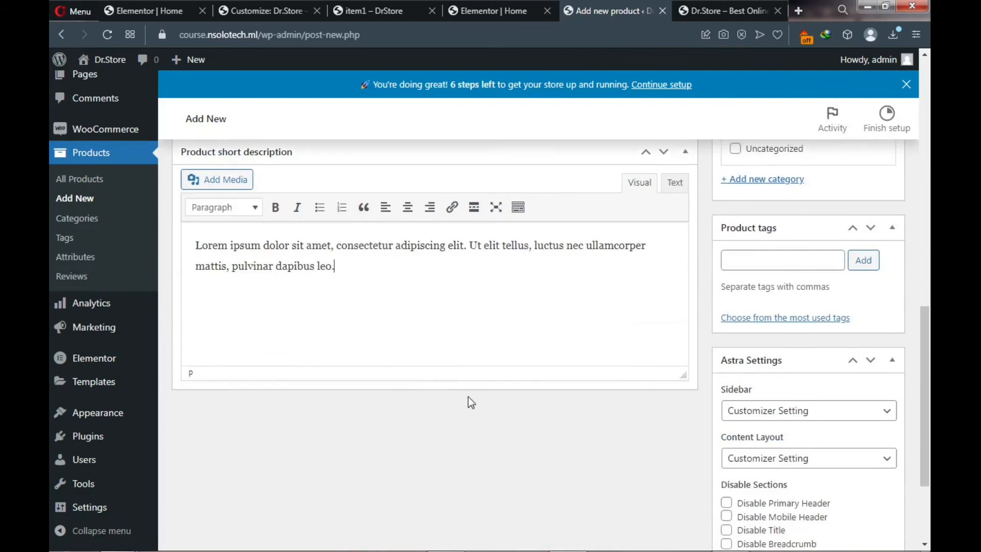
{"action": "scroll", "coordinate": [784, 334], "scroll_direction": "down", "scroll_amount": 3}
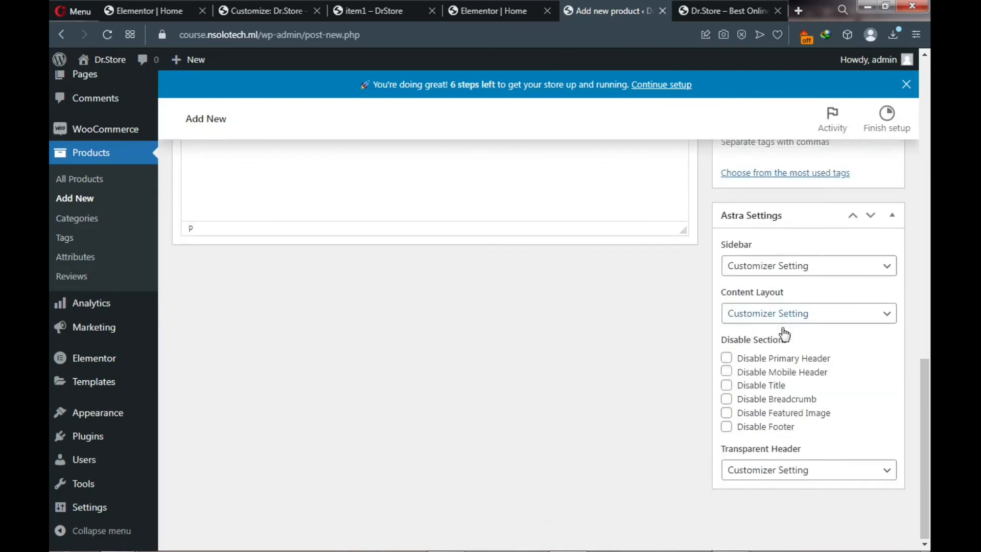
{"action": "scroll", "coordinate": [783, 330], "scroll_direction": "up", "scroll_amount": 6}
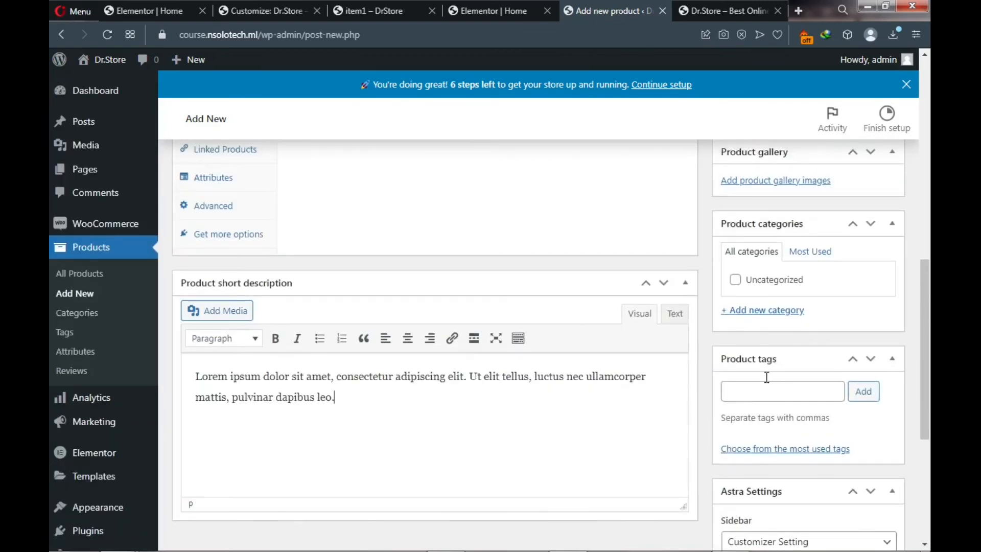
{"action": "scroll", "coordinate": [762, 207], "scroll_direction": "up", "scroll_amount": 5}
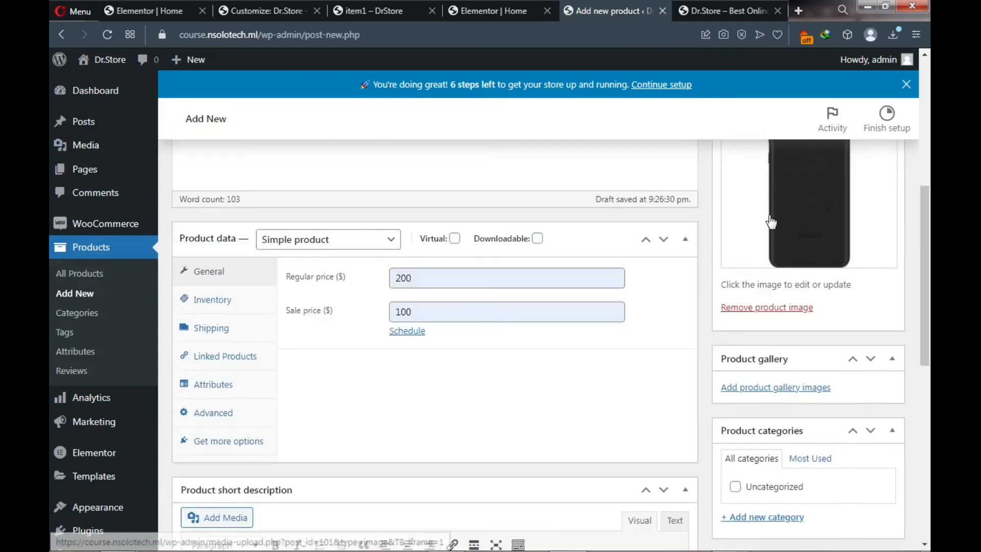
{"action": "scroll", "coordinate": [772, 223], "scroll_direction": "up", "scroll_amount": 8}
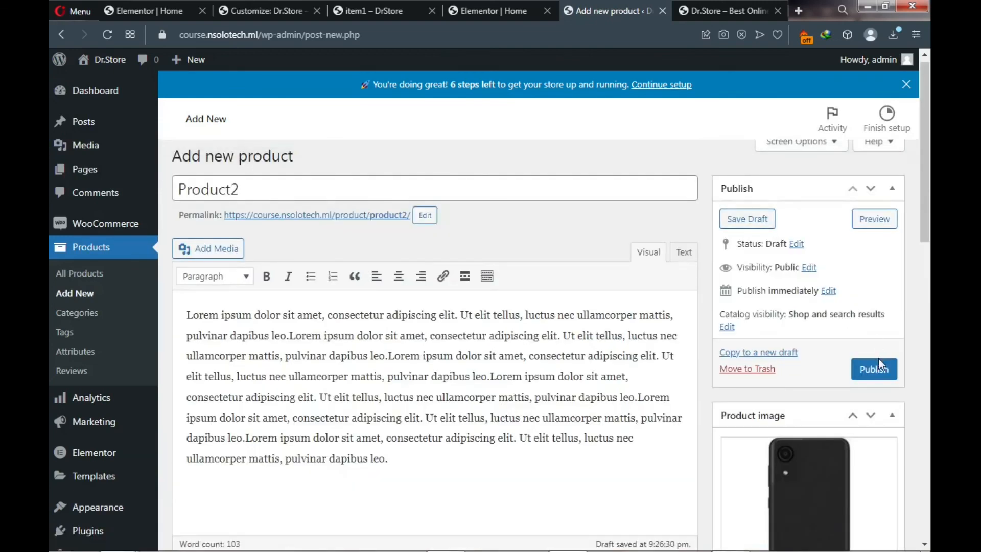
- Publish Product2 and go to the Dr.Store storefront
{"action": "left_click", "coordinate": [858, 378]}
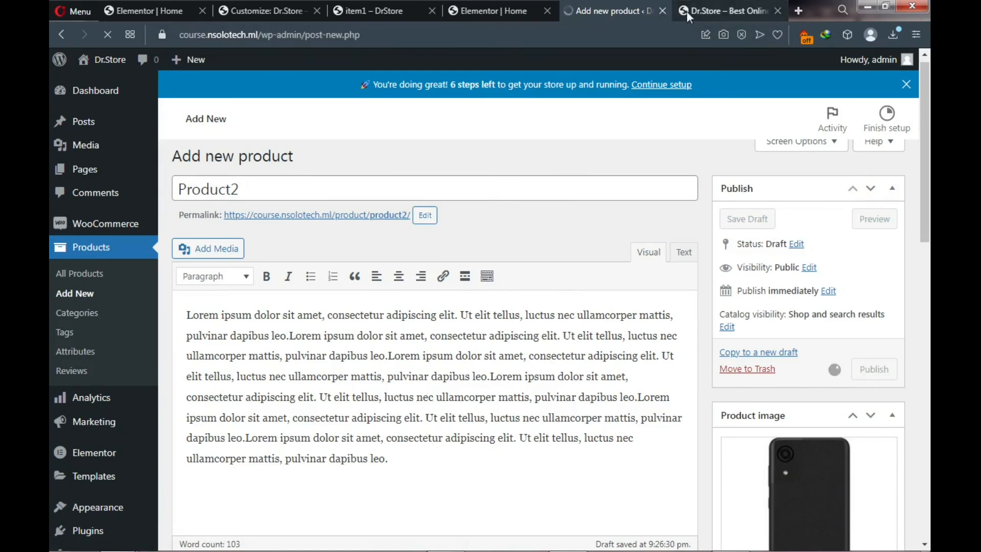
{"action": "mouse_move", "coordinate": [687, 11]}
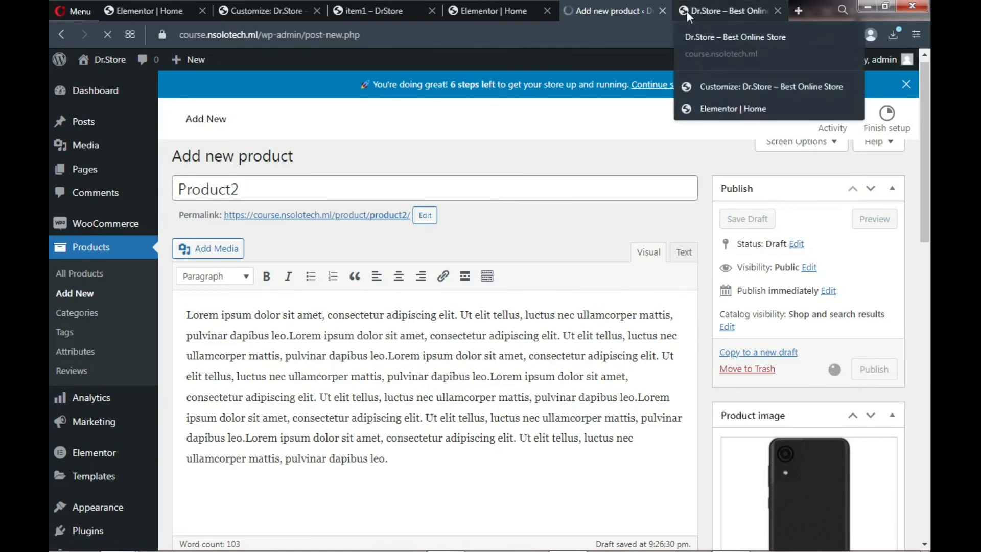
{"action": "left_click", "coordinate": [718, 7]}
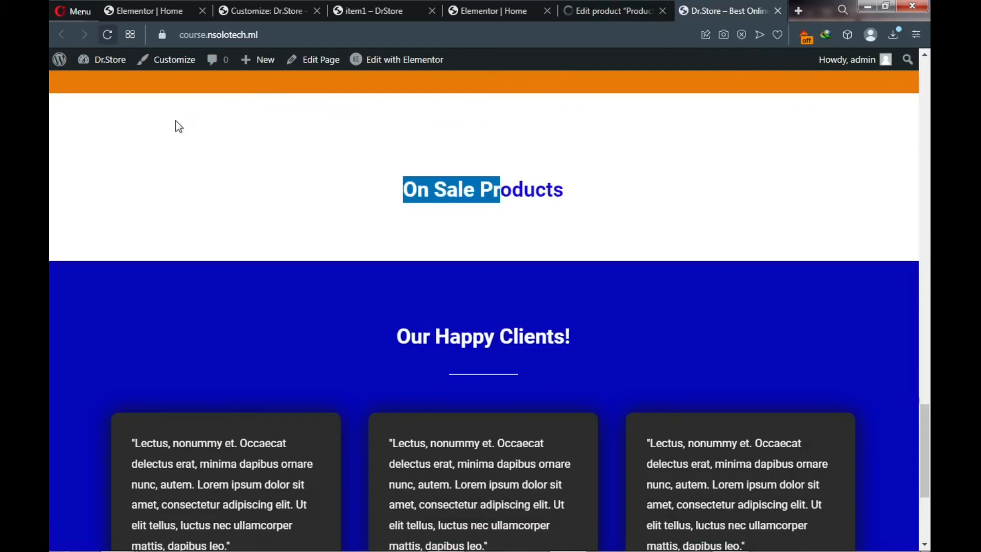
- Reload the homepage and check Product2 appears on sale at $100.00 instead of $200.00
{"action": "left_click", "coordinate": [106, 36]}
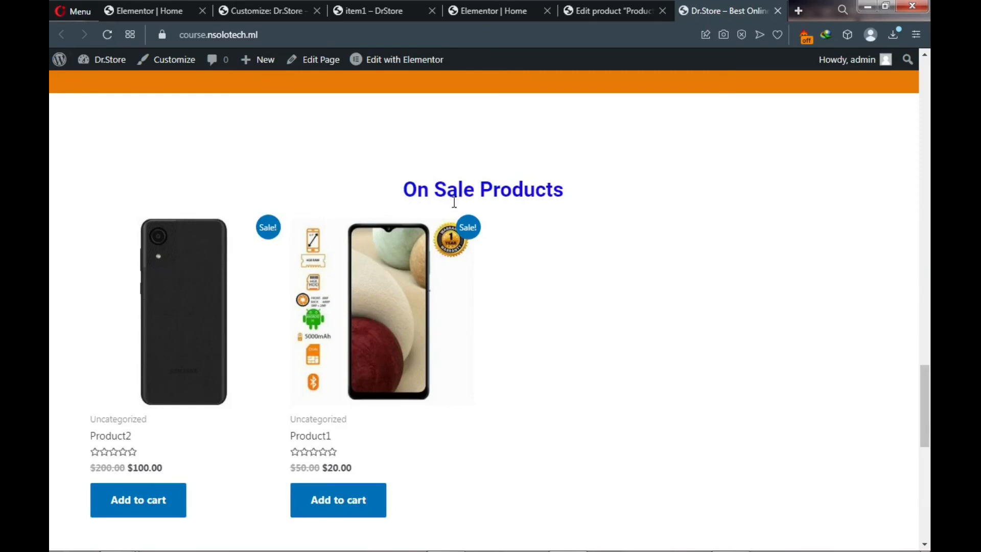
{"action": "scroll", "coordinate": [454, 203], "scroll_direction": "up", "scroll_amount": 2}
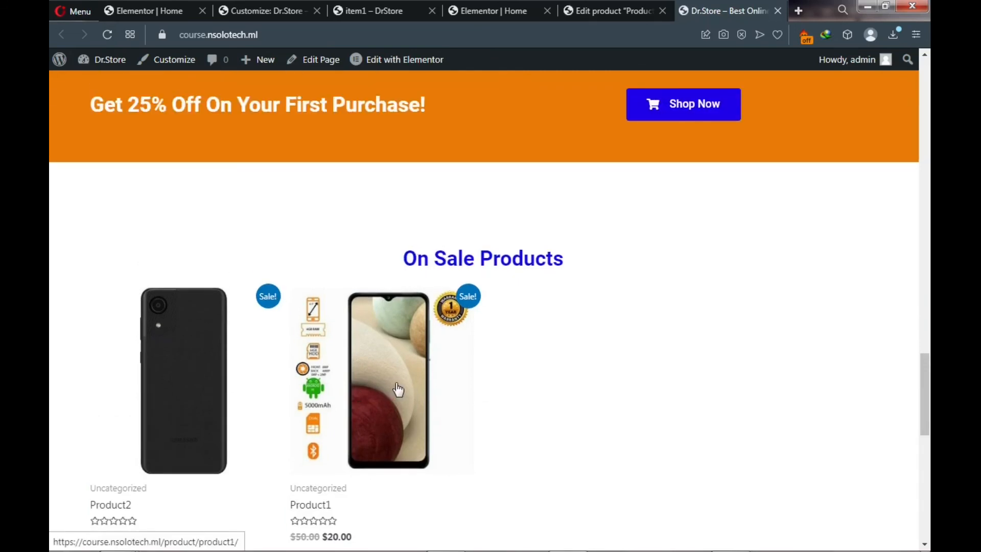
{"action": "scroll", "coordinate": [394, 373], "scroll_direction": "up", "scroll_amount": 10}
{"action": "scroll", "coordinate": [397, 338], "scroll_direction": "up", "scroll_amount": 9}
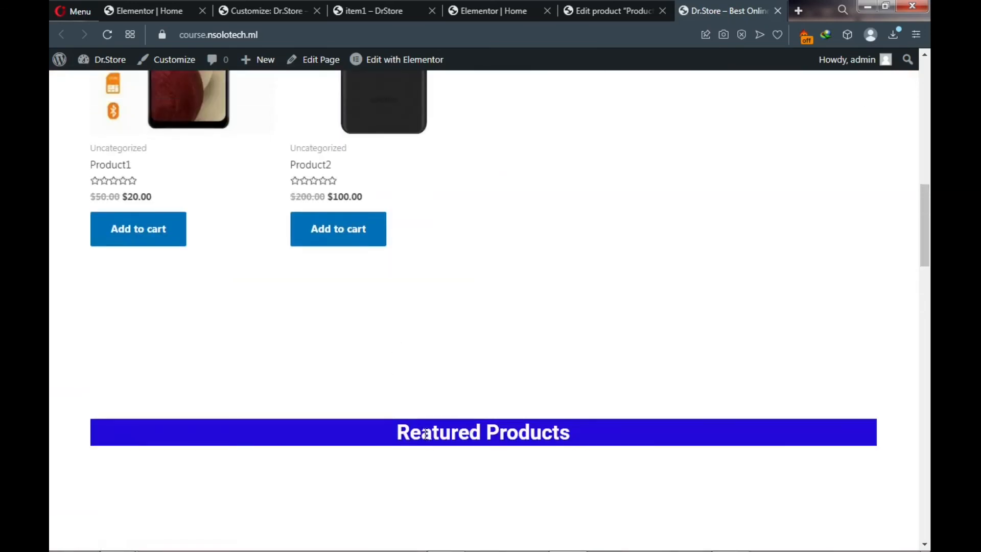
{"action": "scroll", "coordinate": [424, 433], "scroll_direction": "up", "scroll_amount": 4}
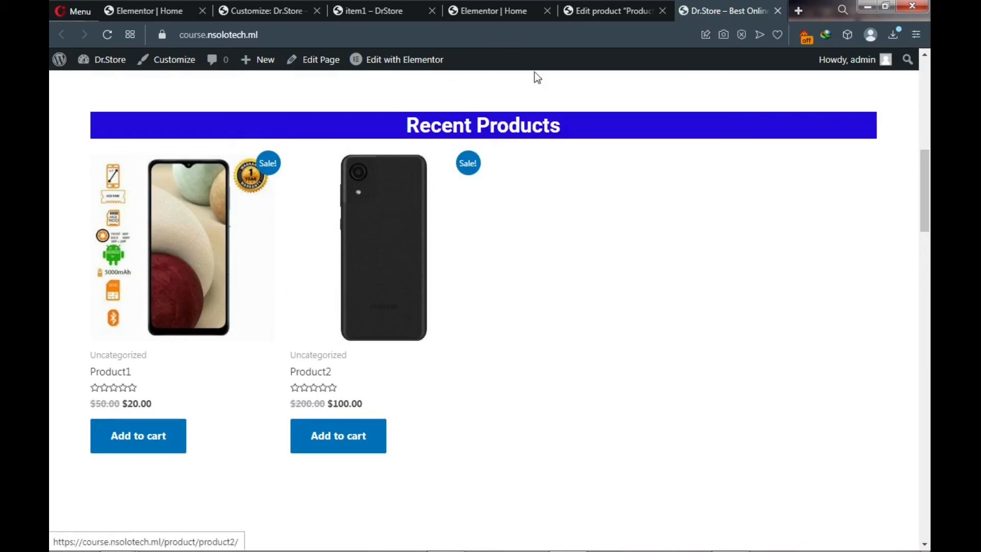
- Star Product2 and Product1 as featured in the All Products list
{"action": "left_click", "coordinate": [580, 12]}
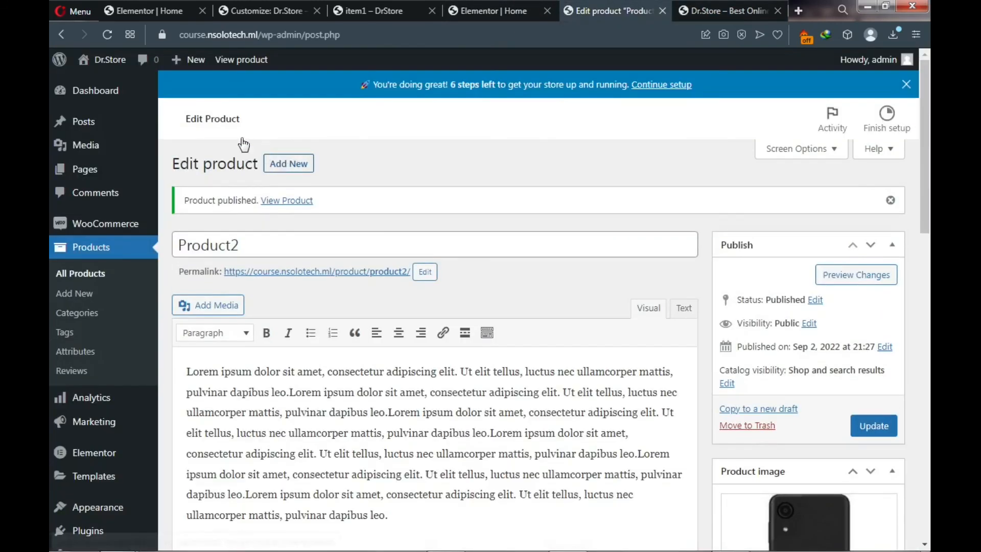
{"action": "left_click", "coordinate": [83, 281]}
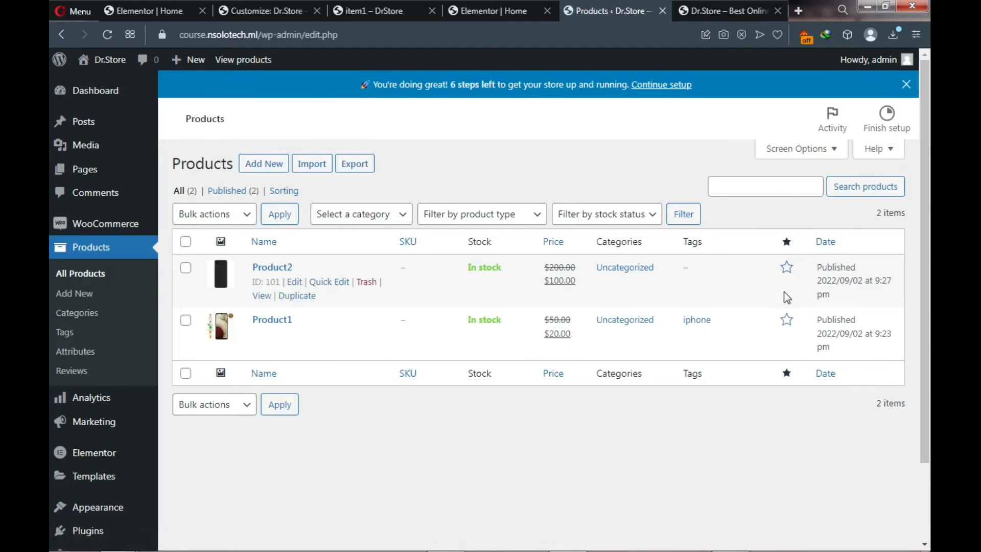
{"action": "left_click", "coordinate": [787, 272]}
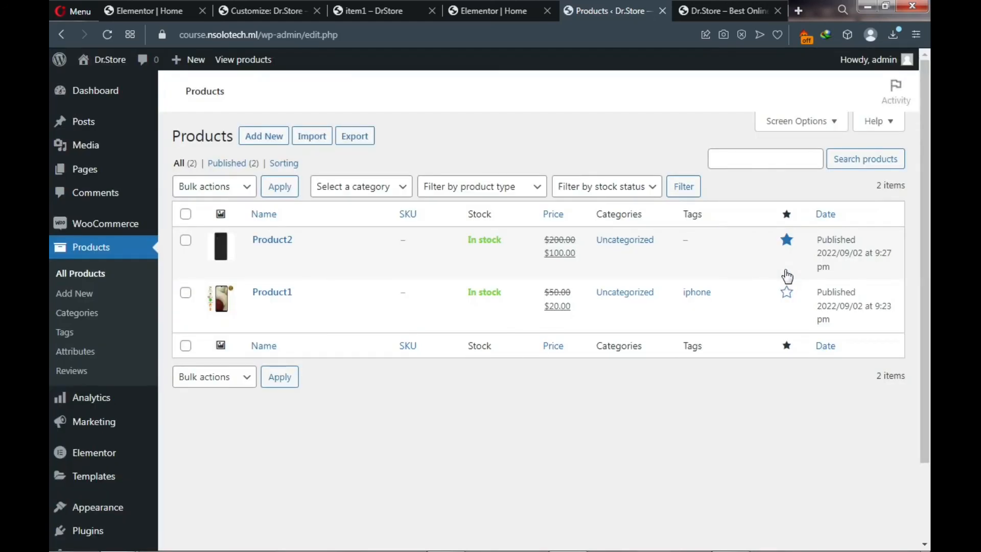
{"action": "left_click", "coordinate": [790, 302]}
- Reload the storefront and check Featured Products shows Product2 at $100.00 and Product1 at $20.00
{"action": "left_click", "coordinate": [698, 10]}
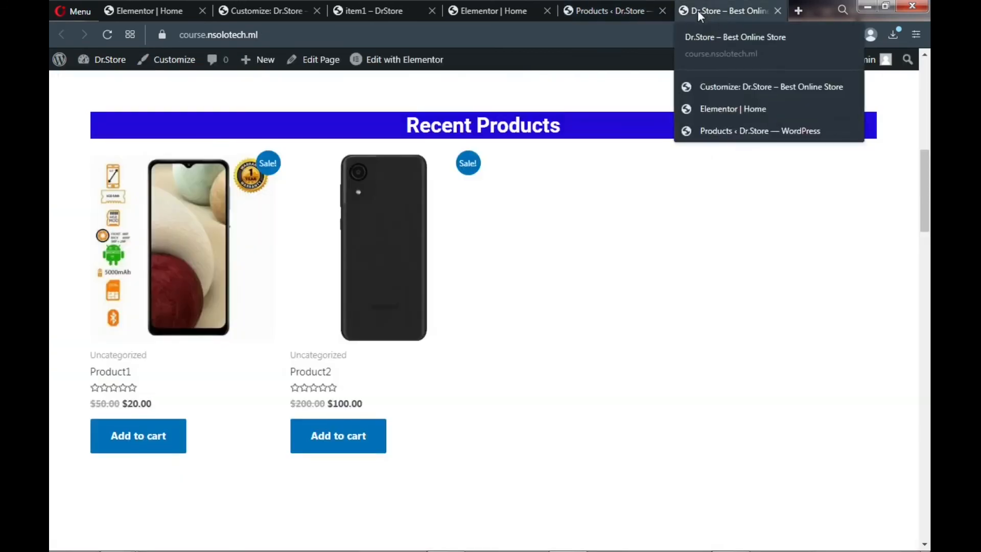
{"action": "scroll", "coordinate": [460, 184], "scroll_direction": "down", "scroll_amount": 5}
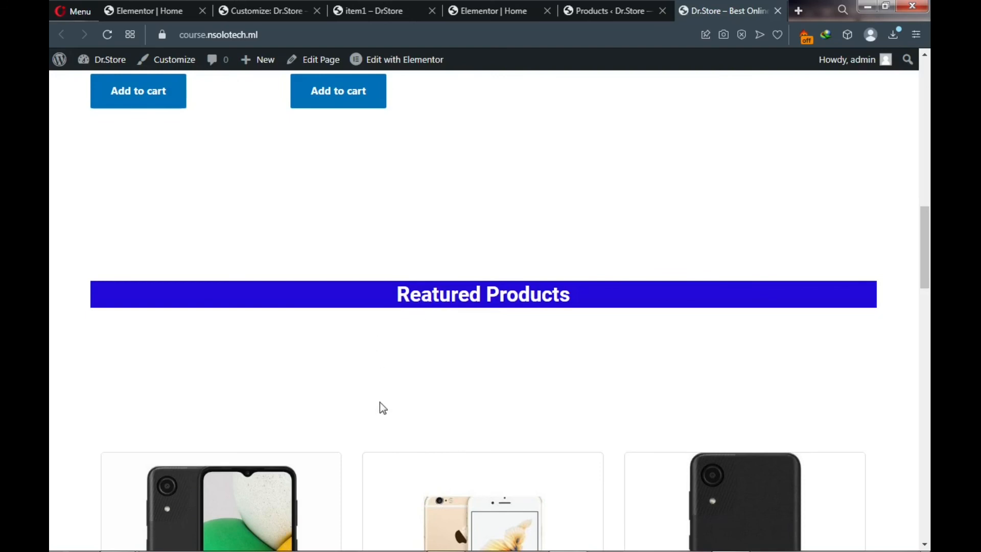
{"action": "key", "text": "F5"}
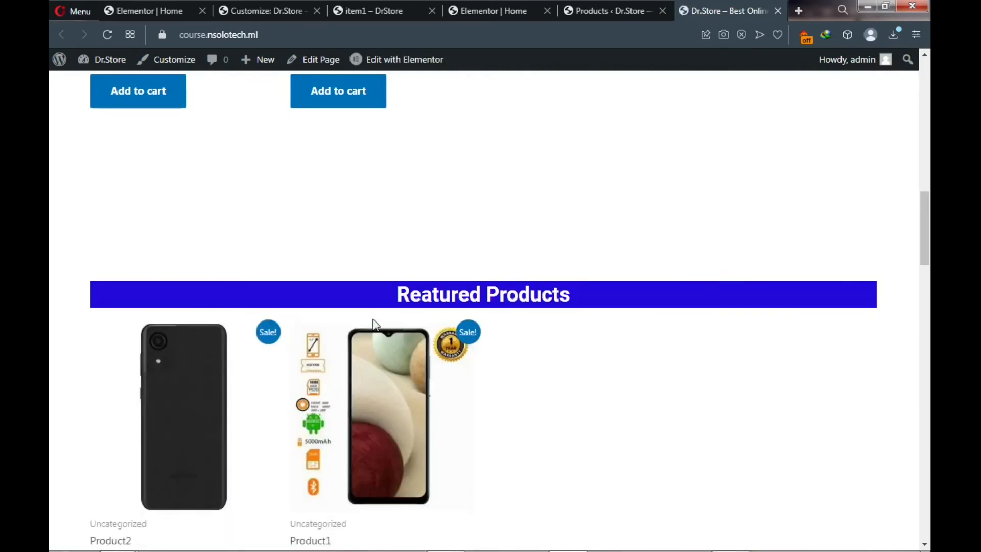
{"action": "scroll", "coordinate": [293, 440], "scroll_direction": "down", "scroll_amount": 3}
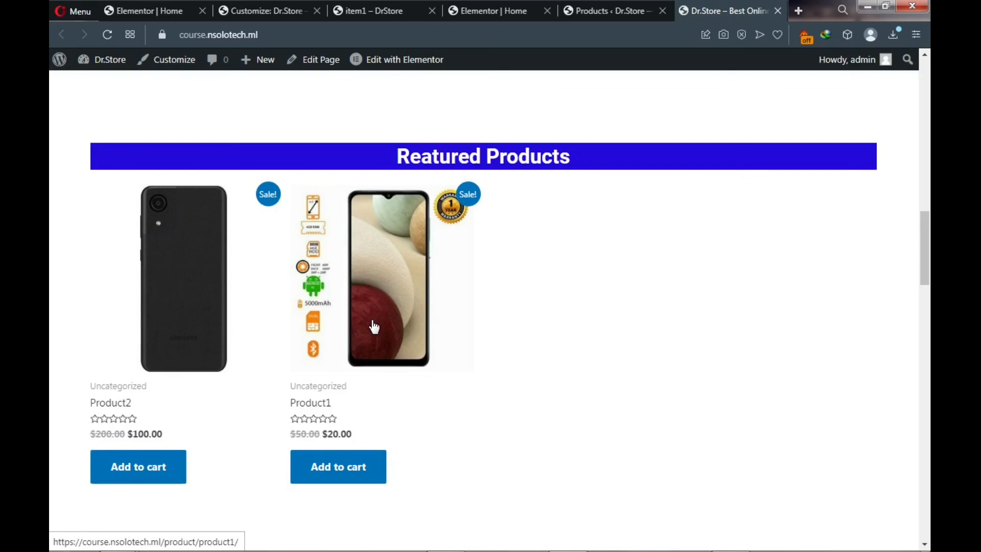
{"action": "scroll", "coordinate": [375, 327], "scroll_direction": "up", "scroll_amount": 15}
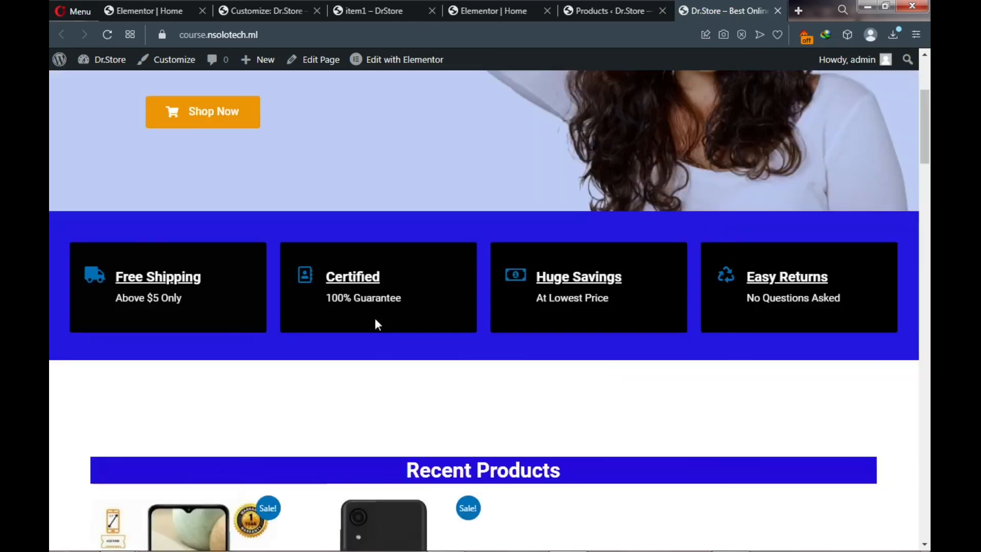
{"action": "scroll", "coordinate": [376, 320], "scroll_direction": "down", "scroll_amount": 5}
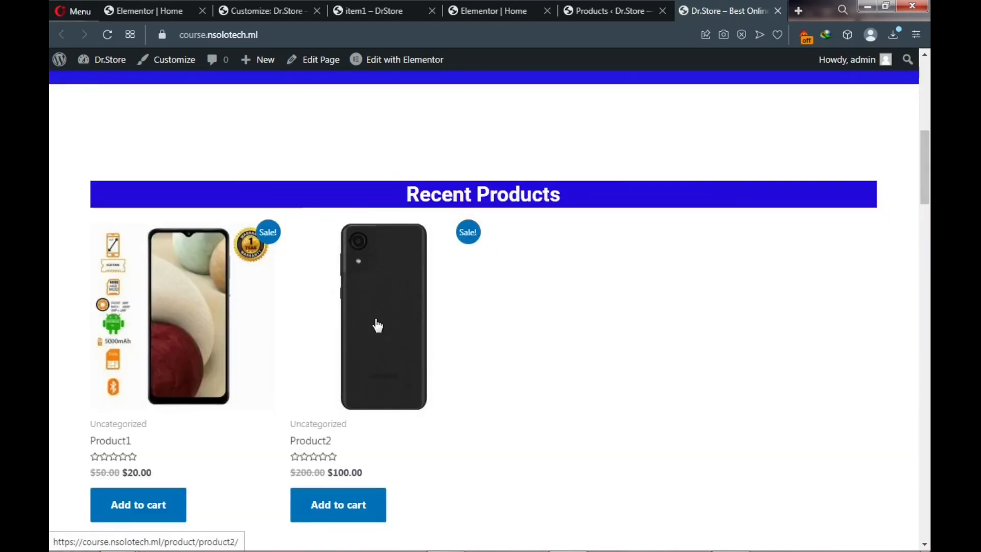
{"action": "scroll", "coordinate": [376, 320], "scroll_direction": "up", "scroll_amount": 6}
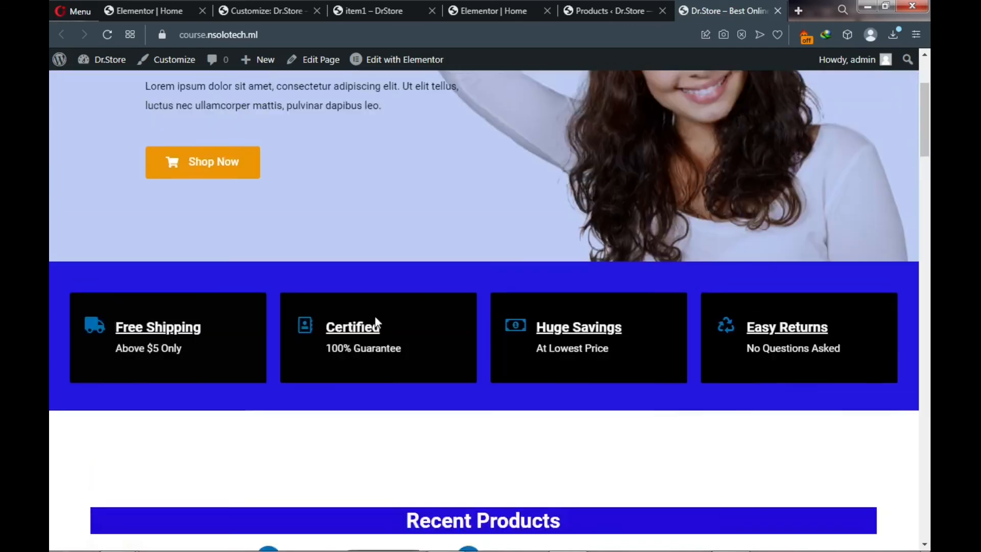
{"action": "scroll", "coordinate": [376, 322], "scroll_direction": "up", "scroll_amount": 3}
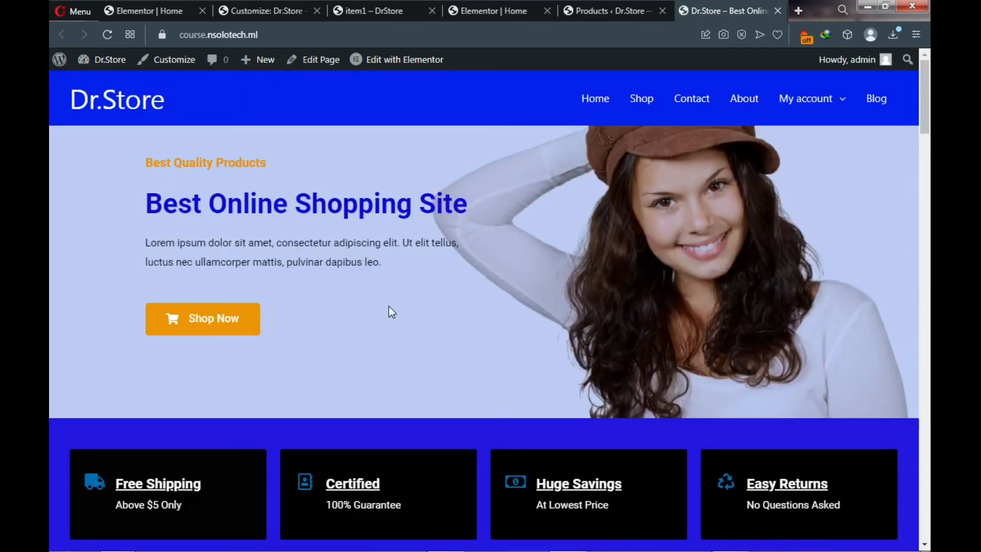
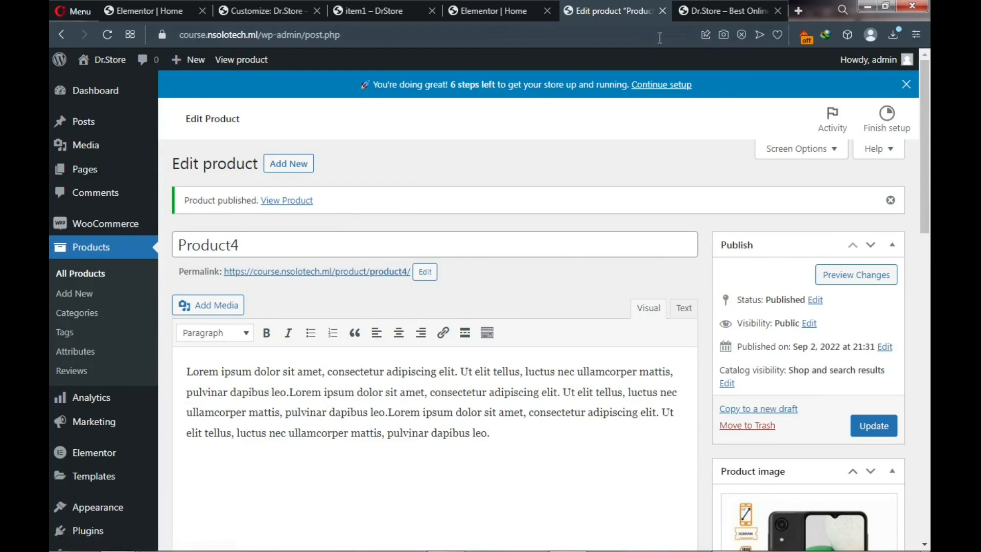
- Reload the Dr.Store homepage tab and review the hero, category cards, discount banner, sale products and testimonials
{"action": "left_click", "coordinate": [707, 11]}
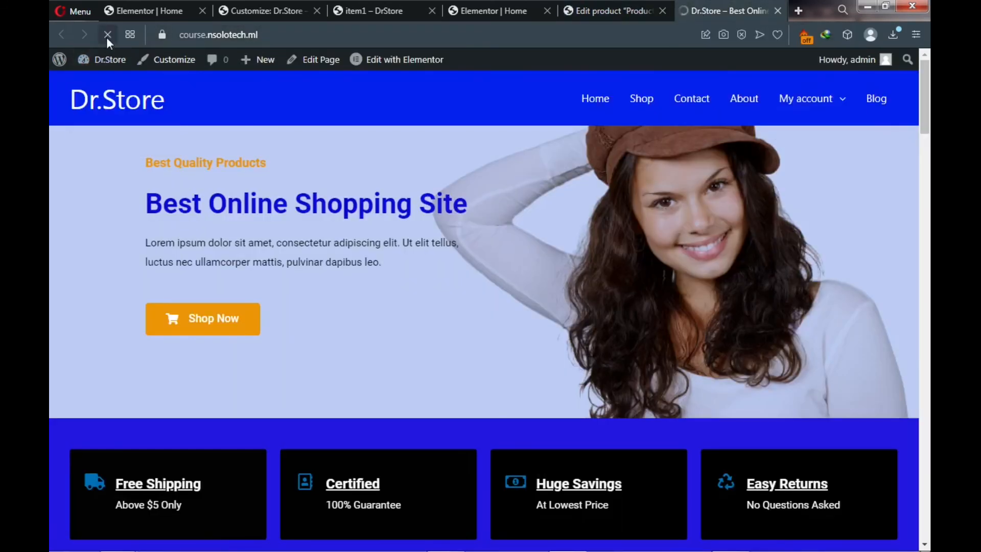
{"action": "left_click", "coordinate": [106, 36]}
{"action": "scroll", "coordinate": [199, 337], "scroll_direction": "down", "scroll_amount": 8}
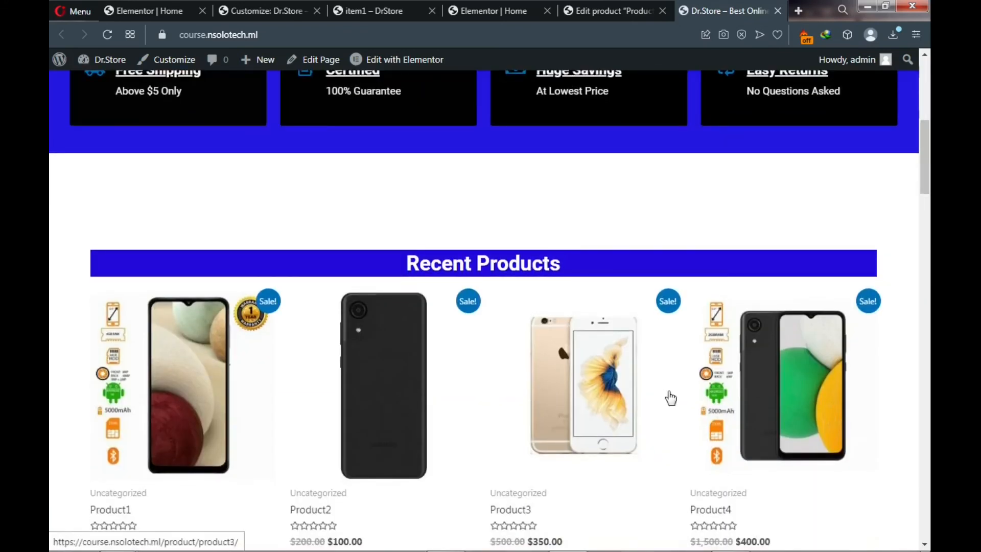
{"action": "scroll", "coordinate": [532, 274], "scroll_direction": "down", "scroll_amount": 4}
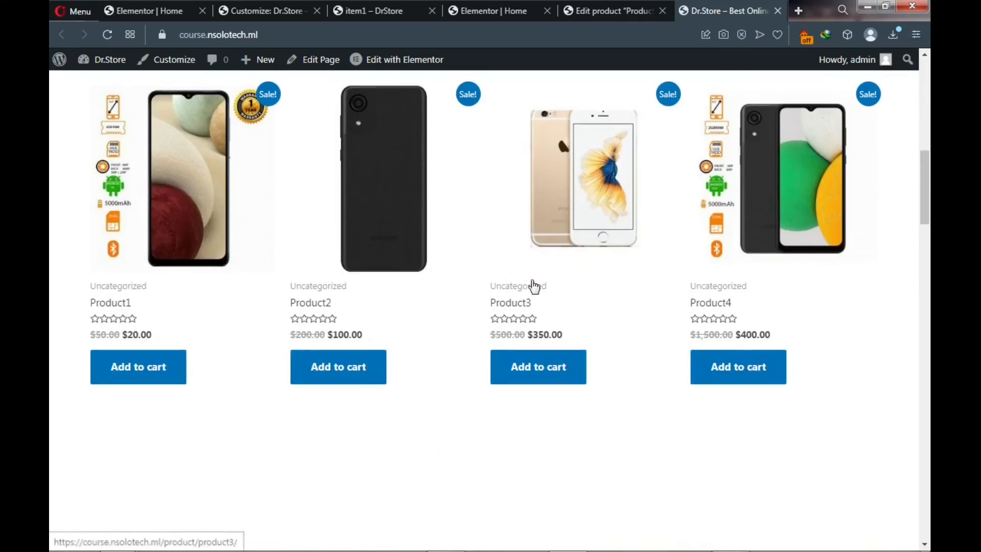
{"action": "scroll", "coordinate": [534, 286], "scroll_direction": "down", "scroll_amount": 5}
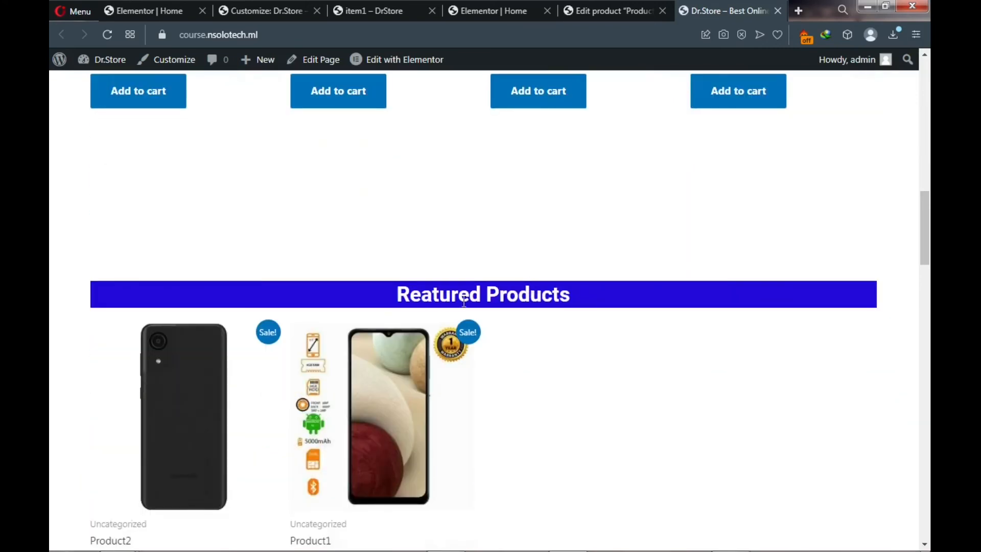
{"action": "scroll", "coordinate": [367, 419], "scroll_direction": "down", "scroll_amount": 3}
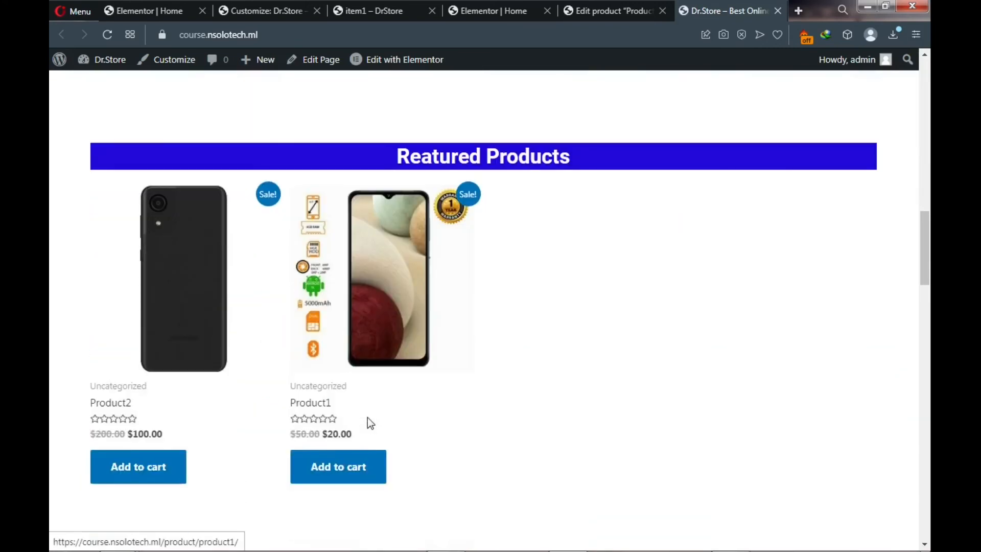
{"action": "scroll", "coordinate": [367, 418], "scroll_direction": "down", "scroll_amount": 8}
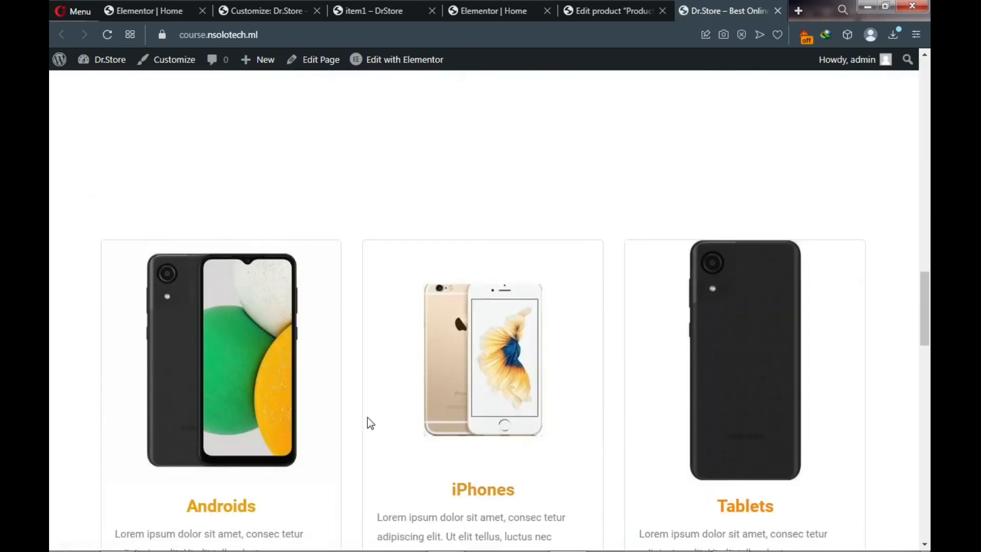
{"action": "scroll", "coordinate": [367, 419], "scroll_direction": "down", "scroll_amount": 8}
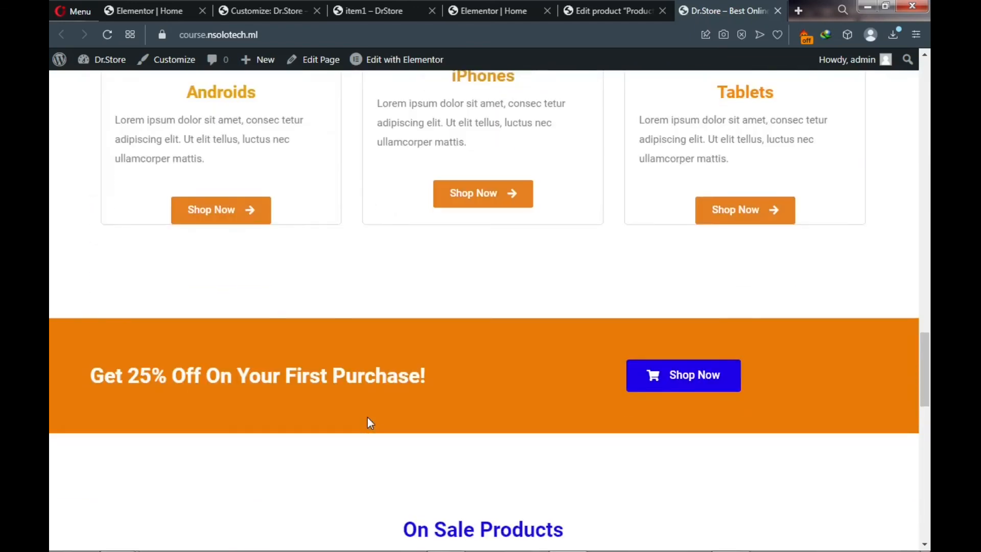
{"action": "scroll", "coordinate": [367, 418], "scroll_direction": "down", "scroll_amount": 7}
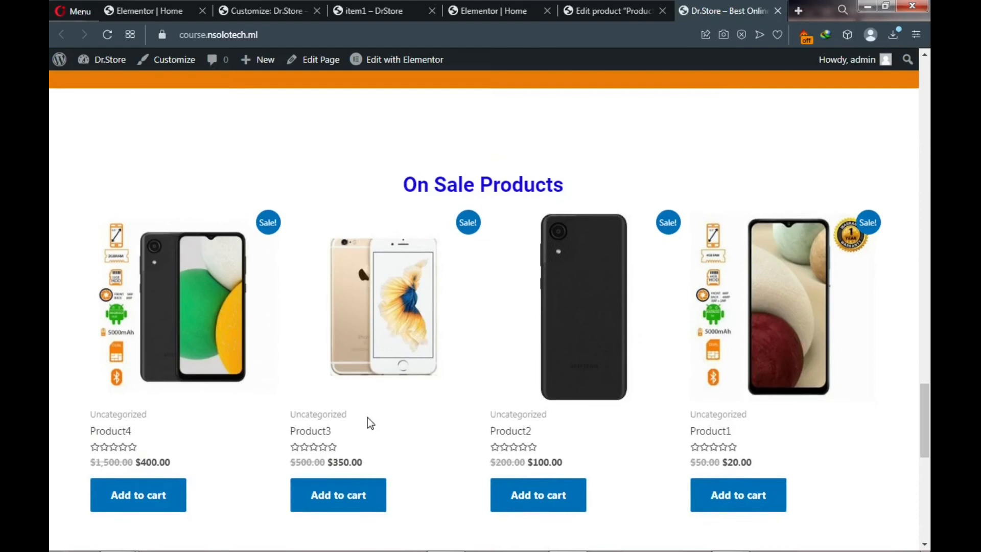
{"action": "scroll", "coordinate": [370, 419], "scroll_direction": "down", "scroll_amount": 1}
{"action": "scroll", "coordinate": [711, 266], "scroll_direction": "down", "scroll_amount": 1}
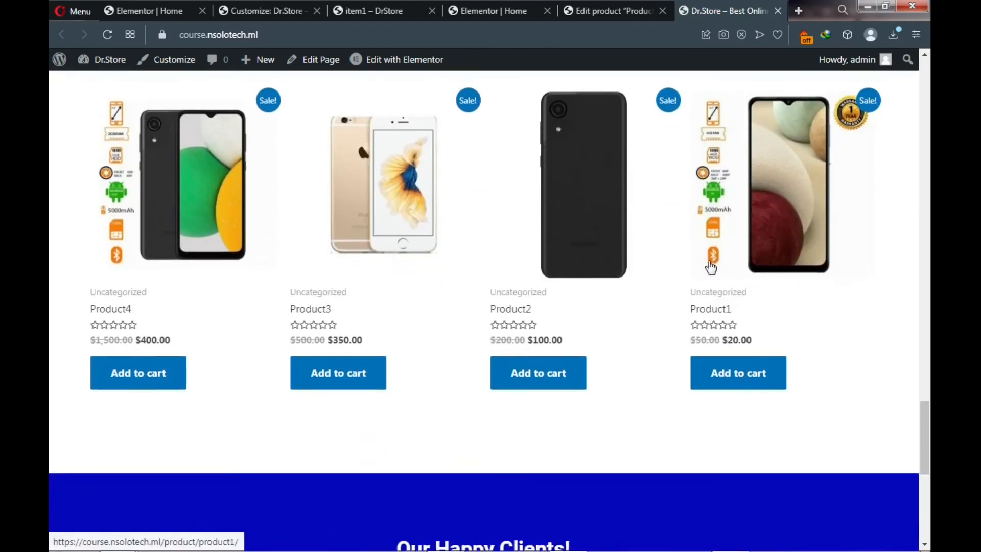
{"action": "scroll", "coordinate": [710, 266], "scroll_direction": "down", "scroll_amount": 7}
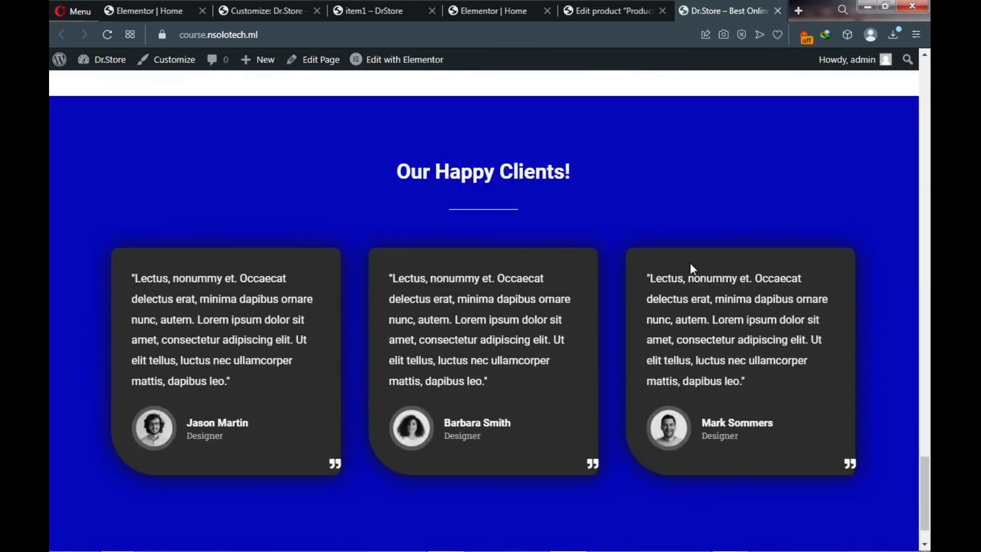
{"action": "scroll", "coordinate": [690, 266], "scroll_direction": "down", "scroll_amount": 1}
{"action": "scroll", "coordinate": [683, 266], "scroll_direction": "up", "scroll_amount": 14}
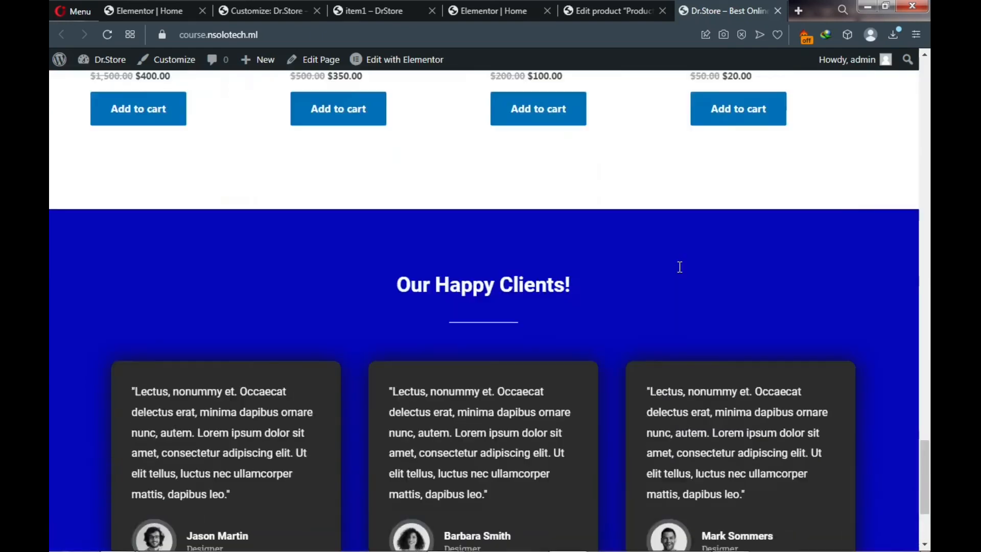
{"action": "scroll", "coordinate": [679, 266], "scroll_direction": "up", "scroll_amount": 20}
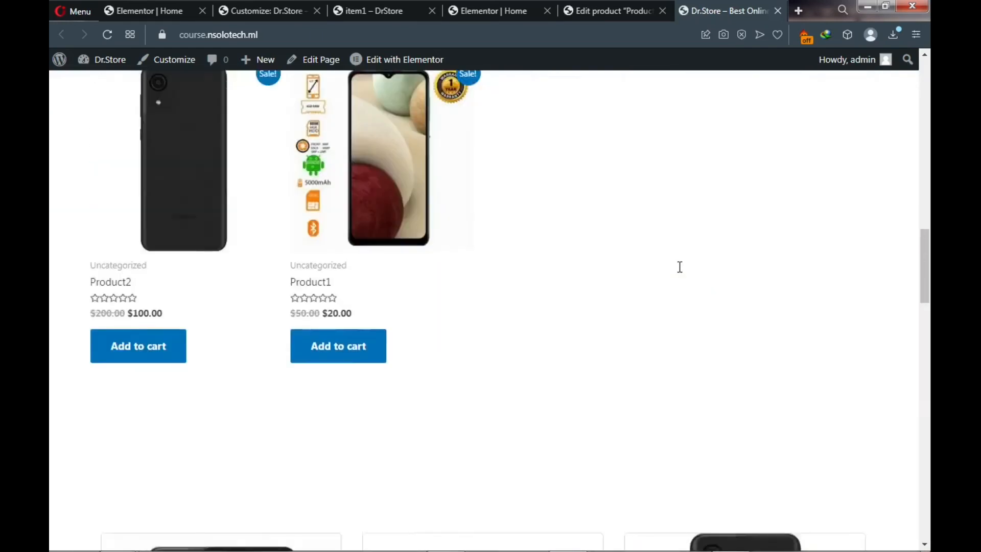
{"action": "scroll", "coordinate": [680, 266], "scroll_direction": "up", "scroll_amount": 6}
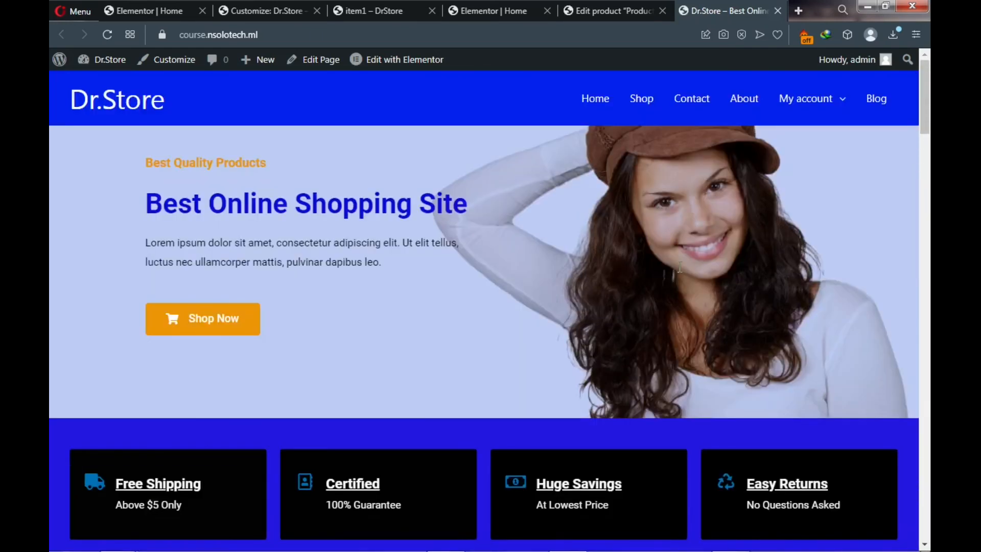
- Go to the Shop page and review the grid of 4 sale-priced products
{"action": "left_click", "coordinate": [640, 100]}
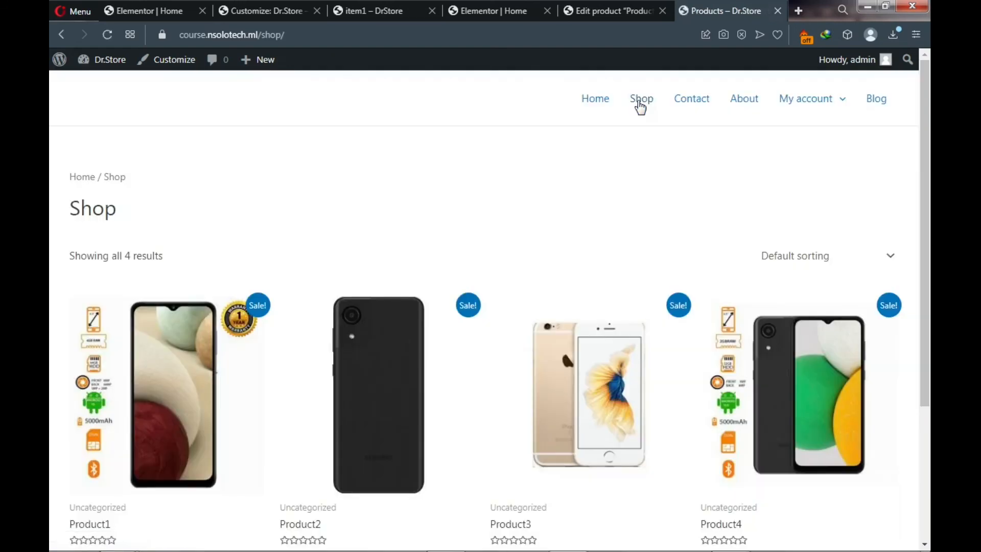
{"action": "scroll", "coordinate": [522, 236], "scroll_direction": "down", "scroll_amount": 4}
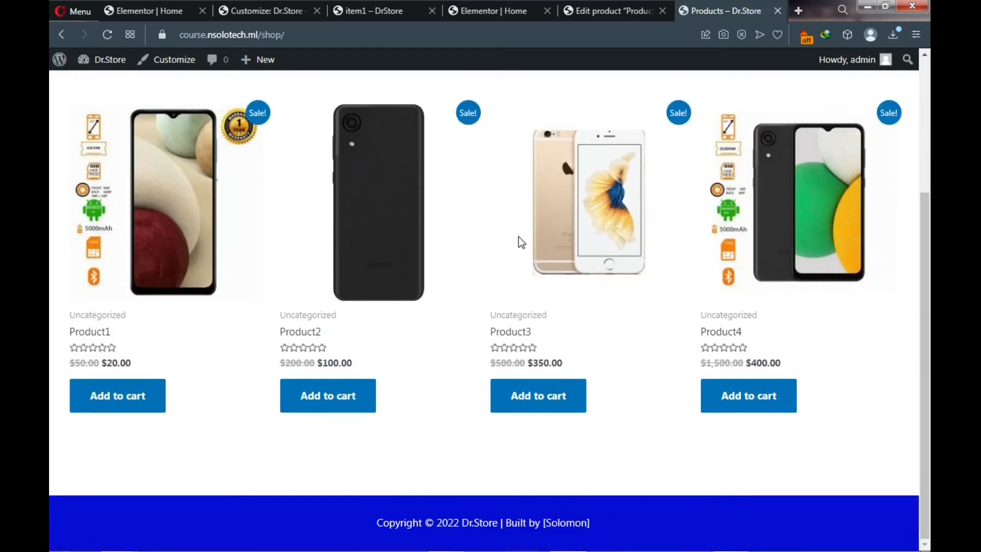
{"action": "scroll", "coordinate": [515, 244], "scroll_direction": "up", "scroll_amount": 4}
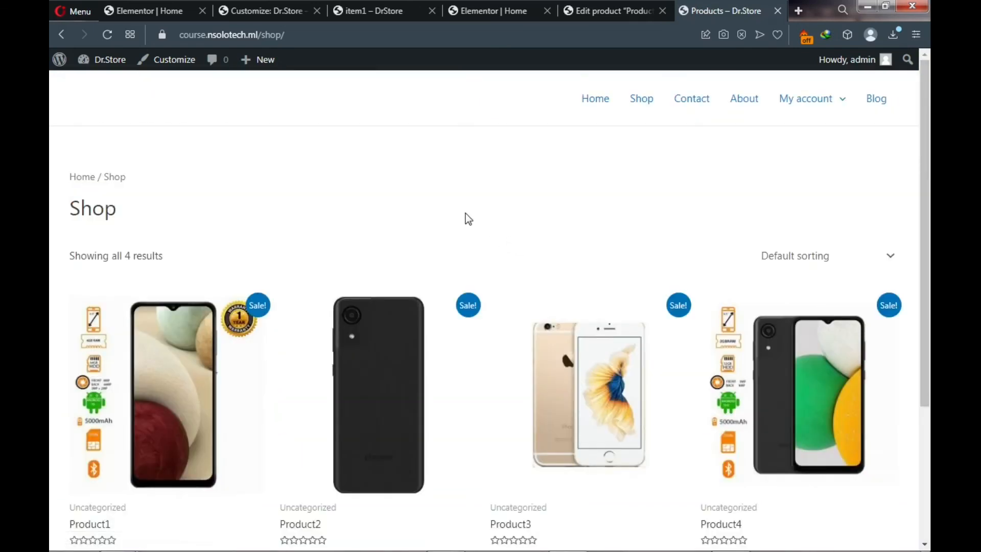
{"action": "scroll", "coordinate": [468, 219], "scroll_direction": "down", "scroll_amount": 4}
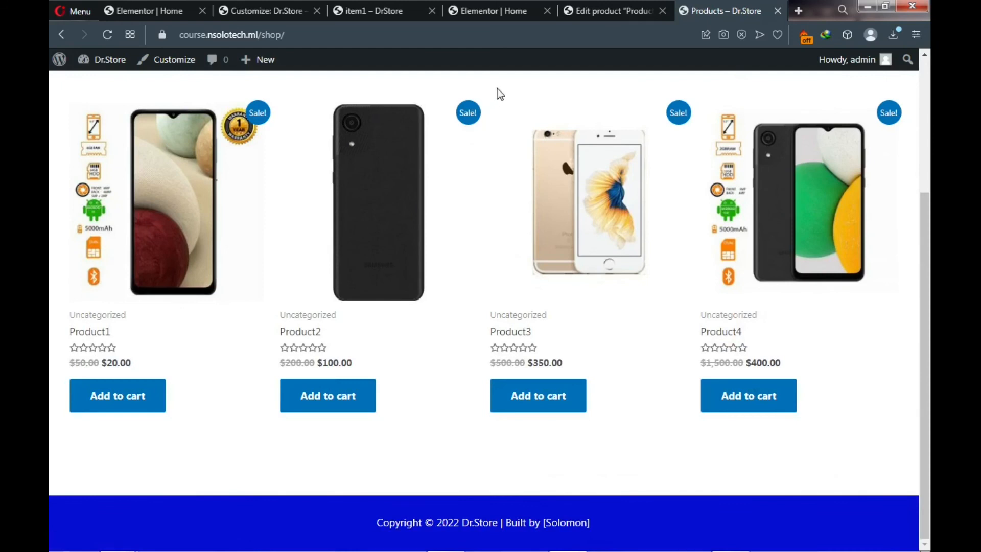
- Go to the WooCommerce Settings Payments tab in the admin
{"action": "left_click", "coordinate": [593, 12]}
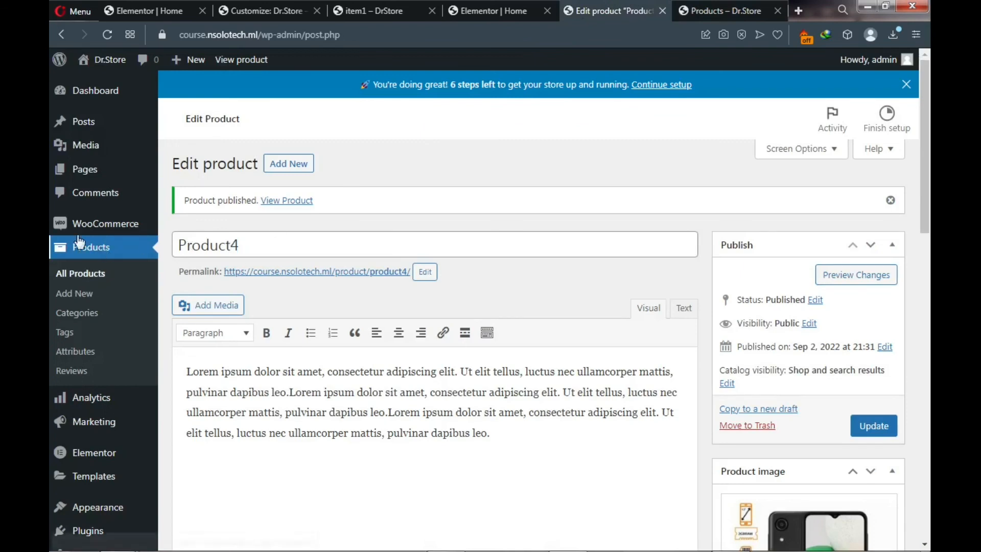
{"action": "mouse_move", "coordinate": [79, 225]}
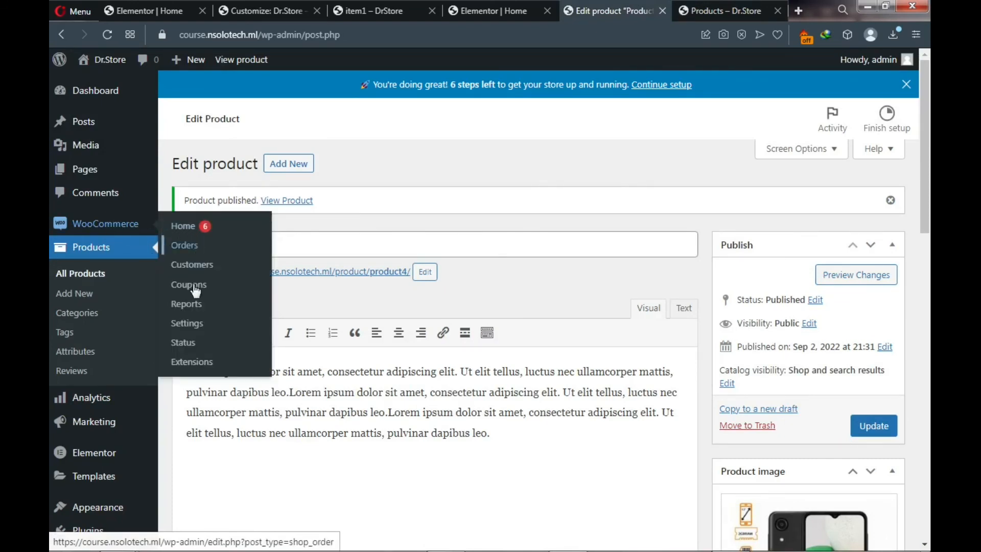
{"action": "left_click", "coordinate": [195, 325]}
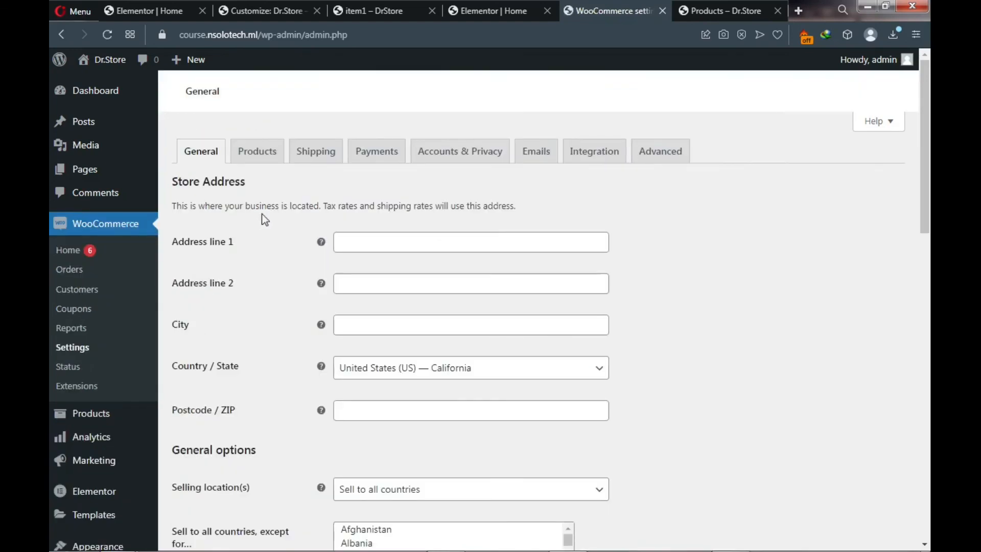
{"action": "left_click", "coordinate": [379, 157]}
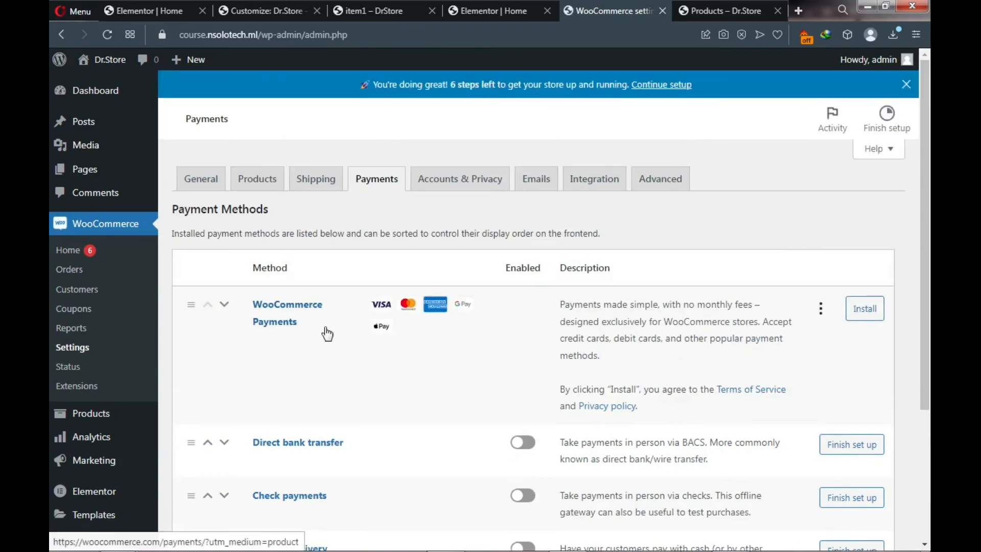
- Enable the Direct bank transfer and Cash on delivery payment methods
{"action": "scroll", "coordinate": [328, 333], "scroll_direction": "down", "scroll_amount": 3}
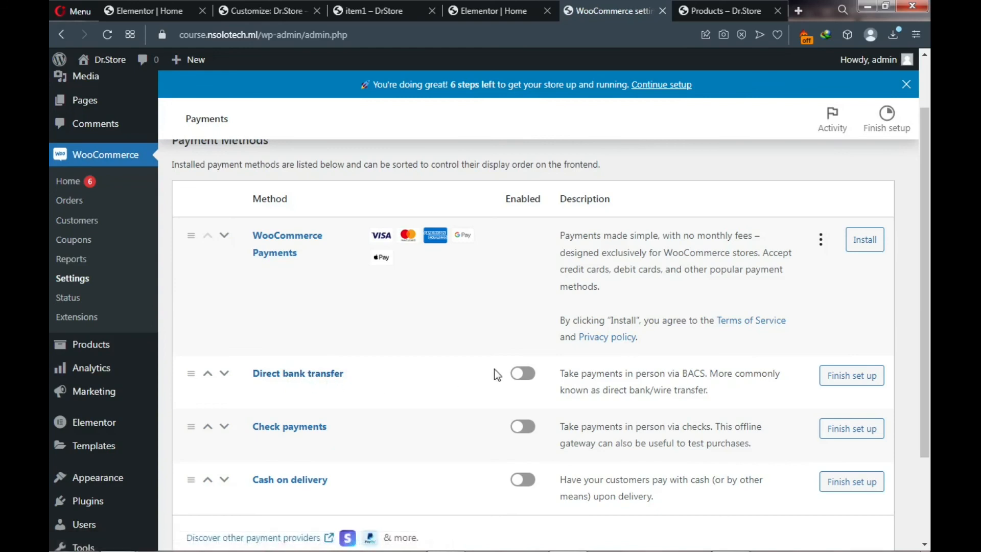
{"action": "left_click", "coordinate": [522, 381]}
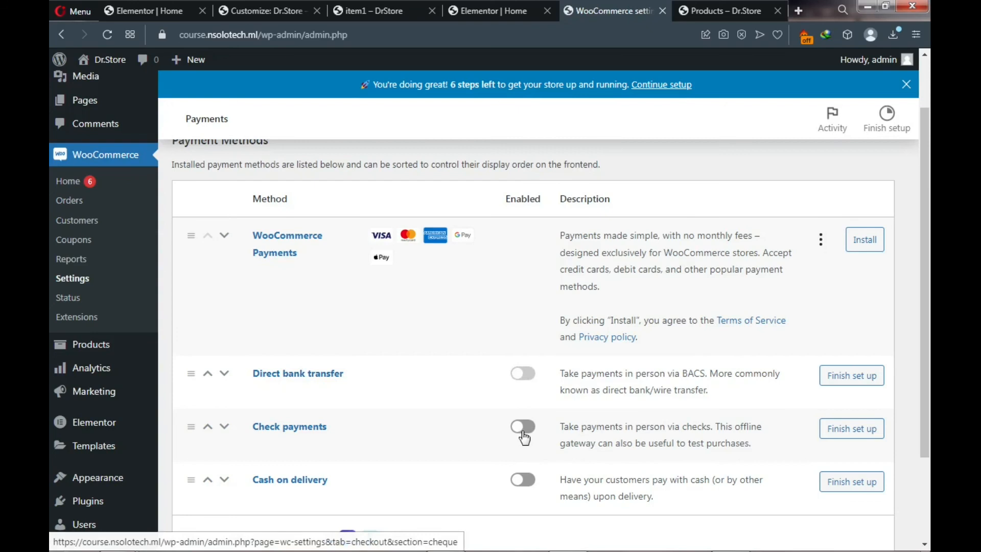
{"action": "left_click", "coordinate": [522, 376]}
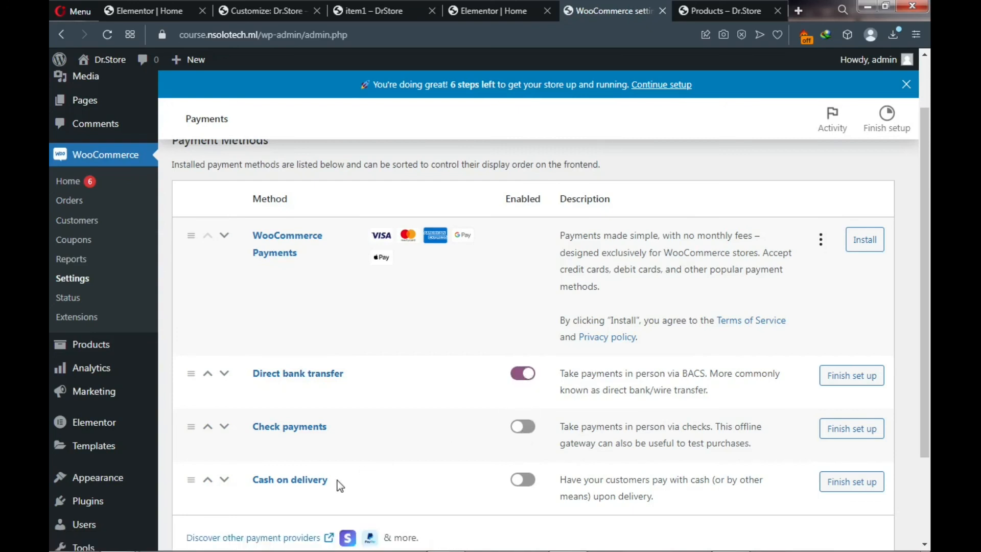
{"action": "scroll", "coordinate": [340, 485], "scroll_direction": "down", "scroll_amount": 2}
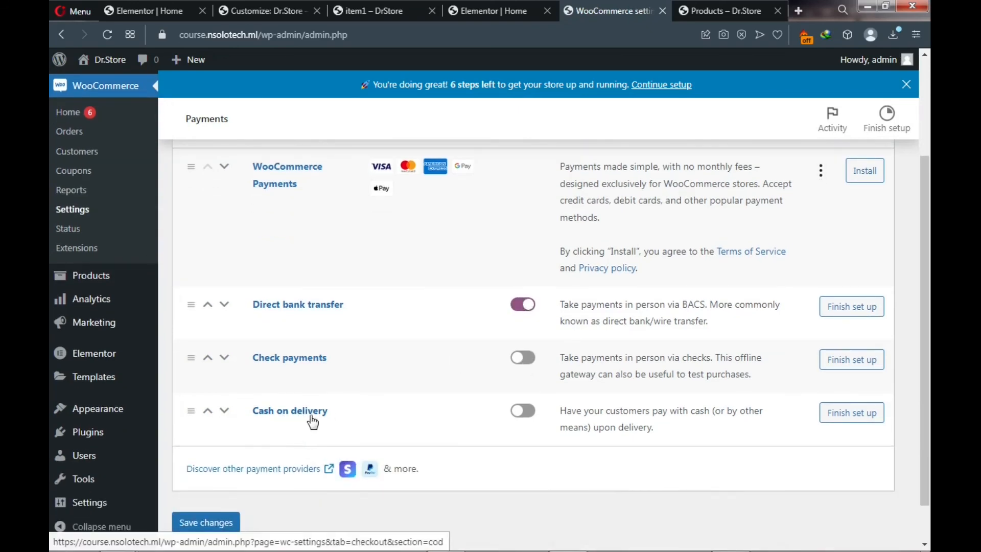
{"action": "left_click", "coordinate": [521, 416]}
- Open Direct bank transfer's Finish set up page and select the empty account details row
{"action": "left_click", "coordinate": [849, 312]}
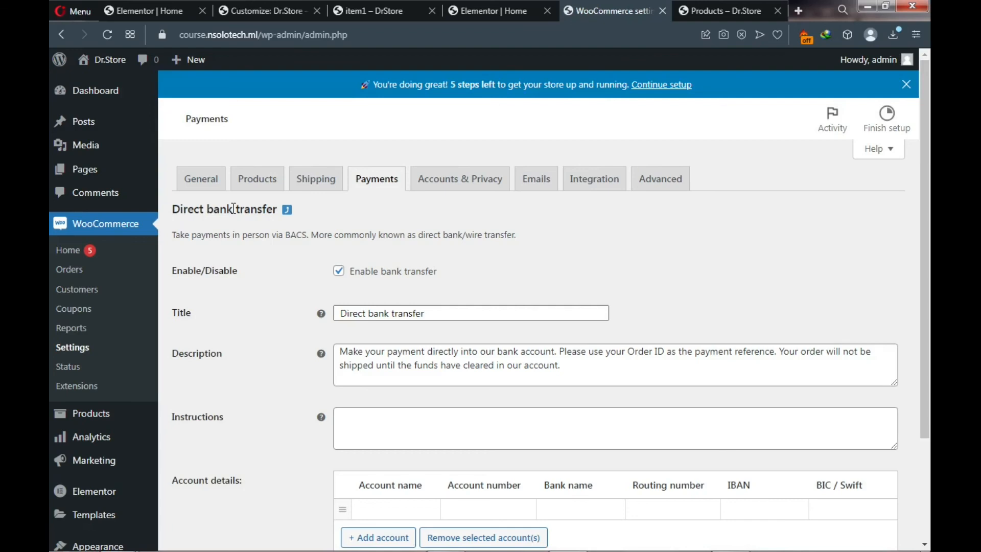
{"action": "scroll", "coordinate": [362, 277], "scroll_direction": "down", "scroll_amount": 1}
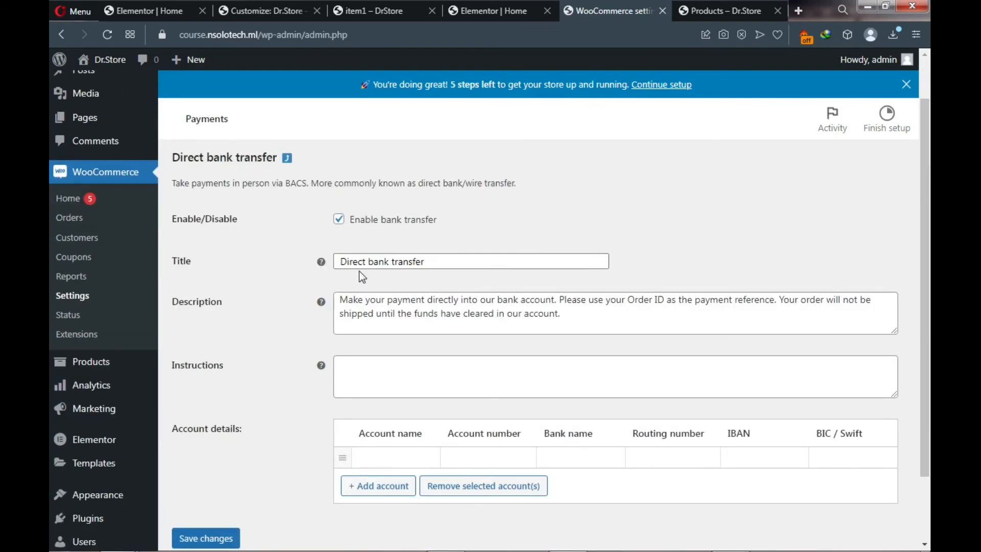
{"action": "scroll", "coordinate": [359, 271], "scroll_direction": "down", "scroll_amount": 2}
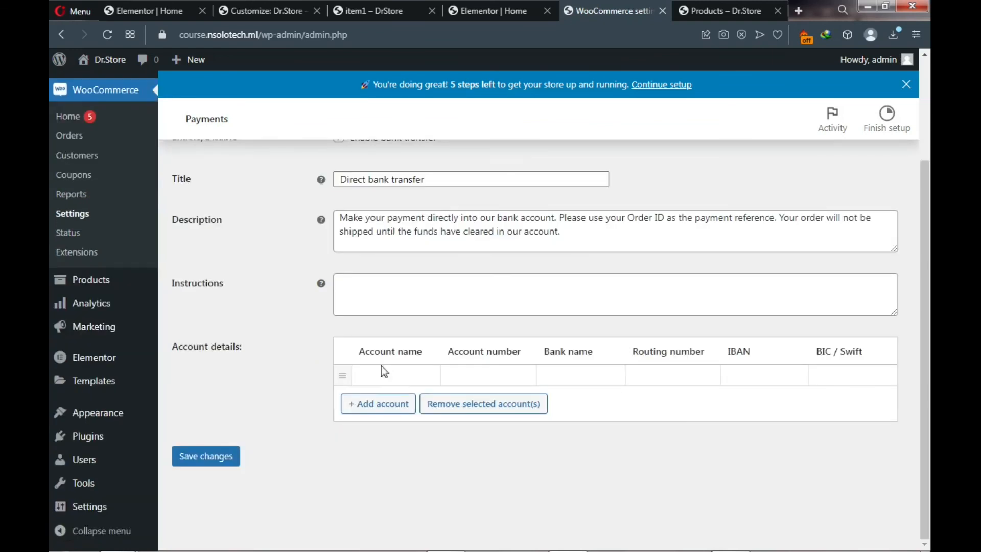
{"action": "left_click", "coordinate": [535, 375]}
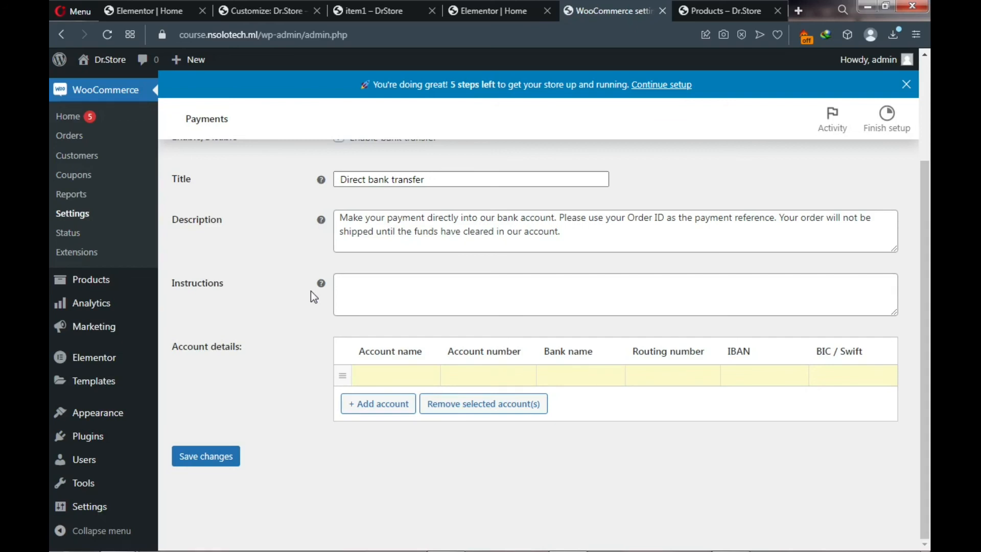
{"action": "scroll", "coordinate": [311, 298], "scroll_direction": "up", "scroll_amount": 3}
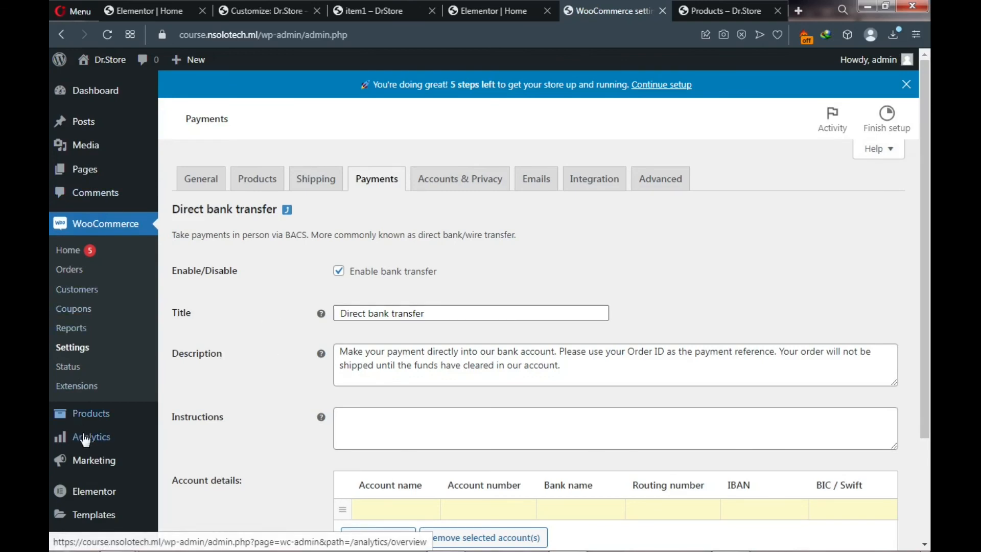
{"action": "scroll", "coordinate": [84, 437], "scroll_direction": "down", "scroll_amount": 2}
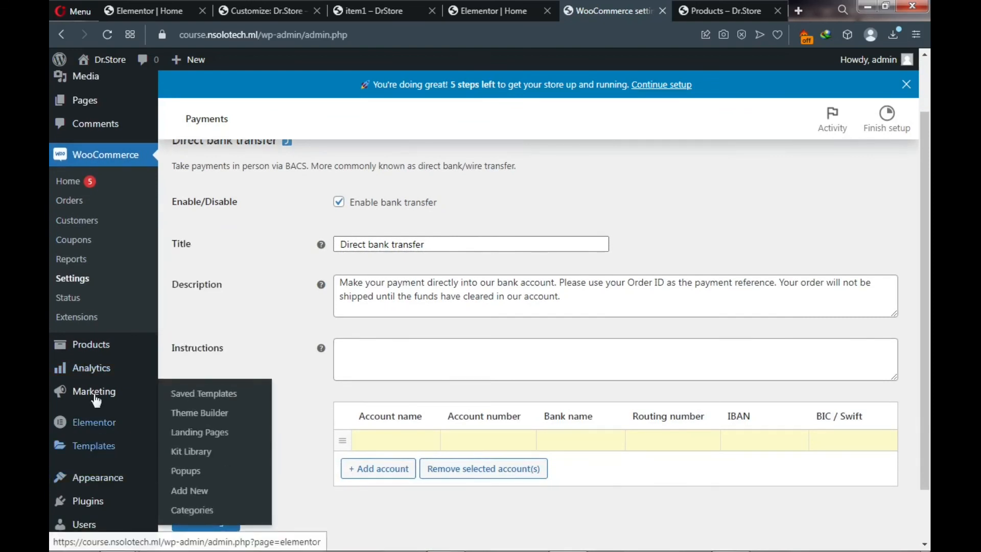
{"action": "scroll", "coordinate": [95, 387], "scroll_direction": "down", "scroll_amount": 2}
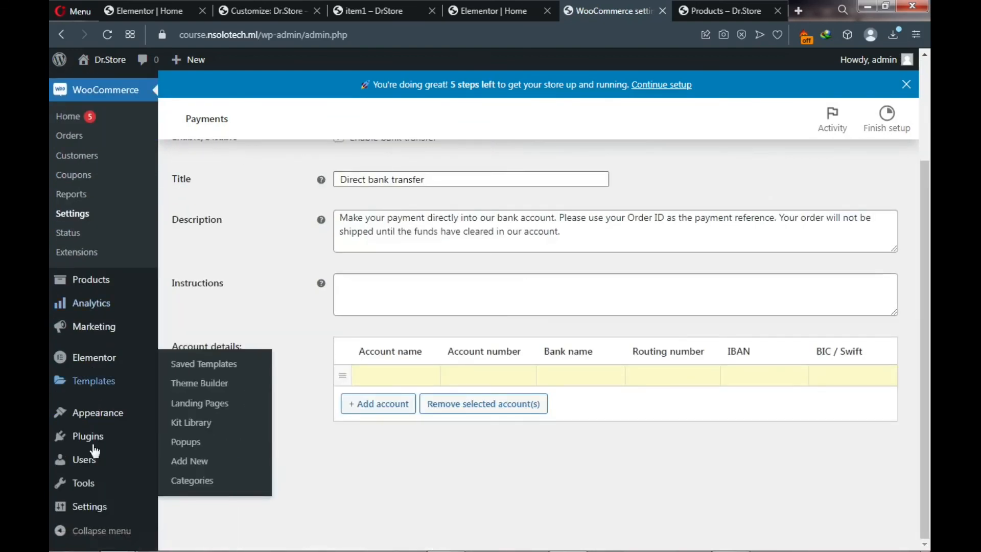
{"action": "mouse_move", "coordinate": [94, 445]}
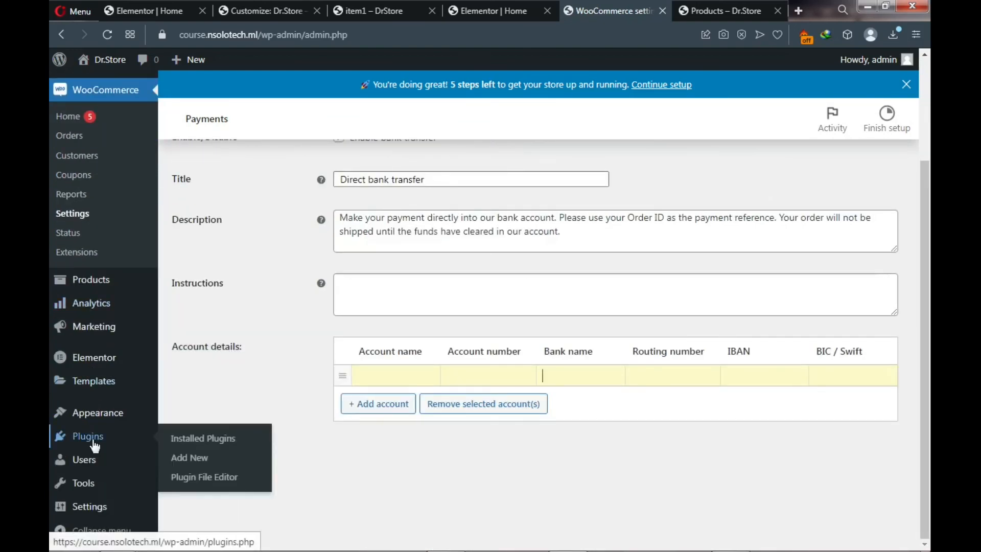
- Search plugins for 'paystack', then install and activate Paystack WooCommerce Payment Gateway
{"action": "left_click", "coordinate": [190, 463]}
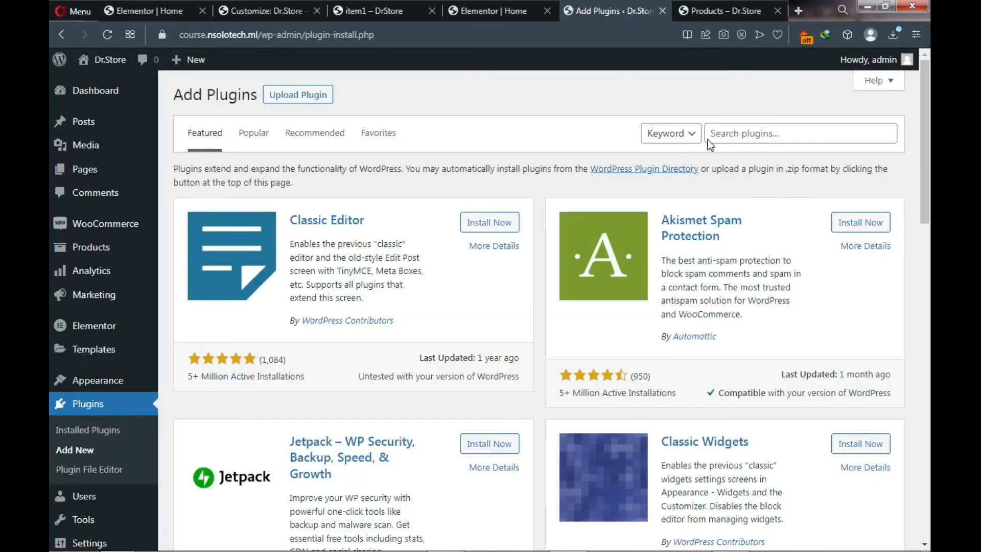
{"action": "left_click", "coordinate": [736, 132]}
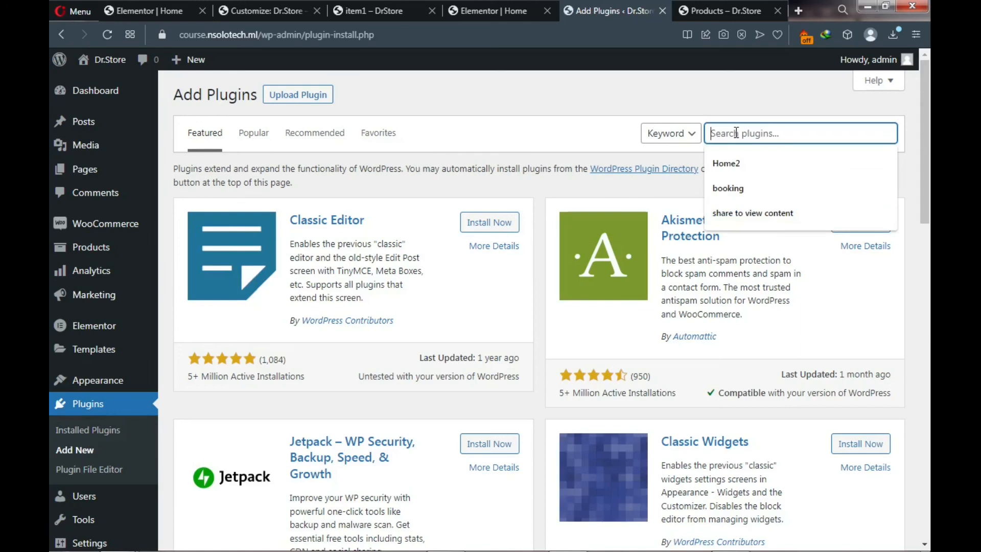
{"action": "type", "text": "pay"}
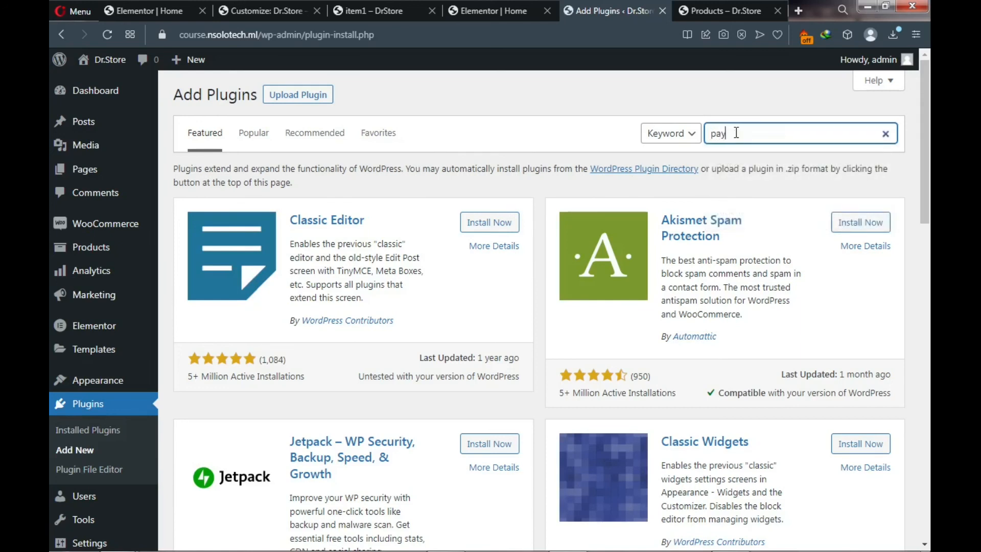
{"action": "type", "text": "stack"}
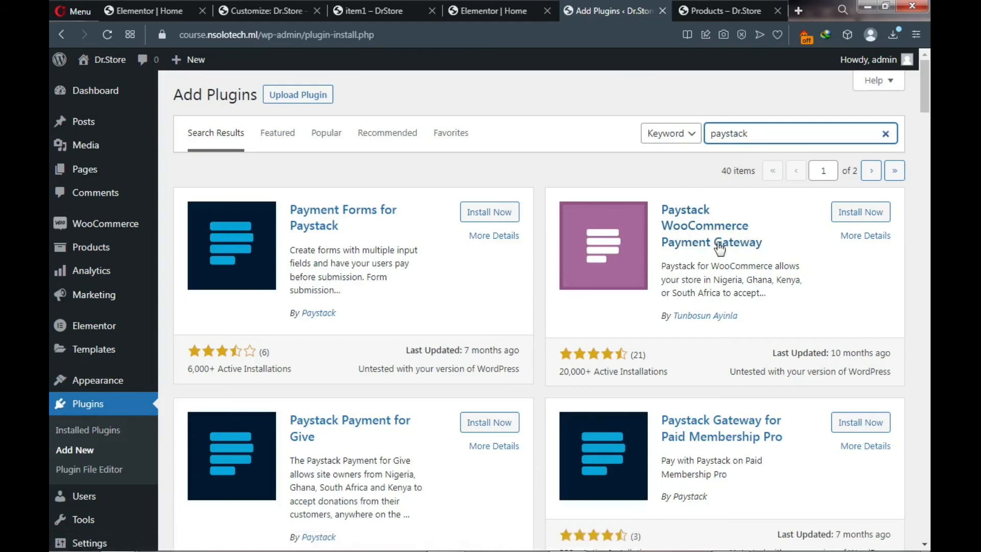
{"action": "left_click", "coordinate": [850, 219]}
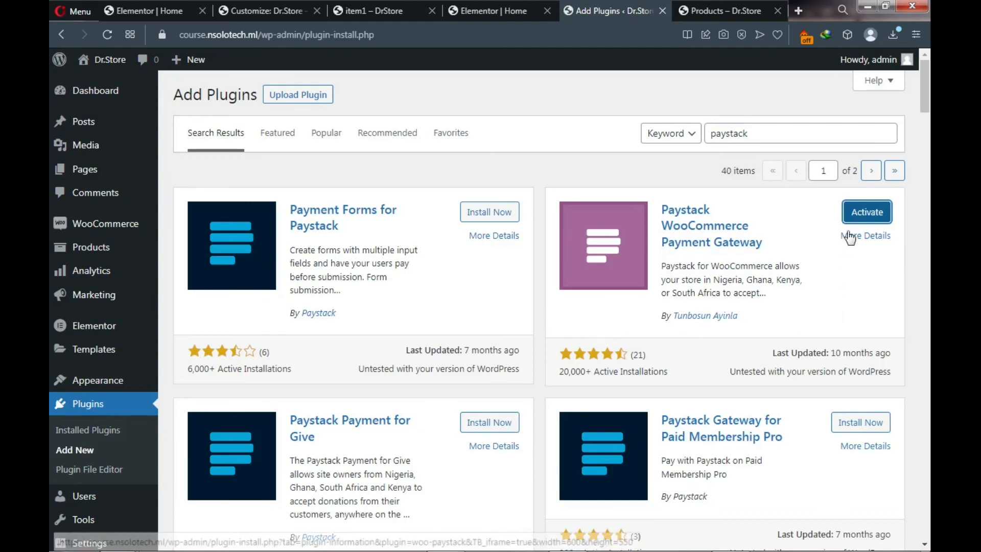
{"action": "left_click", "coordinate": [855, 219]}
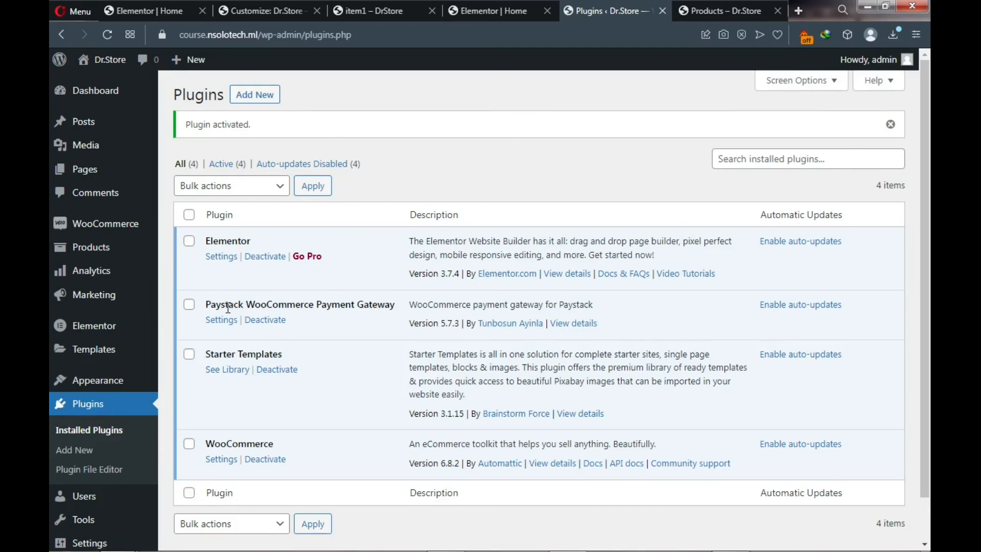
- Go to WooCommerce Settings > Payments, where Paystack – Debit/Credit Cards is now listed
{"action": "mouse_move", "coordinate": [117, 227]}
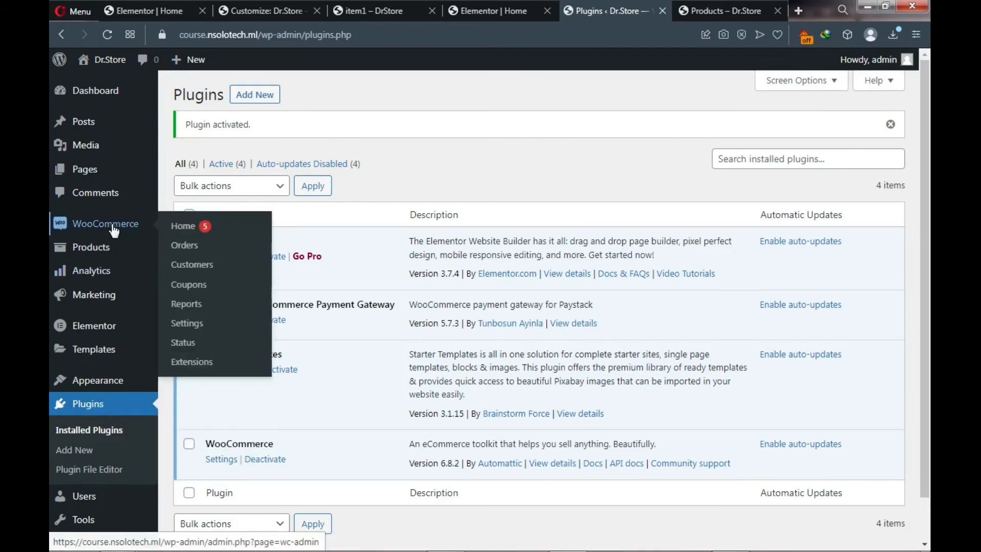
{"action": "left_click", "coordinate": [188, 327]}
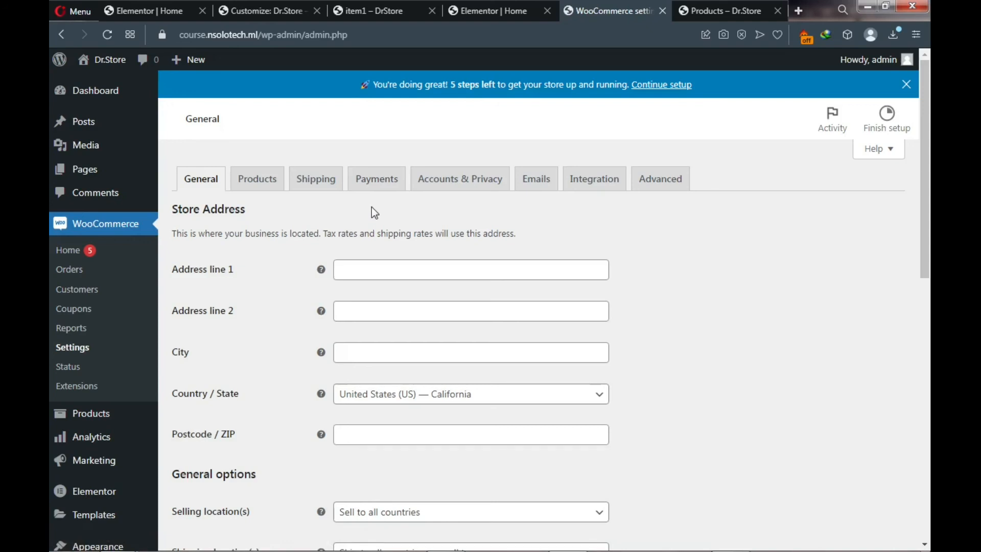
{"action": "left_click", "coordinate": [372, 182]}
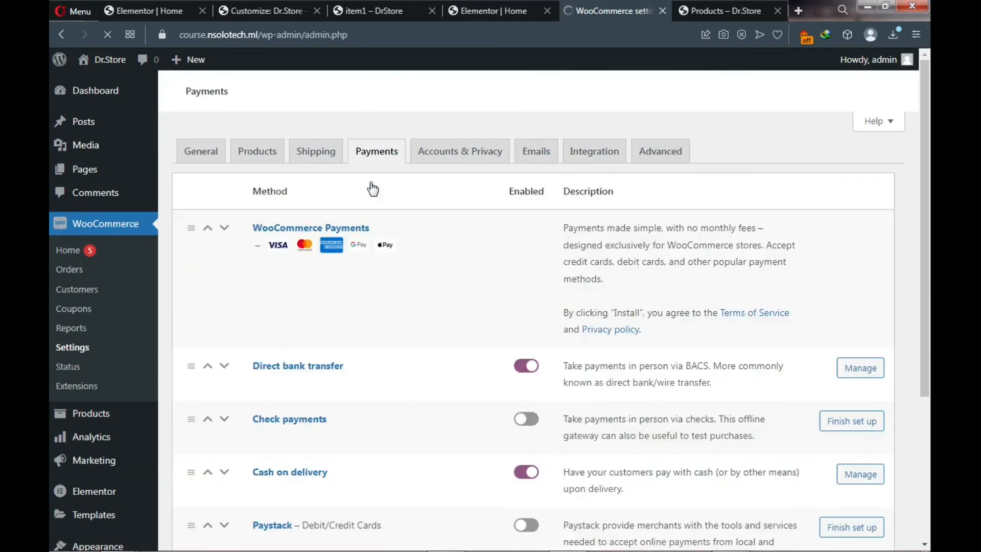
- Enable Paystack – Debit/Credit Cards and open its Finish set up settings
{"action": "scroll", "coordinate": [387, 215], "scroll_direction": "down", "scroll_amount": 3}
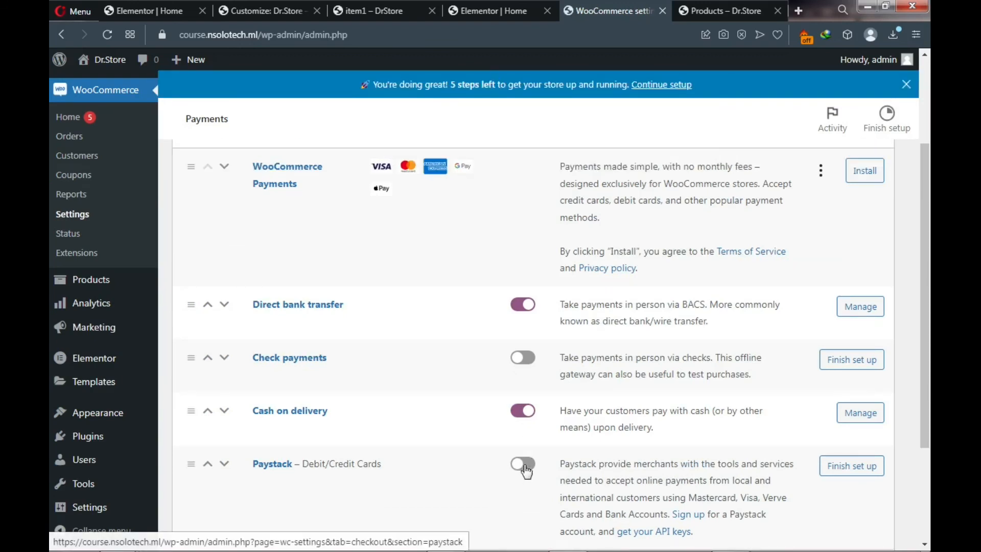
{"action": "left_click", "coordinate": [525, 470]}
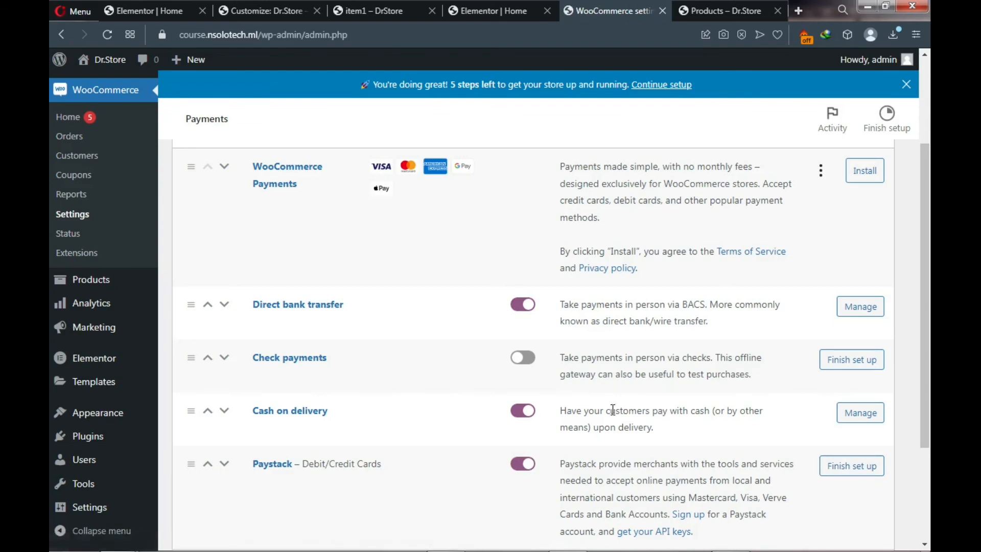
{"action": "left_click", "coordinate": [847, 471]}
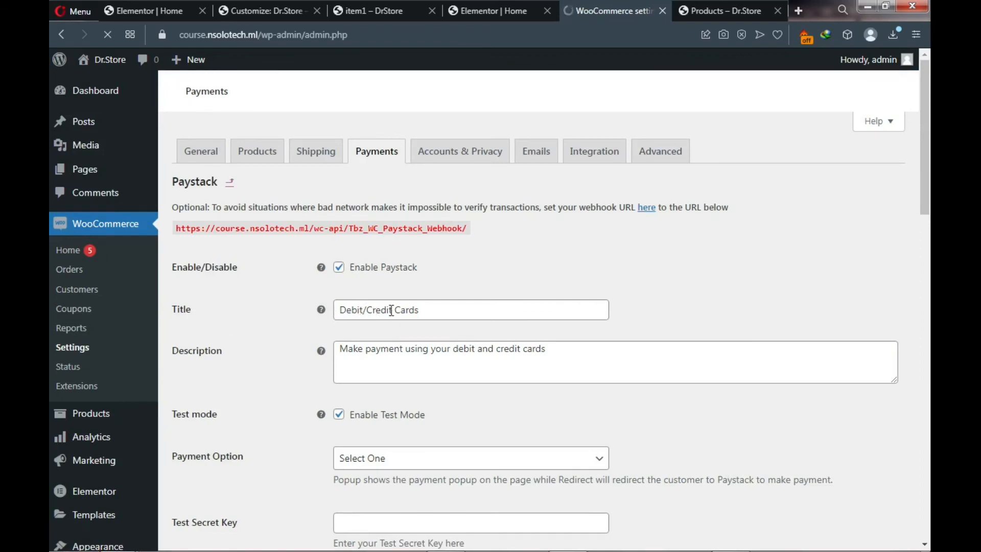
- Type 'Payment' into the Paystack title, untick Enable Test Mode, and set Payment Option to Popup
{"action": "left_click", "coordinate": [449, 310]}
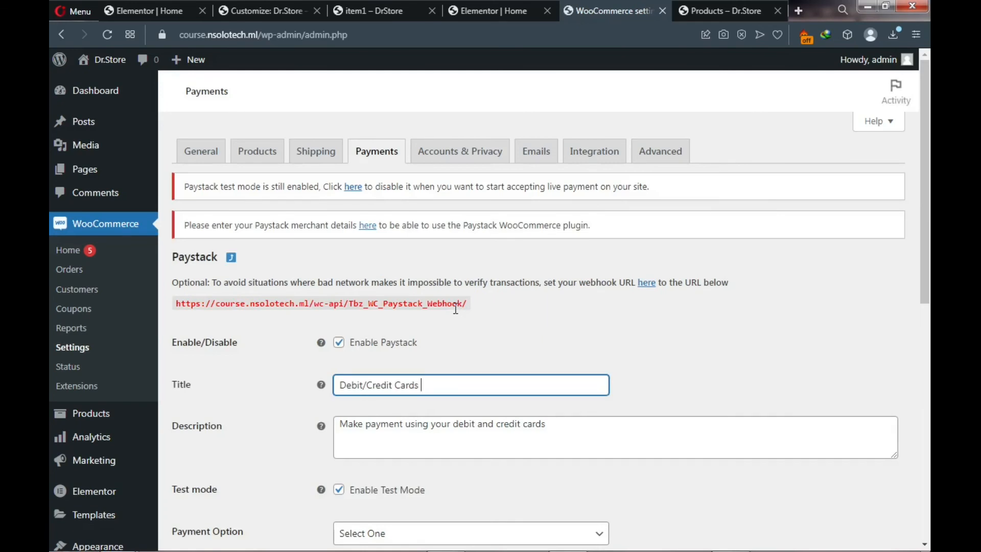
{"action": "type", "text": "Pay"}
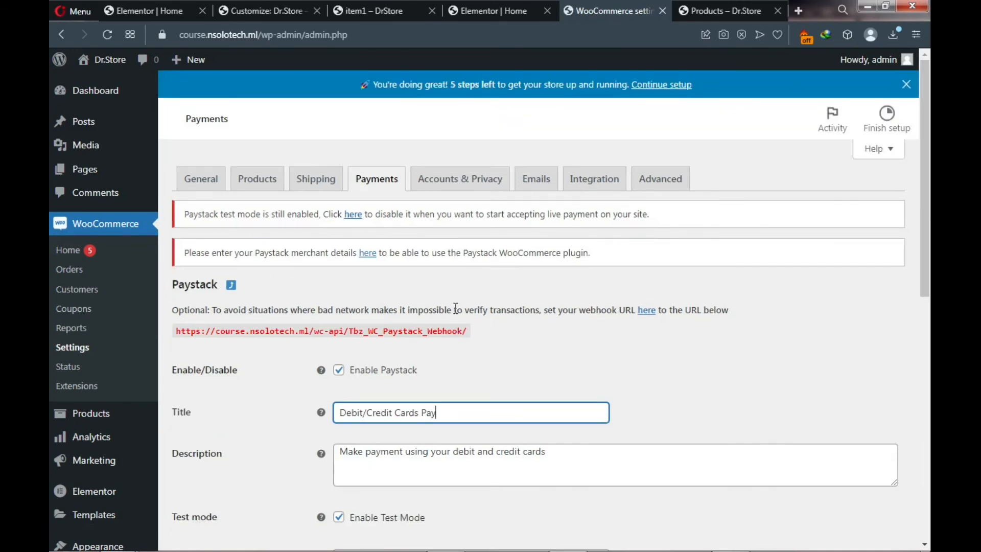
{"action": "type", "text": "ment"}
{"action": "scroll", "coordinate": [491, 382], "scroll_direction": "down", "scroll_amount": 1}
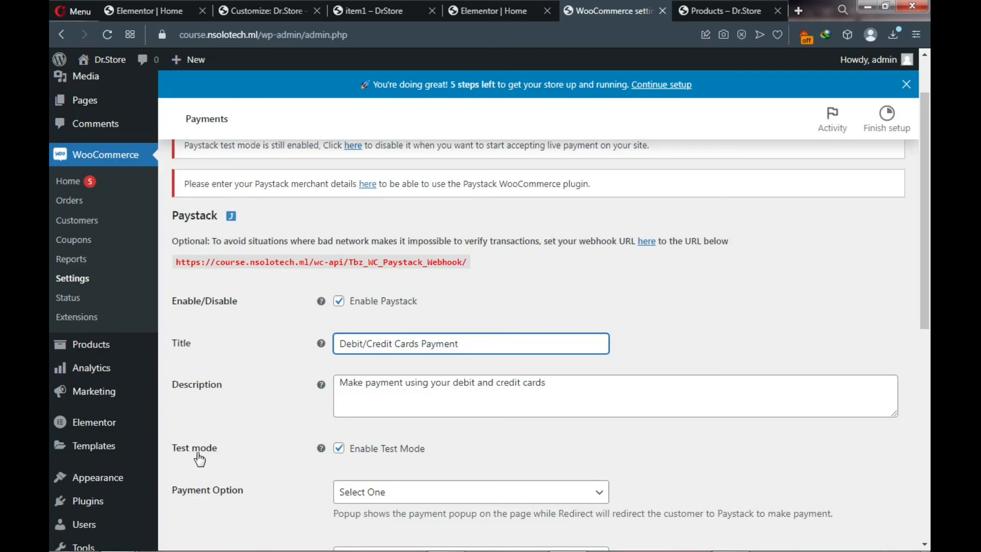
{"action": "left_click", "coordinate": [340, 450]}
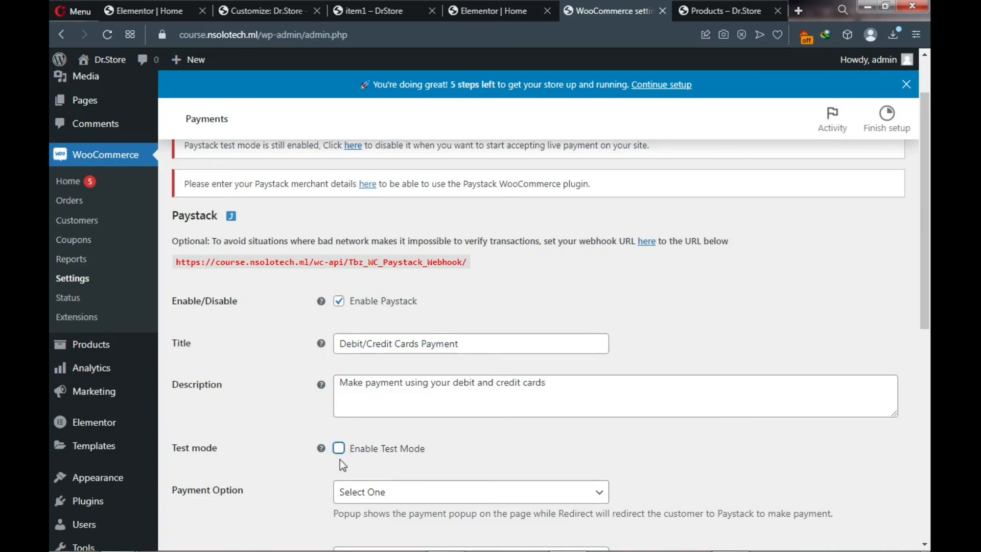
{"action": "scroll", "coordinate": [339, 459], "scroll_direction": "down", "scroll_amount": 3}
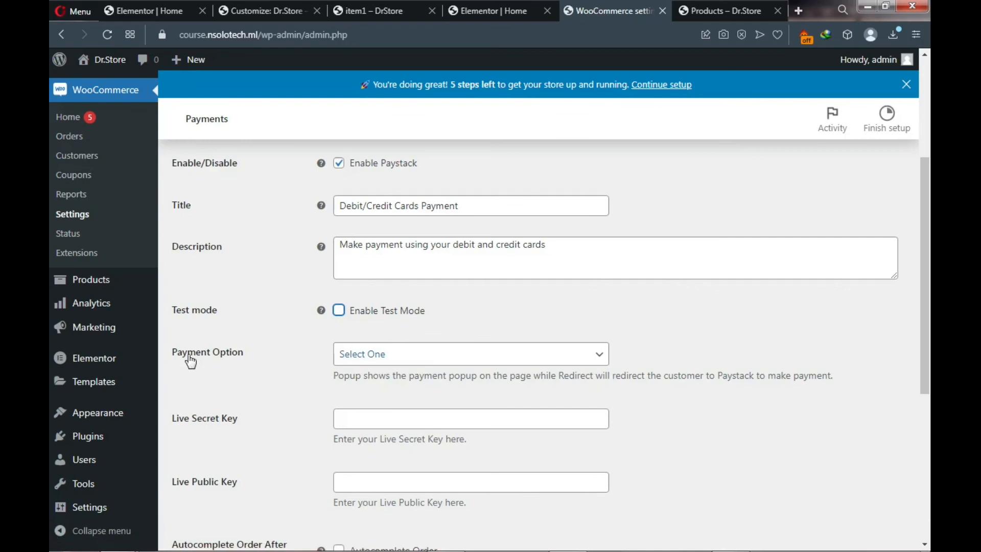
{"action": "left_click", "coordinate": [369, 364]}
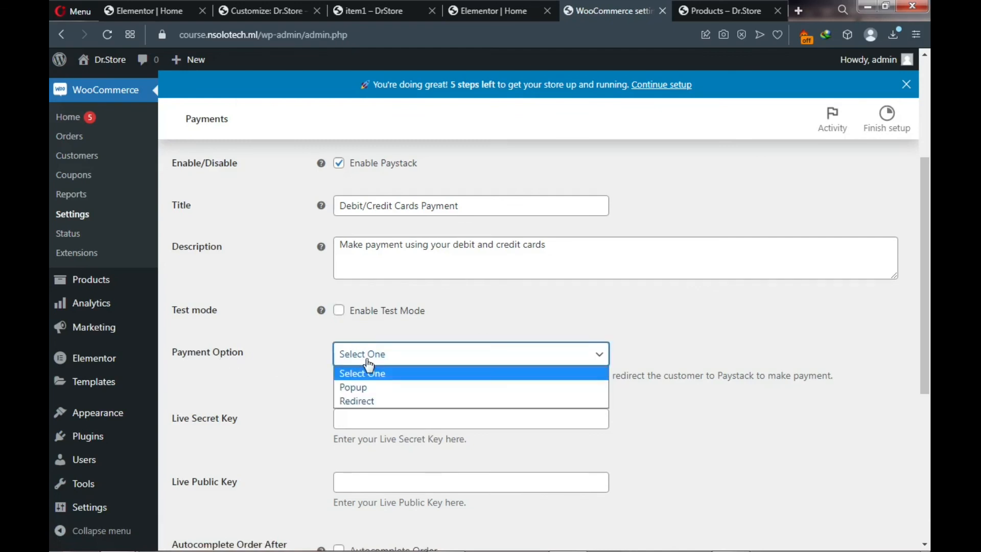
{"action": "left_click", "coordinate": [361, 388]}
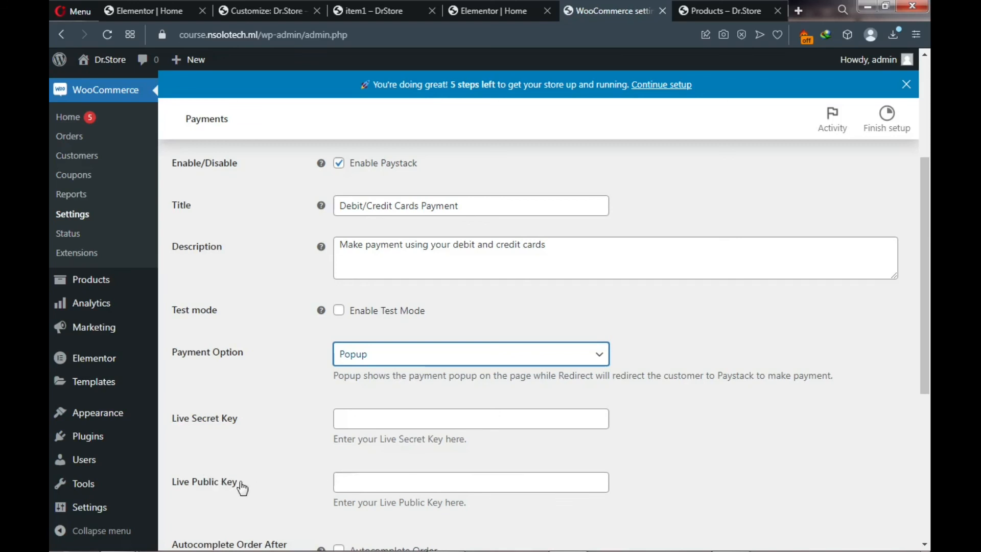
- Look over the remaining Paystack settings, then start a new browser tab for YouTube
{"action": "scroll", "coordinate": [372, 486], "scroll_direction": "down", "scroll_amount": 4}
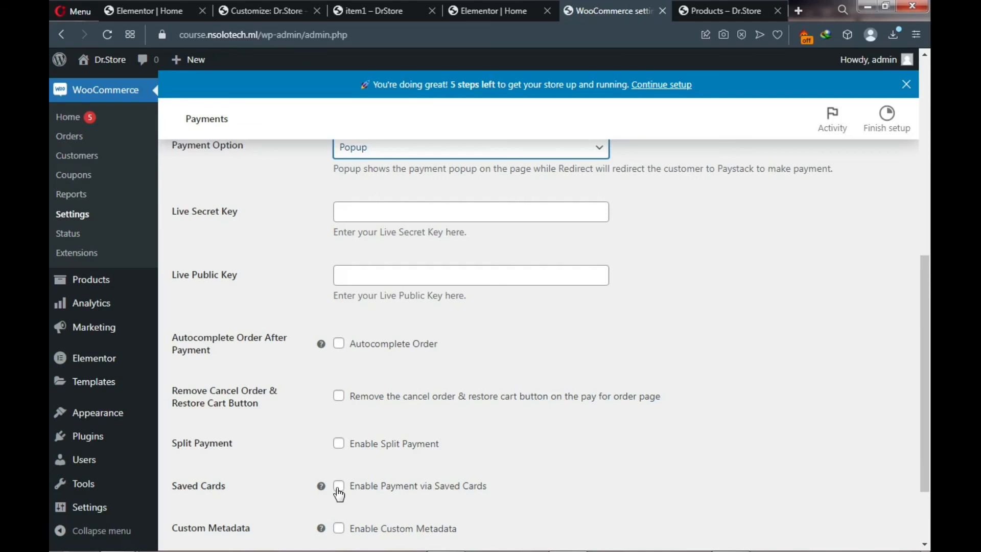
{"action": "scroll", "coordinate": [338, 492], "scroll_direction": "down", "scroll_amount": 2}
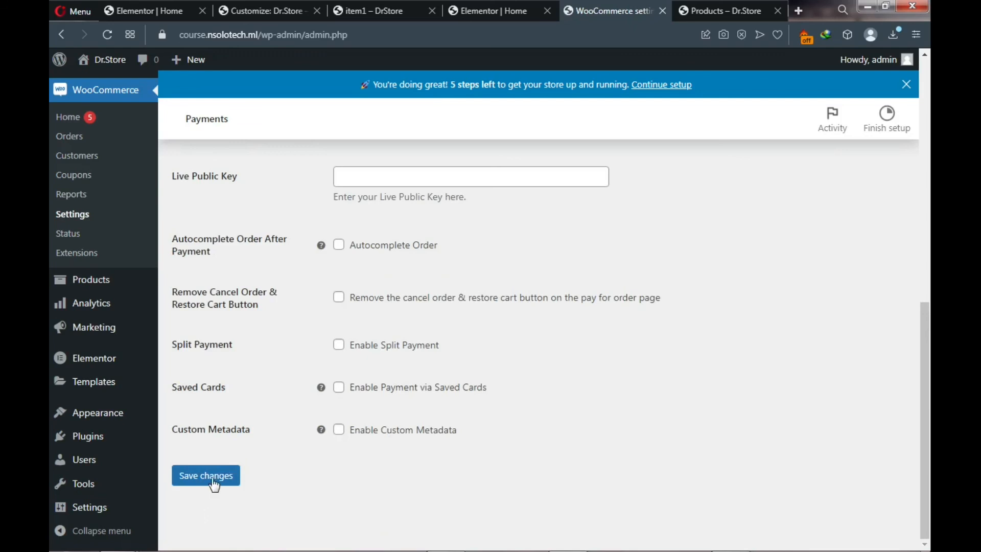
{"action": "scroll", "coordinate": [609, 256], "scroll_direction": "up", "scroll_amount": 10}
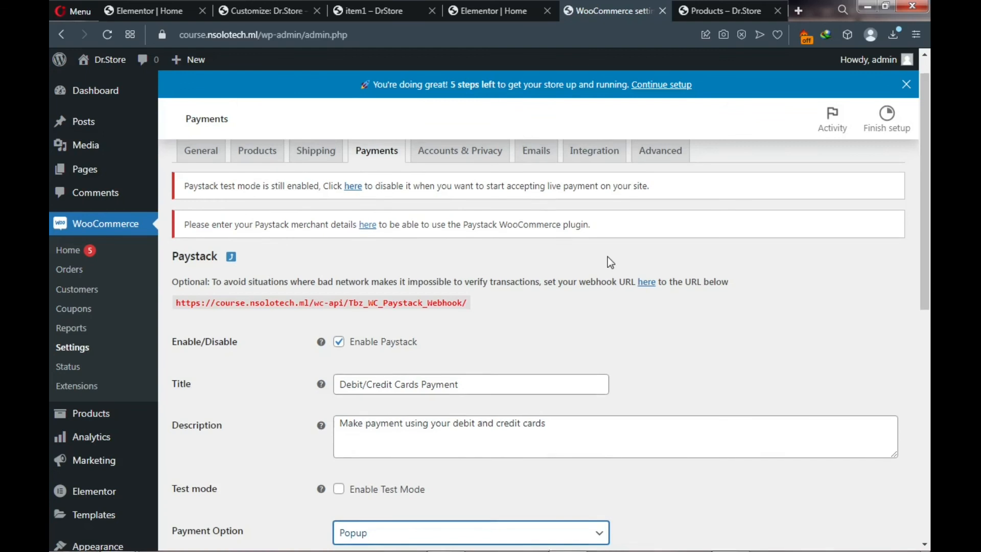
{"action": "scroll", "coordinate": [608, 257], "scroll_direction": "up", "scroll_amount": 1}
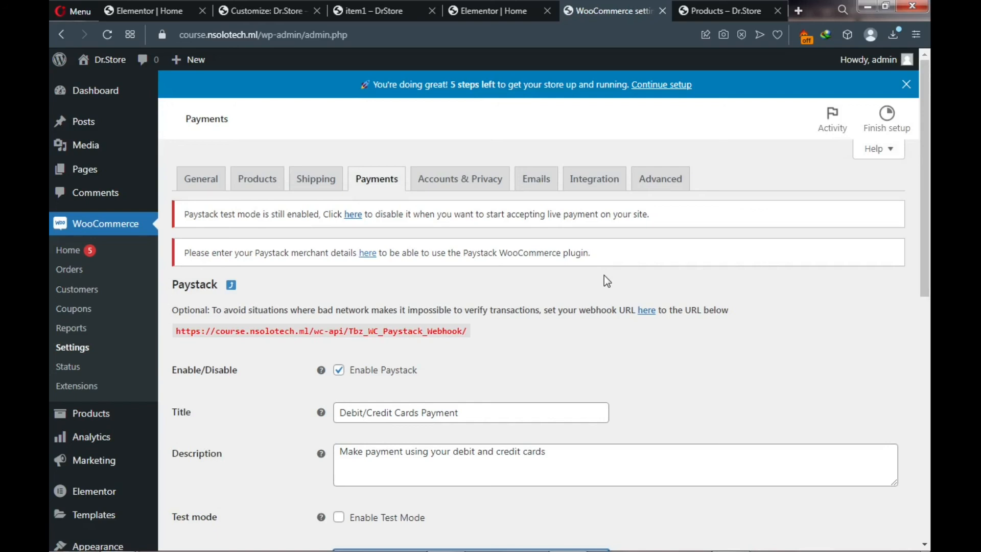
{"action": "left_click", "coordinate": [800, 12]}
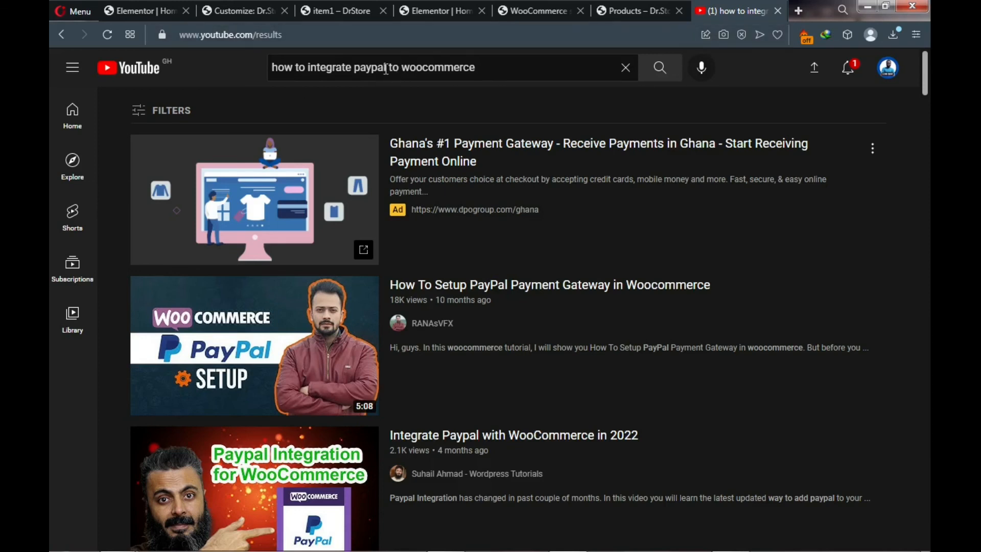
- Change the YouTube search to 'how to integrate flutterwave to woocommerce'
{"action": "left_click_drag", "start_coordinate": [387, 68], "coordinate": [354, 68]}
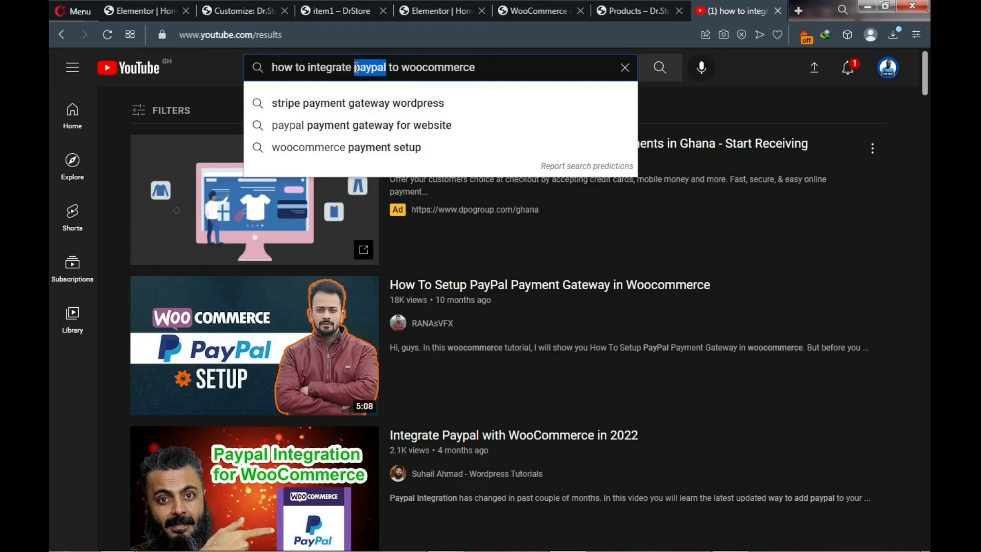
{"action": "type", "text": "stri"}
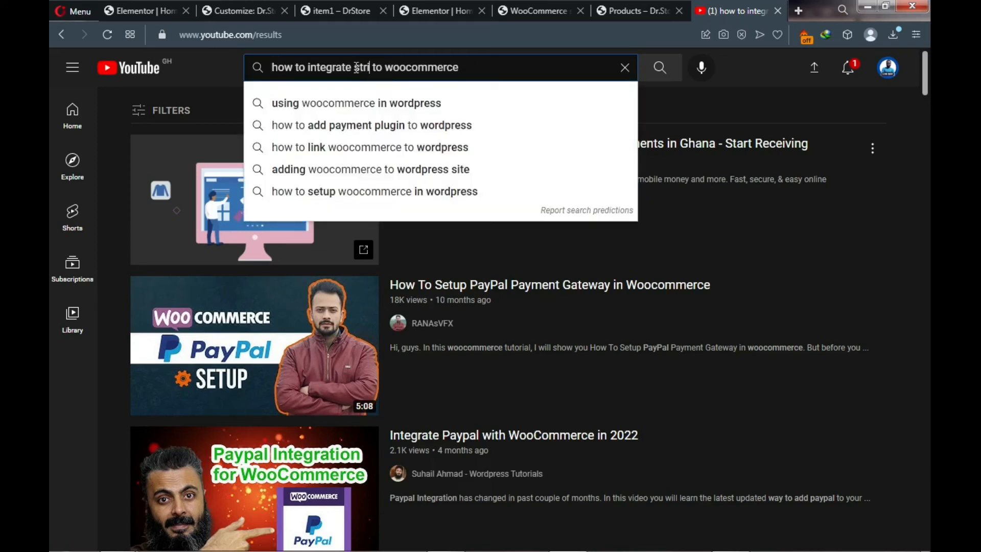
{"action": "type", "text": "pe"}
{"action": "key", "text": "Return"}
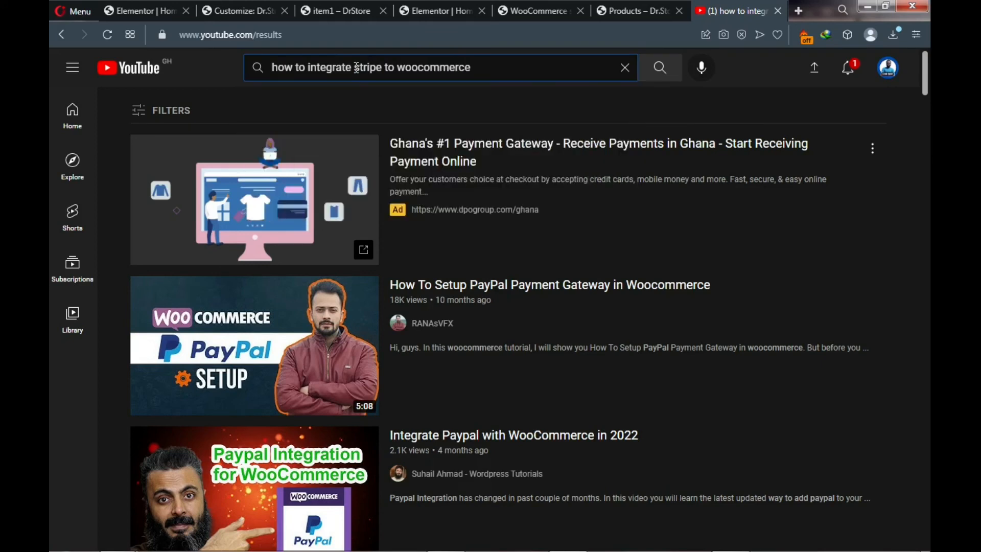
{"action": "left_click", "coordinate": [383, 71]}
{"action": "key", "text": "BackSpace"}
{"action": "key", "text": "BackSpace"}
{"action": "key", "text": "BackSpace"}
{"action": "key", "text": "BackSpace"}
{"action": "key", "text": "BackSpace"}
{"action": "key", "text": "BackSpace"}
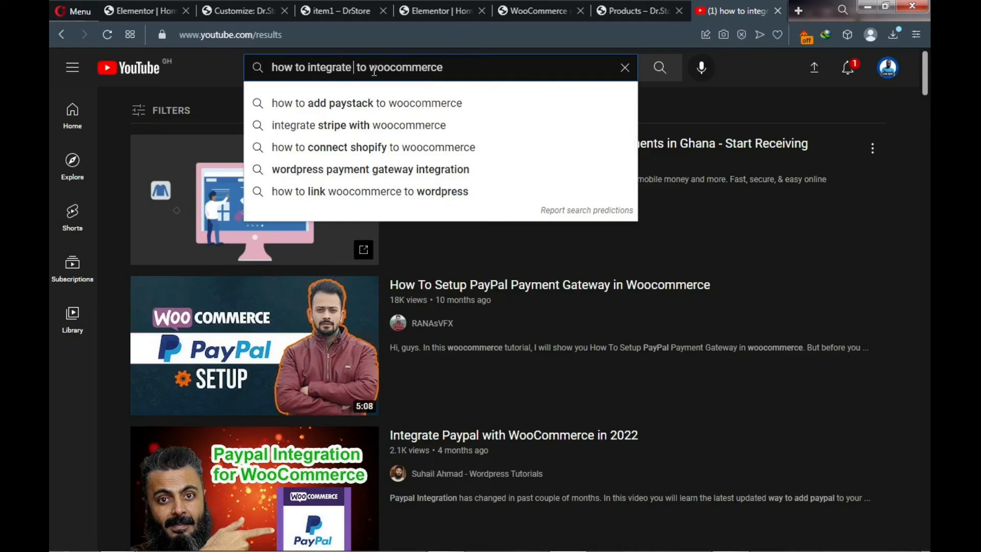
{"action": "type", "text": "flutter "}
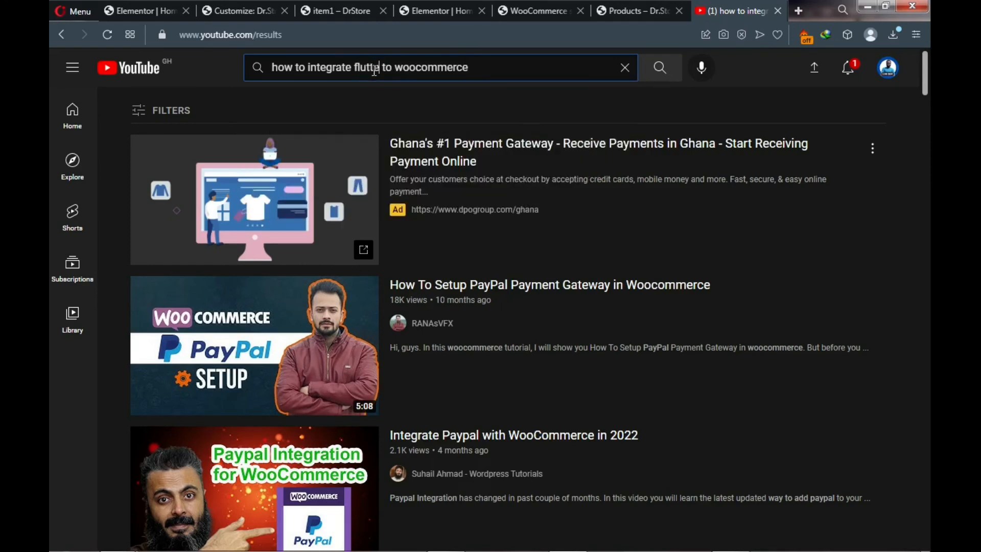
{"action": "type", "text": "waav"}
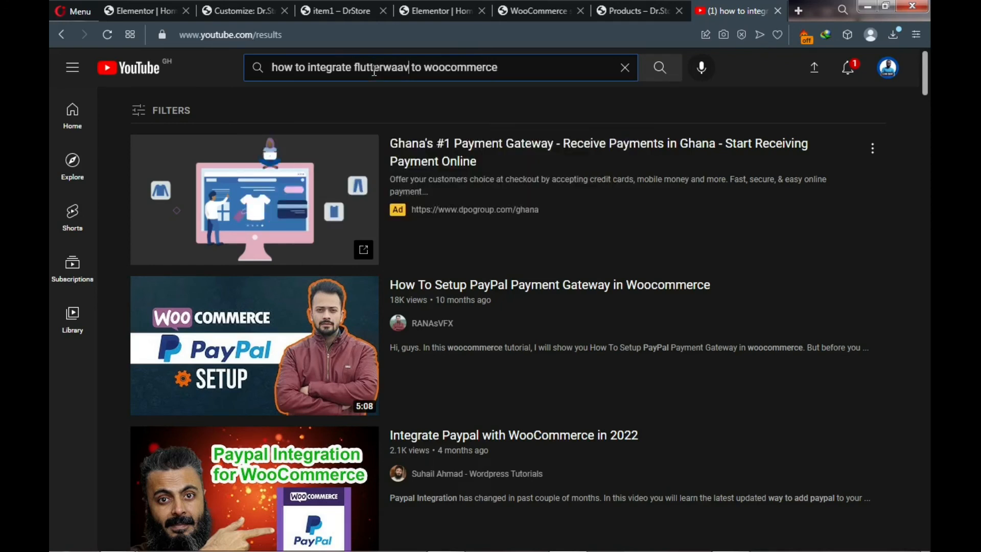
{"action": "key", "text": "BackSpace"}
{"action": "key", "text": "BackSpace"}
{"action": "type", "text": "ve"}
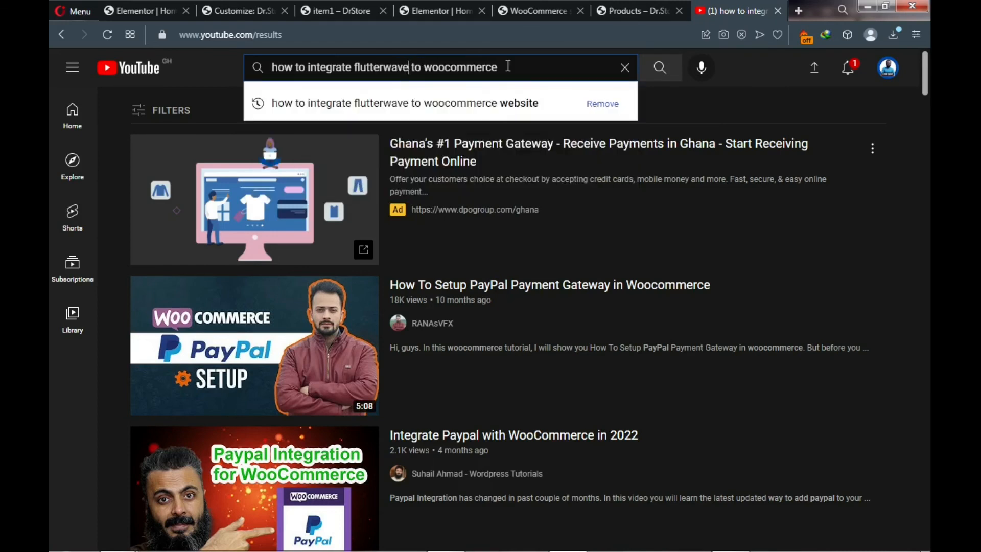
{"action": "left_click", "coordinate": [222, 80]}
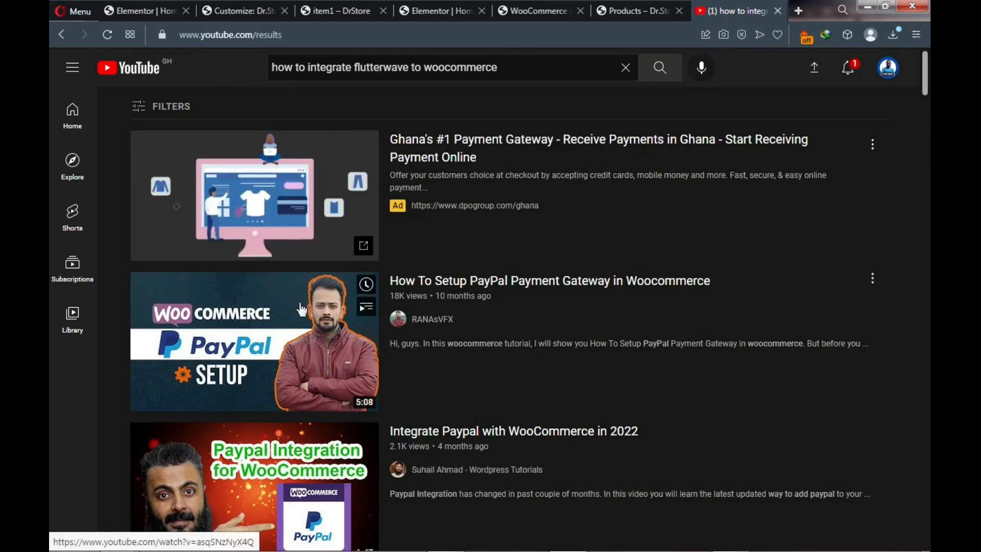
- Scroll through the Flutterwave WooCommerce integration video results
{"action": "scroll", "coordinate": [301, 309], "scroll_direction": "down", "scroll_amount": 4}
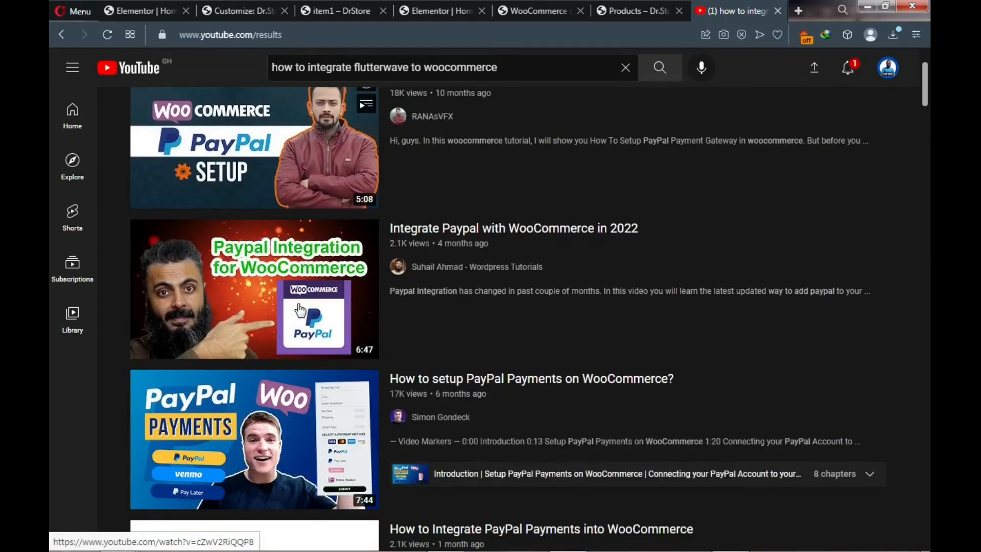
{"action": "scroll", "coordinate": [301, 310], "scroll_direction": "down", "scroll_amount": 6}
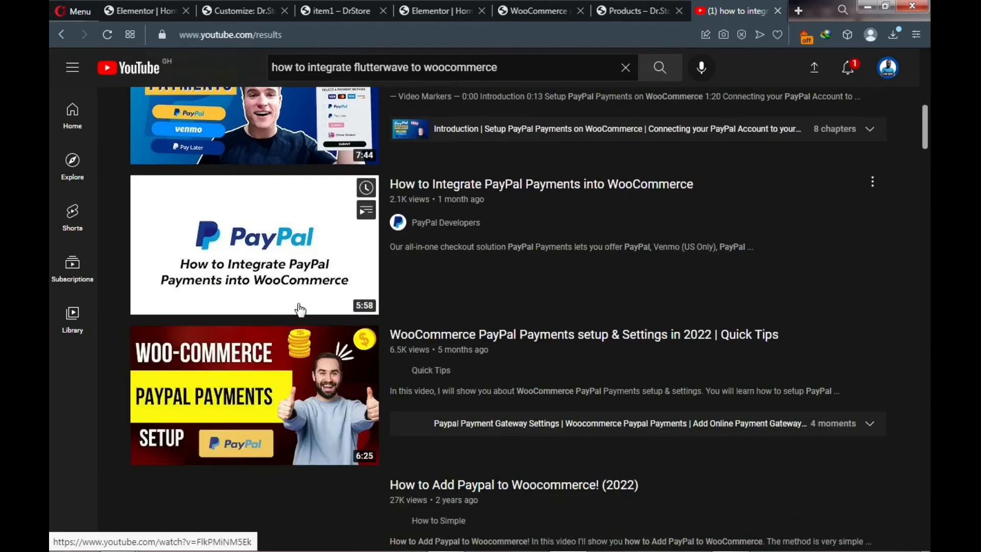
{"action": "scroll", "coordinate": [301, 309], "scroll_direction": "up", "scroll_amount": 1}
{"action": "scroll", "coordinate": [300, 310], "scroll_direction": "down", "scroll_amount": 4}
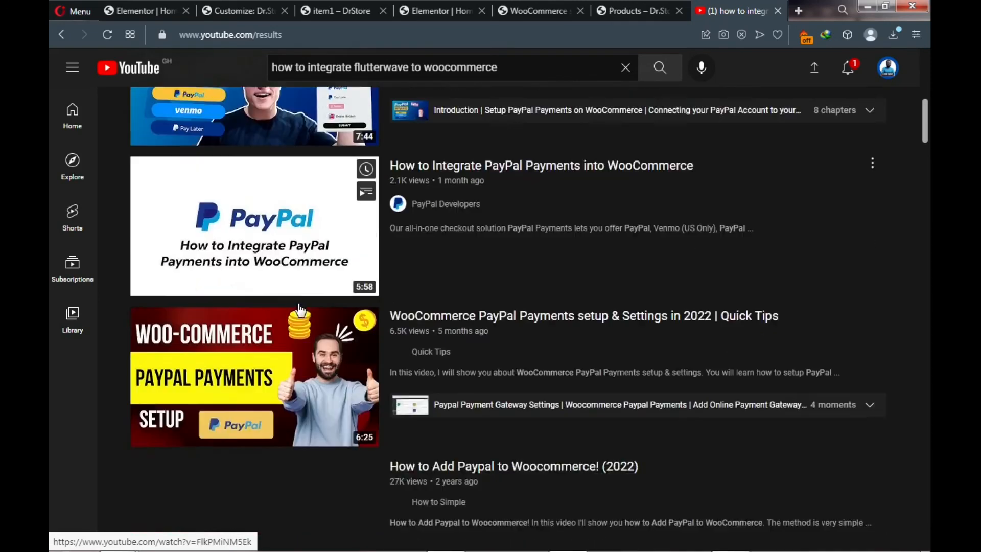
{"action": "scroll", "coordinate": [300, 310], "scroll_direction": "down", "scroll_amount": 1}
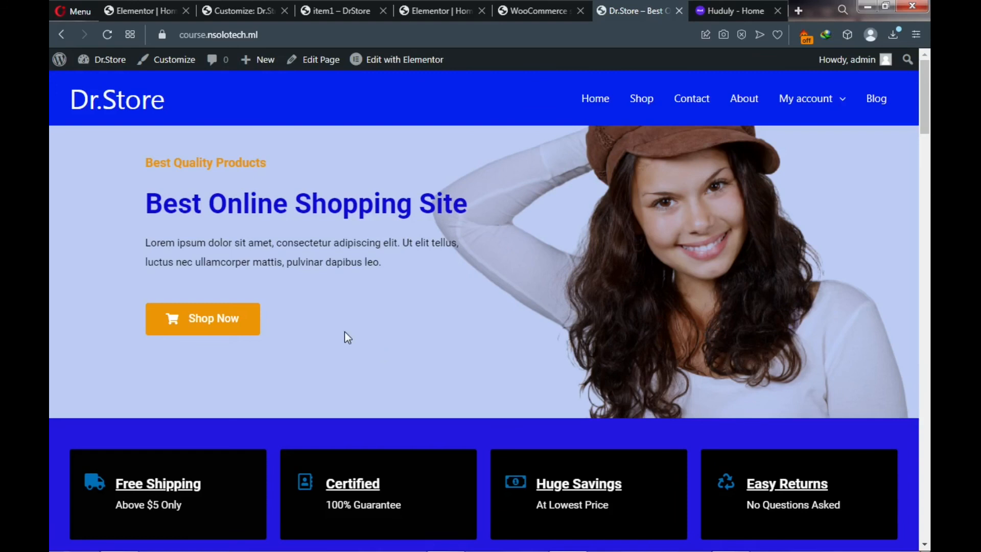
- Switch to the Huduly - Home tab showing its featured service listings with prices
{"action": "left_click", "coordinate": [716, 9]}
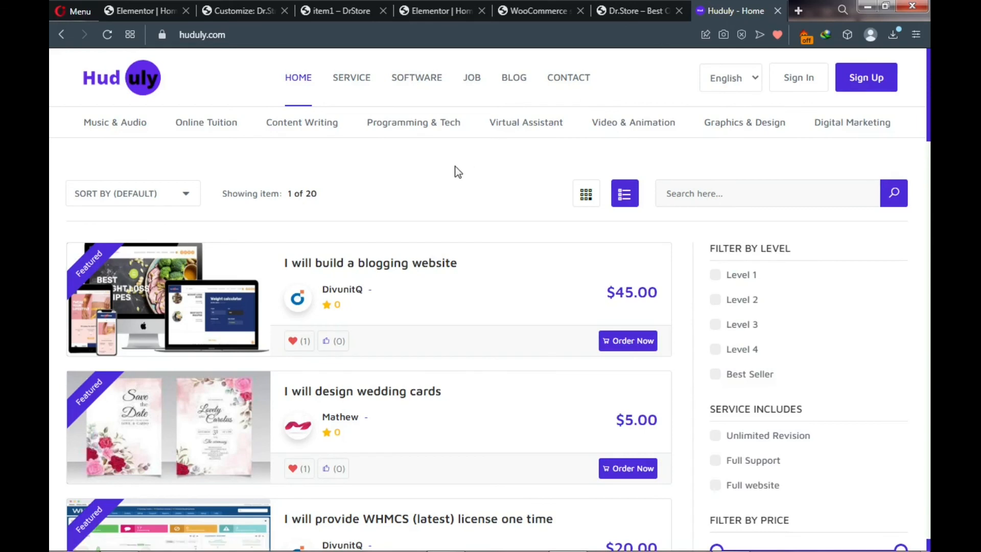